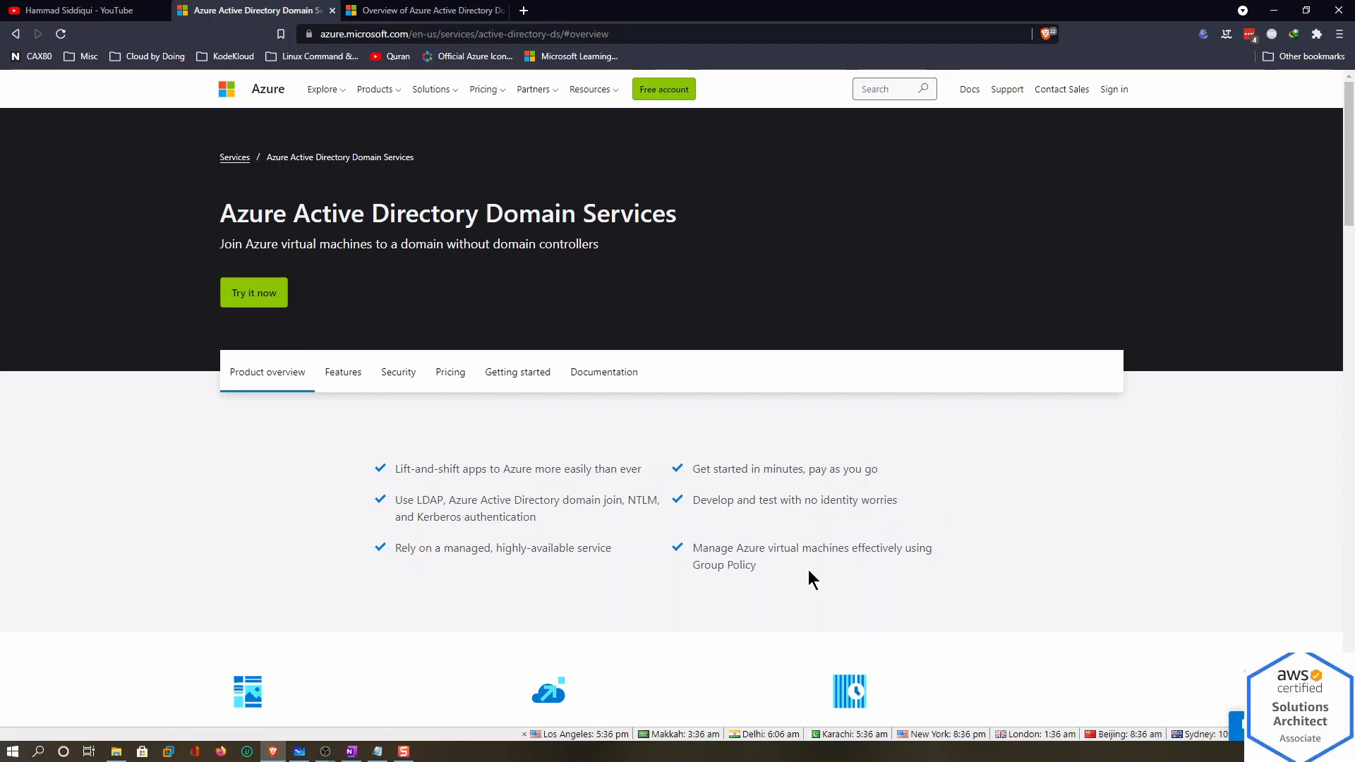
Switch from the Azure AD DS product page to the 'Overview of Azure Active Directory Domain Services' docs tab
{"action": "scroll", "coordinate": [807, 569], "scroll_direction": "down", "scroll_amount": 20}
{"action": "scroll", "coordinate": [807, 569], "scroll_direction": "up", "scroll_amount": 15}
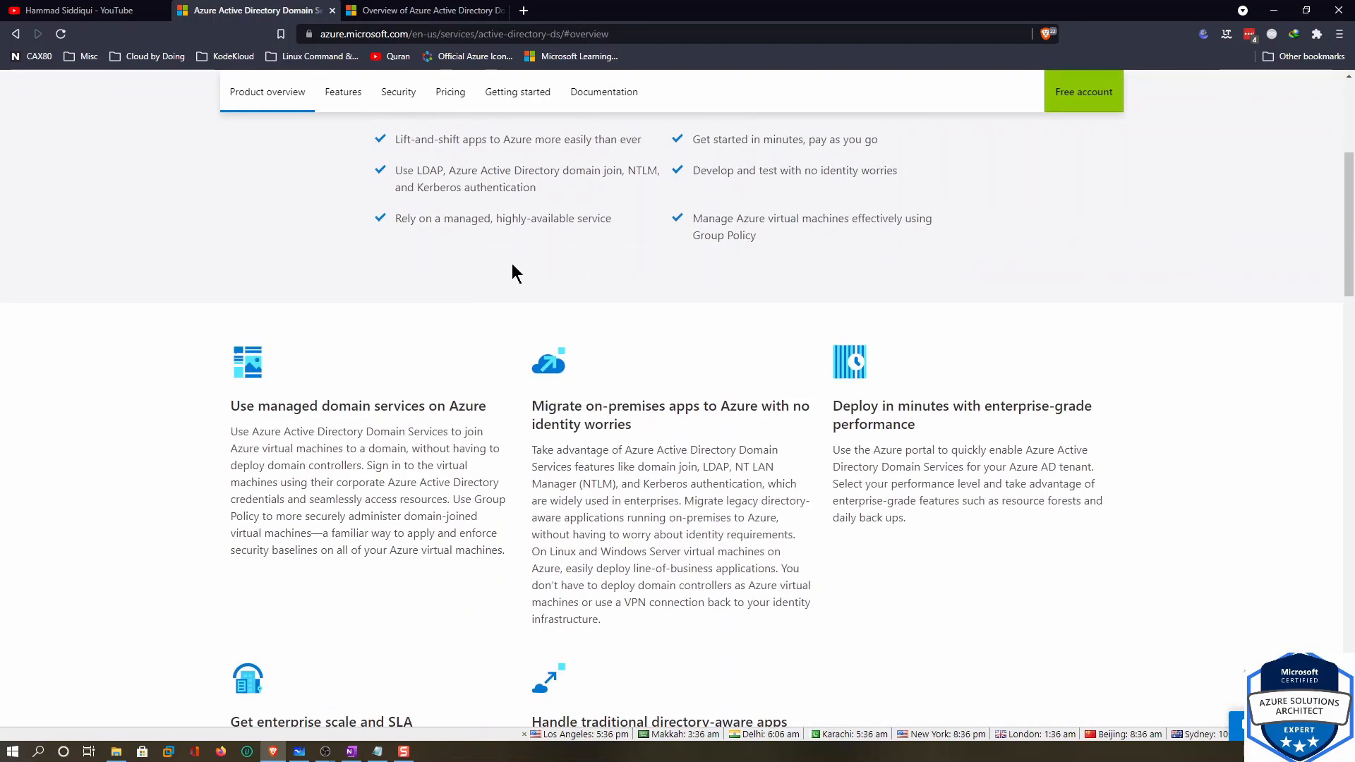
{"action": "left_click", "coordinate": [459, 11]}
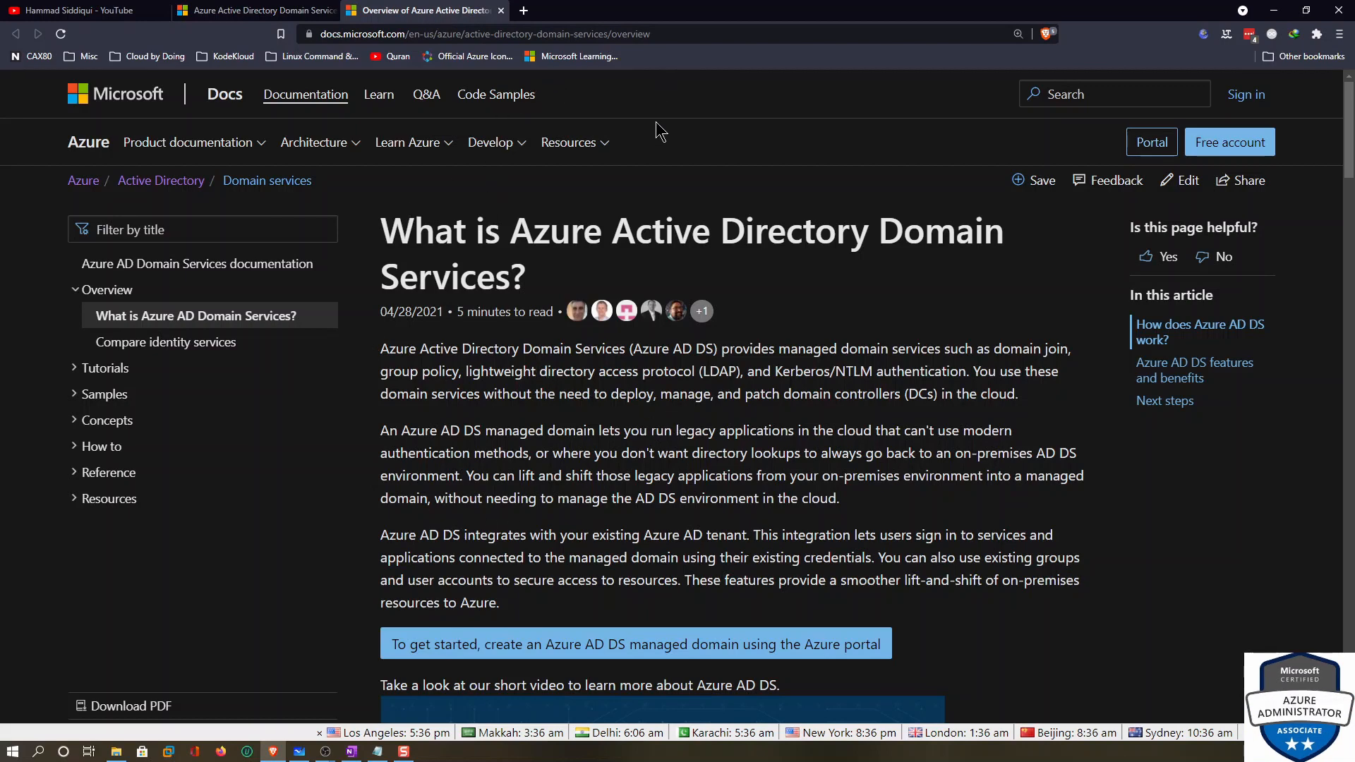
Expand Tutorials in the docs navigation and open the 'Create a managed domain' tutorial
{"action": "scroll", "coordinate": [628, 398], "scroll_direction": "down", "scroll_amount": 15}
{"action": "scroll", "coordinate": [631, 419], "scroll_direction": "up", "scroll_amount": 6}
{"action": "scroll", "coordinate": [633, 418], "scroll_direction": "up", "scroll_amount": 5}
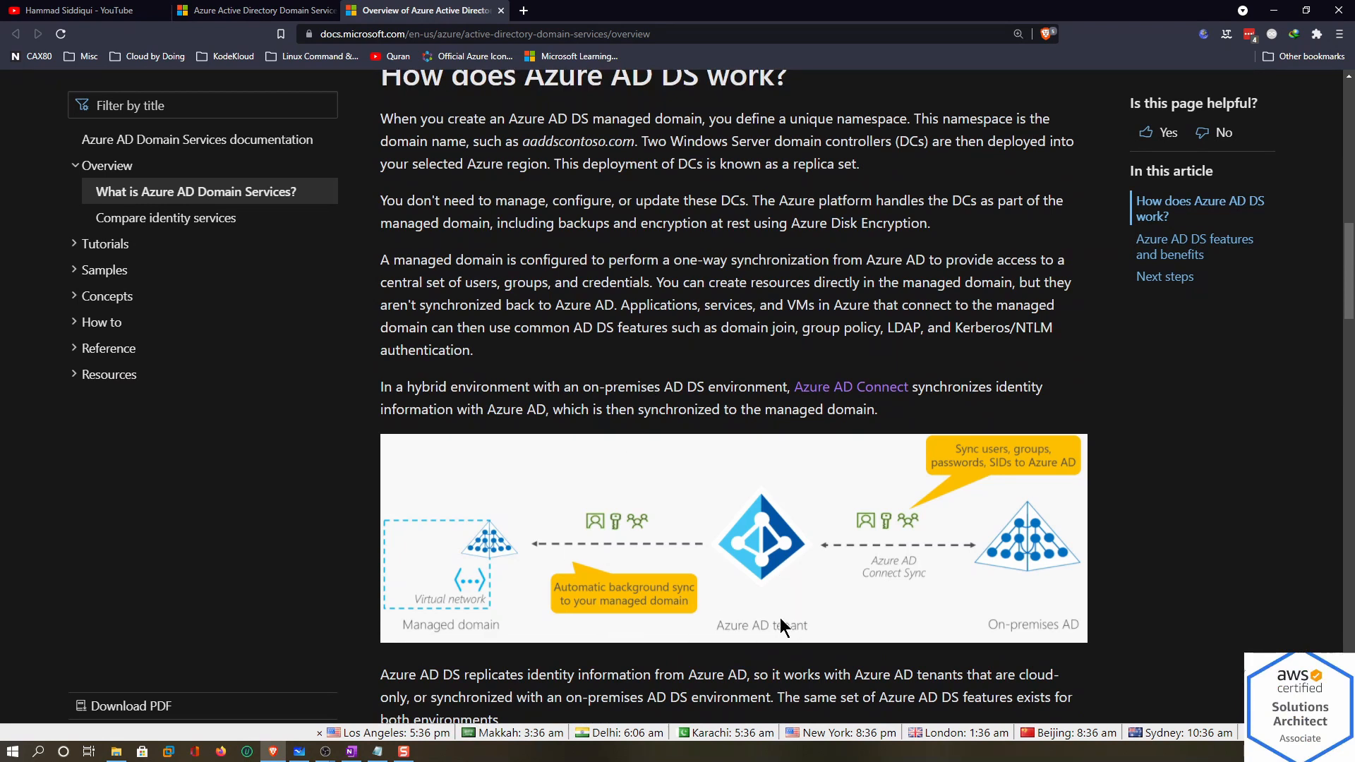
{"action": "scroll", "coordinate": [697, 519], "scroll_direction": "down", "scroll_amount": 8}
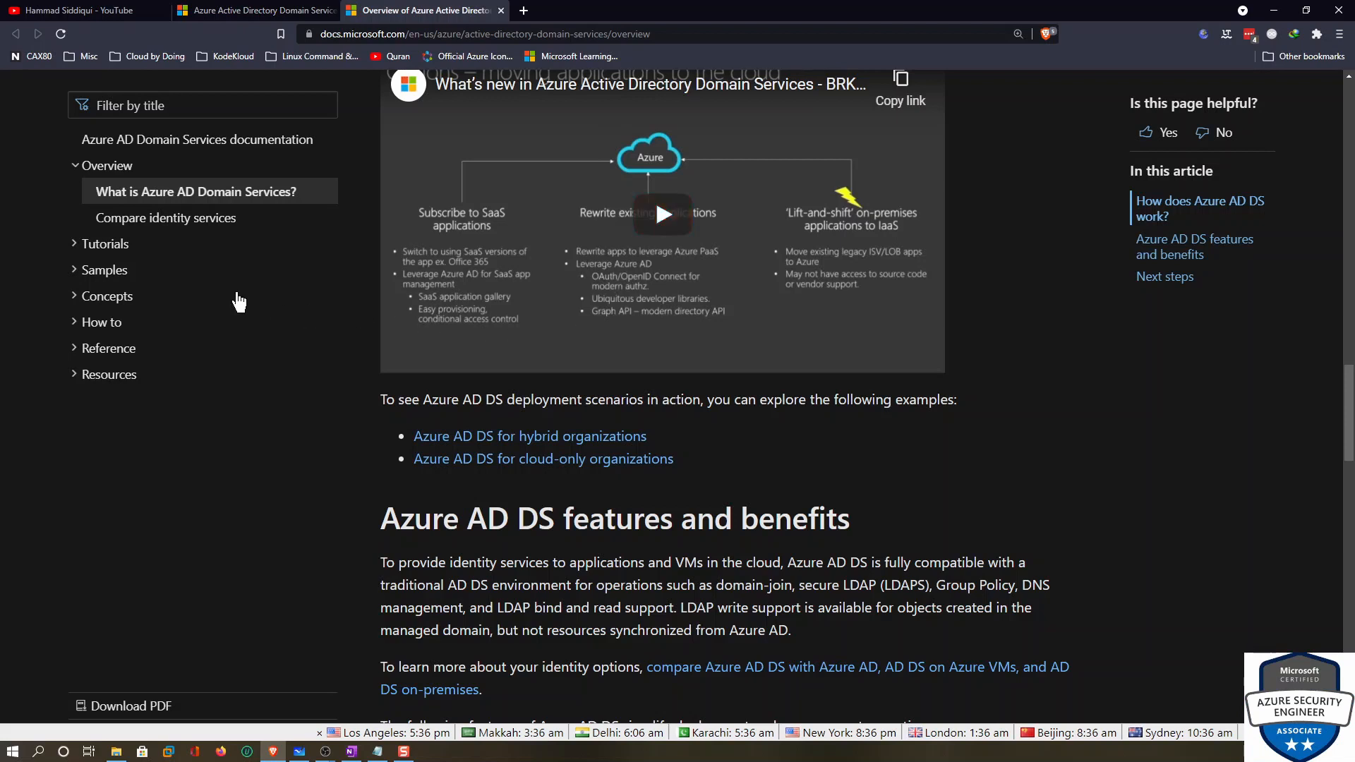
{"action": "left_click", "coordinate": [74, 247]}
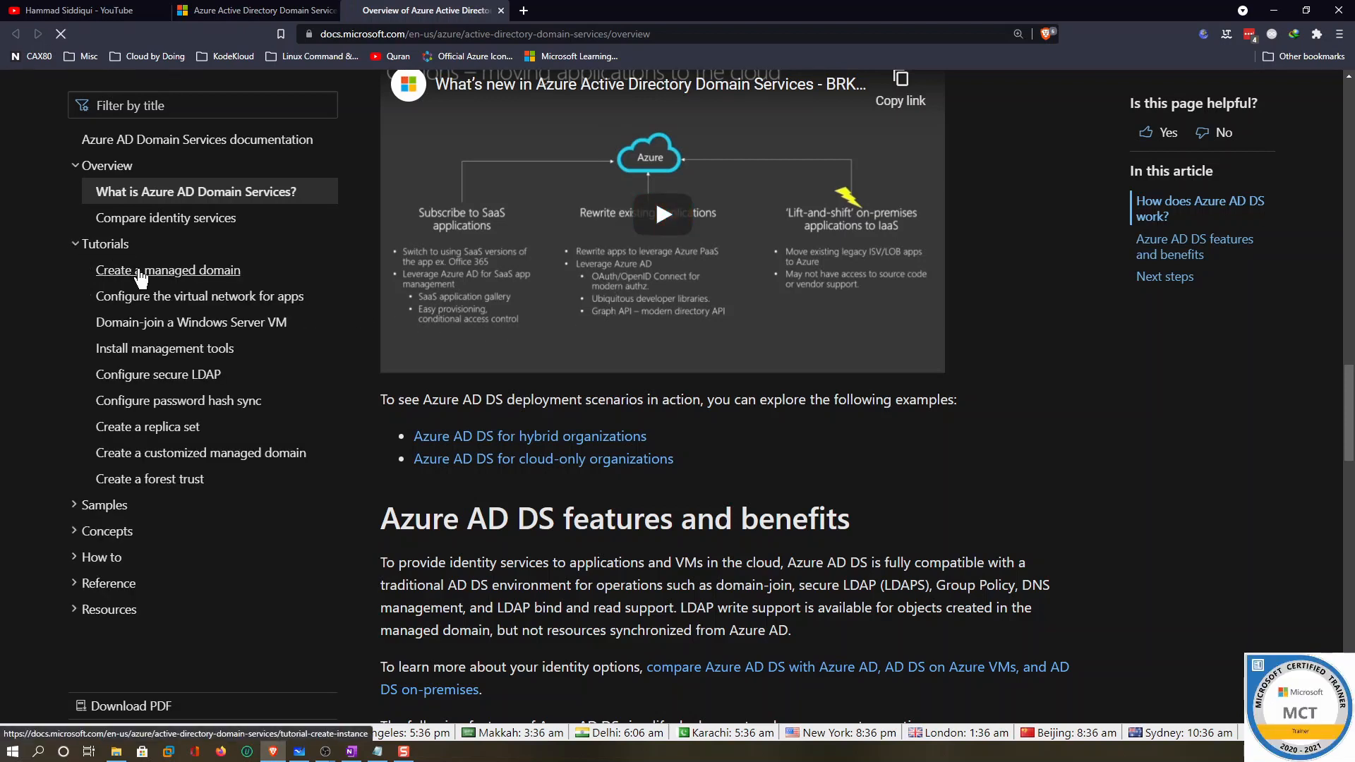
{"action": "left_click", "coordinate": [139, 273]}
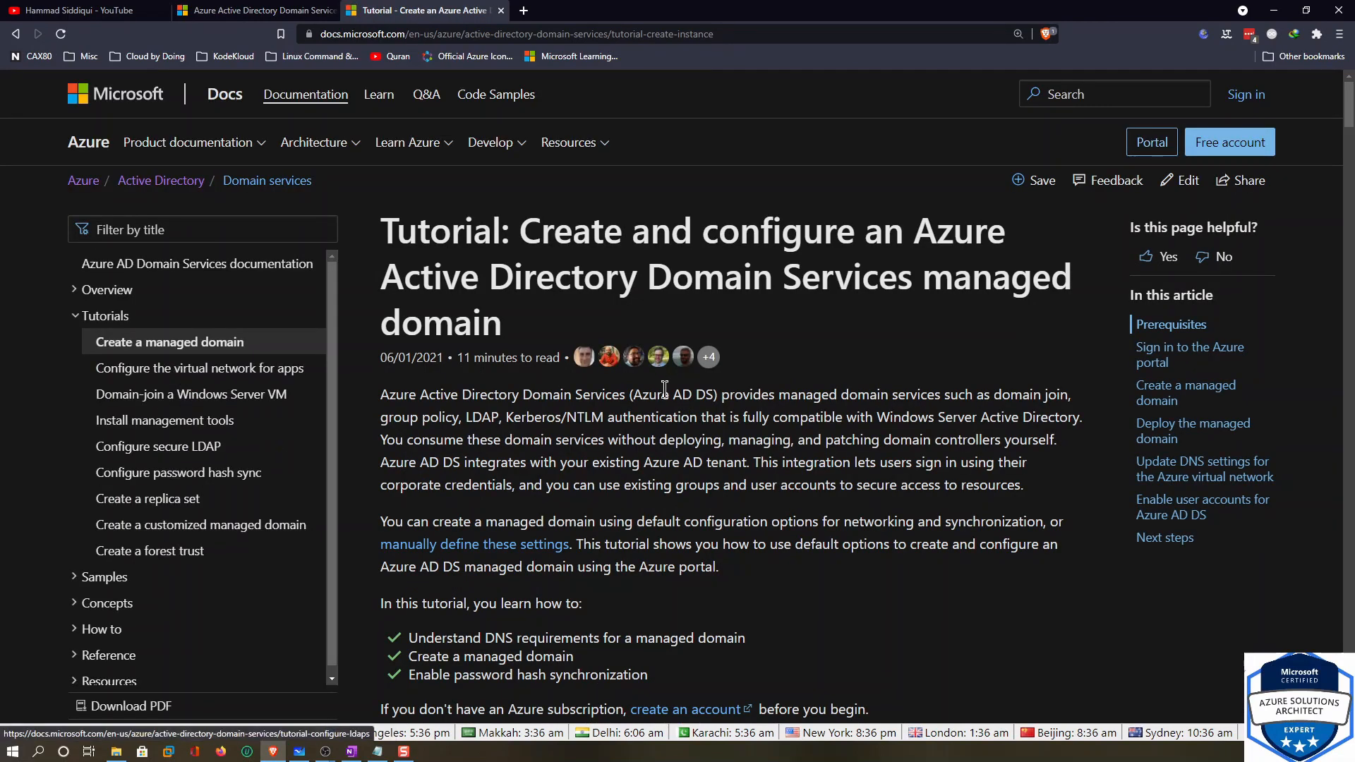
Read through the managed-domain tutorial and open 'Configure the virtual network for apps'
{"action": "scroll", "coordinate": [665, 389], "scroll_direction": "down", "scroll_amount": 20}
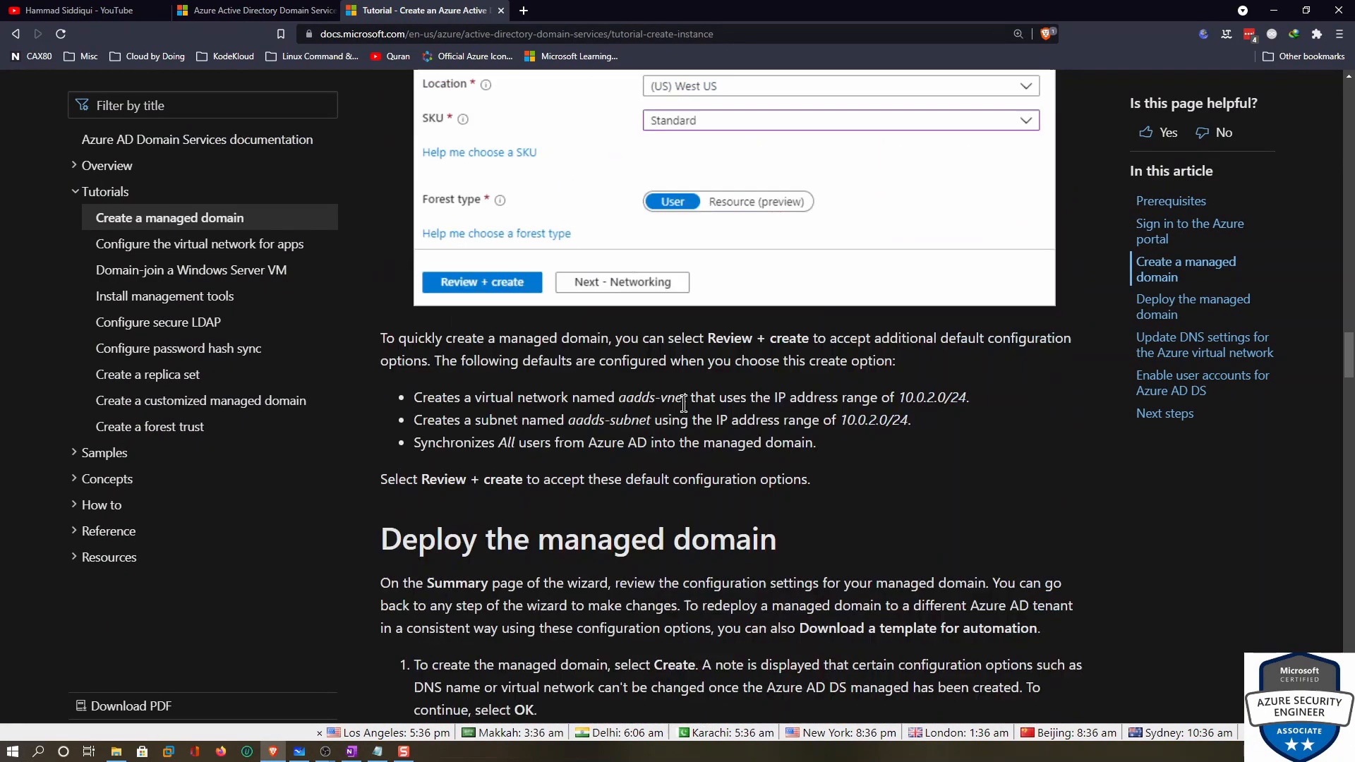
{"action": "scroll", "coordinate": [683, 404], "scroll_direction": "down", "scroll_amount": 15}
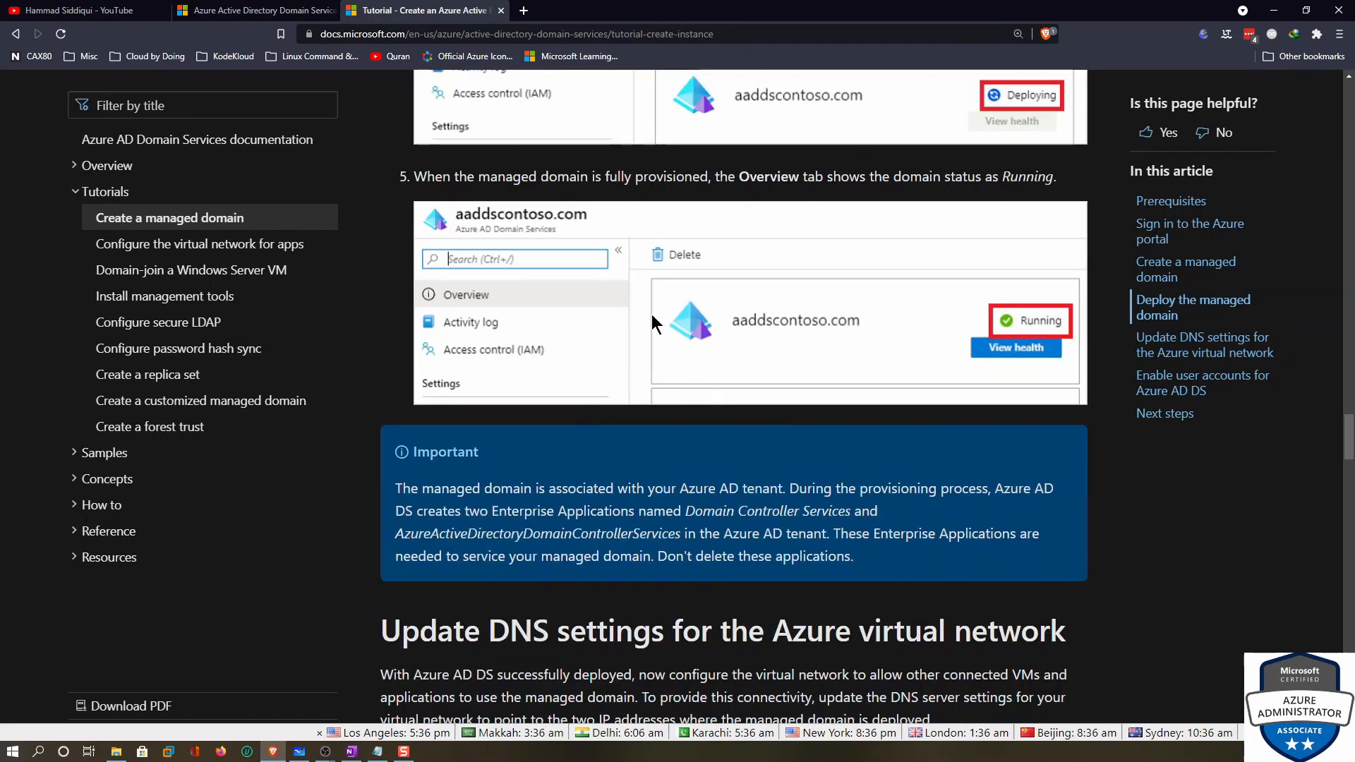
{"action": "scroll", "coordinate": [650, 314], "scroll_direction": "down", "scroll_amount": 17}
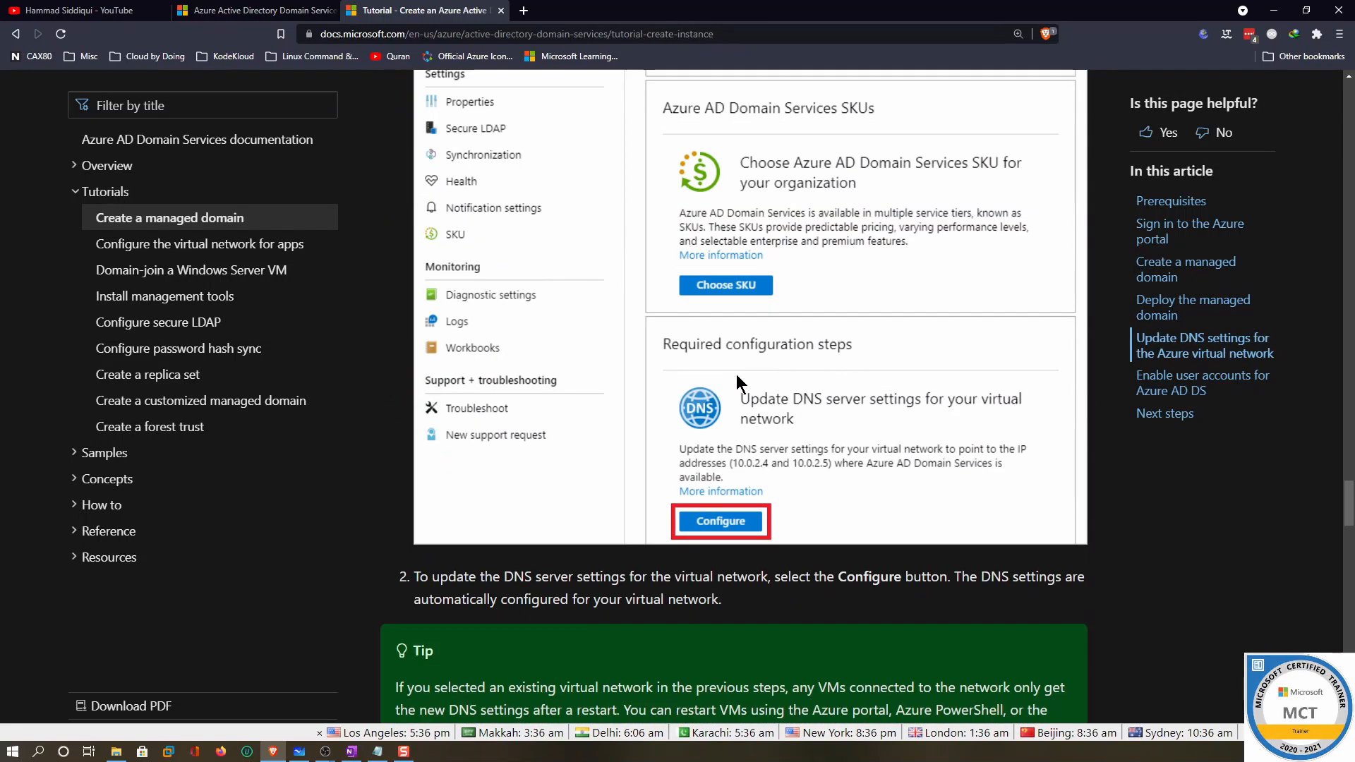
{"action": "scroll", "coordinate": [721, 319], "scroll_direction": "down", "scroll_amount": 15}
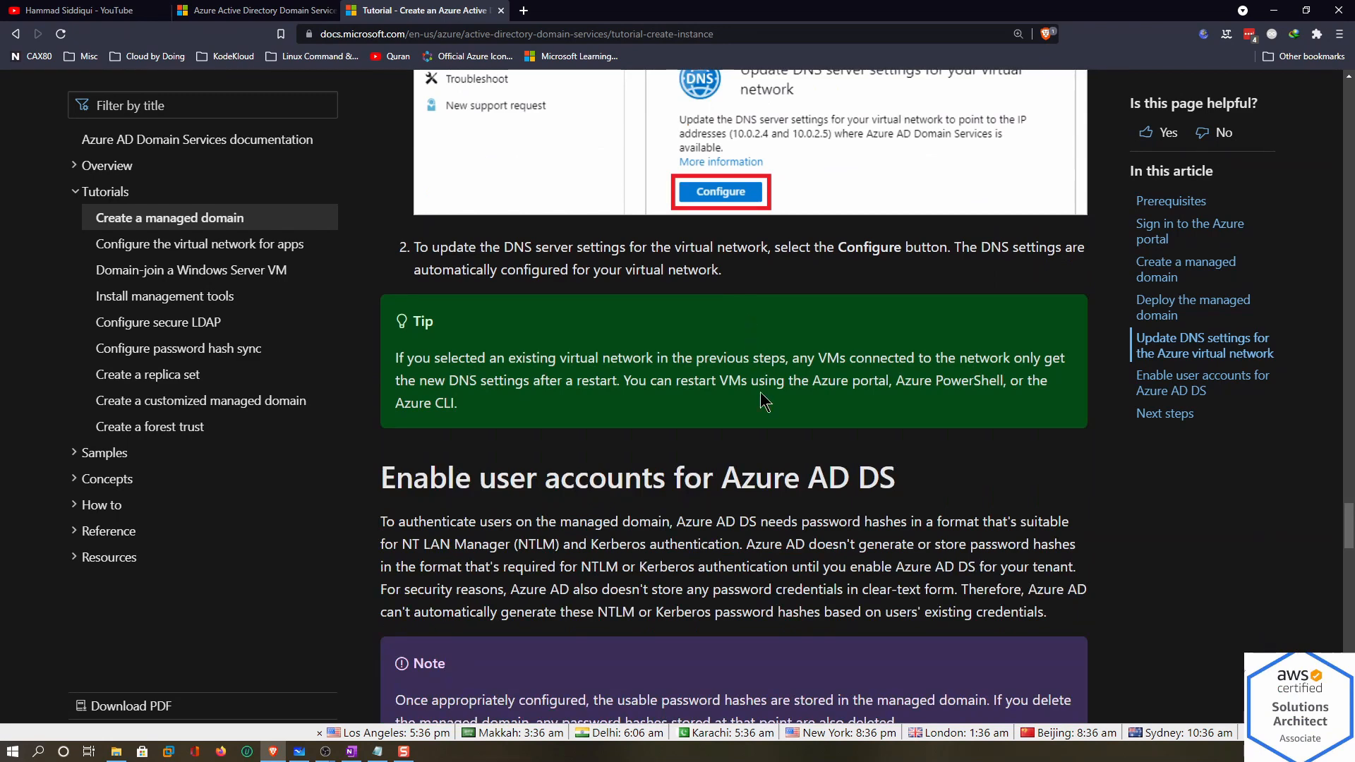
{"action": "scroll", "coordinate": [770, 442], "scroll_direction": "down", "scroll_amount": 3}
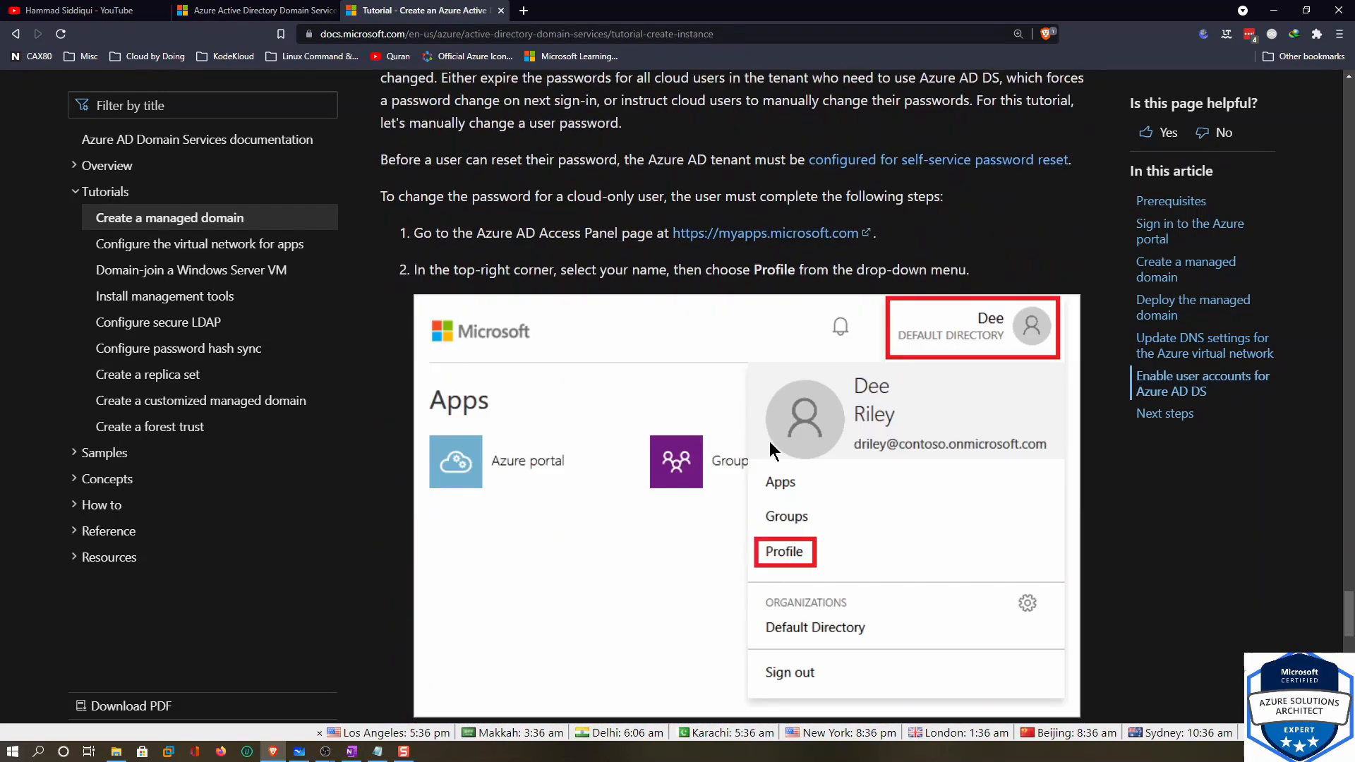
{"action": "scroll", "coordinate": [844, 380], "scroll_direction": "down", "scroll_amount": 8}
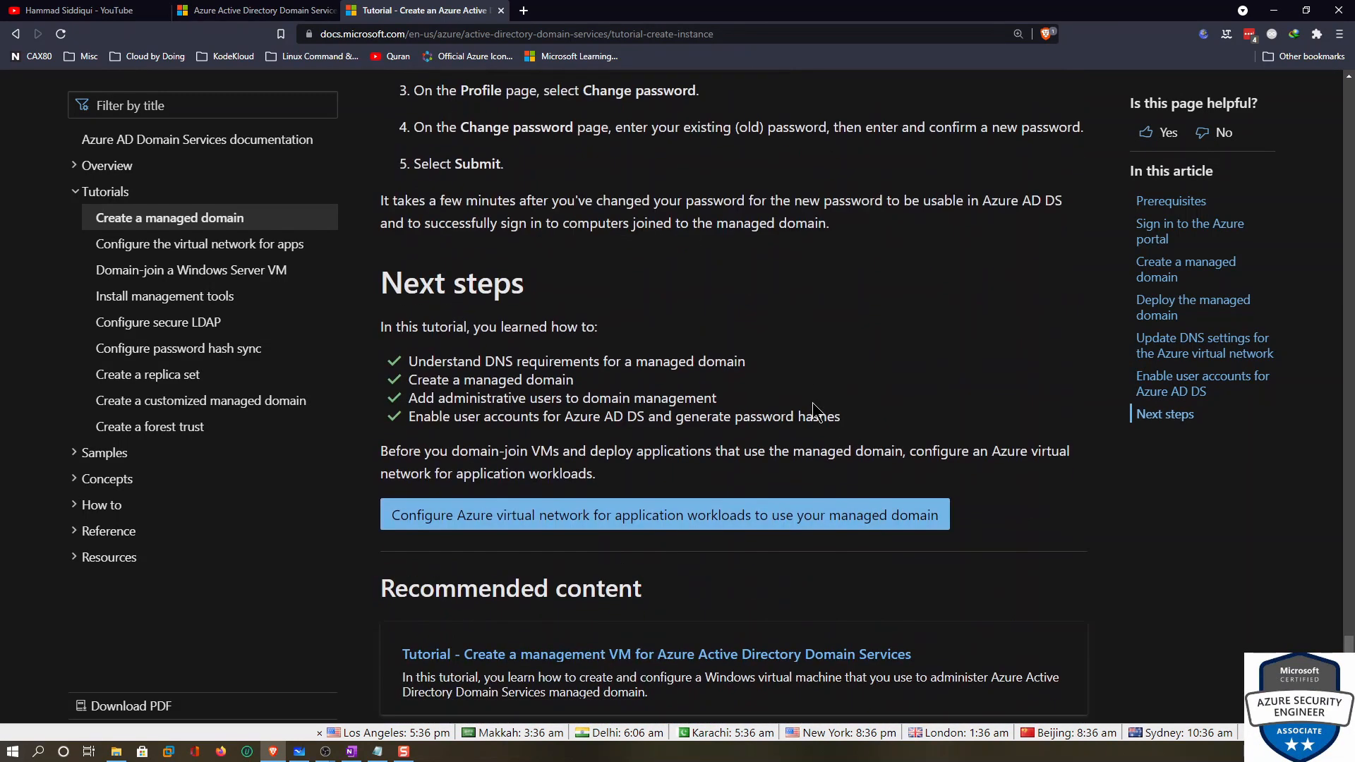
{"action": "left_click", "coordinate": [263, 248]}
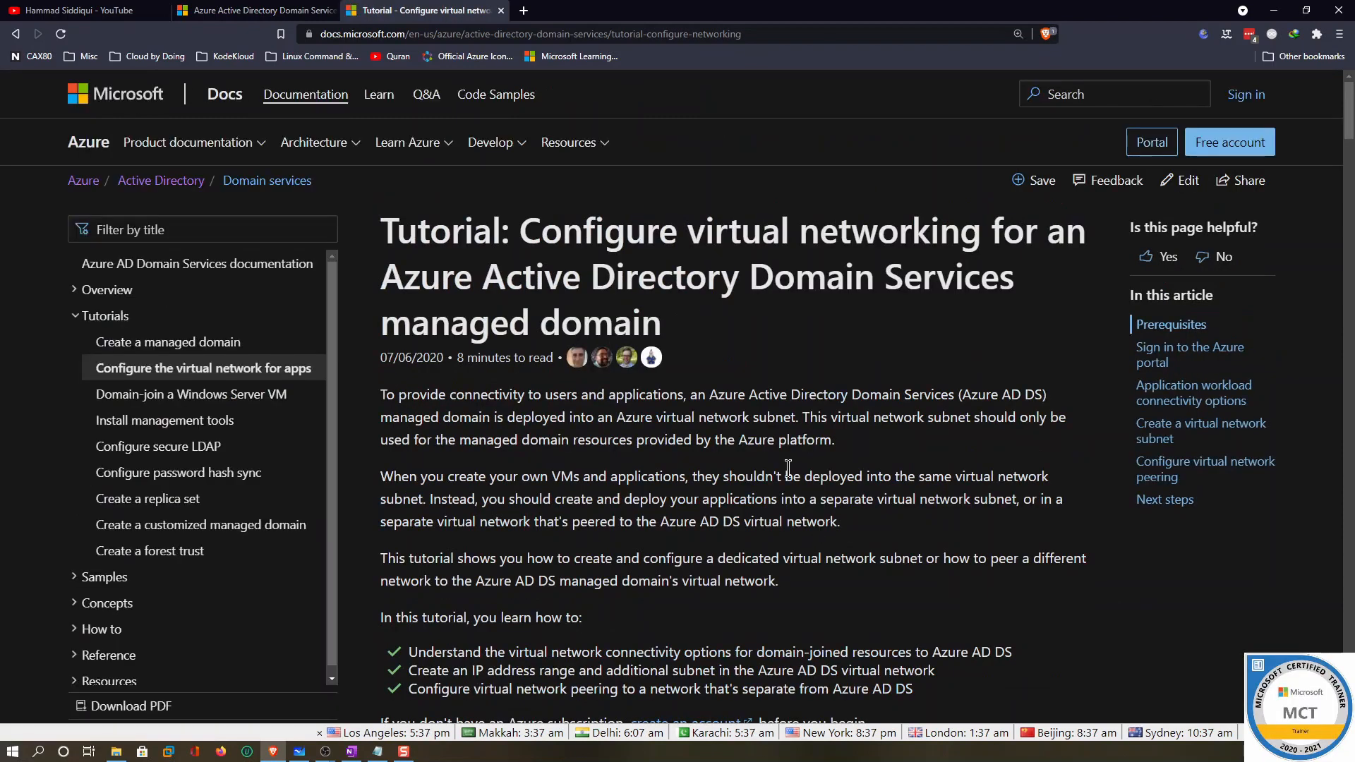
{"action": "scroll", "coordinate": [786, 468], "scroll_direction": "down", "scroll_amount": 12}
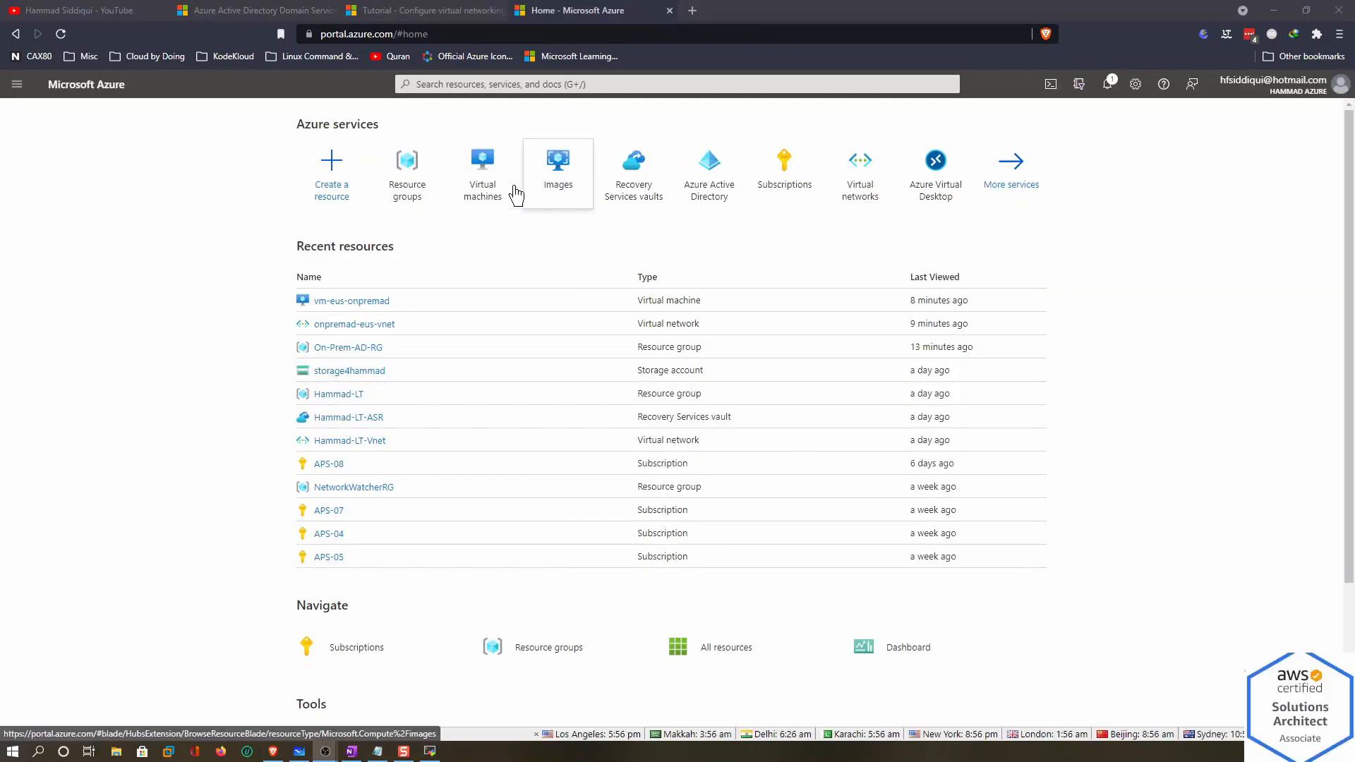
Include the APS-08 subscription in the Resource groups list filter
{"action": "left_click", "coordinate": [405, 171]}
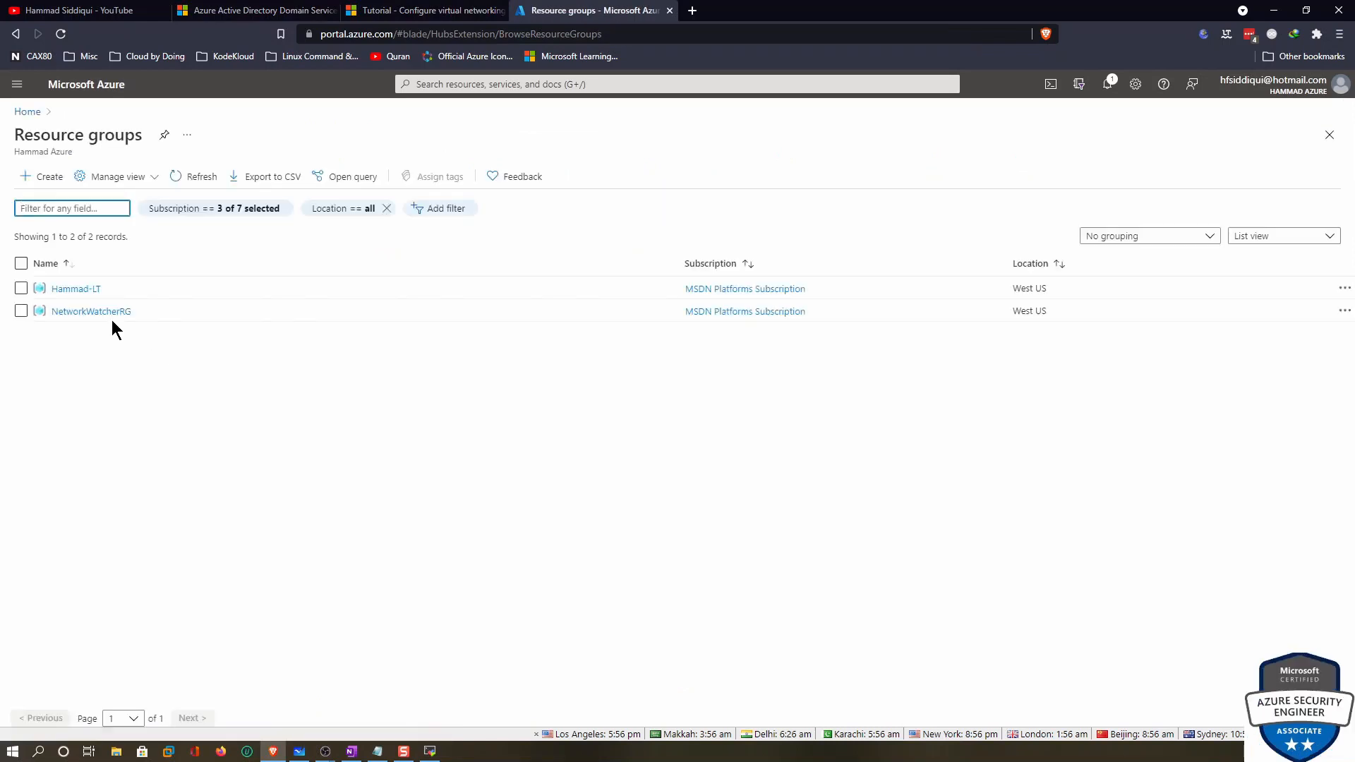
{"action": "left_click", "coordinate": [182, 209]}
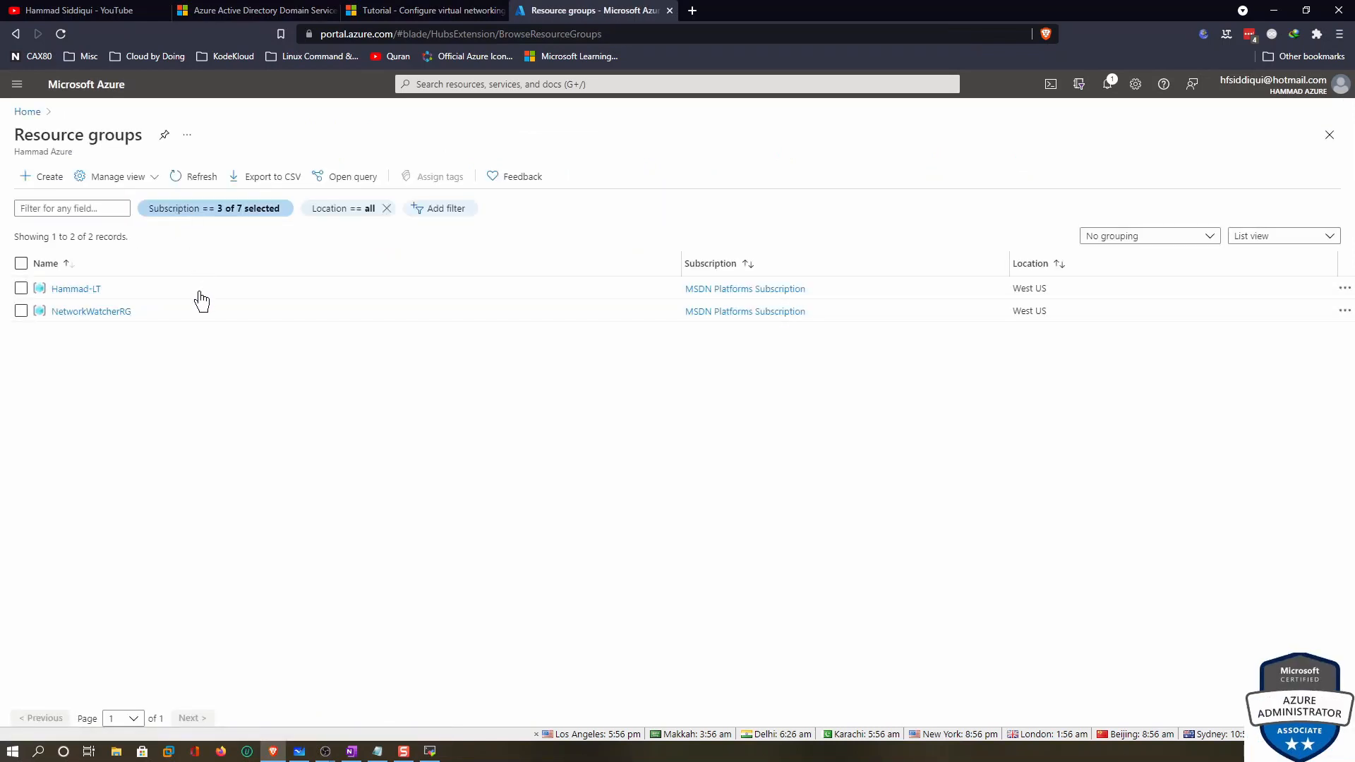
{"action": "left_click", "coordinate": [170, 385]}
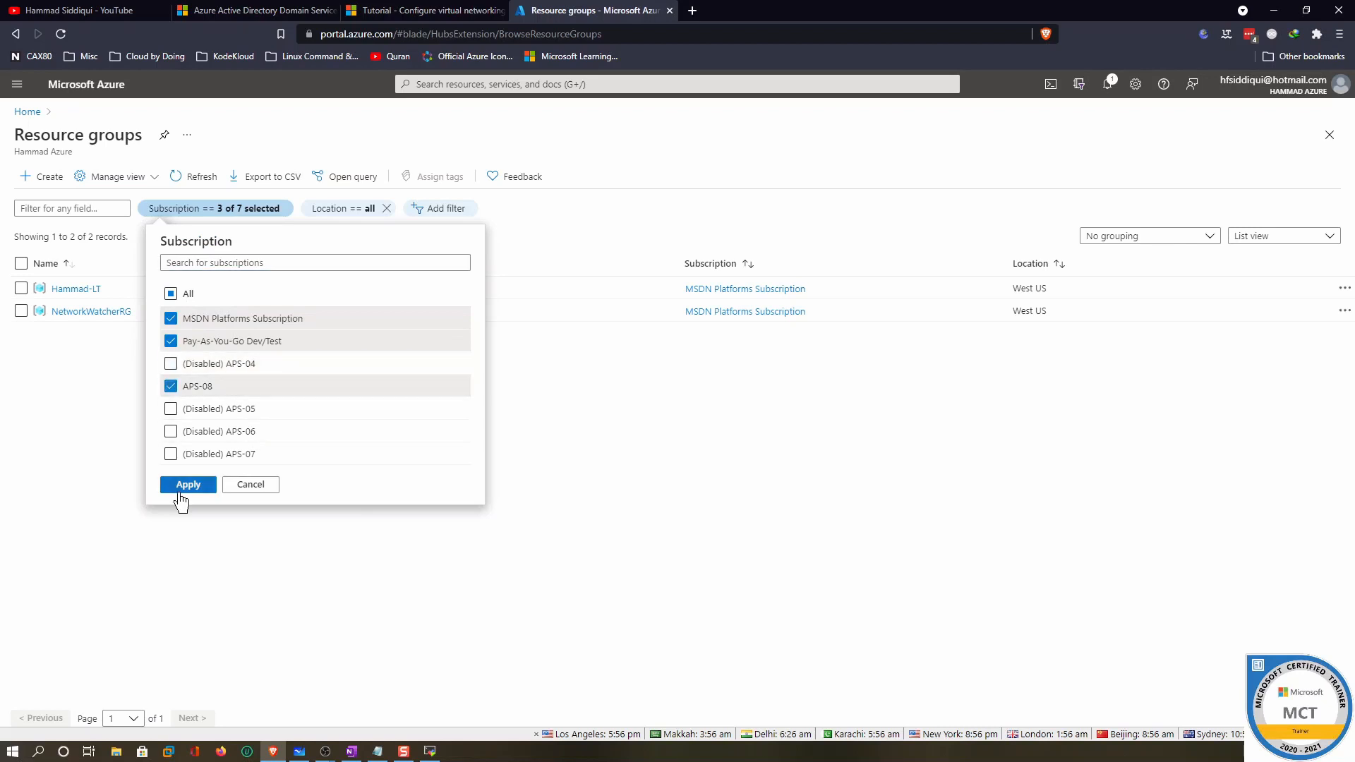
{"action": "left_click", "coordinate": [187, 484]}
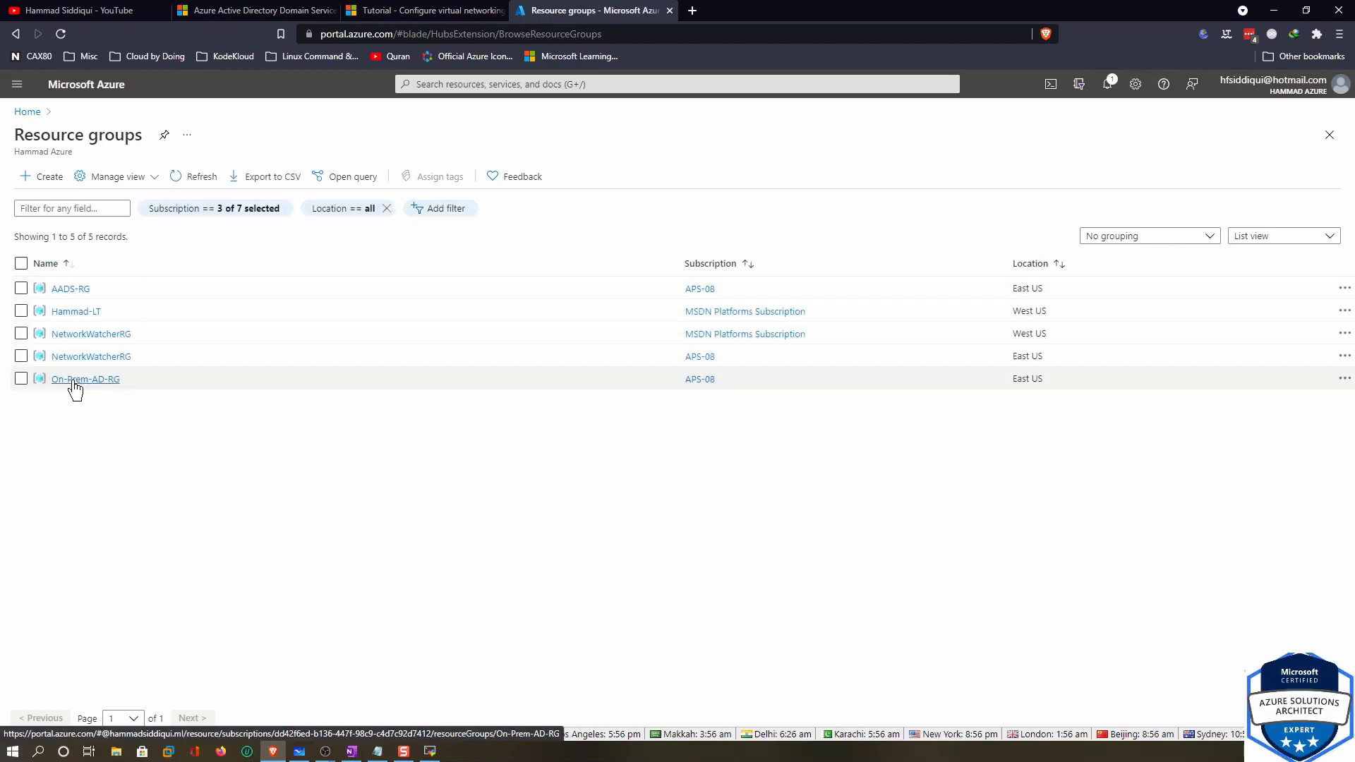
Open the DNS servers settings of AADS-VNET in resource group AADS-RG
{"action": "left_click", "coordinate": [65, 290]}
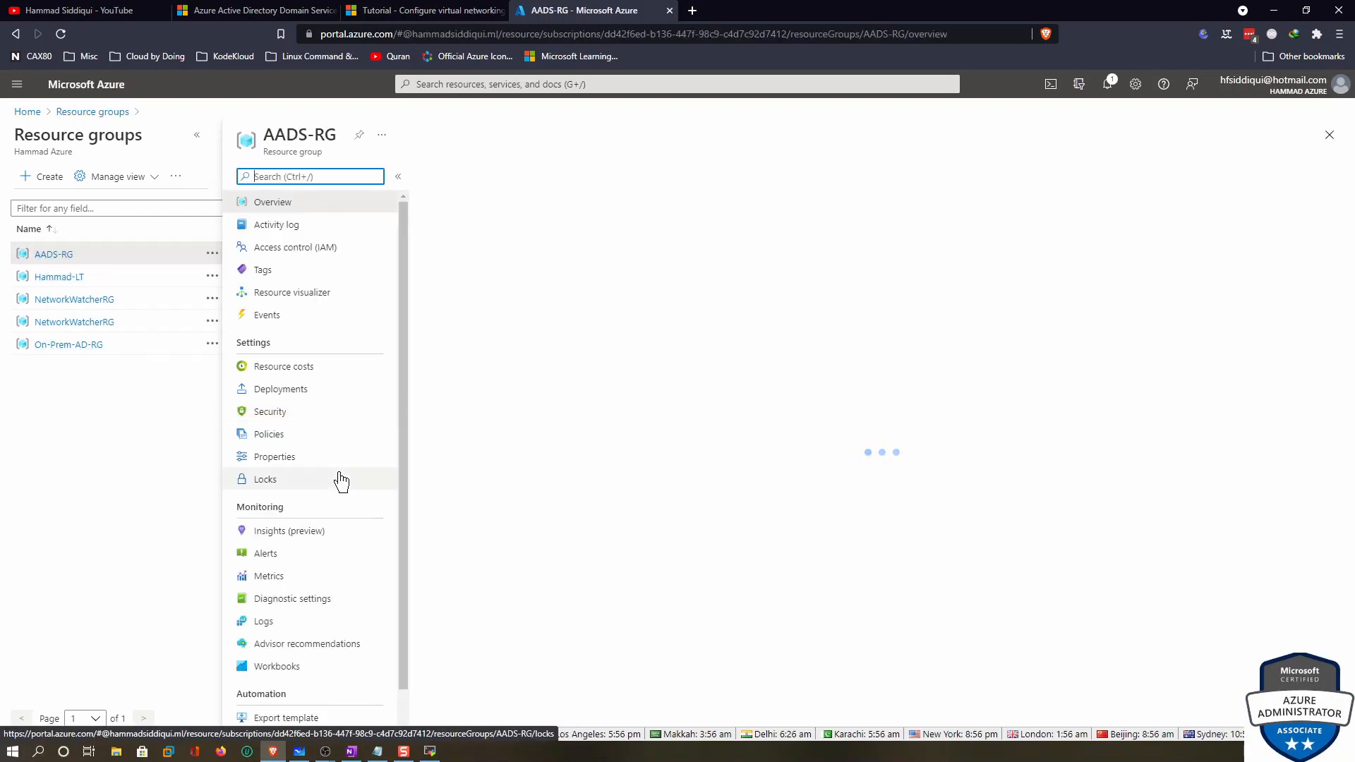
{"action": "left_click", "coordinate": [477, 423]}
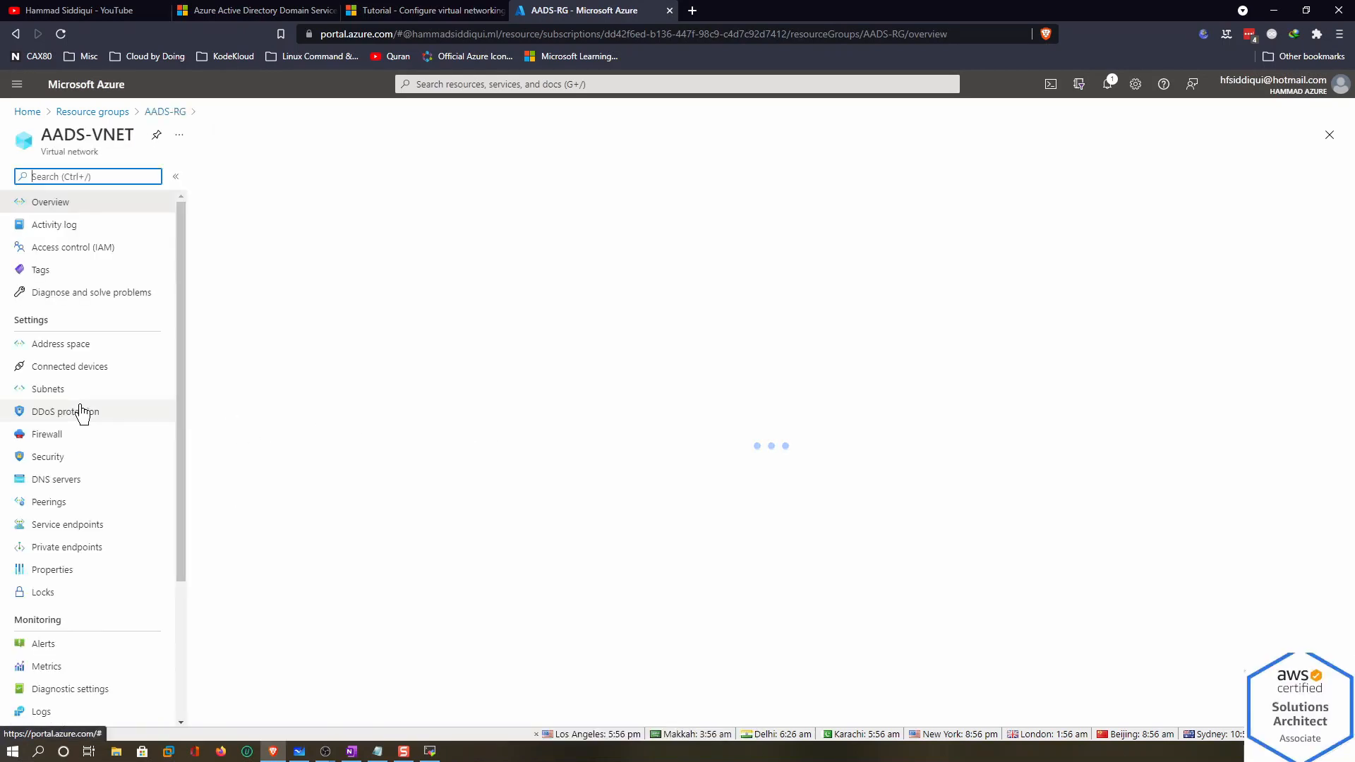
{"action": "left_click", "coordinate": [56, 479]}
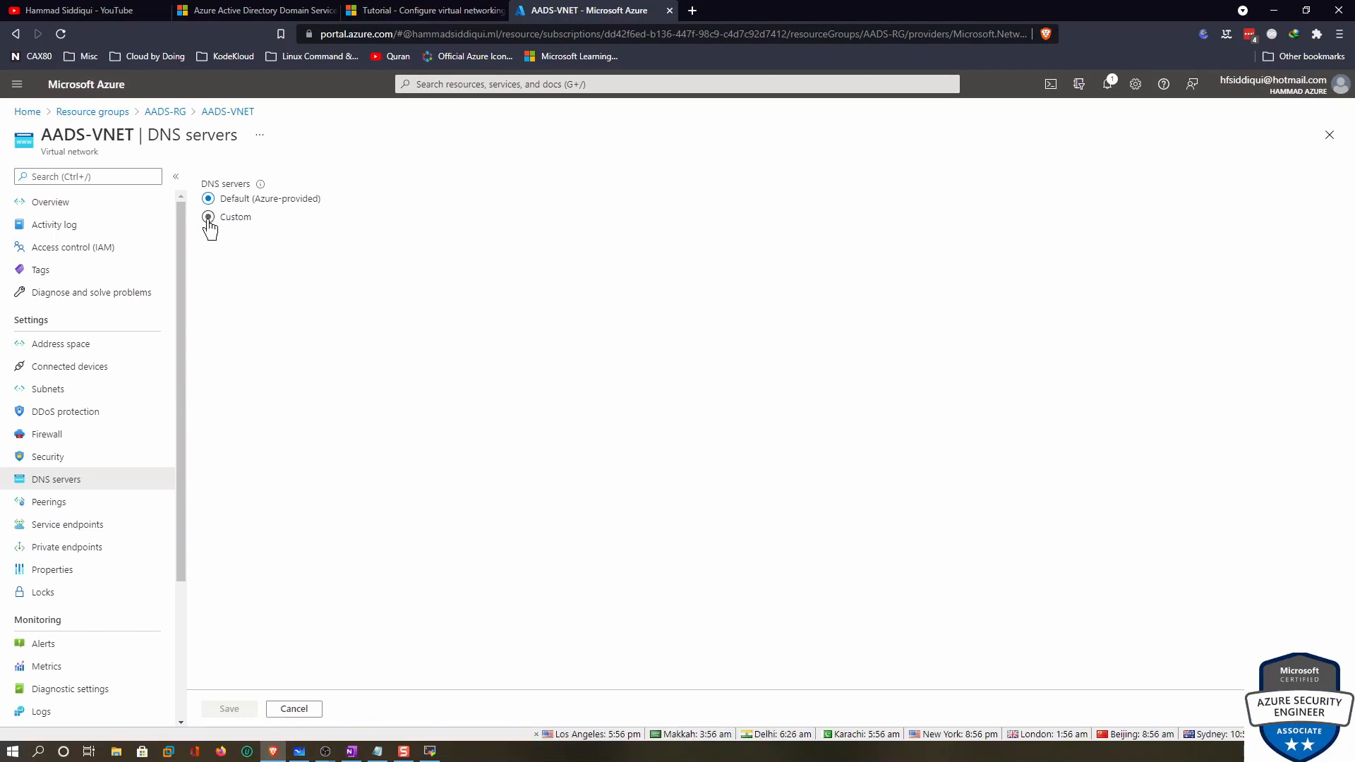
Choose Custom DNS, then copy private IP 192.168.0.4 from VM vm-eus-onpremad in On-Prem-AD-RG
{"action": "left_click", "coordinate": [211, 218]}
{"action": "left_click", "coordinate": [262, 338]}
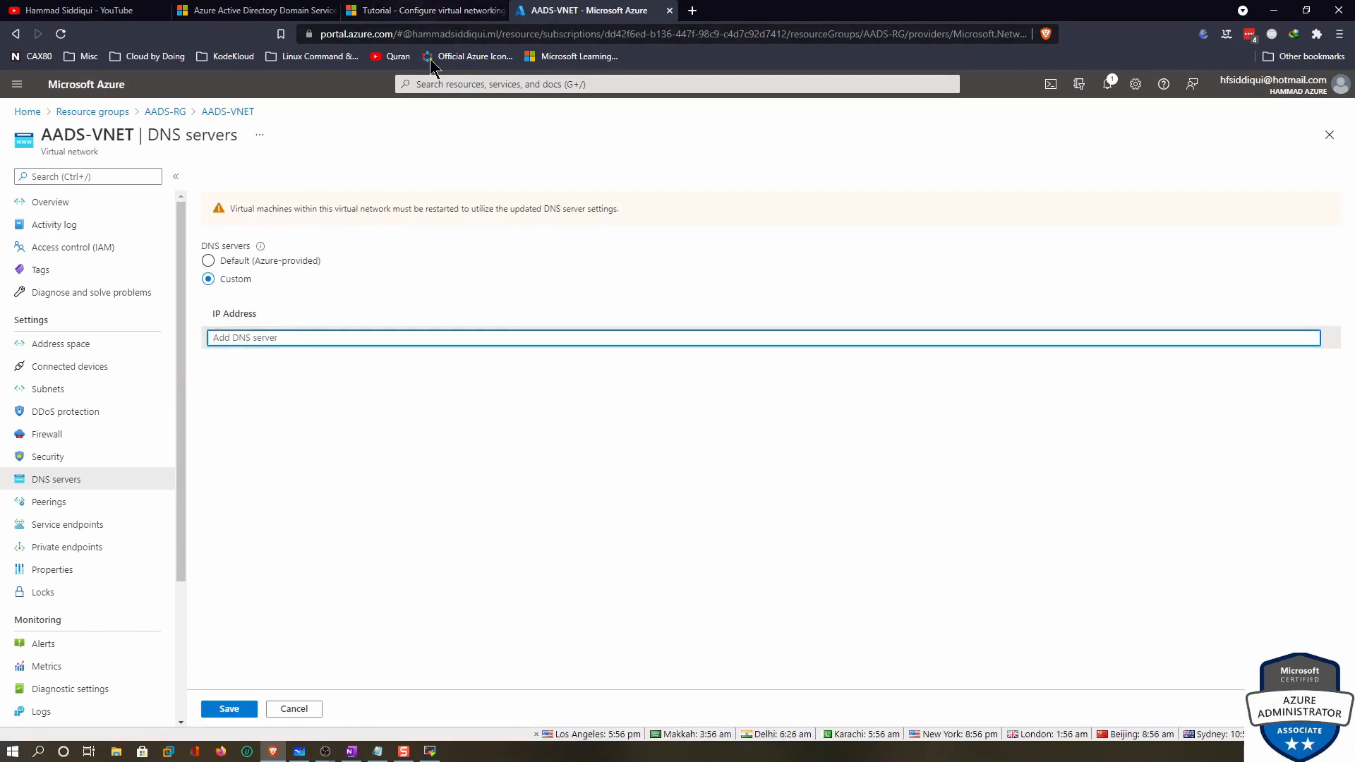
{"action": "right_click", "coordinate": [166, 109]}
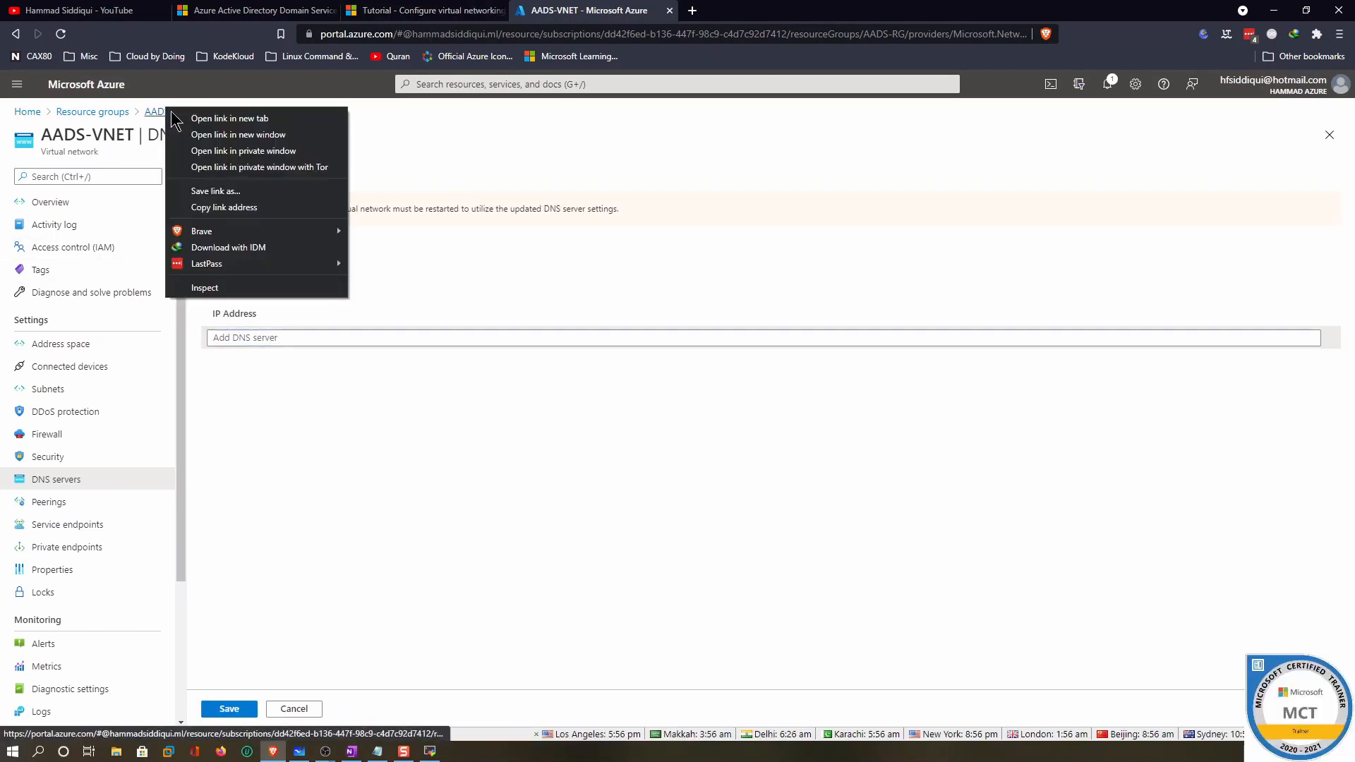
{"action": "right_click", "coordinate": [100, 117]}
{"action": "left_click", "coordinate": [121, 130]}
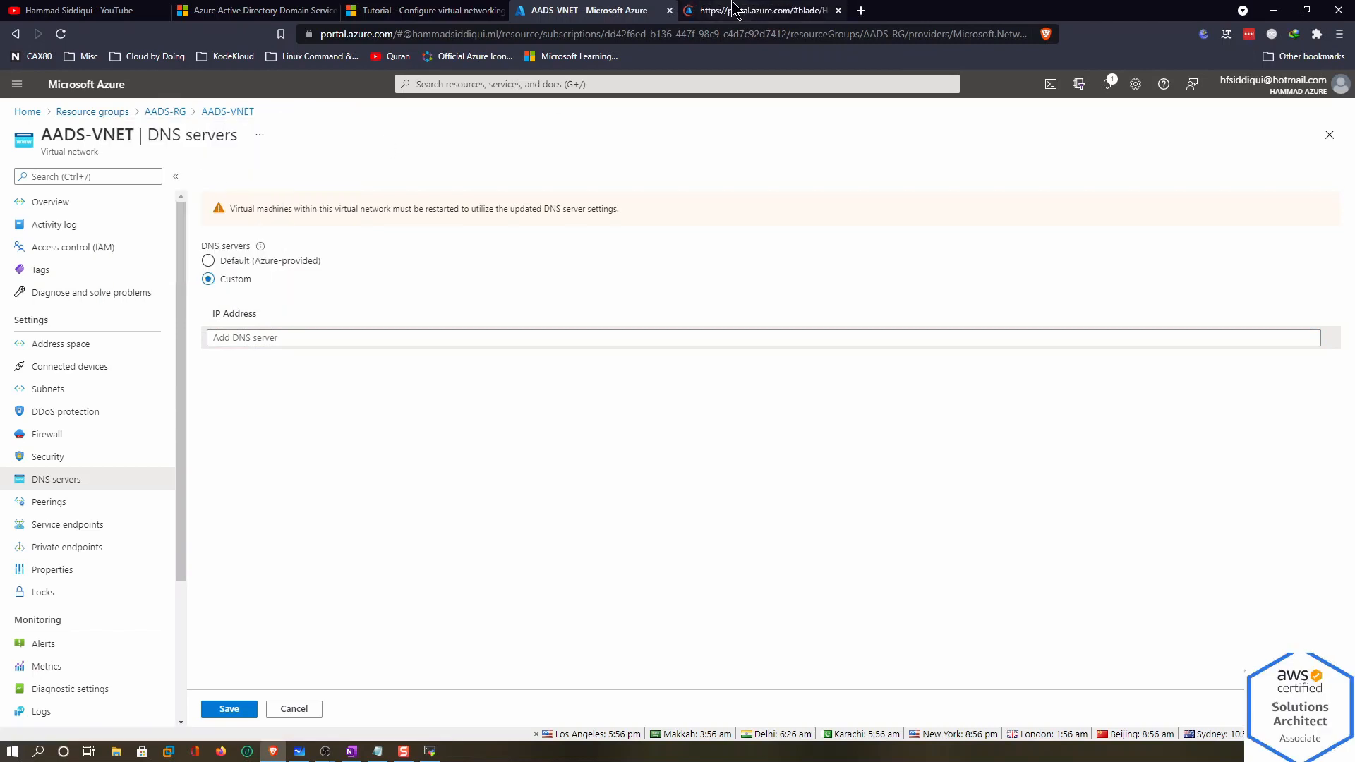
{"action": "left_click", "coordinate": [706, 9]}
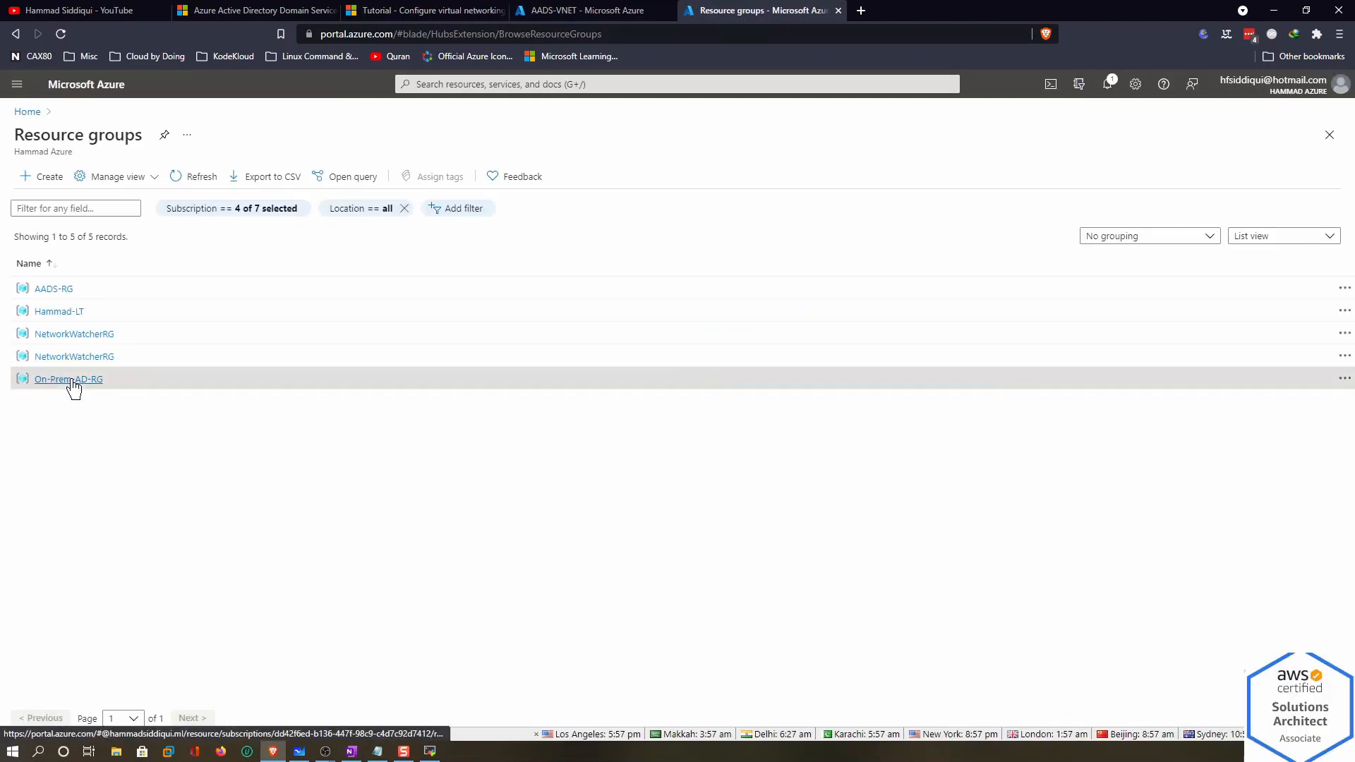
{"action": "left_click", "coordinate": [75, 379]}
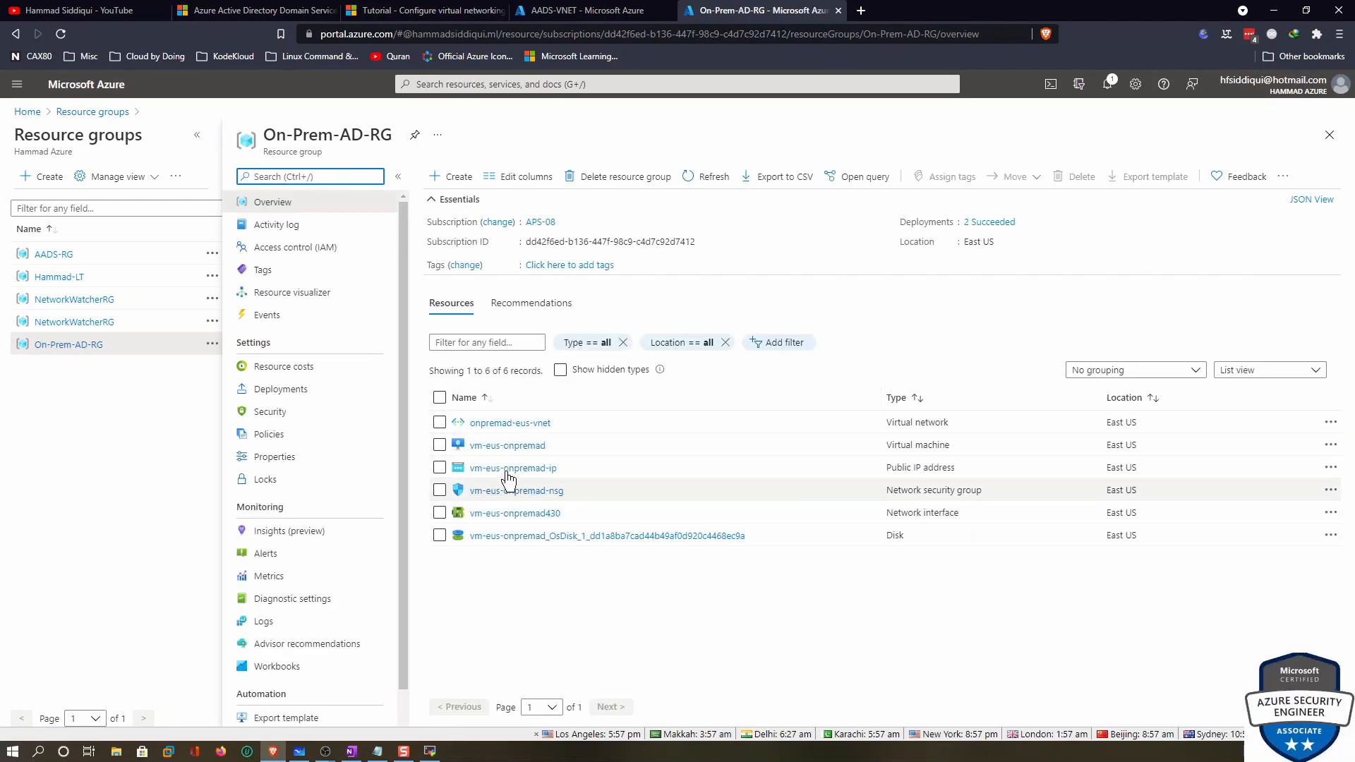
{"action": "left_click", "coordinate": [498, 445]}
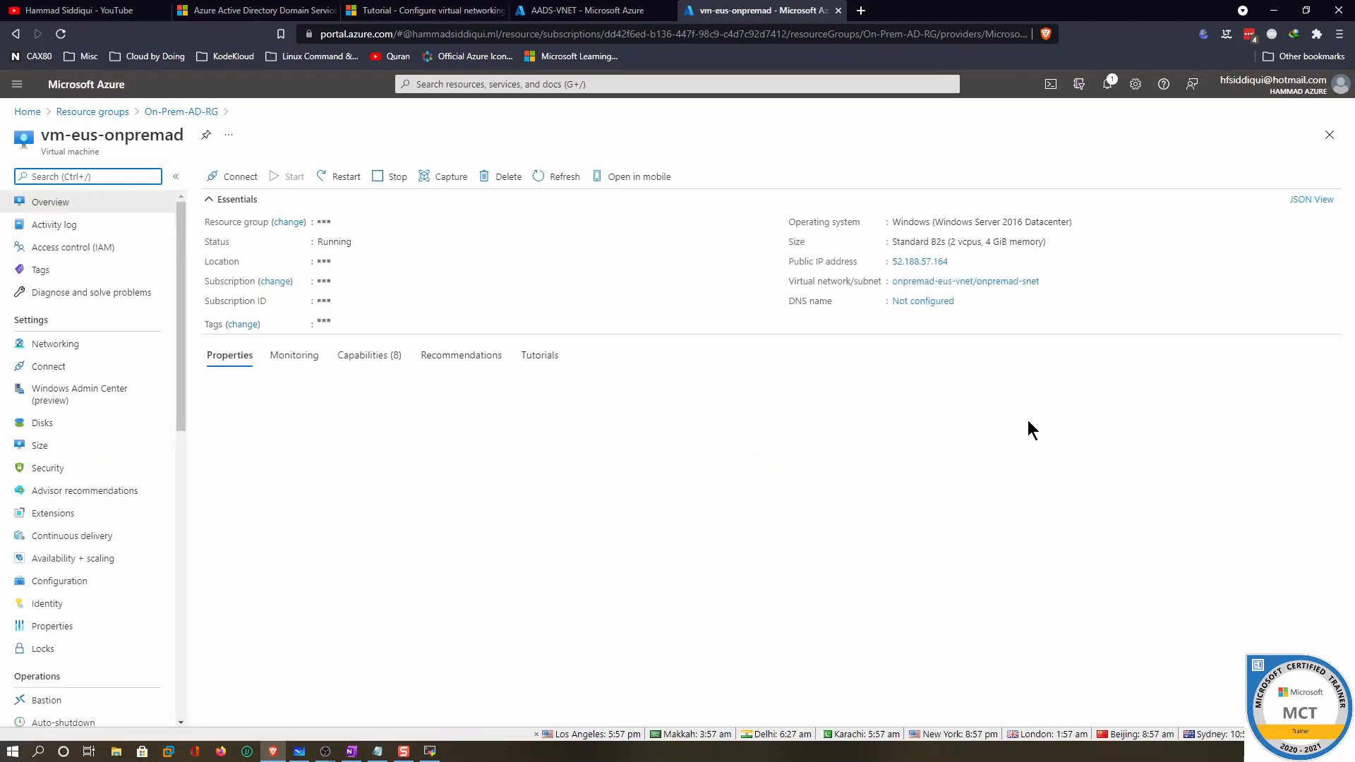
{"action": "left_click_drag", "start_coordinate": [1002, 445], "coordinate": [954, 444]}
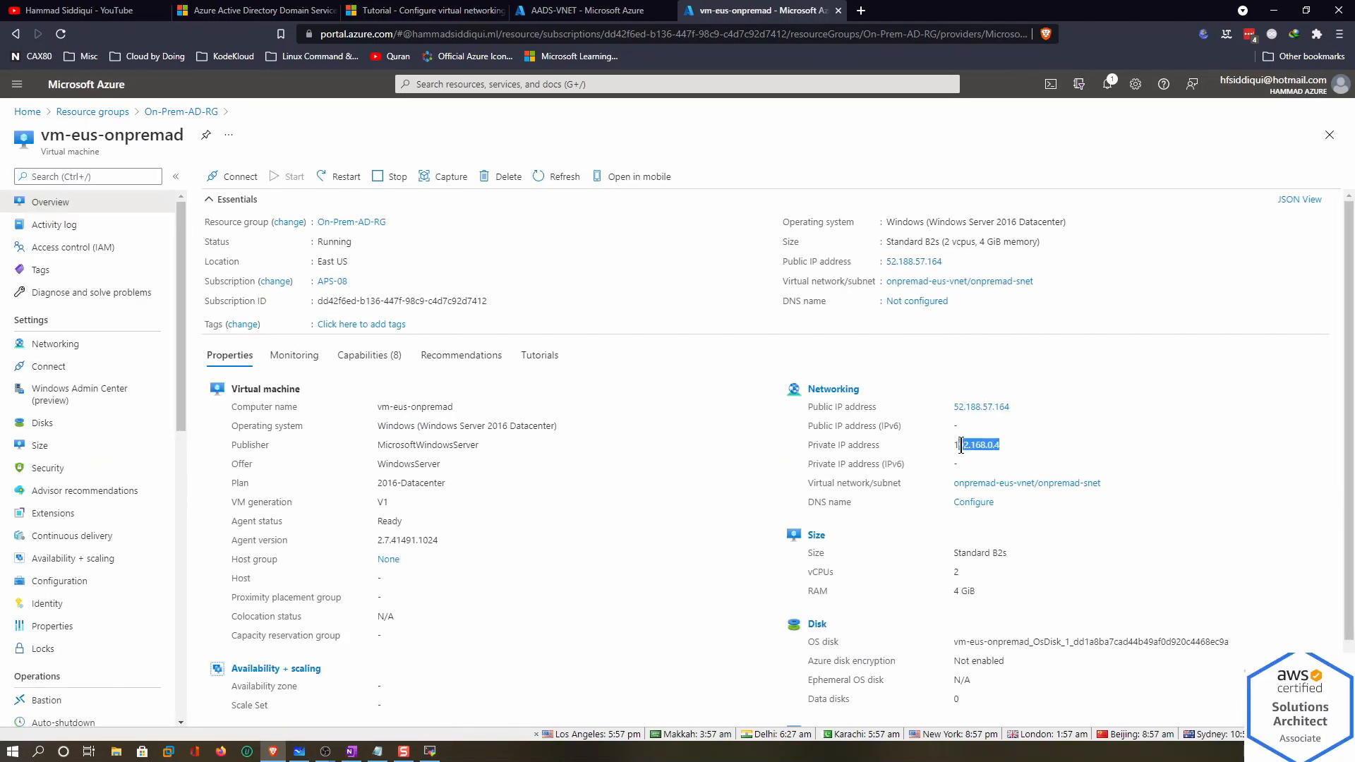
{"action": "right_click", "coordinate": [957, 443]}
{"action": "left_click", "coordinate": [994, 453]}
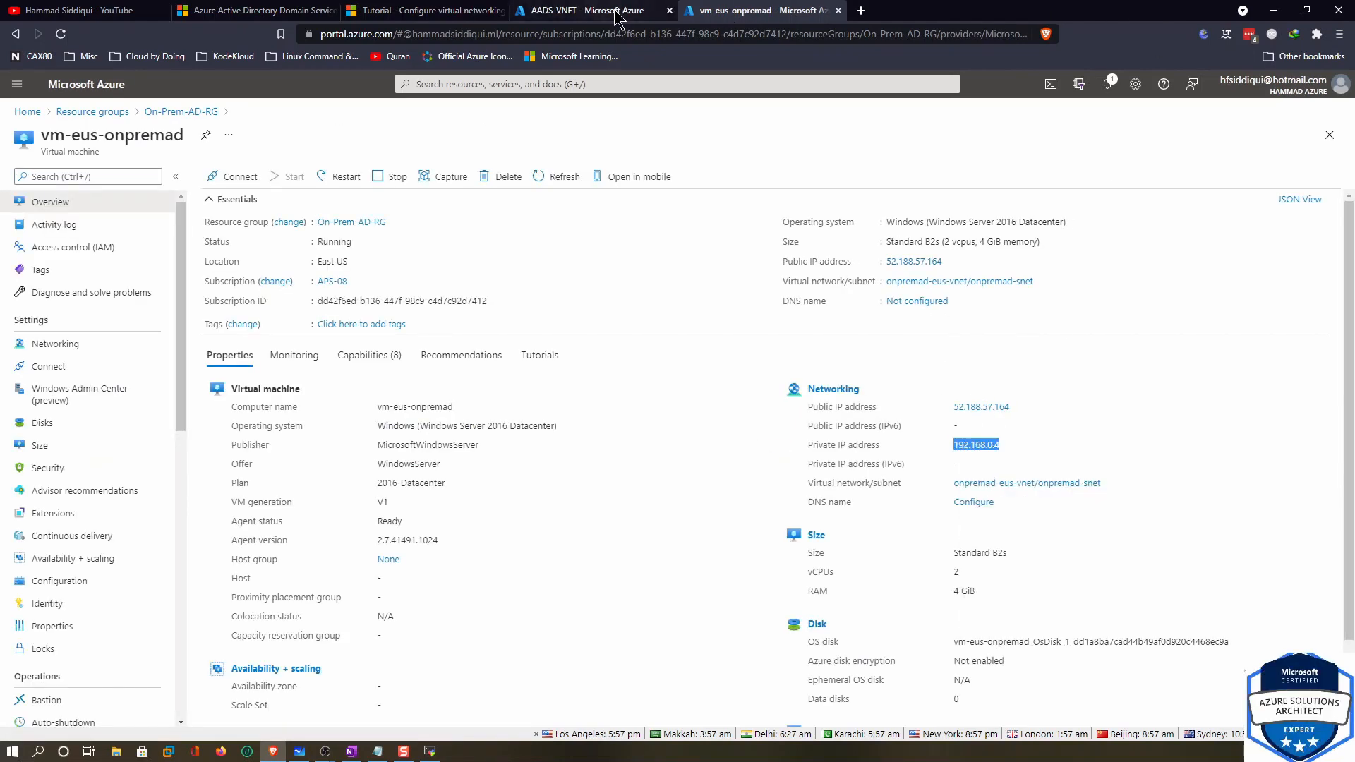
Paste 192.168.0.4 as the AADS-VNET custom DNS server and save
{"action": "left_click", "coordinate": [586, 10]}
{"action": "left_click", "coordinate": [433, 338]}
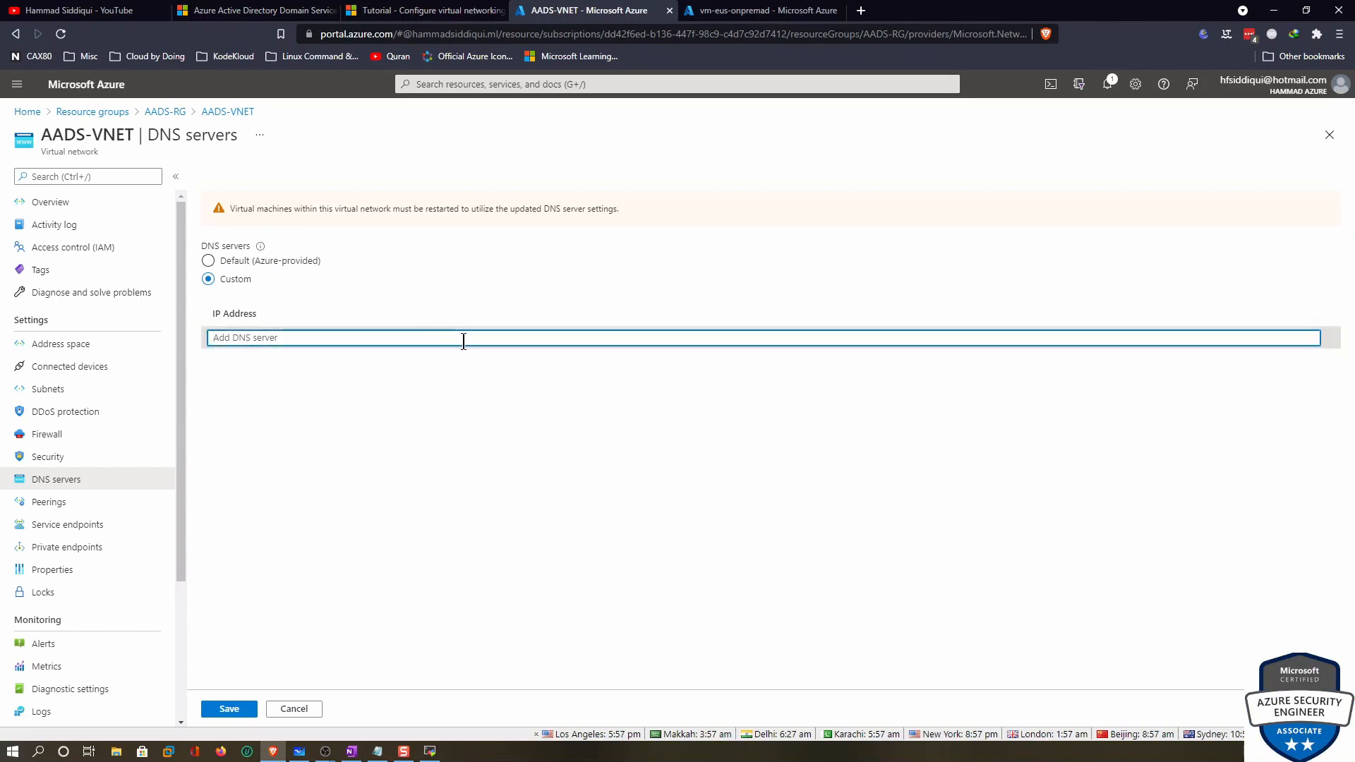
{"action": "key", "text": "ctrl+v"}
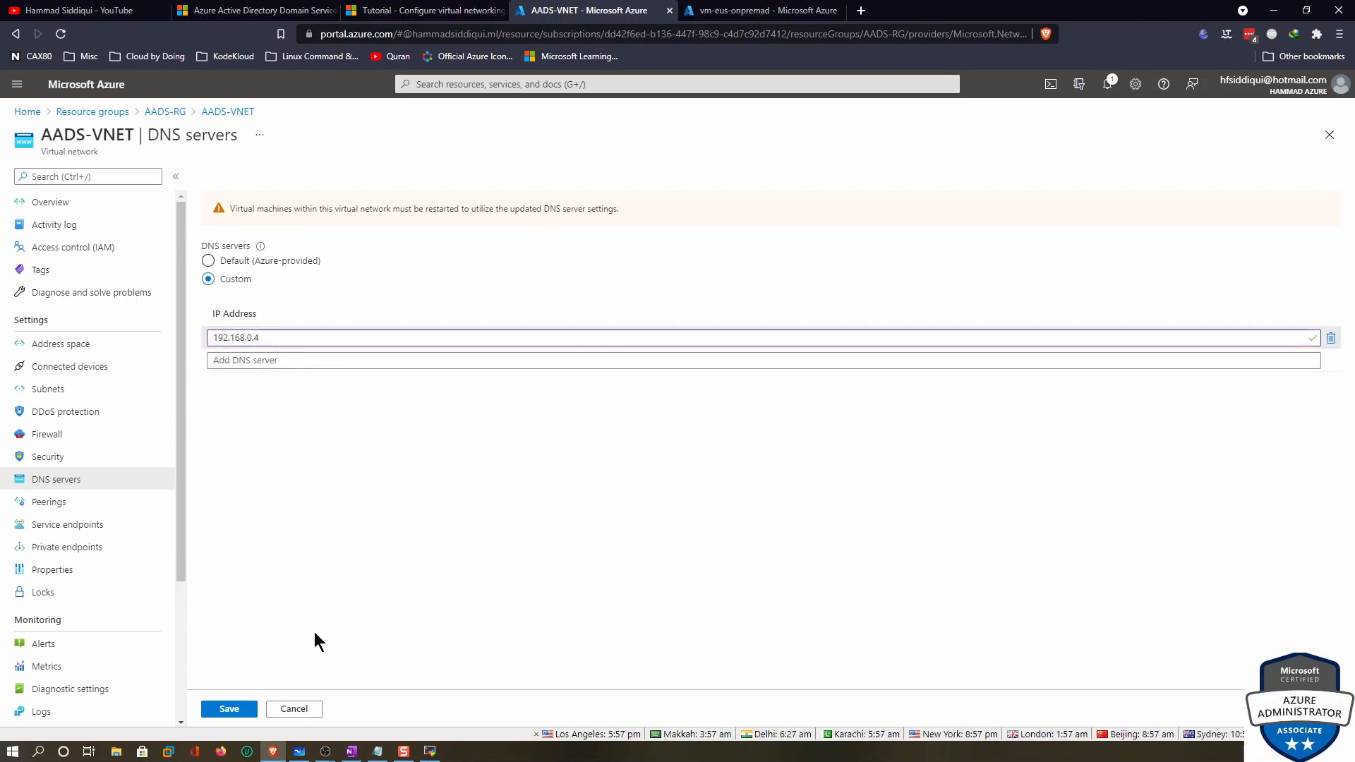
{"action": "left_click", "coordinate": [246, 714]}
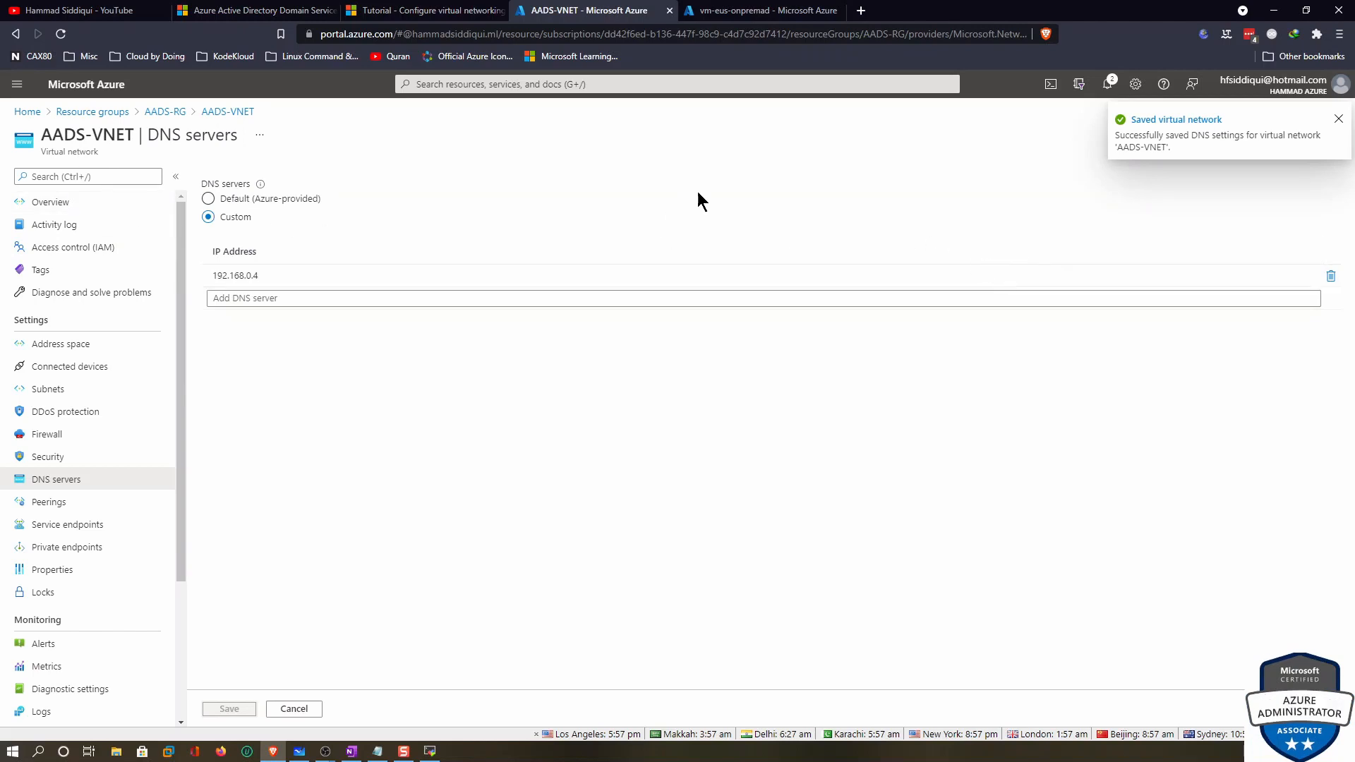
Double-check the VM's private IP and return to the AADS-VNET overview
{"action": "left_click", "coordinate": [722, 7]}
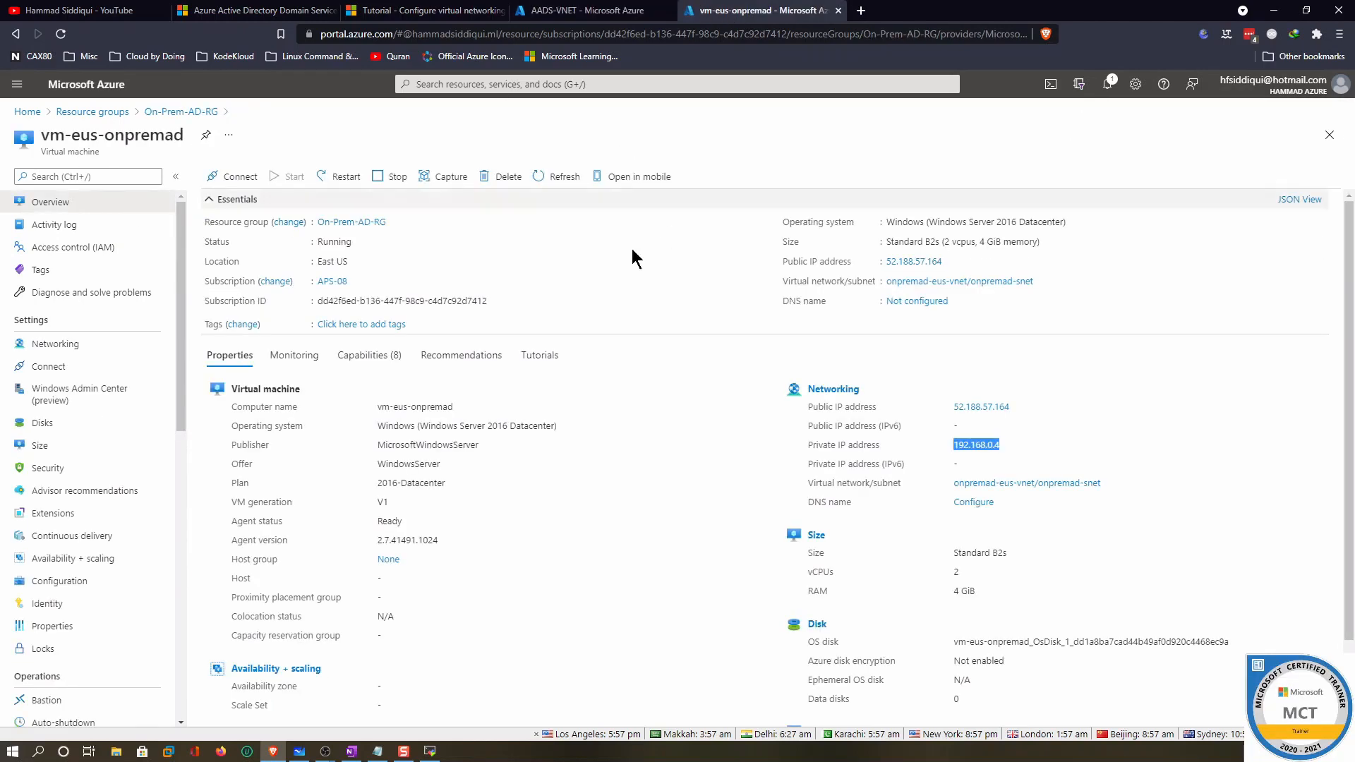
{"action": "left_click", "coordinate": [565, 10]}
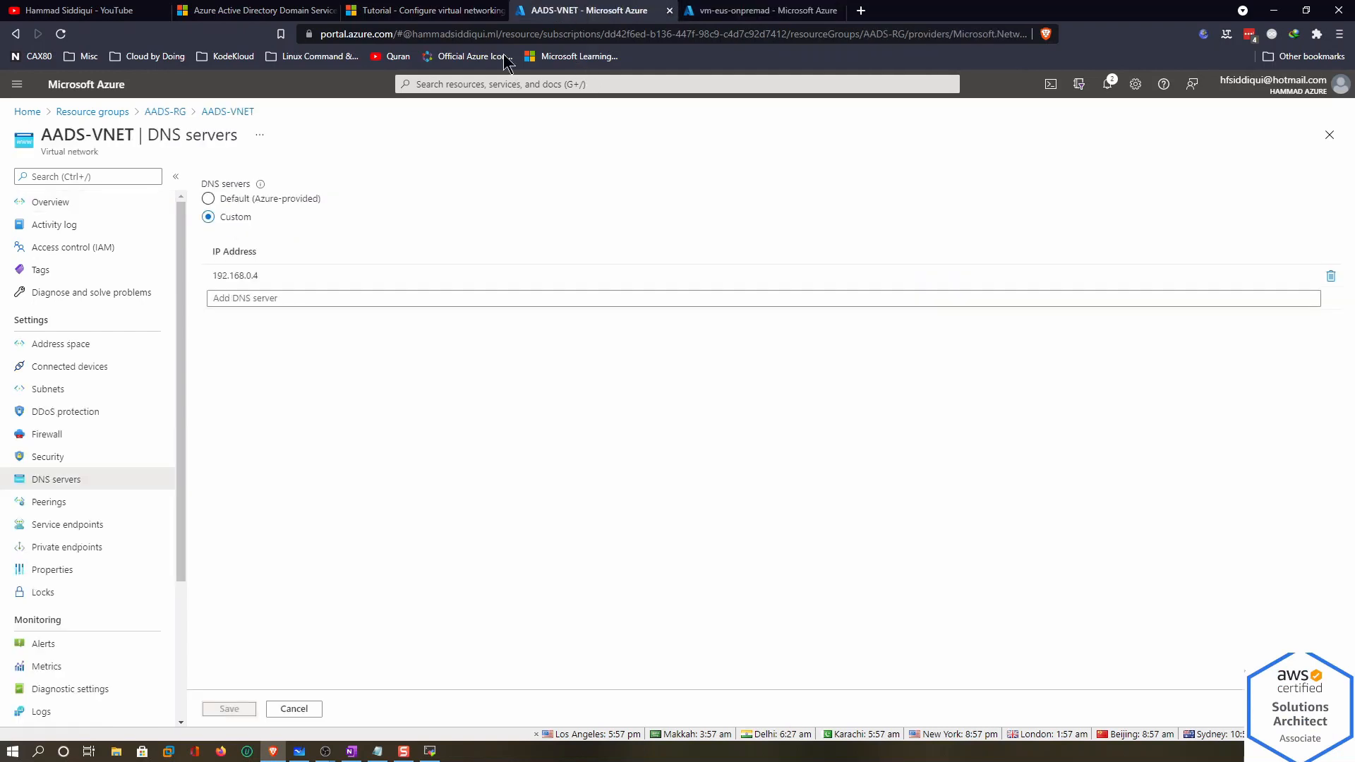
{"action": "left_click", "coordinate": [230, 112]}
{"action": "left_click", "coordinate": [542, 84]}
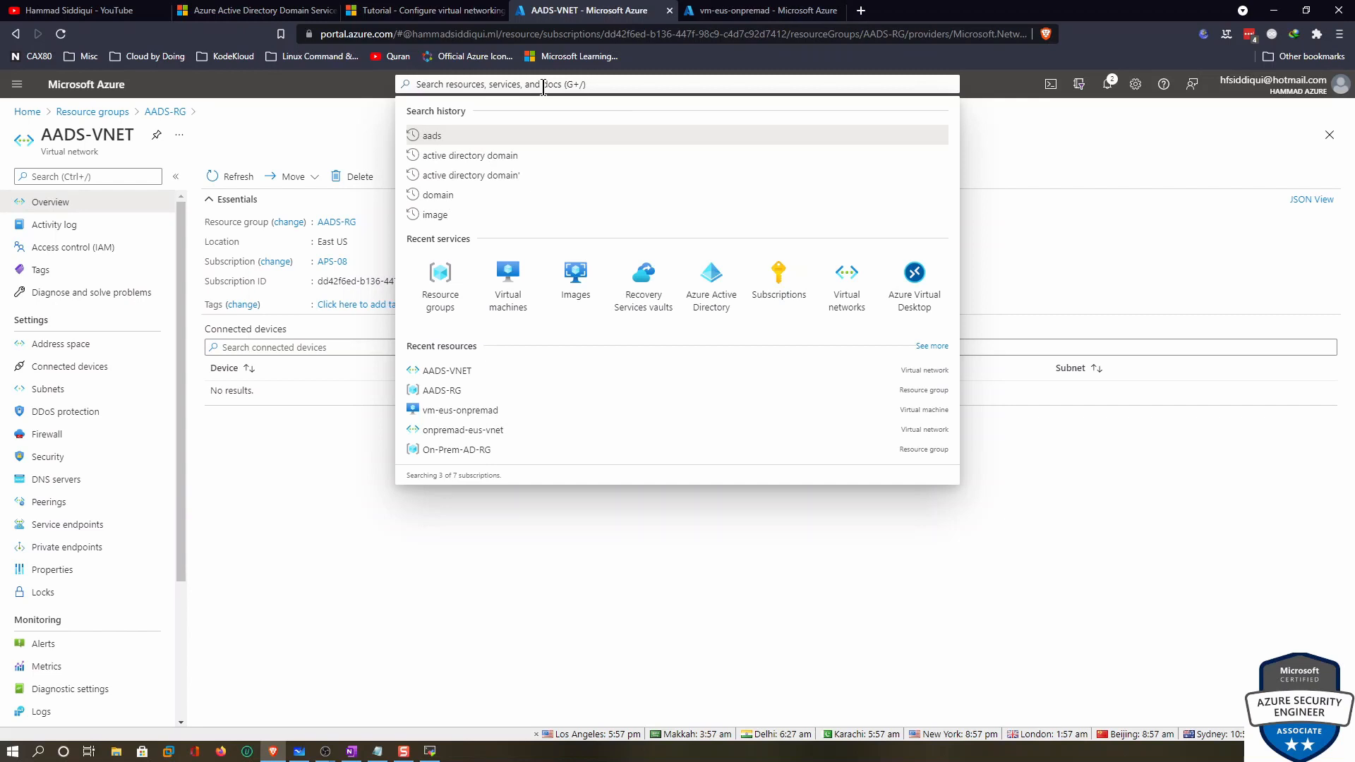
Search for 'domain', open Azure AD Domain Services, confirm the subscription filter, and click Create
{"action": "type", "text": "a"}
{"action": "key", "text": "BackSpace"}
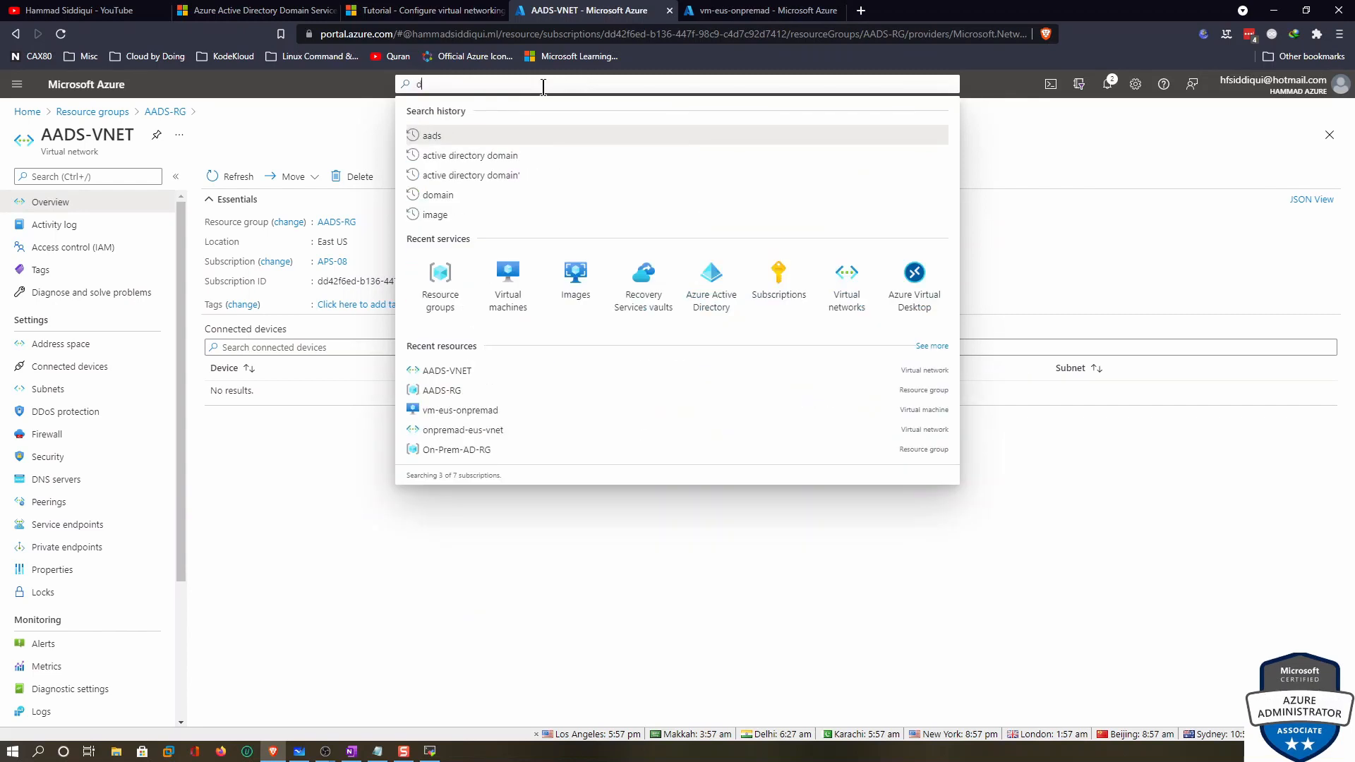
{"action": "type", "text": "domin"}
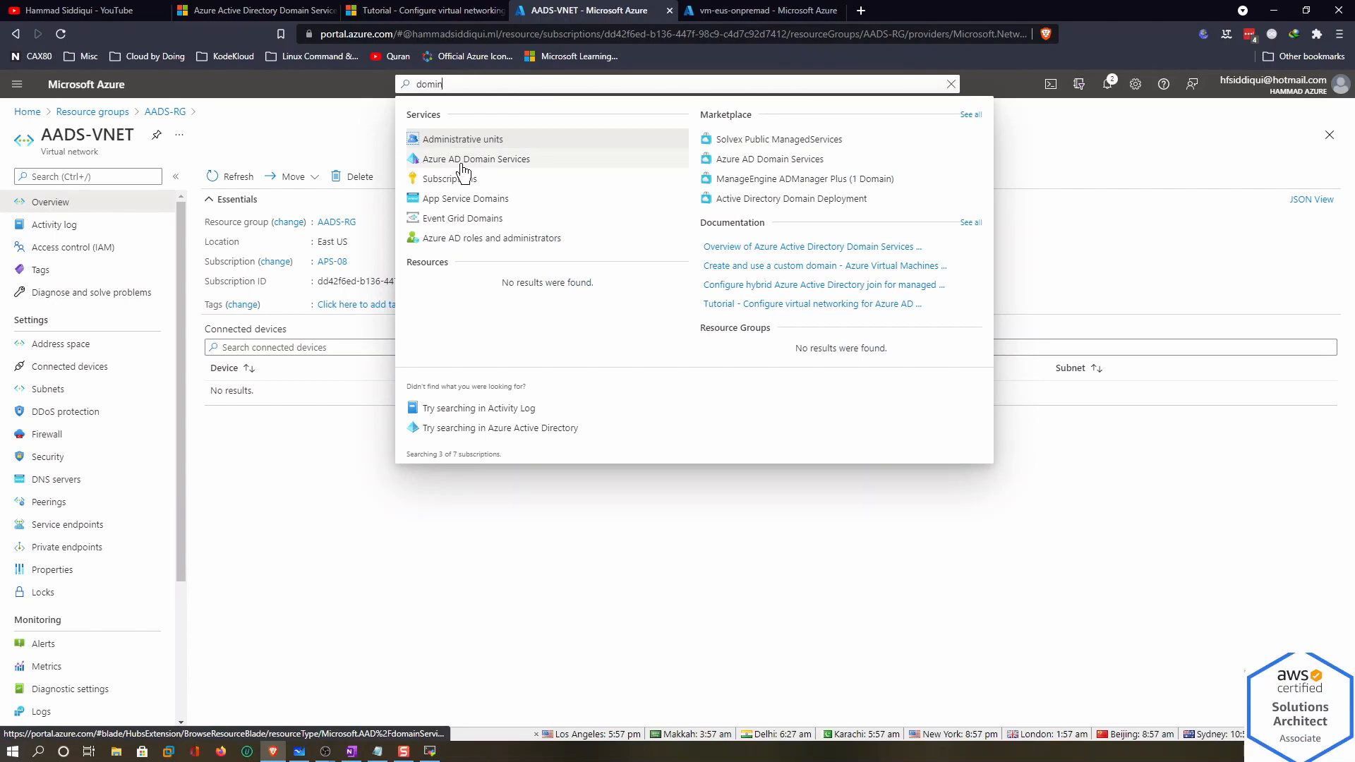
{"action": "left_click", "coordinate": [497, 165]}
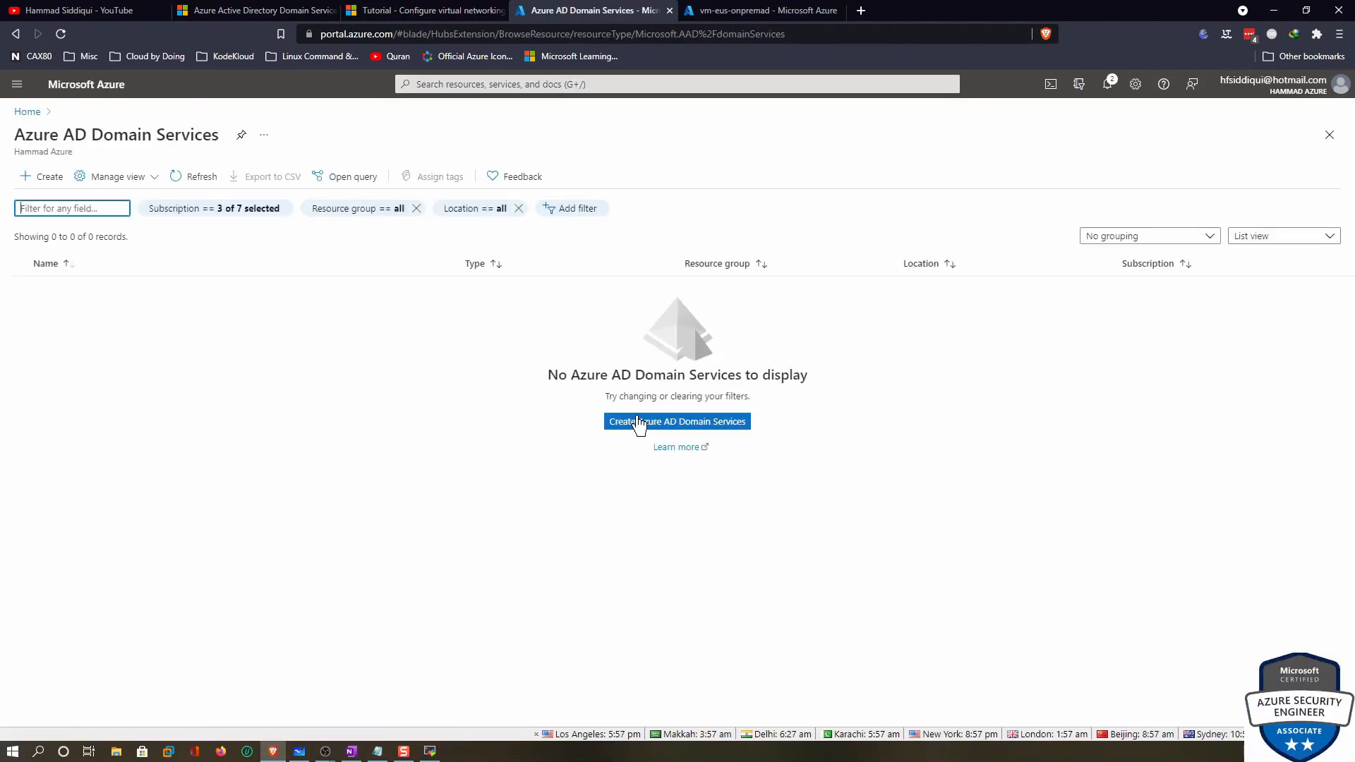
{"action": "left_click", "coordinate": [254, 210]}
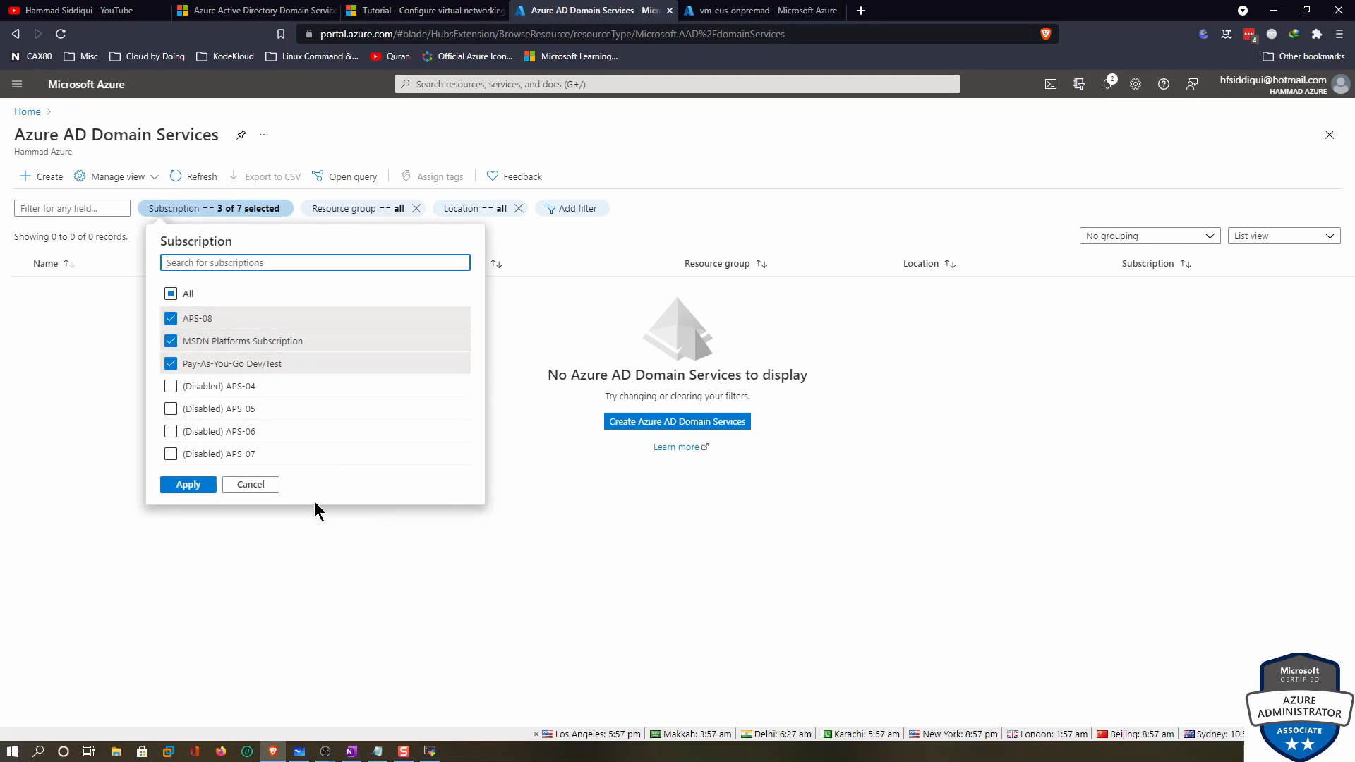
{"action": "left_click", "coordinate": [198, 487]}
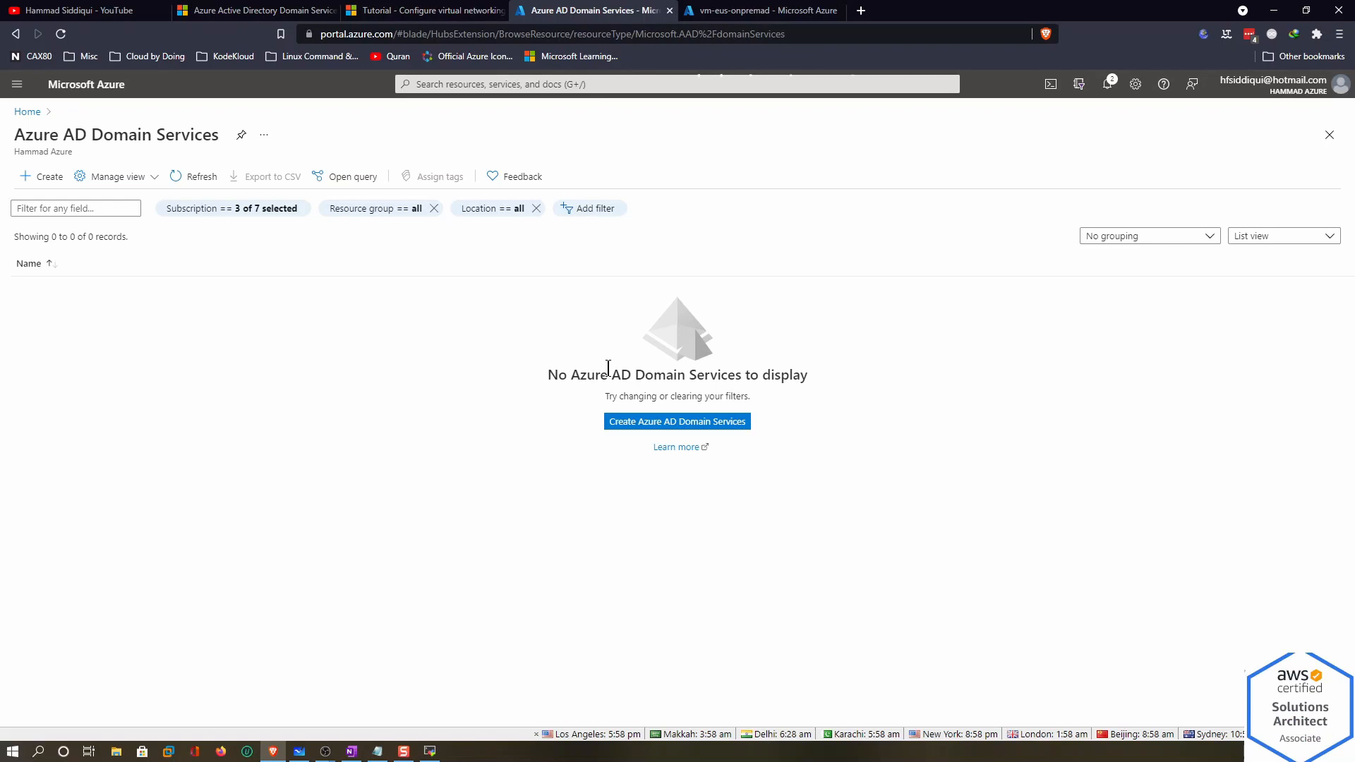
{"action": "left_click", "coordinate": [676, 422]}
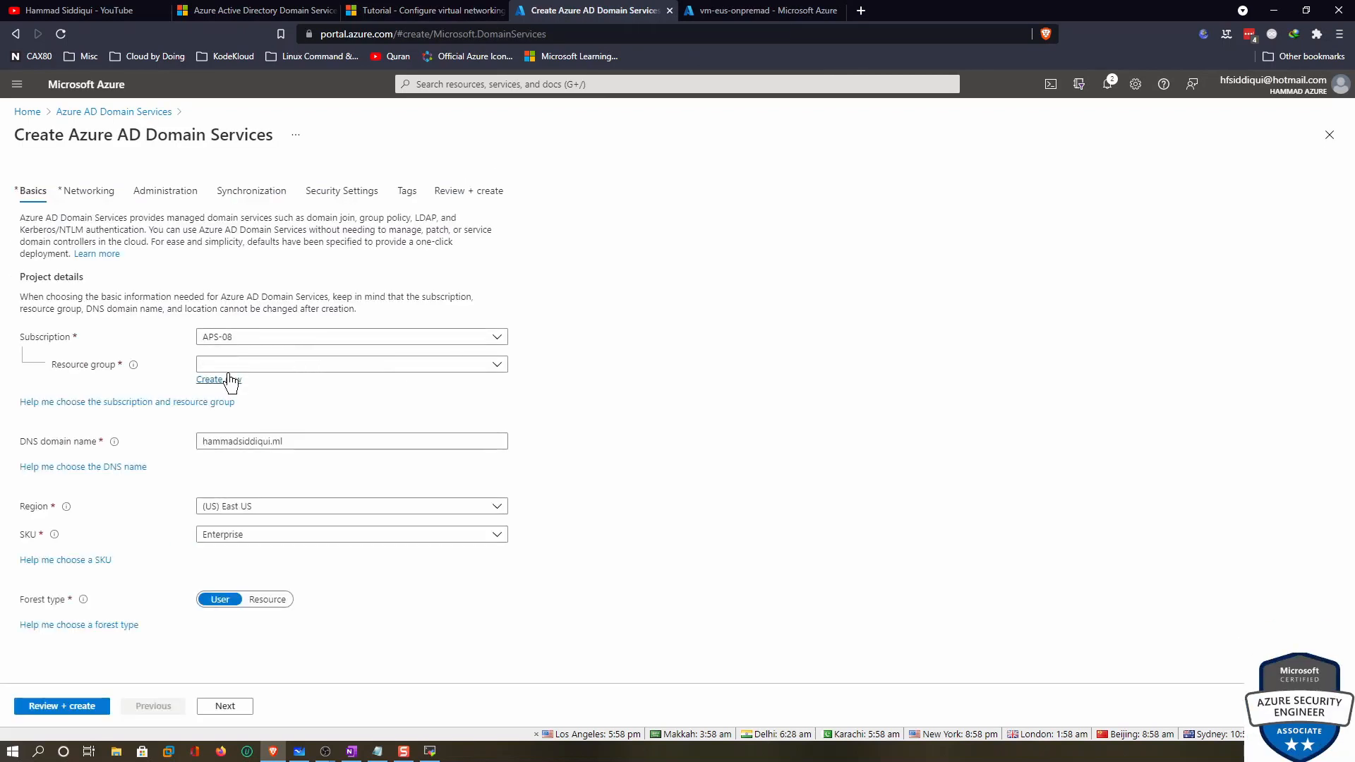
Set resource group AADS-RG and DNS domain name aads.hammadsiddiqui.ml
{"action": "left_click", "coordinate": [227, 365]}
{"action": "left_click", "coordinate": [230, 412]}
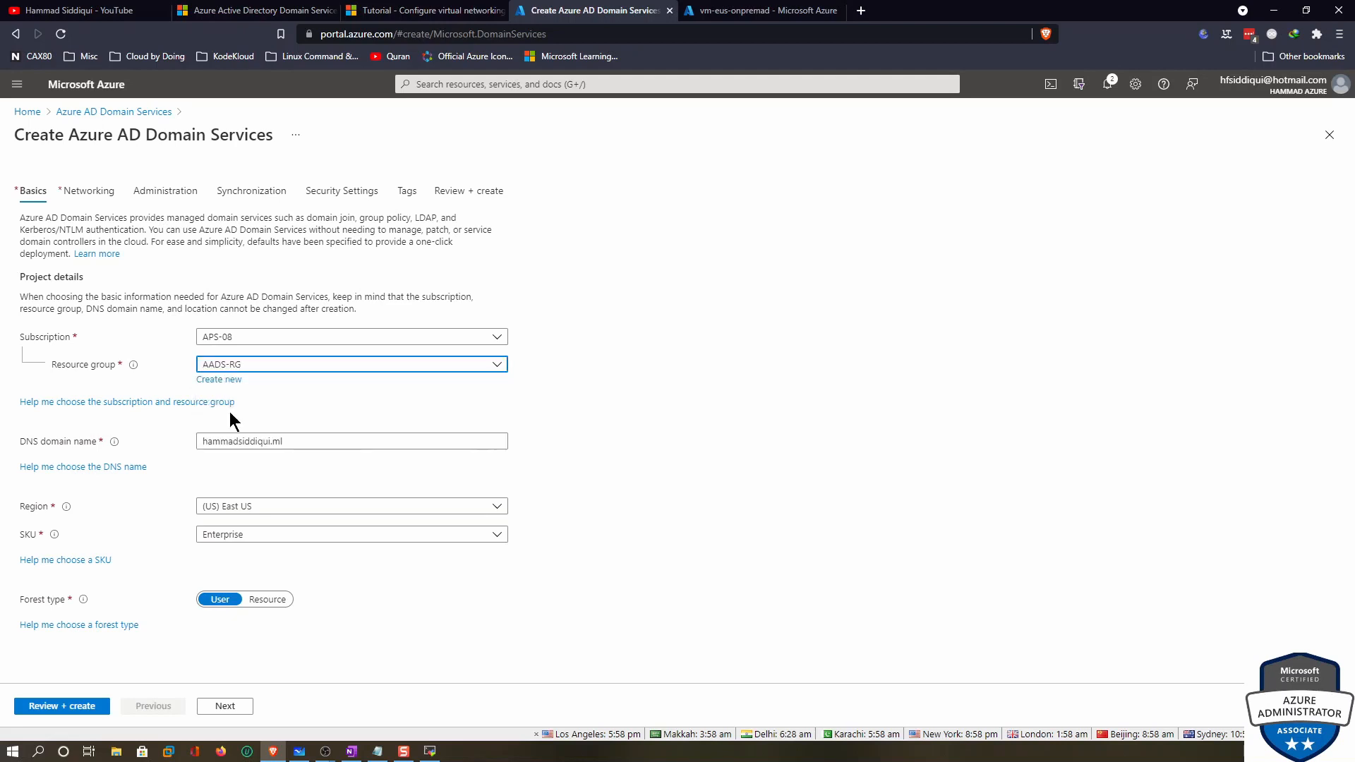
{"action": "left_click", "coordinate": [203, 443]}
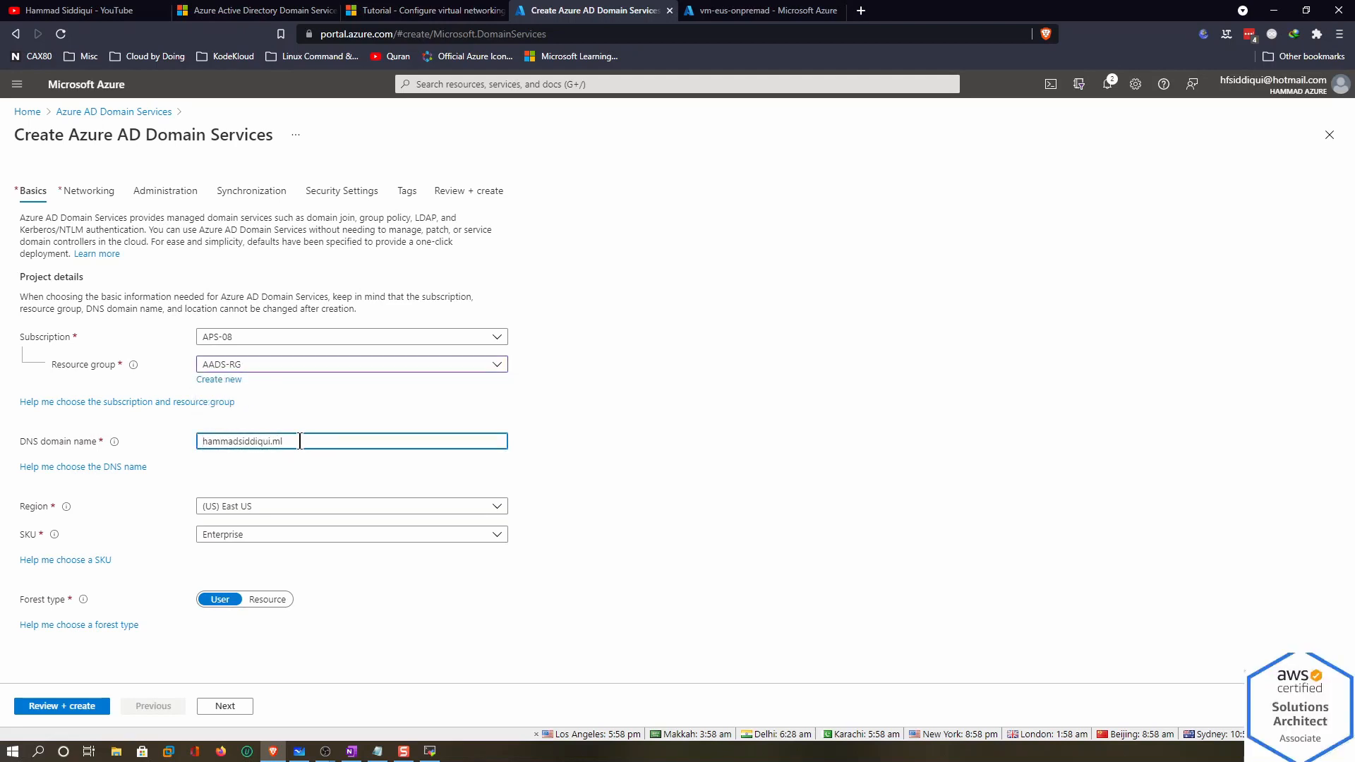
{"action": "type", "text": "aads."}
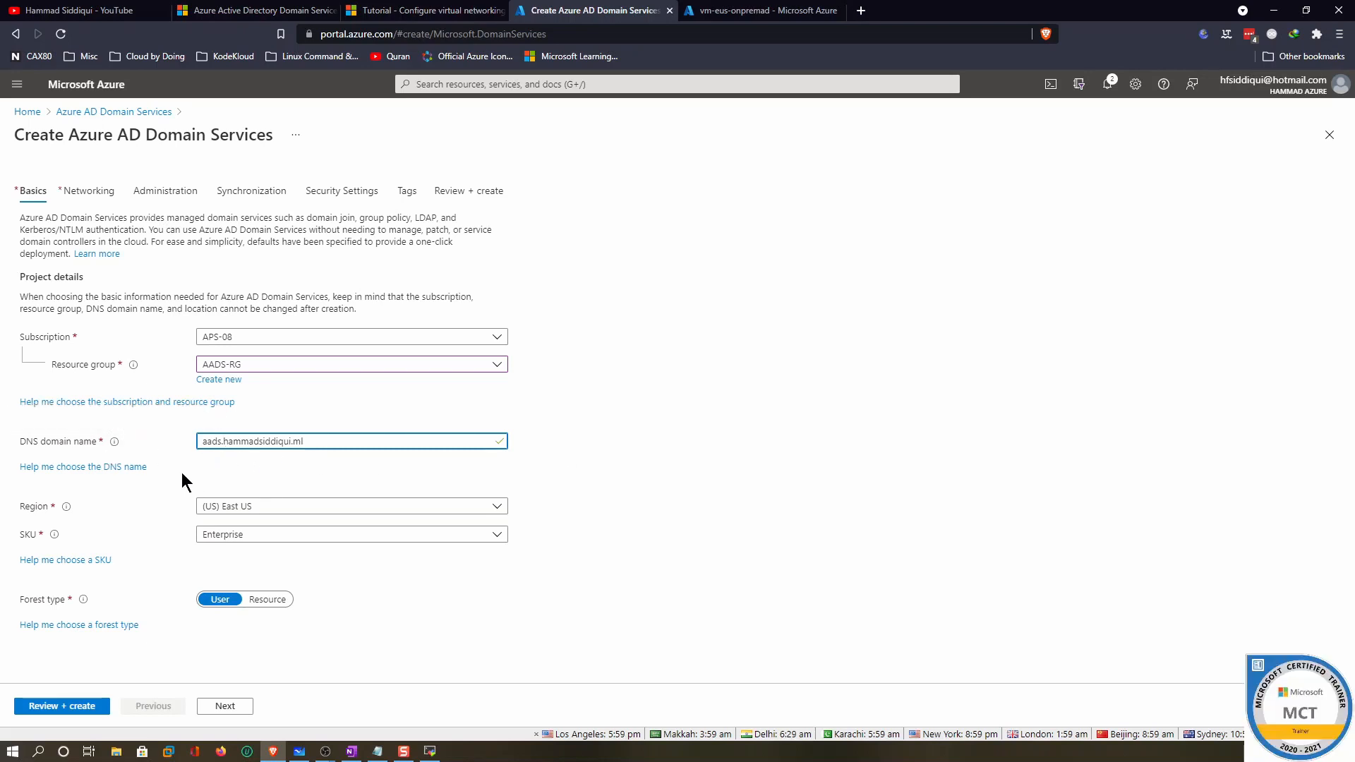
{"action": "left_click_drag", "start_coordinate": [223, 442], "coordinate": [310, 443]}
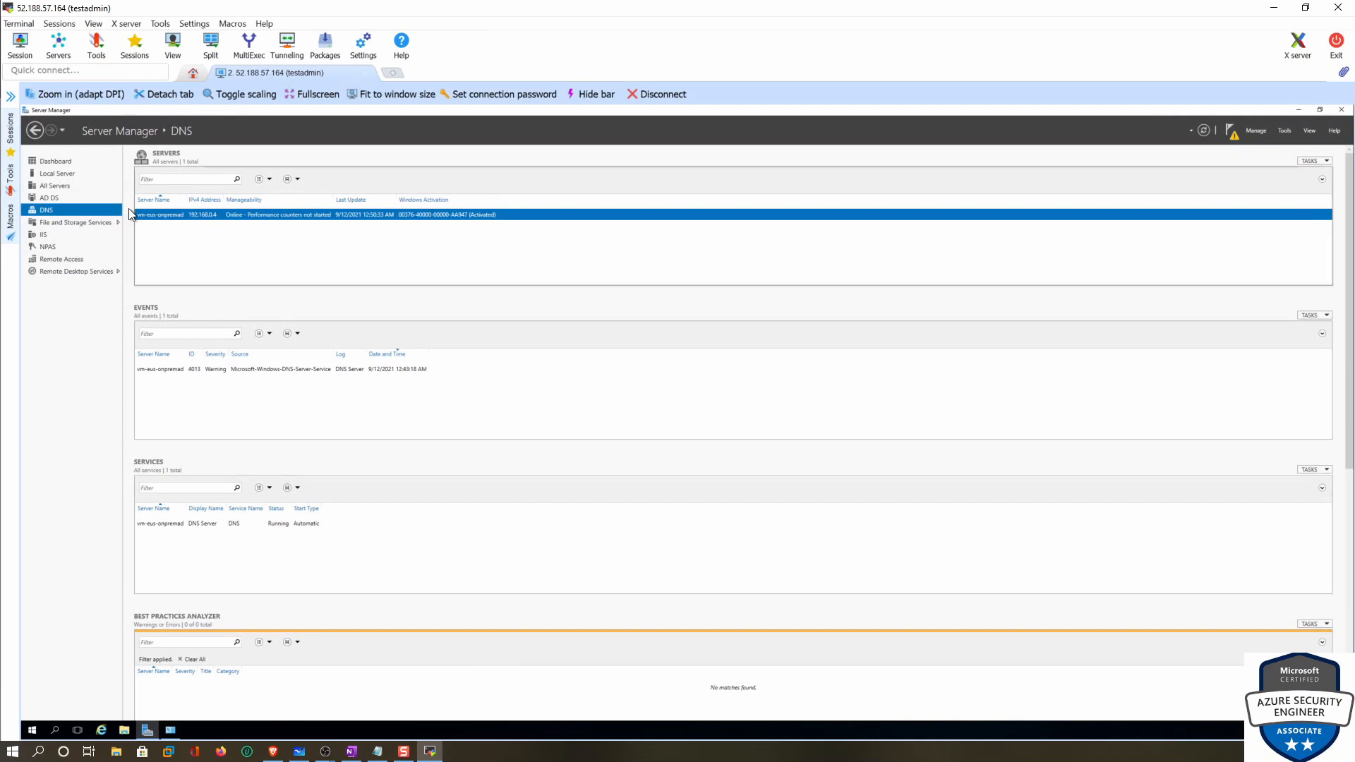
{"action": "left_click", "coordinate": [1273, 10]}
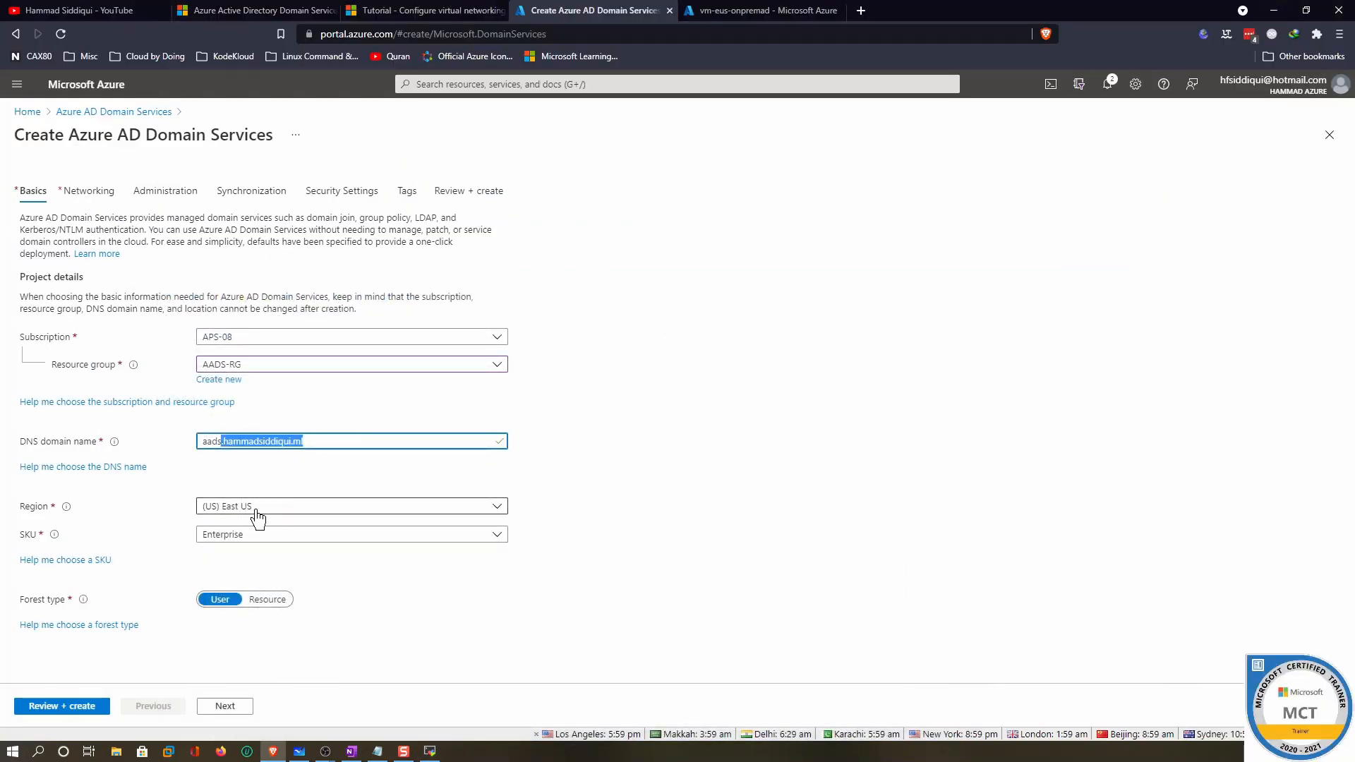
Choose the Standard SKU and continue to Networking
{"action": "left_click", "coordinate": [239, 537]}
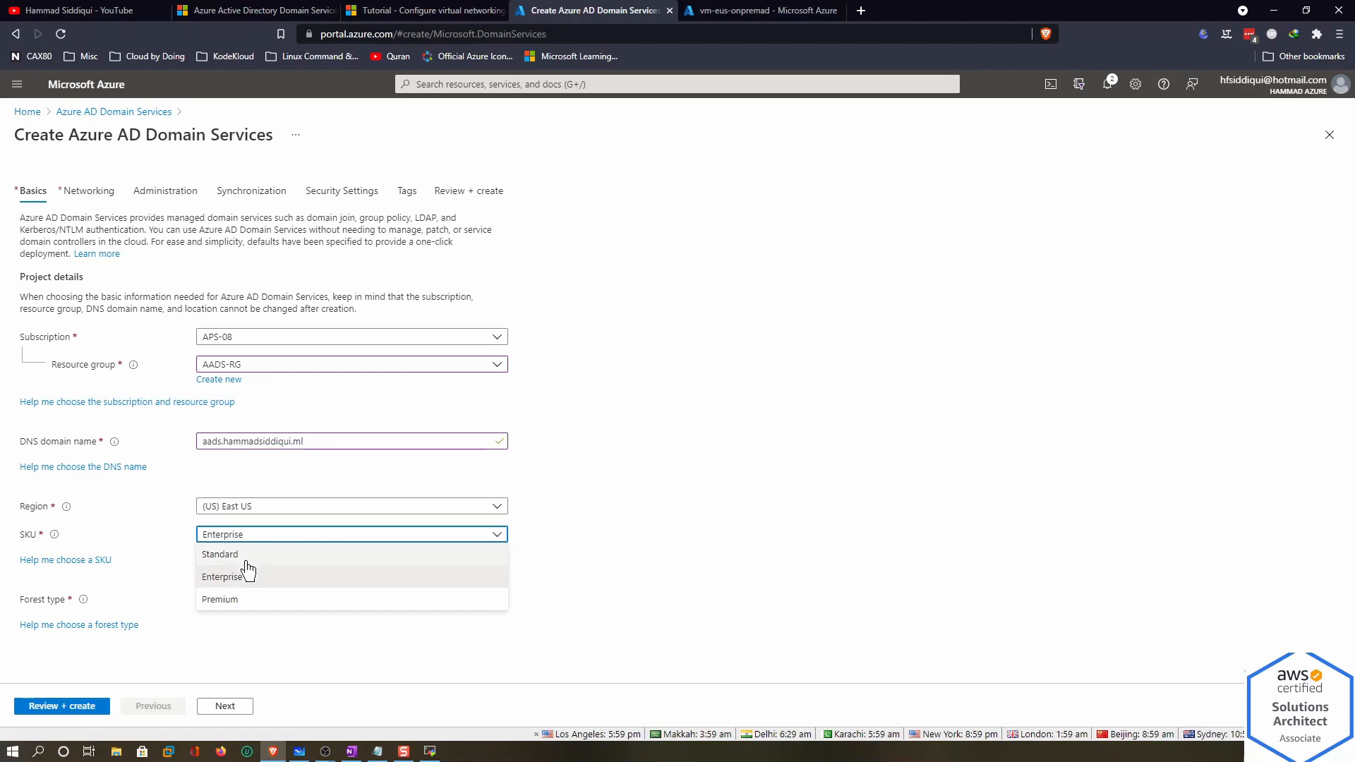
{"action": "left_click", "coordinate": [246, 558]}
{"action": "mouse_move", "coordinate": [54, 536]}
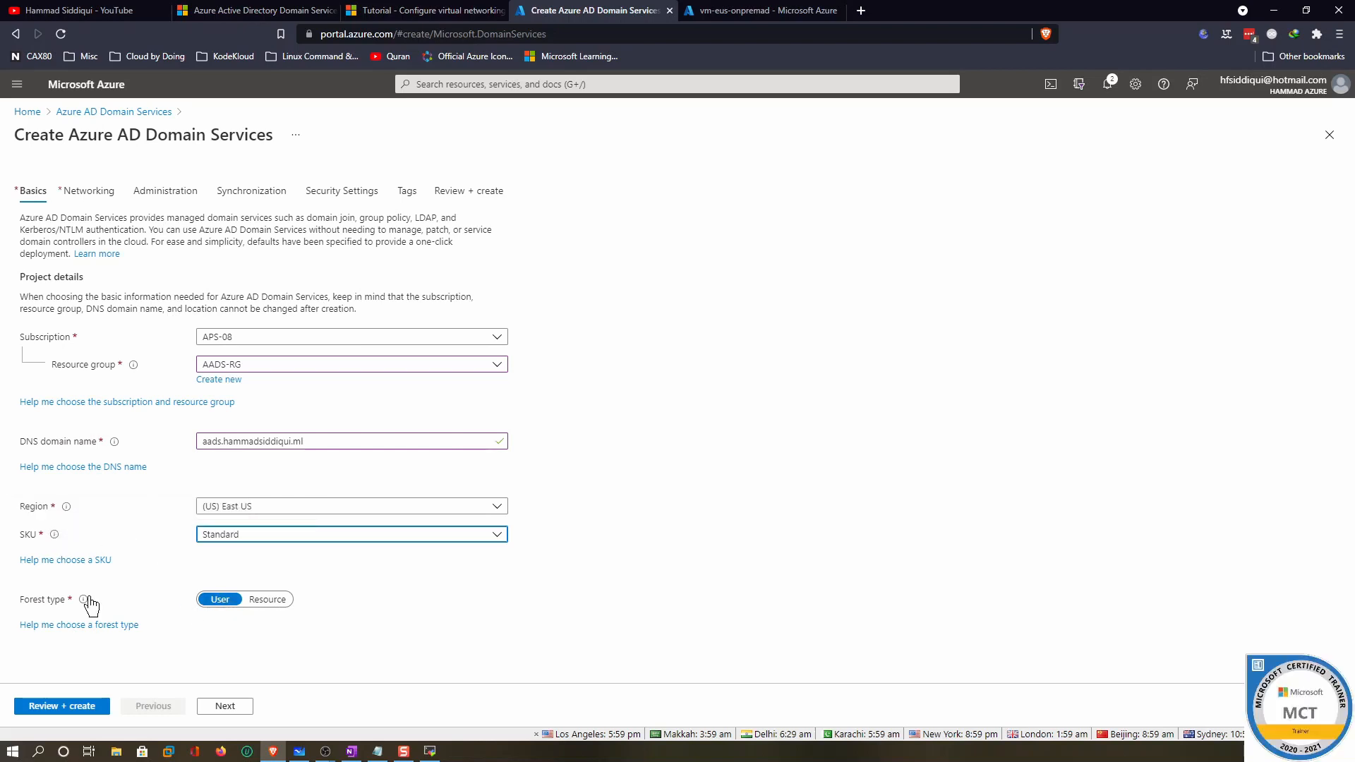
{"action": "mouse_move", "coordinate": [85, 601]}
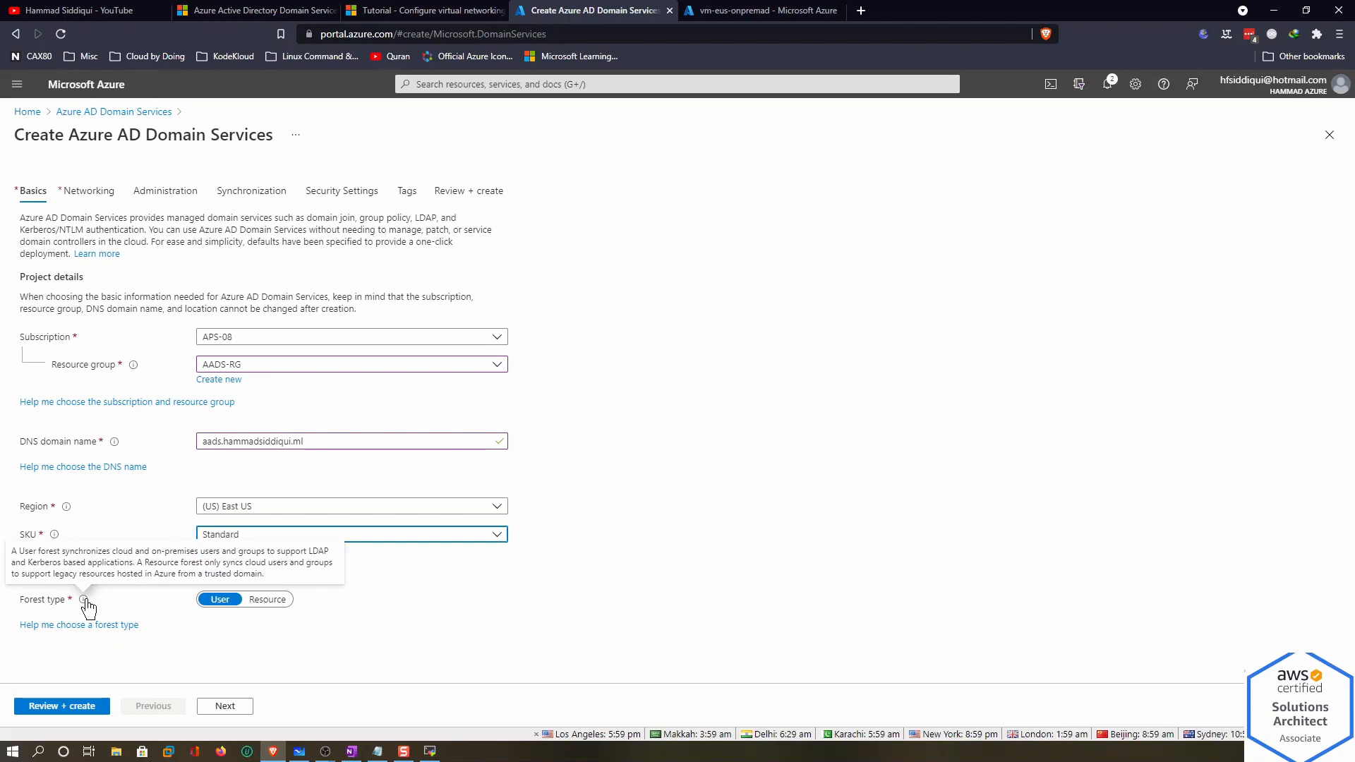
{"action": "left_click", "coordinate": [219, 707]}
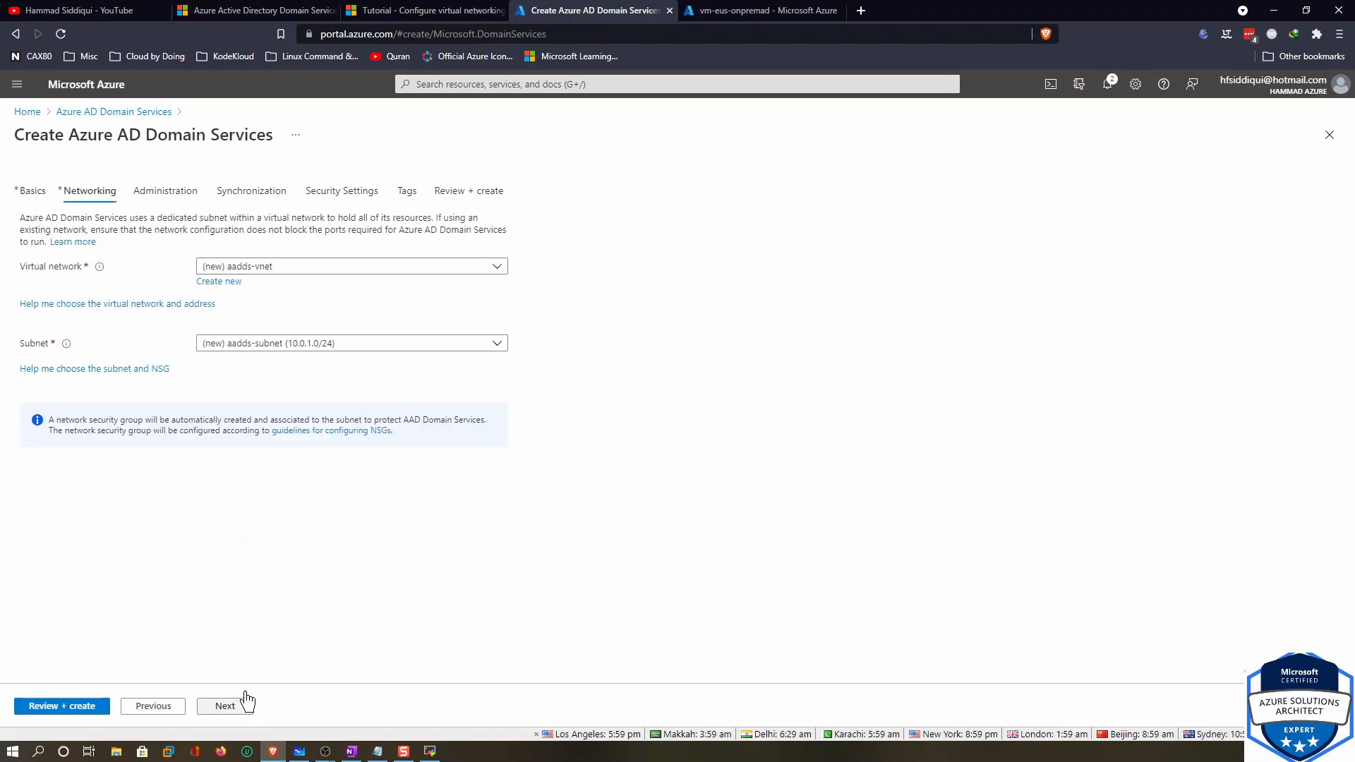
Use virtual network AADS-VNET with subnet AADS-SNET (10.0.0.0/25) and continue to Administration
{"action": "left_click", "coordinate": [299, 266]}
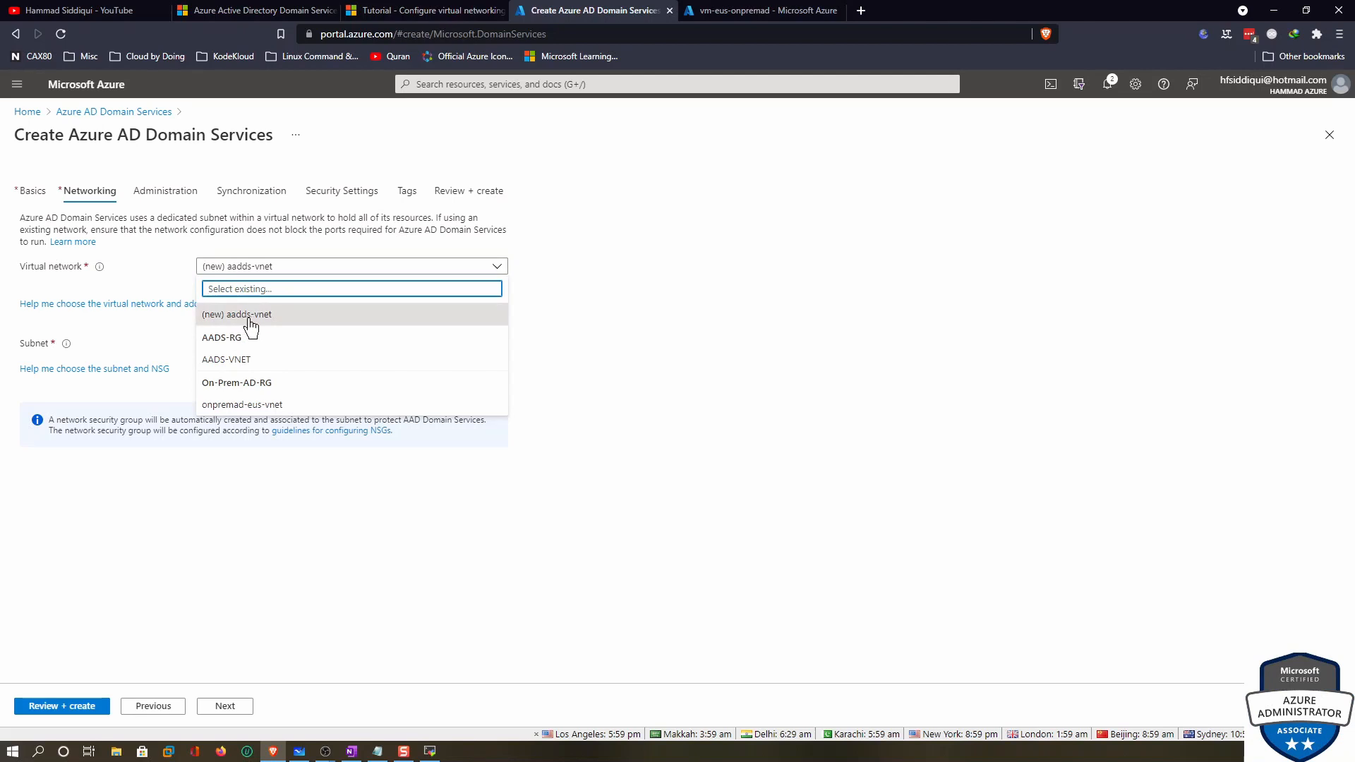
{"action": "left_click", "coordinate": [240, 363]}
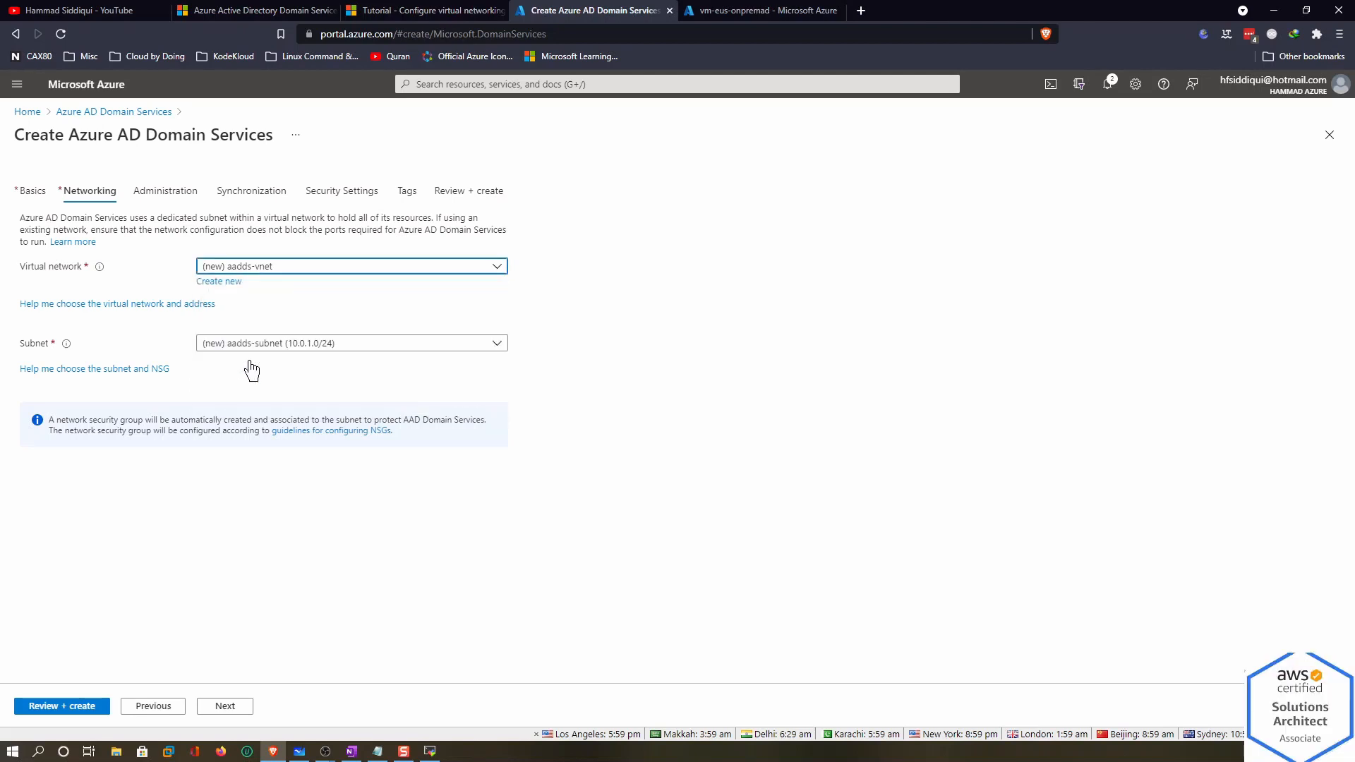
{"action": "left_click", "coordinate": [299, 349]}
{"action": "left_click", "coordinate": [291, 415]}
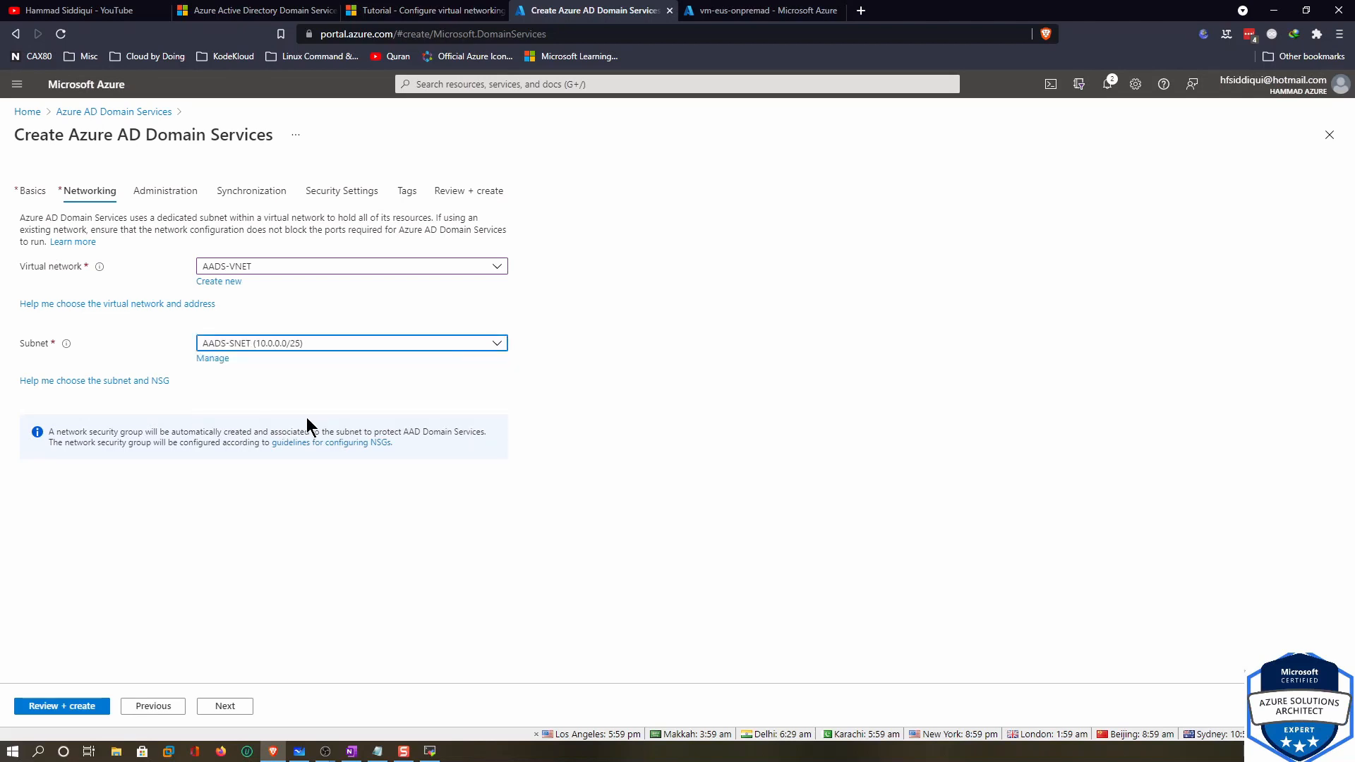
{"action": "left_click", "coordinate": [235, 708]}
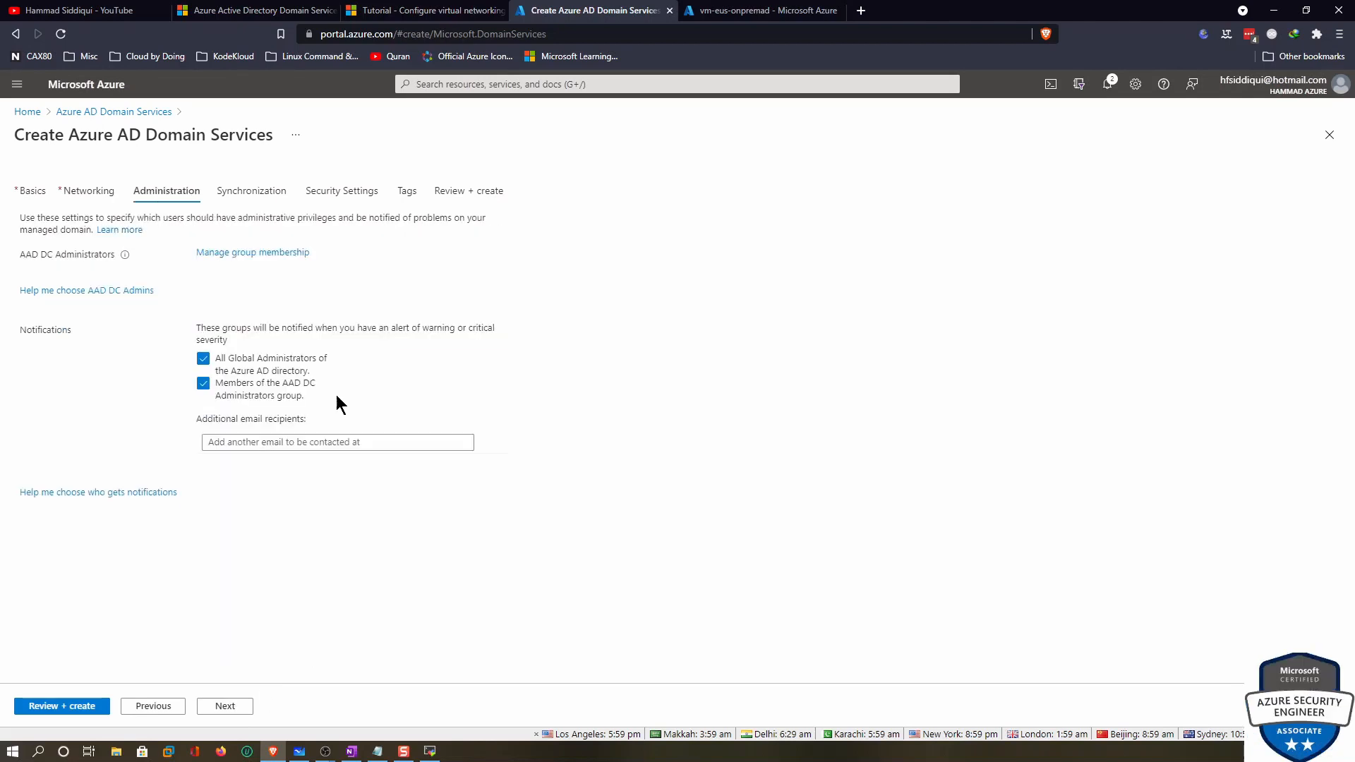
Review the AAD DC Administrators group members, then continue to Synchronization
{"action": "left_click_drag", "start_coordinate": [14, 258], "coordinate": [117, 260]}
{"action": "mouse_move", "coordinate": [117, 259]}
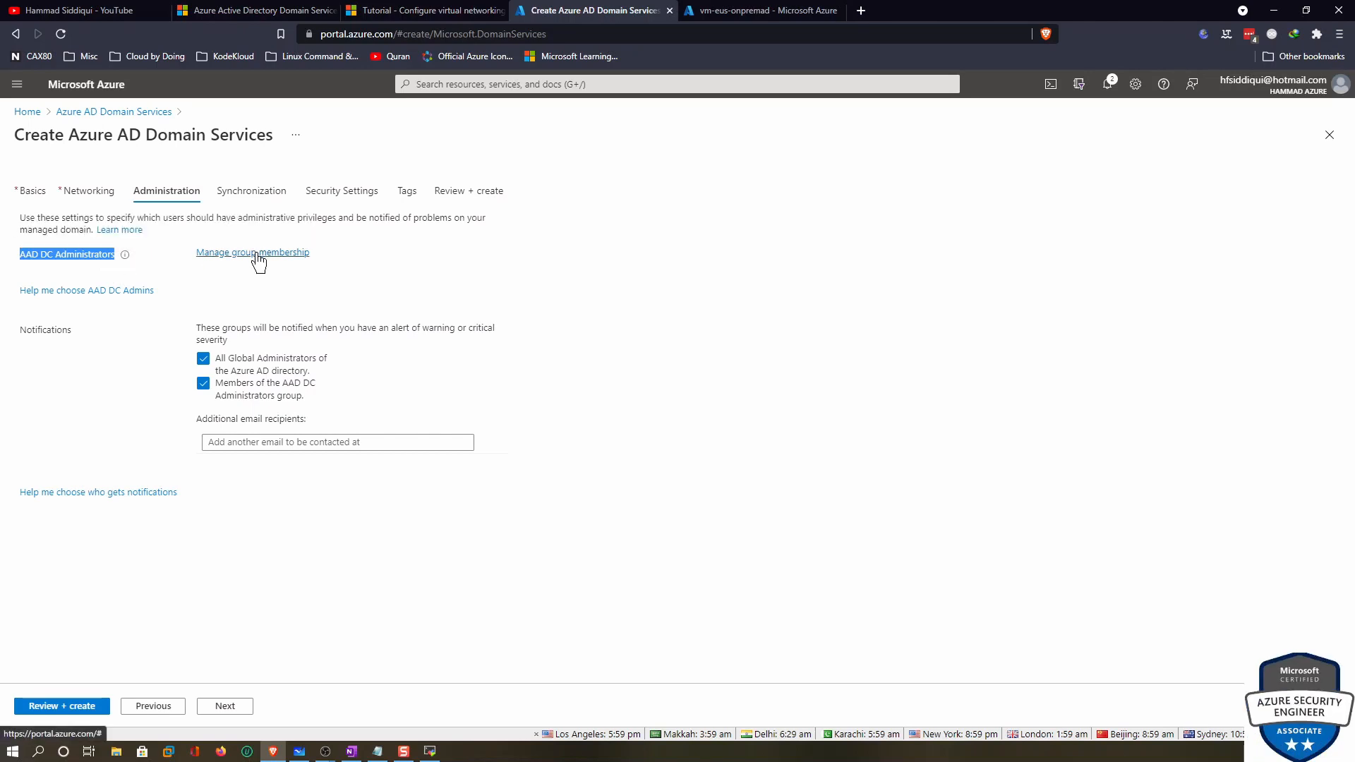
{"action": "left_click", "coordinate": [304, 253]}
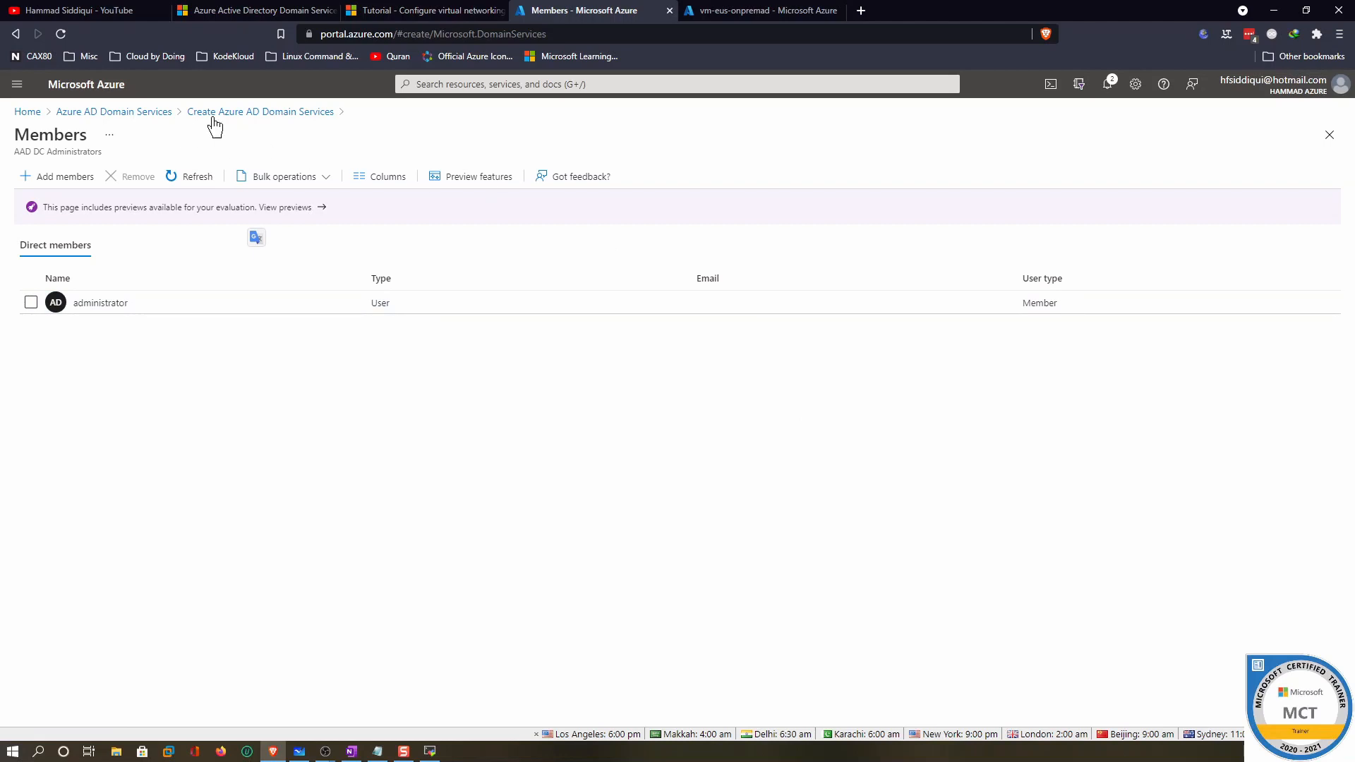
{"action": "left_click", "coordinate": [1329, 135]}
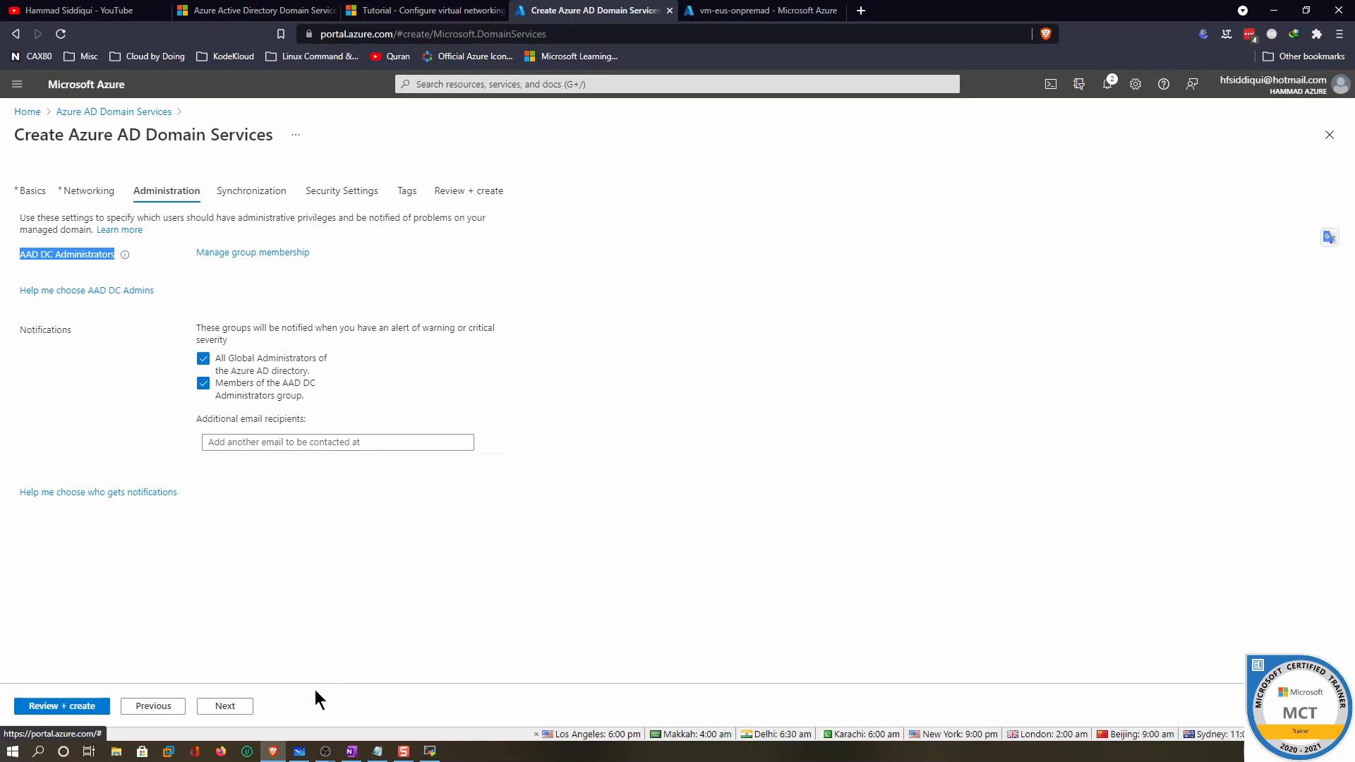
{"action": "left_click", "coordinate": [247, 706]}
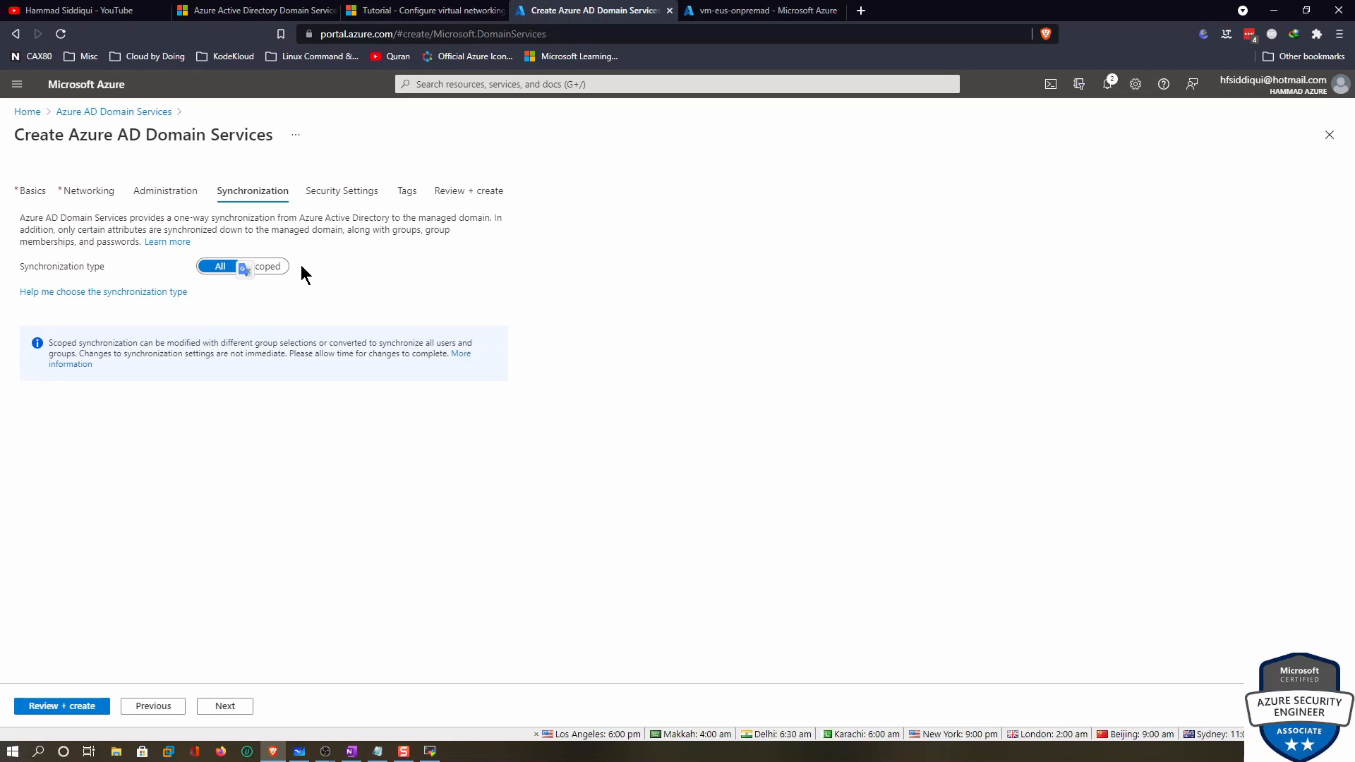
Preview scoped group sync without adding groups, keep synchronization type All, and continue to Security Settings
{"action": "left_click", "coordinate": [271, 266]}
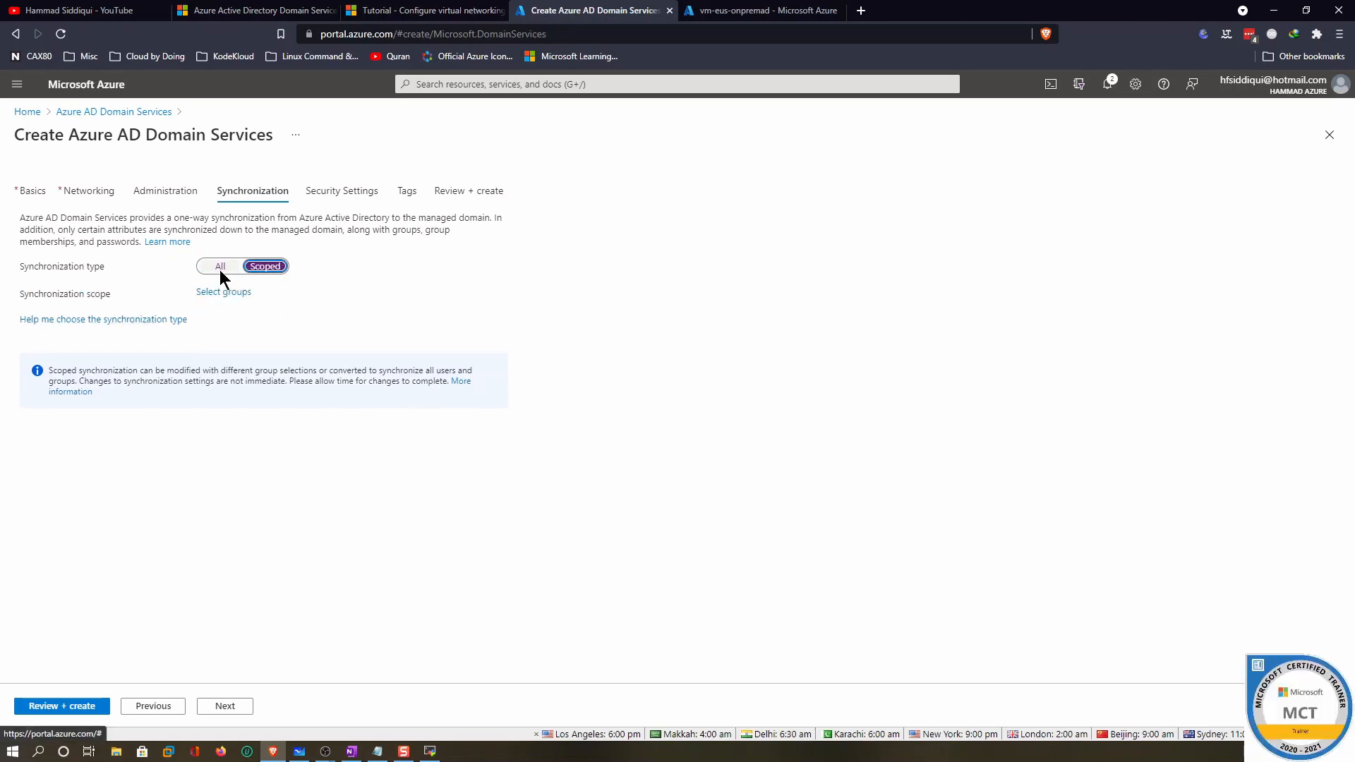
{"action": "left_click", "coordinate": [223, 291]}
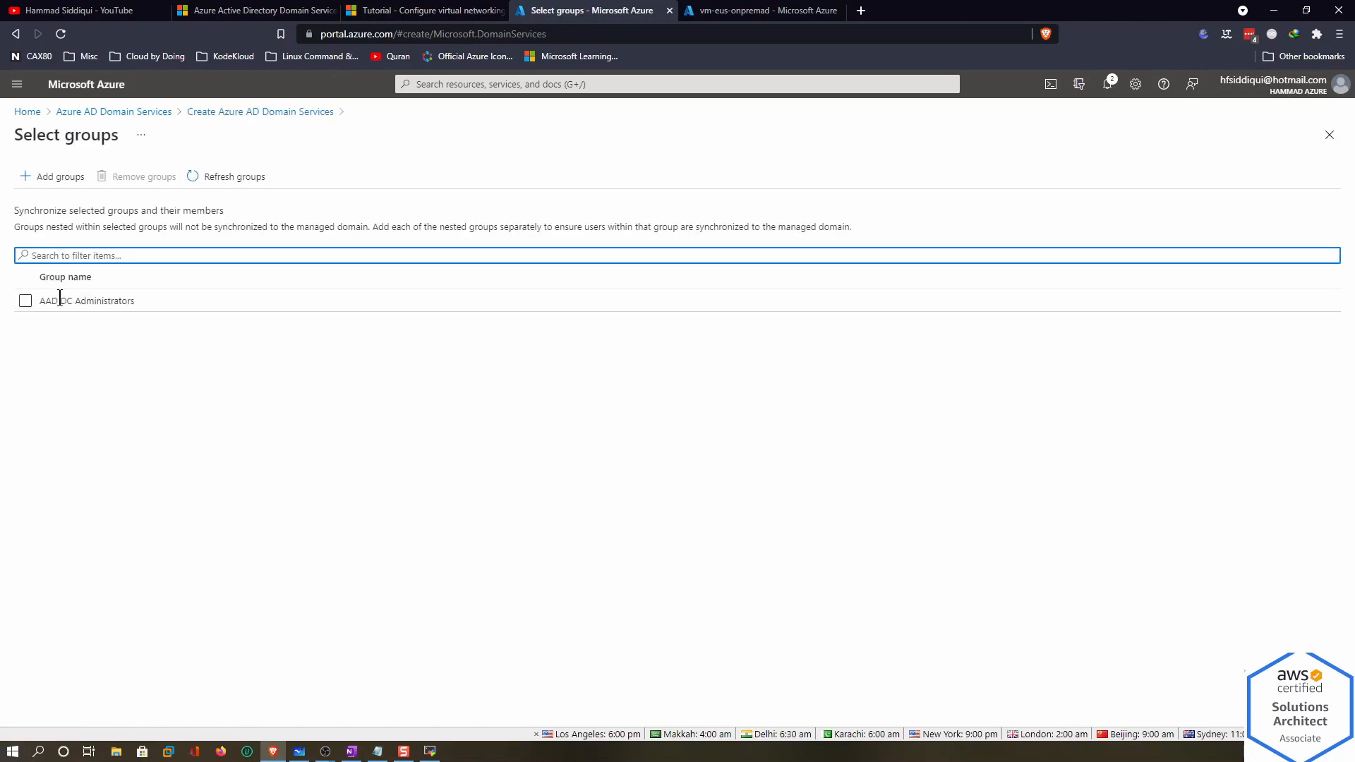
{"action": "left_click", "coordinate": [31, 299]}
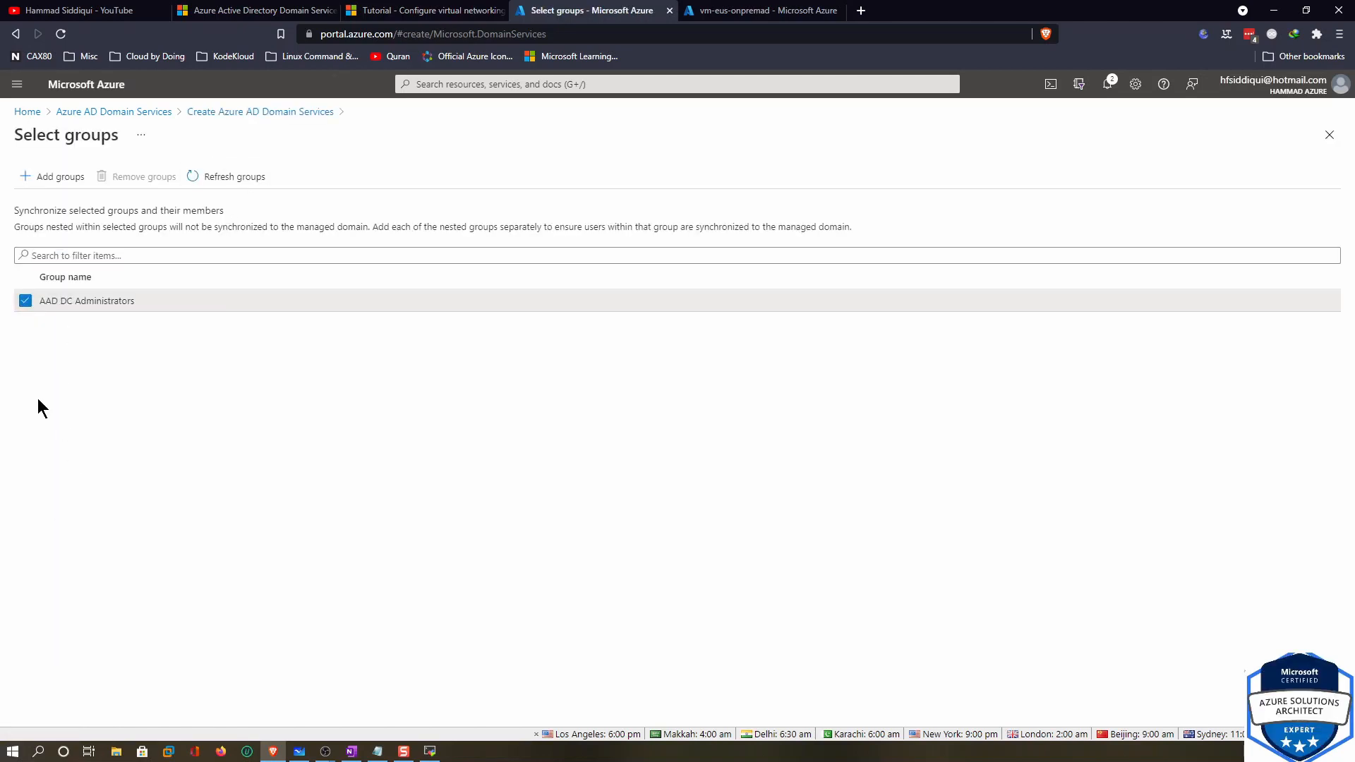
{"action": "left_click", "coordinate": [25, 300]}
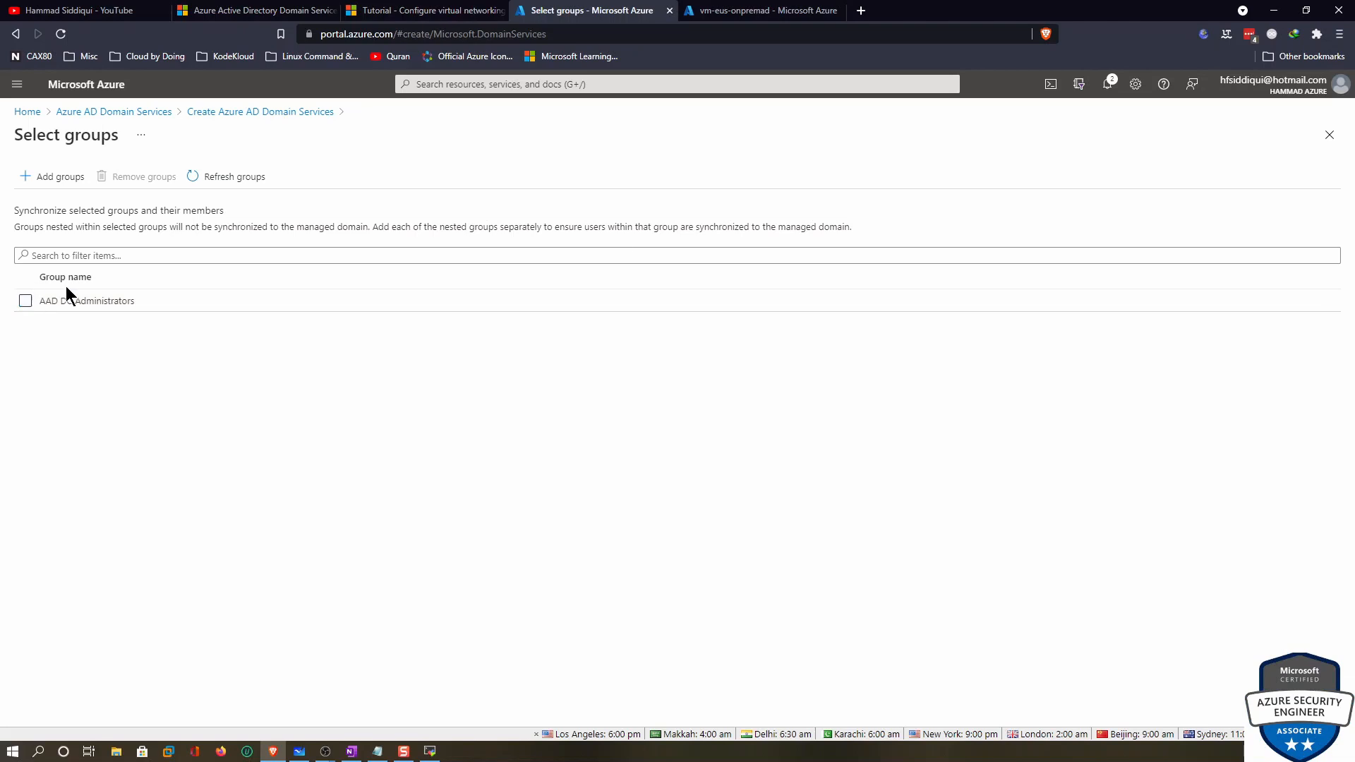
{"action": "left_click", "coordinate": [1329, 135]}
{"action": "left_click", "coordinate": [220, 268]}
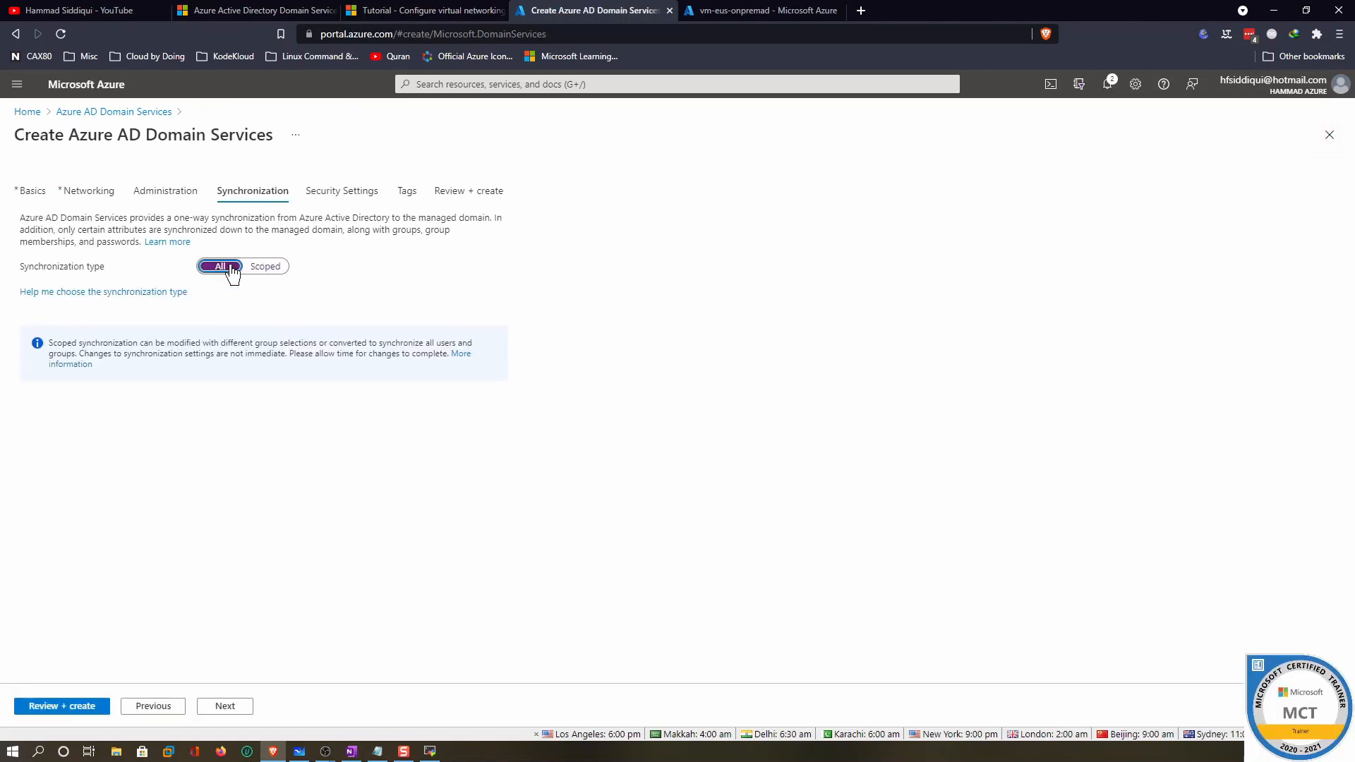
{"action": "left_click", "coordinate": [226, 708]}
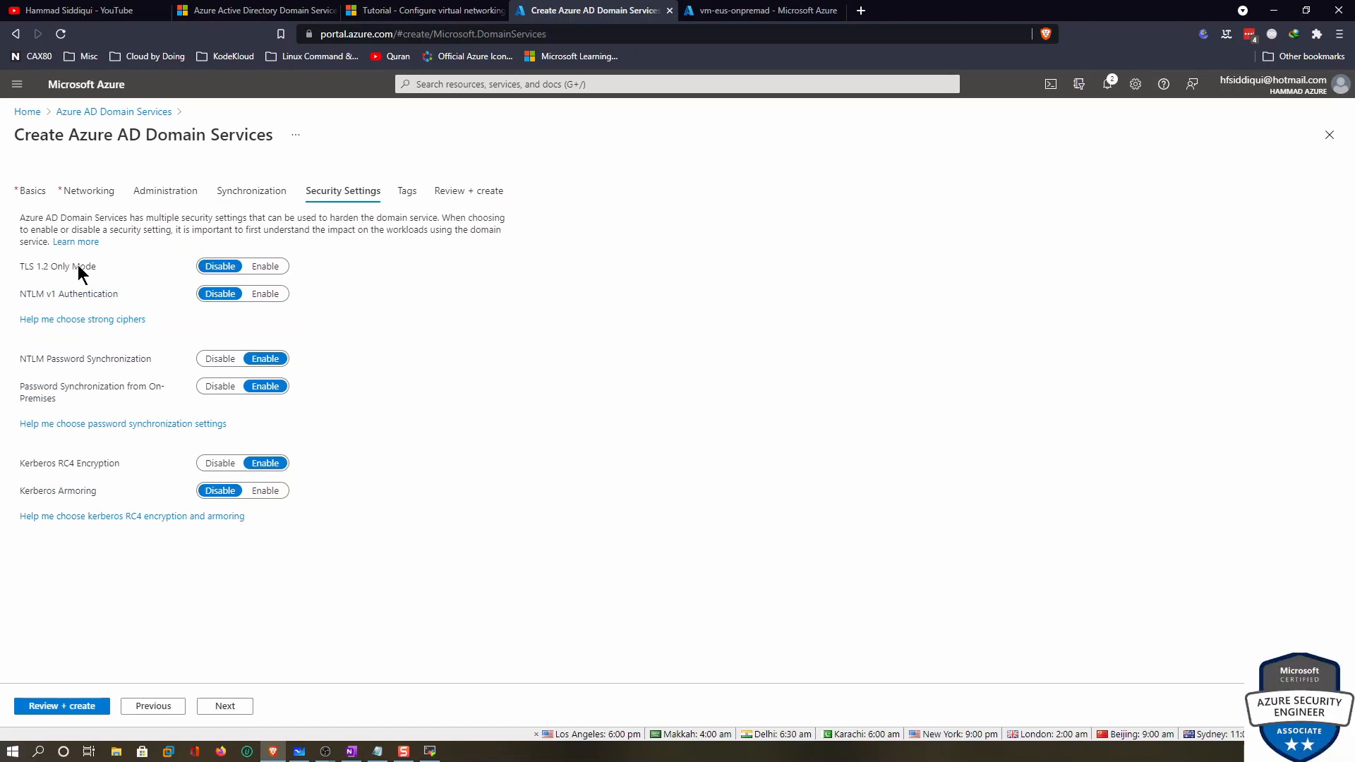
Enable TLS 1.2 Only Mode and NTLM v1 Authentication, keep Kerberos Armoring disabled, and continue to Tags
{"action": "left_click", "coordinate": [265, 266]}
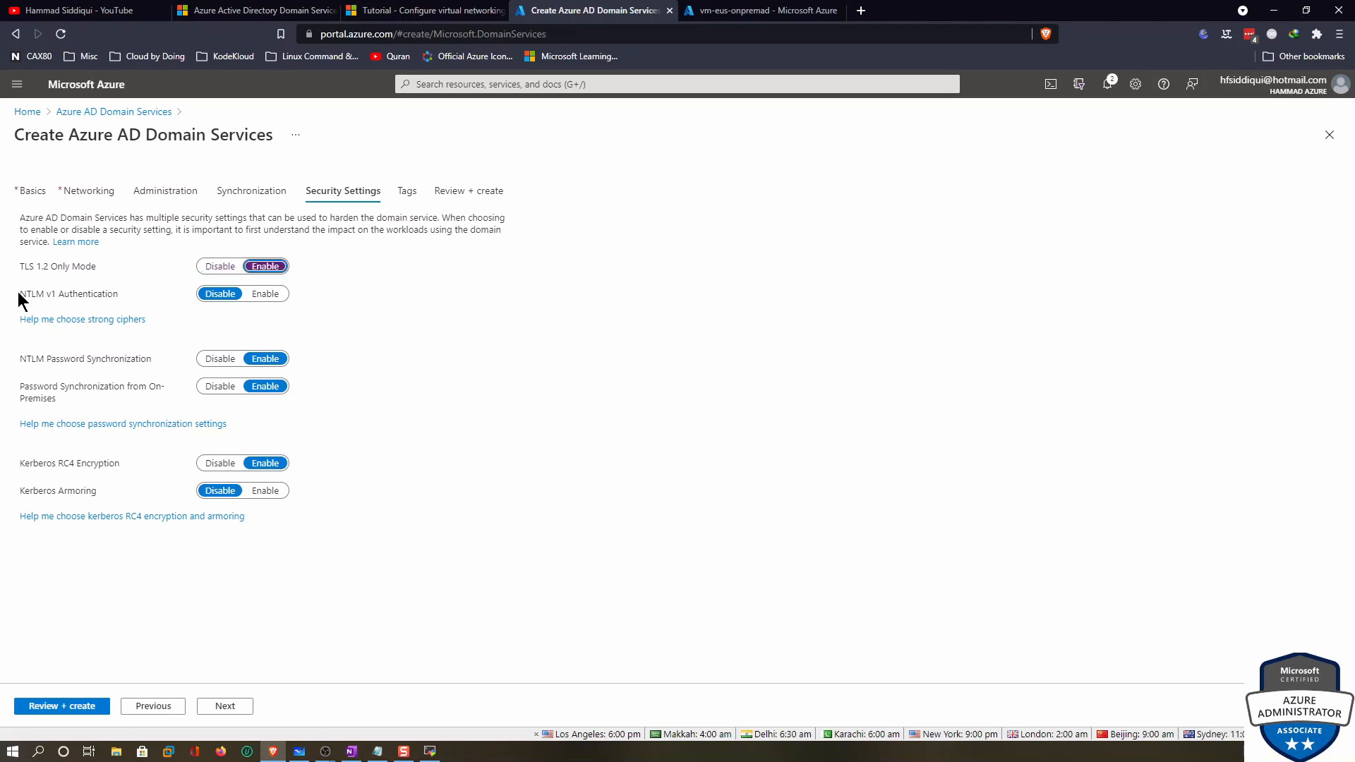
{"action": "left_click", "coordinate": [267, 295]}
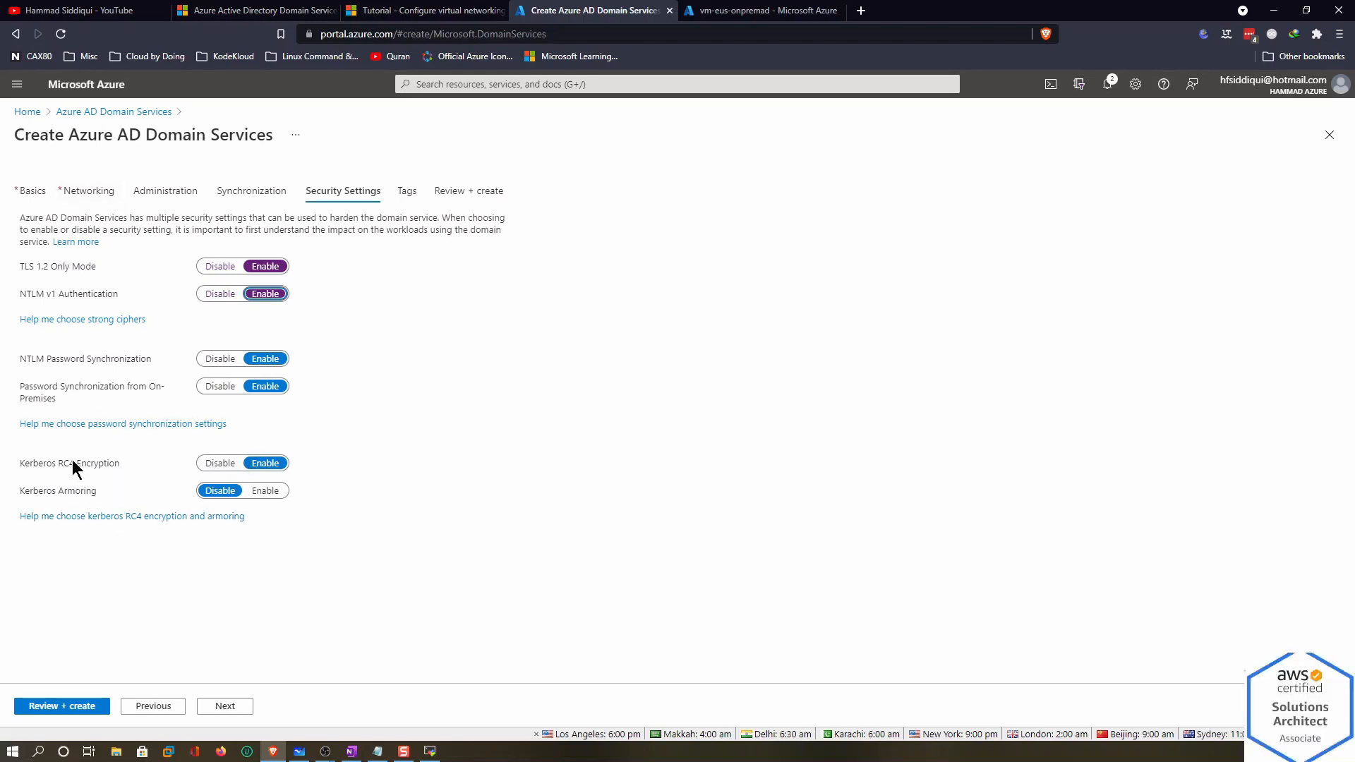
{"action": "left_click", "coordinate": [265, 492]}
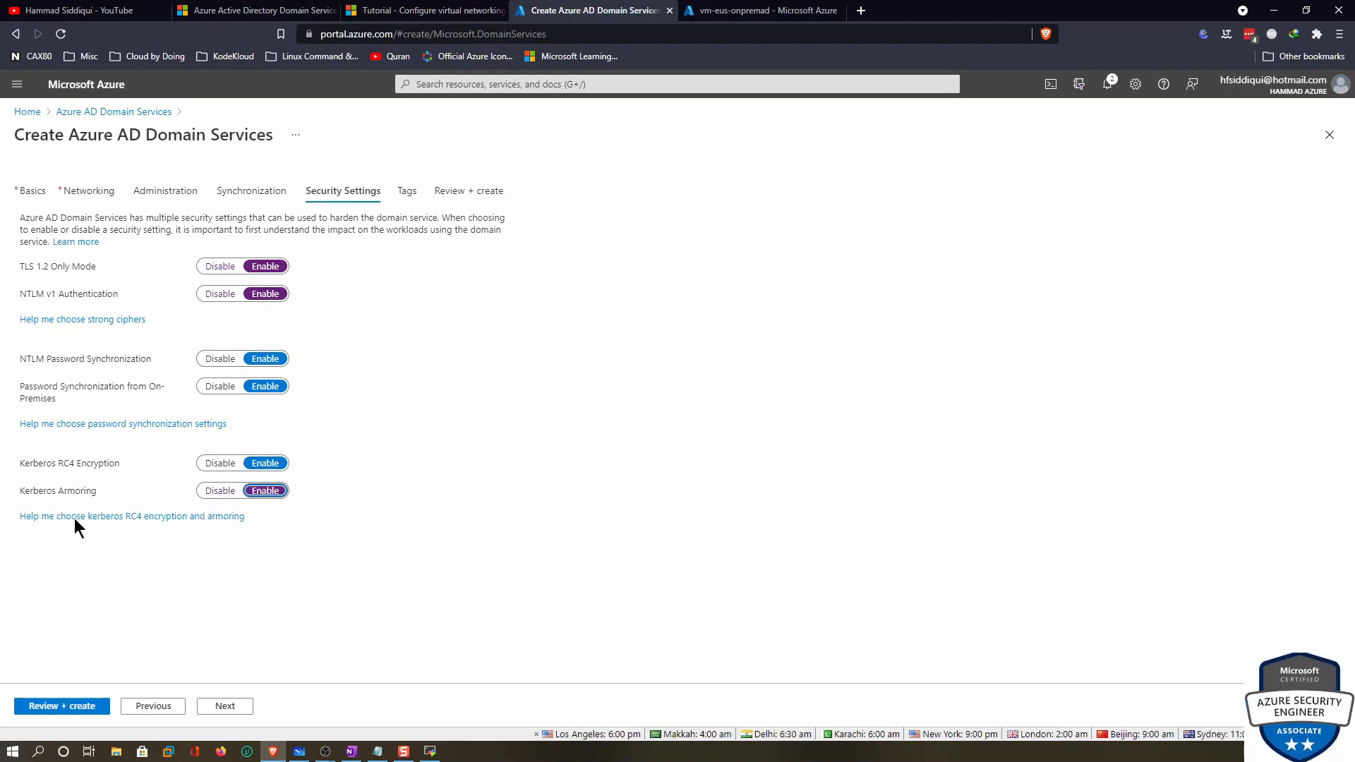
{"action": "left_click", "coordinate": [214, 493]}
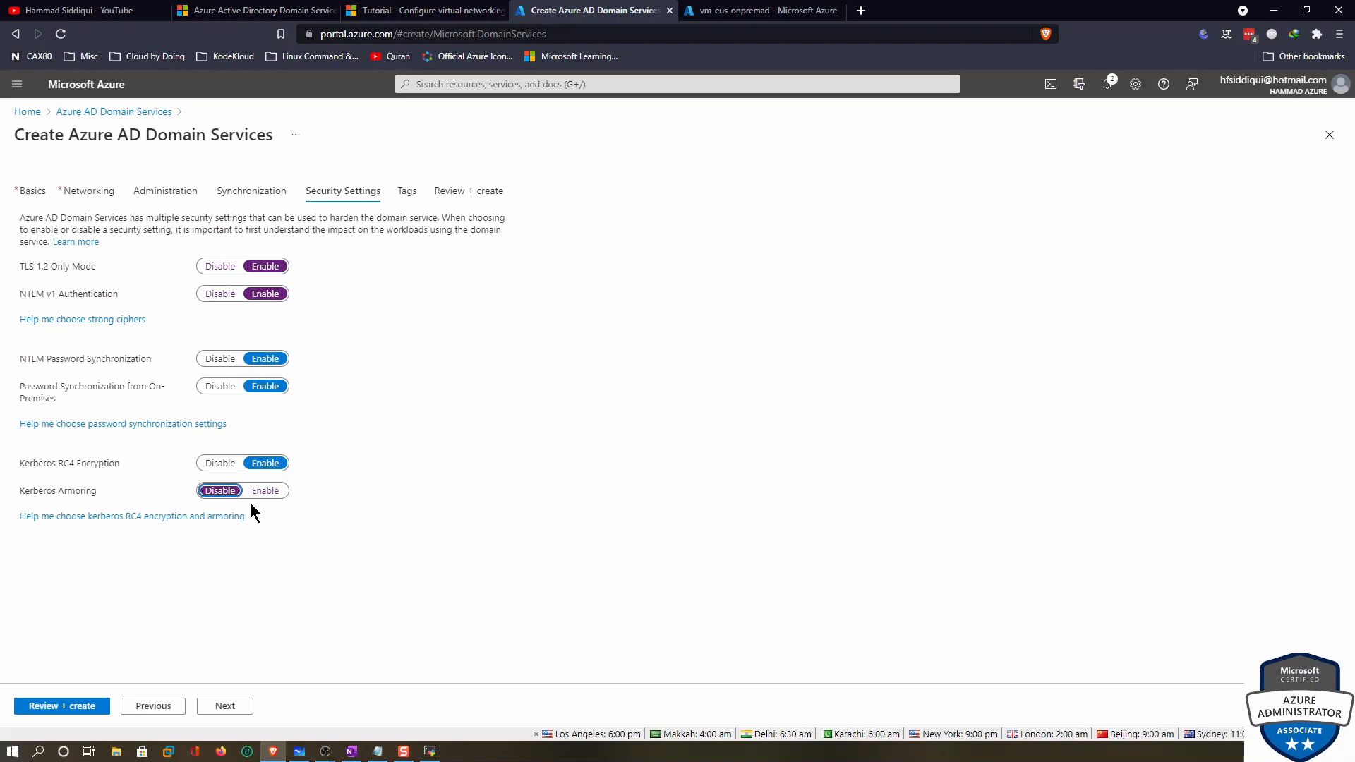
{"action": "left_click", "coordinate": [227, 708]}
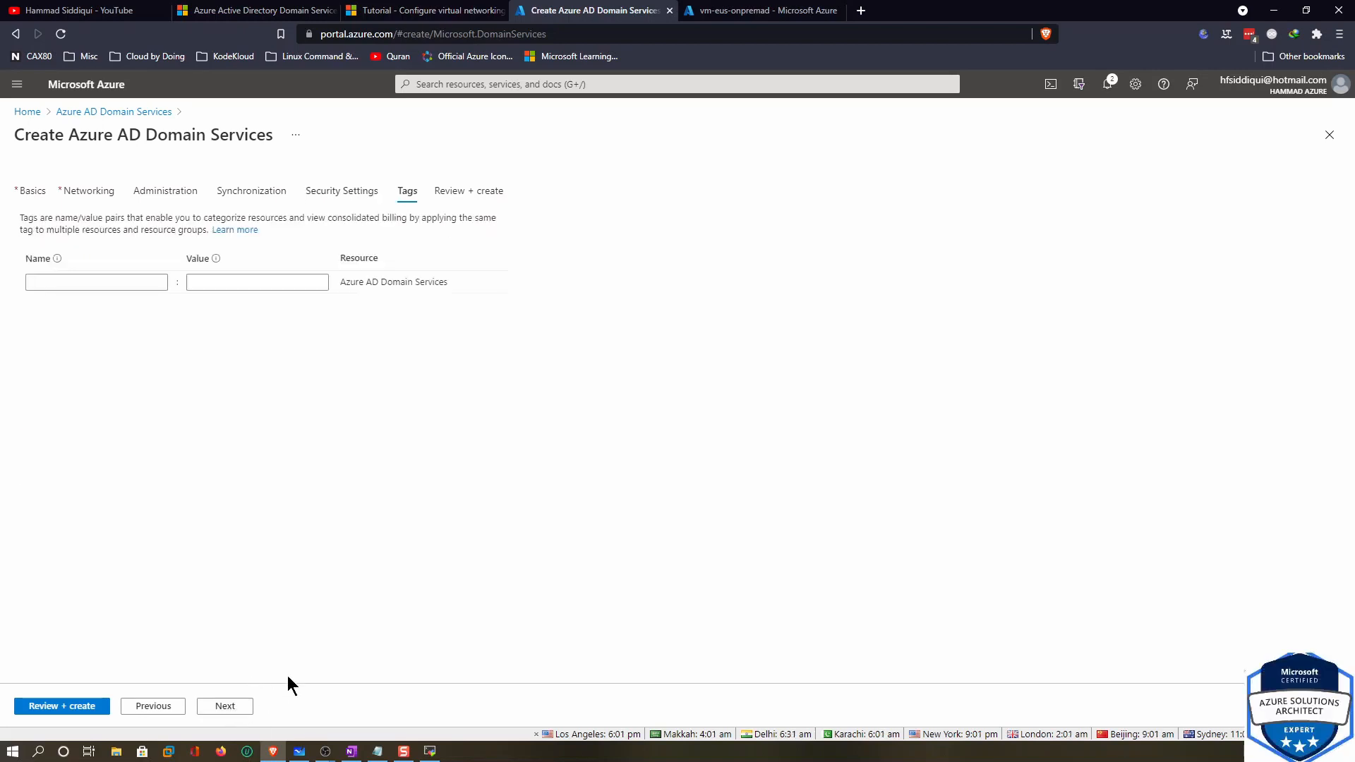
Review the validated summary, create the managed domain in AADS-RG, and accept the final-choices warning
{"action": "left_click", "coordinate": [227, 707]}
{"action": "scroll", "coordinate": [198, 357], "scroll_direction": "down", "scroll_amount": 5}
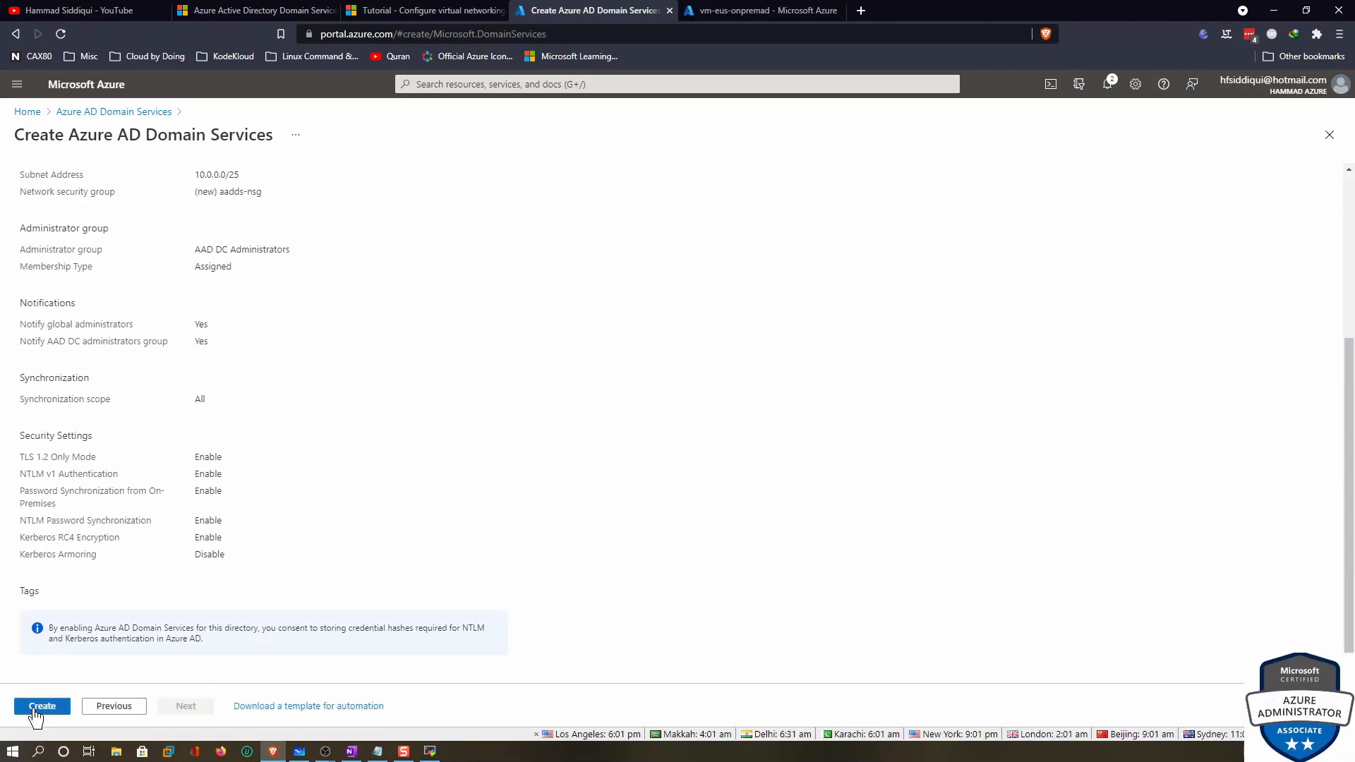
{"action": "scroll", "coordinate": [235, 527], "scroll_direction": "up", "scroll_amount": 5}
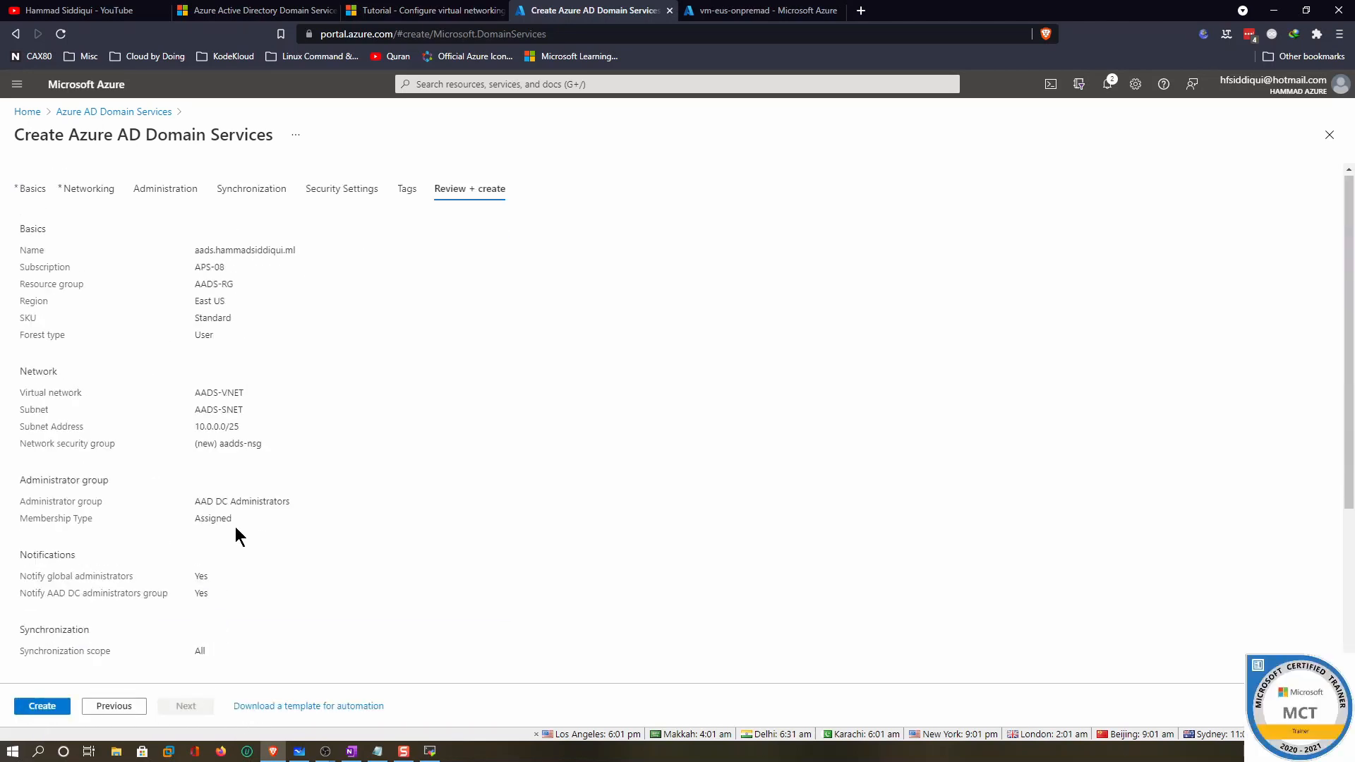
{"action": "left_click", "coordinate": [63, 700]}
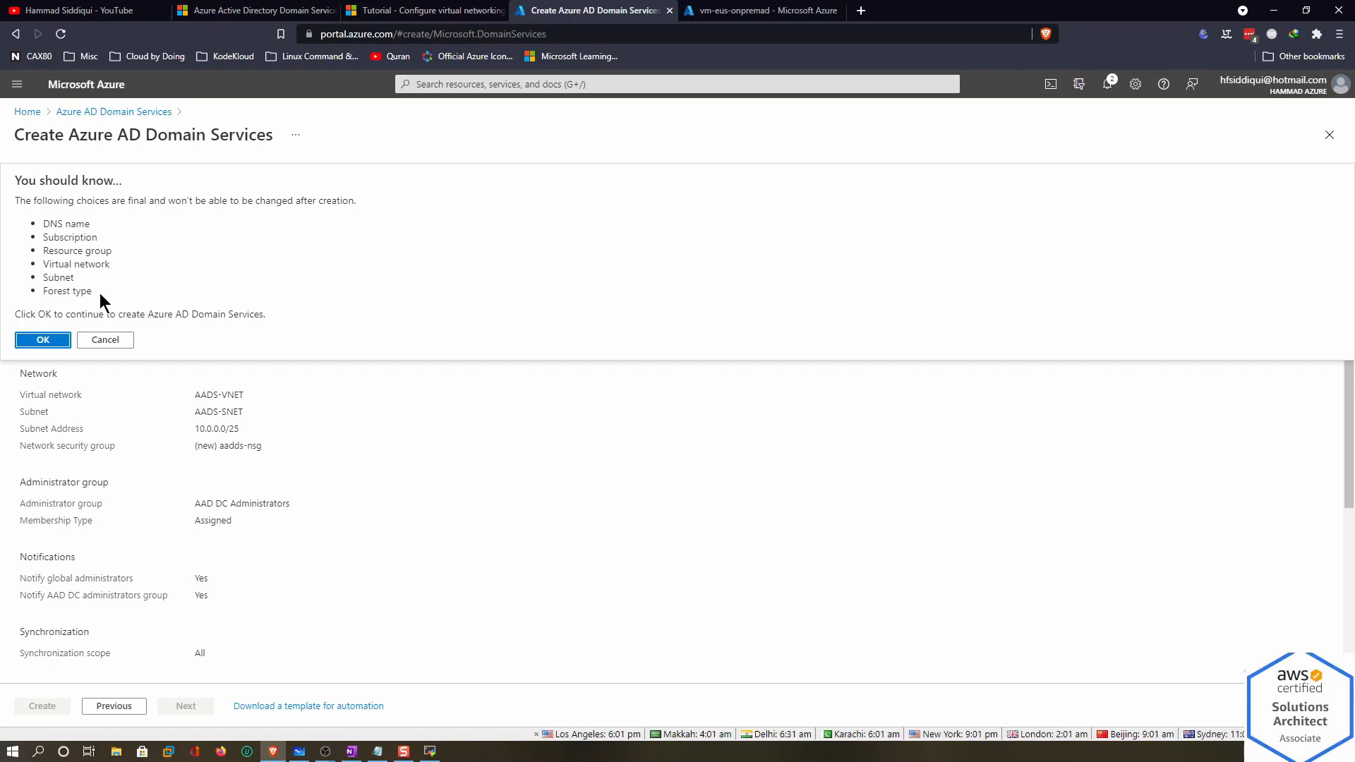
{"action": "left_click", "coordinate": [55, 341]}
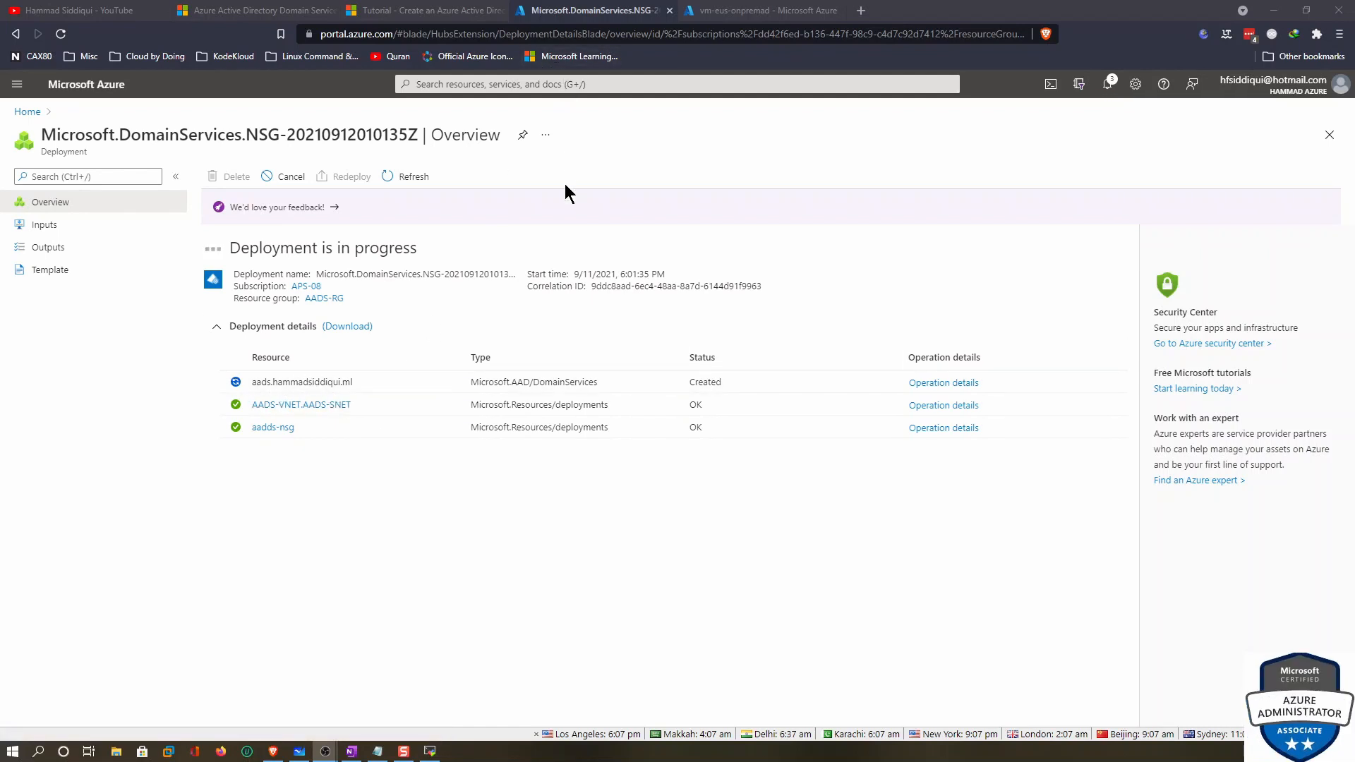
Read through the Docs tutorial on creating an Azure AD DS managed domain
{"action": "left_click", "coordinate": [452, 16]}
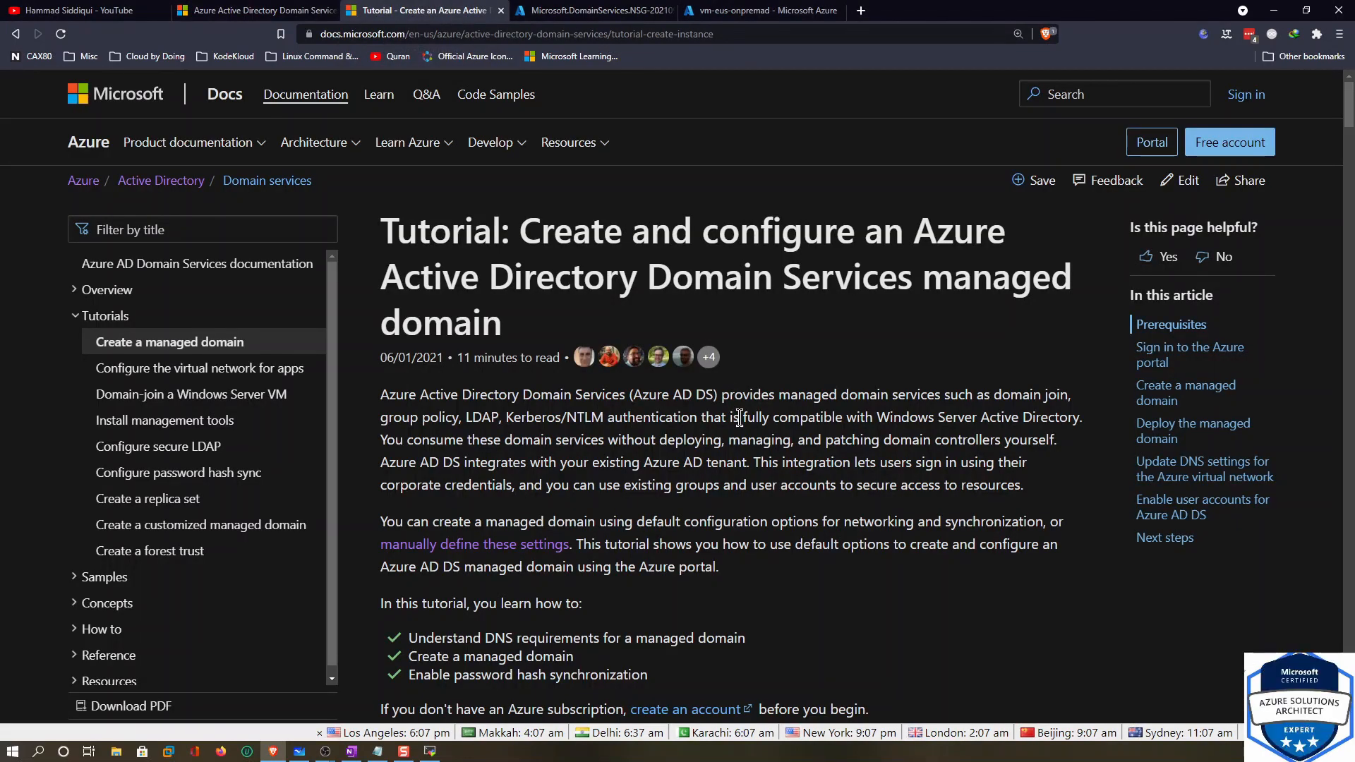
{"action": "scroll", "coordinate": [739, 418], "scroll_direction": "down", "scroll_amount": 15}
{"action": "scroll", "coordinate": [739, 418], "scroll_direction": "down", "scroll_amount": 10}
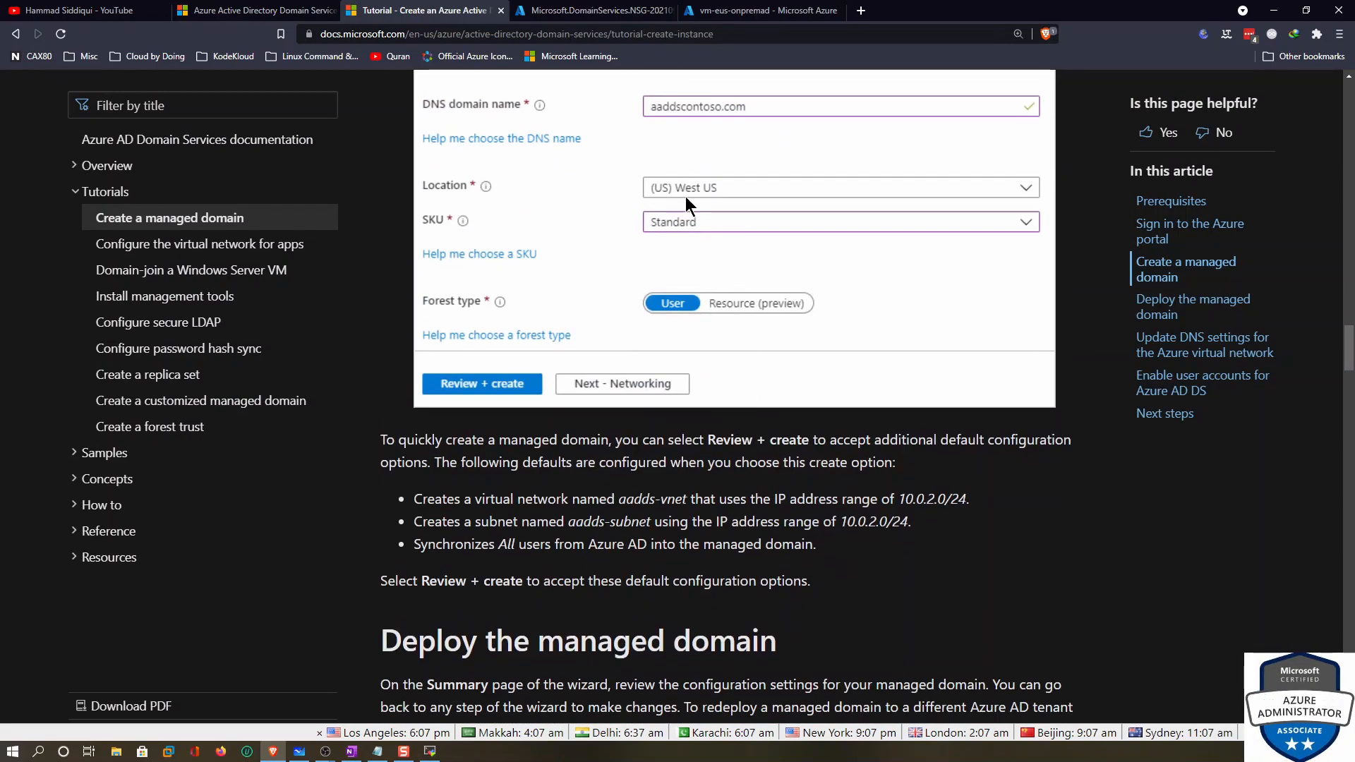
{"action": "scroll", "coordinate": [810, 204], "scroll_direction": "up", "scroll_amount": 5}
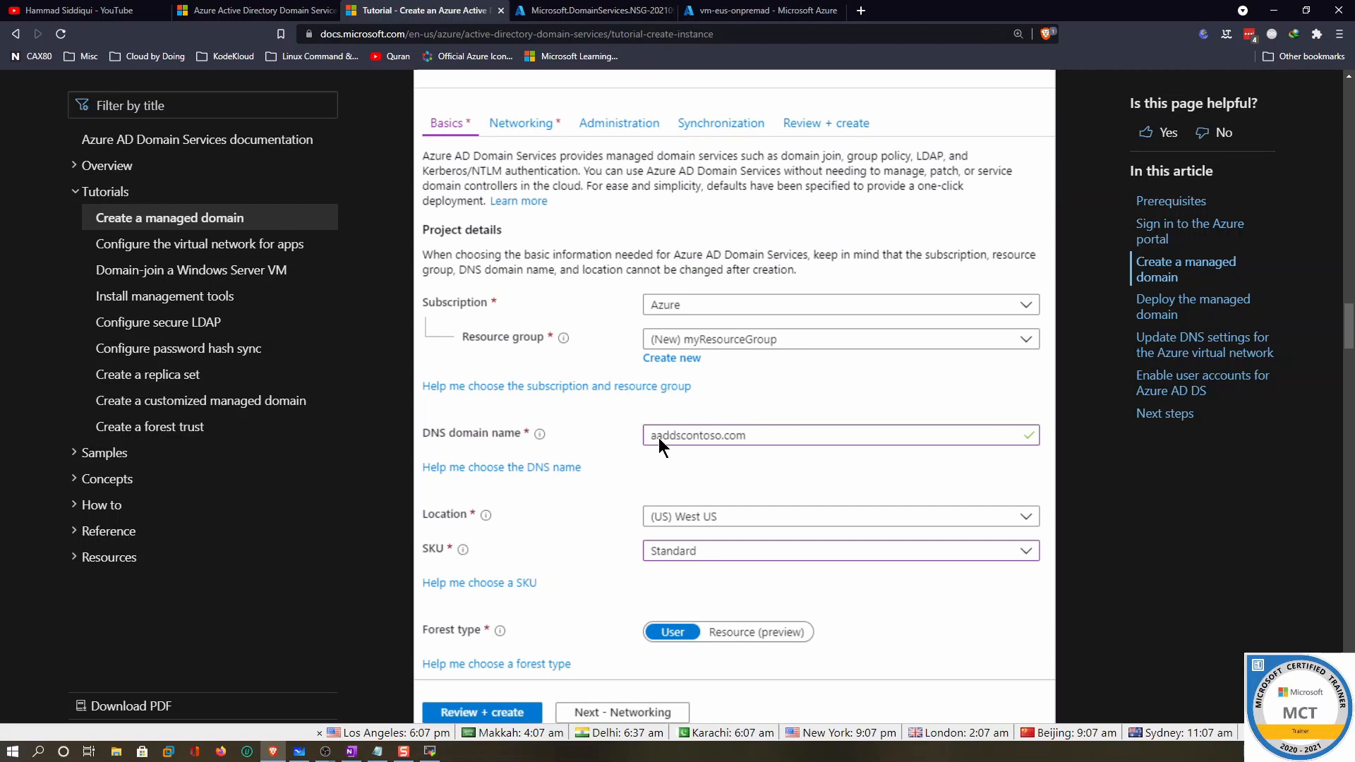
{"action": "scroll", "coordinate": [795, 423], "scroll_direction": "down", "scroll_amount": 5}
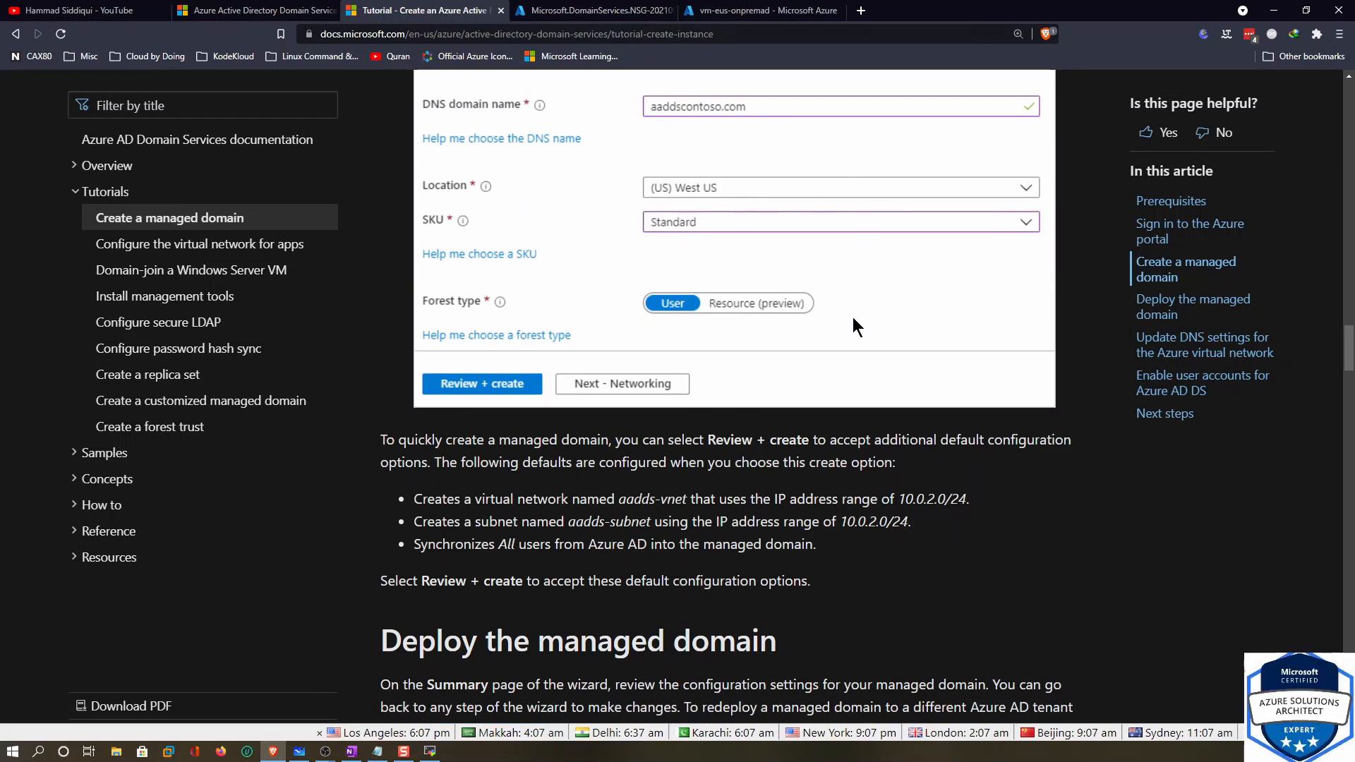
{"action": "scroll", "coordinate": [852, 308], "scroll_direction": "up", "scroll_amount": 10}
{"action": "left_click_drag", "start_coordinate": [432, 170], "coordinate": [538, 168]}
{"action": "scroll", "coordinate": [688, 204], "scroll_direction": "down", "scroll_amount": 5}
{"action": "scroll", "coordinate": [688, 204], "scroll_direction": "down", "scroll_amount": 15}
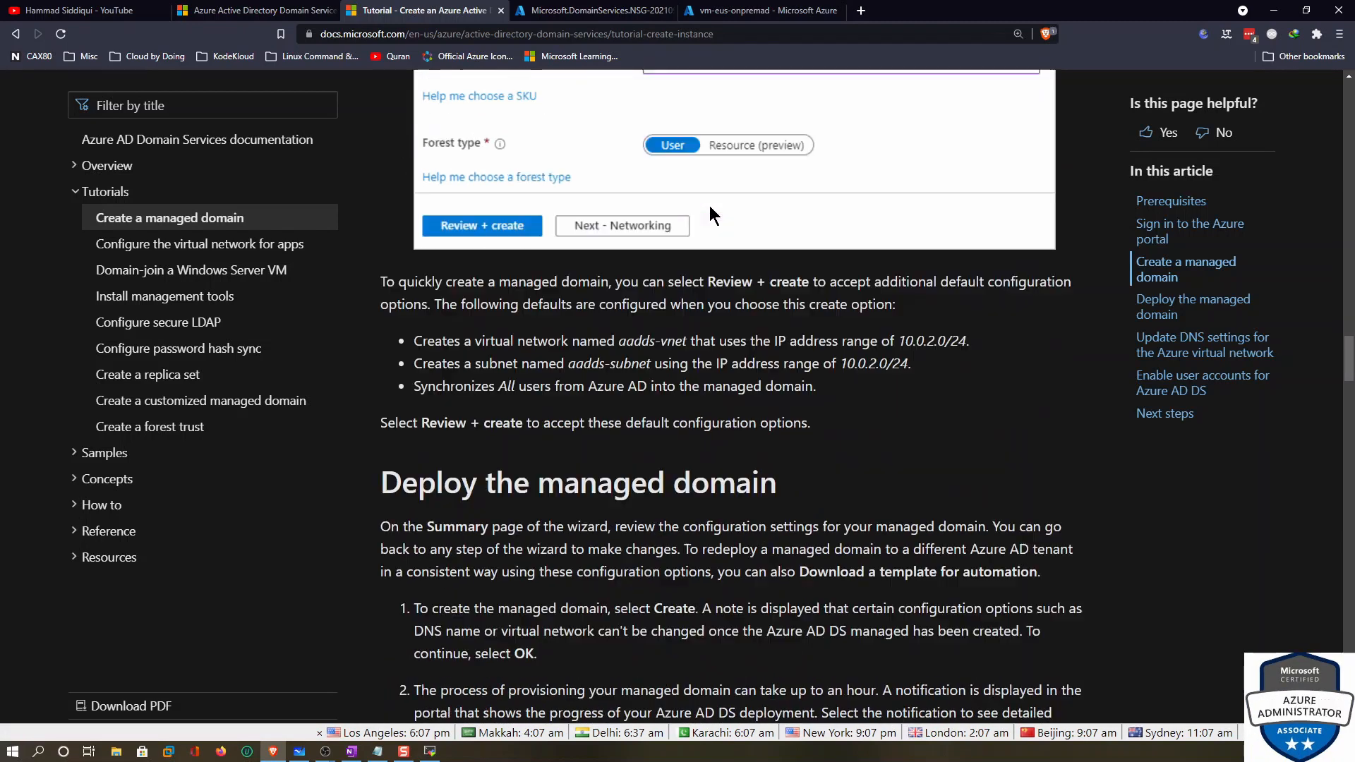
{"action": "scroll", "coordinate": [758, 333], "scroll_direction": "down", "scroll_amount": 5}
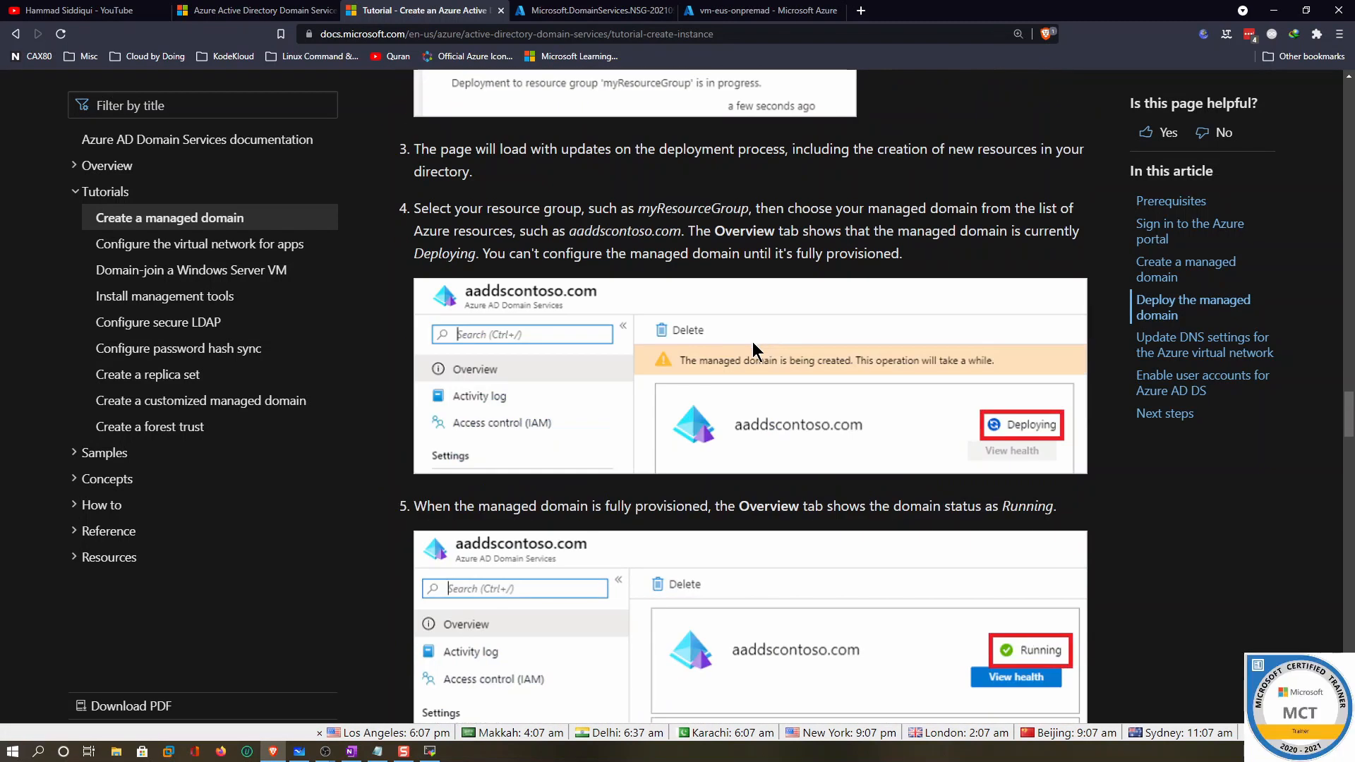
{"action": "scroll", "coordinate": [1020, 370], "scroll_direction": "up", "scroll_amount": 5}
{"action": "scroll", "coordinate": [917, 386], "scroll_direction": "down", "scroll_amount": 5}
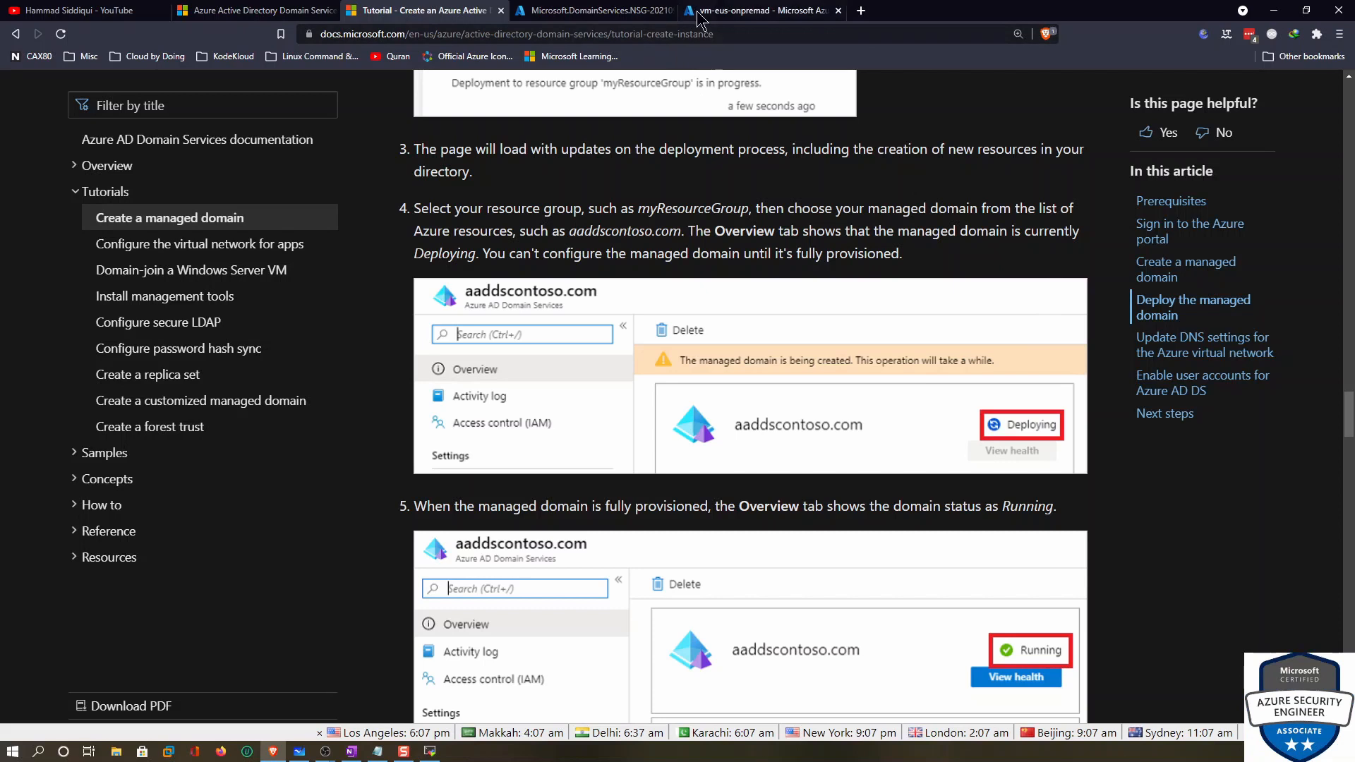
Check the Azure deployment's progress, then finish reading the managed domain tutorial down to Next steps
{"action": "left_click", "coordinate": [592, 10]}
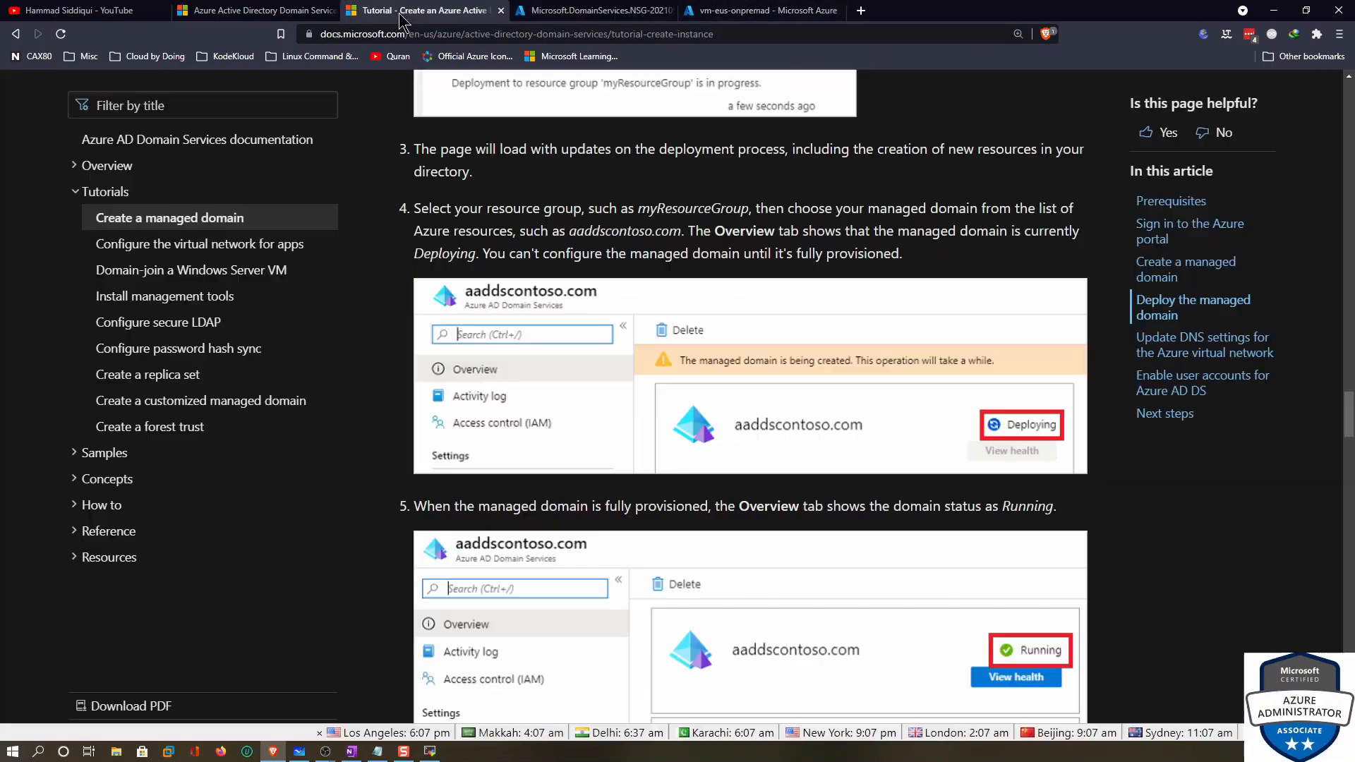
{"action": "left_click", "coordinate": [423, 10]}
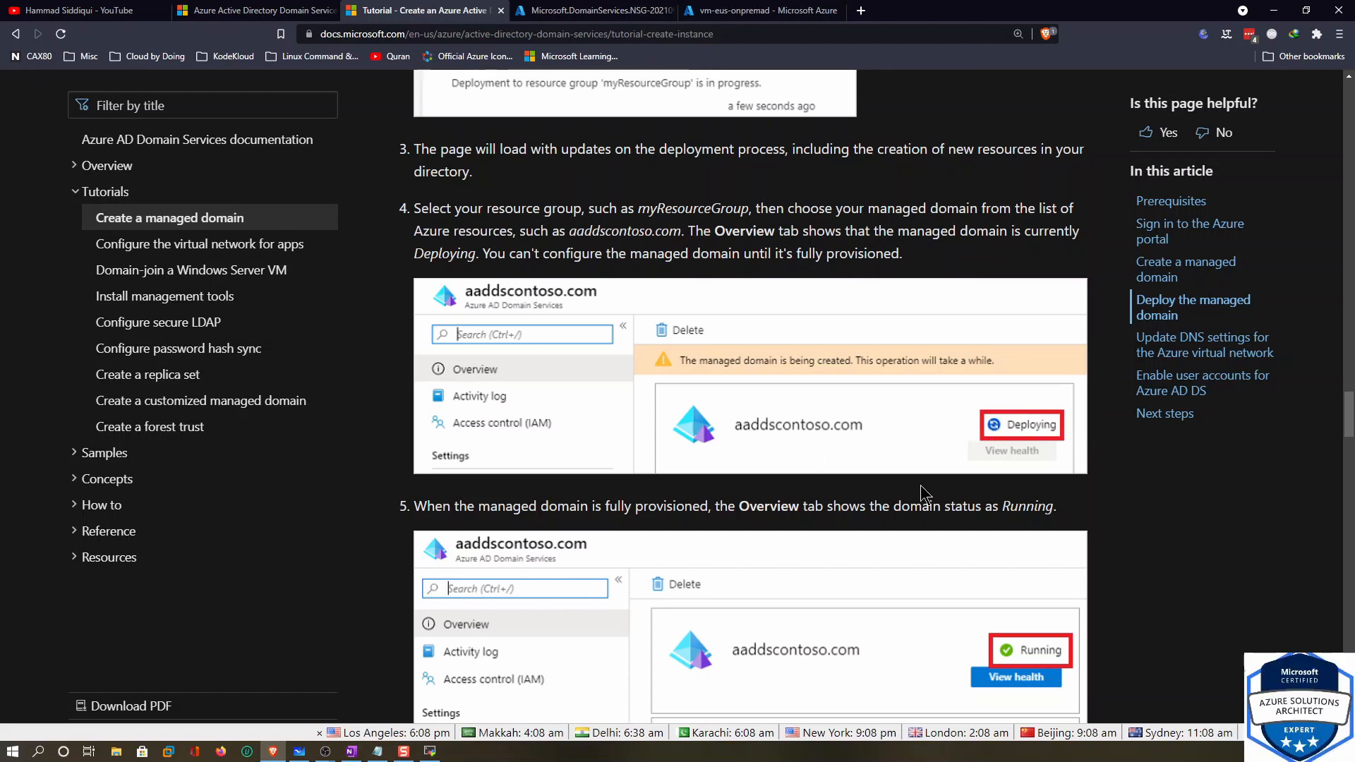
{"action": "scroll", "coordinate": [1004, 487], "scroll_direction": "down", "scroll_amount": 4}
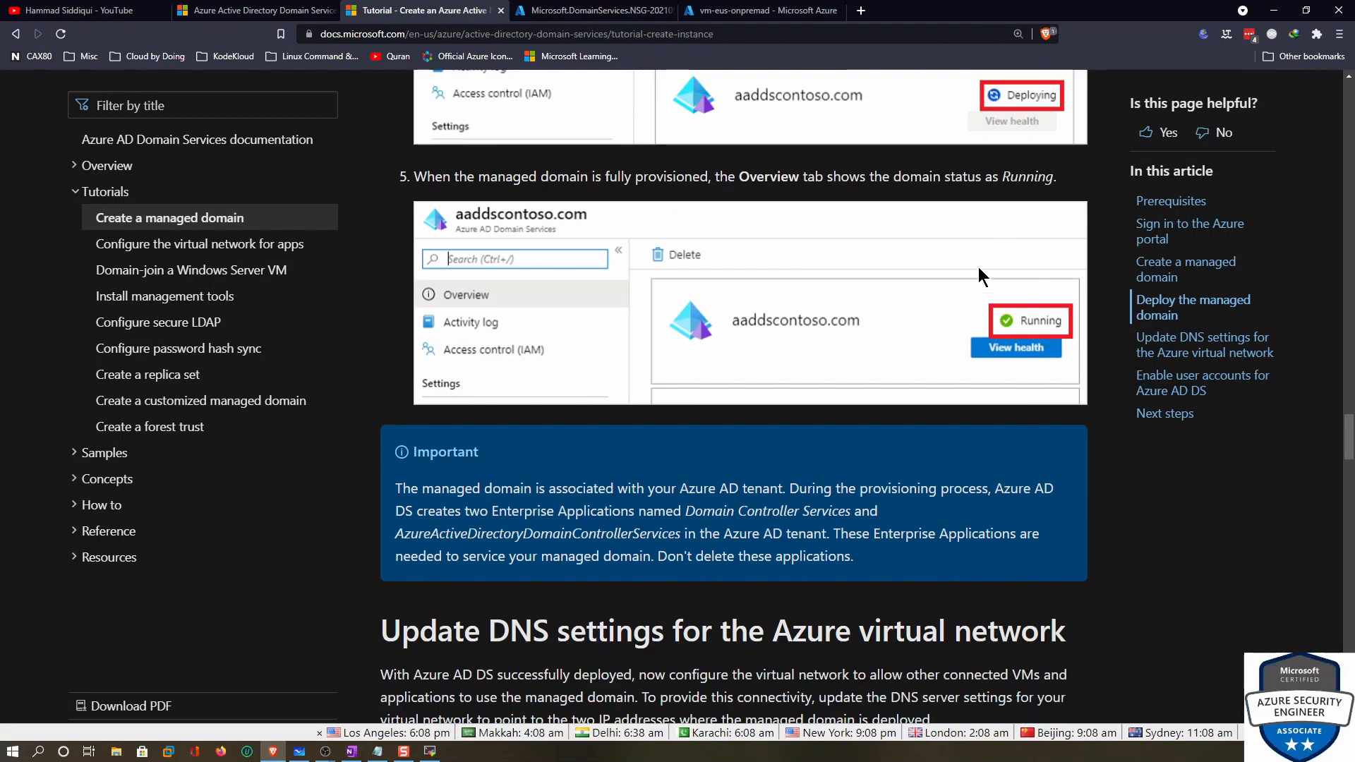
{"action": "scroll", "coordinate": [885, 467], "scroll_direction": "down", "scroll_amount": 4}
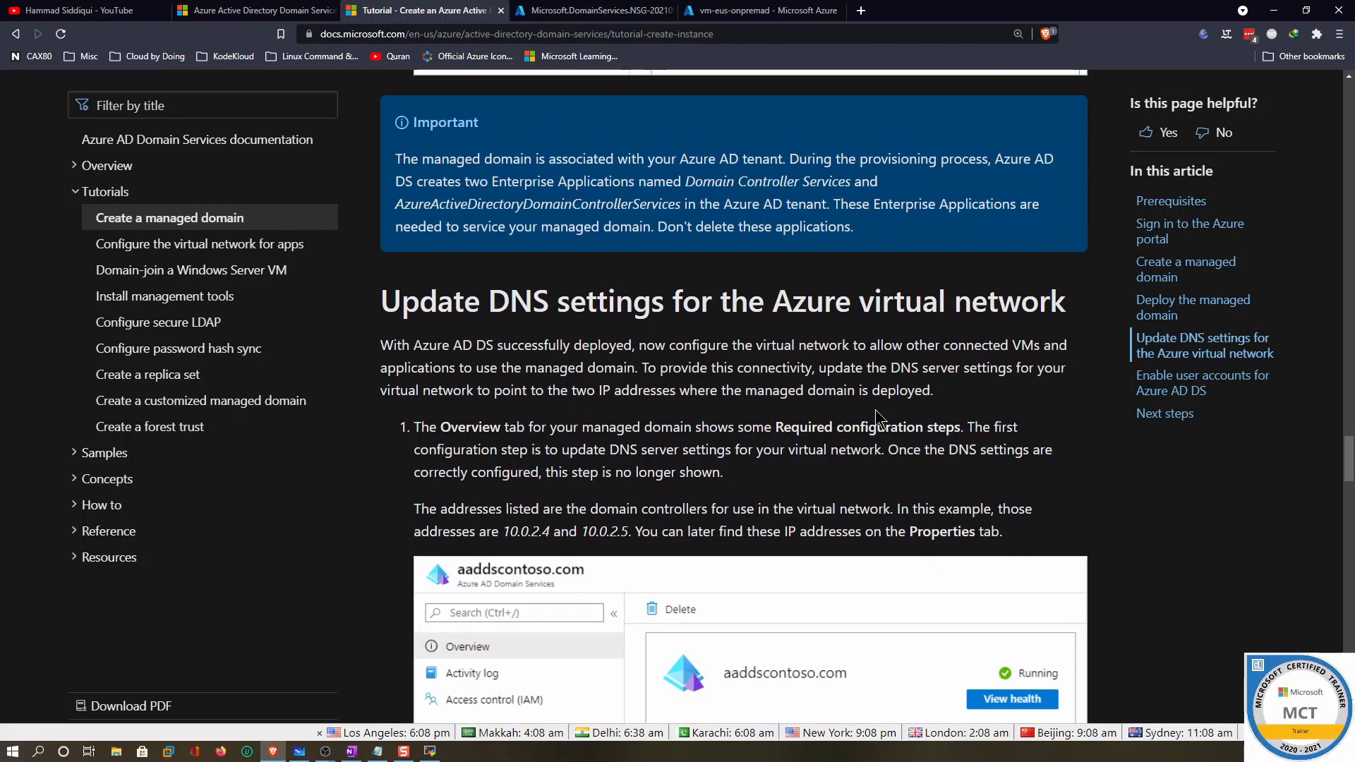
{"action": "scroll", "coordinate": [873, 410], "scroll_direction": "down", "scroll_amount": 4}
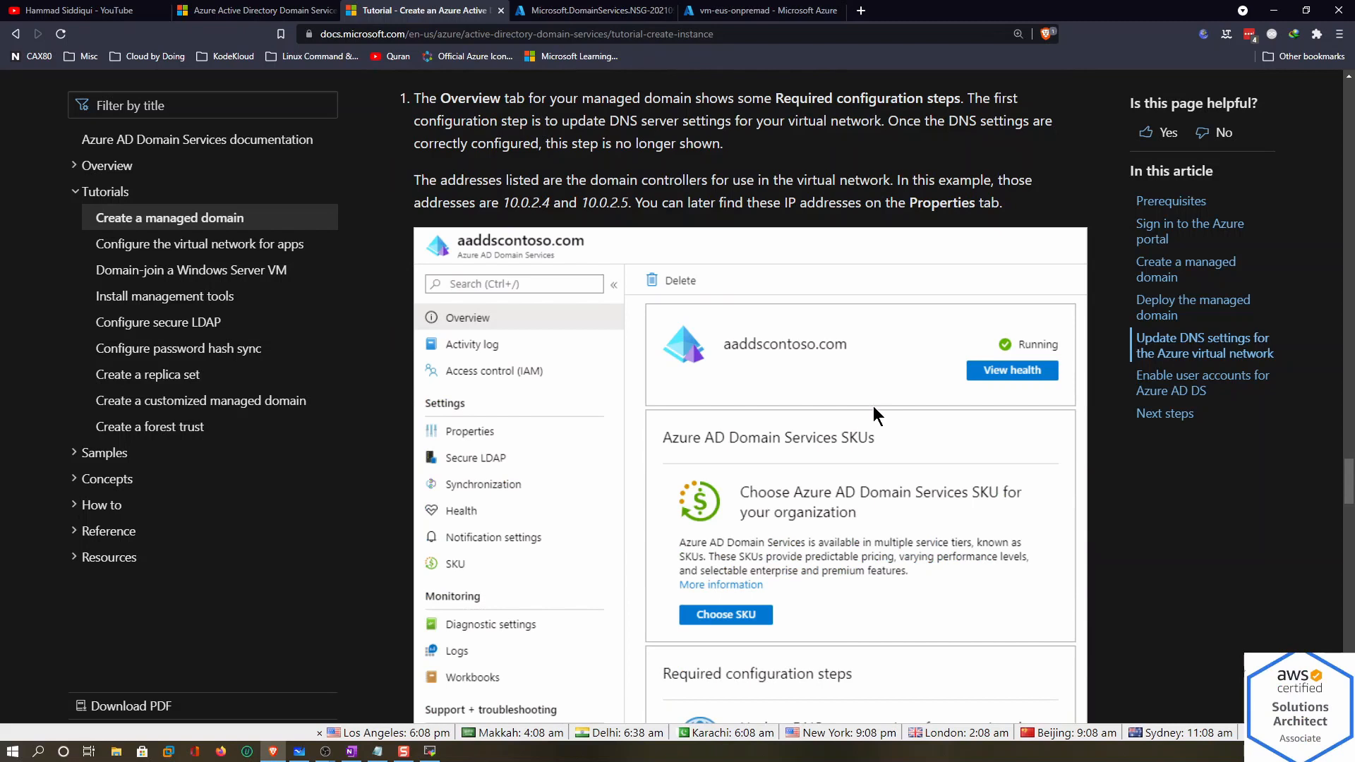
{"action": "scroll", "coordinate": [895, 397], "scroll_direction": "down", "scroll_amount": 4}
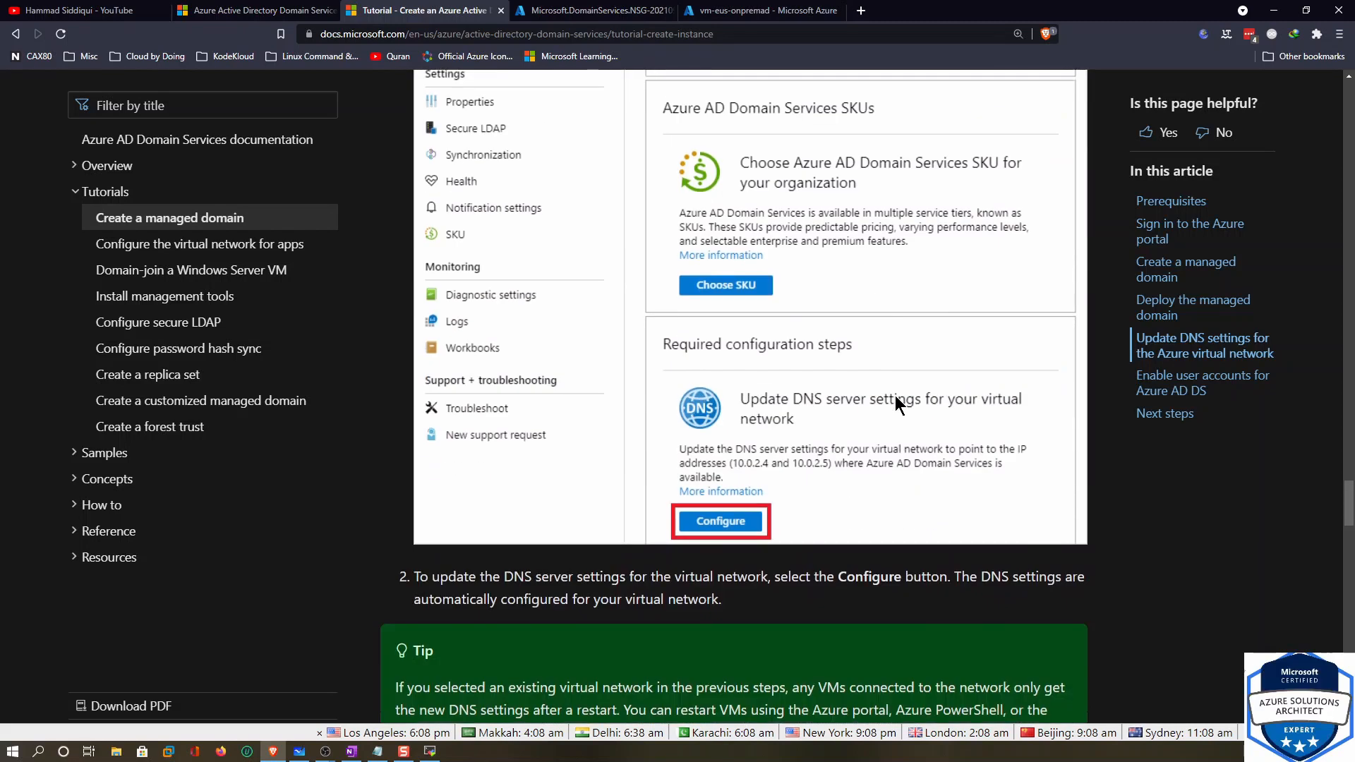
{"action": "scroll", "coordinate": [759, 514], "scroll_direction": "down", "scroll_amount": 4}
{"action": "scroll", "coordinate": [727, 282], "scroll_direction": "up", "scroll_amount": 4}
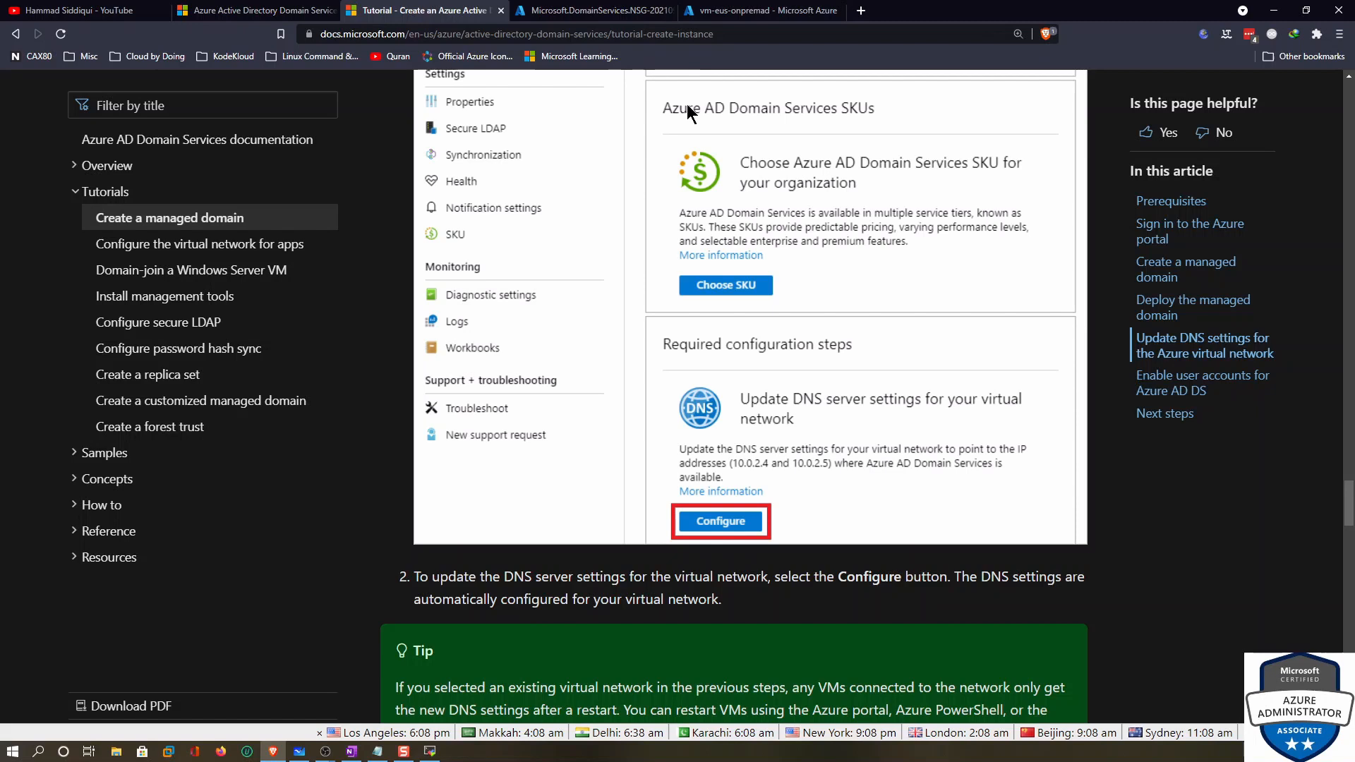
{"action": "scroll", "coordinate": [701, 428], "scroll_direction": "down", "scroll_amount": 12}
{"action": "scroll", "coordinate": [701, 429], "scroll_direction": "down", "scroll_amount": 8}
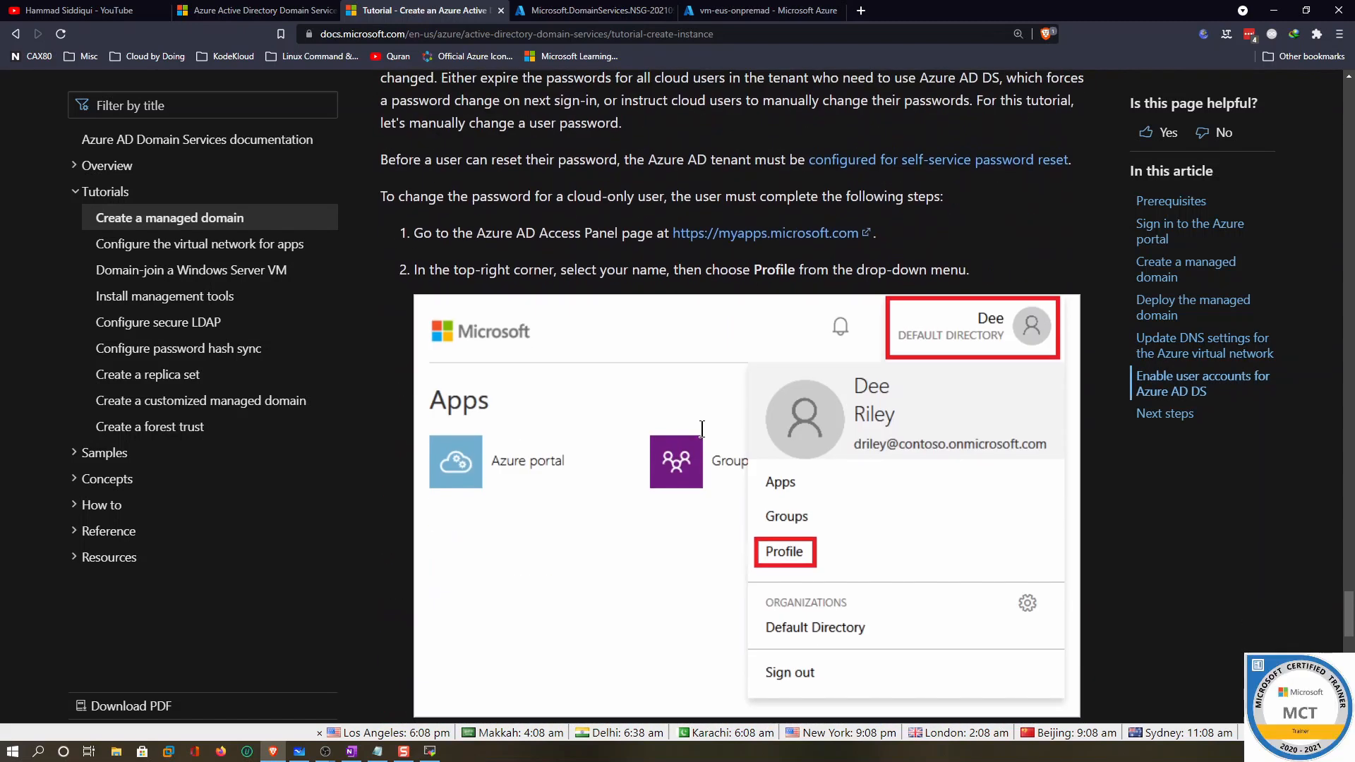
{"action": "scroll", "coordinate": [704, 431], "scroll_direction": "down", "scroll_amount": 5}
{"action": "scroll", "coordinate": [705, 432], "scroll_direction": "up", "scroll_amount": 5}
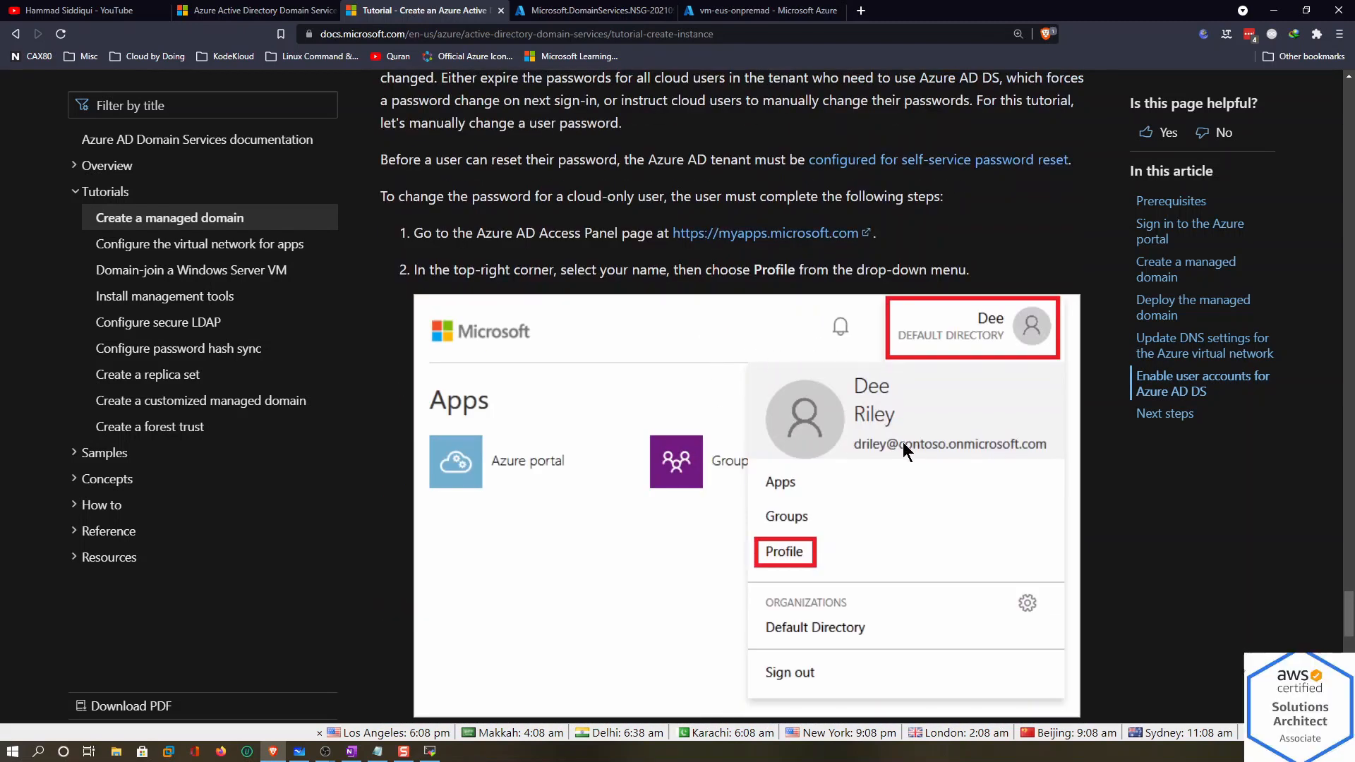
{"action": "scroll", "coordinate": [860, 443], "scroll_direction": "down", "scroll_amount": 4}
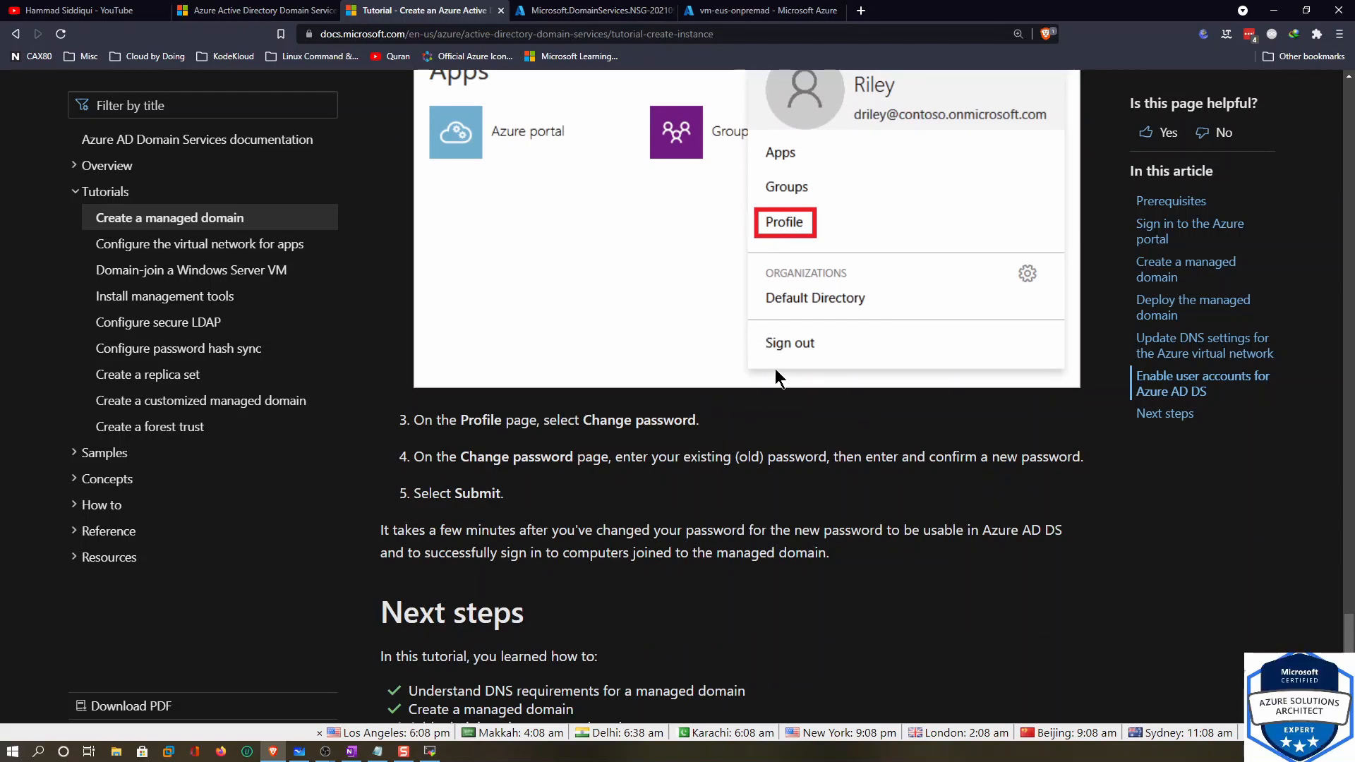
{"action": "scroll", "coordinate": [797, 404], "scroll_direction": "down", "scroll_amount": 4}
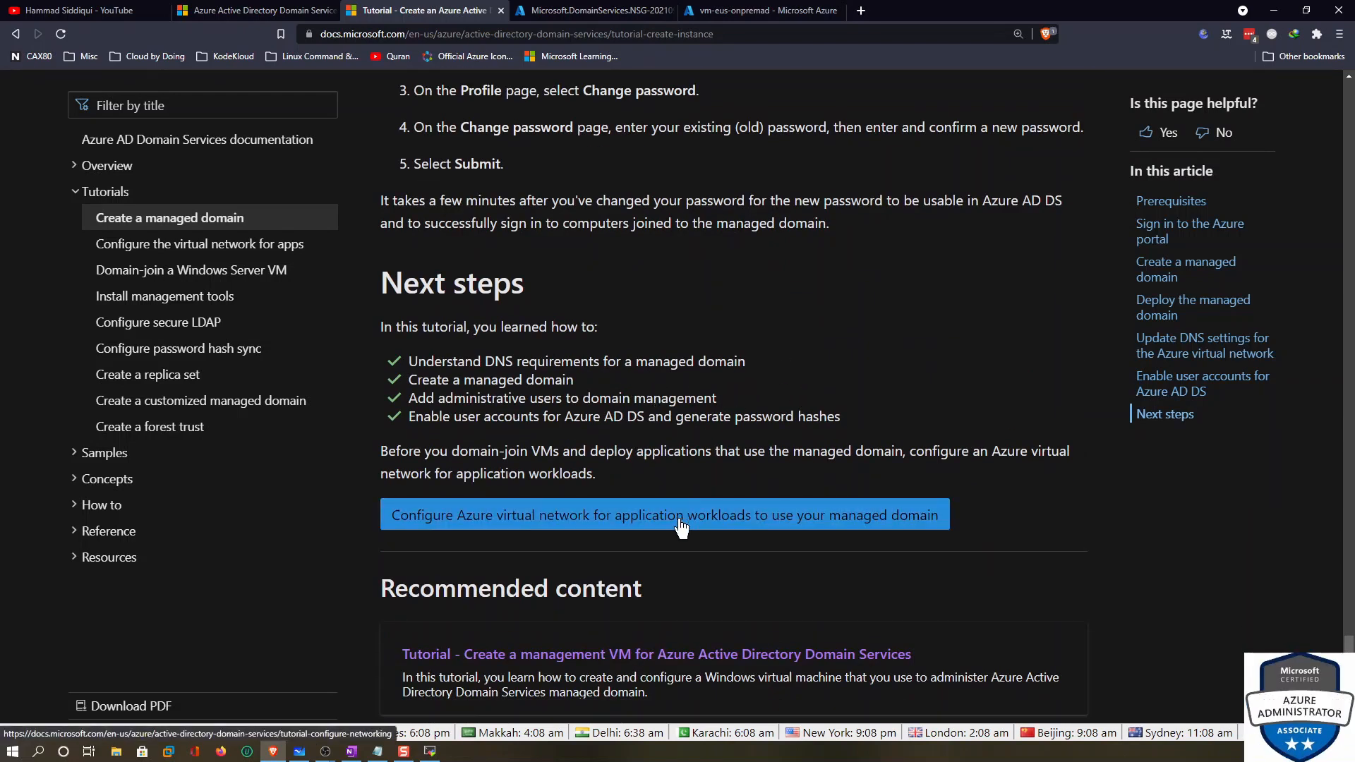
Open 'Configure Azure virtual network for application workloads' and scroll through that tutorial
{"action": "left_click", "coordinate": [173, 249]}
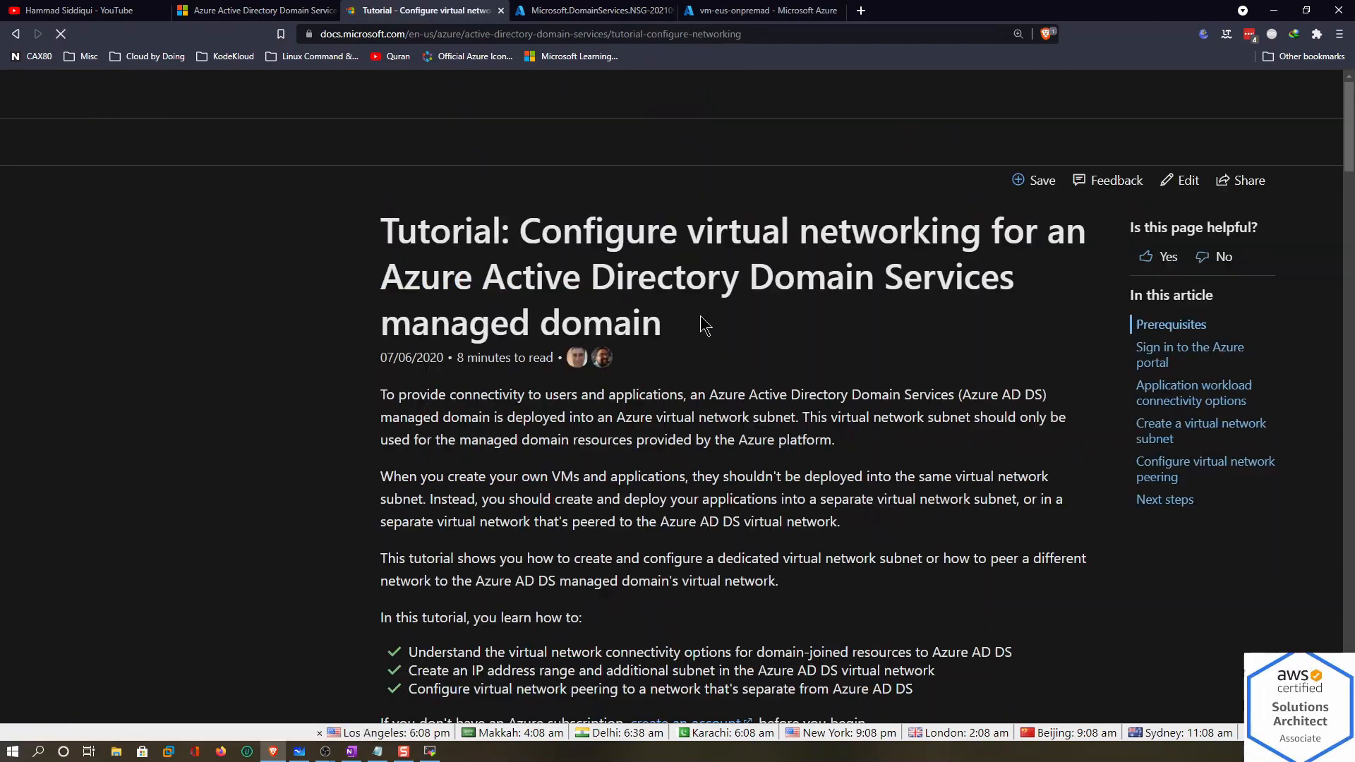
{"action": "scroll", "coordinate": [700, 317], "scroll_direction": "down", "scroll_amount": 10}
{"action": "scroll", "coordinate": [701, 319], "scroll_direction": "down", "scroll_amount": 15}
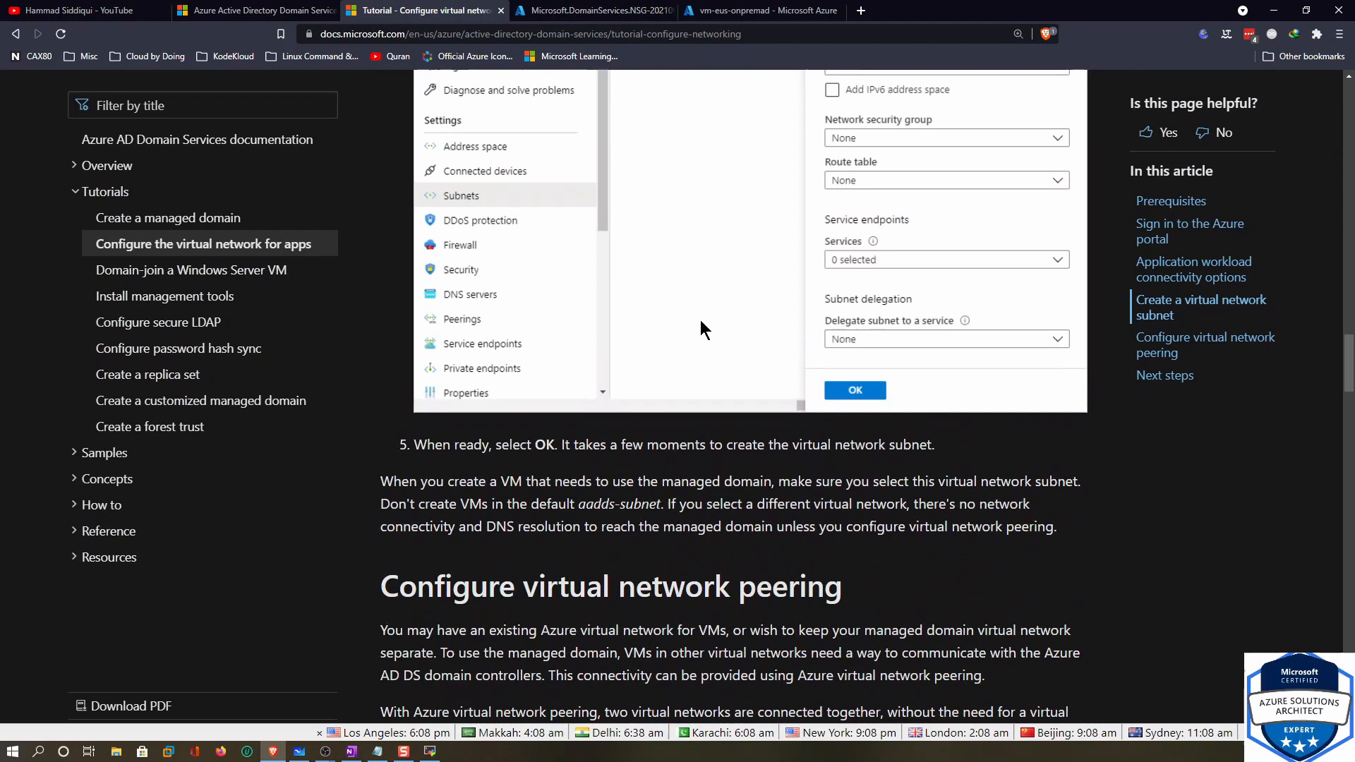
{"action": "scroll", "coordinate": [699, 320], "scroll_direction": "up", "scroll_amount": 6}
{"action": "scroll", "coordinate": [700, 320], "scroll_direction": "down", "scroll_amount": 12}
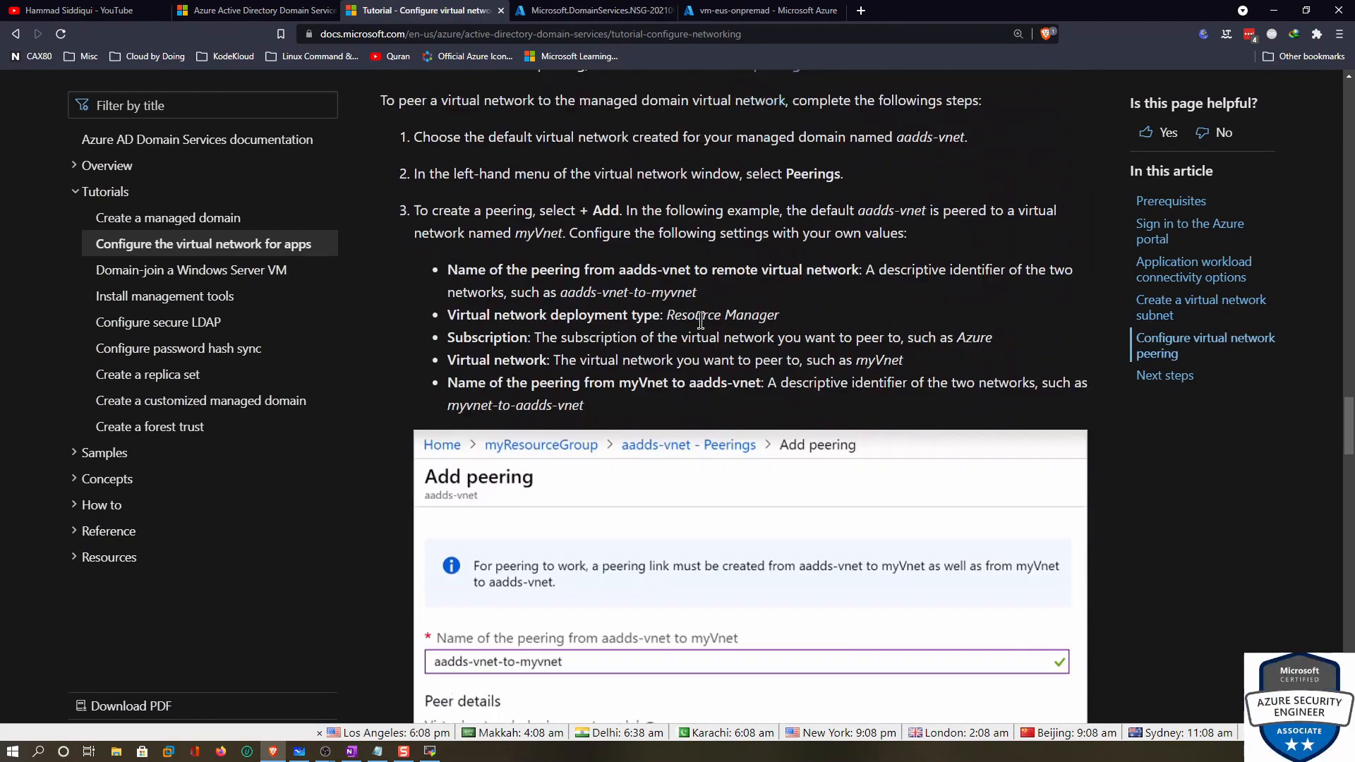
{"action": "scroll", "coordinate": [700, 320], "scroll_direction": "down", "scroll_amount": 8}
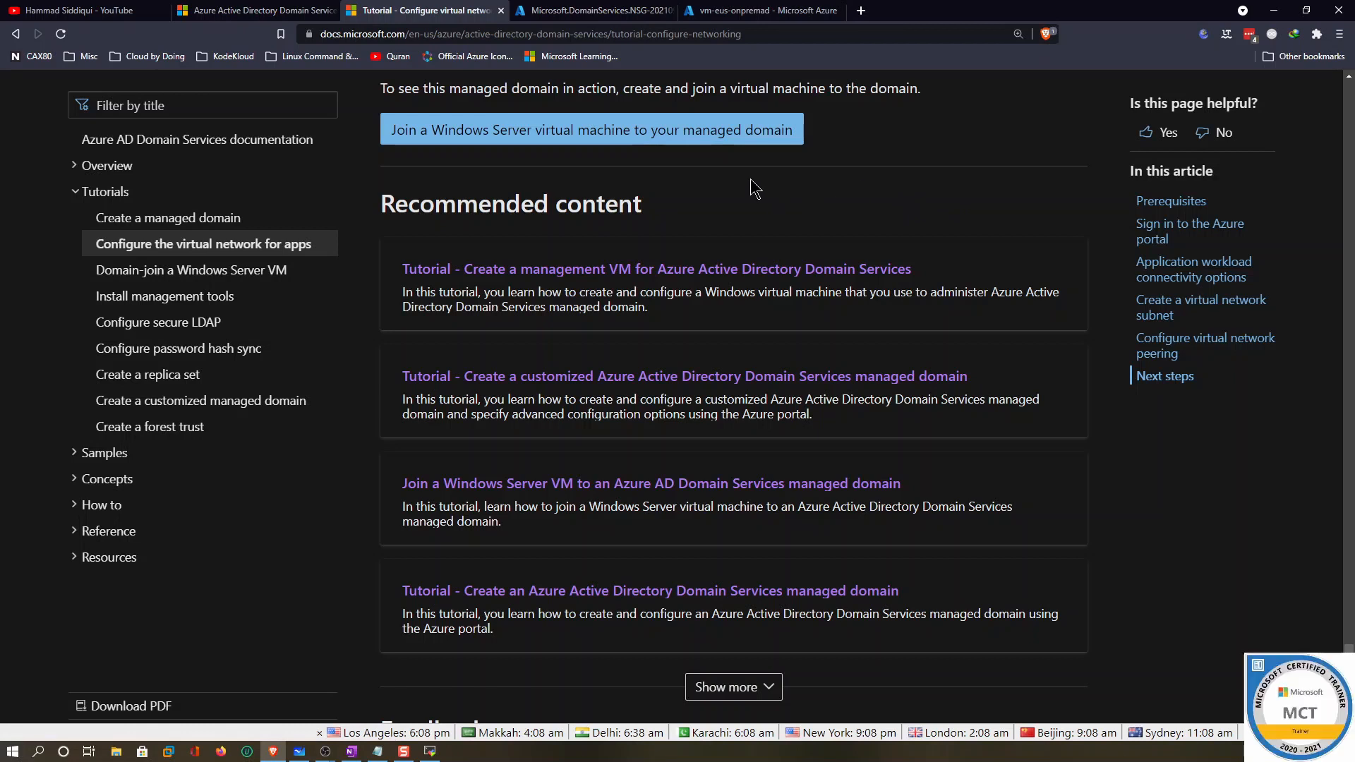
Open 'Domain-join a Windows Server VM' from the sidebar and read down through its domain-join steps
{"action": "left_click", "coordinate": [180, 275]}
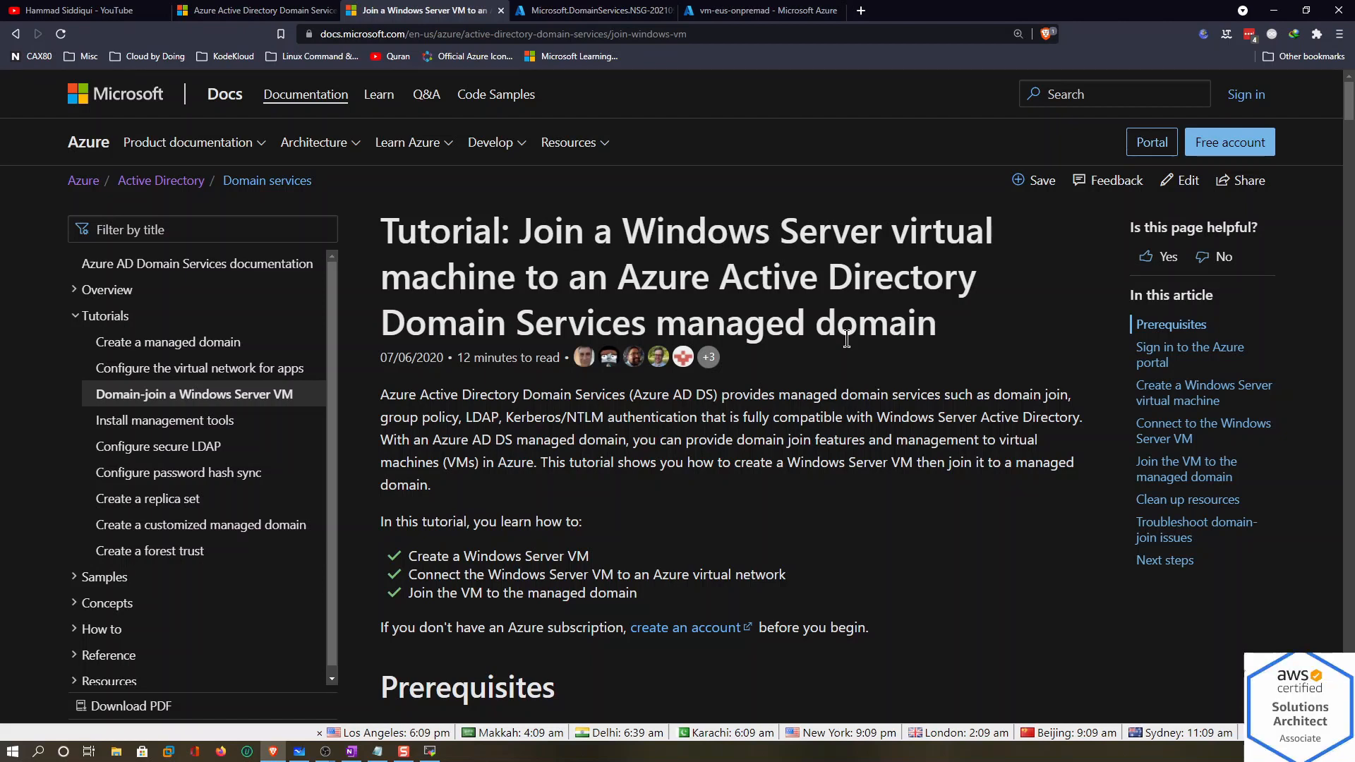
{"action": "scroll", "coordinate": [884, 510], "scroll_direction": "down", "scroll_amount": 15}
{"action": "scroll", "coordinate": [884, 510], "scroll_direction": "down", "scroll_amount": 1}
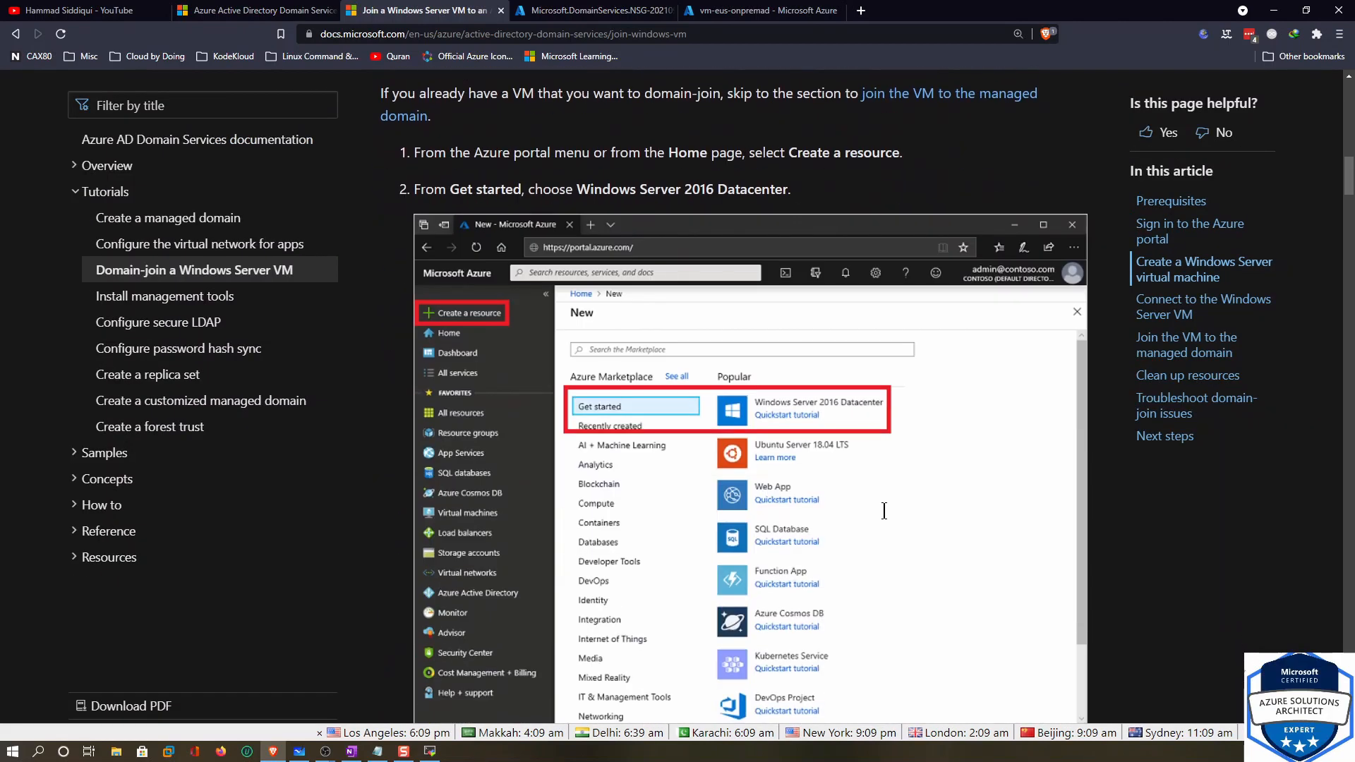
{"action": "scroll", "coordinate": [892, 502], "scroll_direction": "down", "scroll_amount": 6}
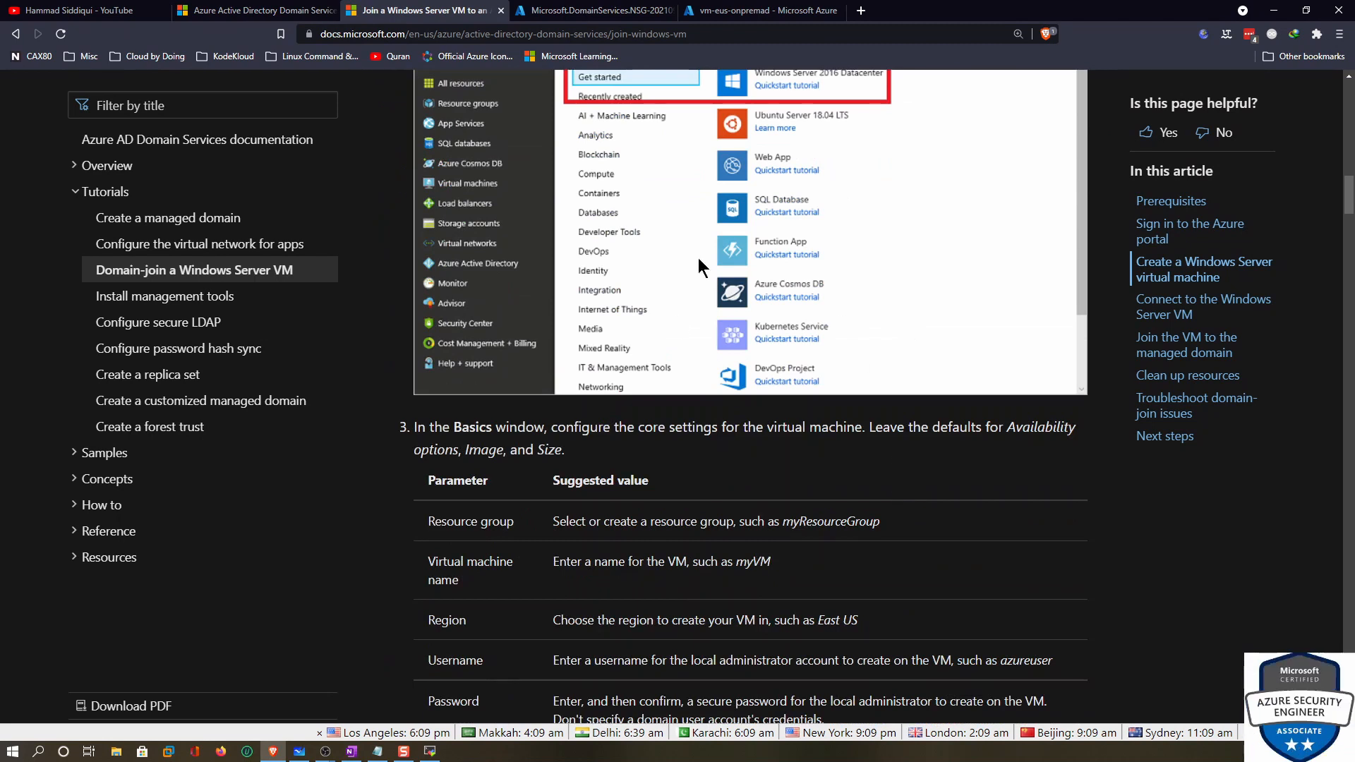
{"action": "scroll", "coordinate": [881, 445], "scroll_direction": "down", "scroll_amount": 2}
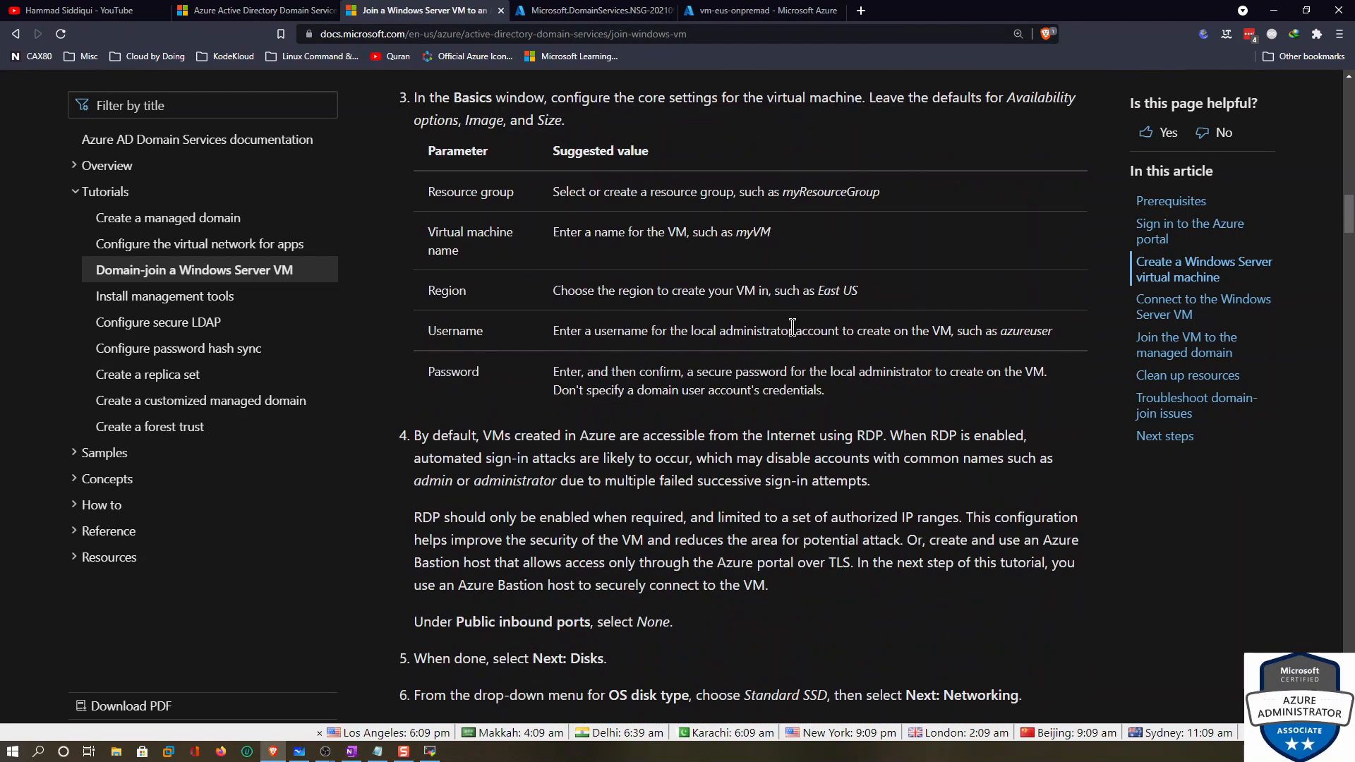
{"action": "scroll", "coordinate": [777, 429], "scroll_direction": "down", "scroll_amount": 12}
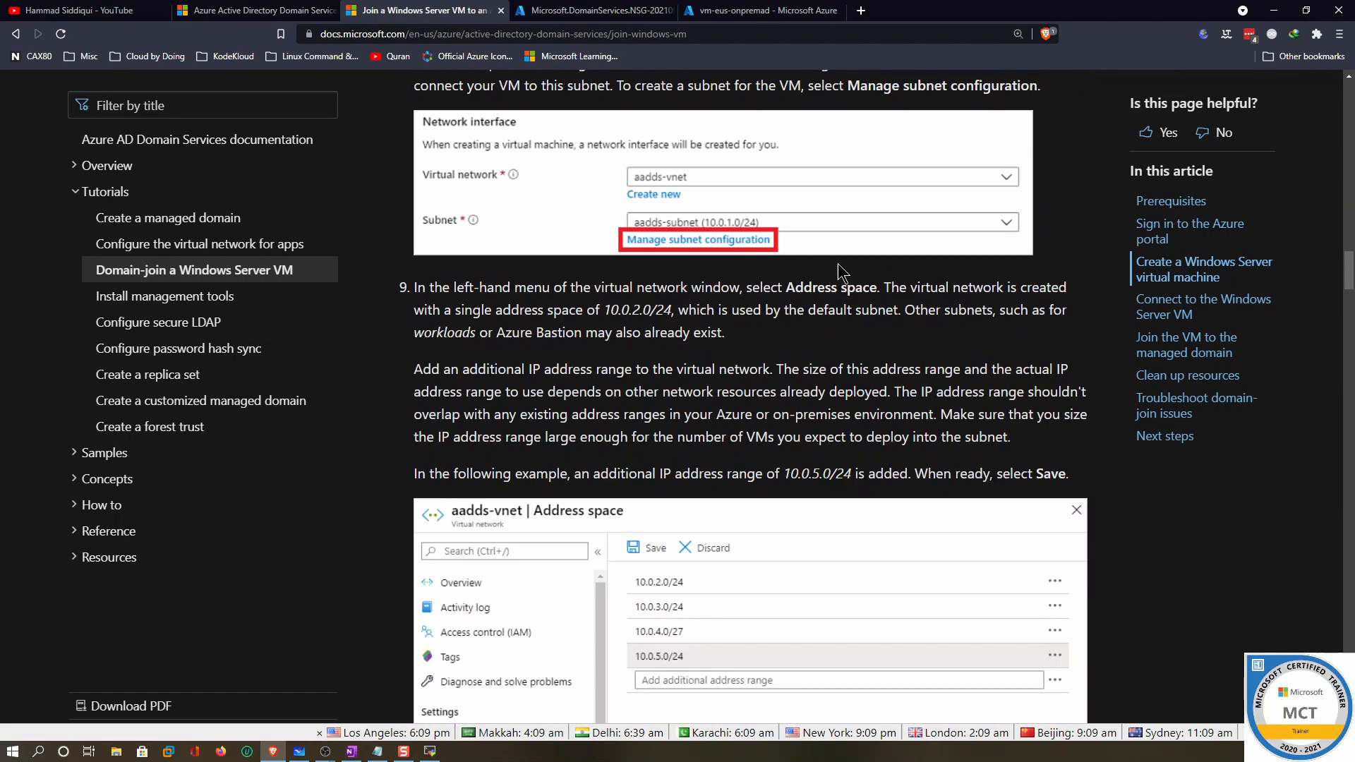
{"action": "scroll", "coordinate": [777, 437], "scroll_direction": "down", "scroll_amount": 4}
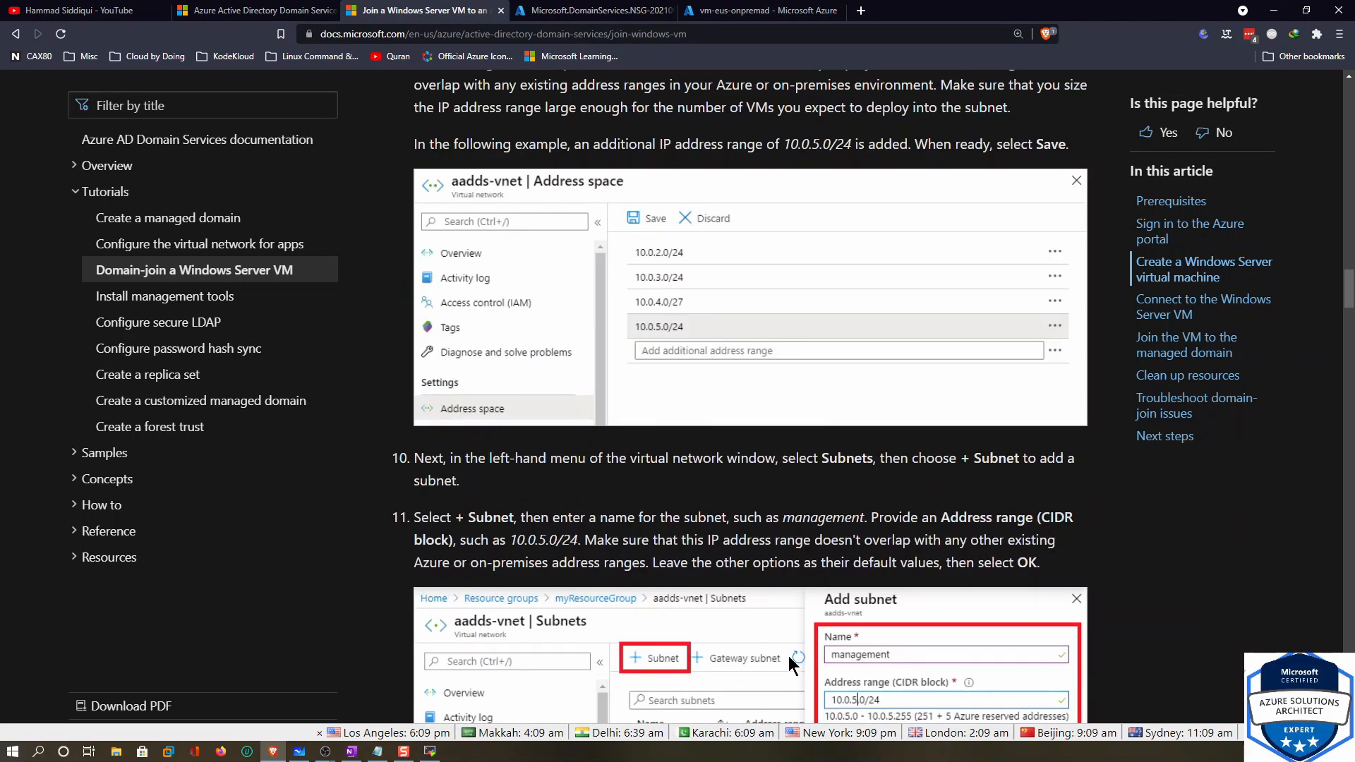
{"action": "scroll", "coordinate": [709, 612], "scroll_direction": "down", "scroll_amount": 4}
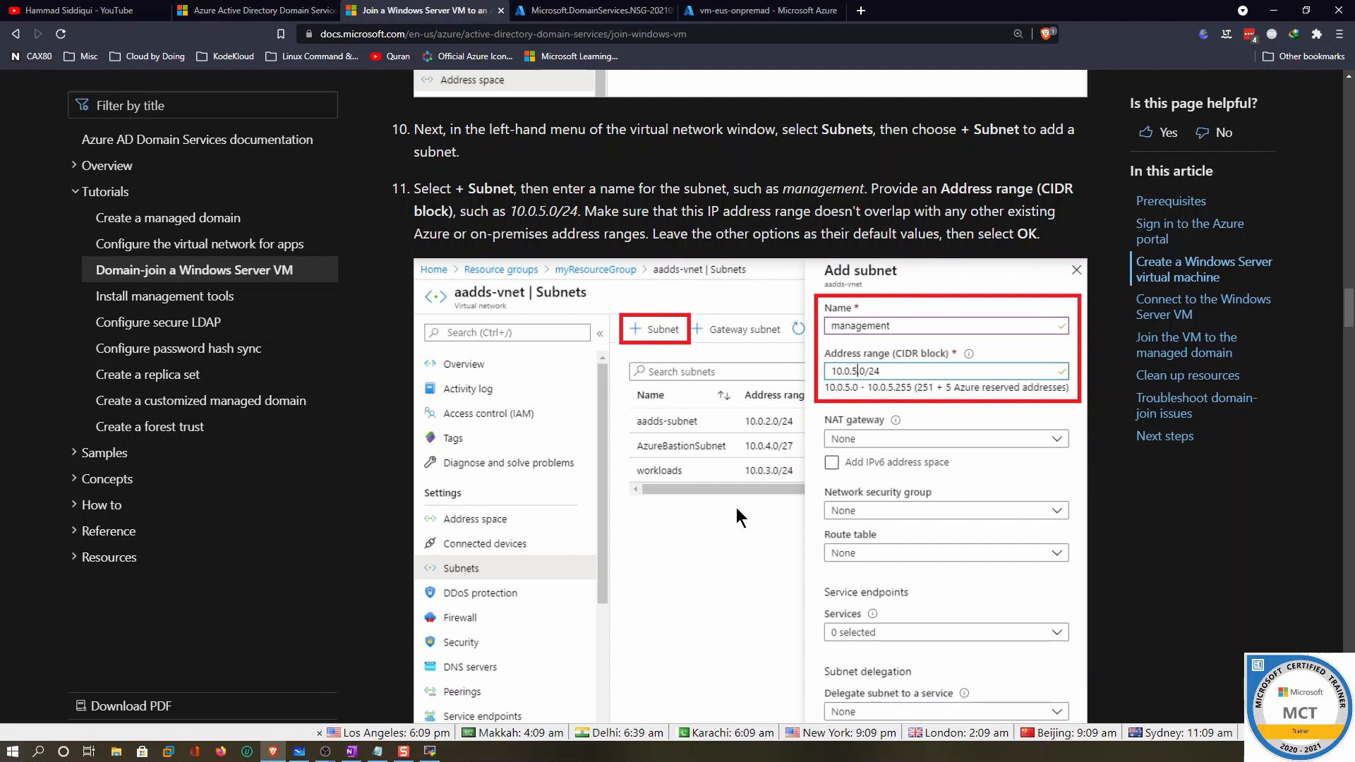
{"action": "scroll", "coordinate": [726, 451], "scroll_direction": "down", "scroll_amount": 7}
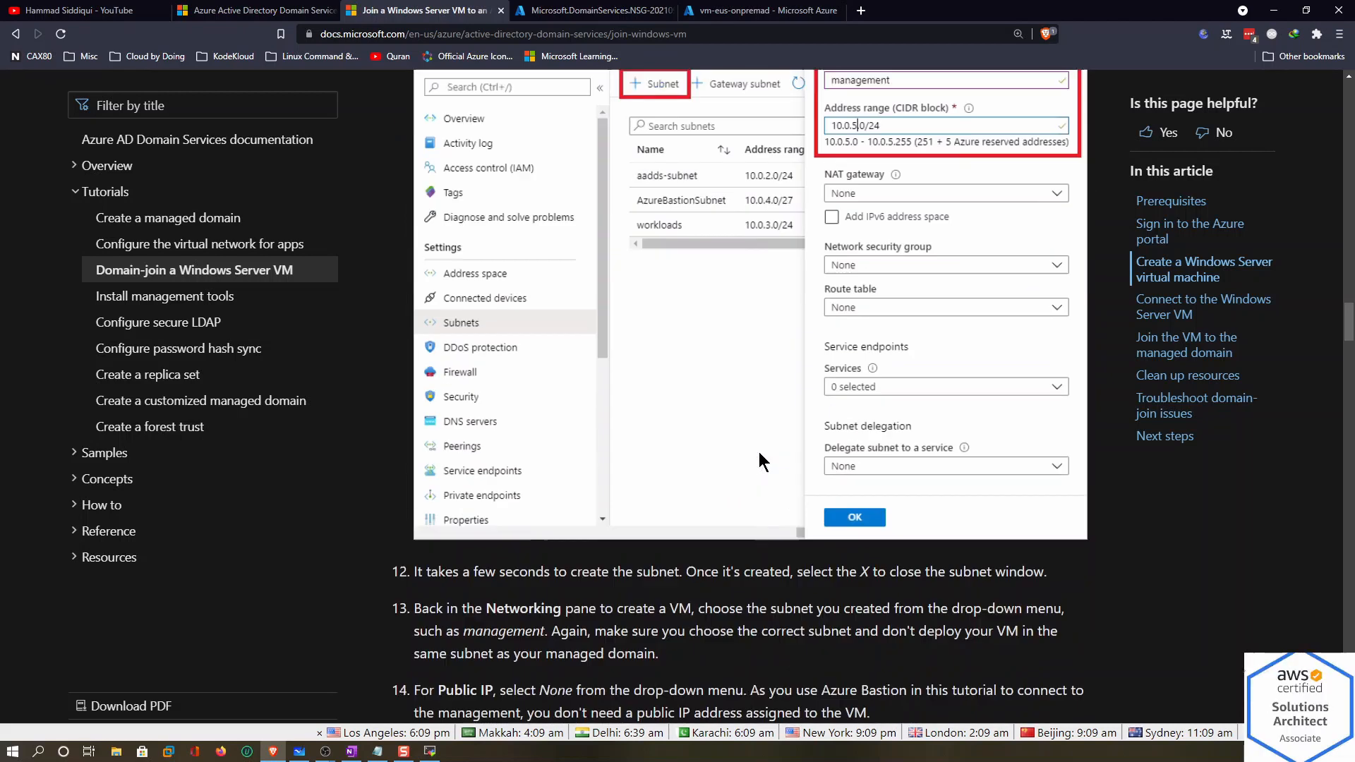
{"action": "scroll", "coordinate": [730, 444], "scroll_direction": "down", "scroll_amount": 2}
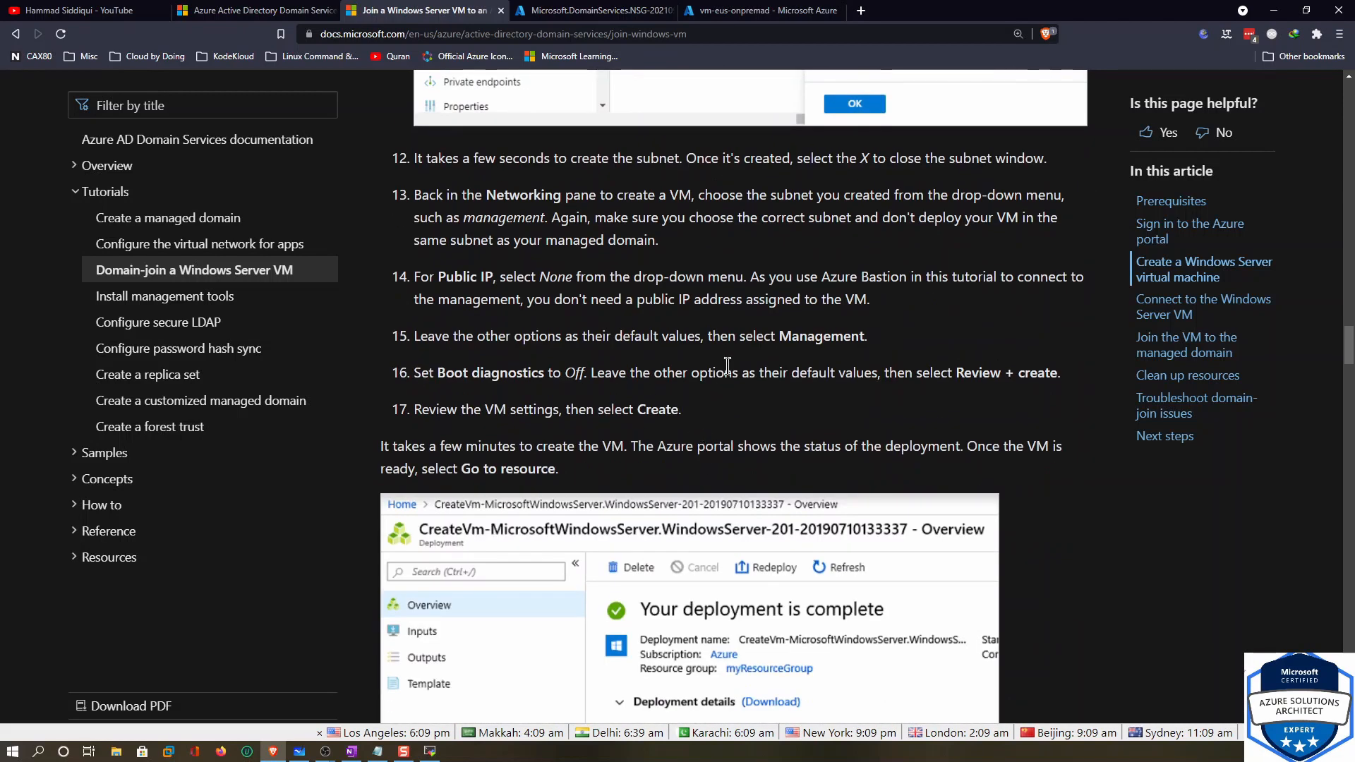
{"action": "scroll", "coordinate": [734, 417], "scroll_direction": "down", "scroll_amount": 10}
{"action": "scroll", "coordinate": [736, 419], "scroll_direction": "down", "scroll_amount": 5}
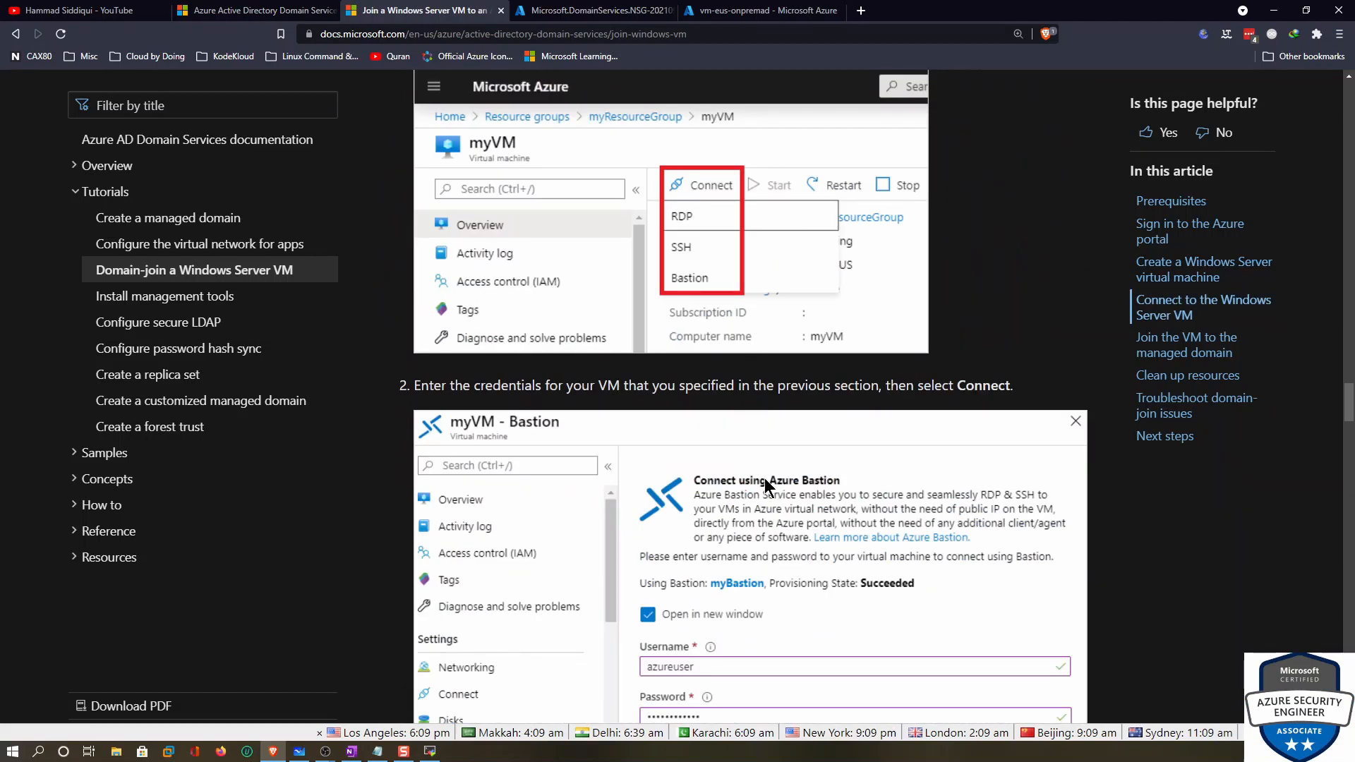
{"action": "scroll", "coordinate": [765, 479], "scroll_direction": "down", "scroll_amount": 15}
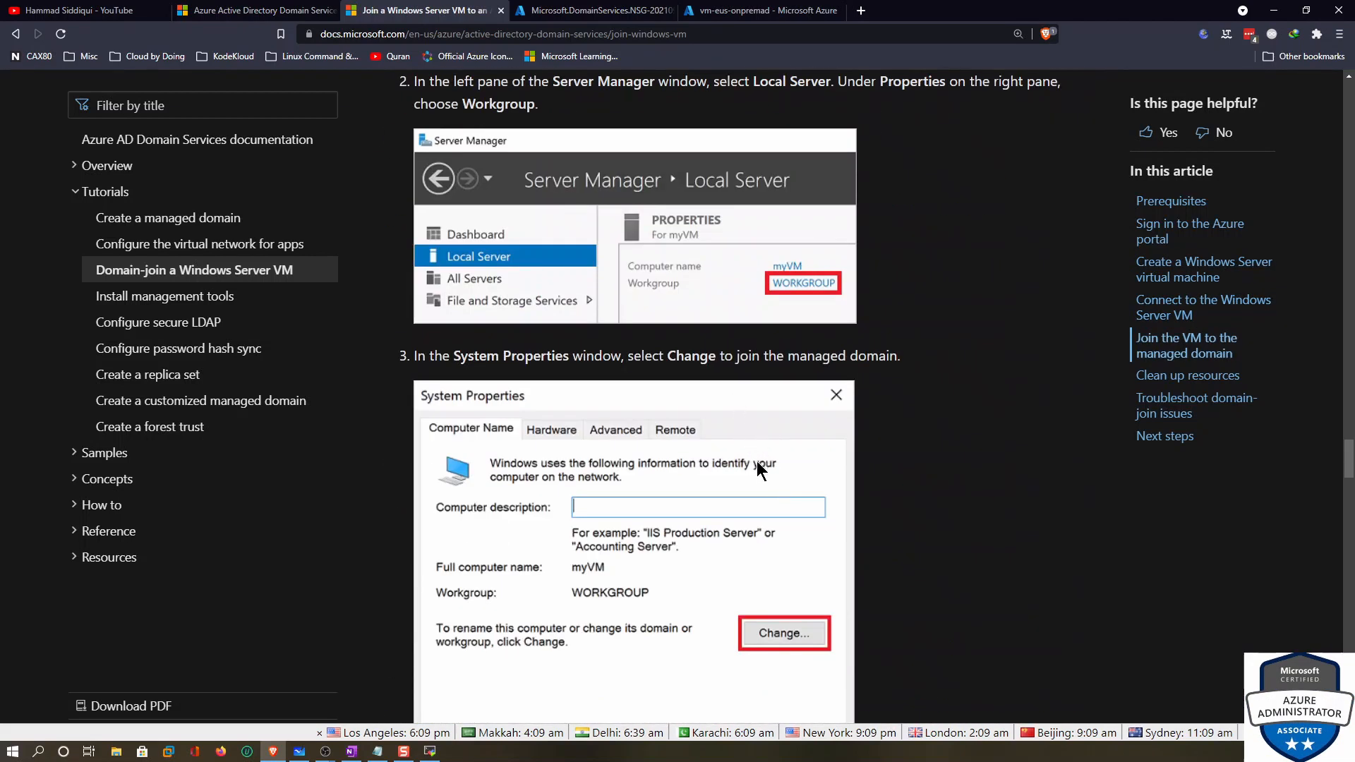
{"action": "scroll", "coordinate": [759, 469], "scroll_direction": "down", "scroll_amount": 5}
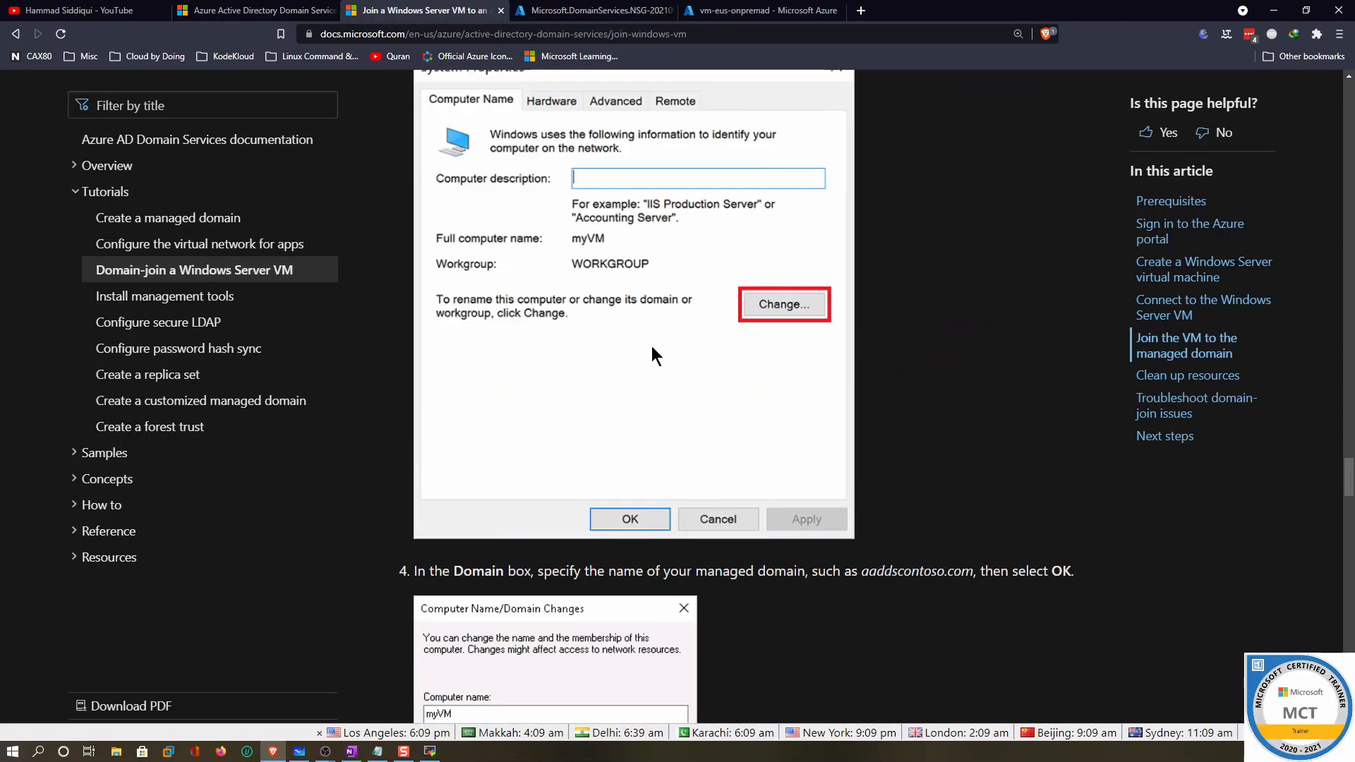
{"action": "scroll", "coordinate": [749, 288], "scroll_direction": "down", "scroll_amount": 20}
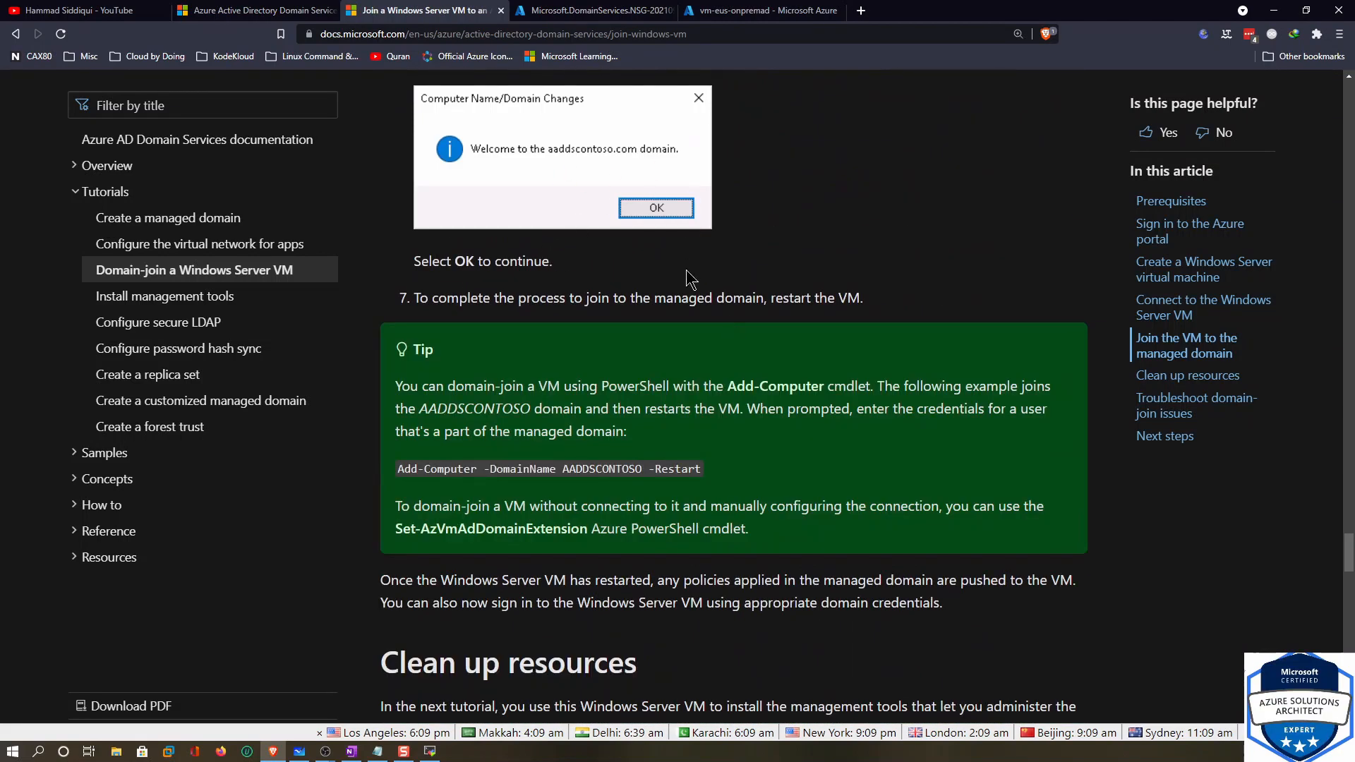
{"action": "scroll", "coordinate": [626, 293], "scroll_direction": "down", "scroll_amount": 12}
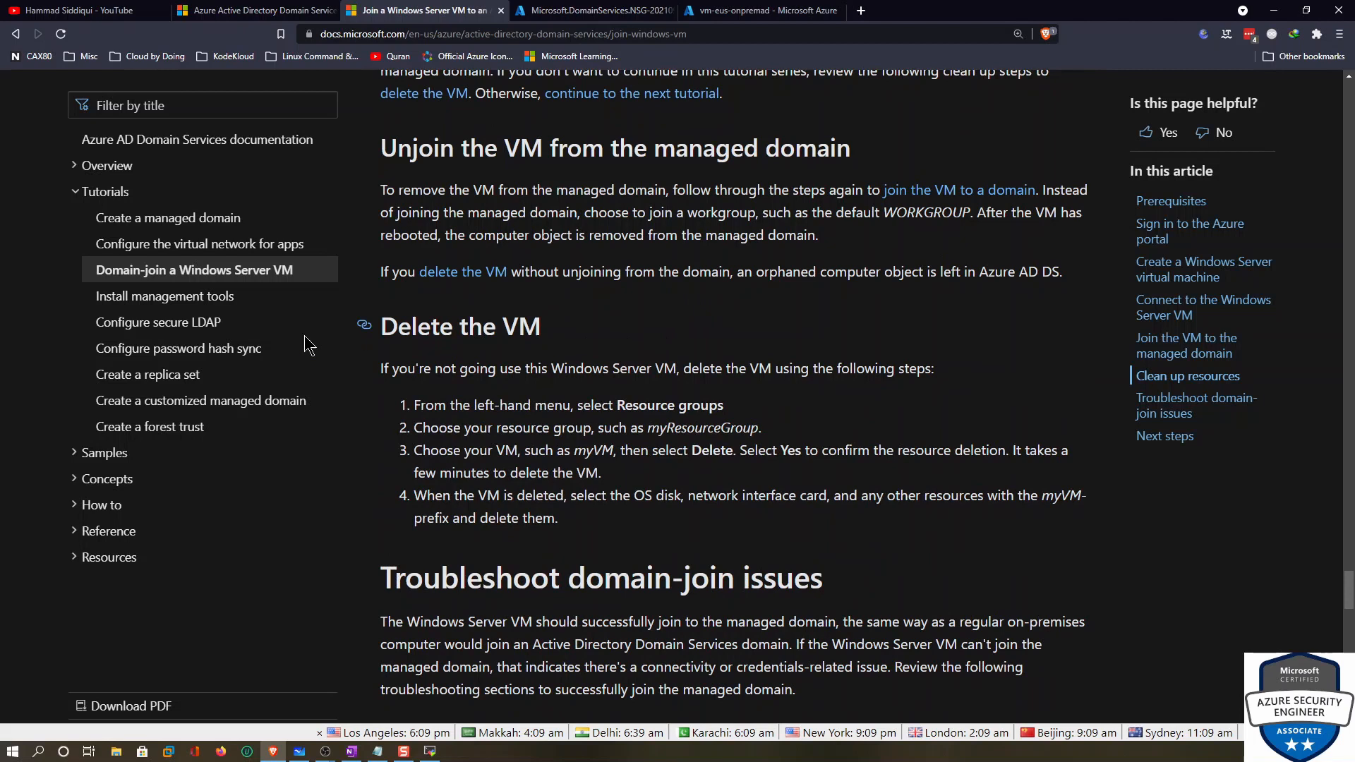
Open 'Install management tools' and read the management-VM tutorial down to its Next steps
{"action": "left_click", "coordinate": [145, 297]}
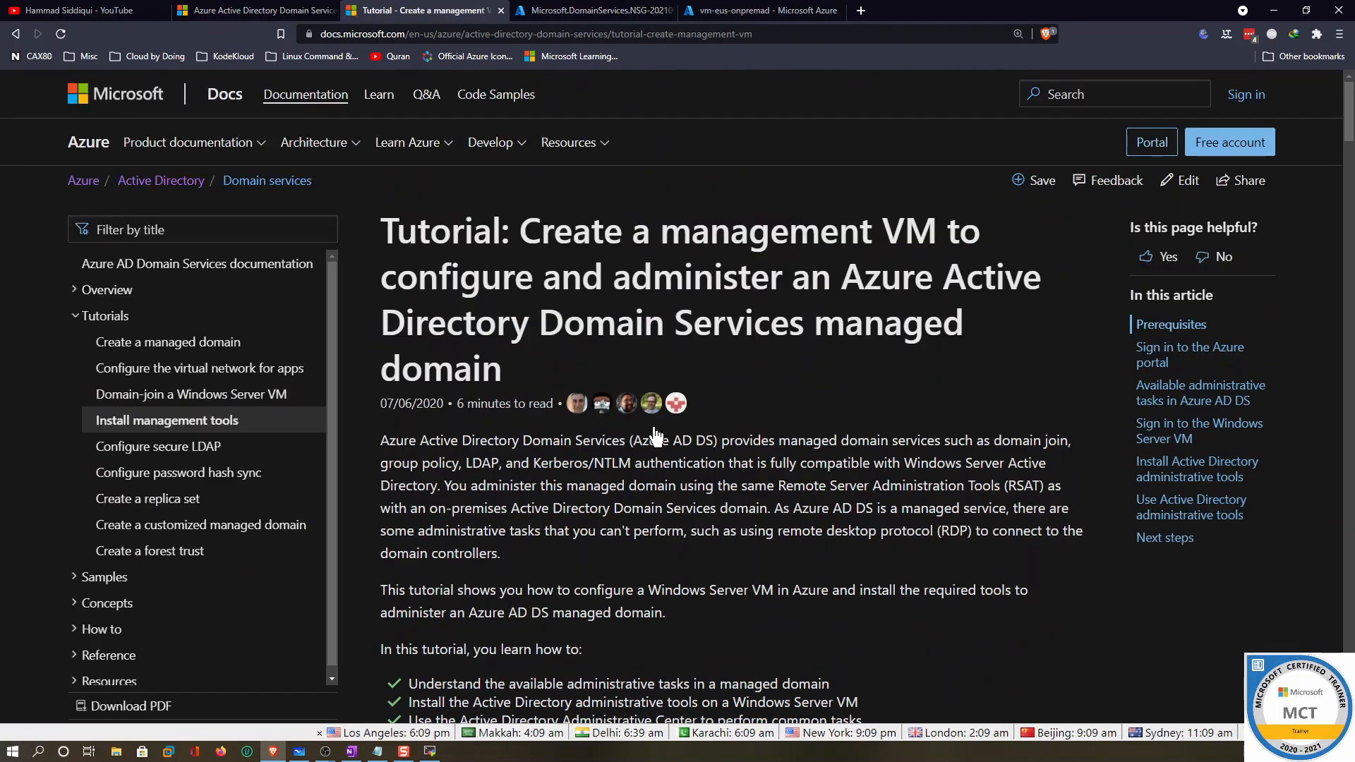
{"action": "scroll", "coordinate": [711, 458], "scroll_direction": "down", "scroll_amount": 20}
{"action": "scroll", "coordinate": [711, 493], "scroll_direction": "down", "scroll_amount": 5}
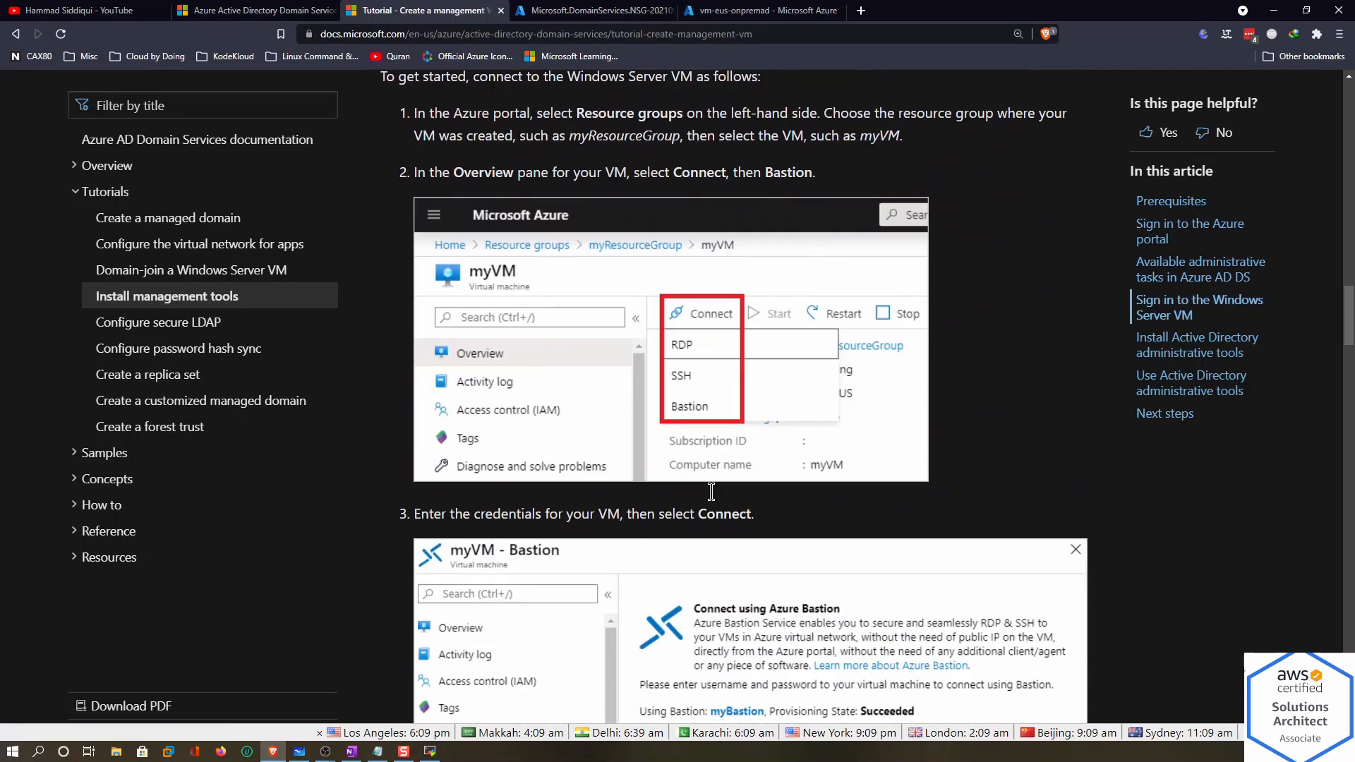
{"action": "scroll", "coordinate": [731, 450], "scroll_direction": "down", "scroll_amount": 10}
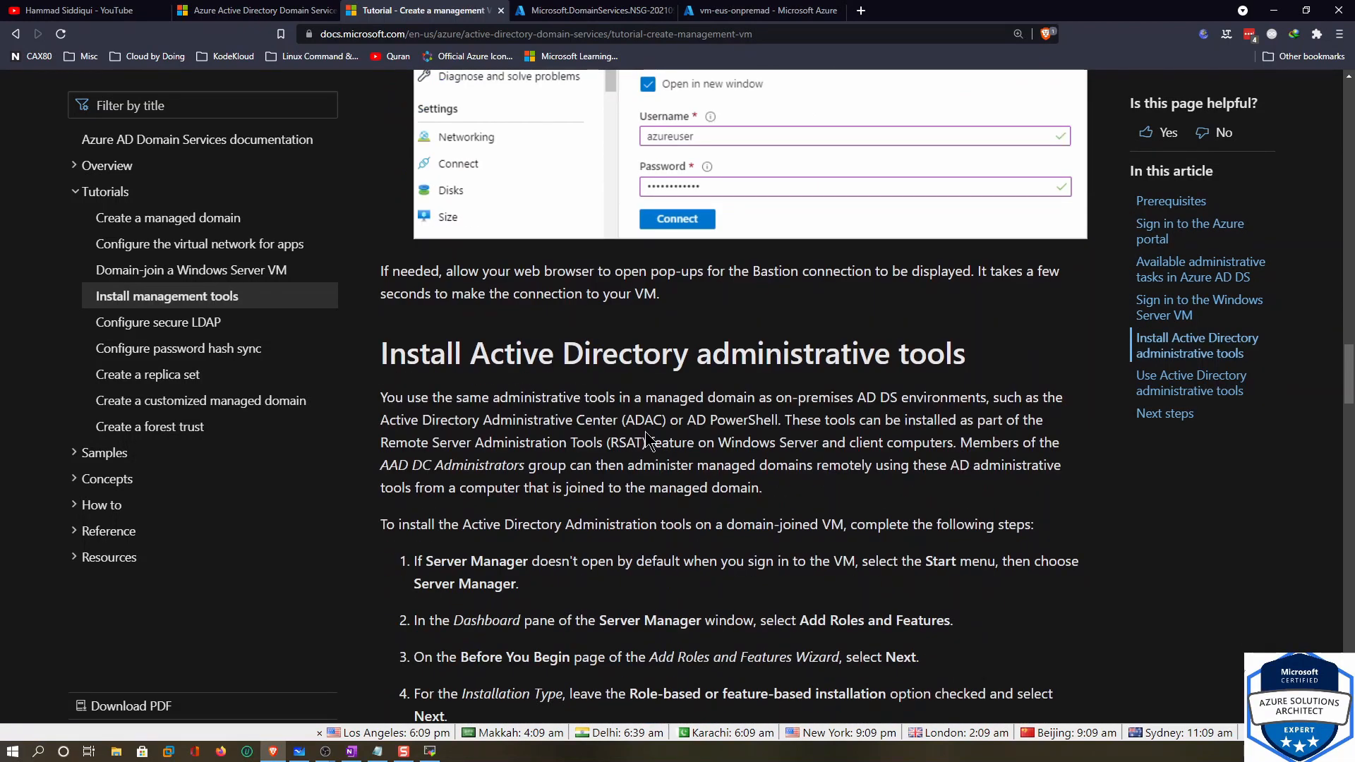
{"action": "scroll", "coordinate": [696, 409], "scroll_direction": "down", "scroll_amount": 11}
{"action": "scroll", "coordinate": [700, 407], "scroll_direction": "up", "scroll_amount": 9}
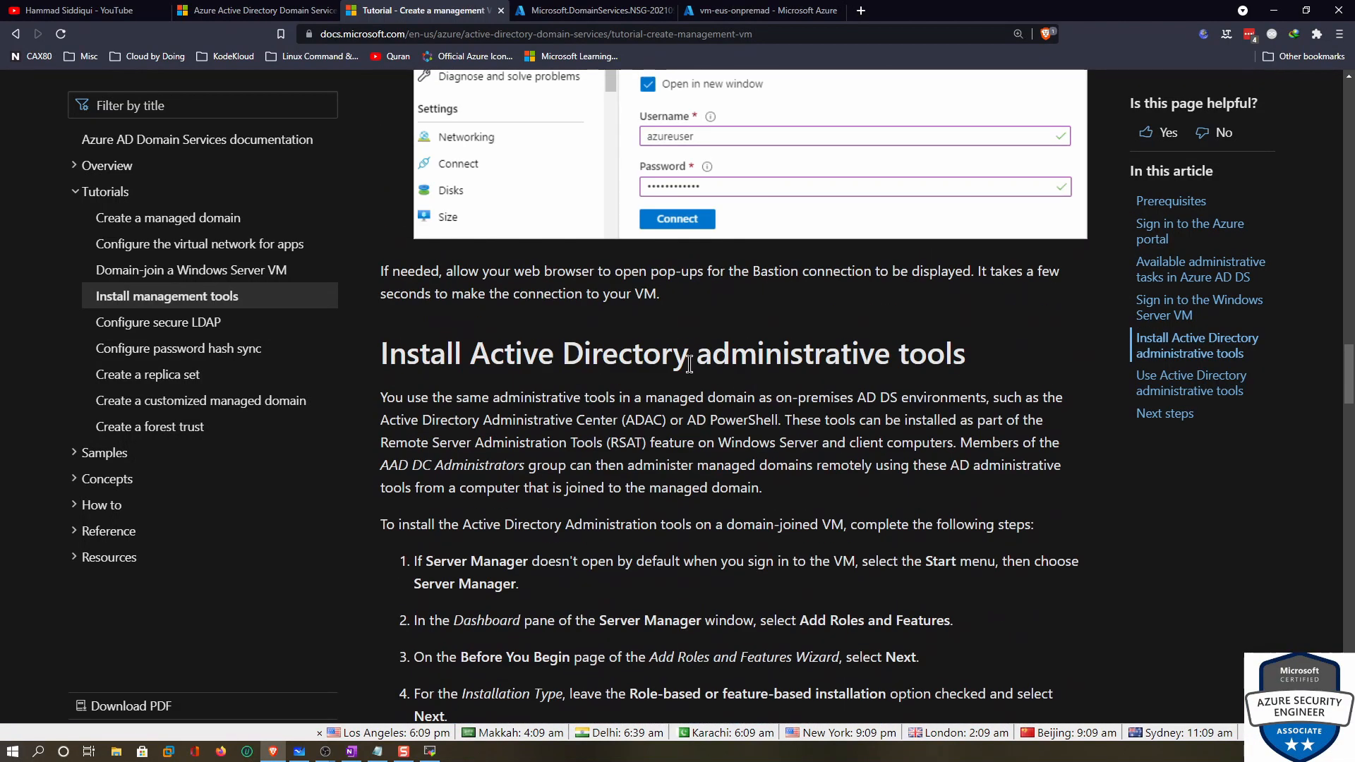
{"action": "left_click_drag", "start_coordinate": [660, 356], "coordinate": [825, 358]}
{"action": "scroll", "coordinate": [697, 476], "scroll_direction": "down", "scroll_amount": 1}
{"action": "scroll", "coordinate": [698, 485], "scroll_direction": "down", "scroll_amount": 20}
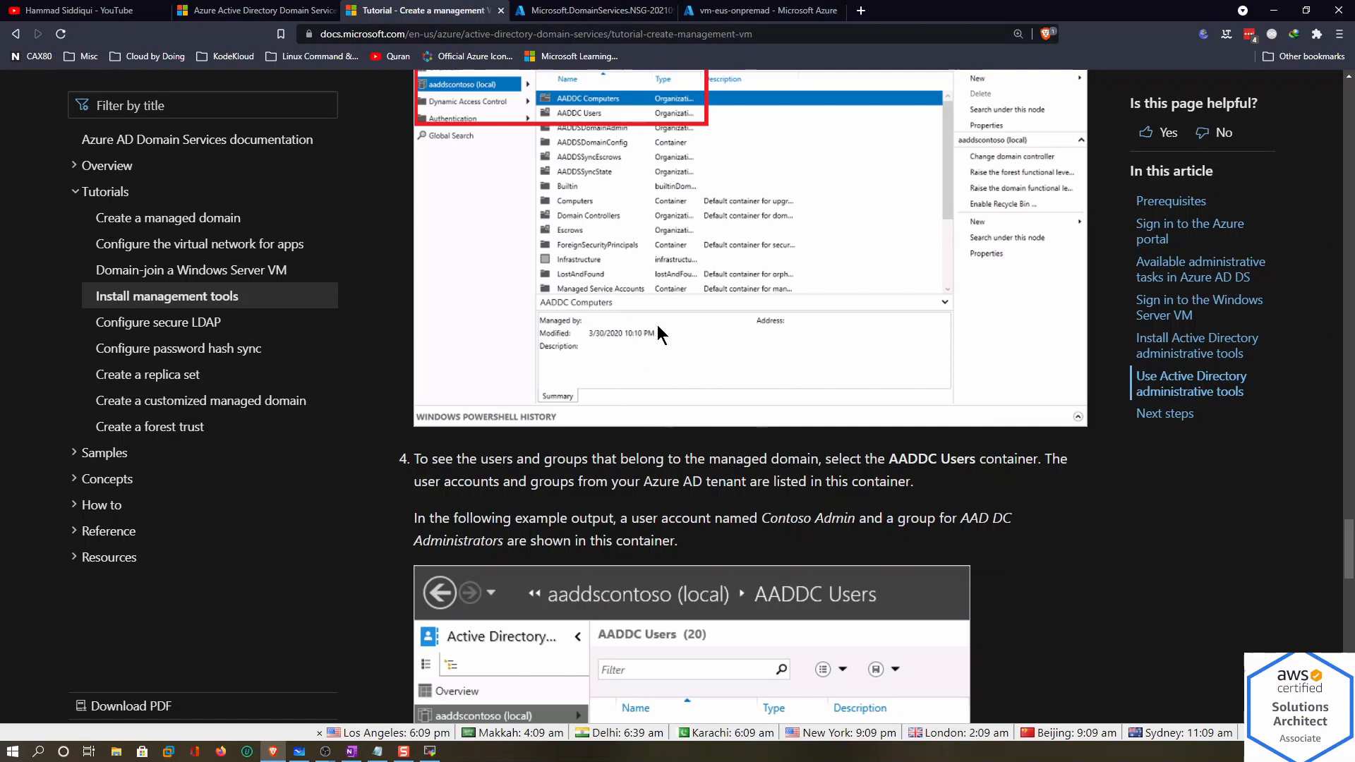
{"action": "scroll", "coordinate": [670, 353], "scroll_direction": "up", "scroll_amount": 5}
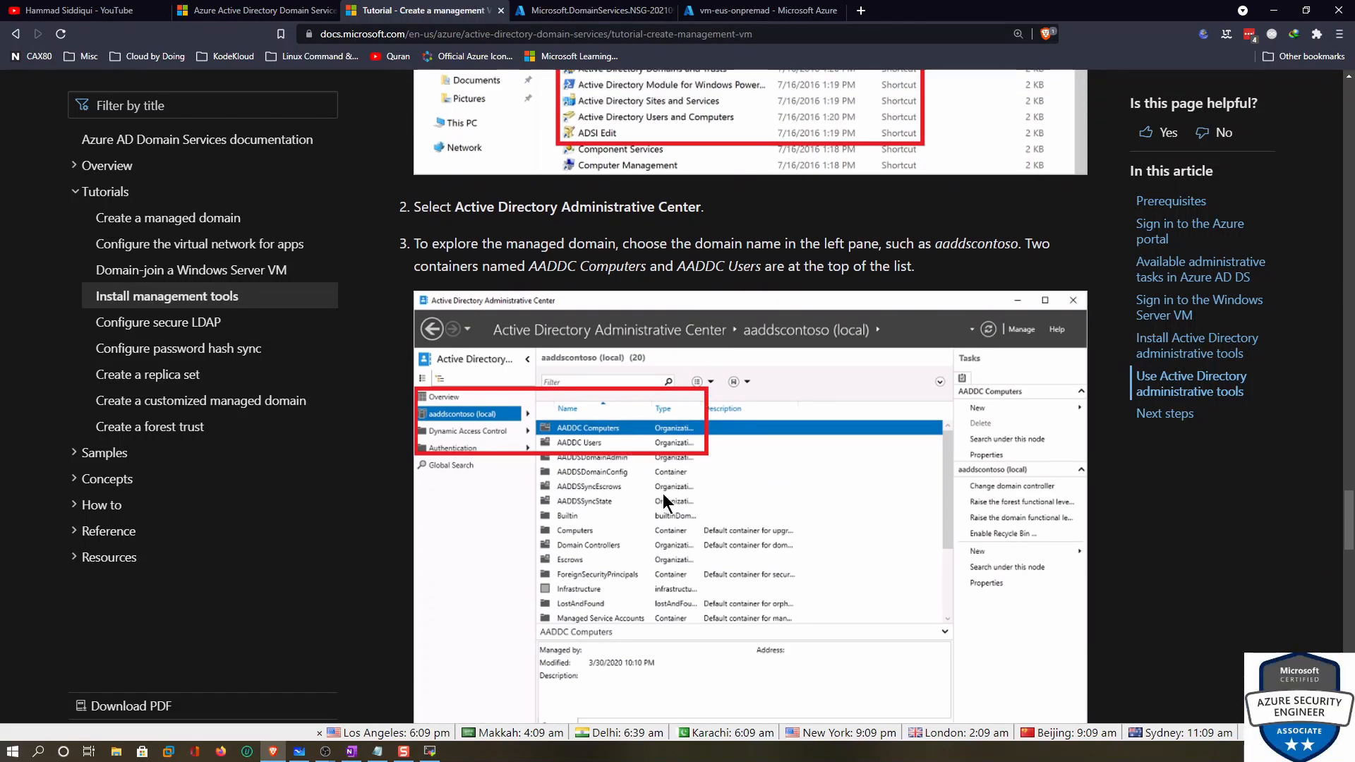
{"action": "scroll", "coordinate": [663, 493], "scroll_direction": "down", "scroll_amount": 15}
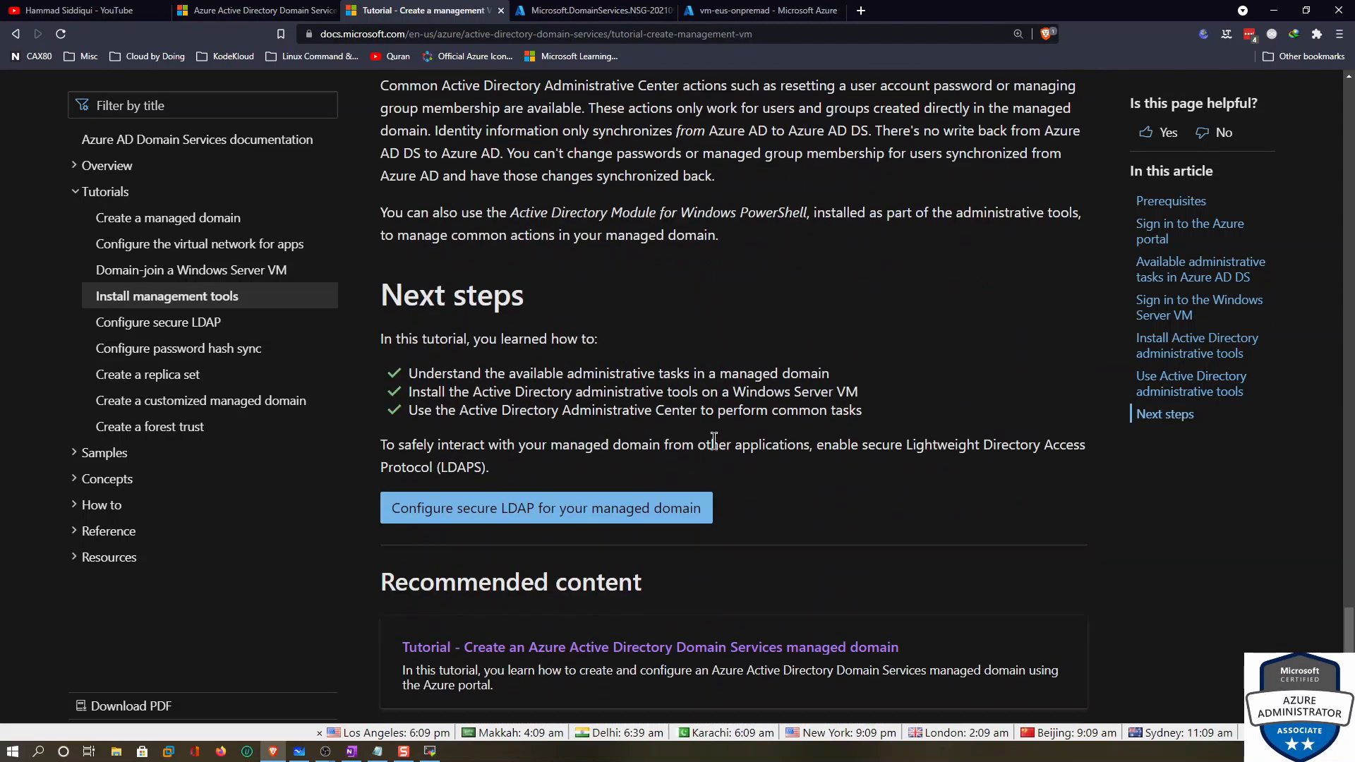
Open the Configure secure LDAP tutorial and read down to 'Test queries to the managed domain'
{"action": "left_click", "coordinate": [165, 325]}
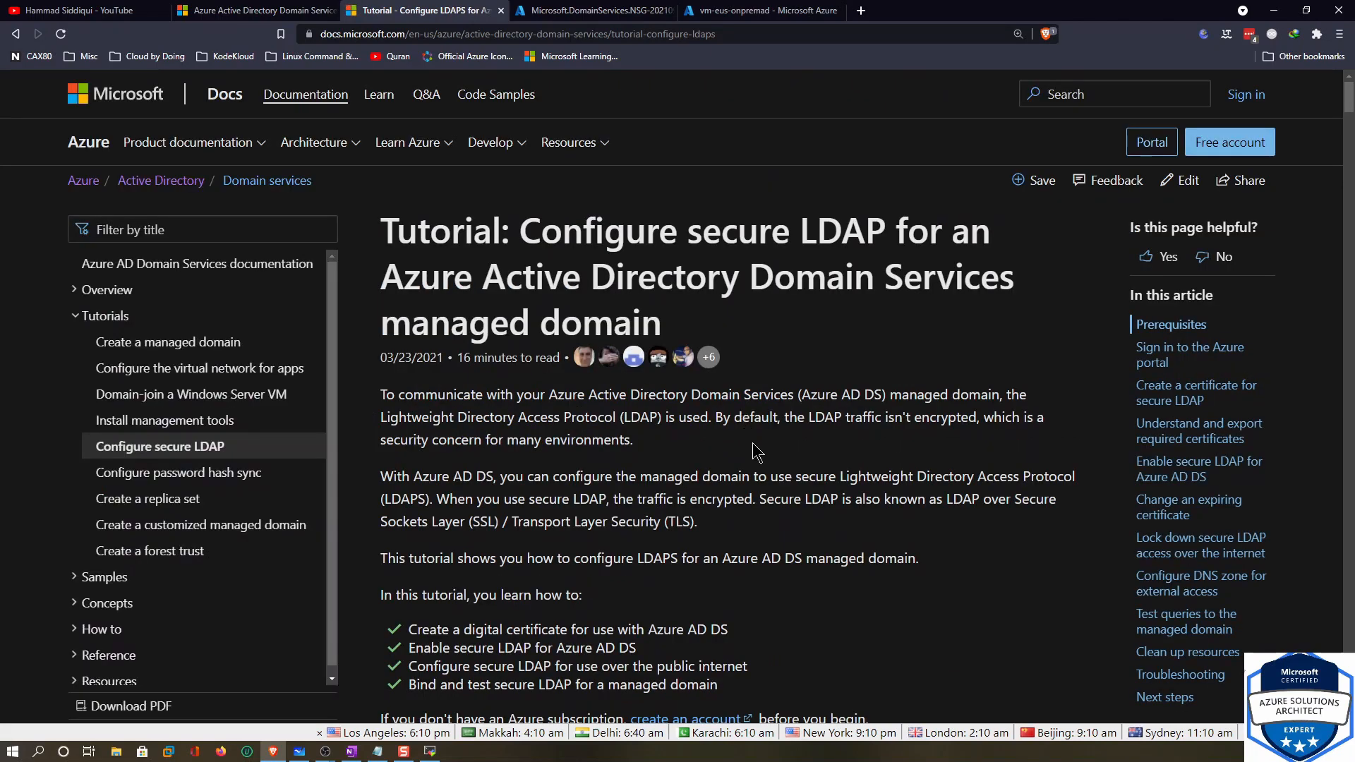
{"action": "scroll", "coordinate": [705, 512], "scroll_direction": "down", "scroll_amount": 5}
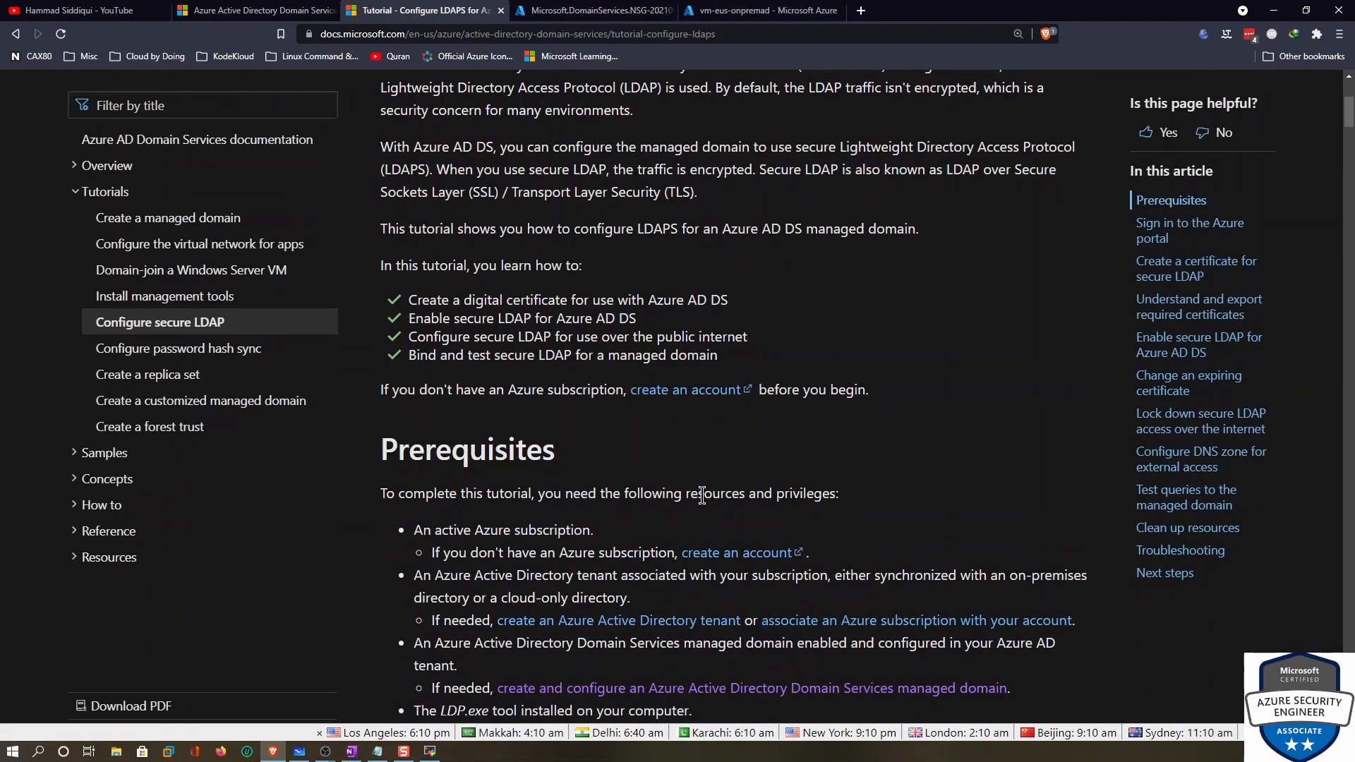
{"action": "scroll", "coordinate": [701, 494], "scroll_direction": "down", "scroll_amount": 20}
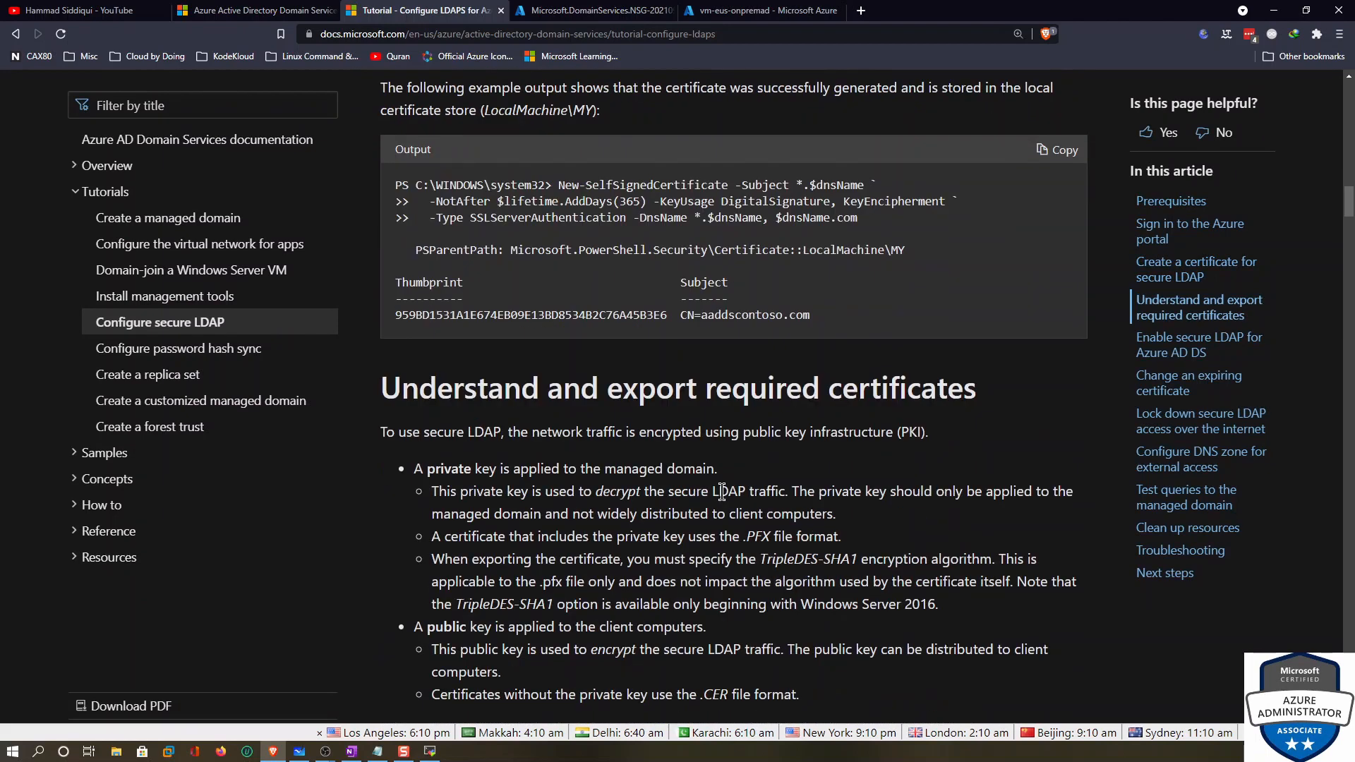
{"action": "scroll", "coordinate": [721, 492], "scroll_direction": "up", "scroll_amount": 5}
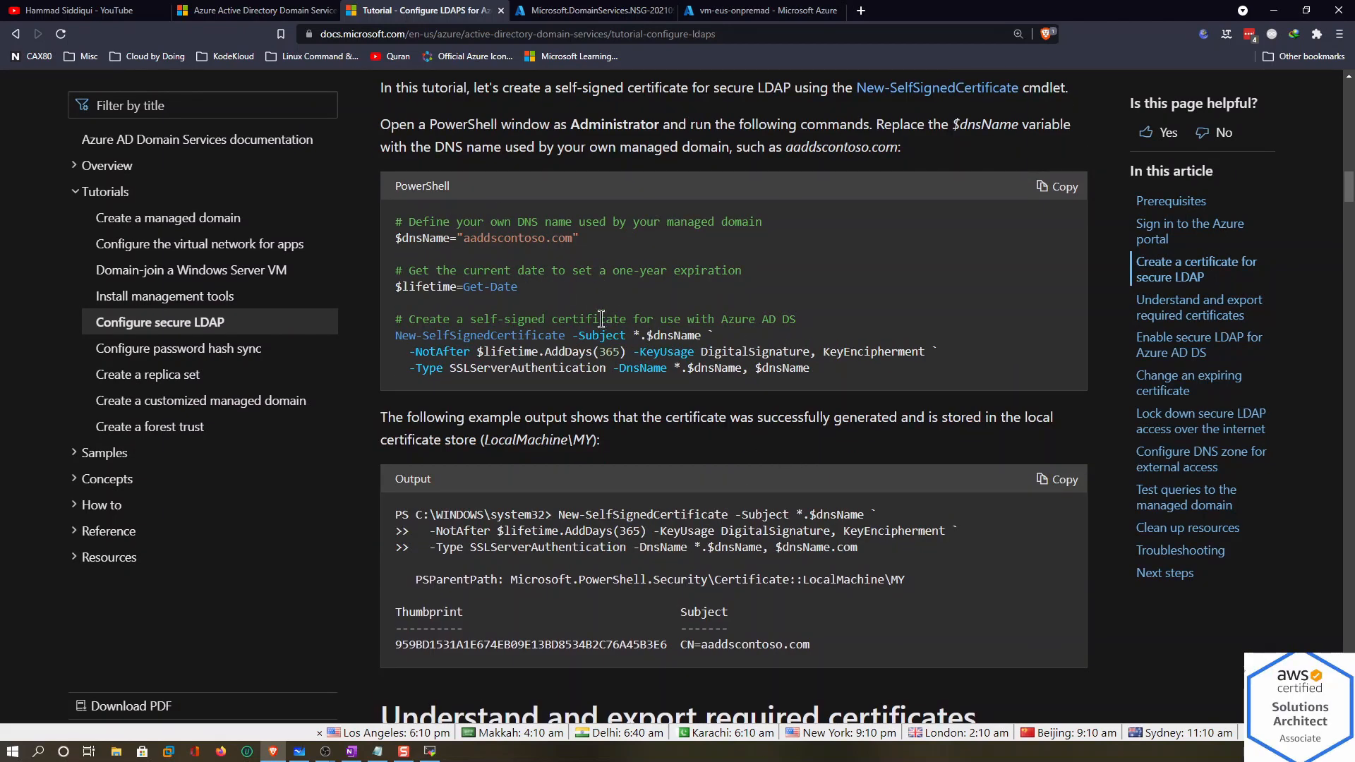
{"action": "scroll", "coordinate": [617, 351], "scroll_direction": "down", "scroll_amount": 15}
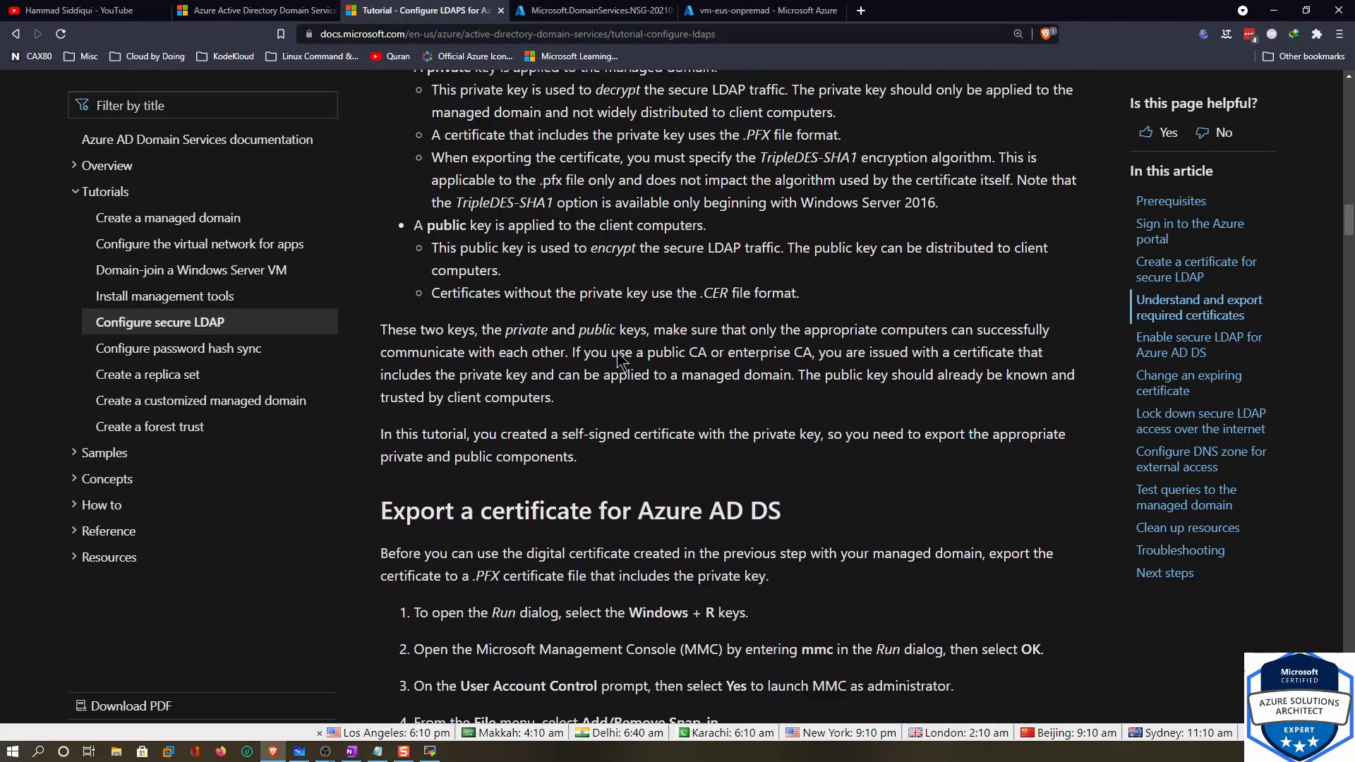
{"action": "scroll", "coordinate": [628, 352], "scroll_direction": "up", "scroll_amount": 10}
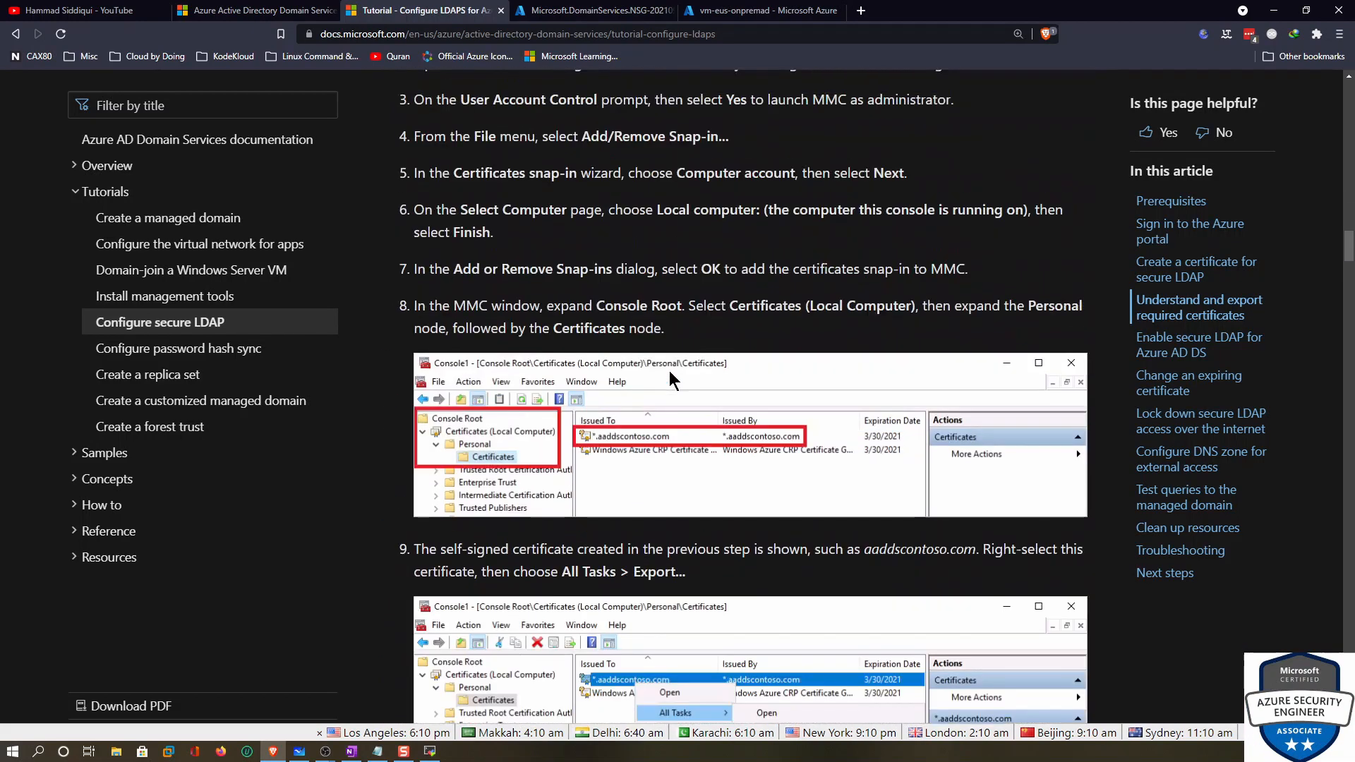
{"action": "scroll", "coordinate": [669, 370], "scroll_direction": "down", "scroll_amount": 14}
{"action": "scroll", "coordinate": [564, 370], "scroll_direction": "down", "scroll_amount": 10}
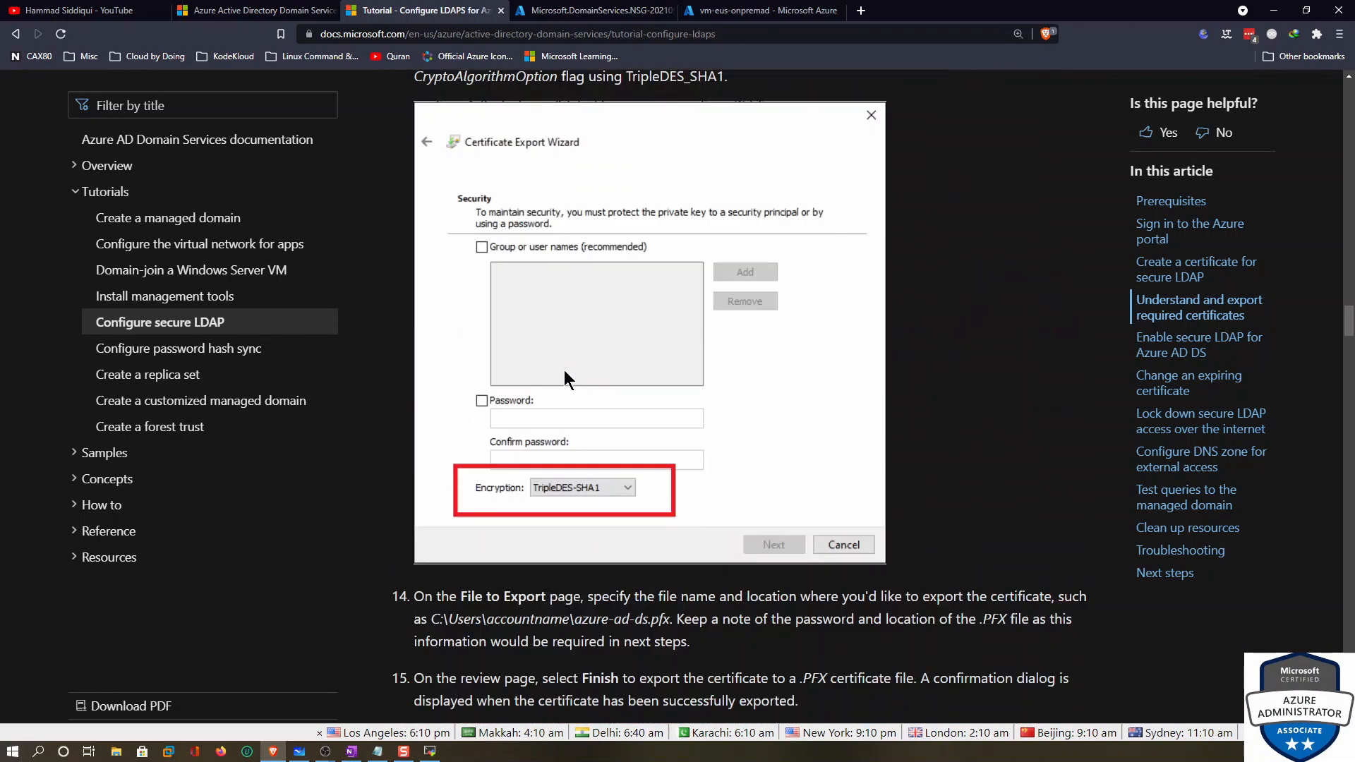
{"action": "scroll", "coordinate": [577, 374], "scroll_direction": "down", "scroll_amount": 15}
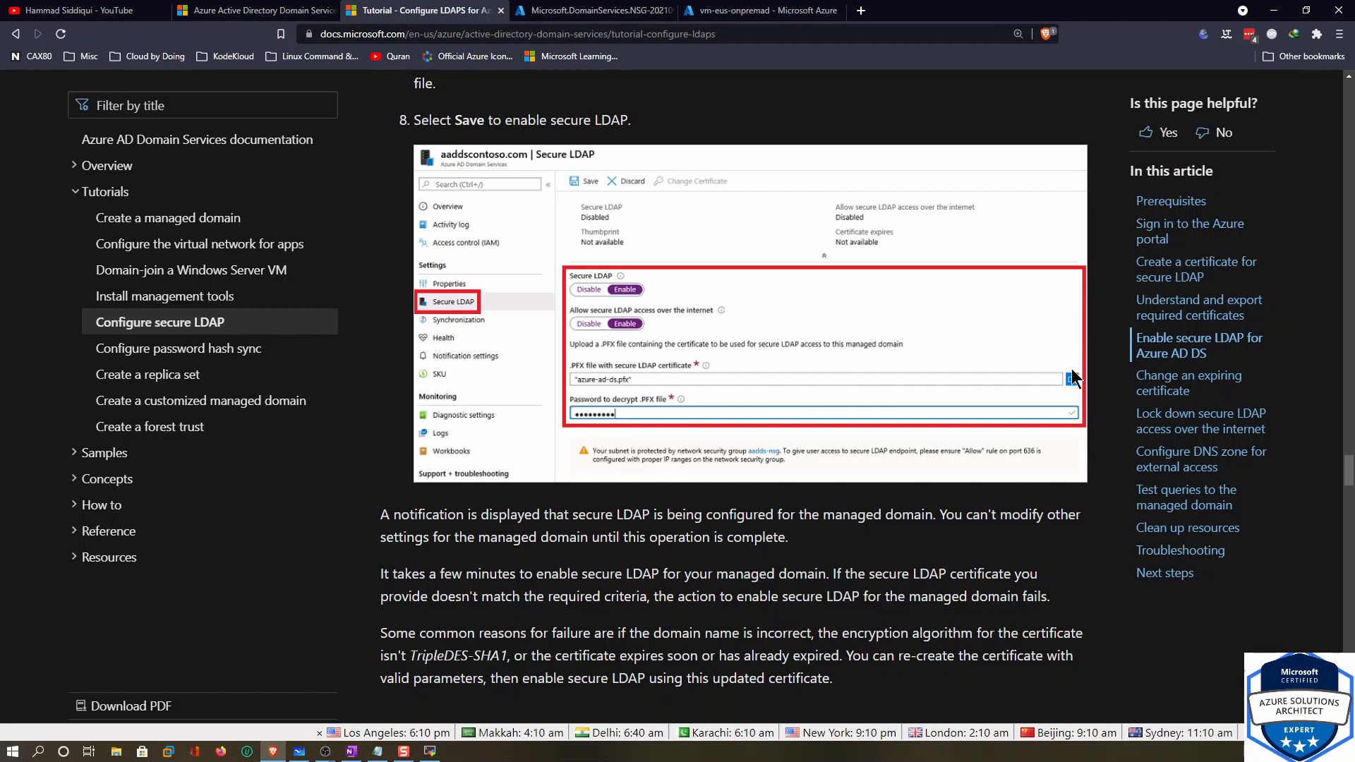
{"action": "scroll", "coordinate": [675, 438], "scroll_direction": "down", "scroll_amount": 8}
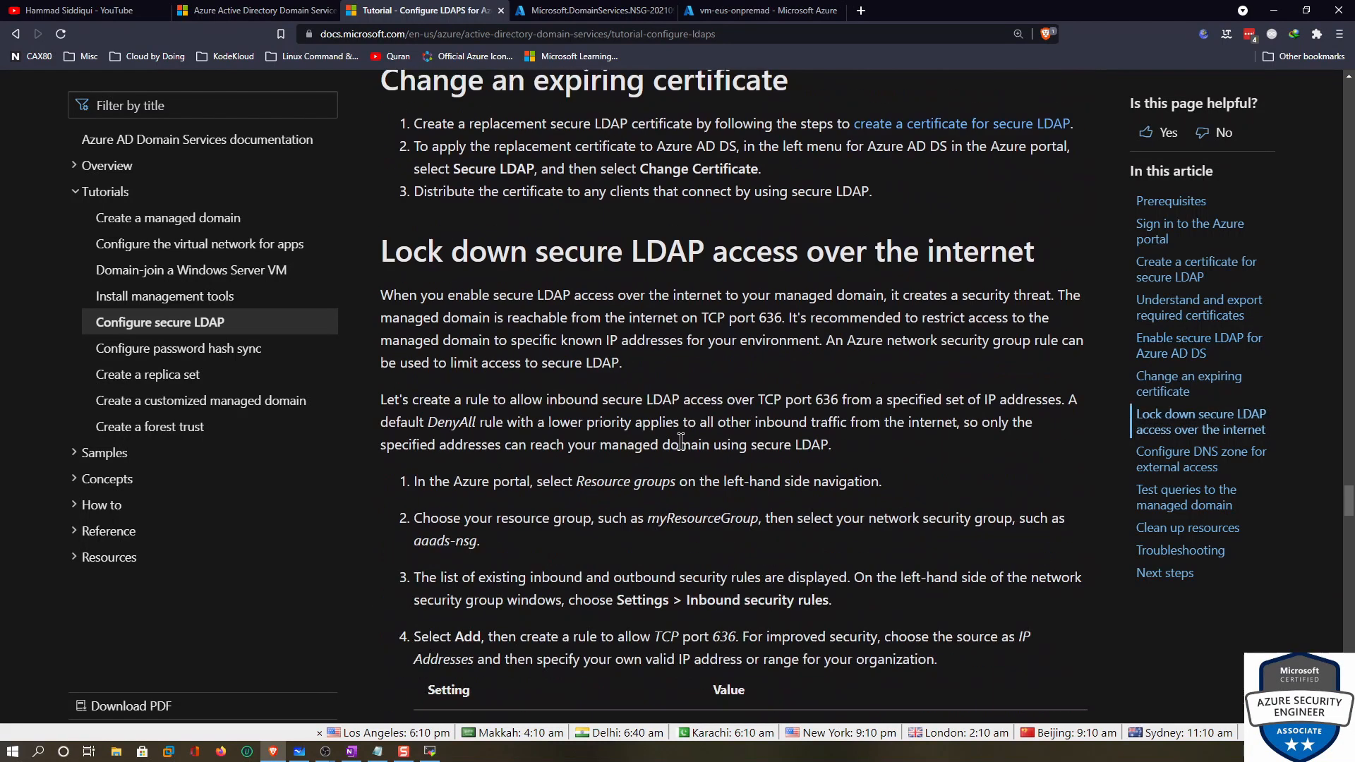
{"action": "scroll", "coordinate": [726, 300], "scroll_direction": "down", "scroll_amount": 10}
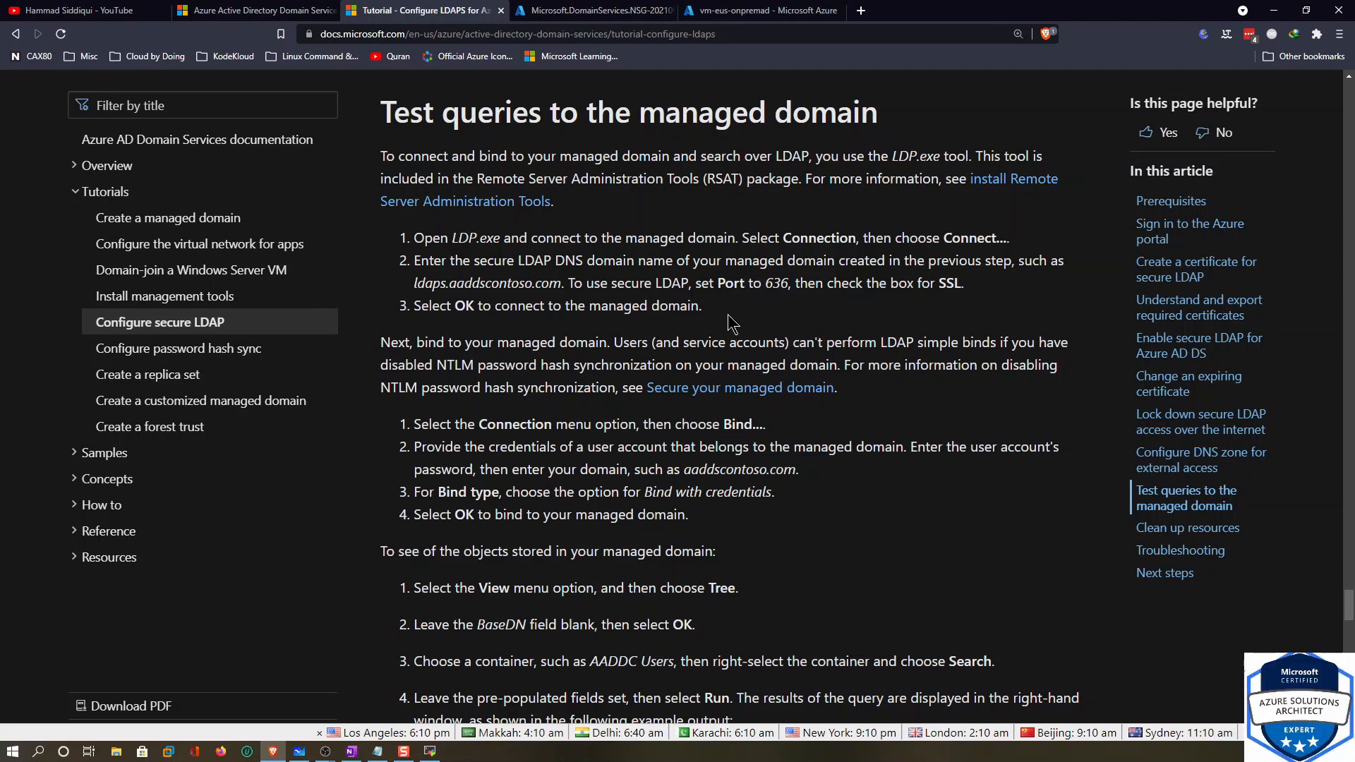
Open 'Configure password hash sync', scroll to the connectors screenshot, and expand 'How to'
{"action": "left_click", "coordinate": [235, 357]}
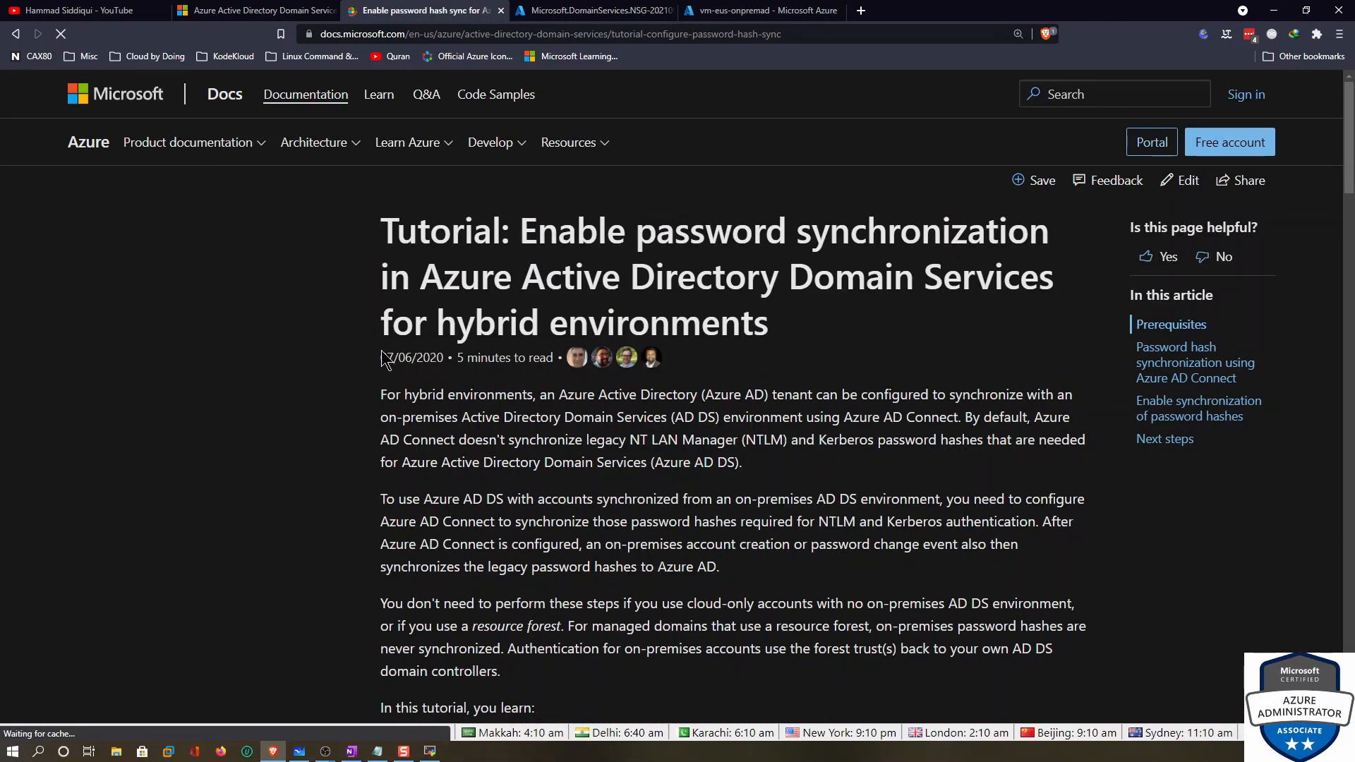
{"action": "scroll", "coordinate": [707, 400], "scroll_direction": "down", "scroll_amount": 15}
{"action": "scroll", "coordinate": [708, 400], "scroll_direction": "down", "scroll_amount": 13}
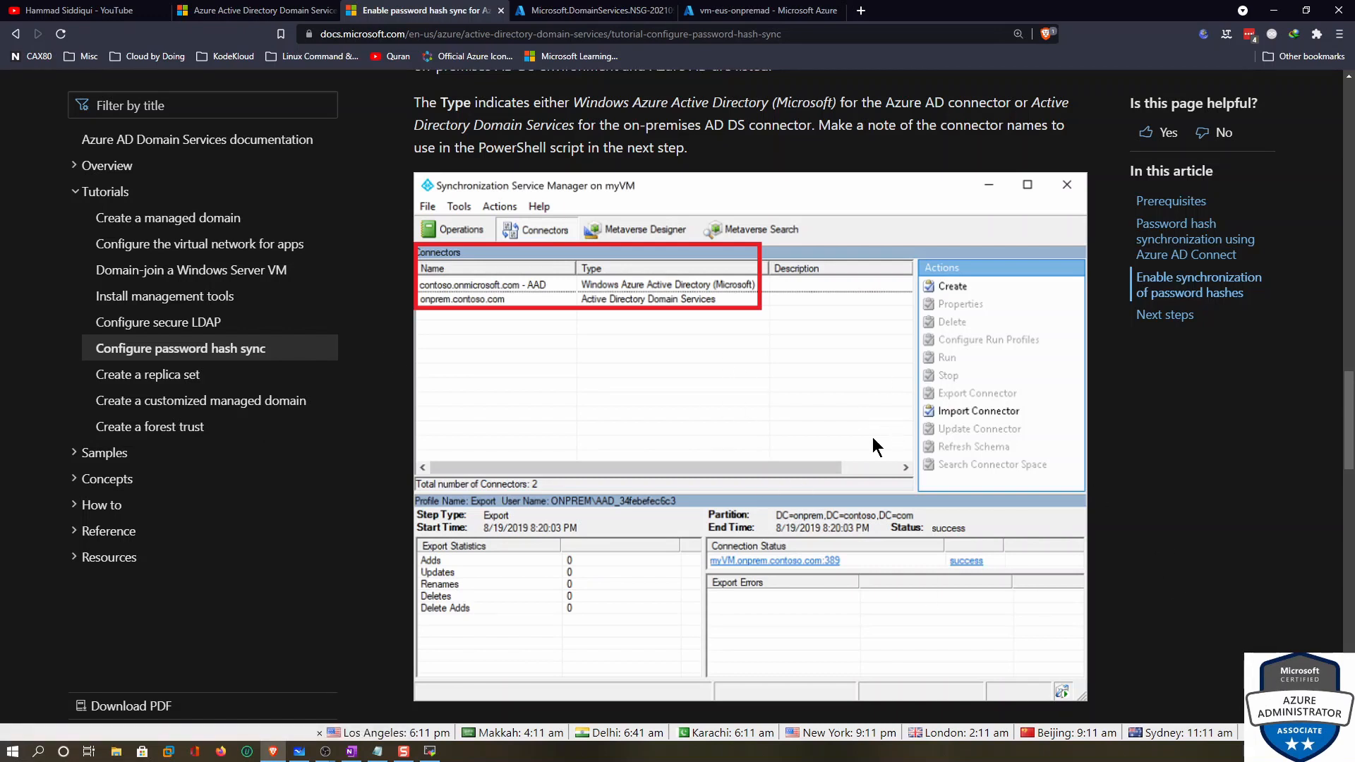
{"action": "left_click", "coordinate": [74, 512]}
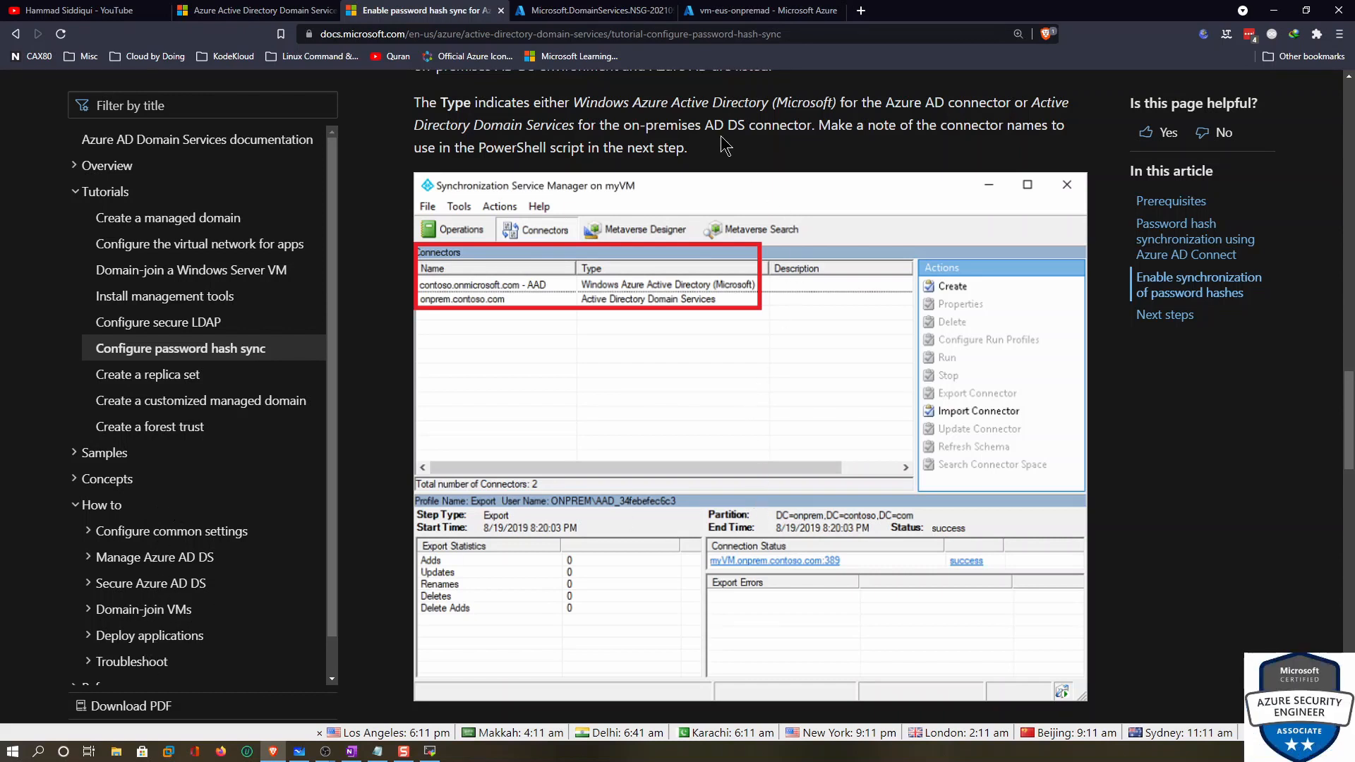
{"action": "left_click", "coordinate": [605, 11]}
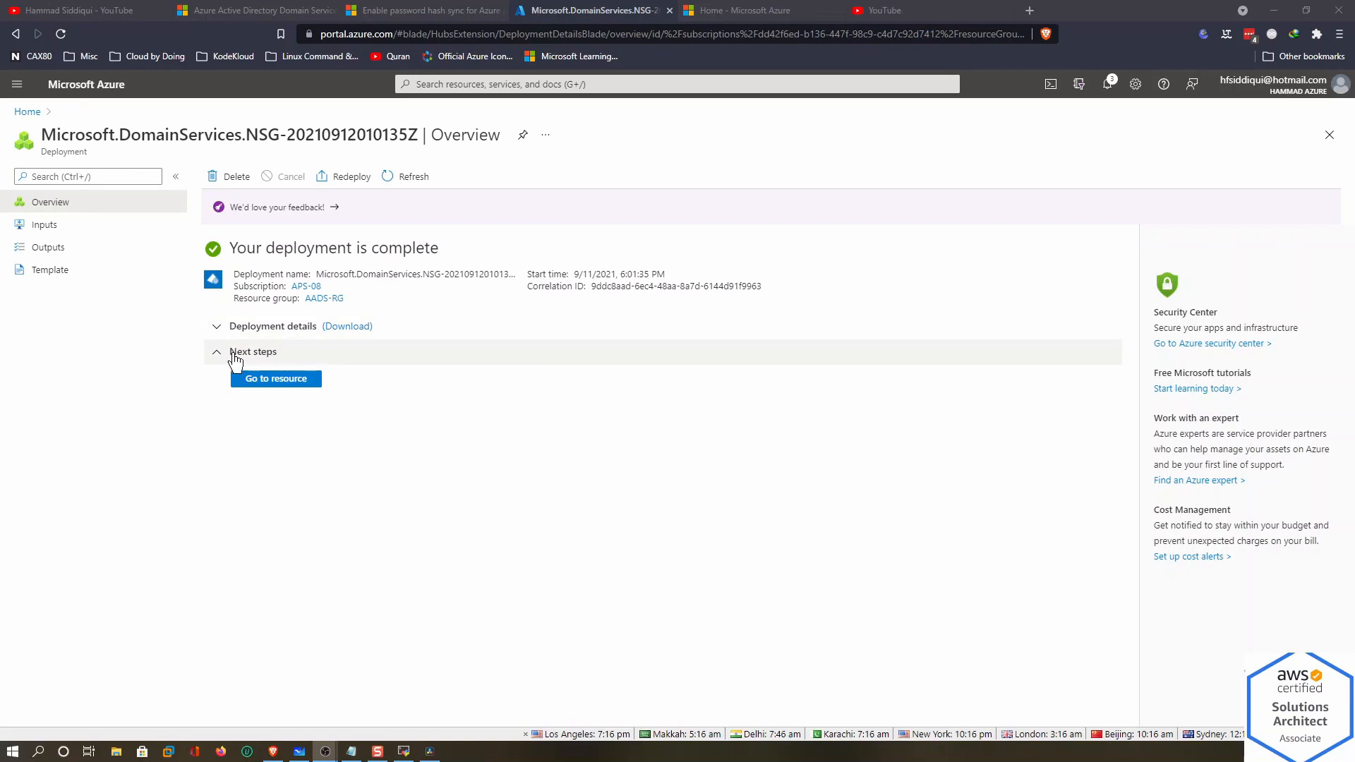
Inspect the deployed resources and the domain service's 58 minutes 50 seconds duration, then open the managed domain
{"action": "left_click", "coordinate": [217, 328]}
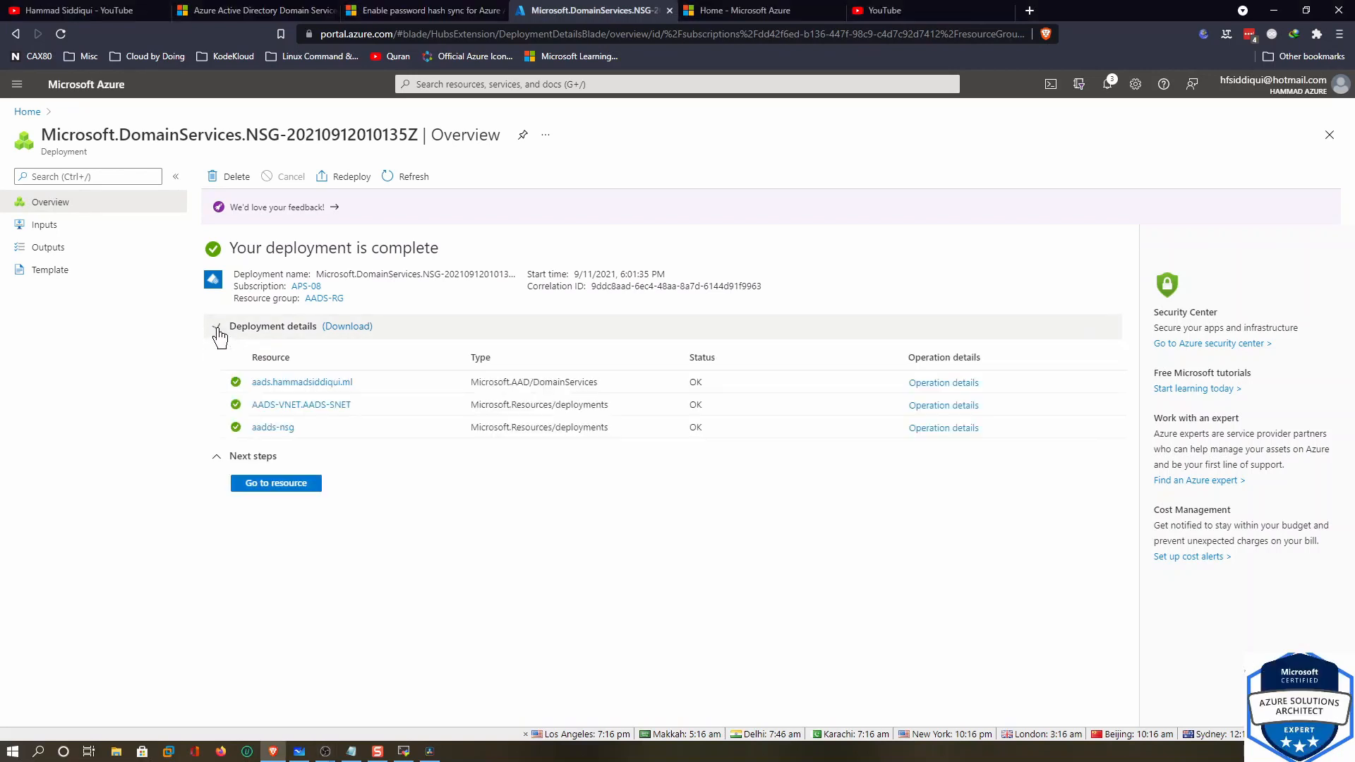
{"action": "left_click", "coordinate": [942, 383]}
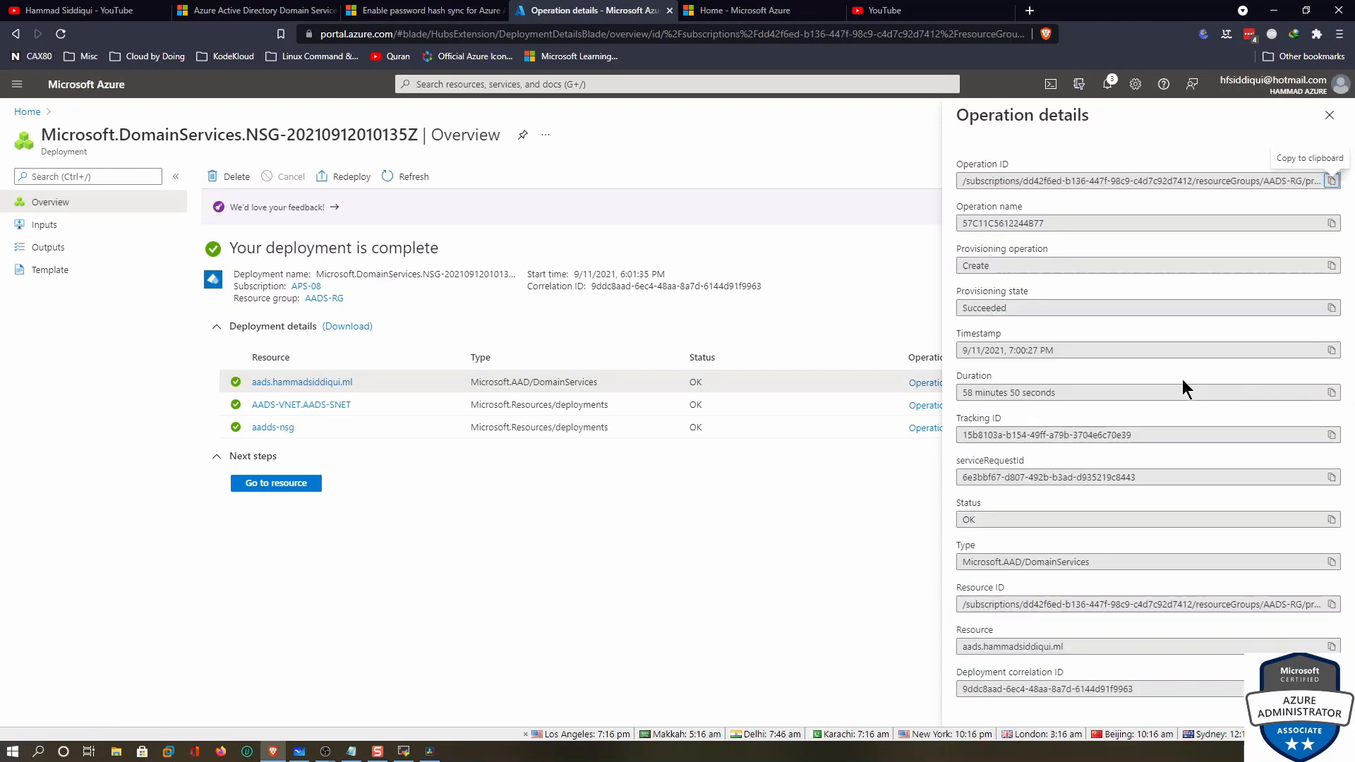
{"action": "left_click_drag", "start_coordinate": [1075, 393], "coordinate": [958, 409]}
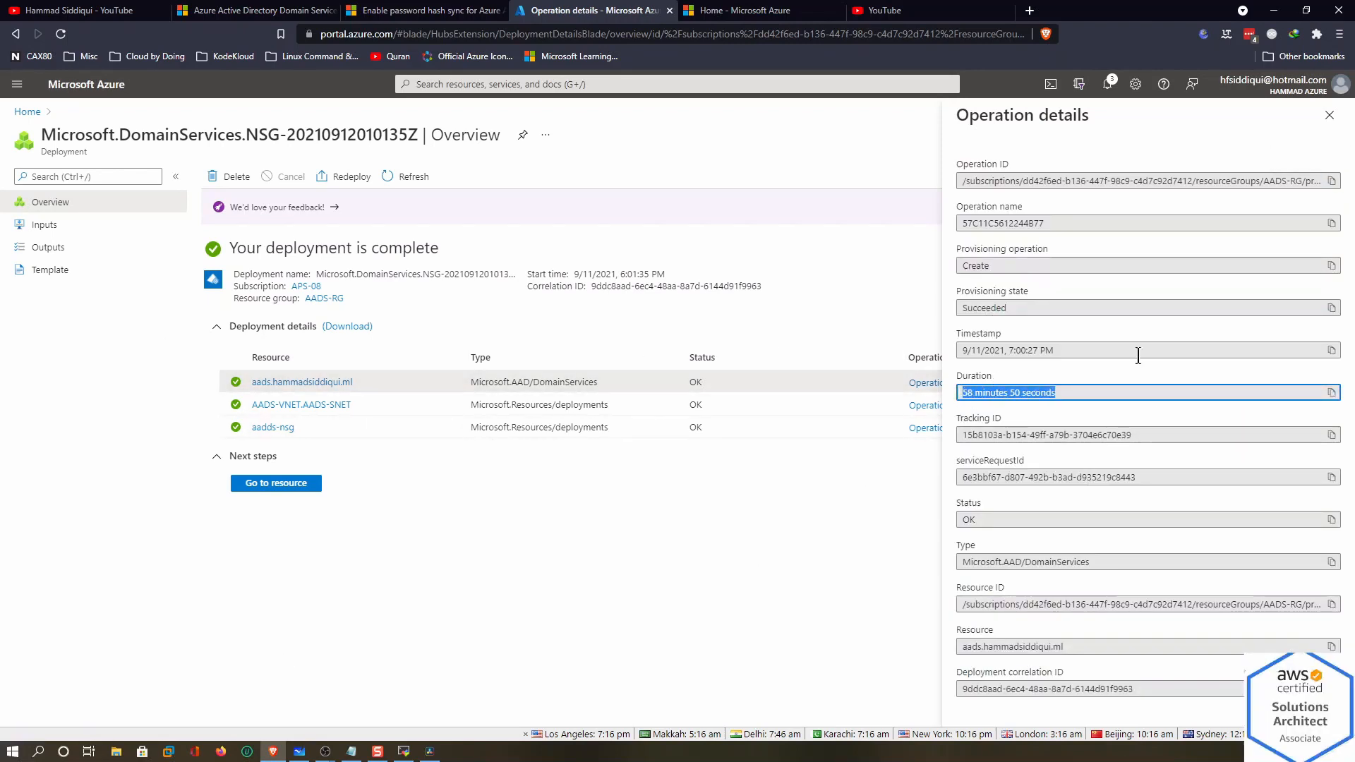
{"action": "left_click", "coordinate": [1329, 115]}
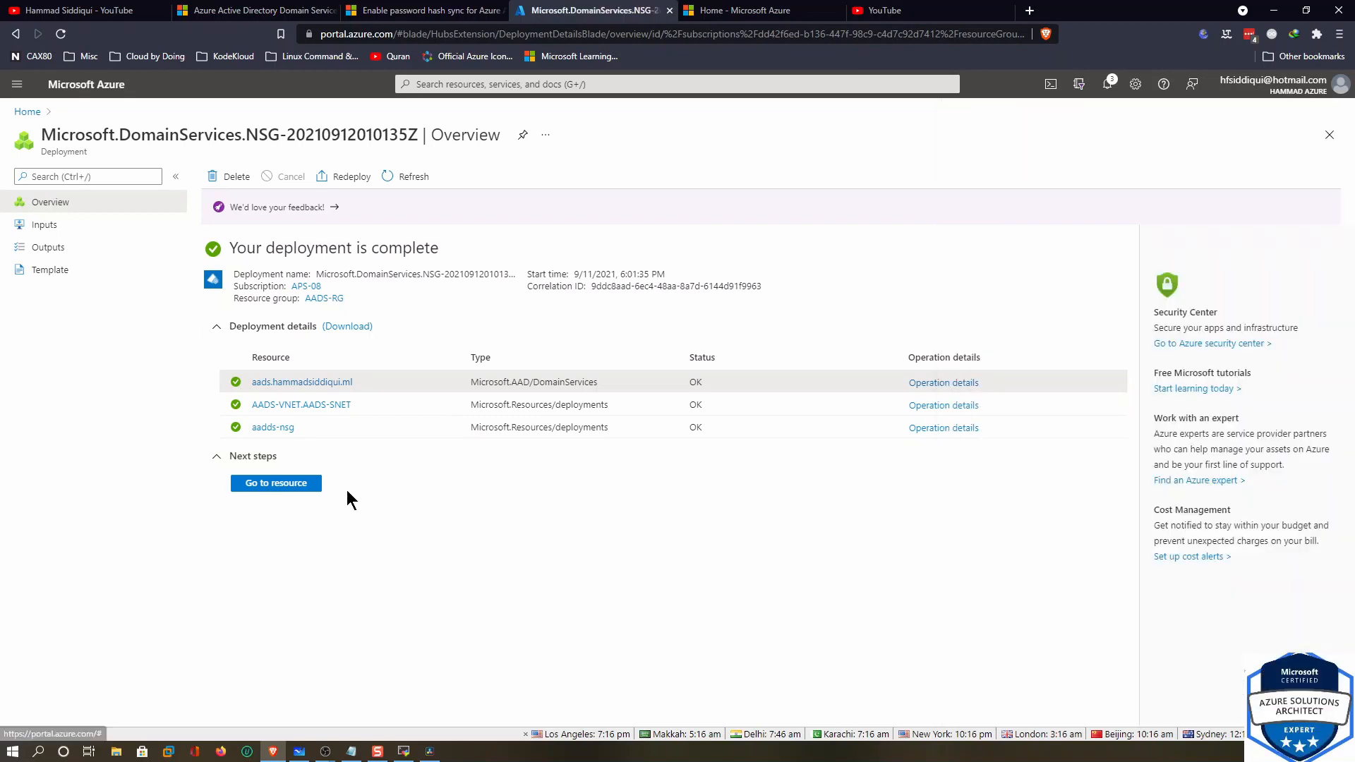
{"action": "left_click", "coordinate": [286, 485]}
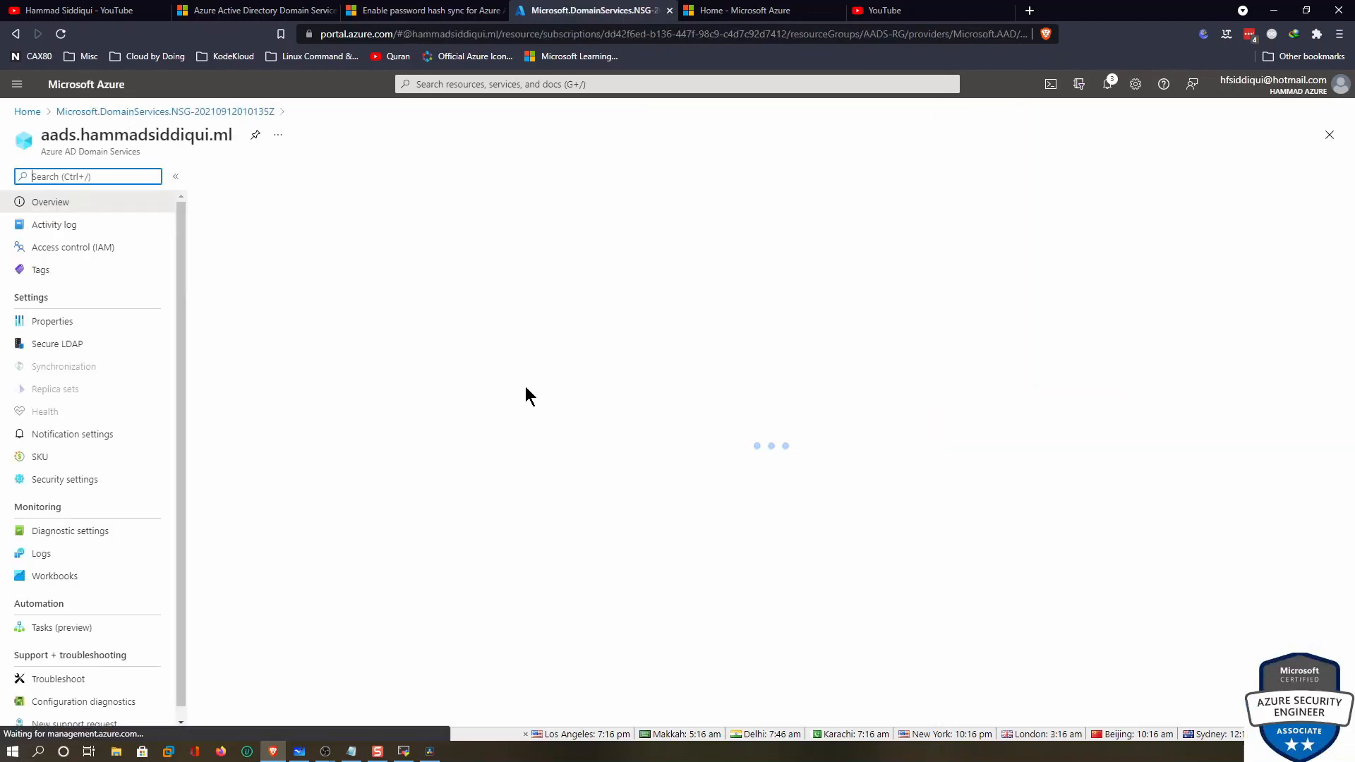
Point out the aads.hammadsiddiqui.ml name and Deploying status, refresh, and reread the provisioning warning
{"action": "left_click_drag", "start_coordinate": [49, 134], "coordinate": [233, 138]}
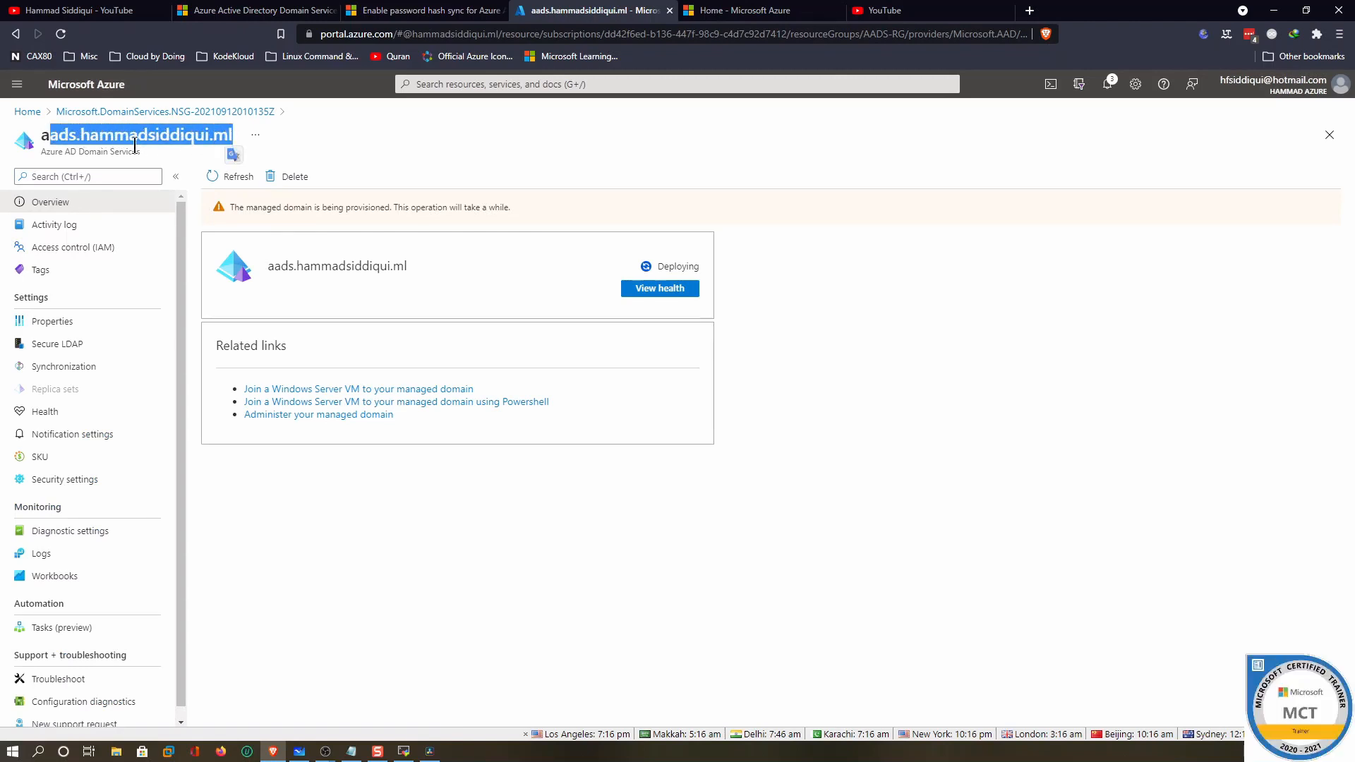
{"action": "left_click", "coordinate": [43, 141]}
{"action": "left_click_drag", "start_coordinate": [43, 135], "coordinate": [212, 138]}
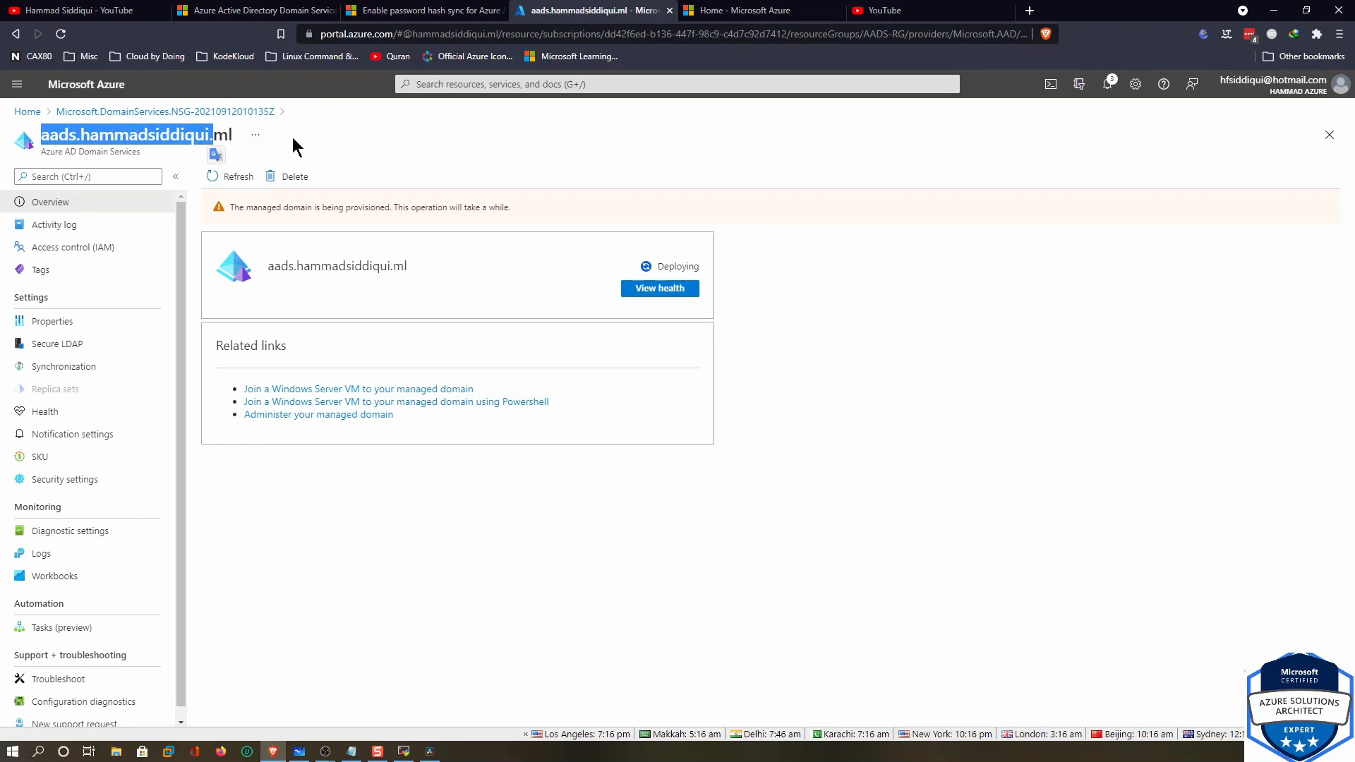
{"action": "left_click_drag", "start_coordinate": [656, 264], "coordinate": [689, 270]}
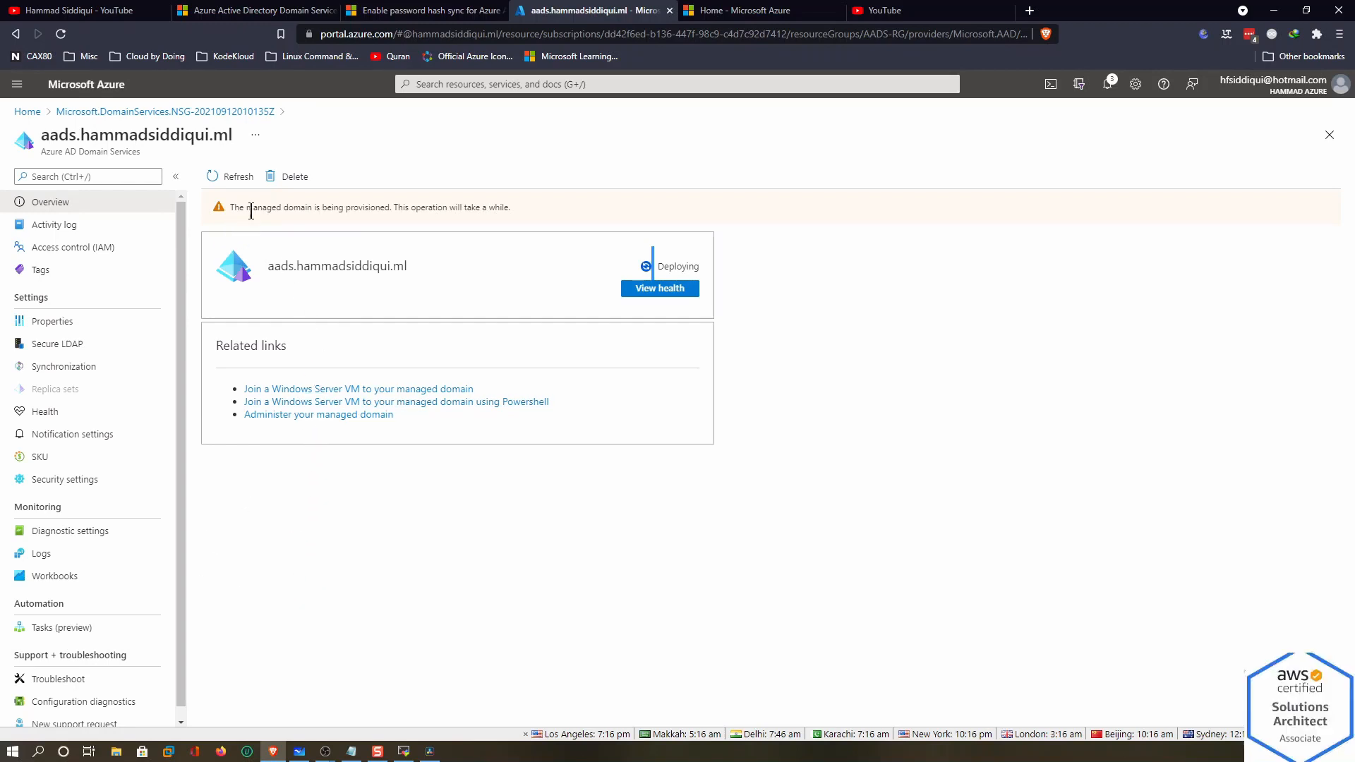
{"action": "left_click", "coordinate": [417, 213]}
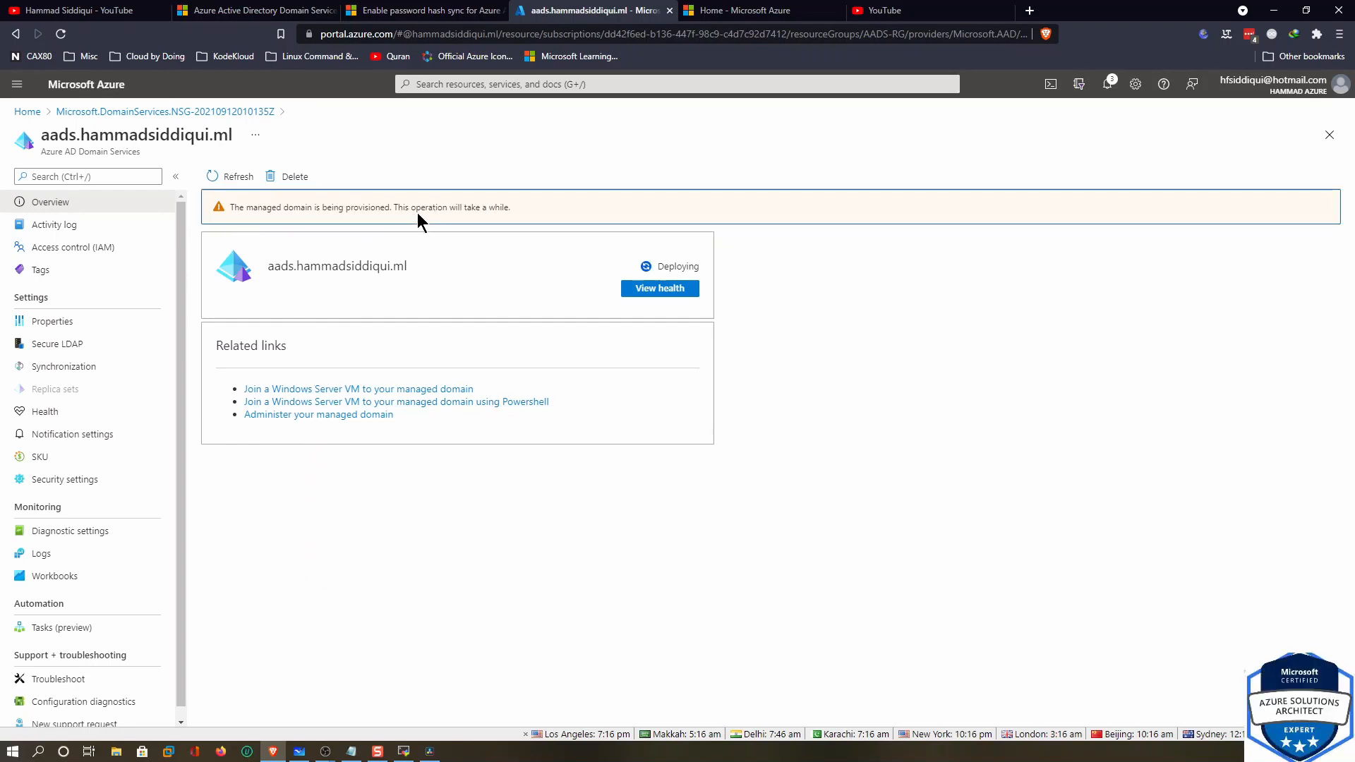
{"action": "left_click_drag", "start_coordinate": [511, 209], "coordinate": [436, 209]}
{"action": "left_click", "coordinate": [525, 217]}
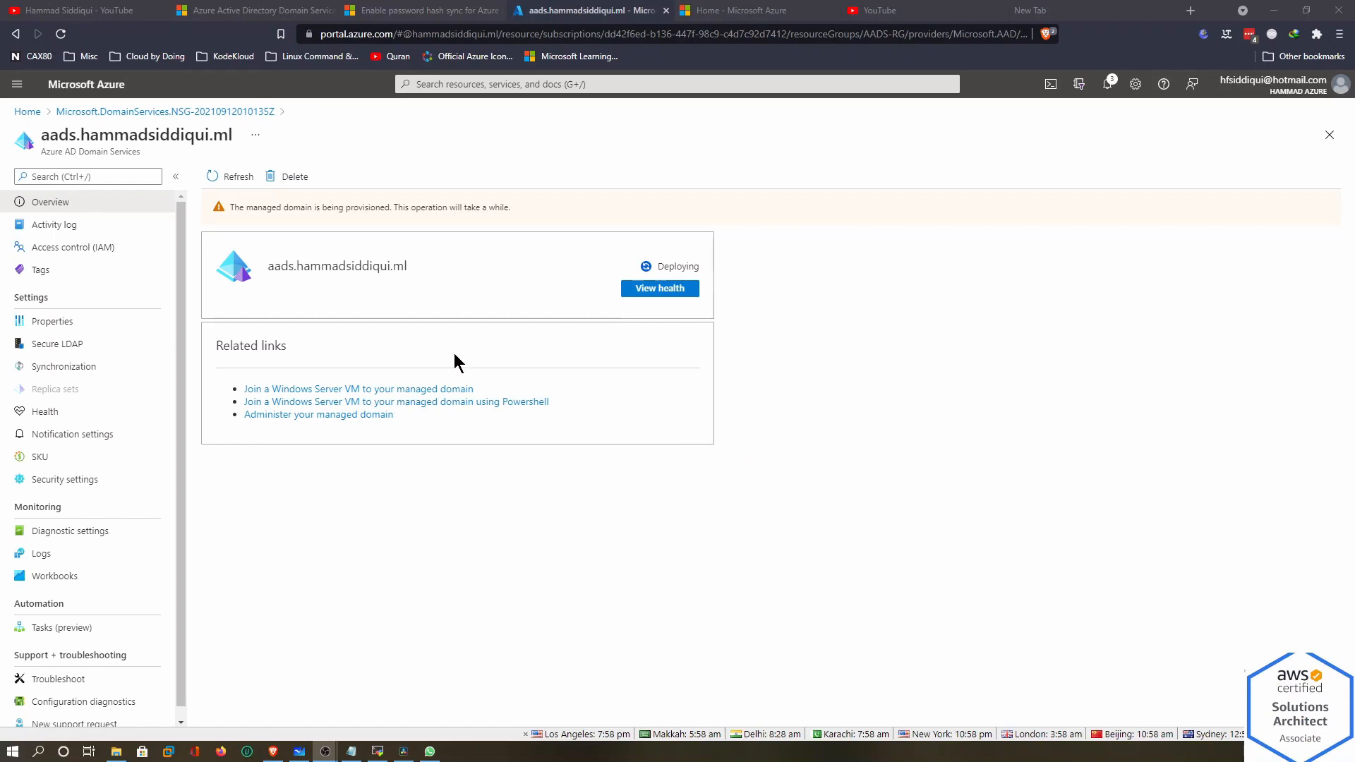
{"action": "left_click", "coordinate": [226, 184]}
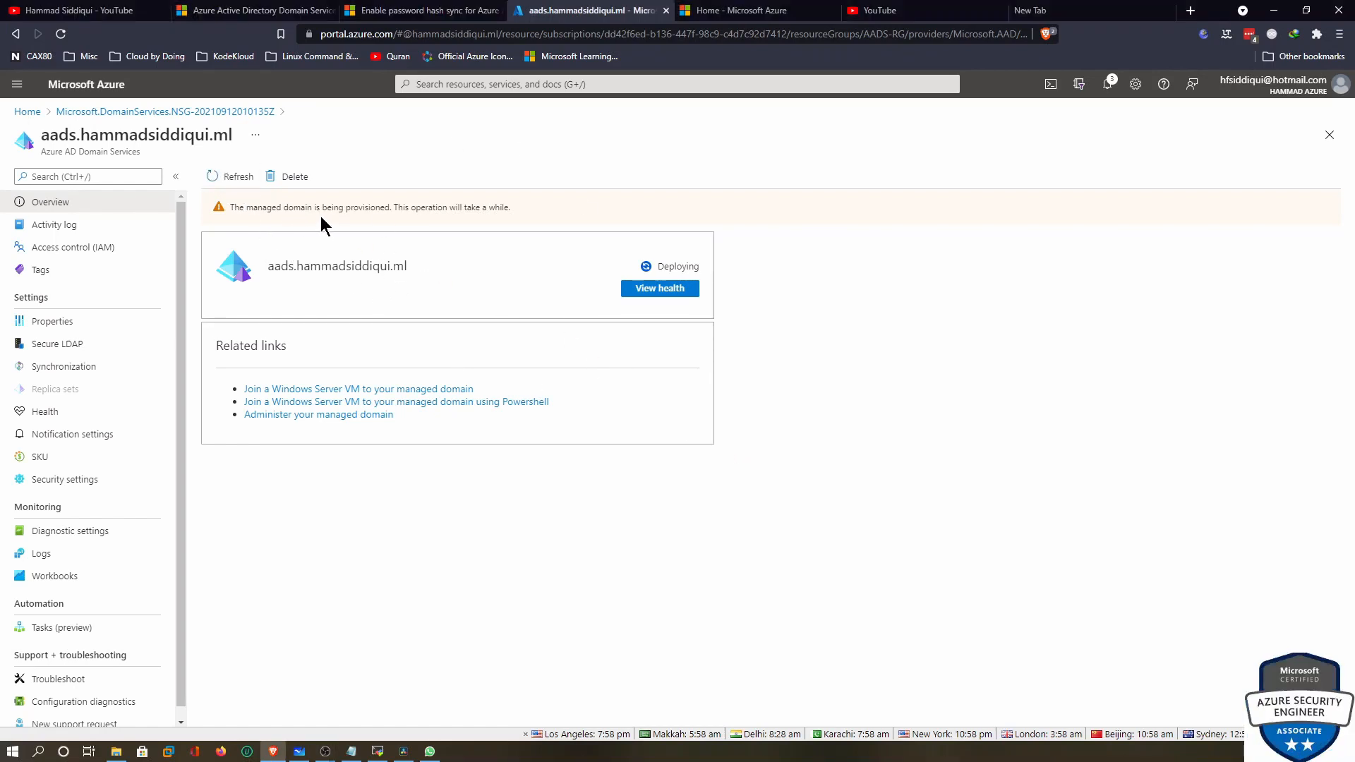
{"action": "left_click_drag", "start_coordinate": [252, 211], "coordinate": [445, 213]}
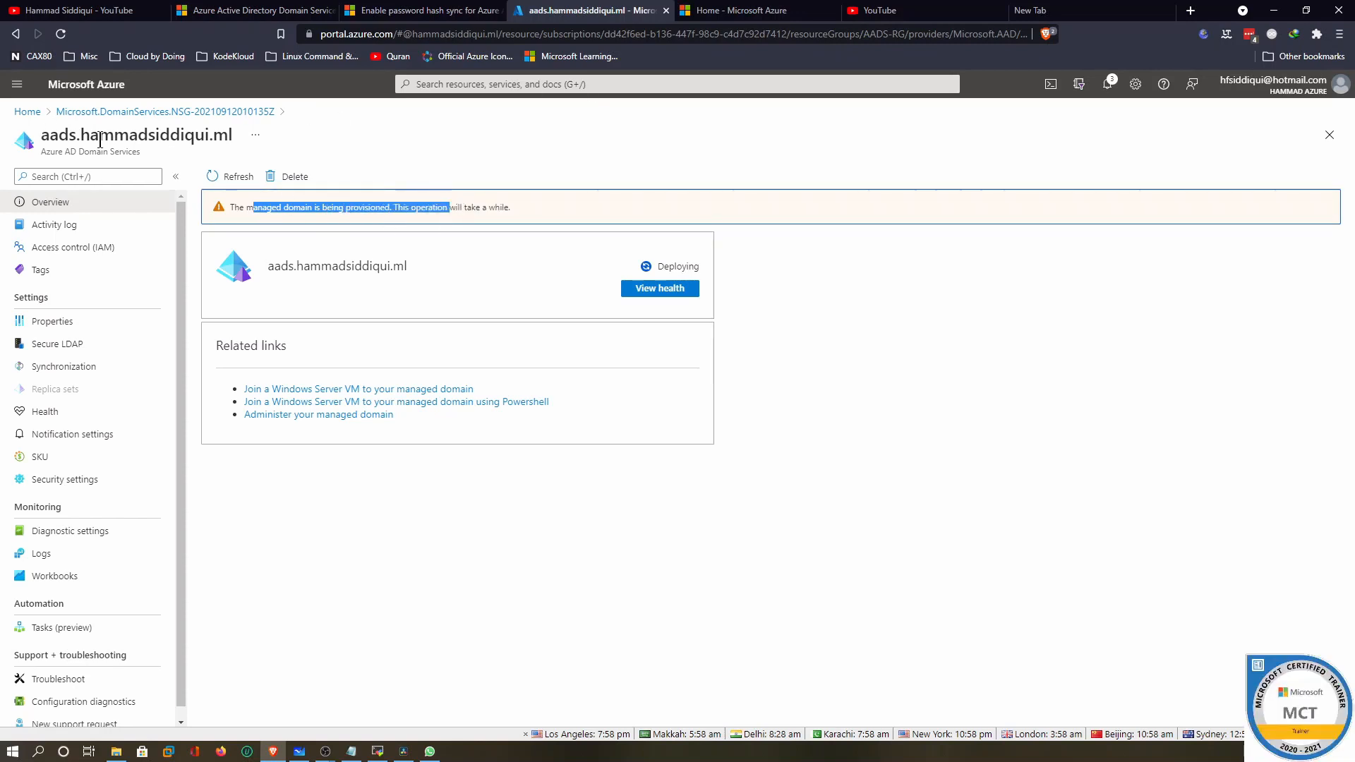
Open the Azure portal Home breadcrumb in a new tab, then return to the Docs tab
{"action": "right_click", "coordinate": [30, 117]}
{"action": "left_click", "coordinate": [53, 124]}
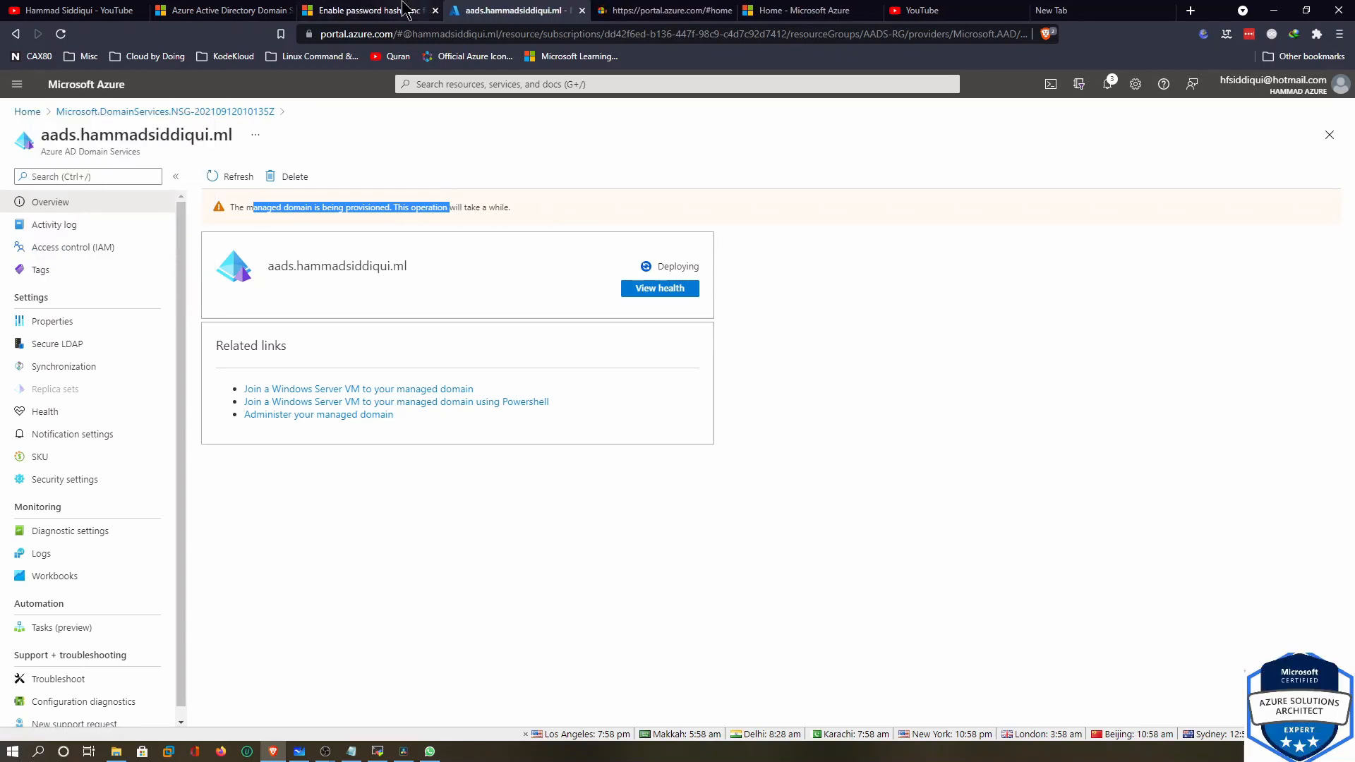
{"action": "left_click", "coordinate": [256, 10]}
{"action": "scroll", "coordinate": [385, 258], "scroll_direction": "up", "scroll_amount": 10}
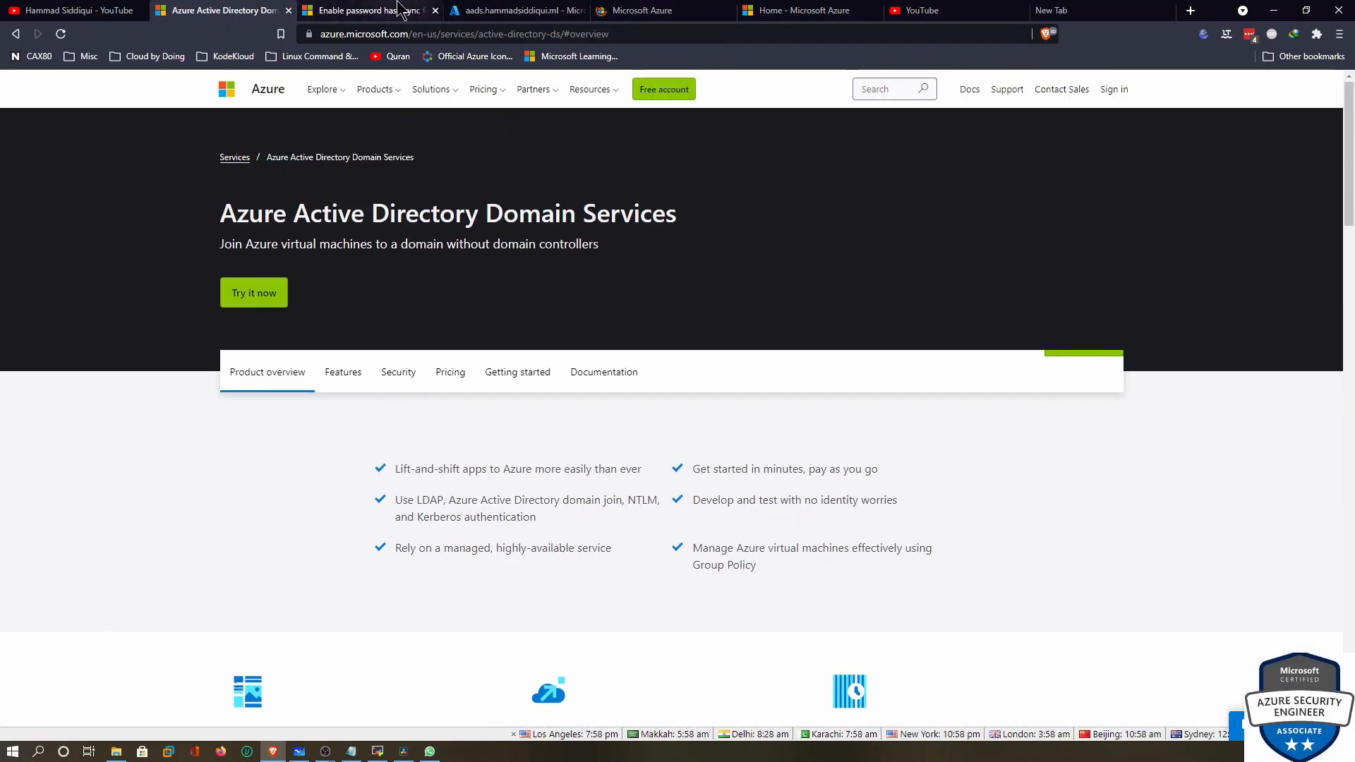
{"action": "left_click", "coordinate": [400, 10]}
Open the 'Install management tools' tutorial, highlight its title, and return to the managed domain
{"action": "left_click", "coordinate": [177, 305]}
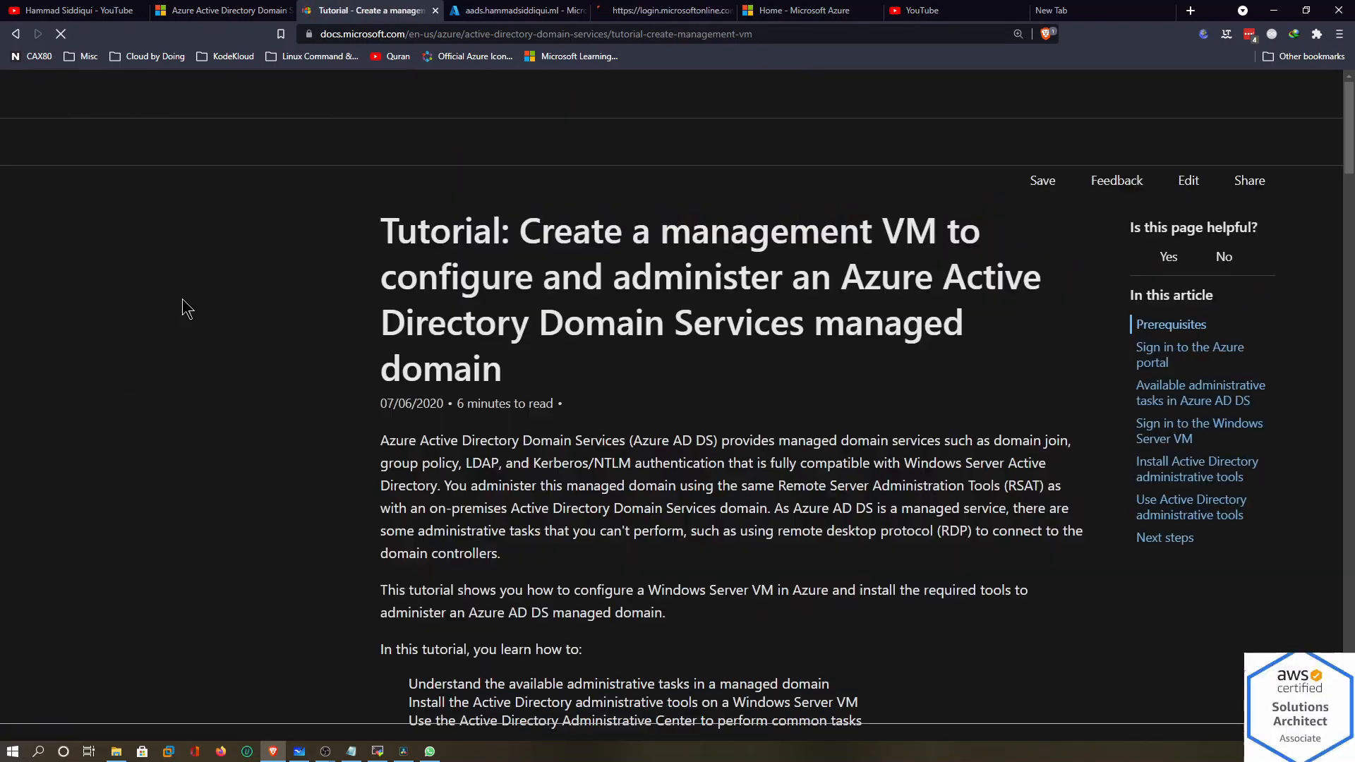
{"action": "left_click_drag", "start_coordinate": [710, 234], "coordinate": [887, 228]}
{"action": "left_click_drag", "start_coordinate": [534, 277], "coordinate": [799, 270]}
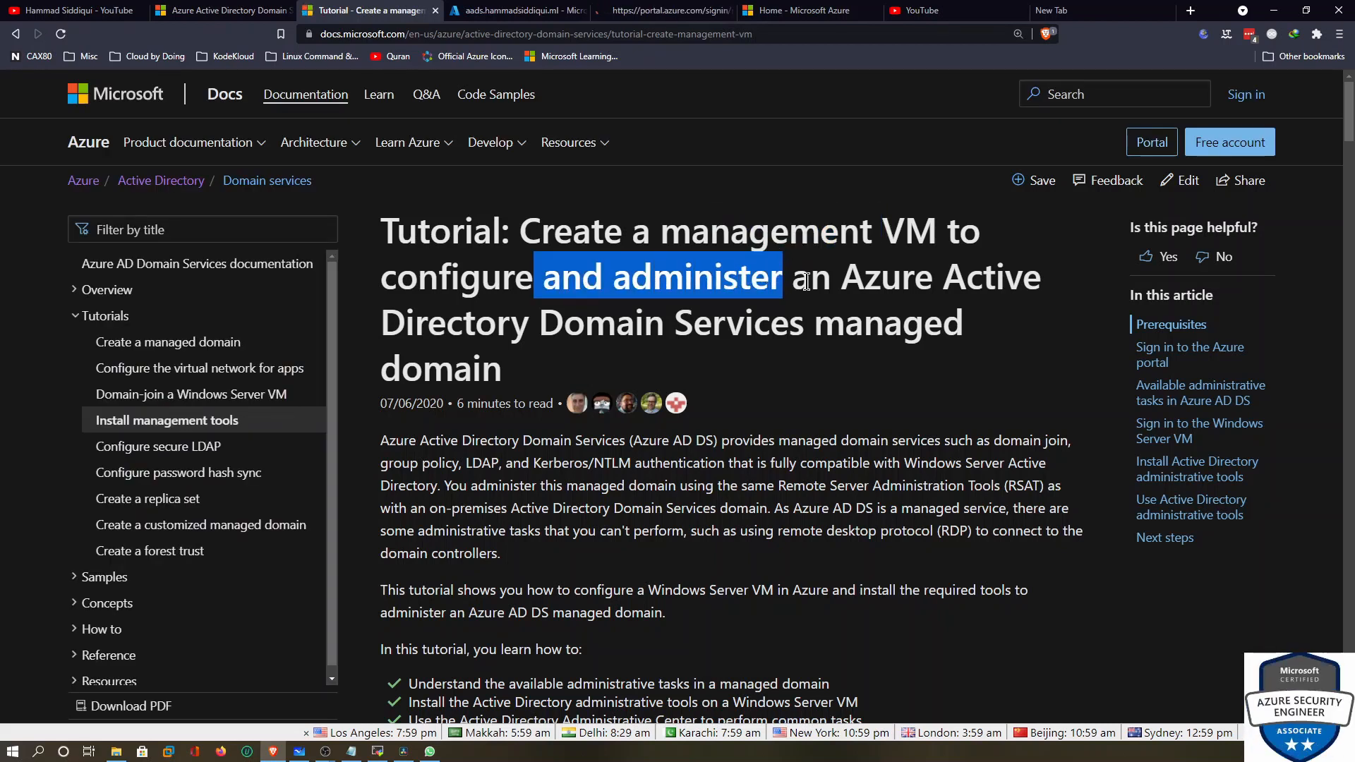
{"action": "left_click_drag", "start_coordinate": [894, 278], "coordinate": [1009, 279]}
{"action": "left_click_drag", "start_coordinate": [586, 323], "coordinate": [823, 324]}
{"action": "left_click", "coordinate": [529, 12]}
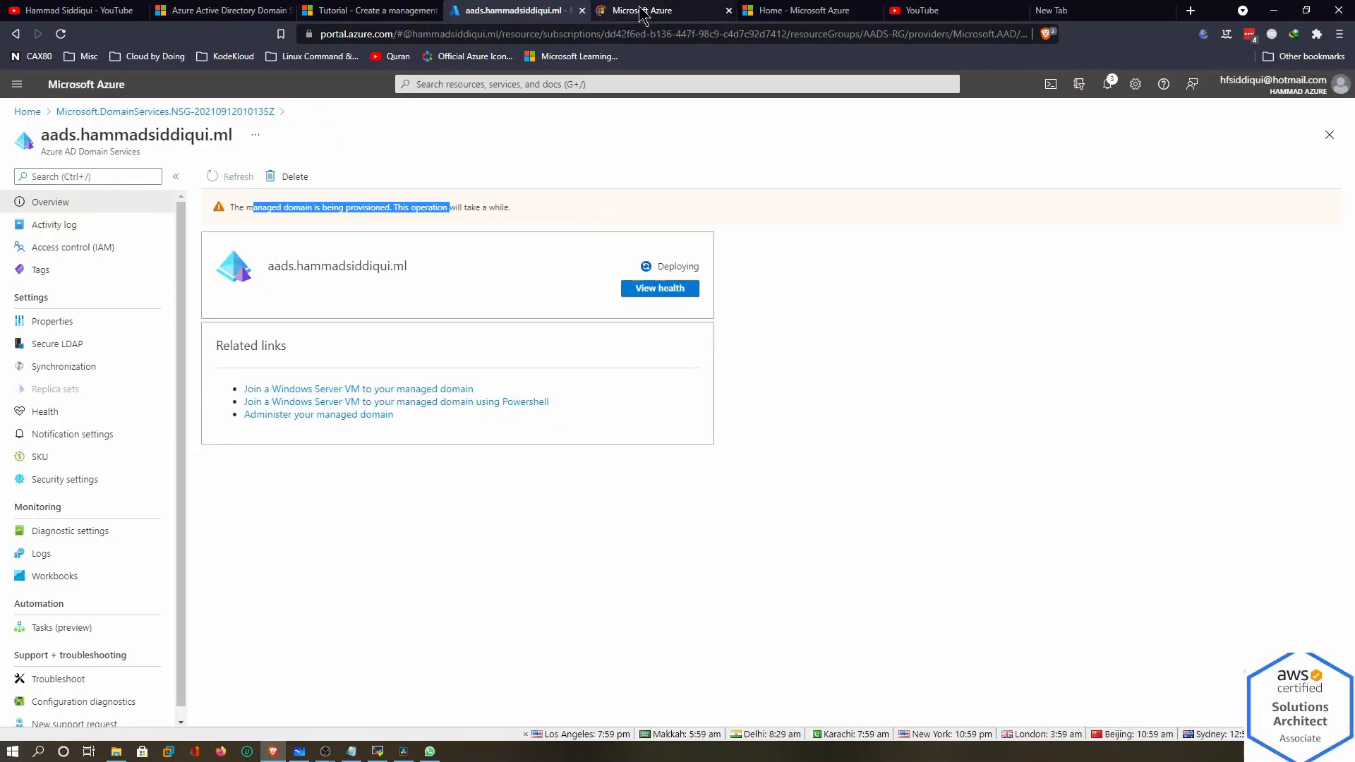
Start a new VM in subscription APS-08, resource group AADS-RG, East US, named aadsvm
{"action": "left_click", "coordinate": [660, 10]}
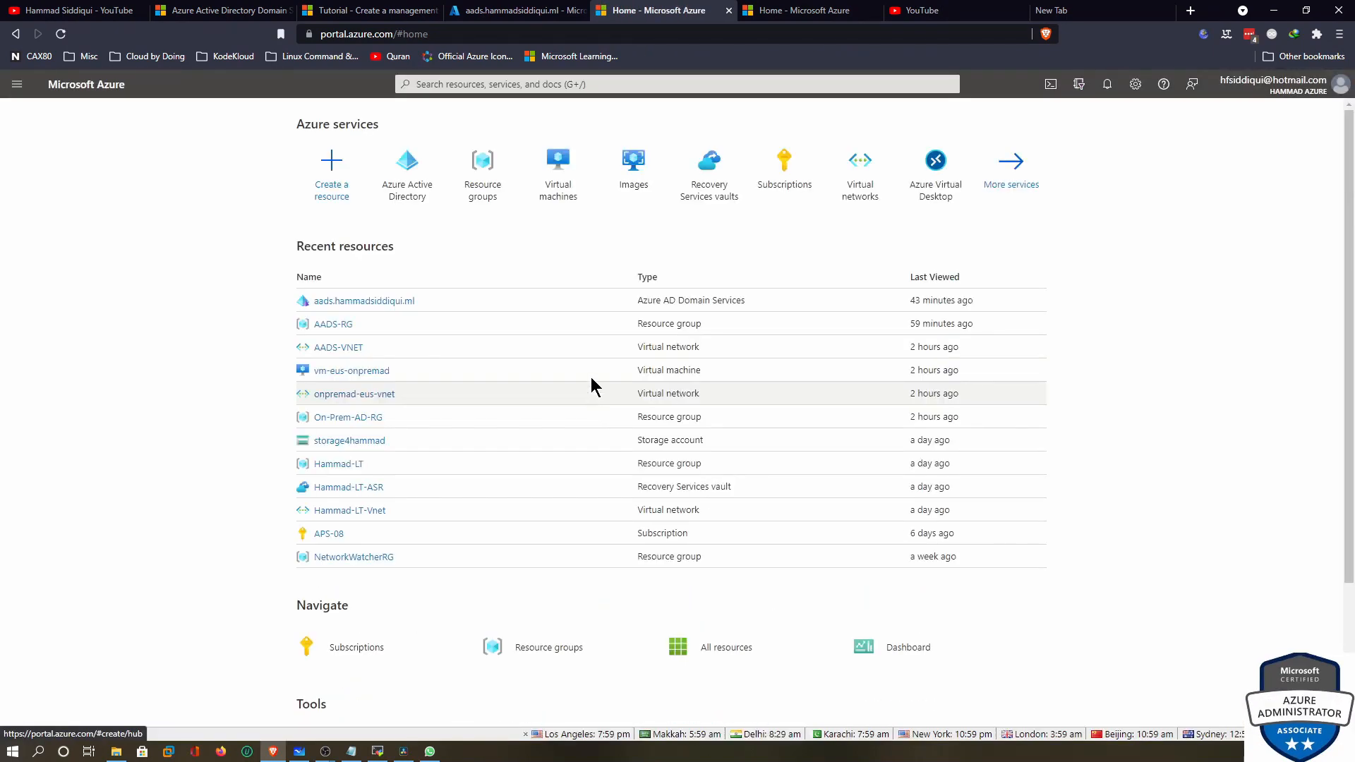
{"action": "left_click", "coordinate": [552, 165]}
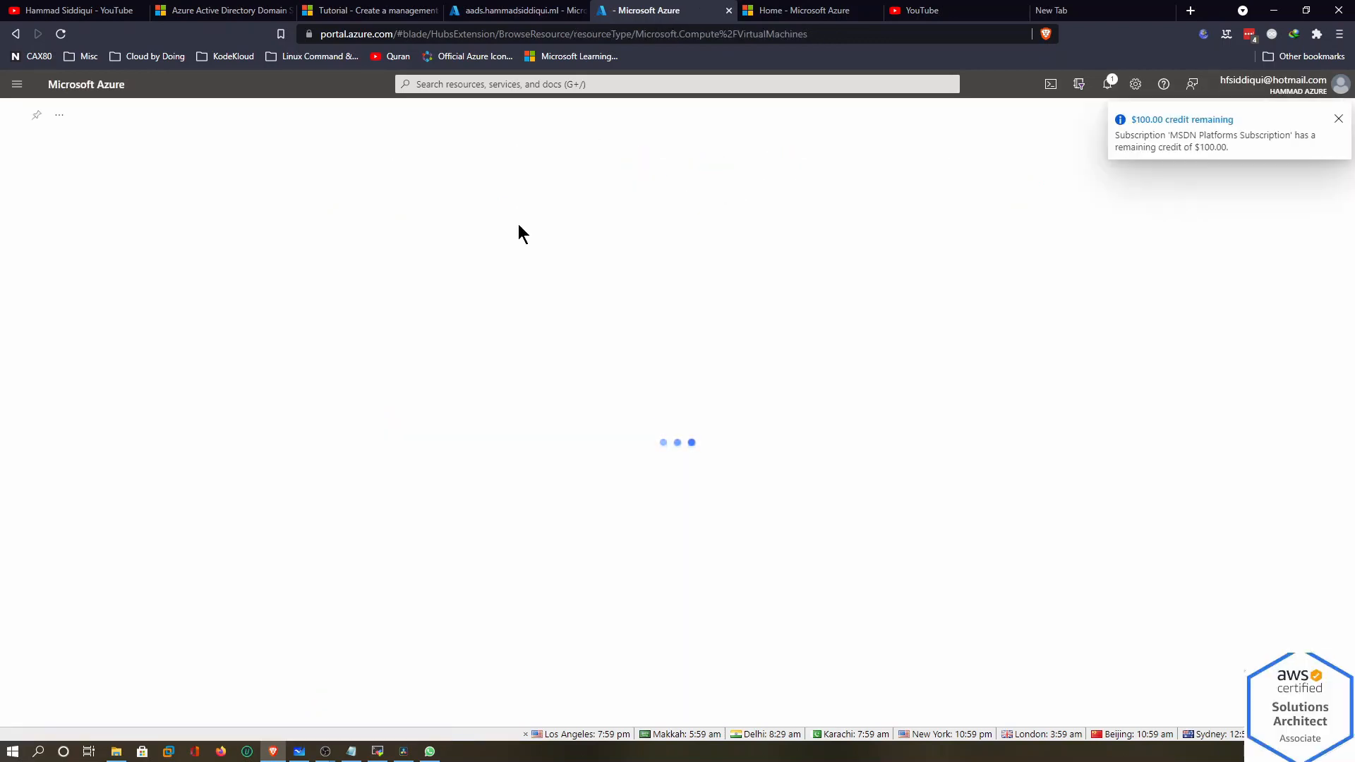
{"action": "left_click", "coordinate": [793, 490]}
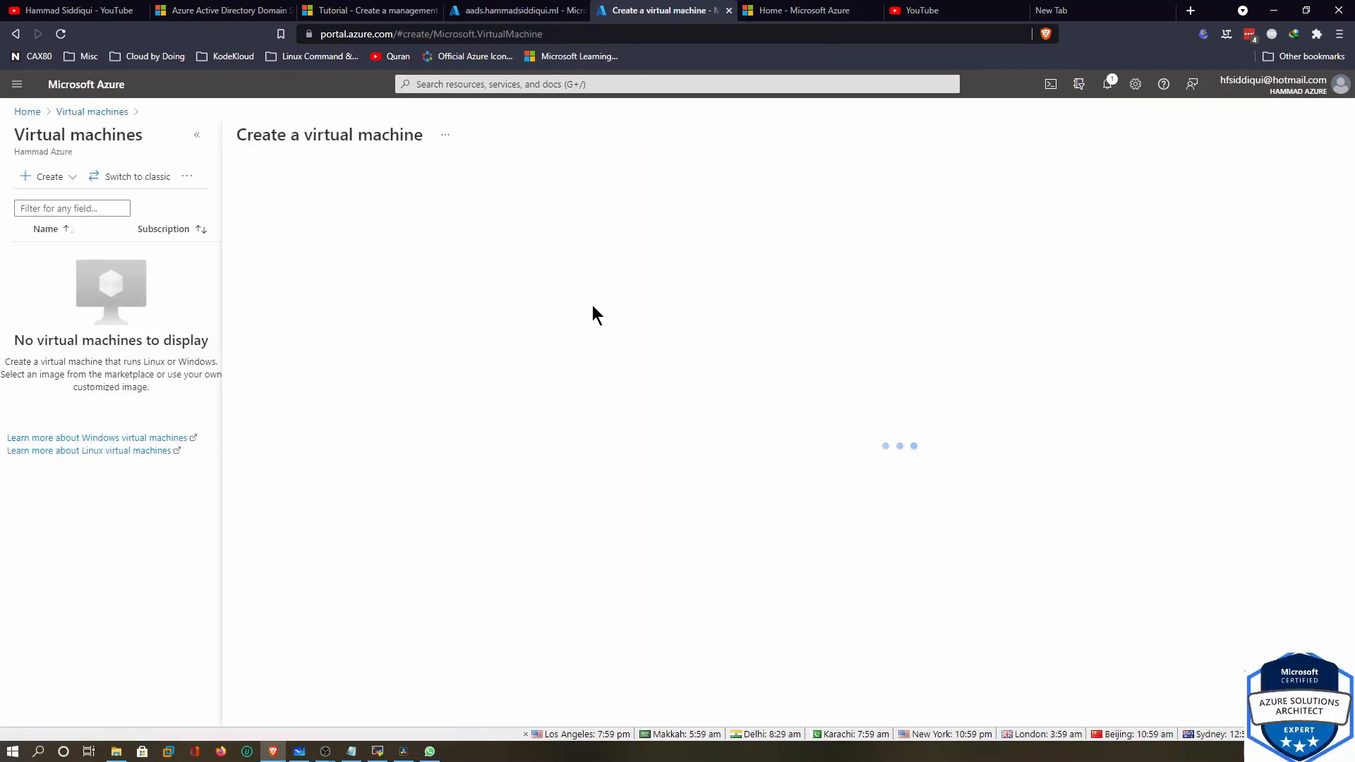
{"action": "left_click", "coordinate": [493, 328]}
{"action": "left_click", "coordinate": [460, 475]}
{"action": "left_click", "coordinate": [493, 356]}
{"action": "left_click", "coordinate": [484, 402]}
{"action": "left_click", "coordinate": [596, 422]}
{"action": "type", "text": "AADS-VM"}
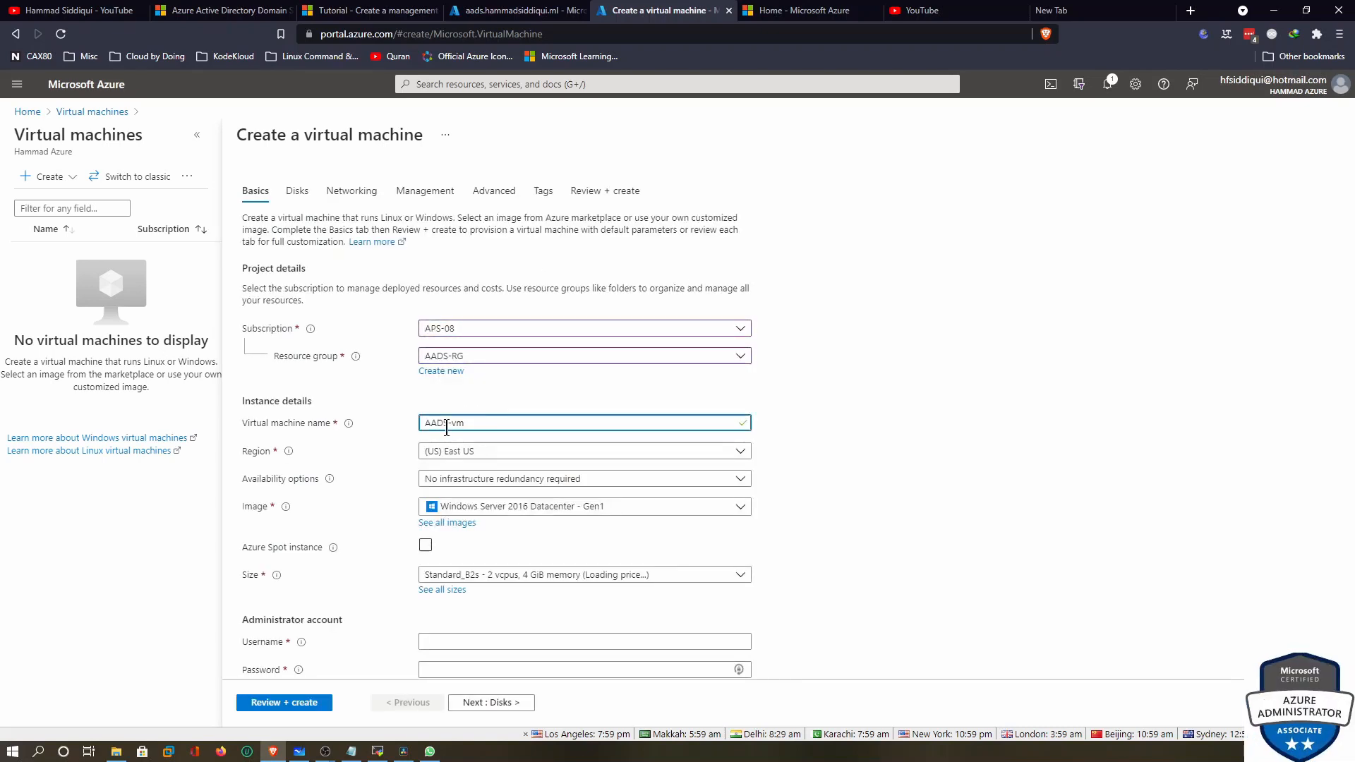
{"action": "key", "text": "ctrl+a"}
{"action": "type", "text": "aadsvm"}
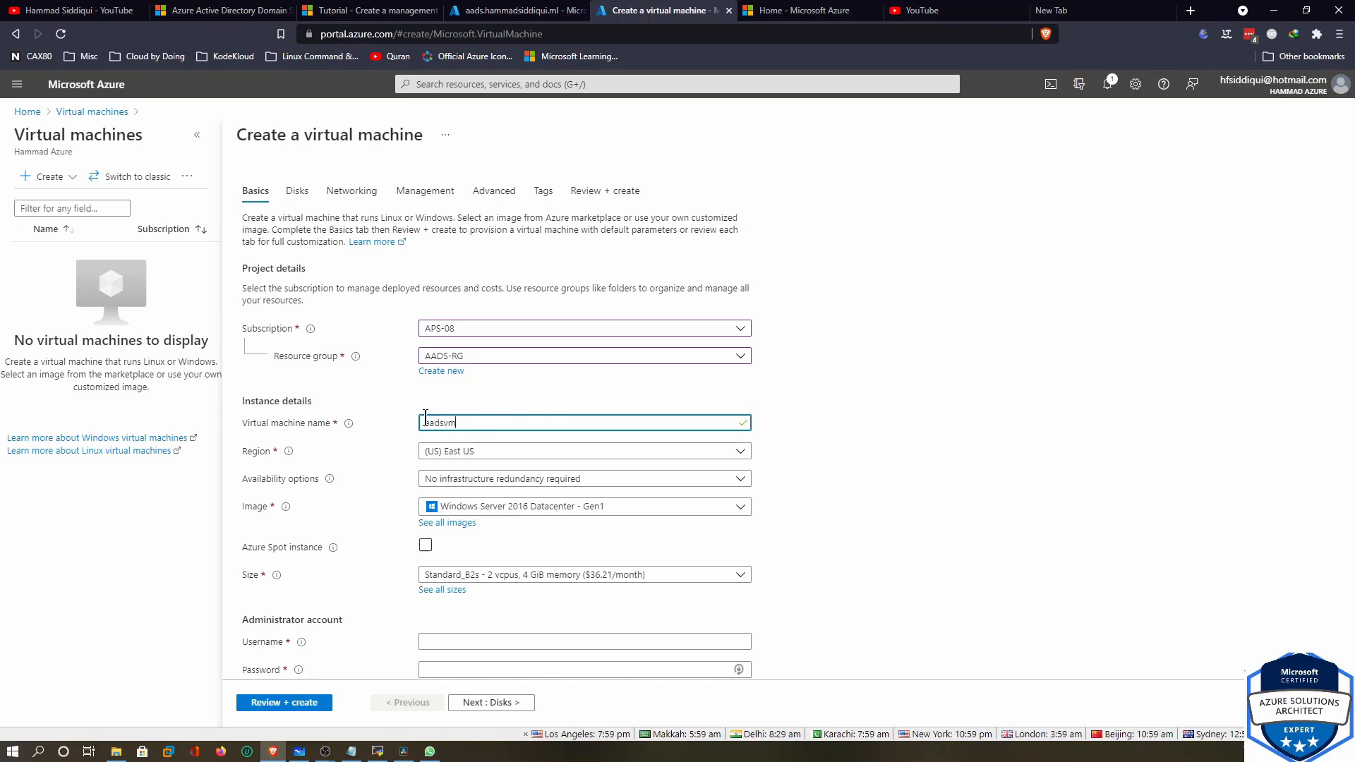
Keep no infrastructure redundancy and size Standard_B2s, with administrator testadmin and its password
{"action": "left_click", "coordinate": [554, 478]}
{"action": "left_click", "coordinate": [625, 506]}
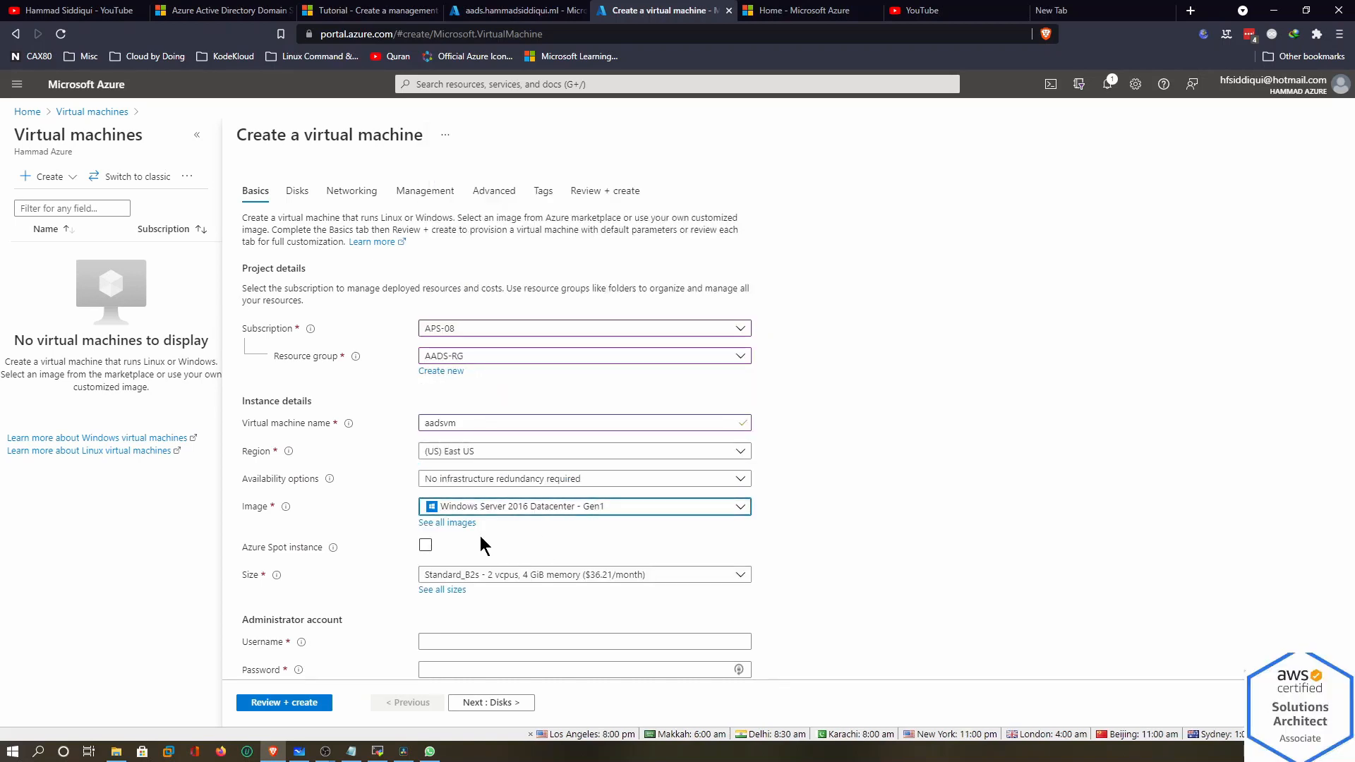
{"action": "scroll", "coordinate": [565, 494], "scroll_direction": "down", "scroll_amount": 5}
{"action": "left_click", "coordinate": [558, 247]}
{"action": "left_click", "coordinate": [895, 246]}
{"action": "left_click", "coordinate": [502, 312]}
{"action": "type", "text": "testadmin"}
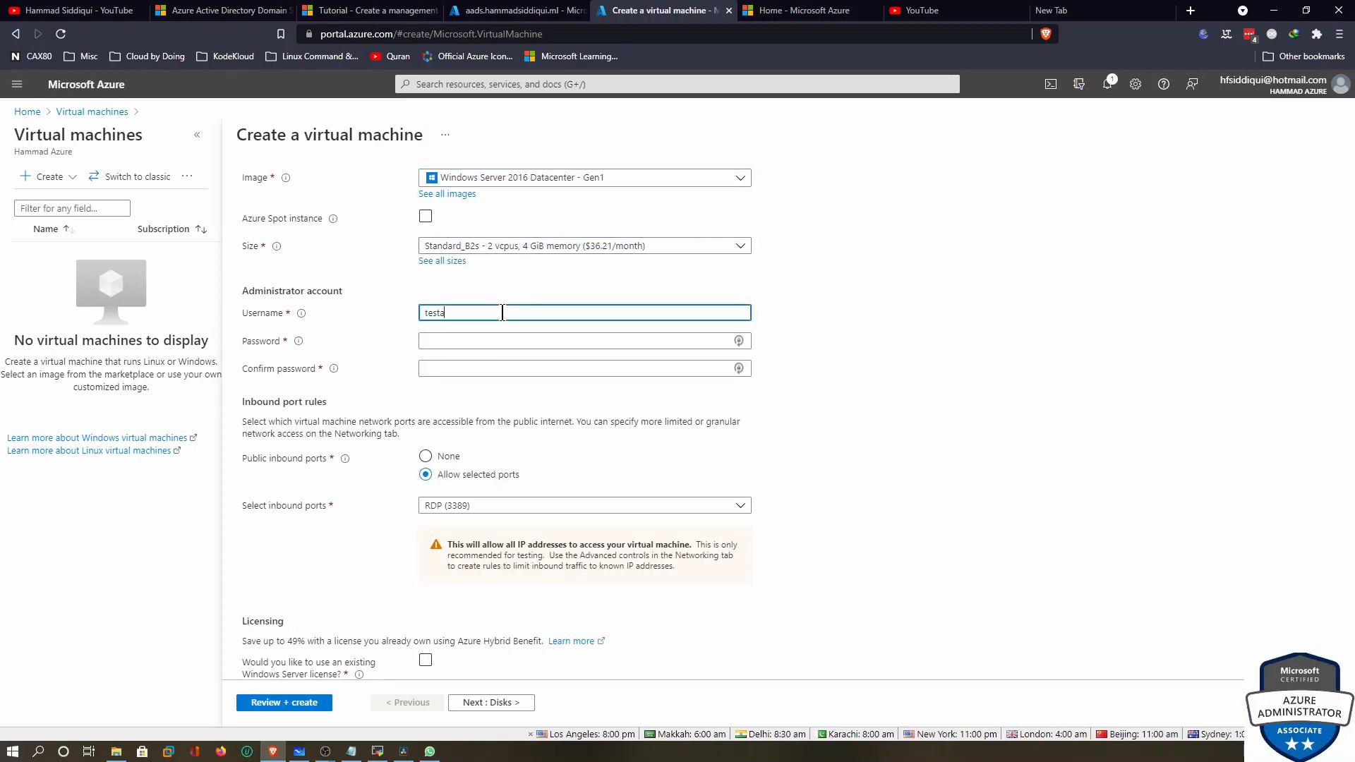
{"action": "key", "text": "Tab"}
{"action": "type", "text": "************"}
{"action": "key", "text": "Tab"}
{"action": "type", "text": "************"}
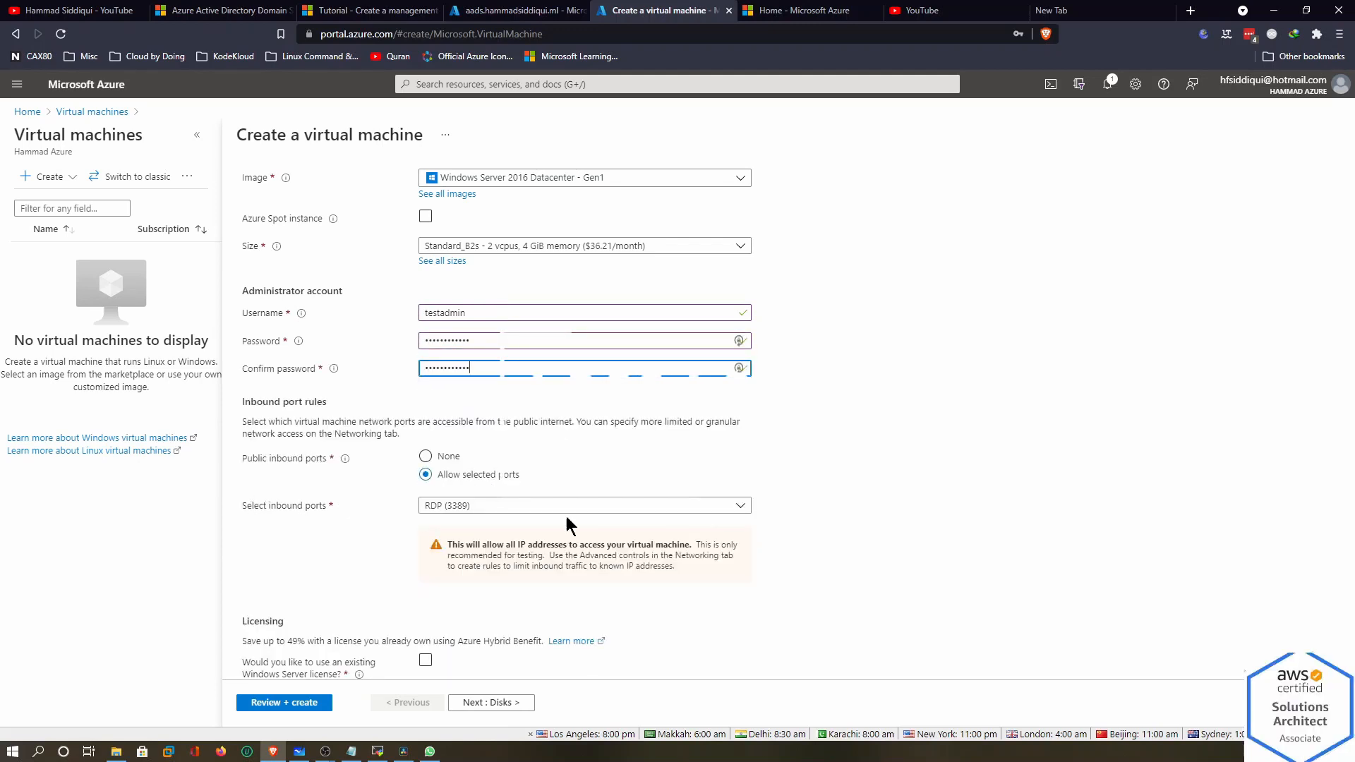
Apply an existing Windows Server license and set the OS disk type to Standard SSD
{"action": "scroll", "coordinate": [807, 484], "scroll_direction": "down", "scroll_amount": 1}
{"action": "left_click", "coordinate": [426, 597]}
{"action": "left_click", "coordinate": [253, 641]}
{"action": "left_click", "coordinate": [522, 702]}
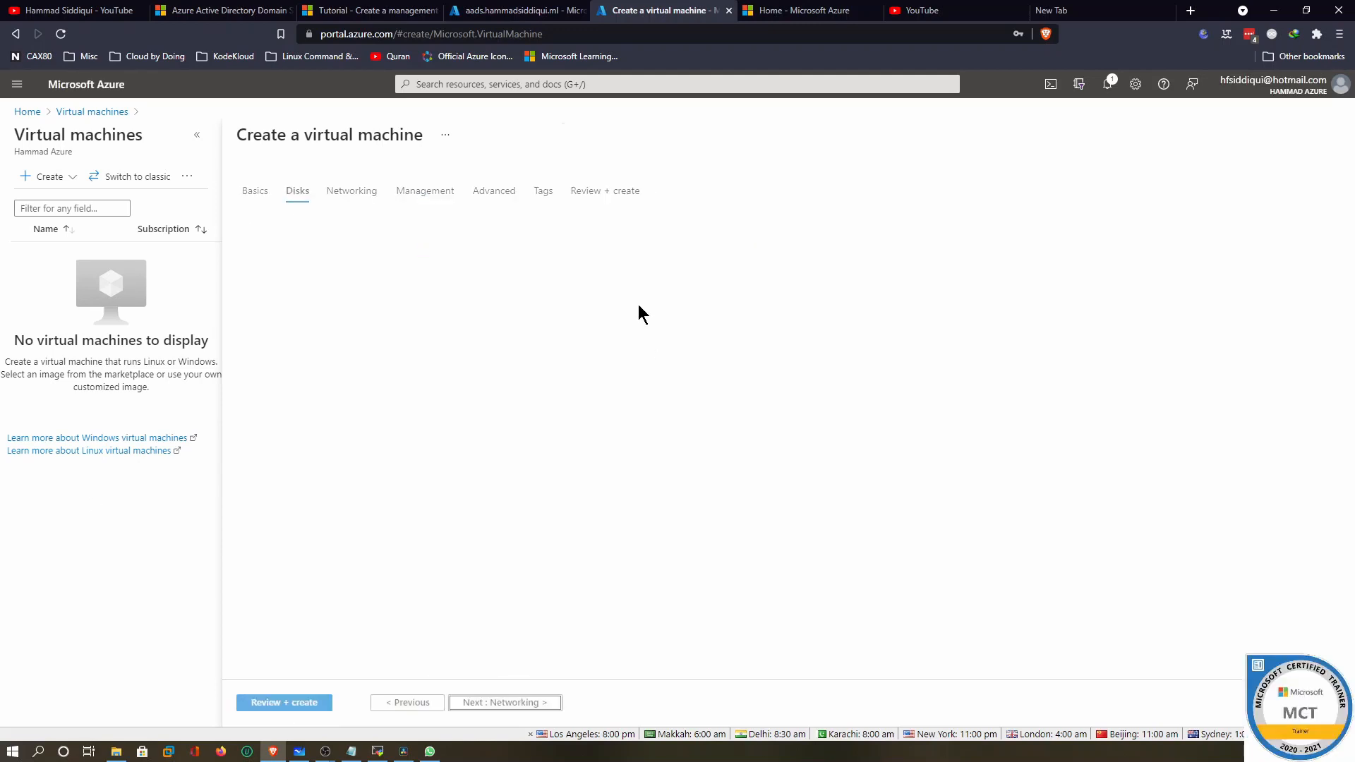
{"action": "left_click", "coordinate": [579, 271]}
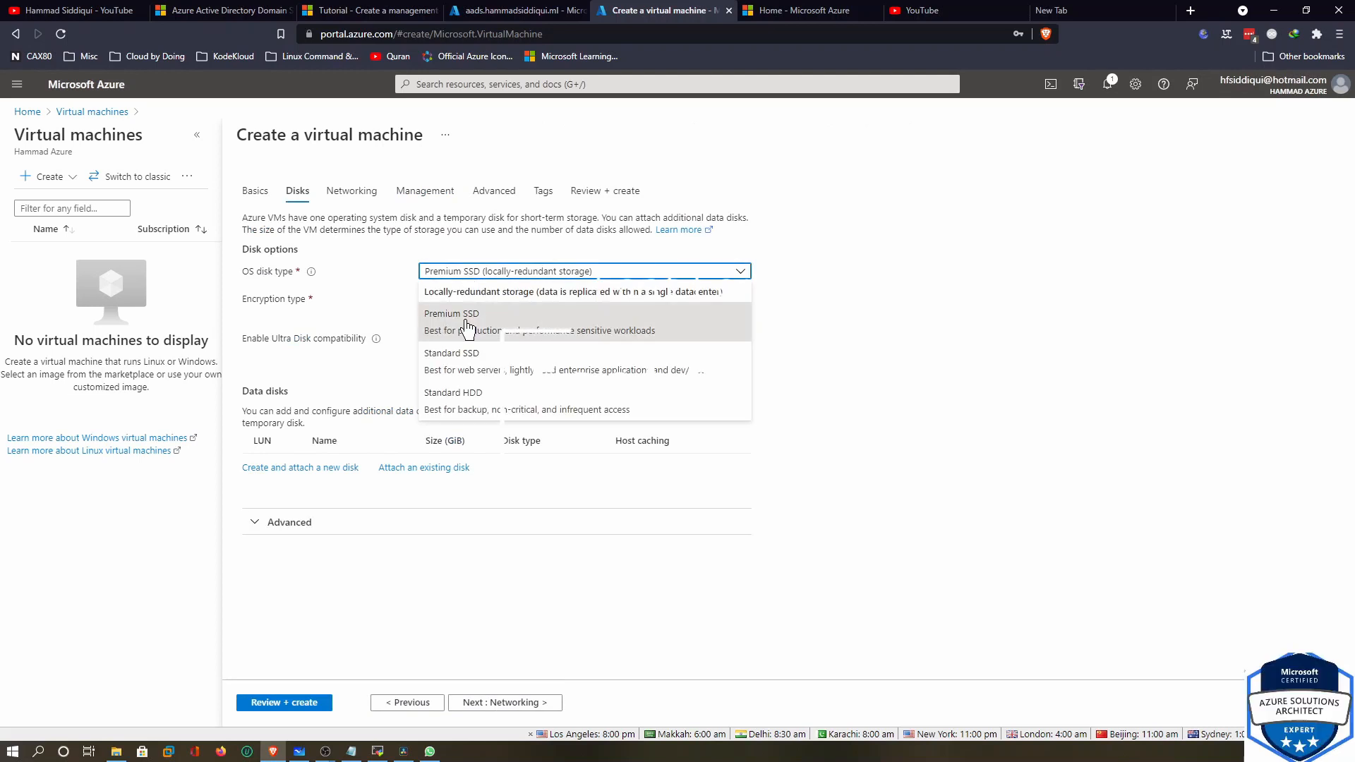
{"action": "left_click", "coordinate": [467, 361]}
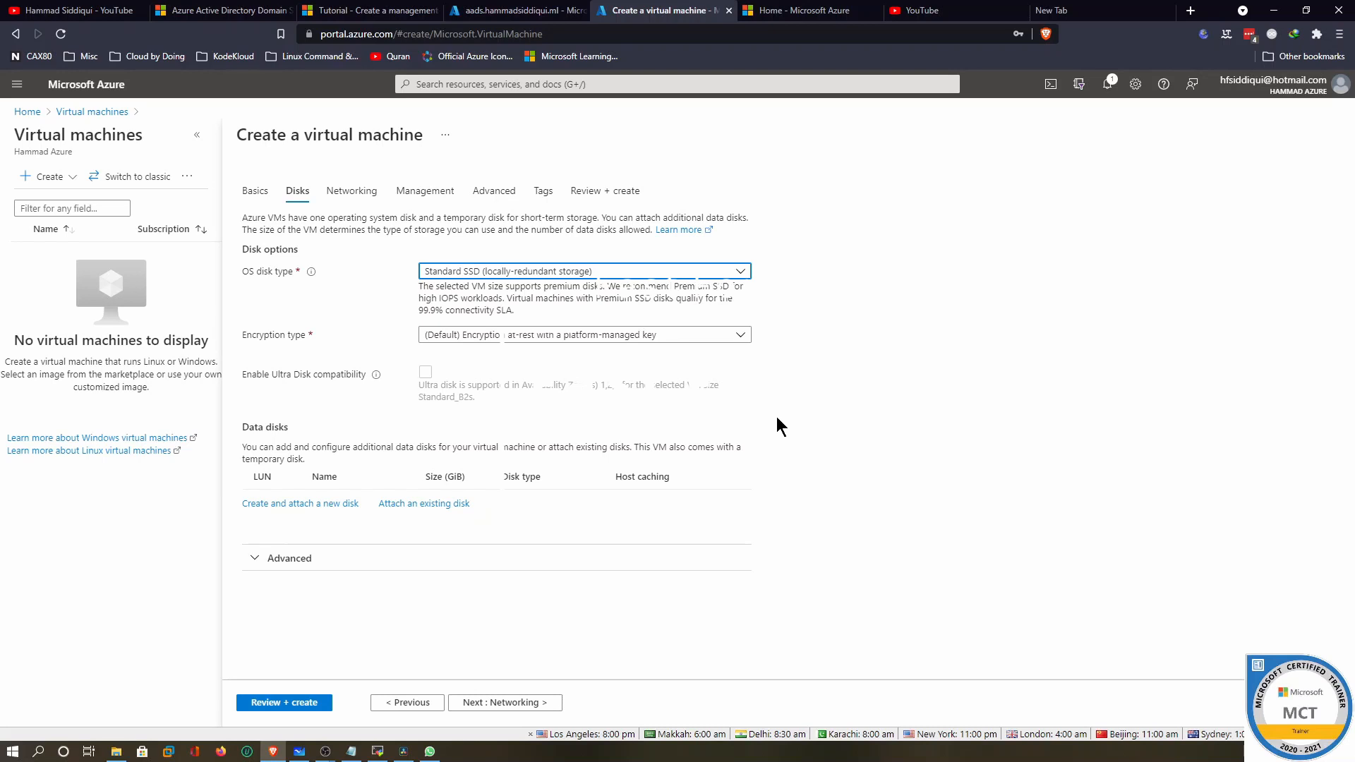
Give the NIC a basic security group, enable auto-shutdown, then review and create the VM
{"action": "left_click", "coordinate": [505, 702]}
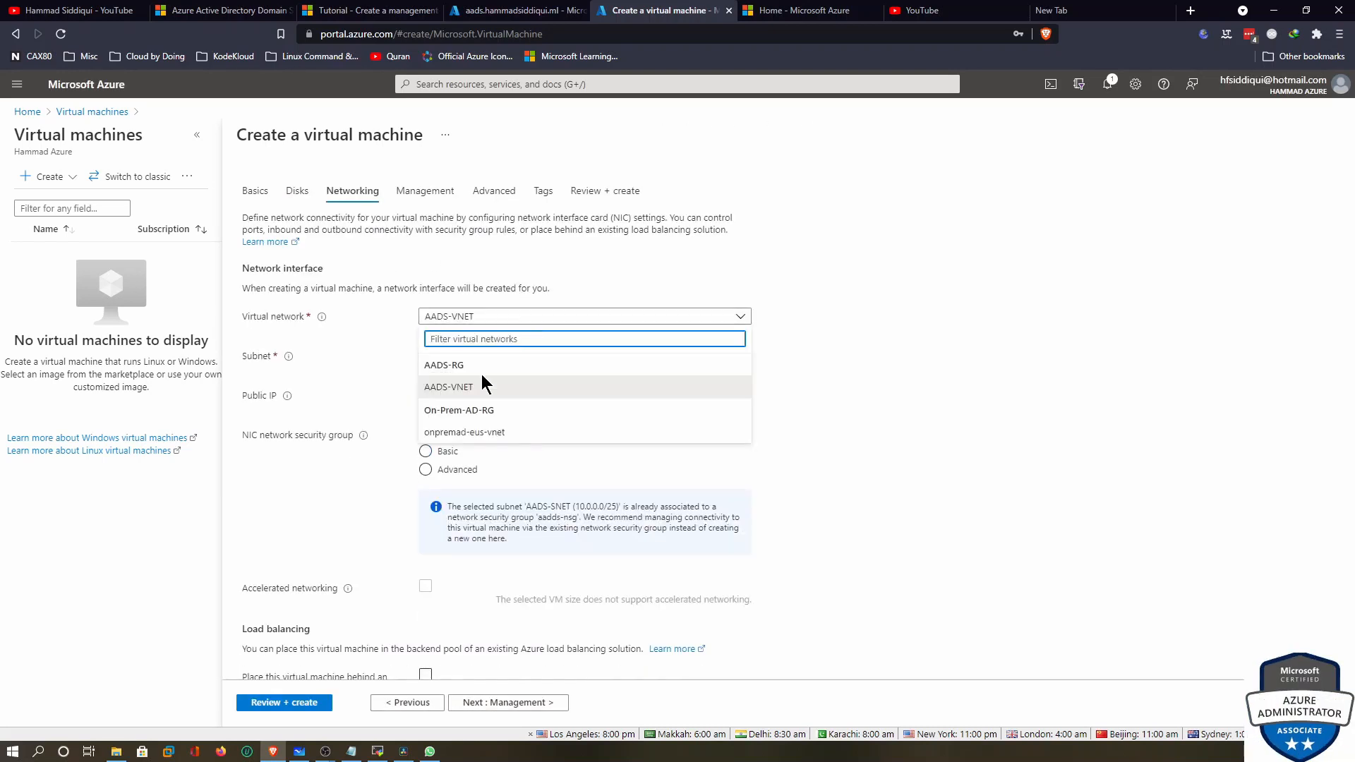
{"action": "left_click", "coordinate": [438, 452]}
{"action": "scroll", "coordinate": [689, 484], "scroll_direction": "down", "scroll_amount": 3}
{"action": "left_click", "coordinate": [520, 702]}
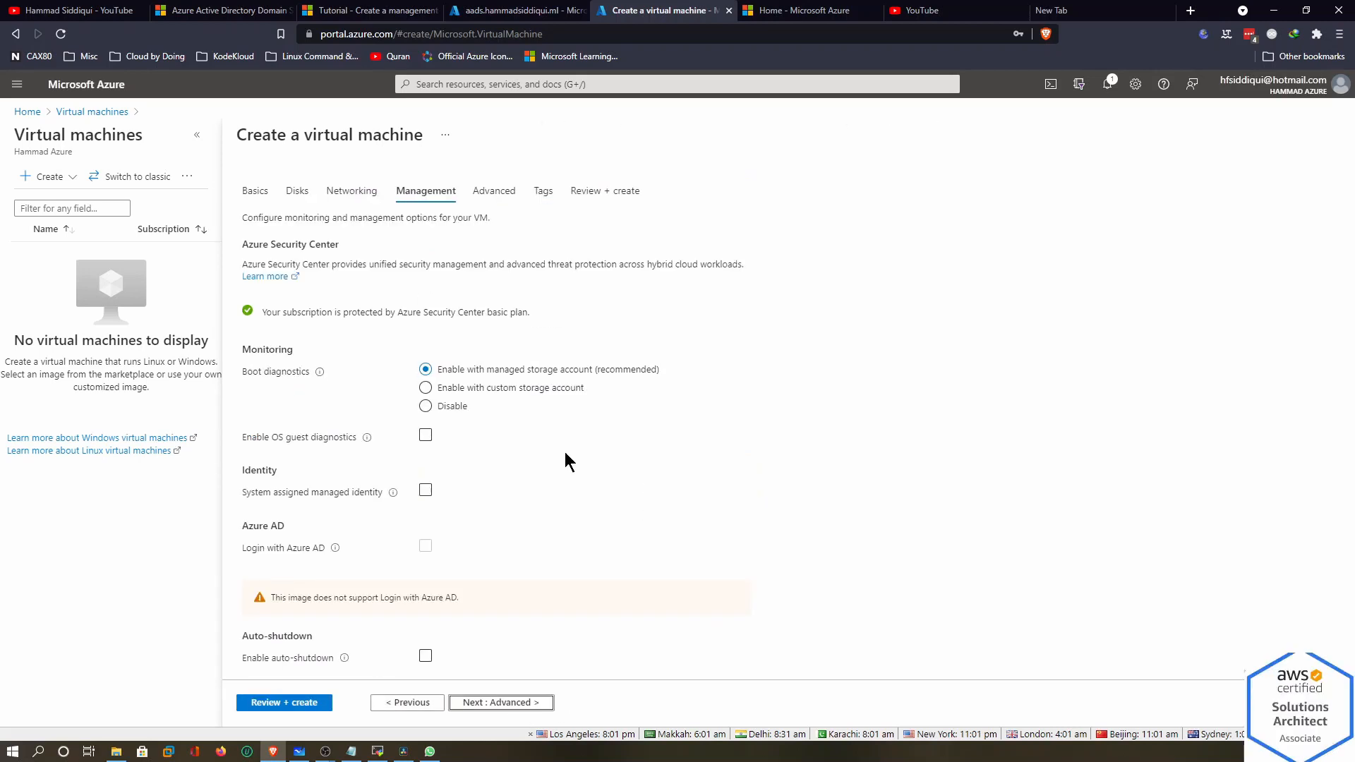
{"action": "scroll", "coordinate": [463, 460], "scroll_direction": "down", "scroll_amount": 3}
{"action": "left_click", "coordinate": [425, 417]}
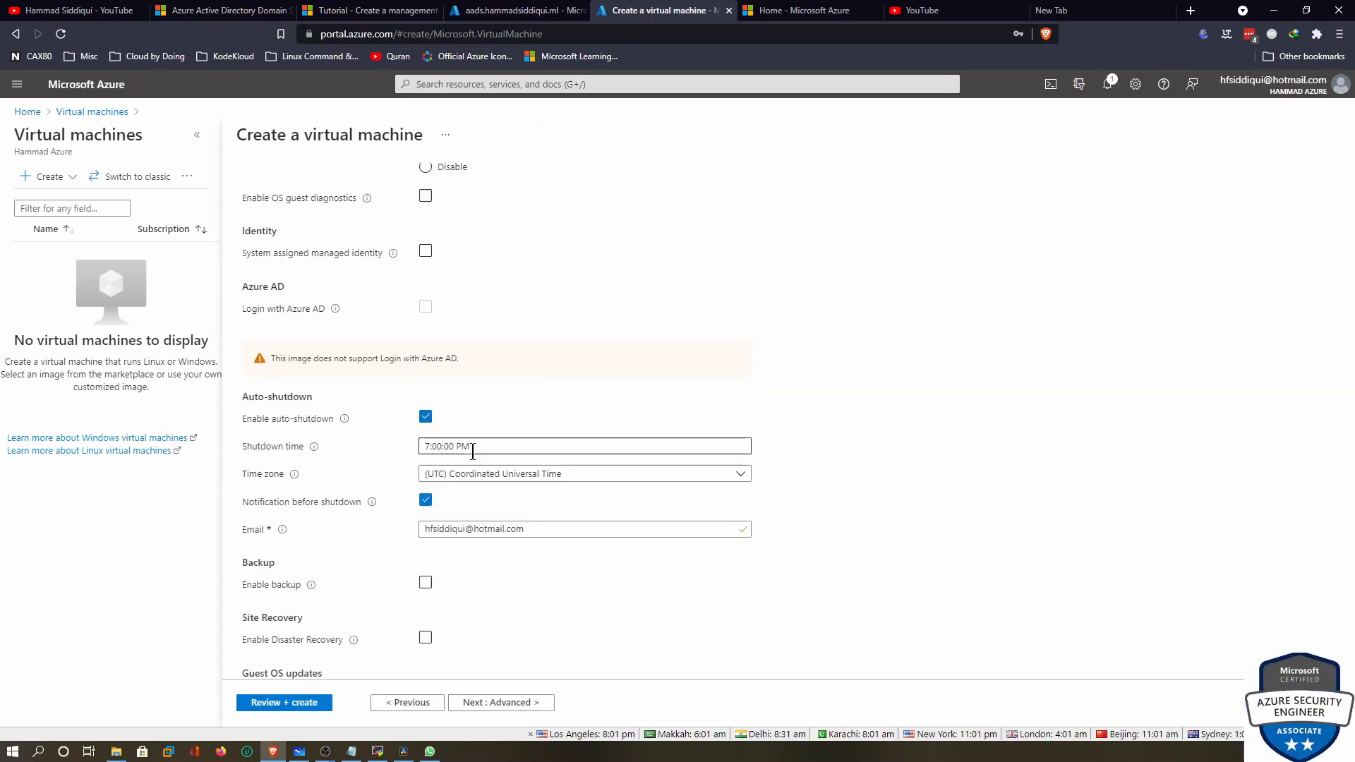
{"action": "left_click", "coordinate": [508, 702]}
{"action": "left_click", "coordinate": [496, 702]}
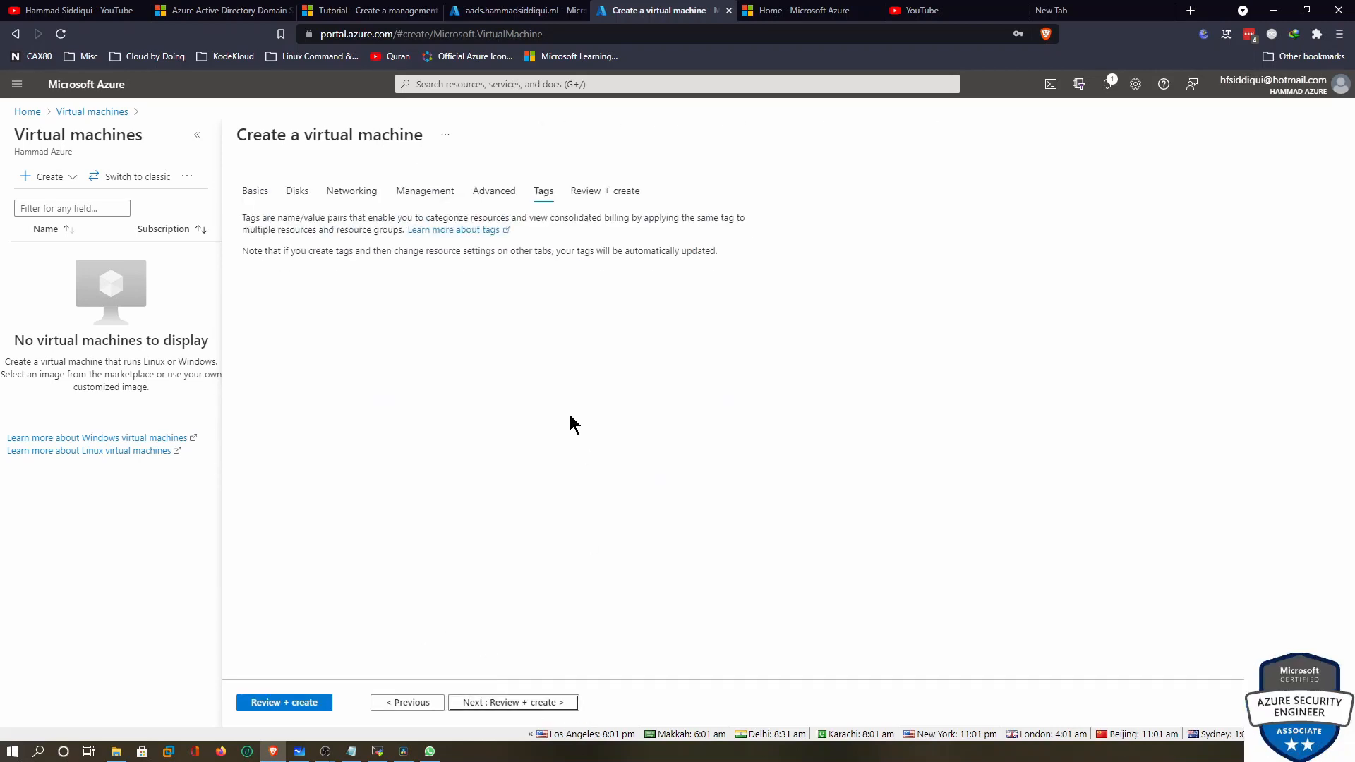
{"action": "left_click", "coordinate": [553, 701]}
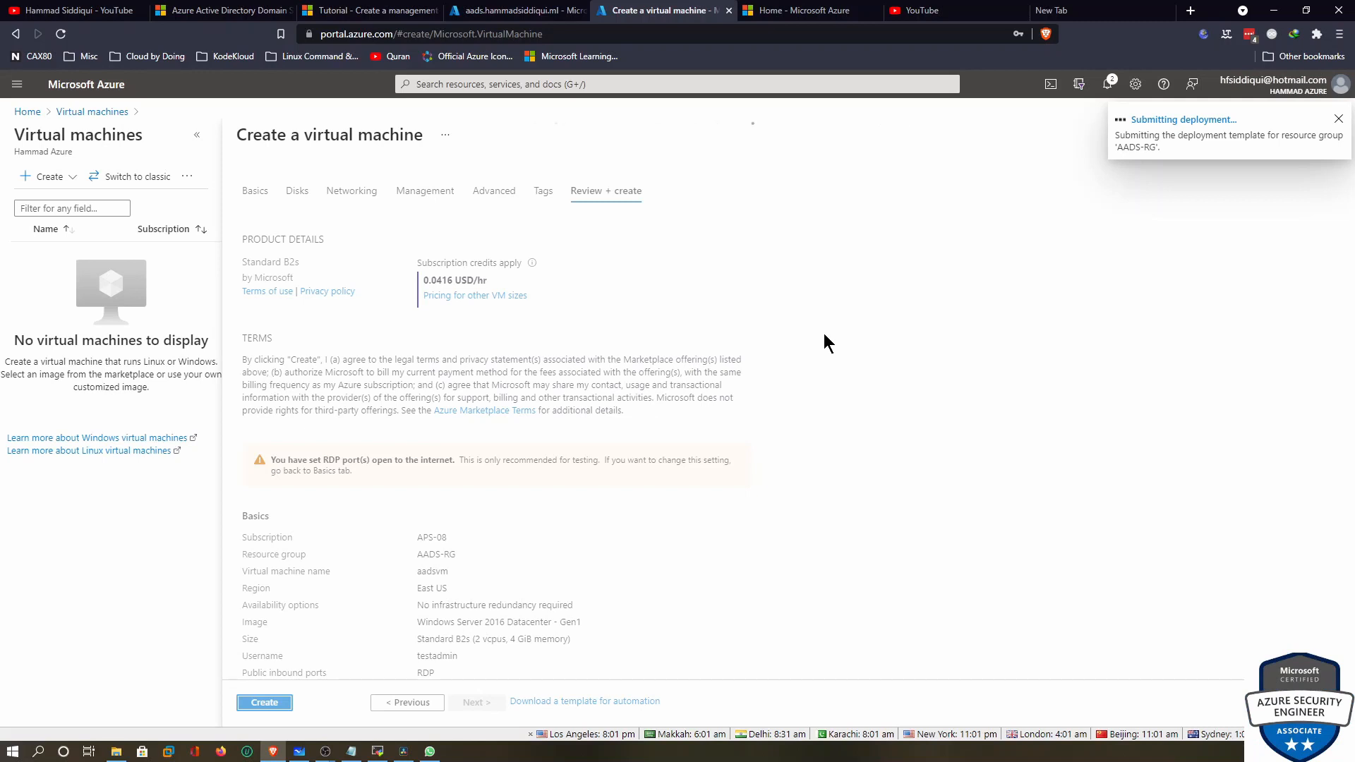
{"action": "left_click", "coordinate": [537, 11]}
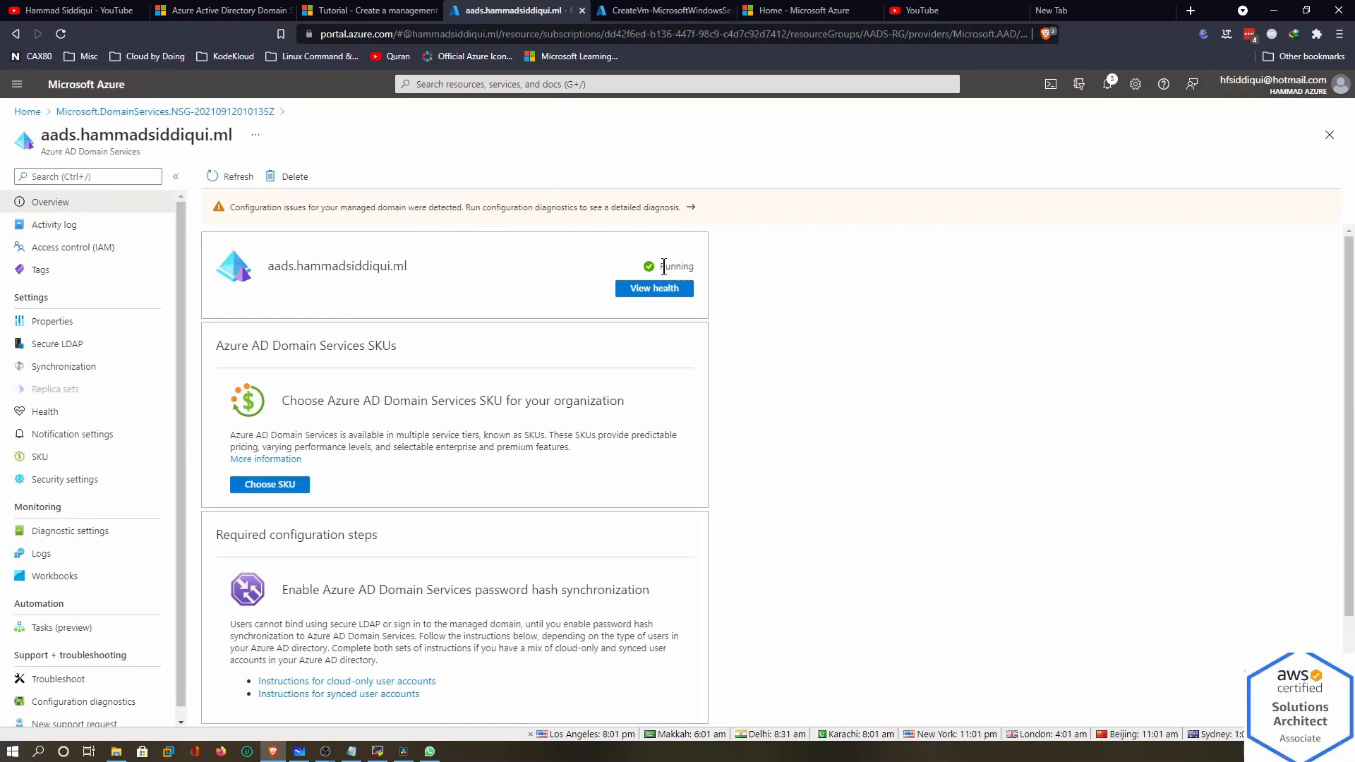
Refresh the managed domain overview and run its configuration diagnostics
{"action": "left_click_drag", "start_coordinate": [700, 275], "coordinate": [691, 266]}
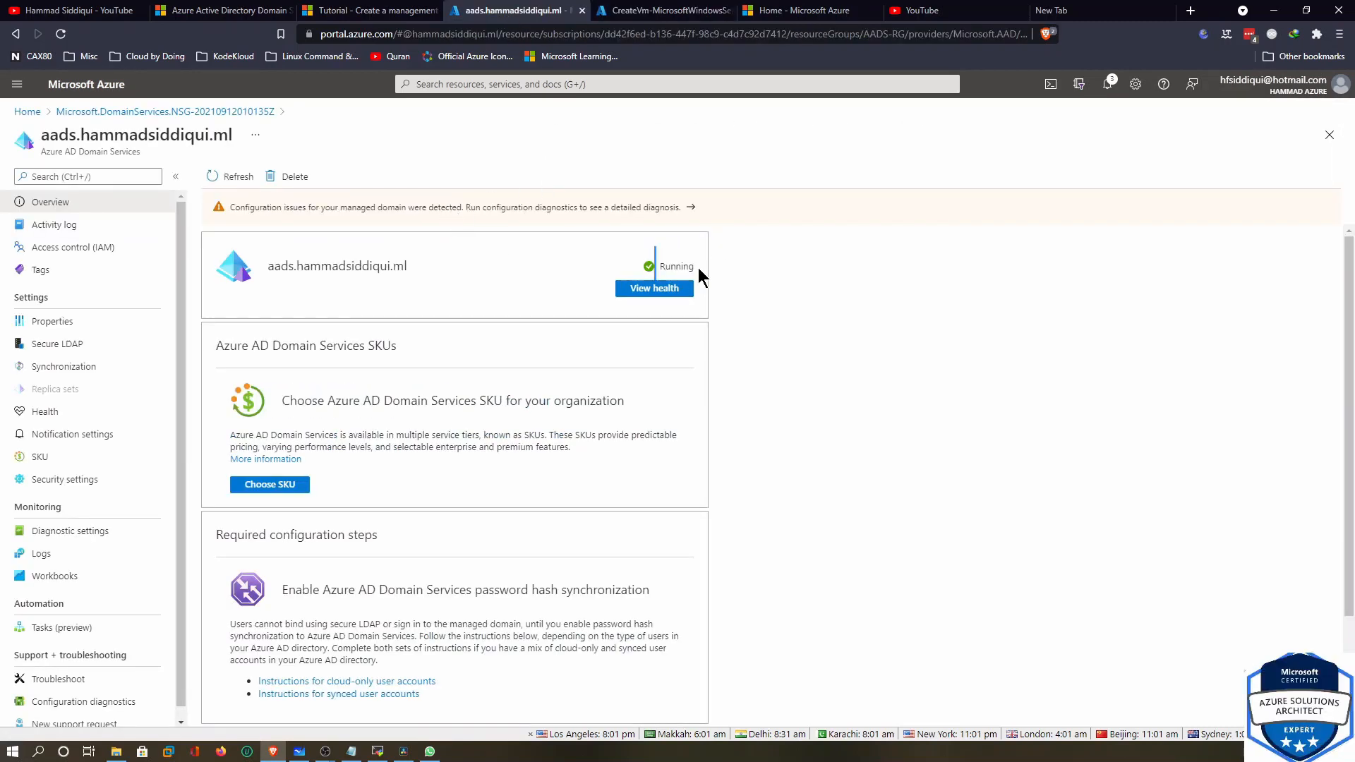
{"action": "left_click", "coordinate": [220, 178]}
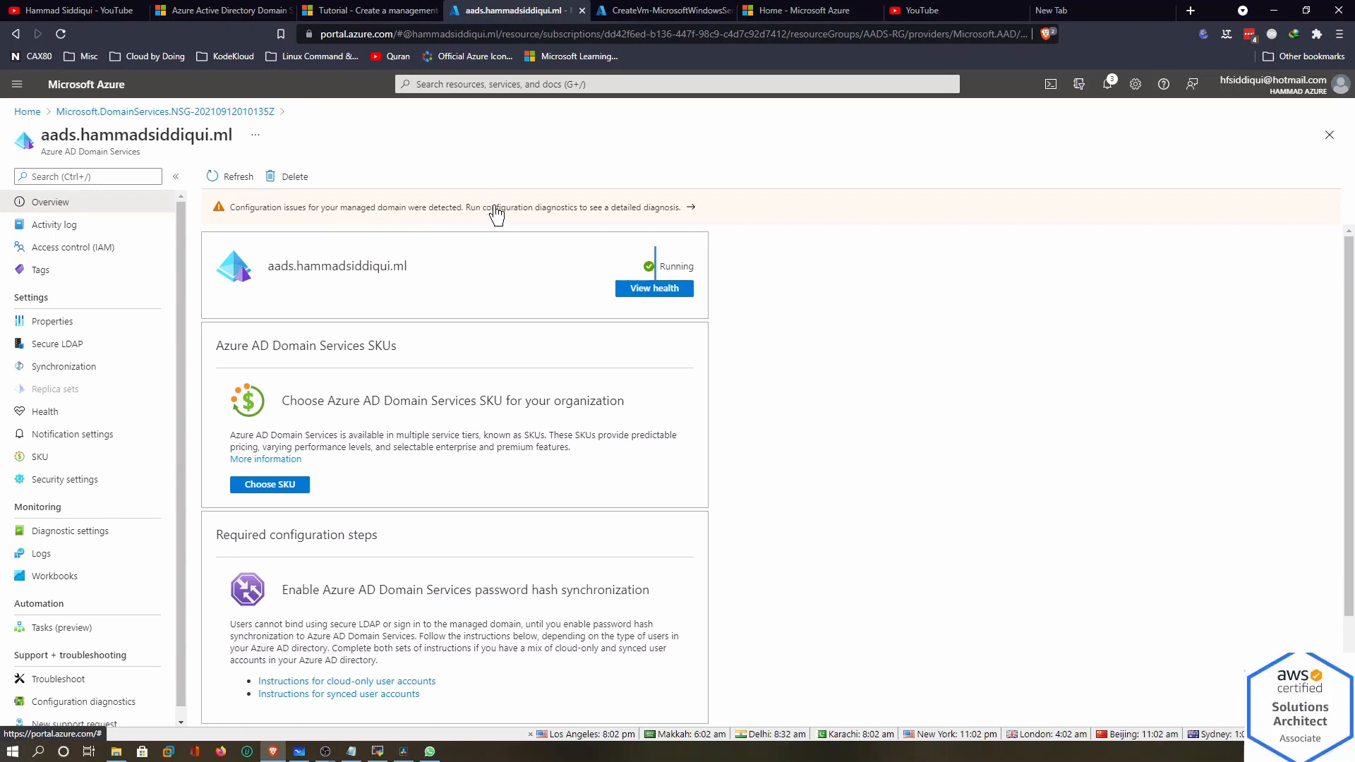
{"action": "left_click", "coordinate": [497, 209]}
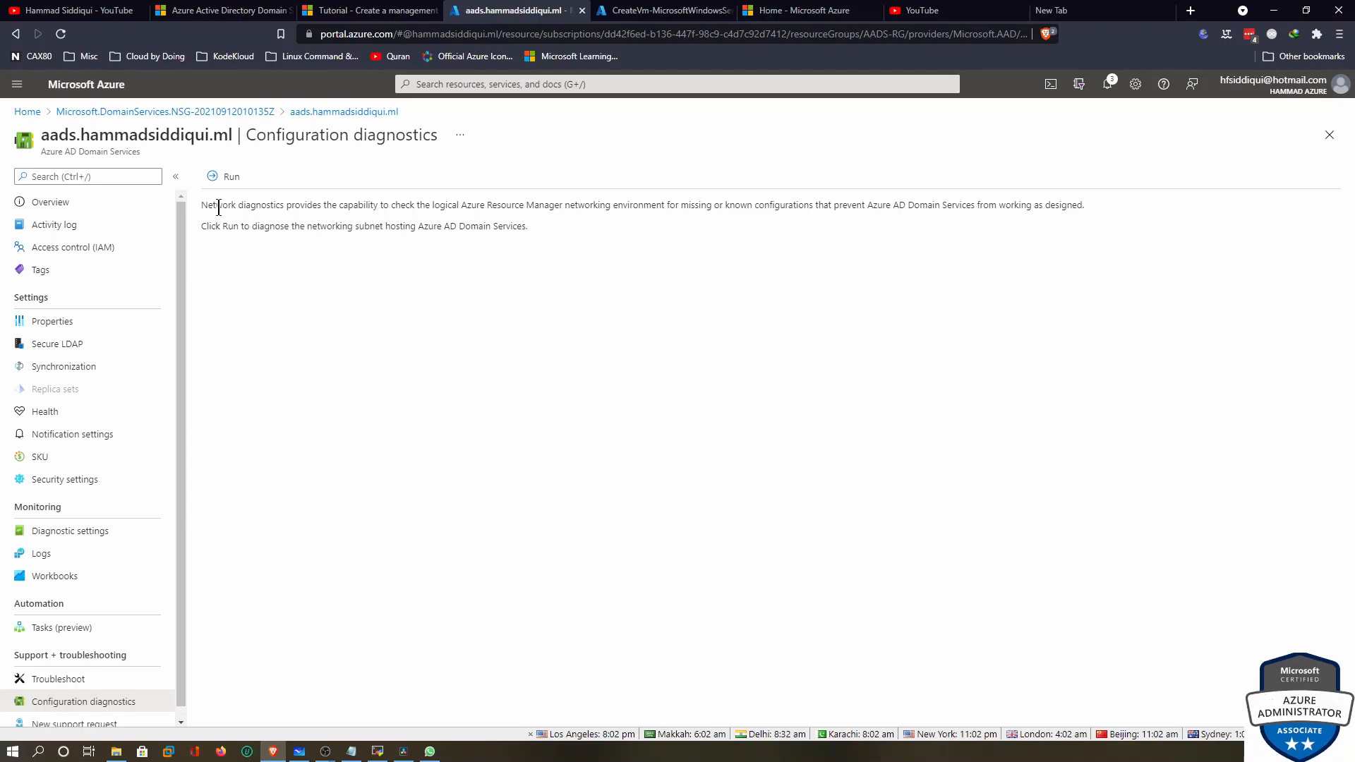
{"action": "left_click_drag", "start_coordinate": [204, 207], "coordinate": [282, 206]}
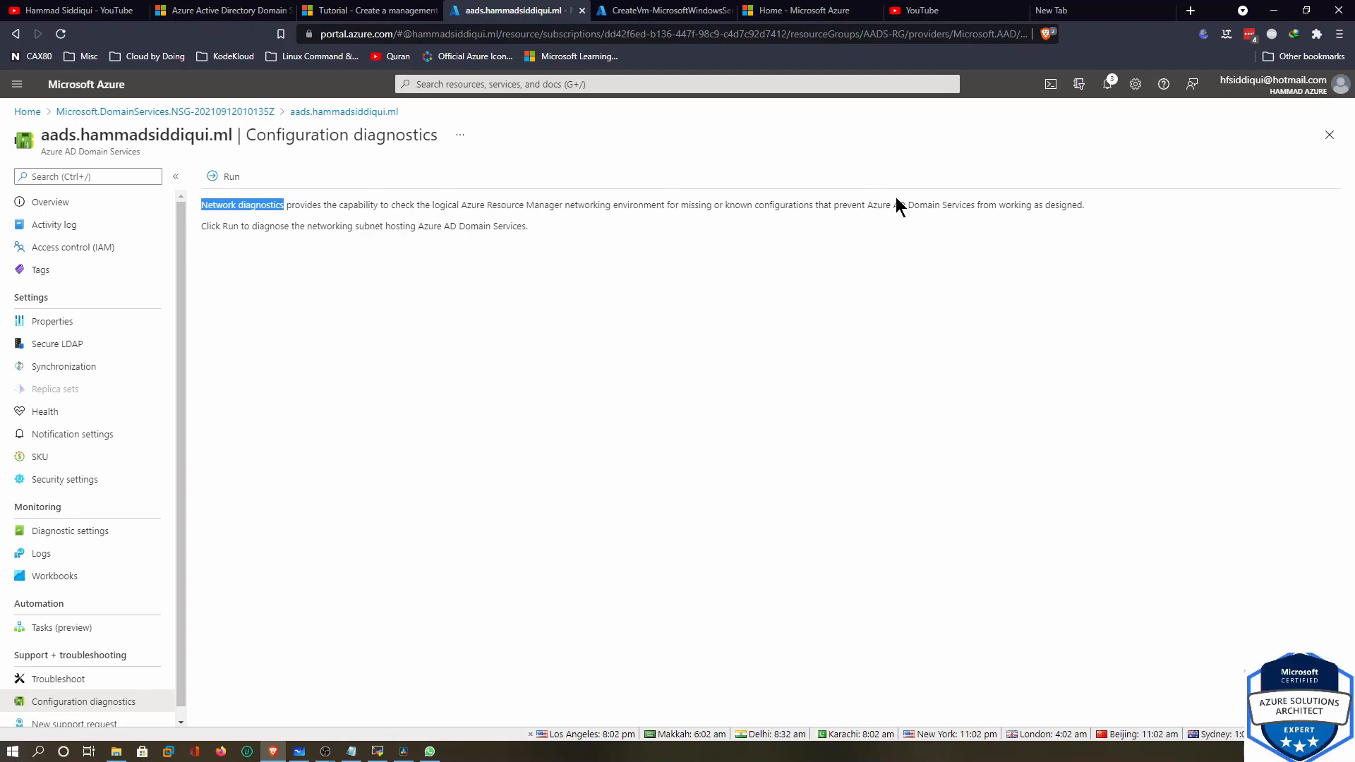
{"action": "left_click_drag", "start_coordinate": [897, 201], "coordinate": [956, 203]}
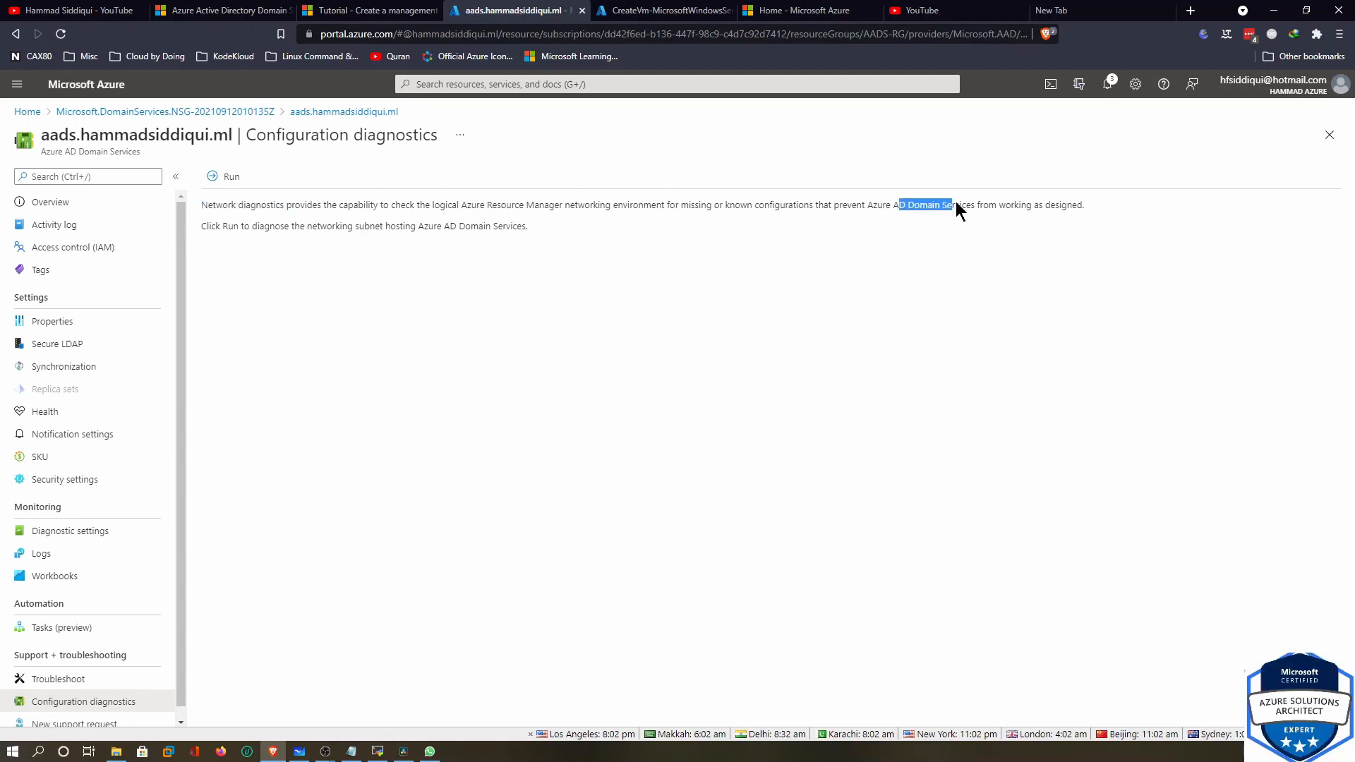
{"action": "left_click", "coordinate": [231, 176]}
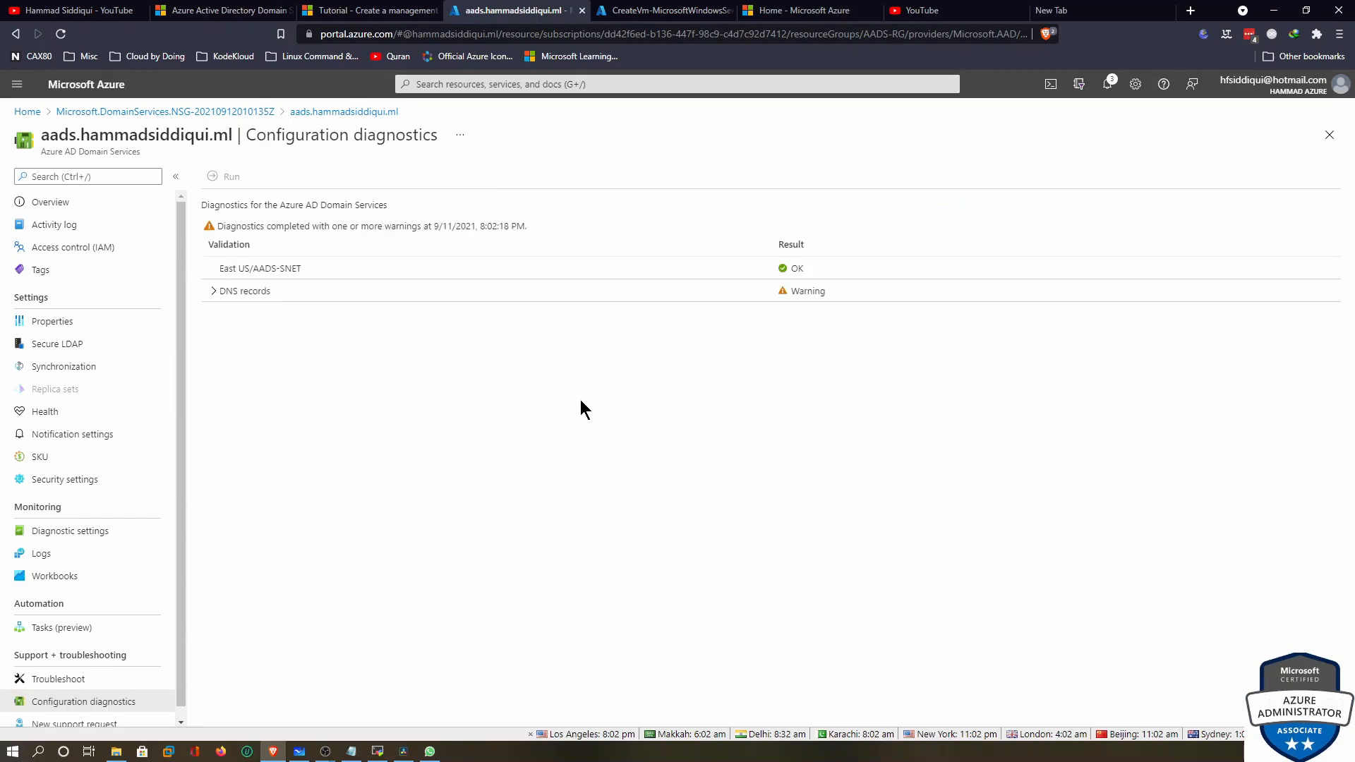
Fix the DNS records warning so AADS-VNET uses DNS servers 10.0.0.5 and 10.0.0.4
{"action": "left_click", "coordinate": [215, 292]}
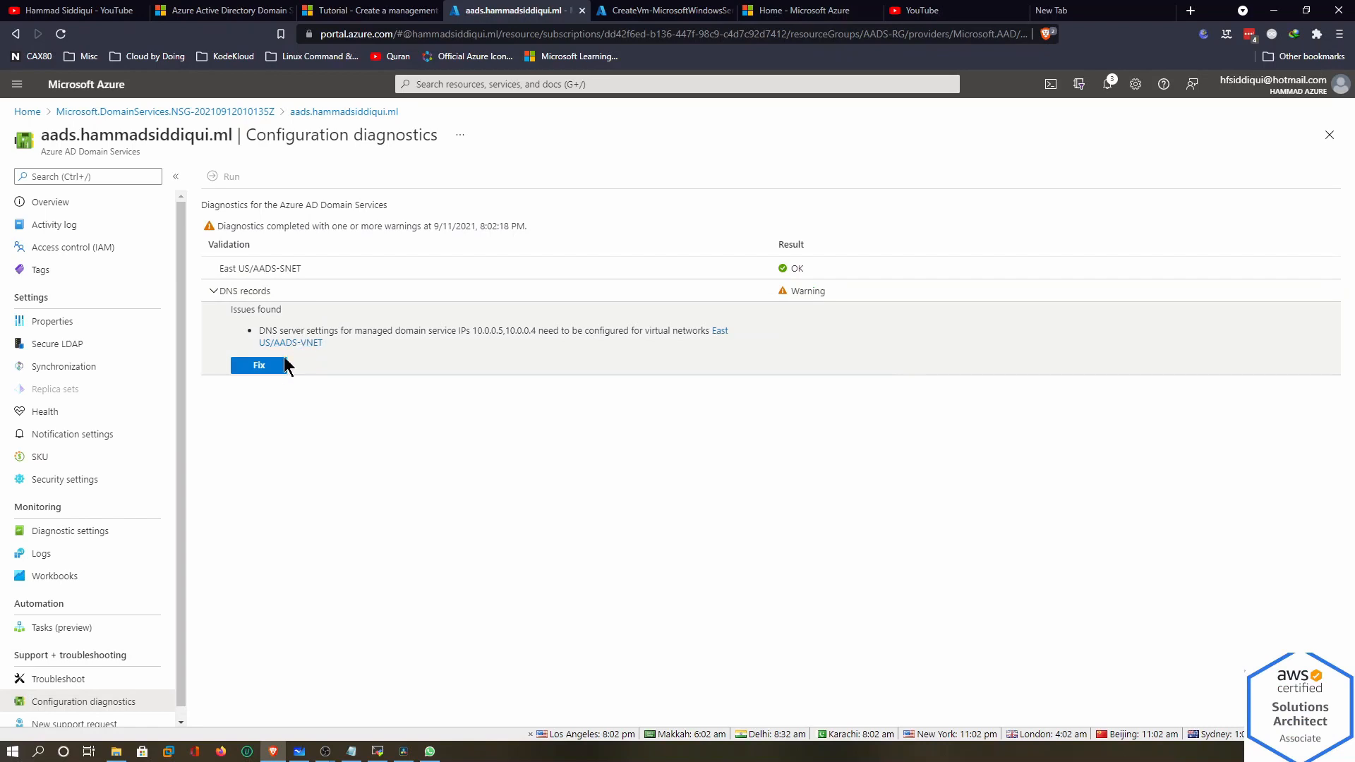
{"action": "left_click", "coordinate": [258, 369]}
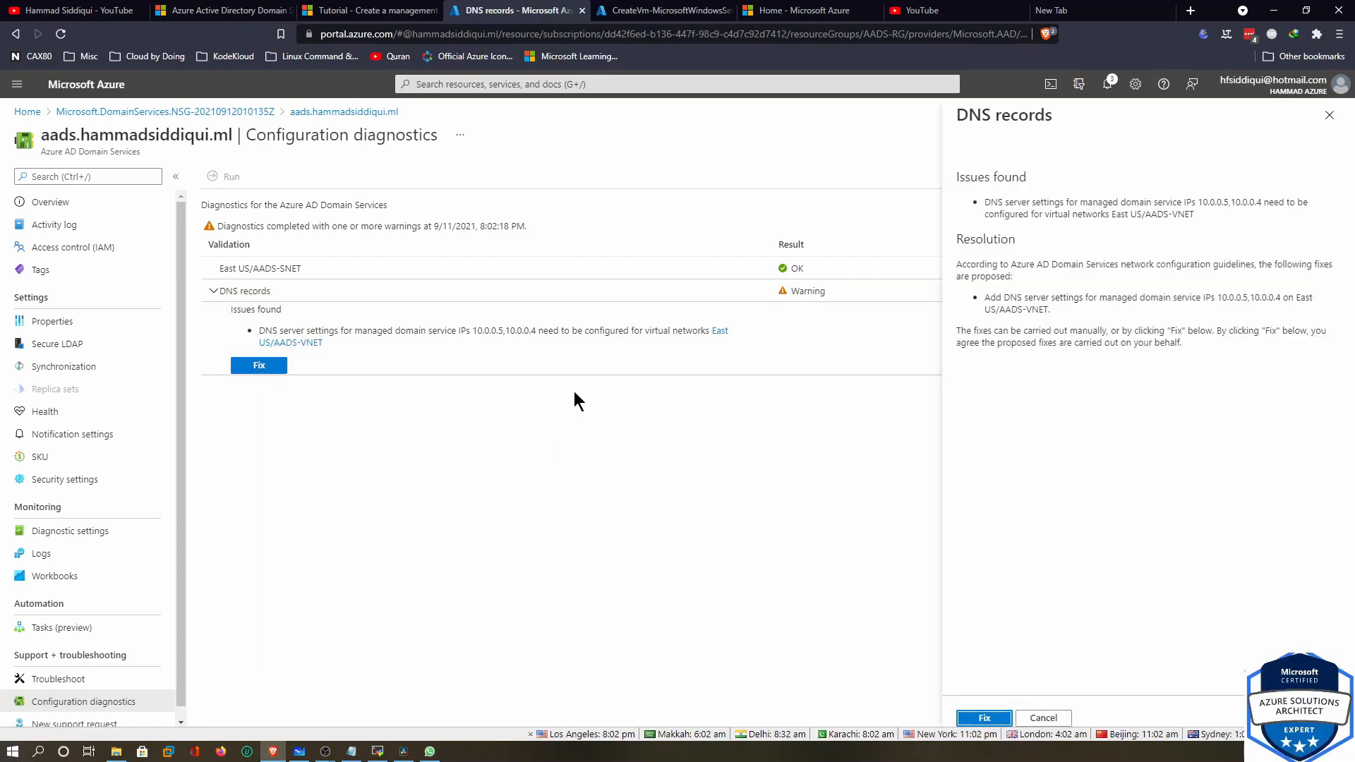
{"action": "left_click", "coordinate": [984, 717]}
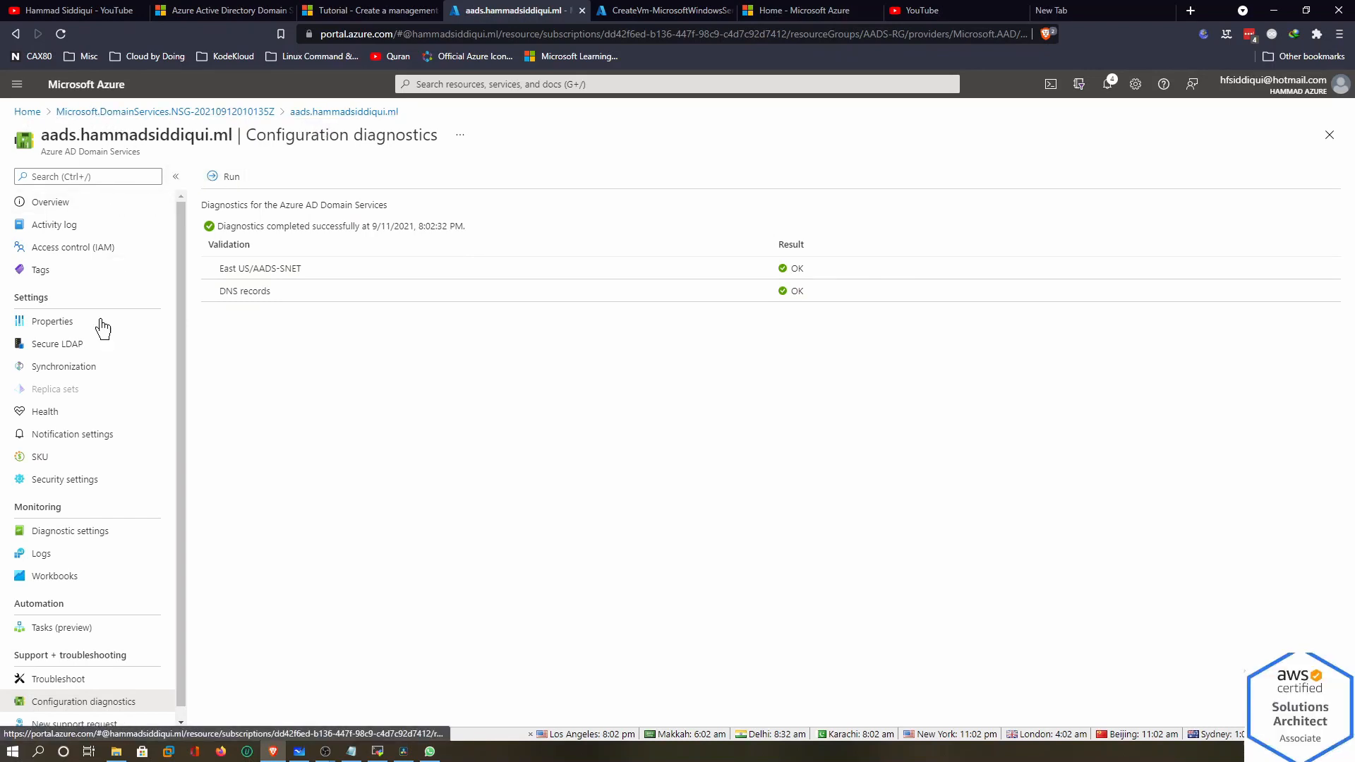
{"action": "scroll", "coordinate": [105, 348], "scroll_direction": "down", "scroll_amount": 1}
{"action": "scroll", "coordinate": [103, 353], "scroll_direction": "up", "scroll_amount": 1}
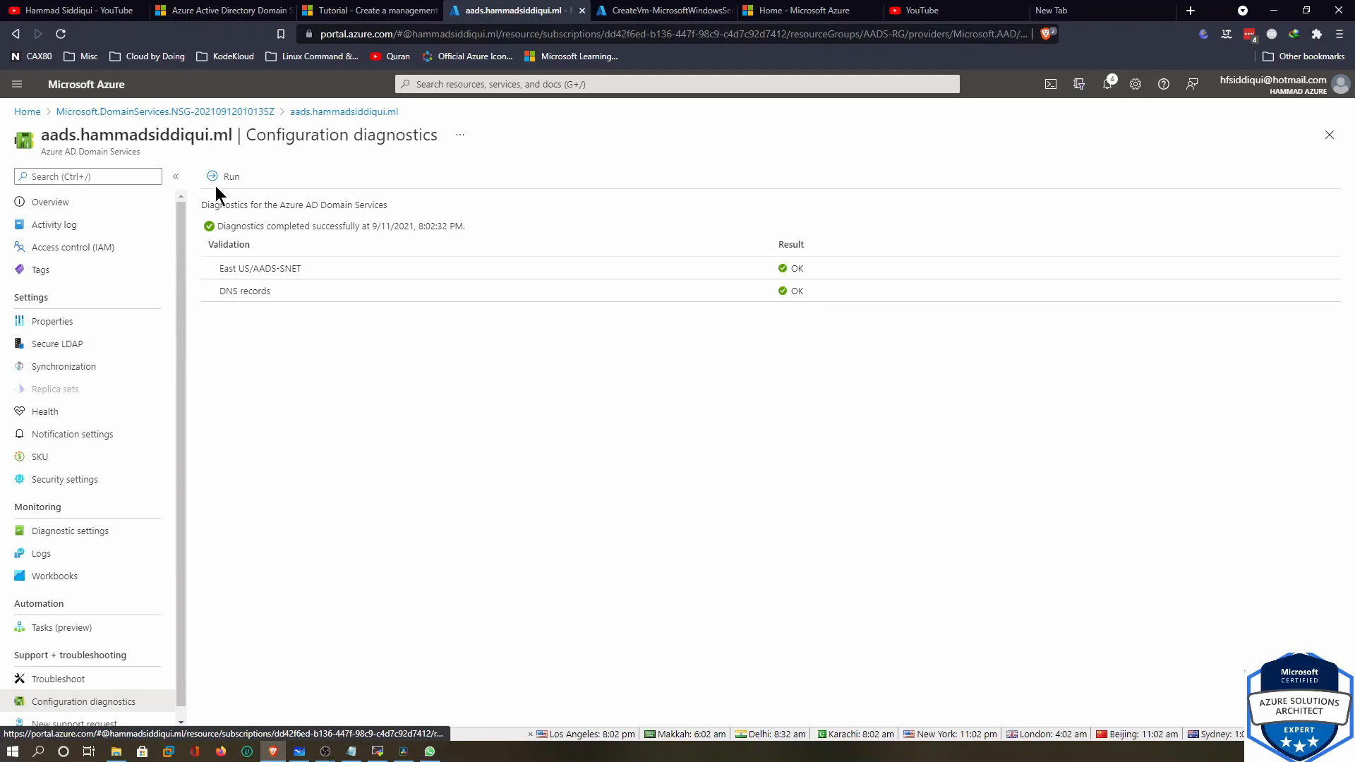
Refresh the domain overview, then open AADS-RG from Resource groups to see its 12 resources
{"action": "left_click", "coordinate": [90, 205]}
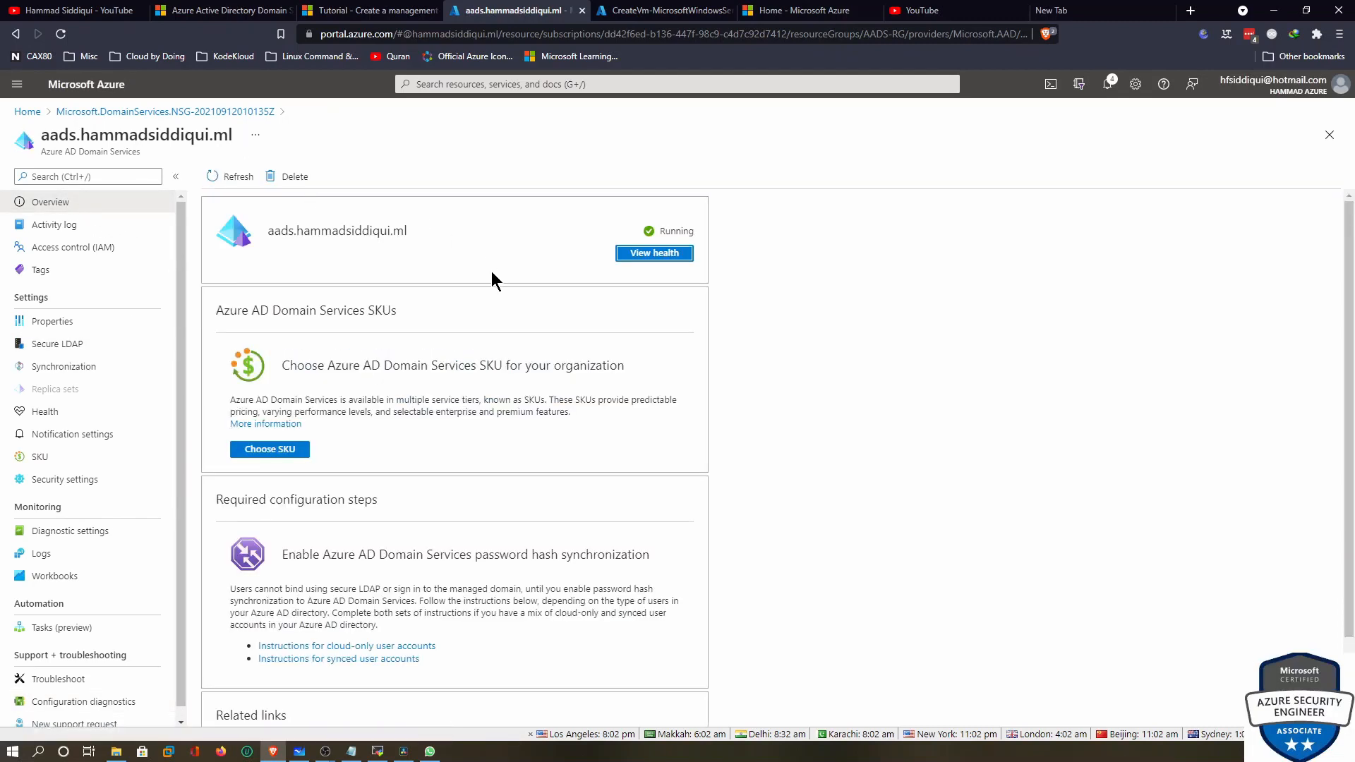
{"action": "left_click", "coordinate": [220, 178]}
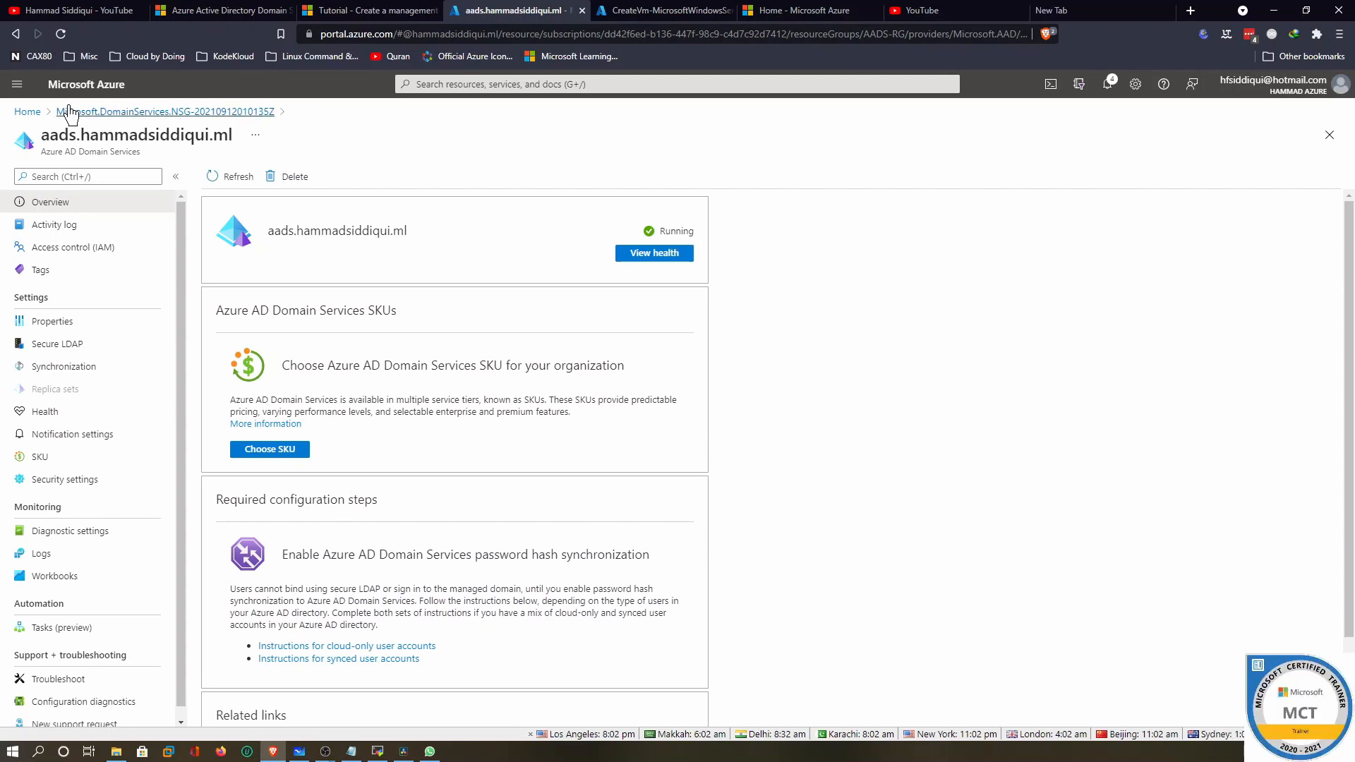
{"action": "left_click", "coordinate": [28, 111]}
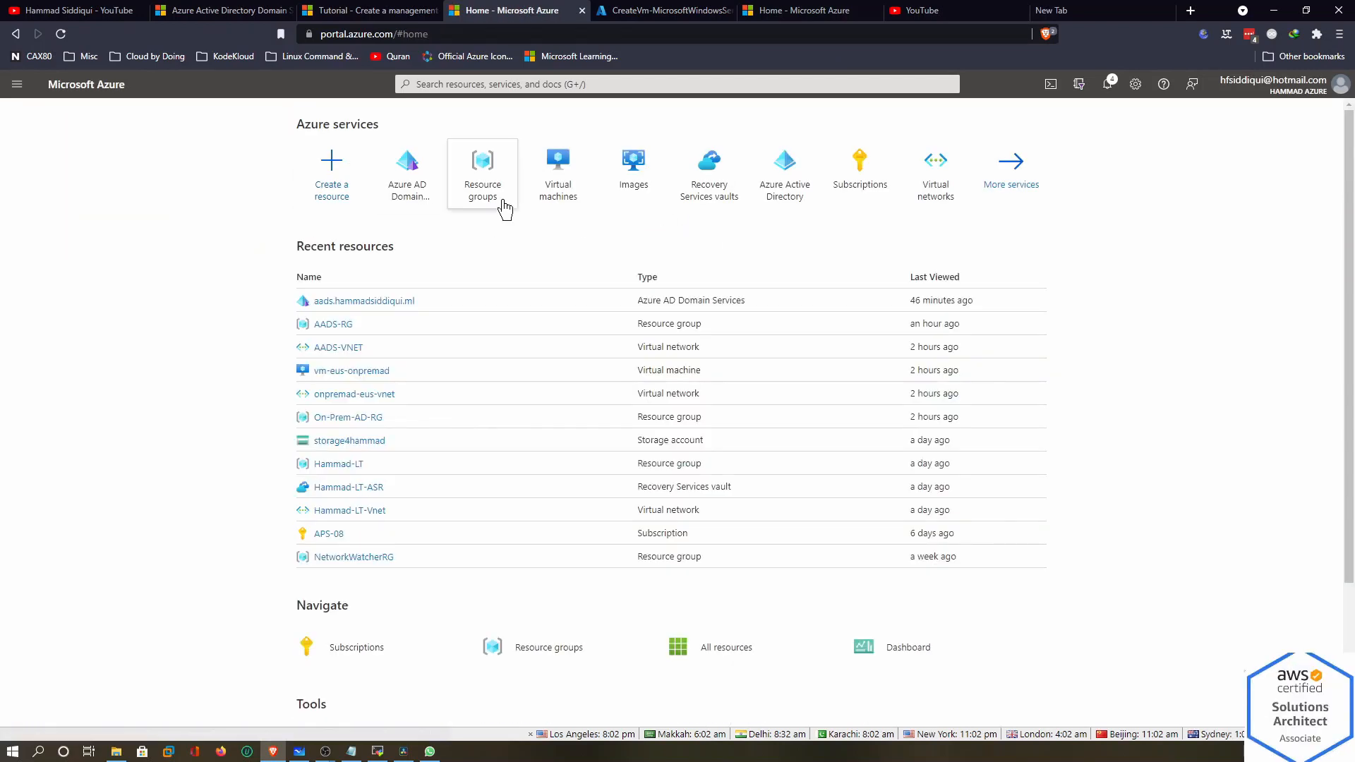
{"action": "left_click", "coordinate": [477, 175]}
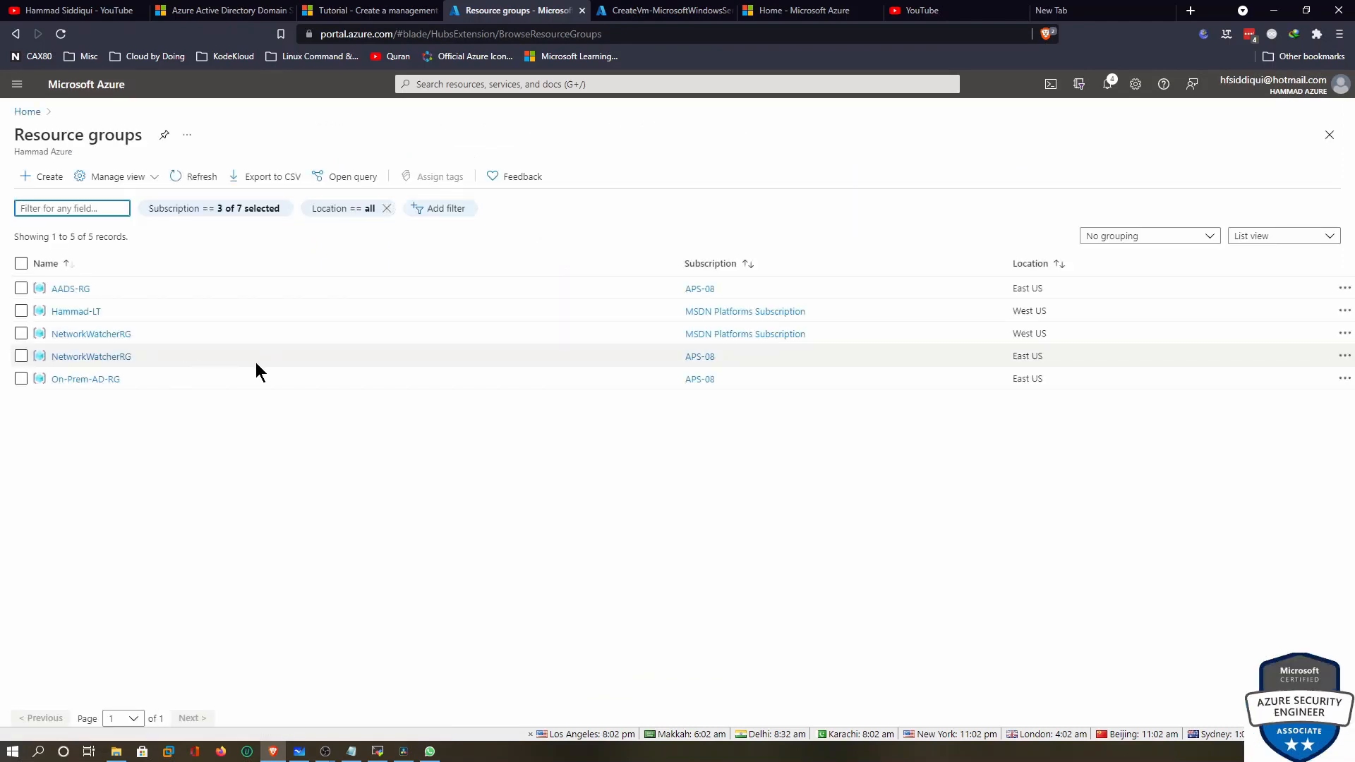
{"action": "left_click", "coordinate": [73, 291]}
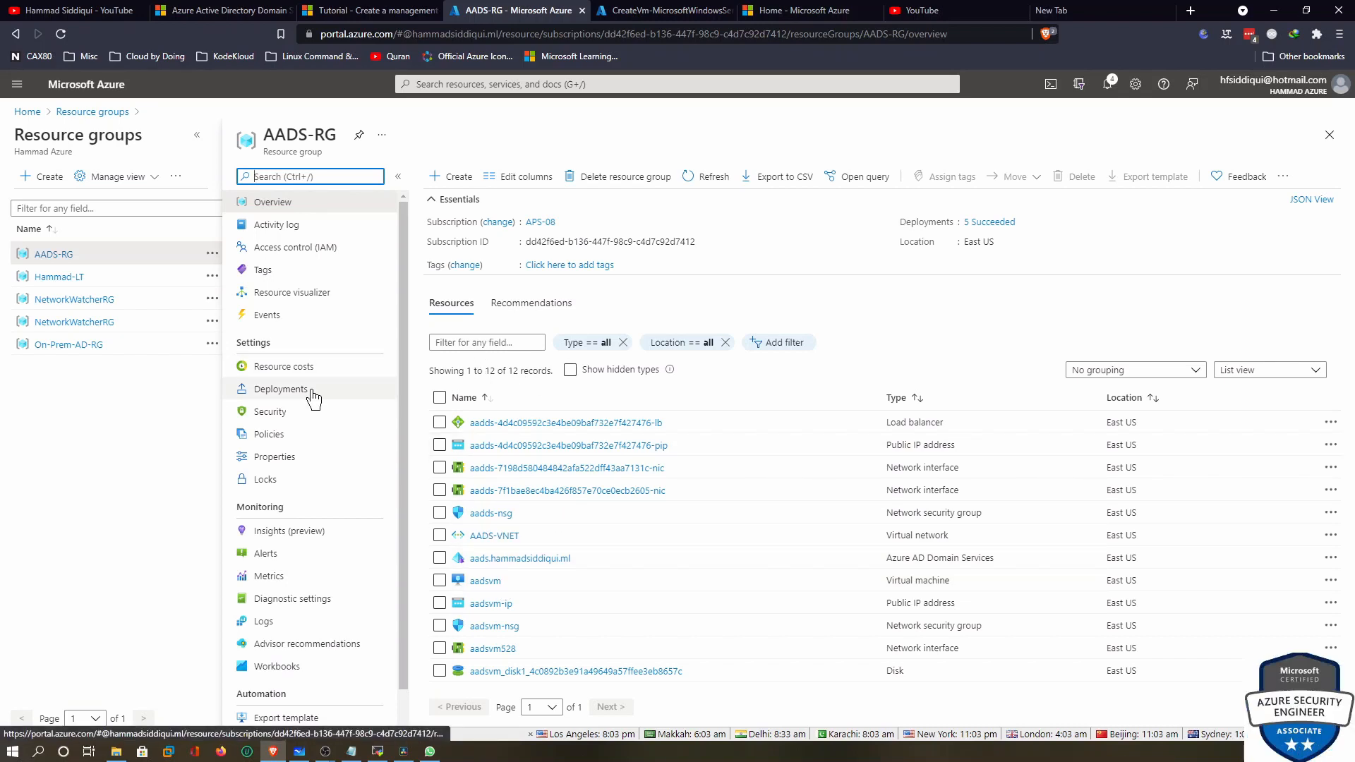
{"action": "scroll", "coordinate": [315, 404], "scroll_direction": "down", "scroll_amount": 1}
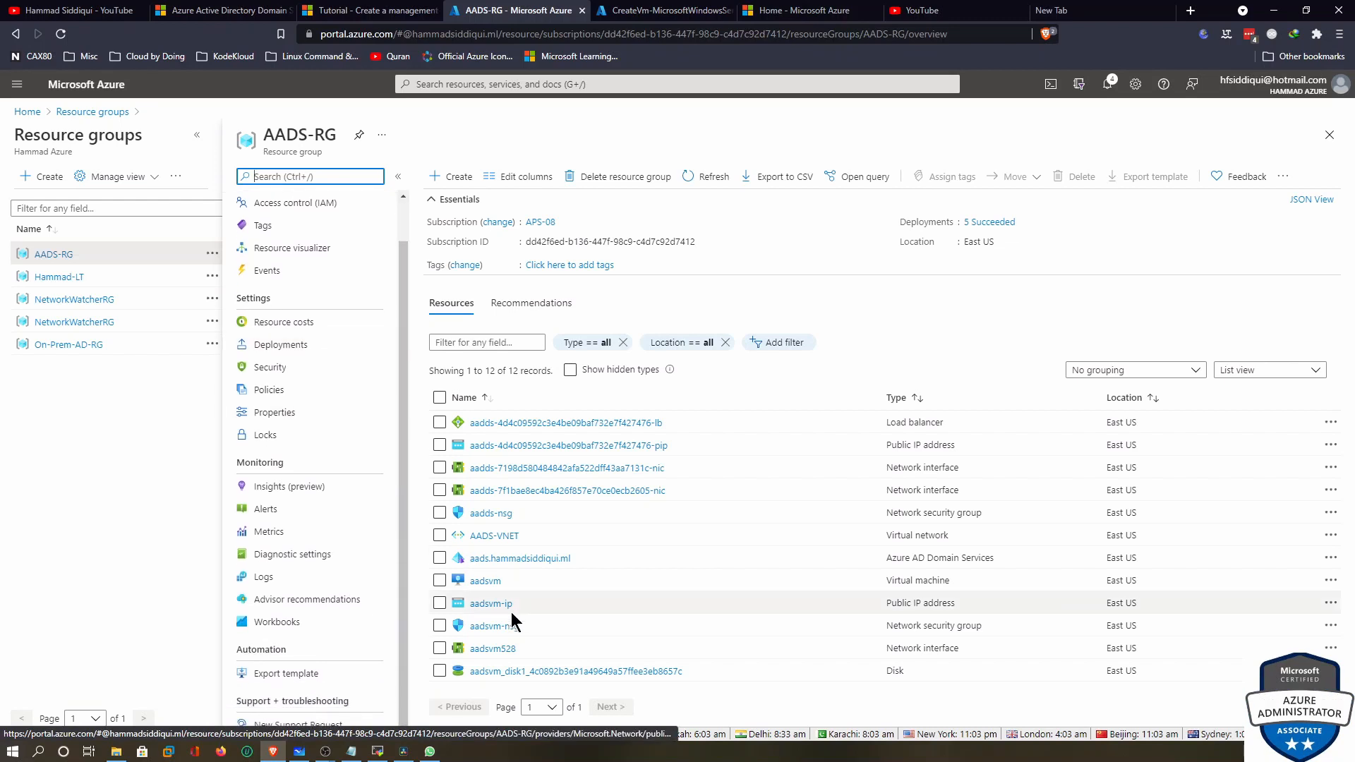
Check AADS-VNET's connected device 10.0.0.5 and DNS servers, then open the deployed aadsvm VM
{"action": "left_click", "coordinate": [501, 536]}
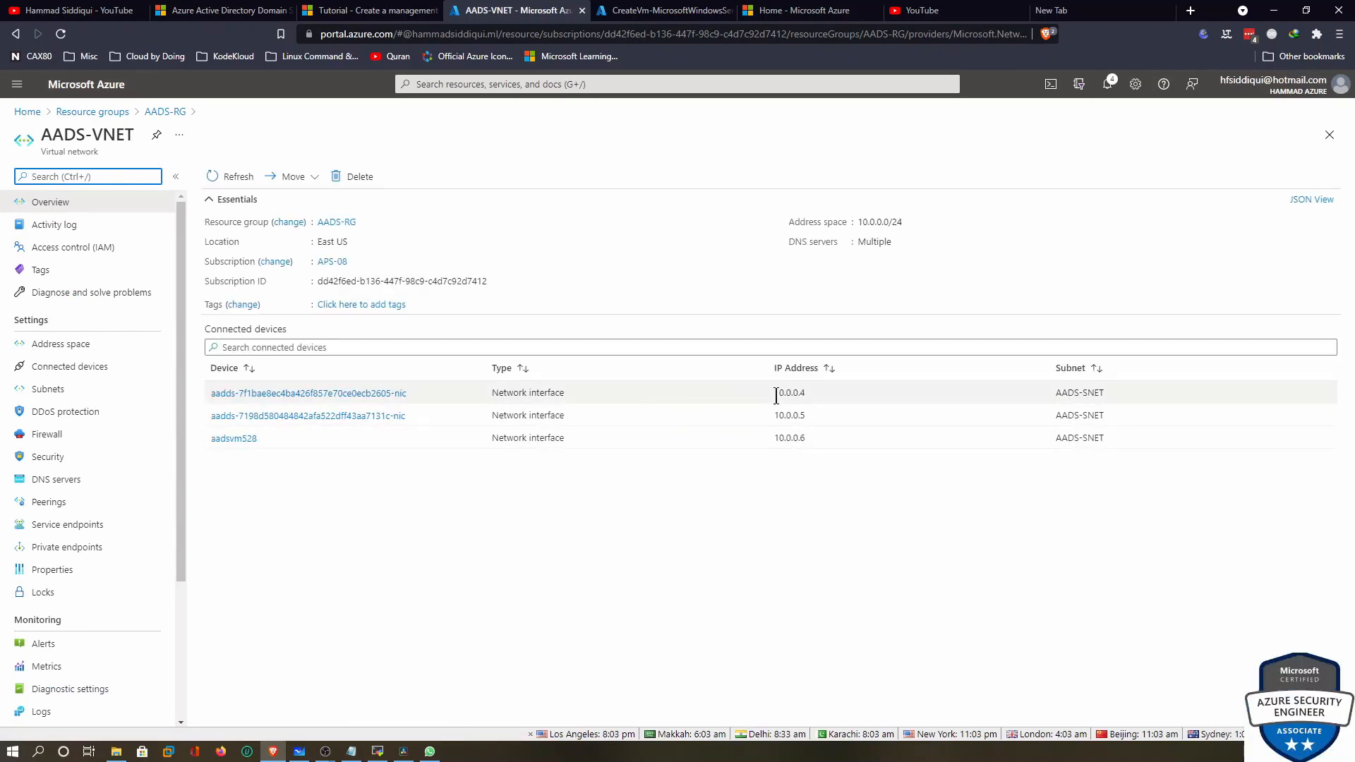
{"action": "left_click_drag", "start_coordinate": [776, 395], "coordinate": [810, 419]}
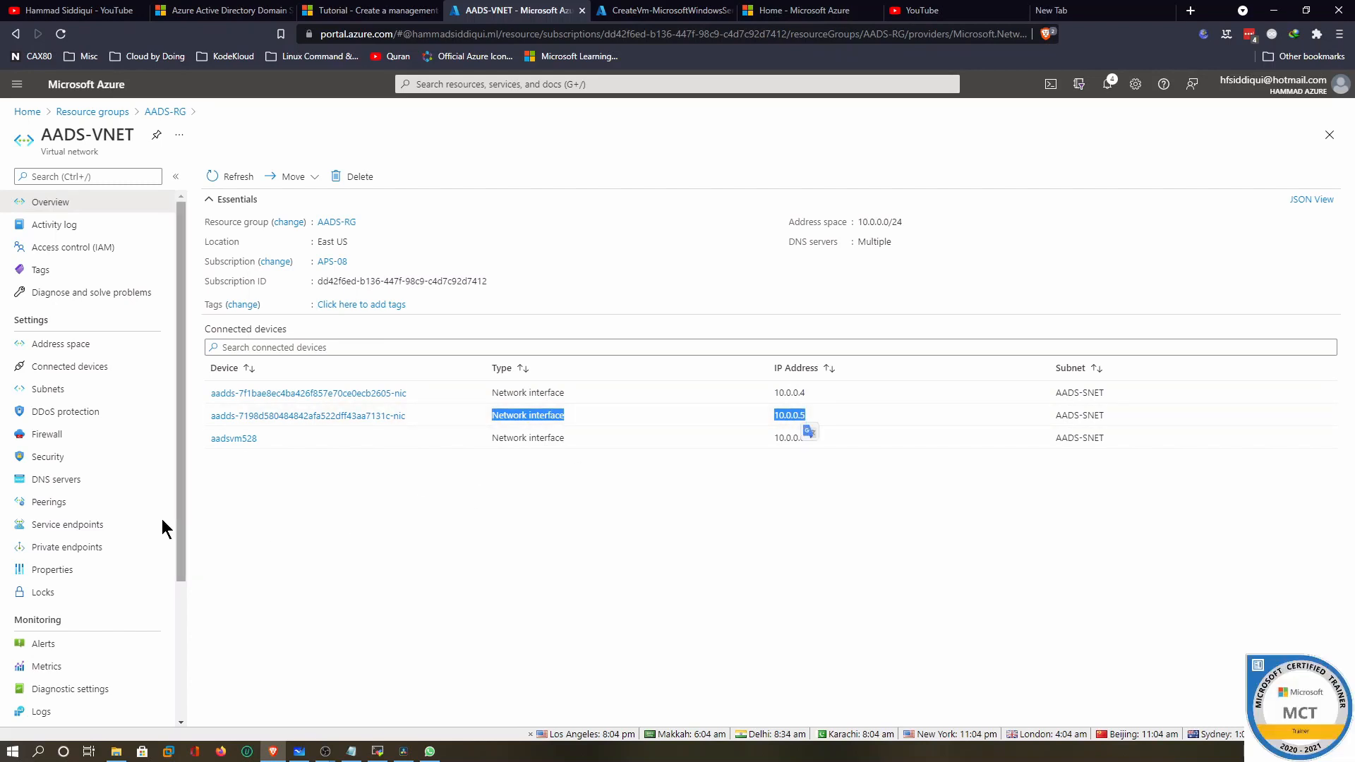
{"action": "left_click", "coordinate": [56, 483]}
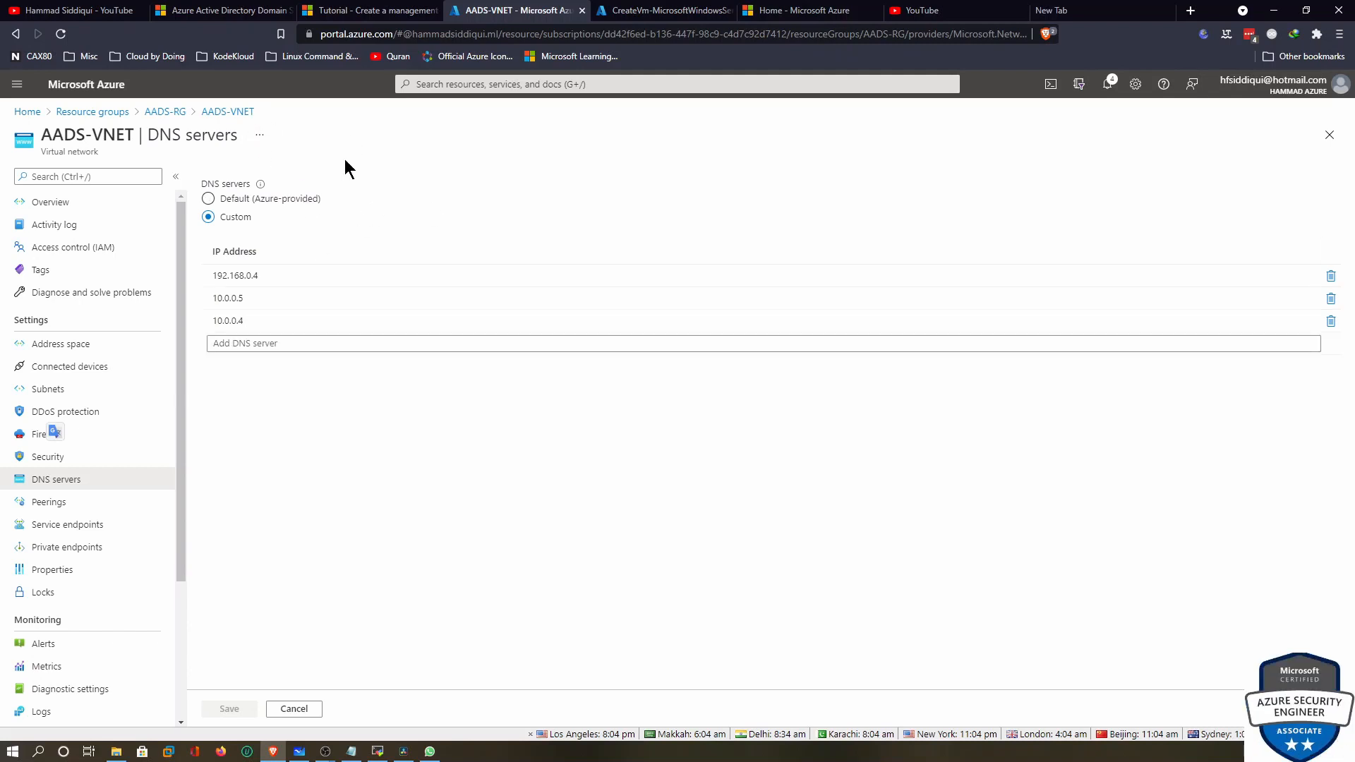
{"action": "left_click", "coordinate": [223, 113]}
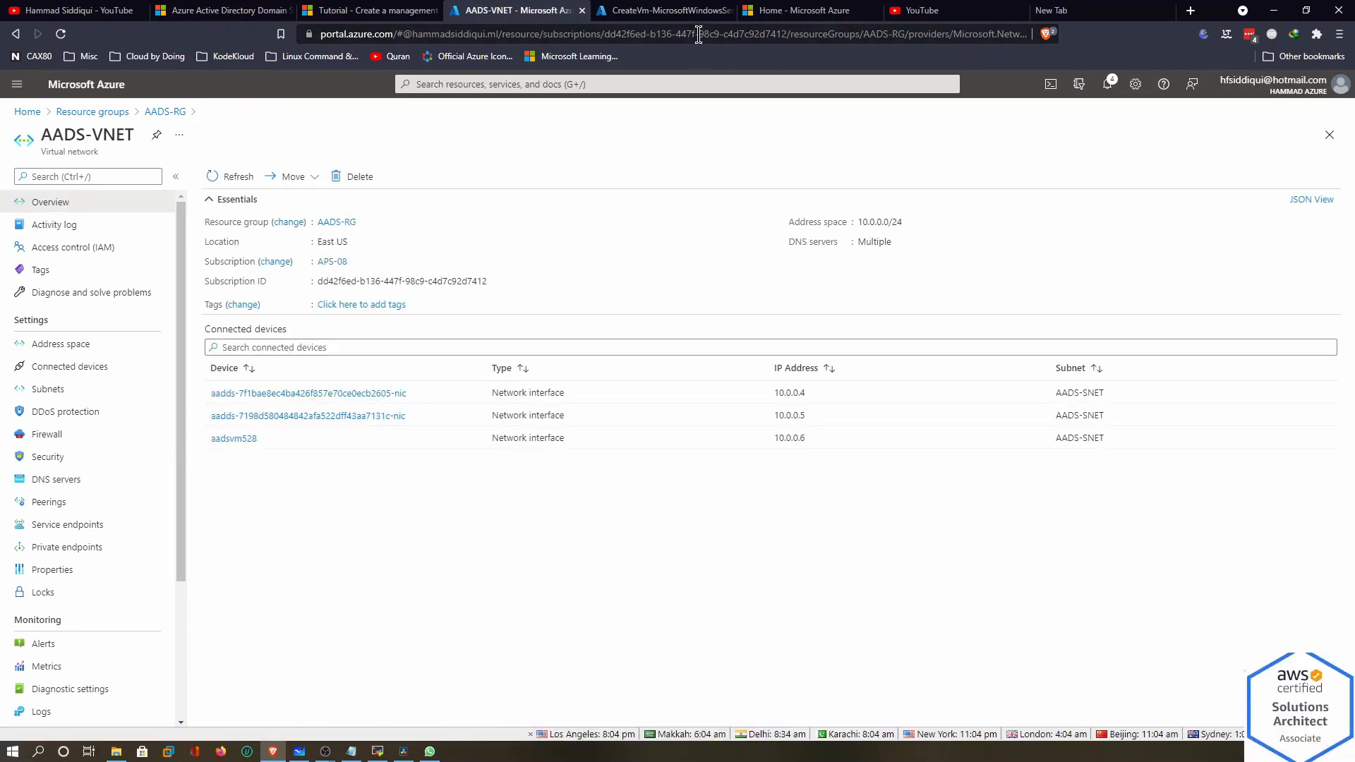
{"action": "left_click", "coordinate": [688, 11]}
{"action": "left_click", "coordinate": [279, 446]}
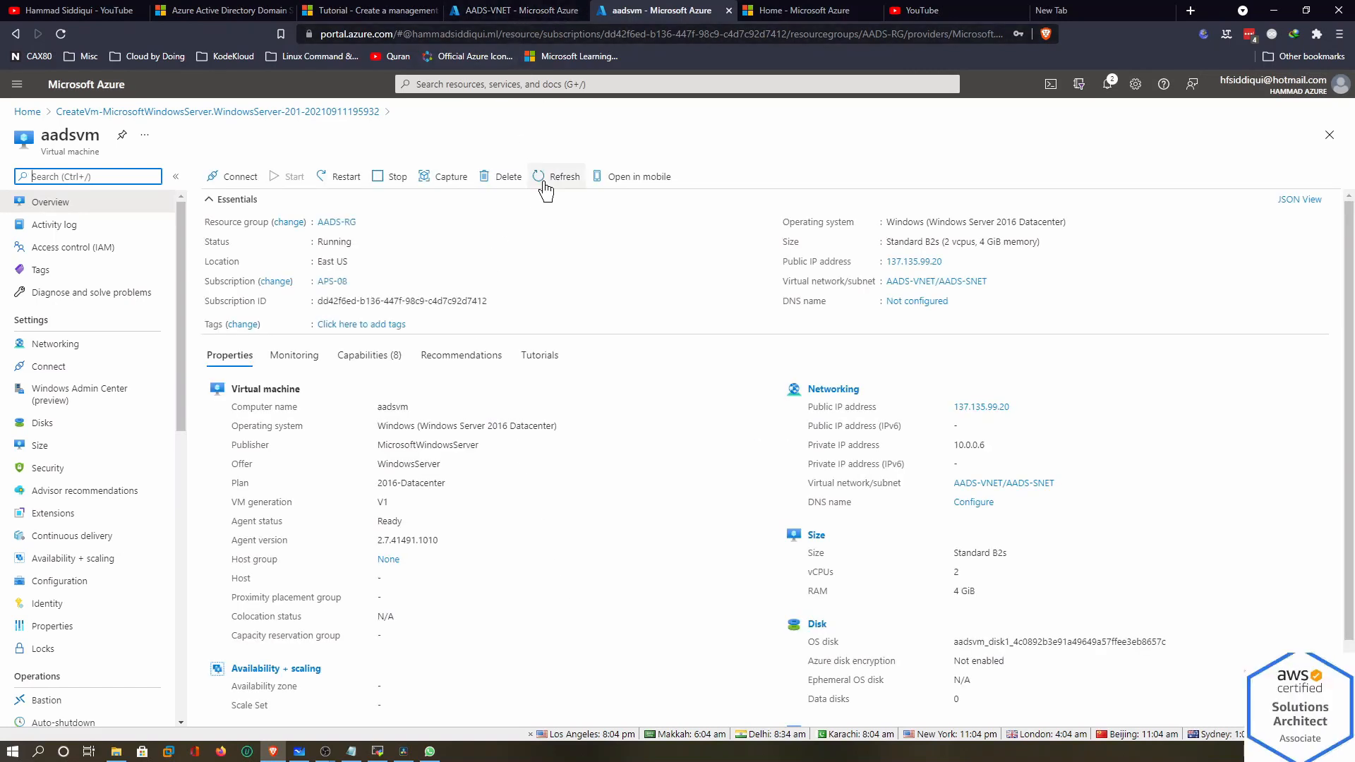
Open the Home breadcrumb in a new tab, glance at AADS-RG, then switch to that Home tab
{"action": "right_click", "coordinate": [23, 113]}
{"action": "left_click", "coordinate": [86, 119]}
{"action": "left_click", "coordinate": [709, 11]}
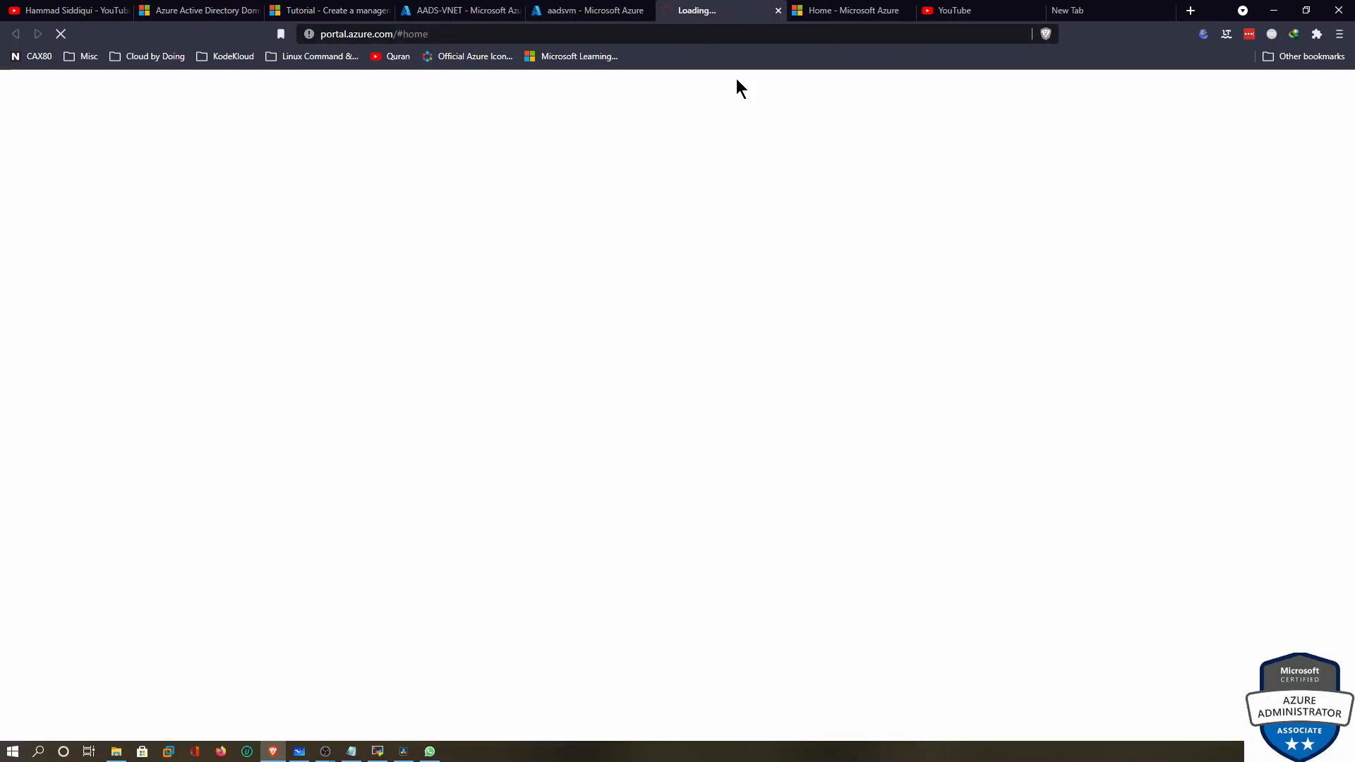
{"action": "left_click", "coordinate": [593, 10]}
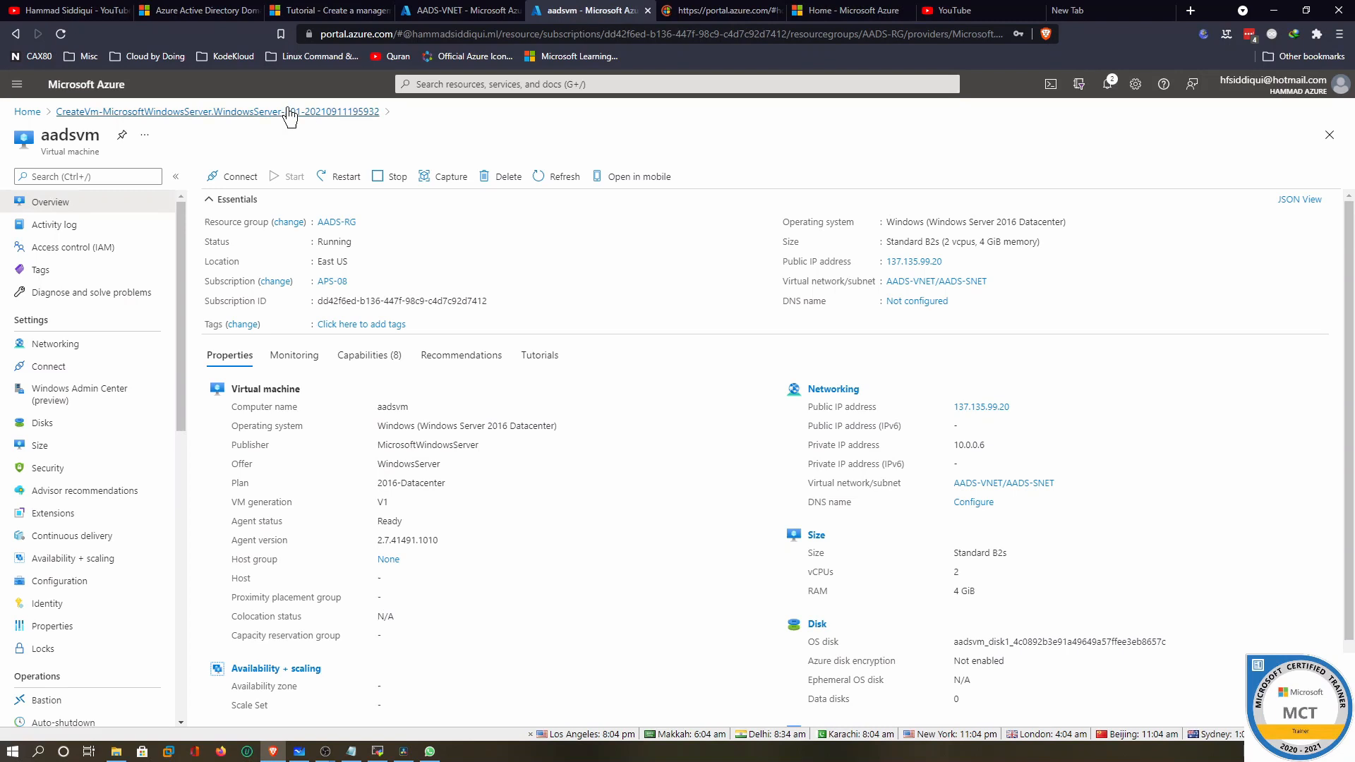
{"action": "key", "text": "ctrl+shift+Tab"}
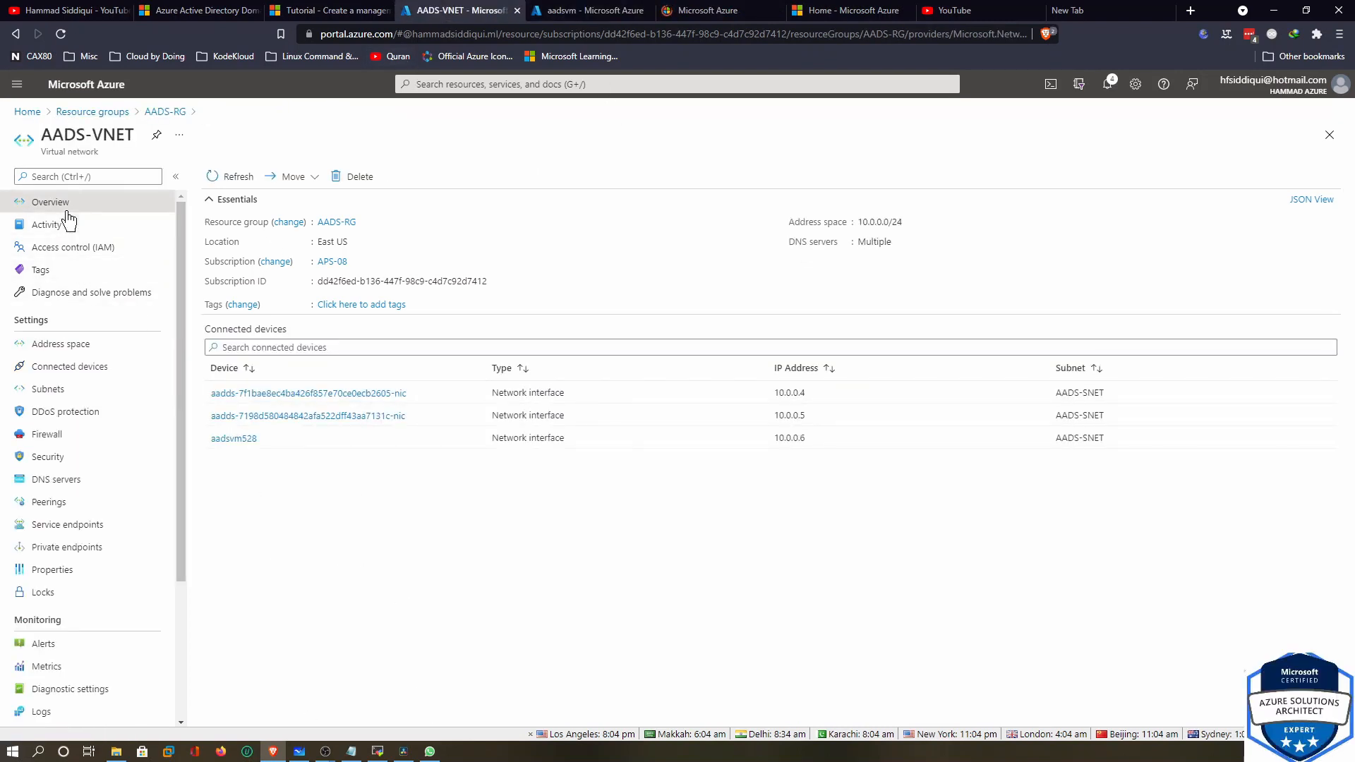
{"action": "left_click", "coordinate": [172, 113]}
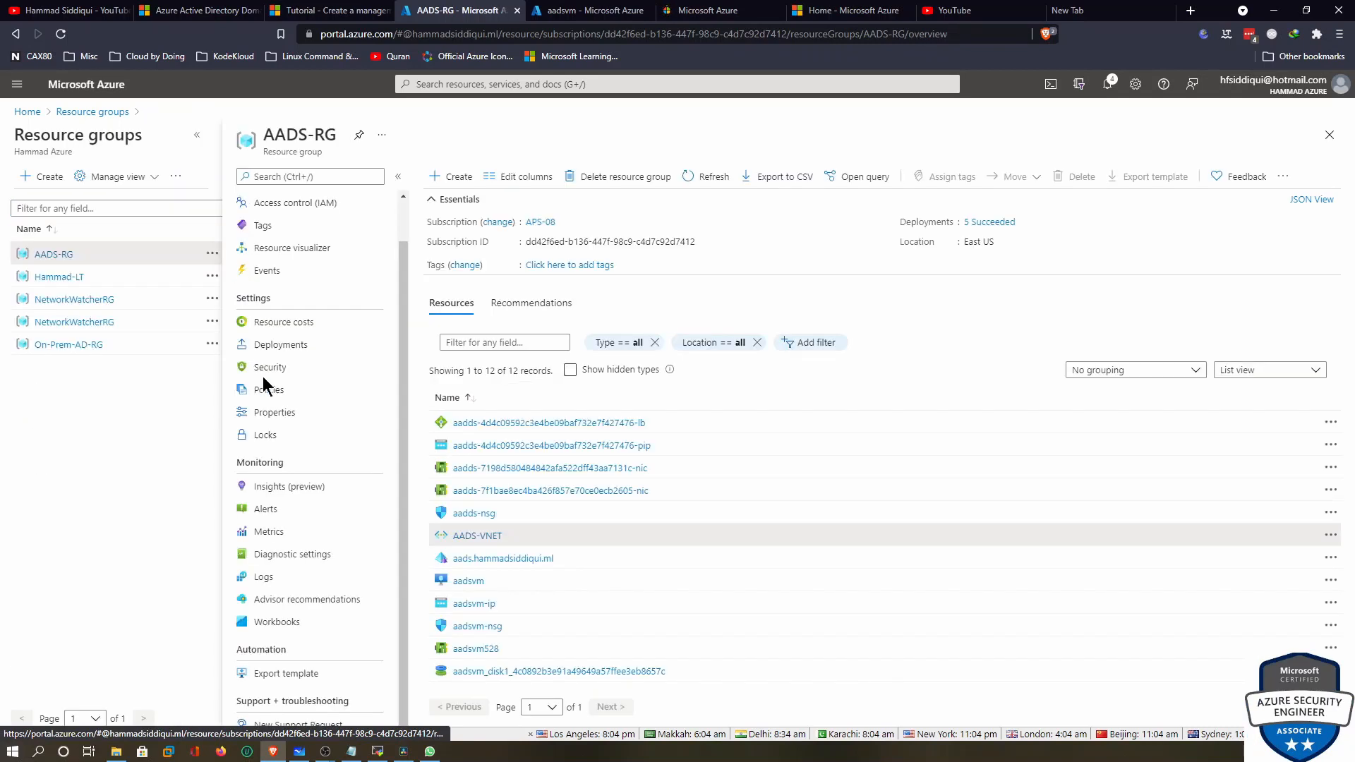
{"action": "left_click", "coordinate": [197, 134]}
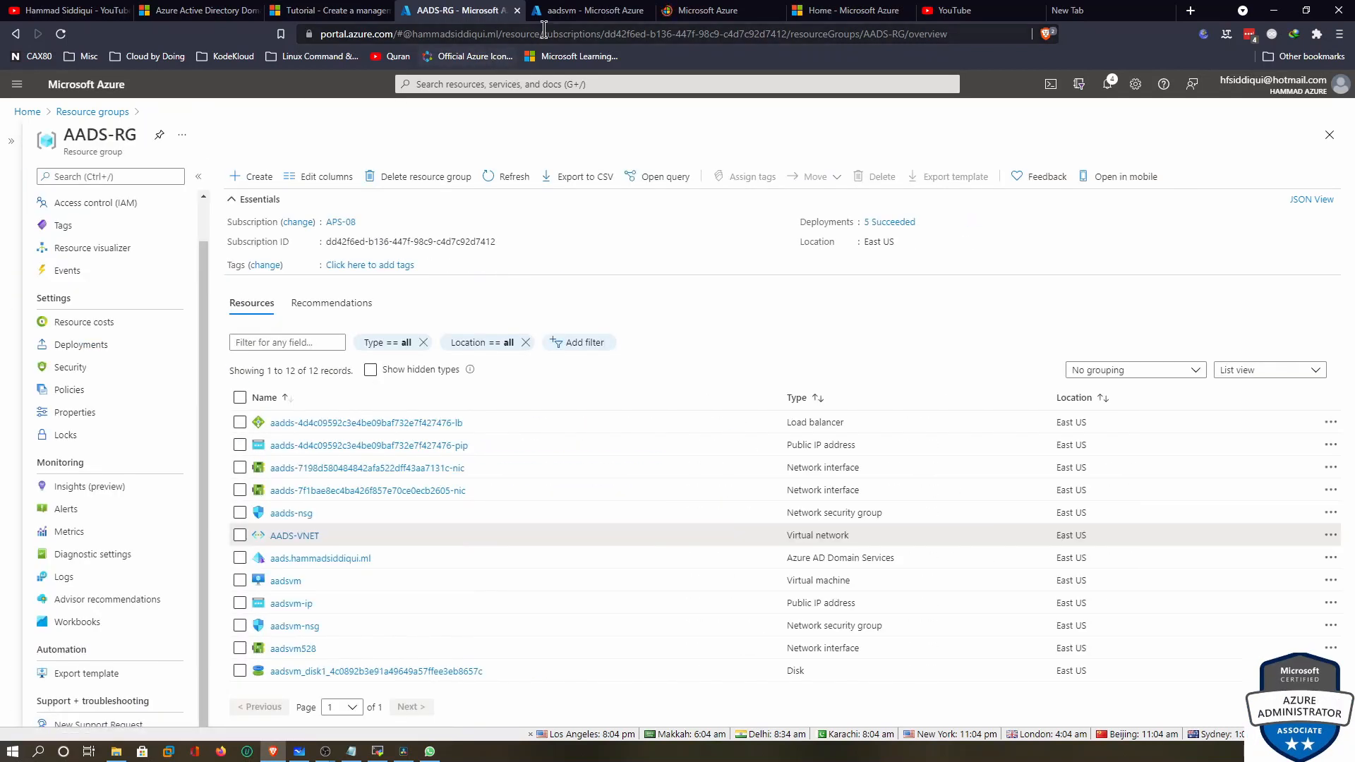
{"action": "left_click", "coordinate": [706, 11]}
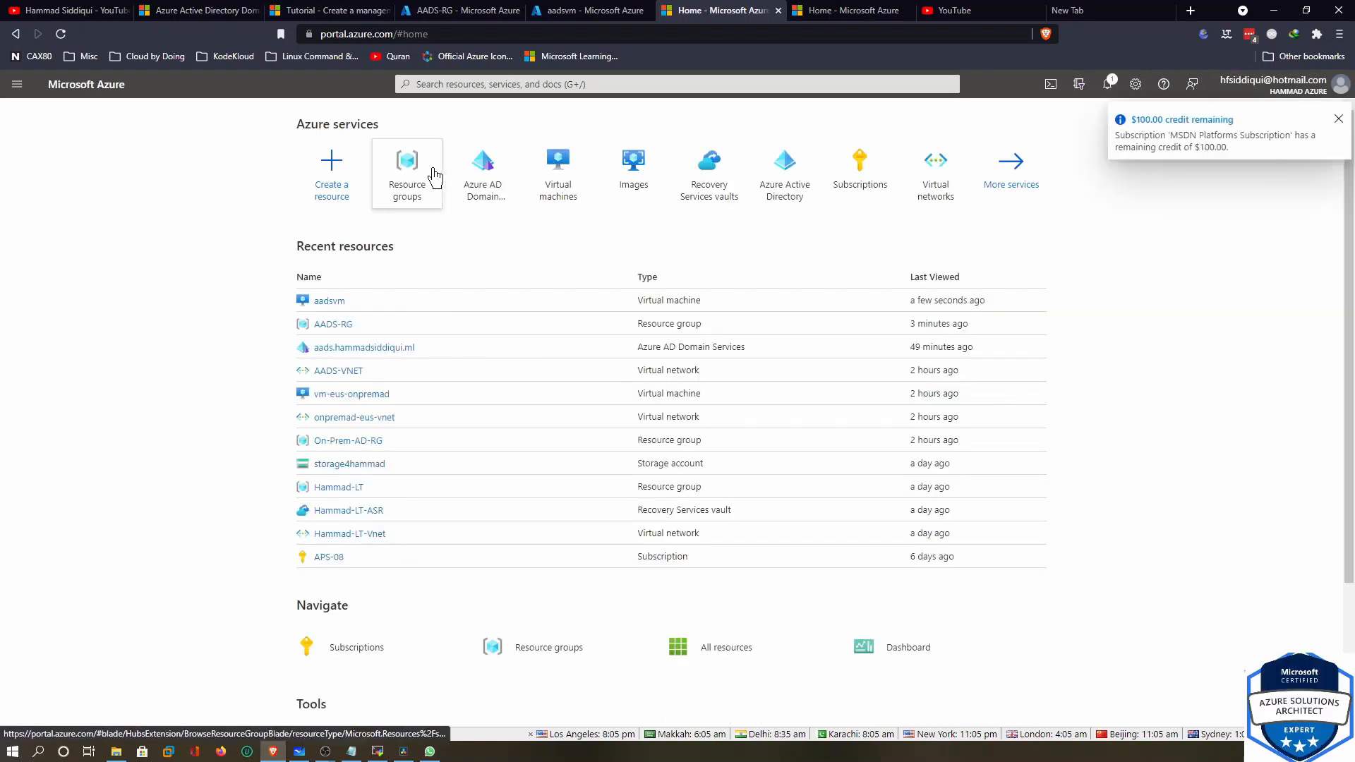
Show all 44 users in Azure Active Directory, then switch to the MobaXterm remote session
{"action": "left_click", "coordinate": [781, 168]}
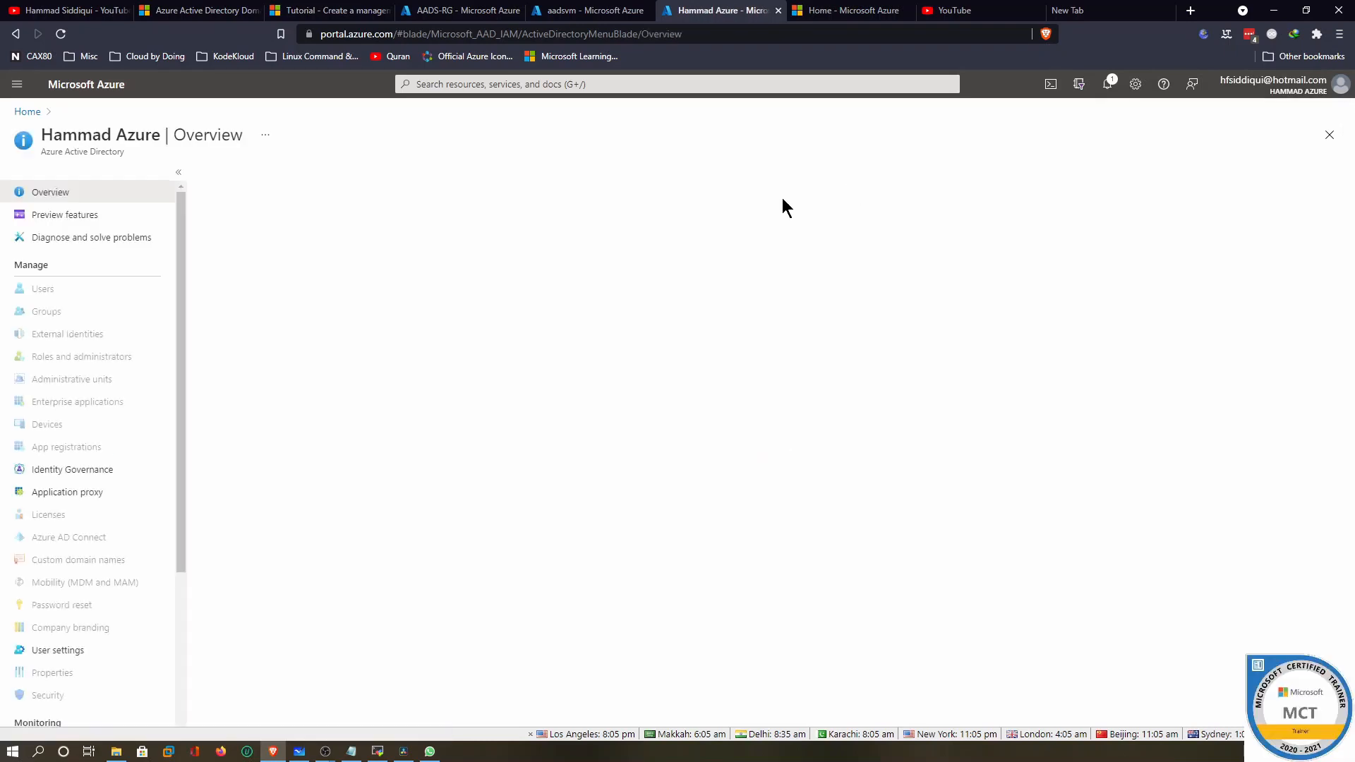
{"action": "left_click", "coordinate": [40, 289]}
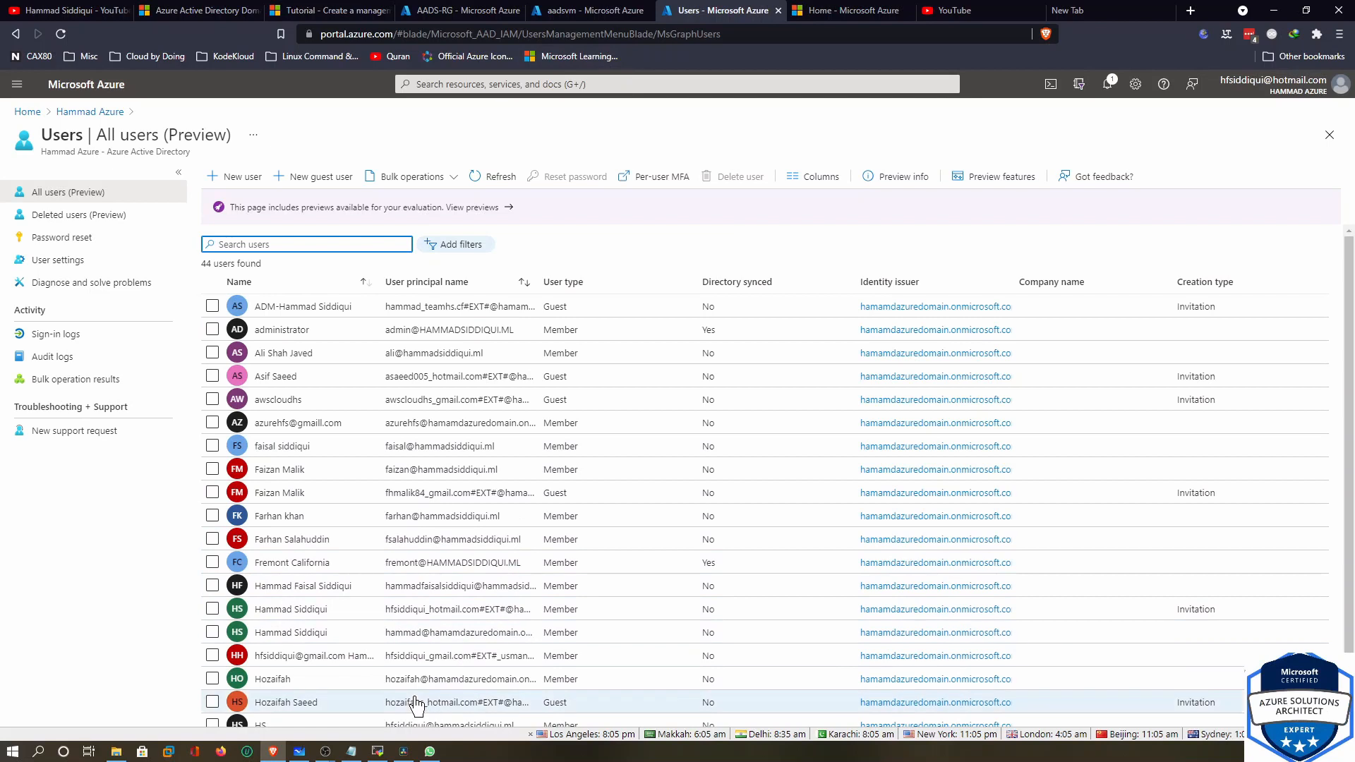
{"action": "left_click", "coordinate": [388, 754]}
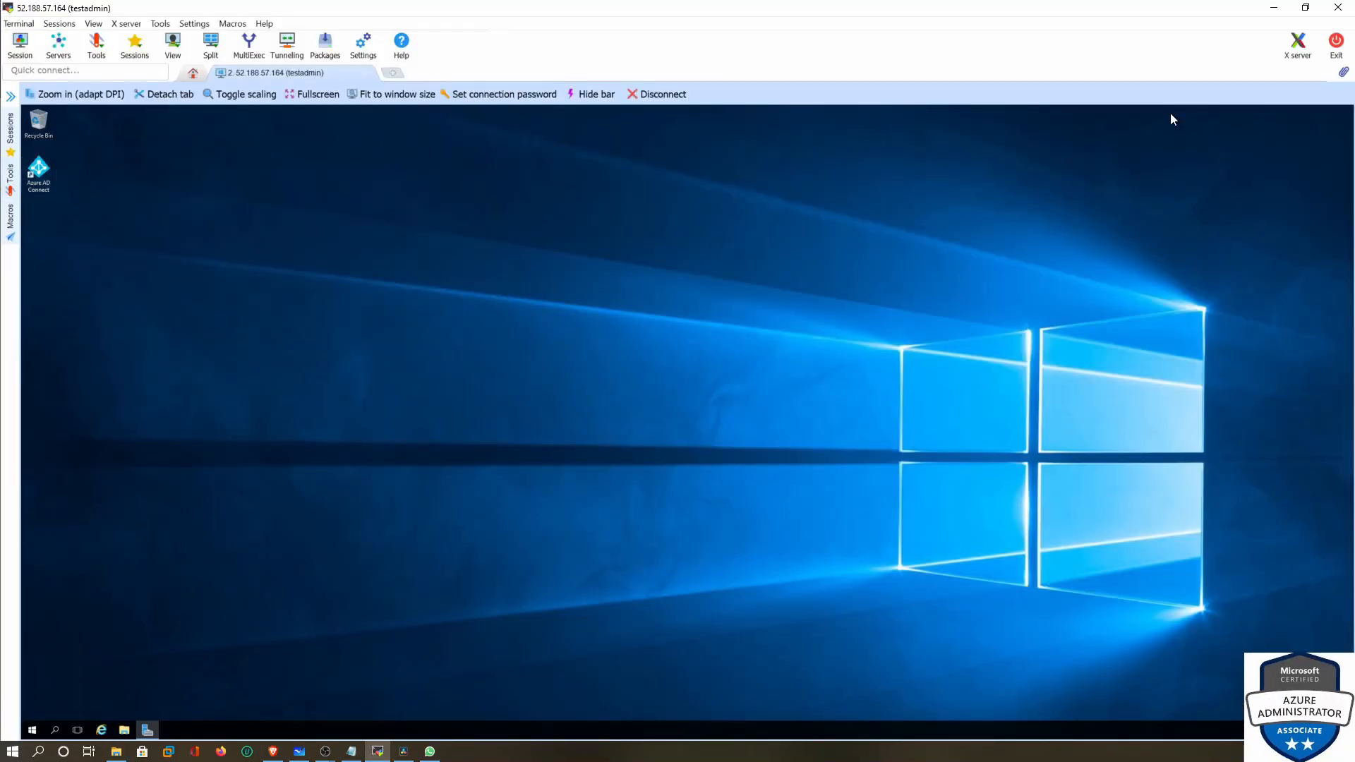
View the administrator's Account tab under HAMMADSIDDIQUI.ML Users in Active Directory Users and Computers, then minimize MobaXterm
{"action": "left_click", "coordinate": [149, 728]}
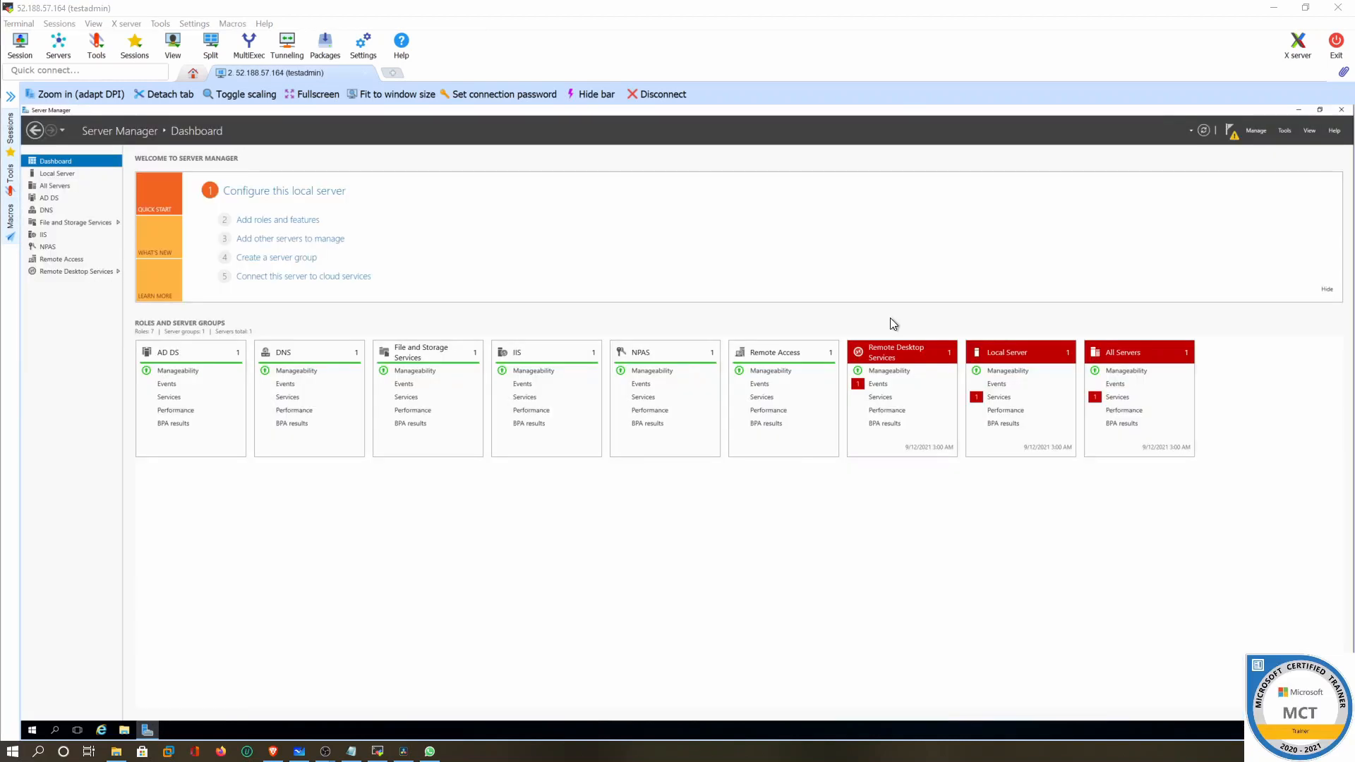
{"action": "left_click", "coordinate": [1261, 129]}
{"action": "left_click", "coordinate": [1283, 130]}
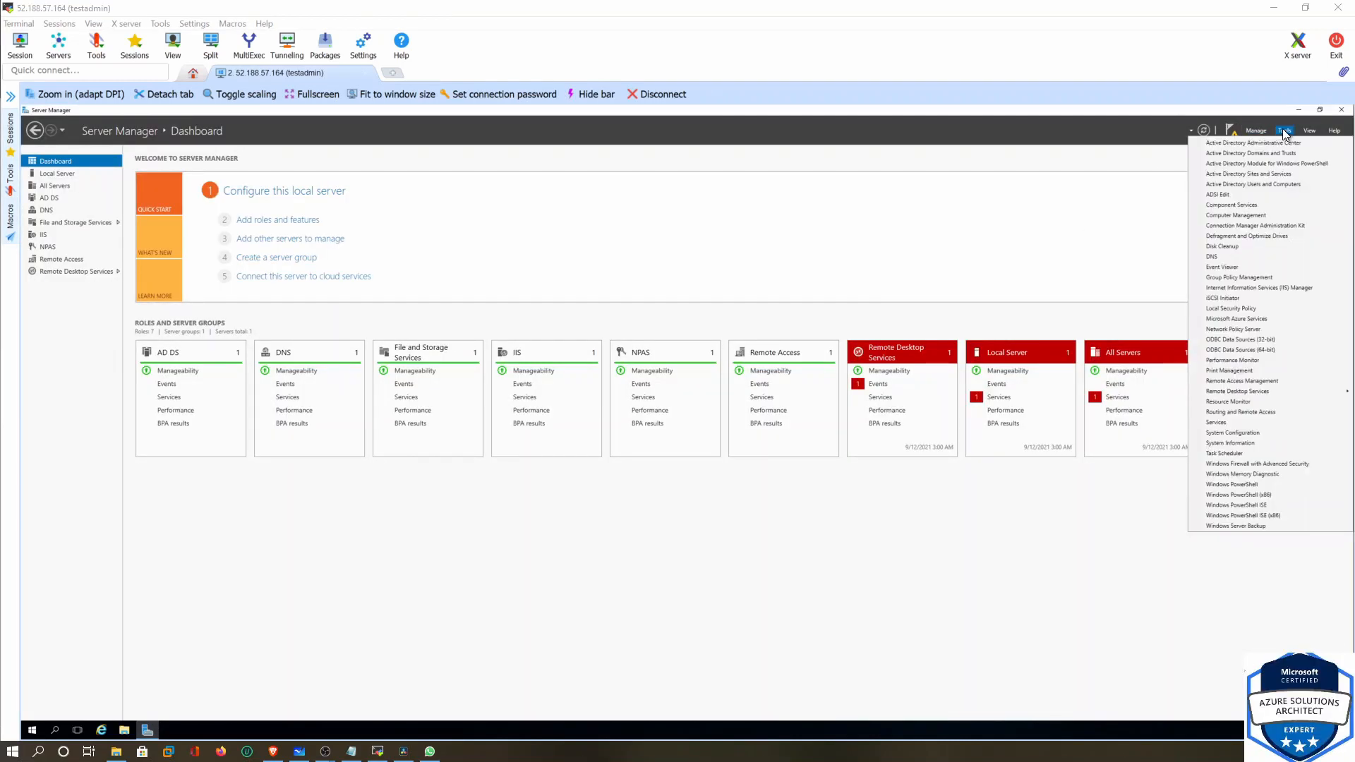
{"action": "left_click", "coordinate": [1271, 182]}
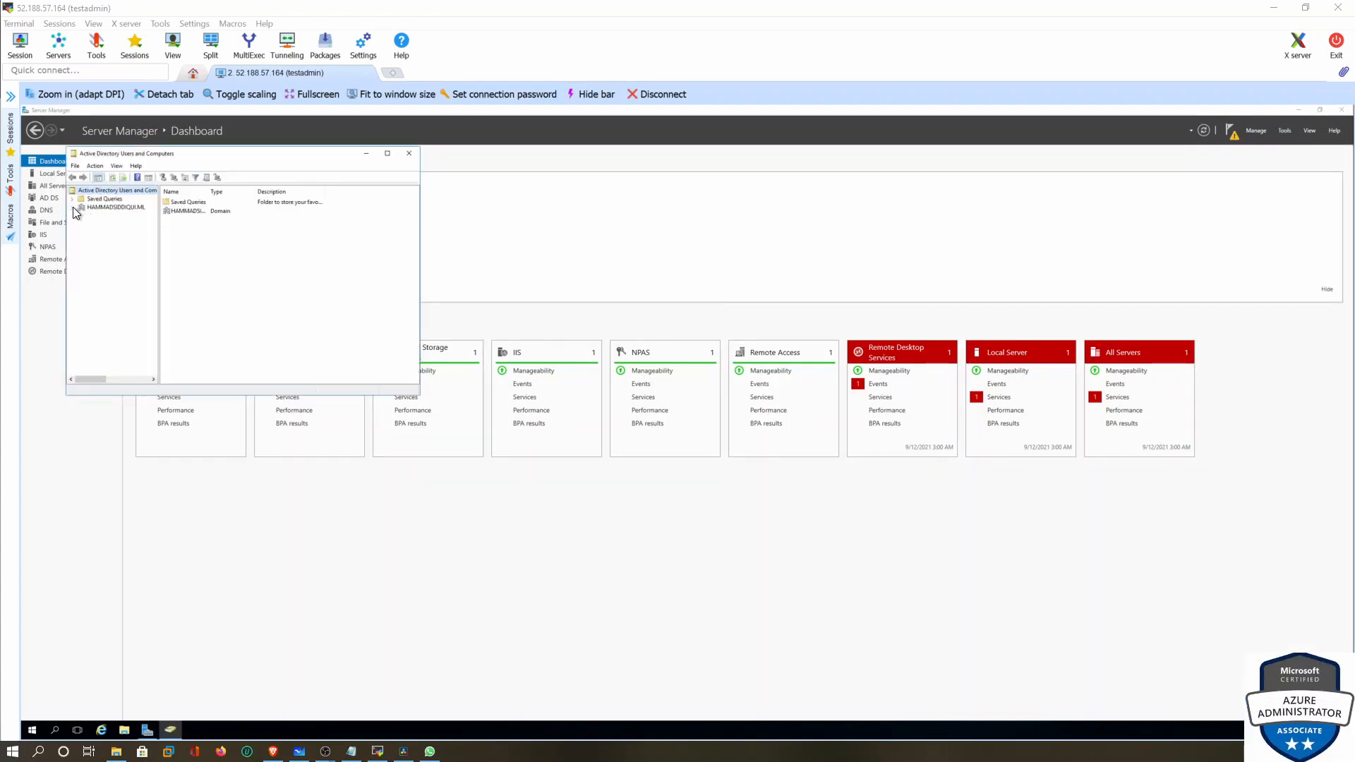
{"action": "left_click", "coordinate": [73, 207]}
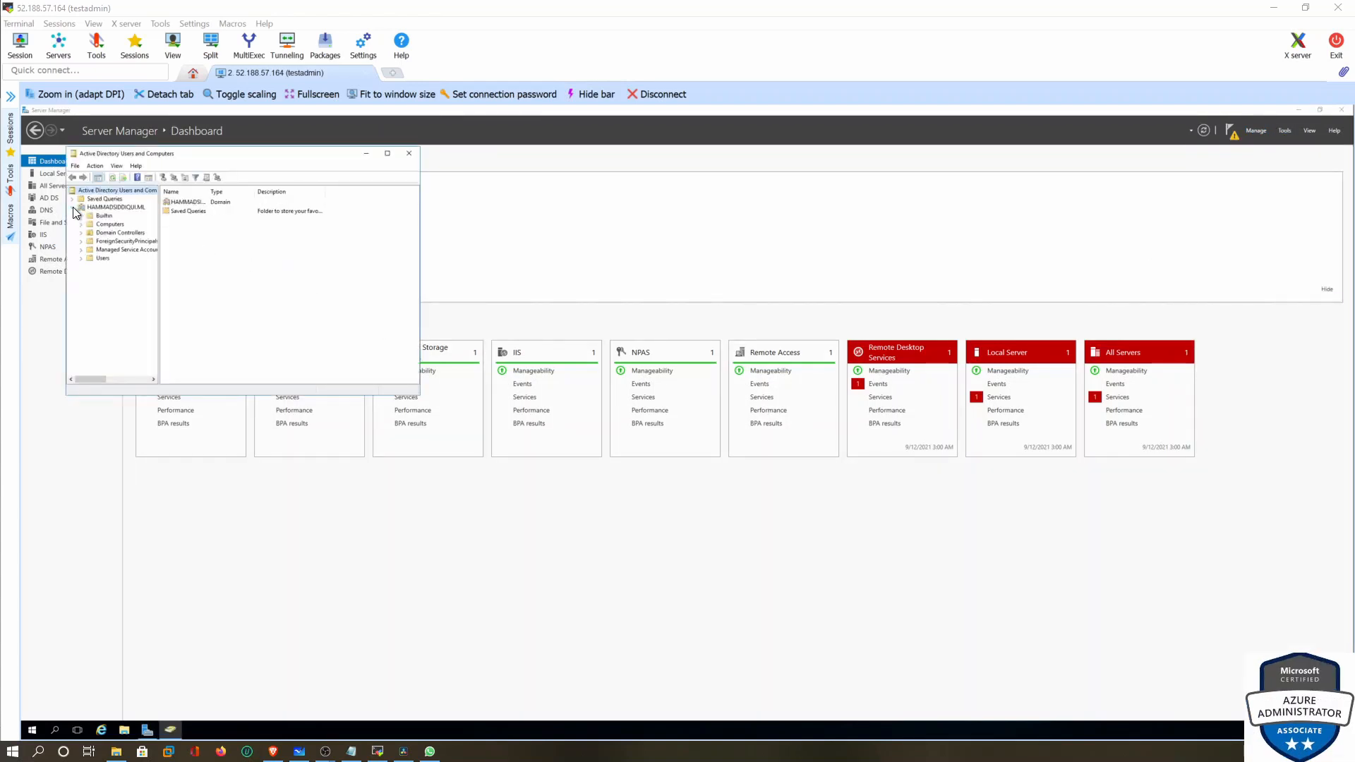
{"action": "left_click", "coordinate": [106, 258]}
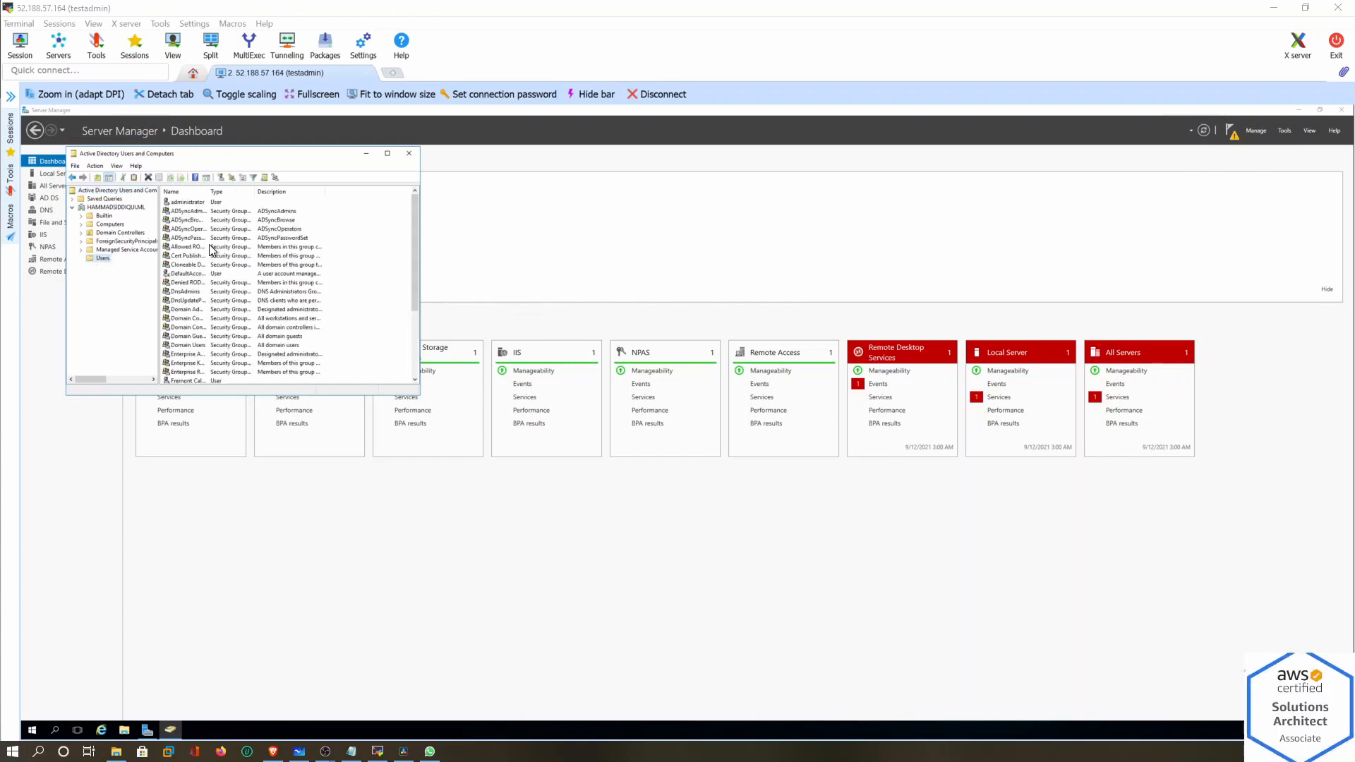
{"action": "double_click", "coordinate": [181, 203]}
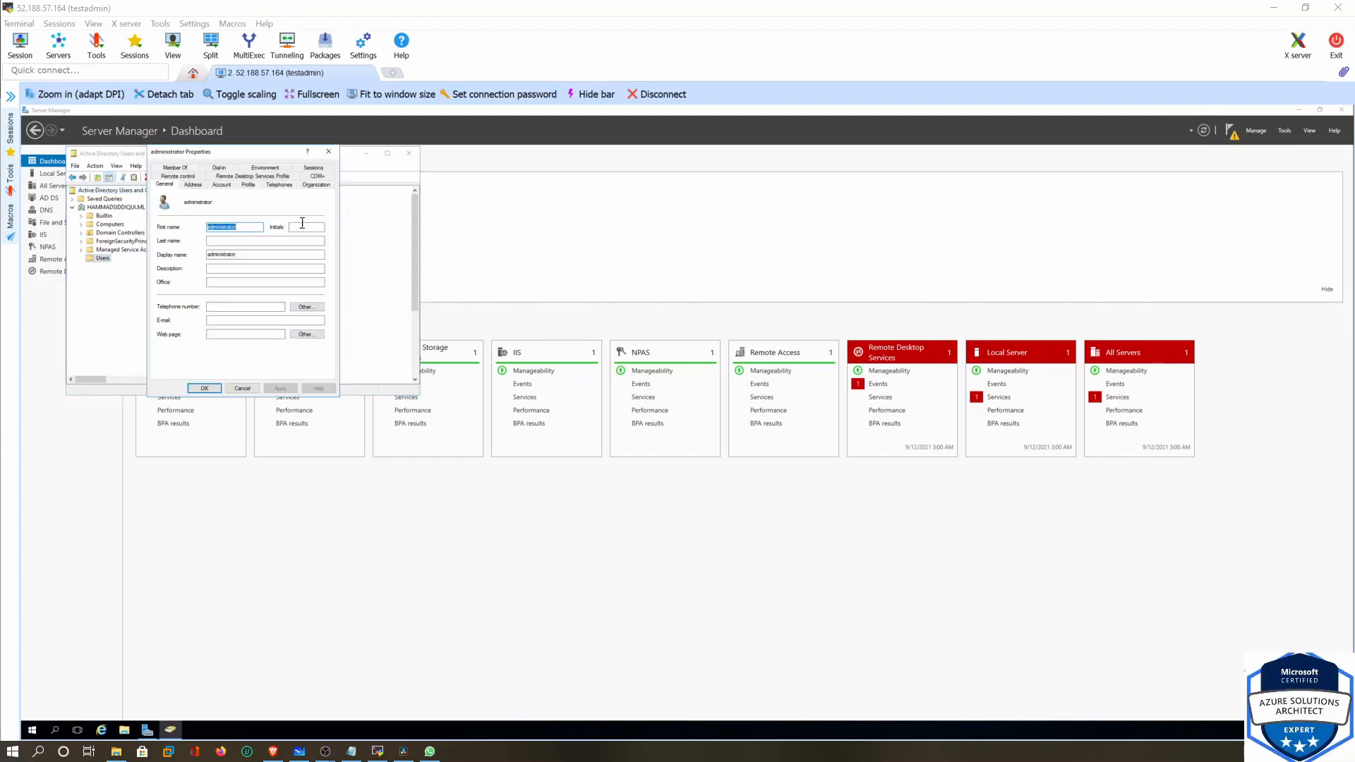
{"action": "left_click", "coordinate": [222, 185]}
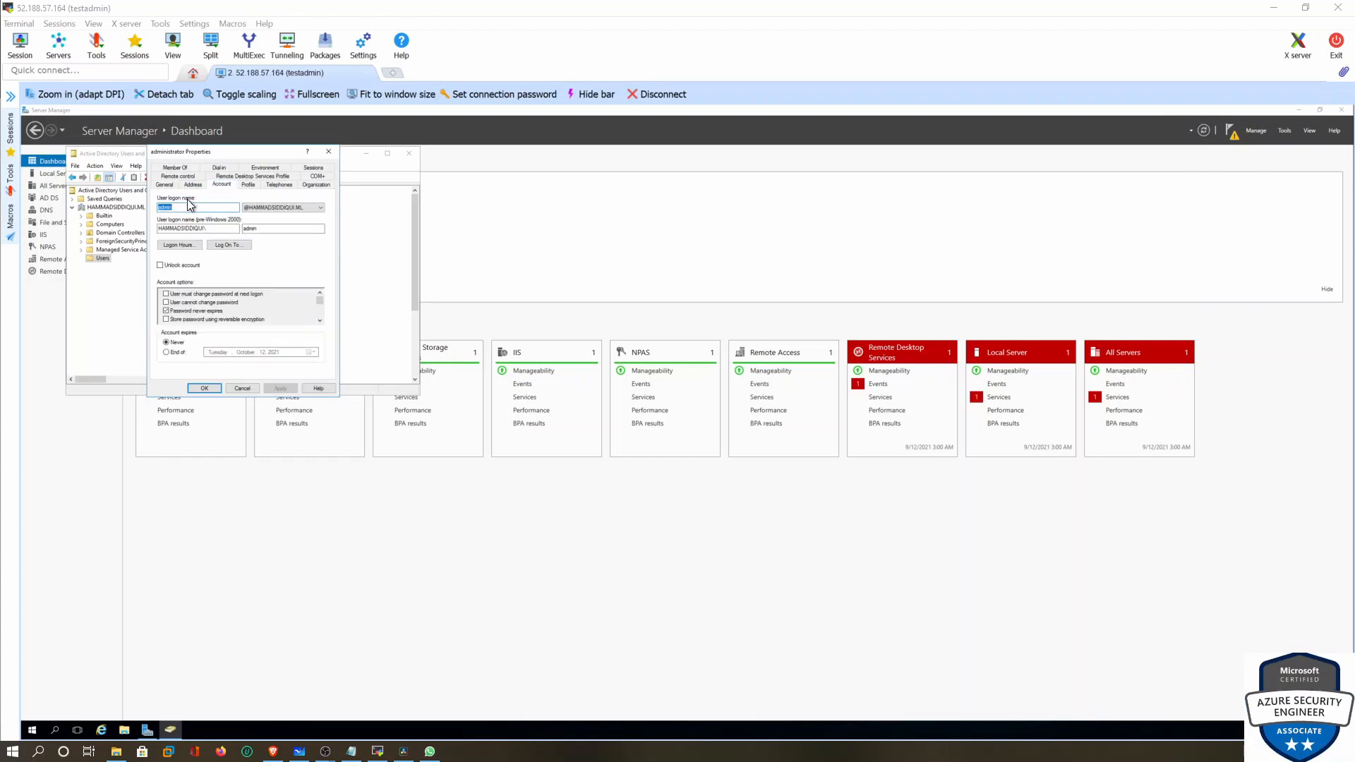
{"action": "left_click", "coordinate": [246, 388]}
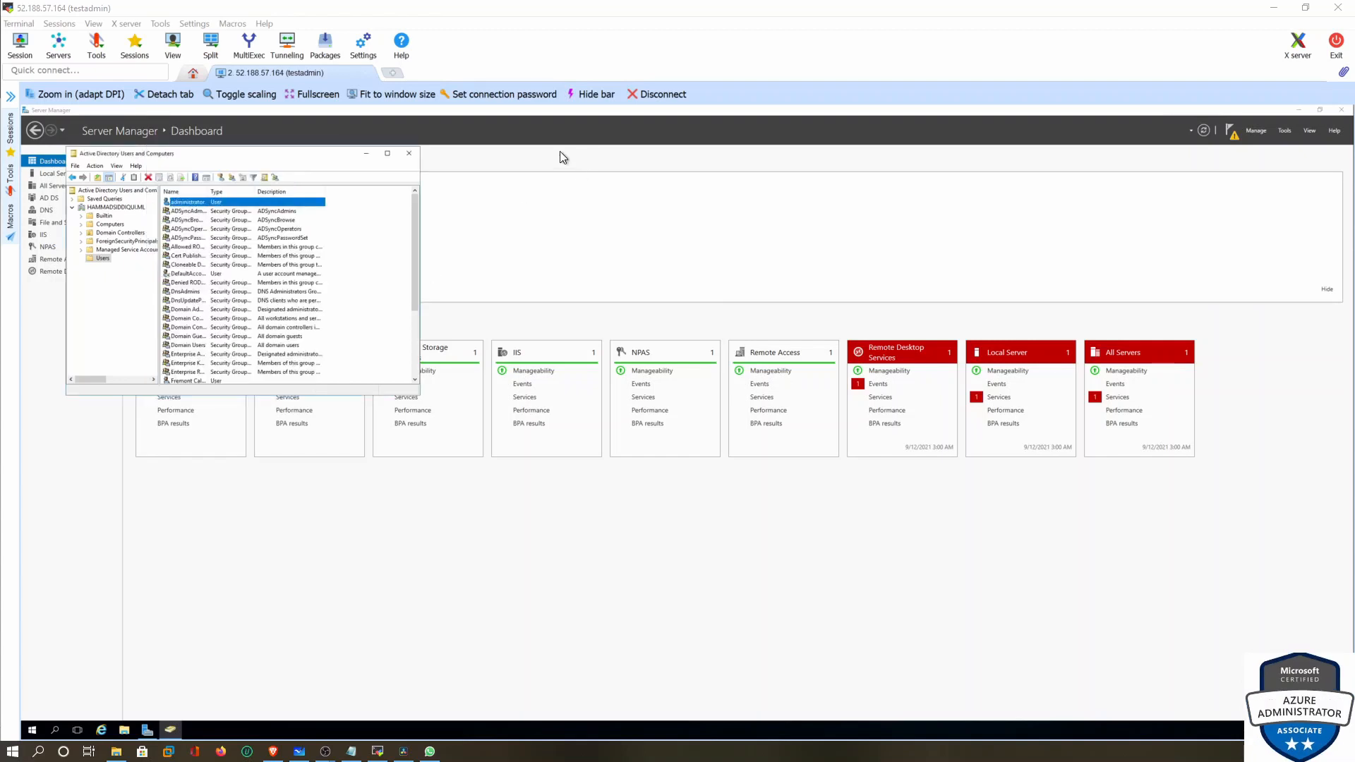
{"action": "left_click", "coordinate": [1274, 8]}
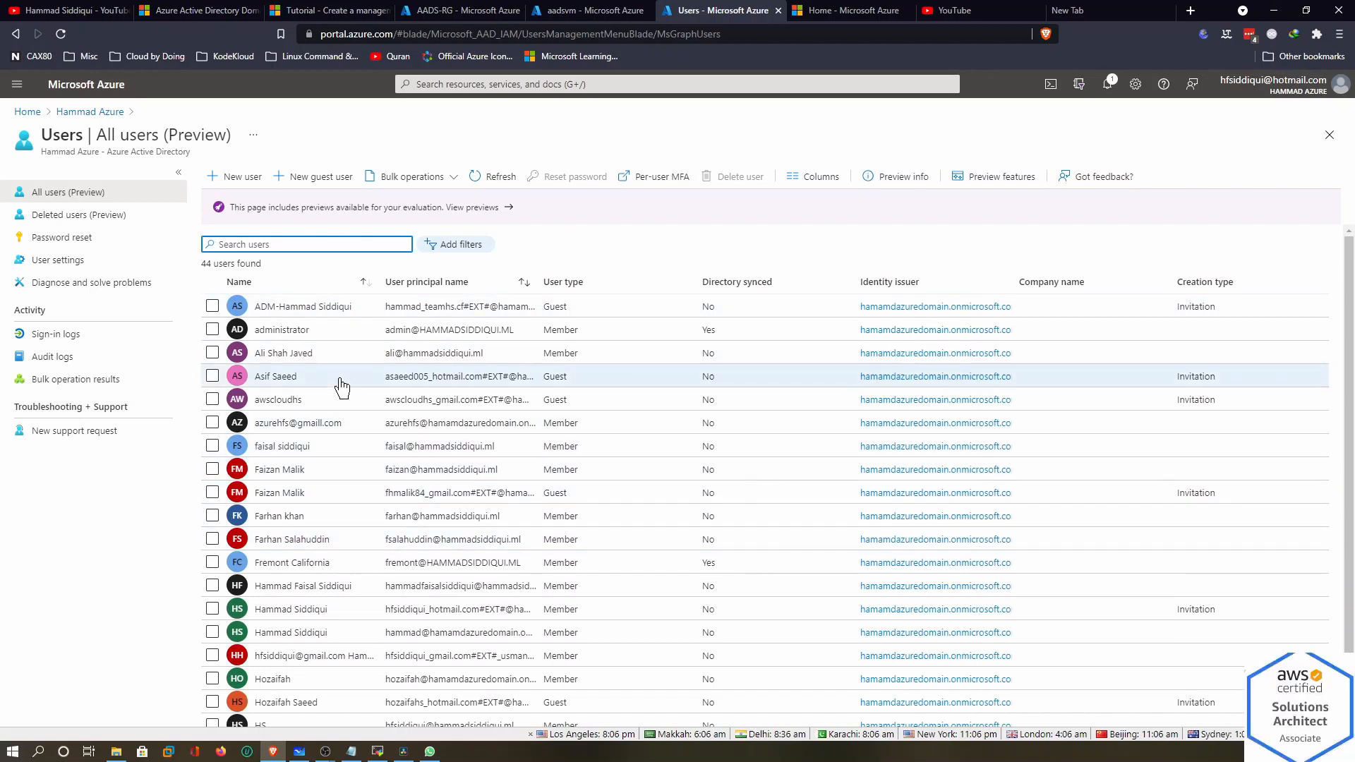
Open the administrator user's profile, attempt a password reset, then return to All users
{"action": "left_click", "coordinate": [279, 337]}
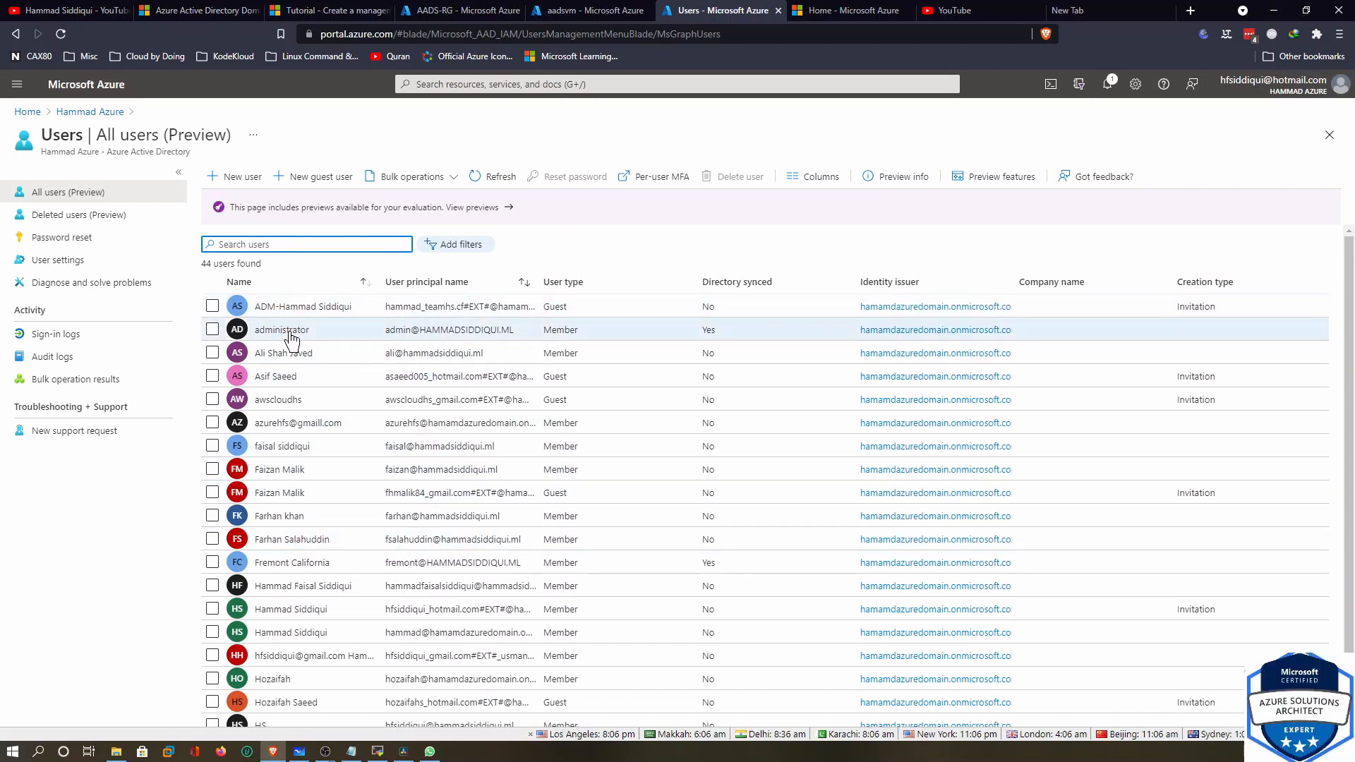
{"action": "left_click", "coordinate": [404, 332]}
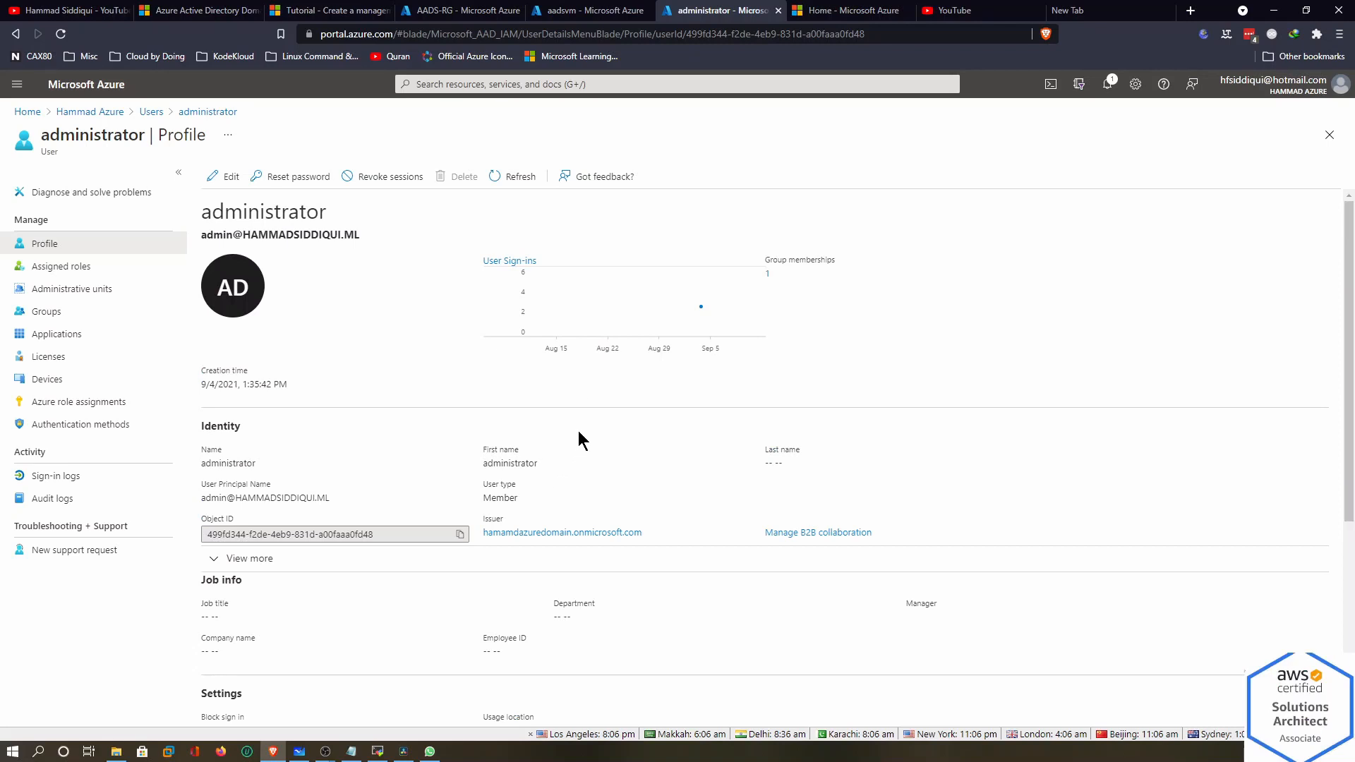
{"action": "left_click", "coordinate": [289, 183]}
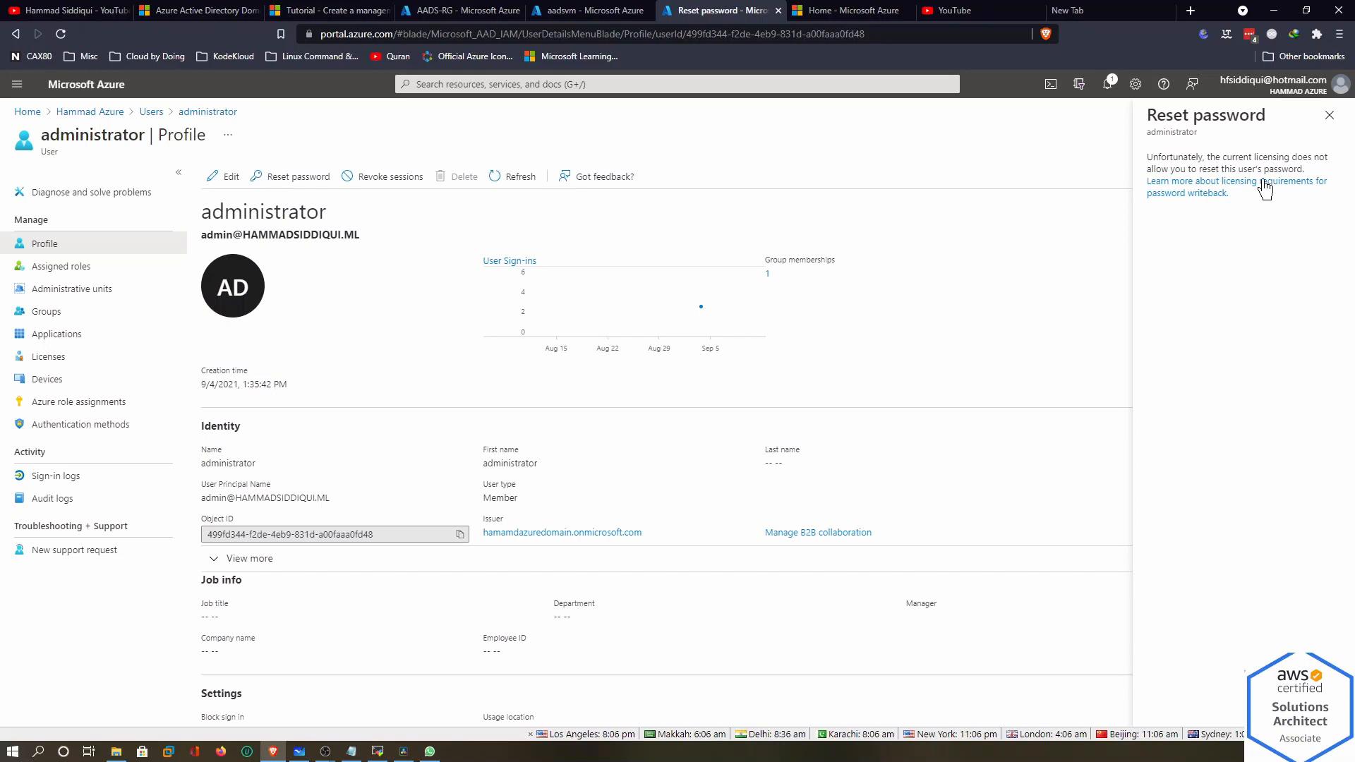
{"action": "left_click", "coordinate": [1329, 115]}
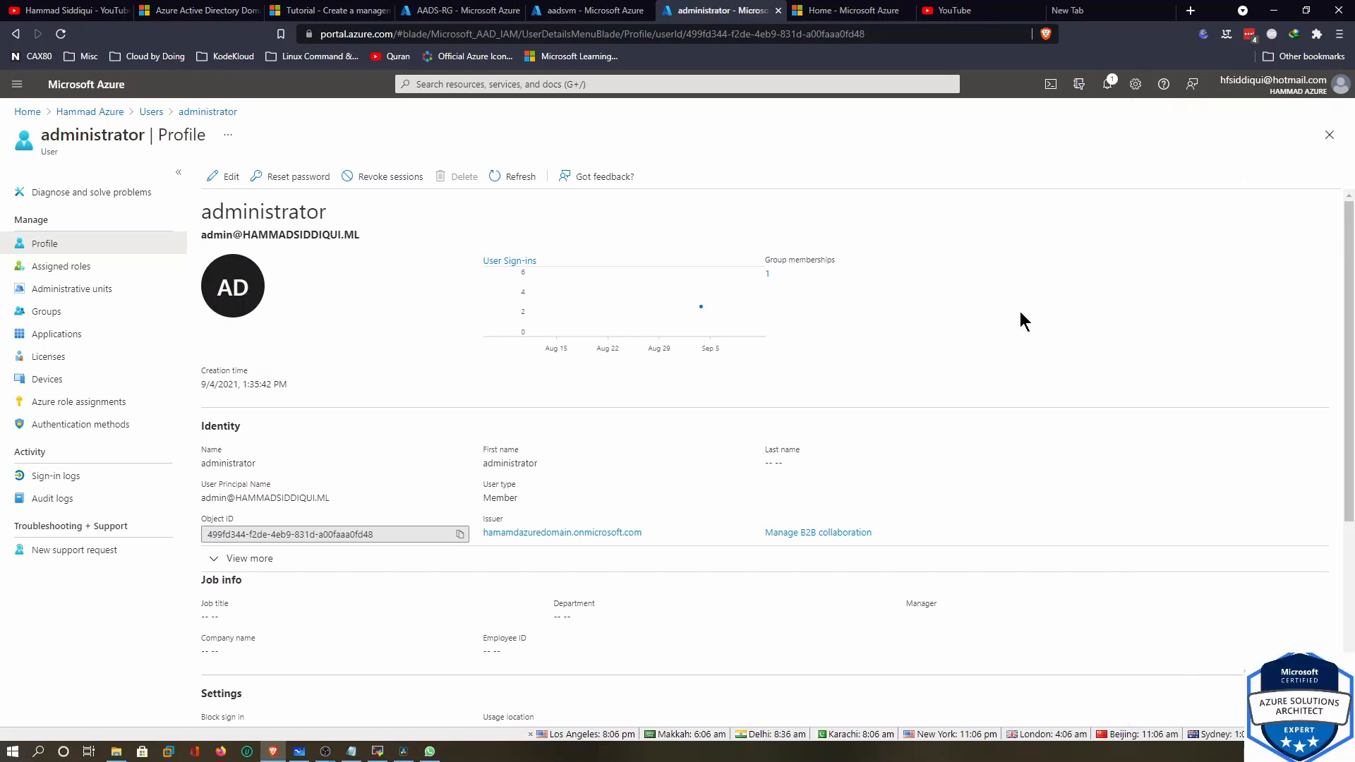
{"action": "left_click", "coordinate": [152, 113]}
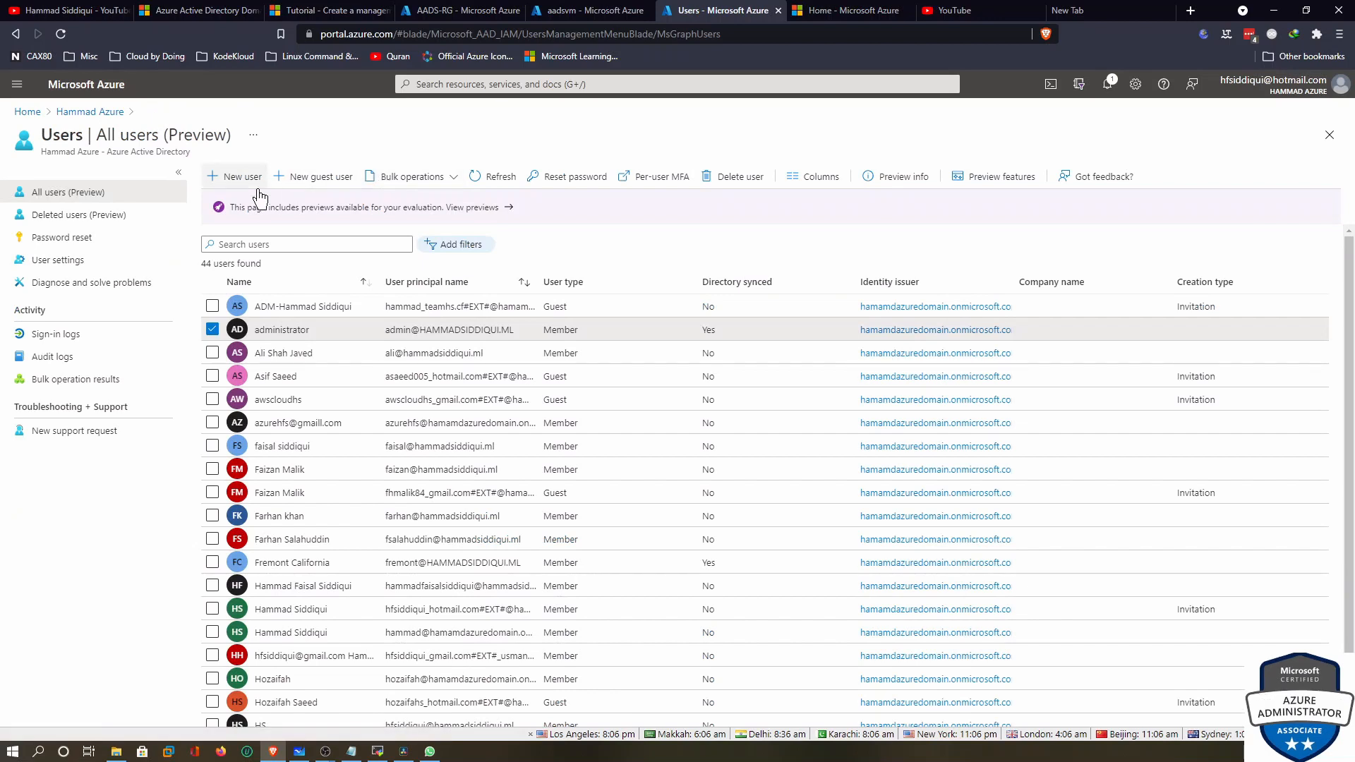
{"action": "left_click", "coordinate": [233, 178]}
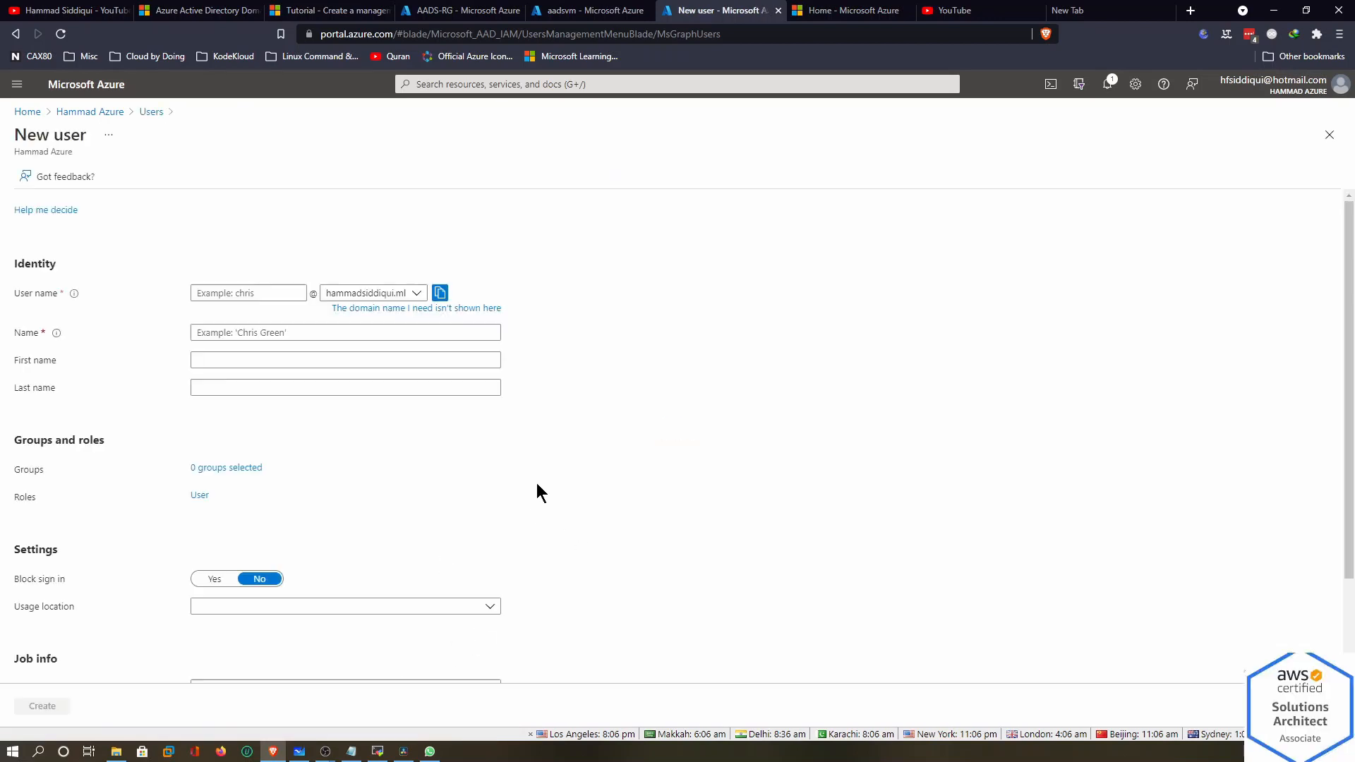
{"action": "left_click", "coordinate": [235, 421]}
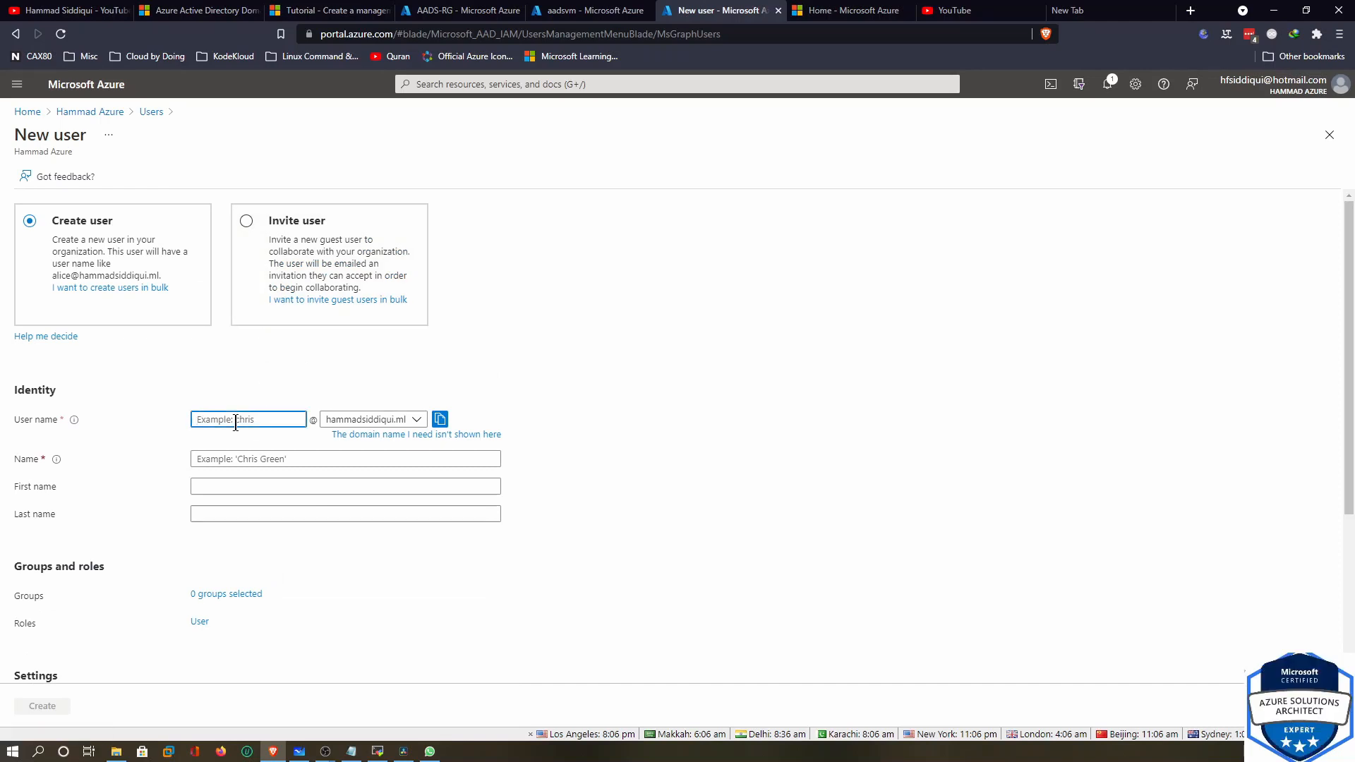
{"action": "type", "text": "aadsad"}
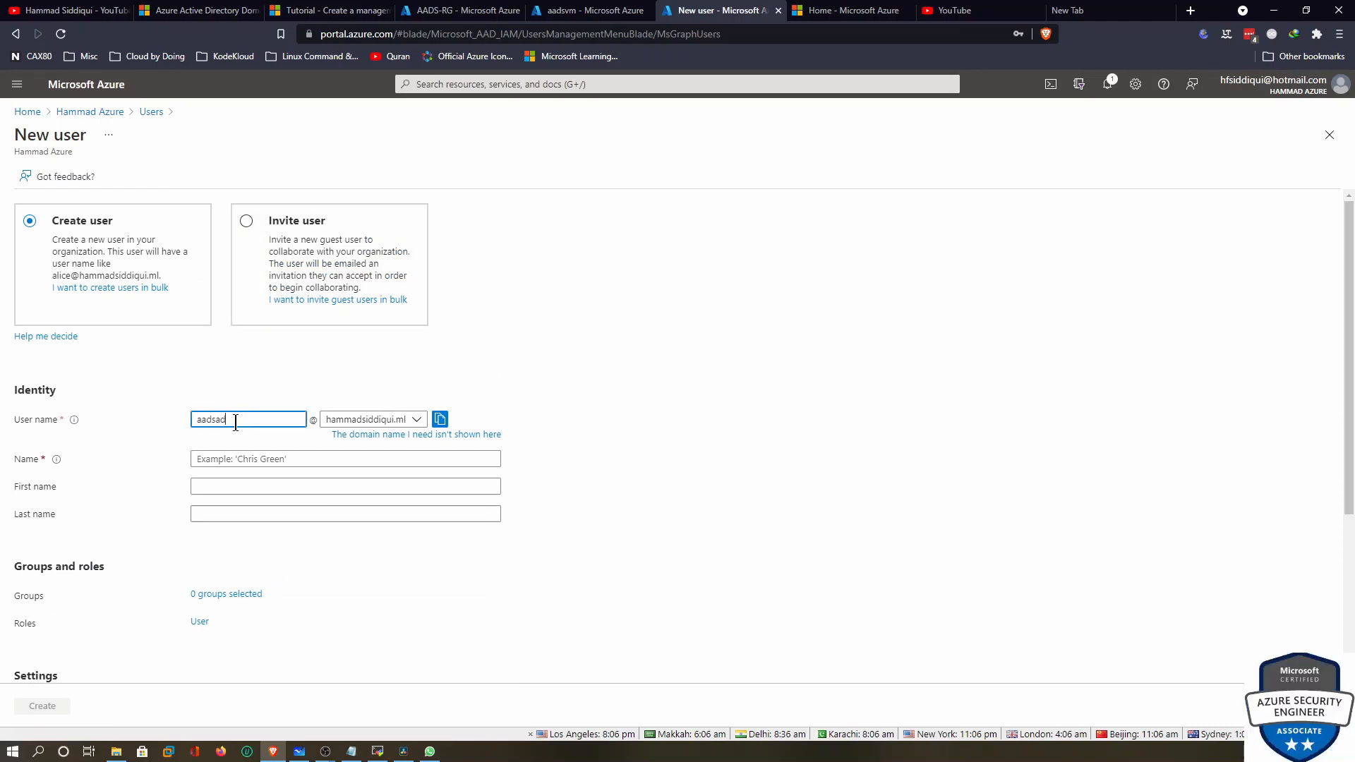
{"action": "left_click", "coordinate": [402, 434]}
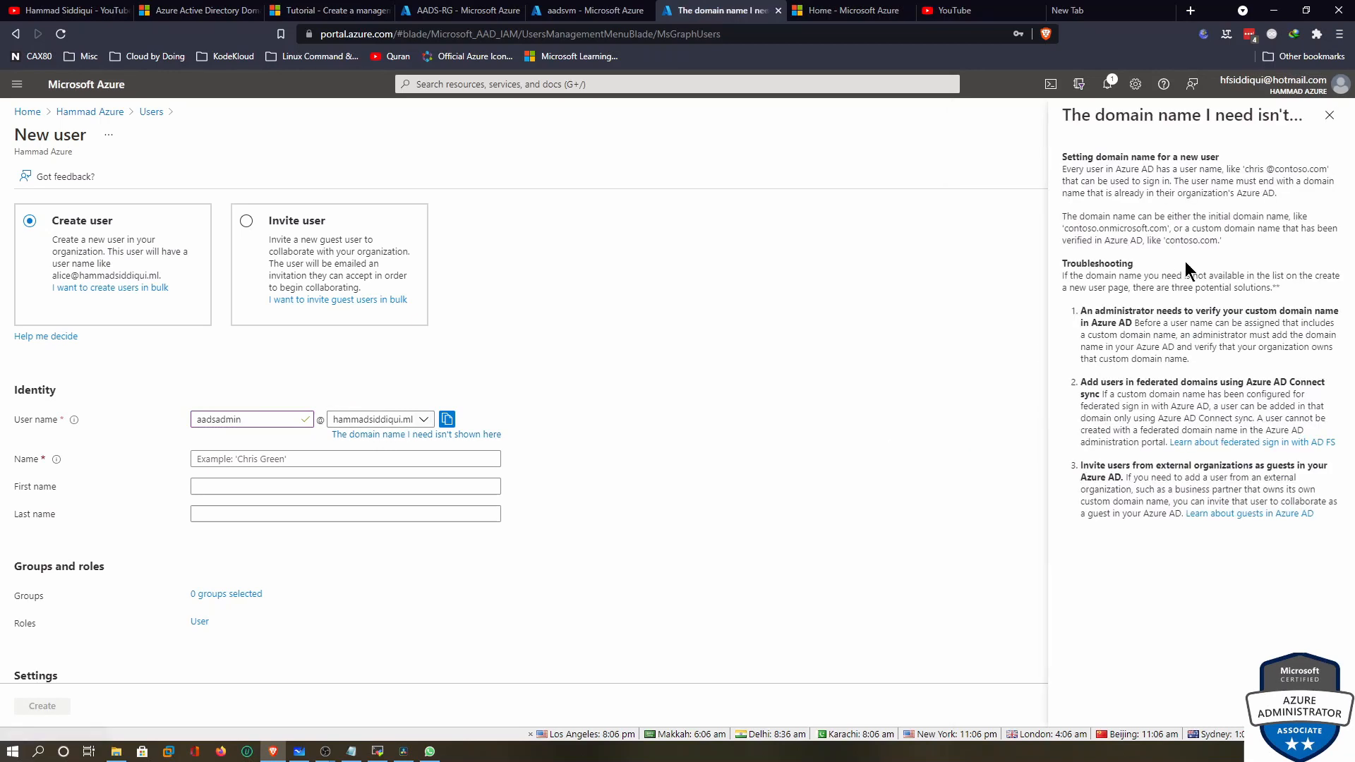
{"action": "left_click", "coordinate": [1329, 115]}
{"action": "left_click", "coordinate": [396, 421]}
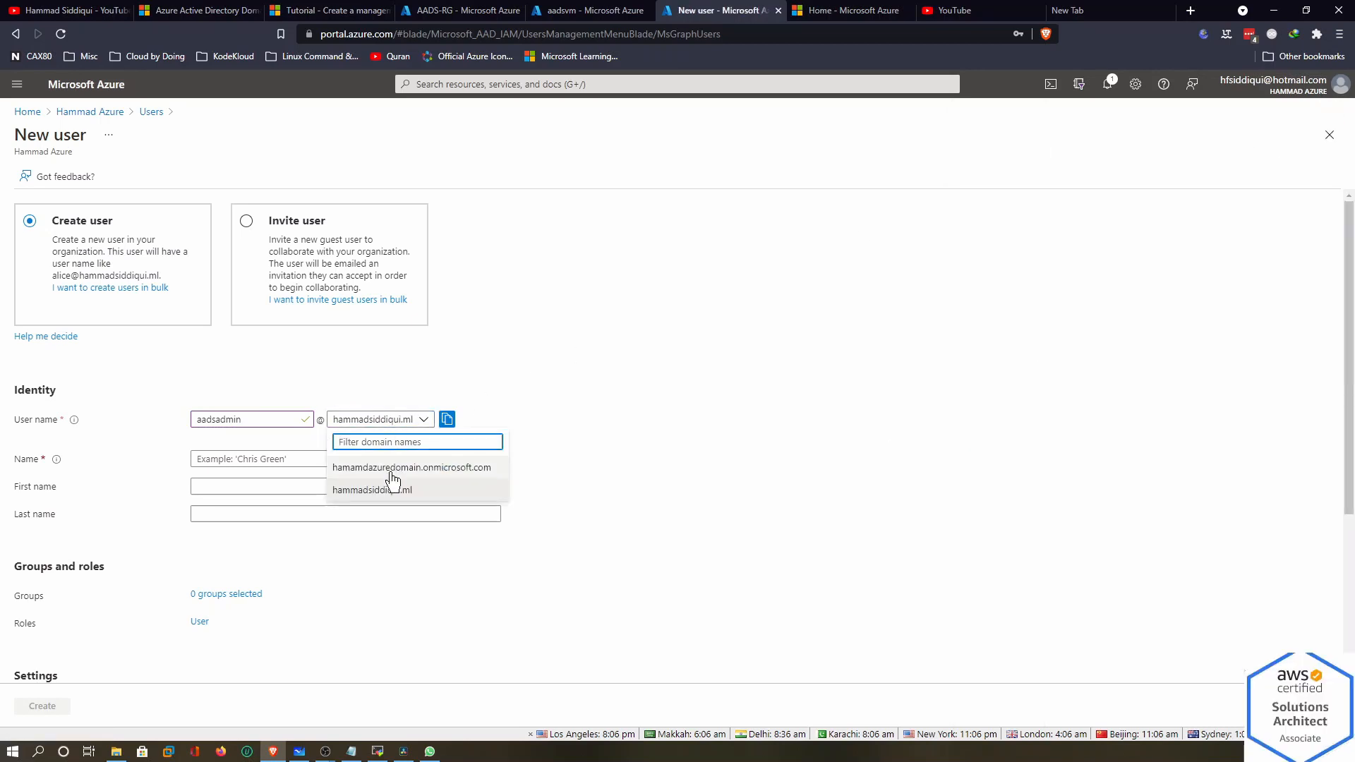
{"action": "left_click", "coordinate": [382, 492]}
{"action": "left_click", "coordinate": [270, 458]}
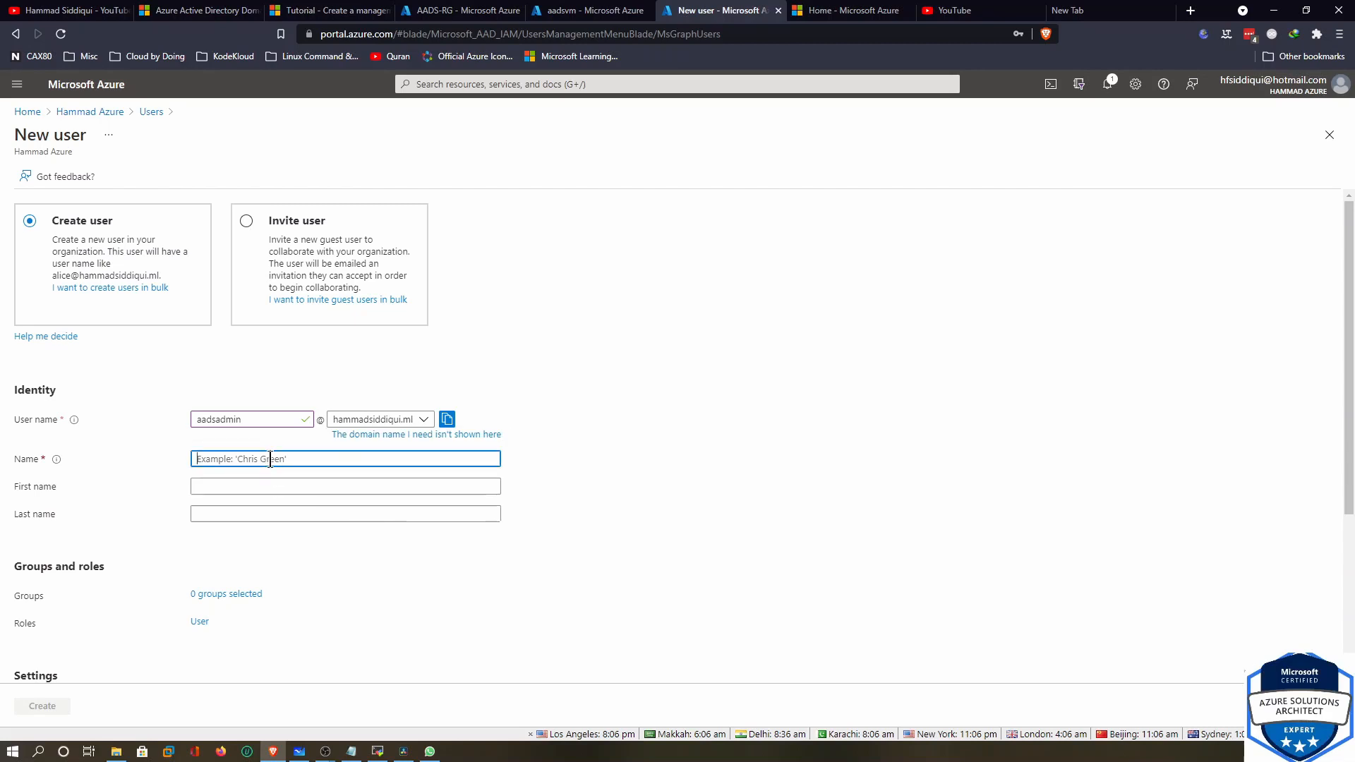
{"action": "type", "text": "AAD"}
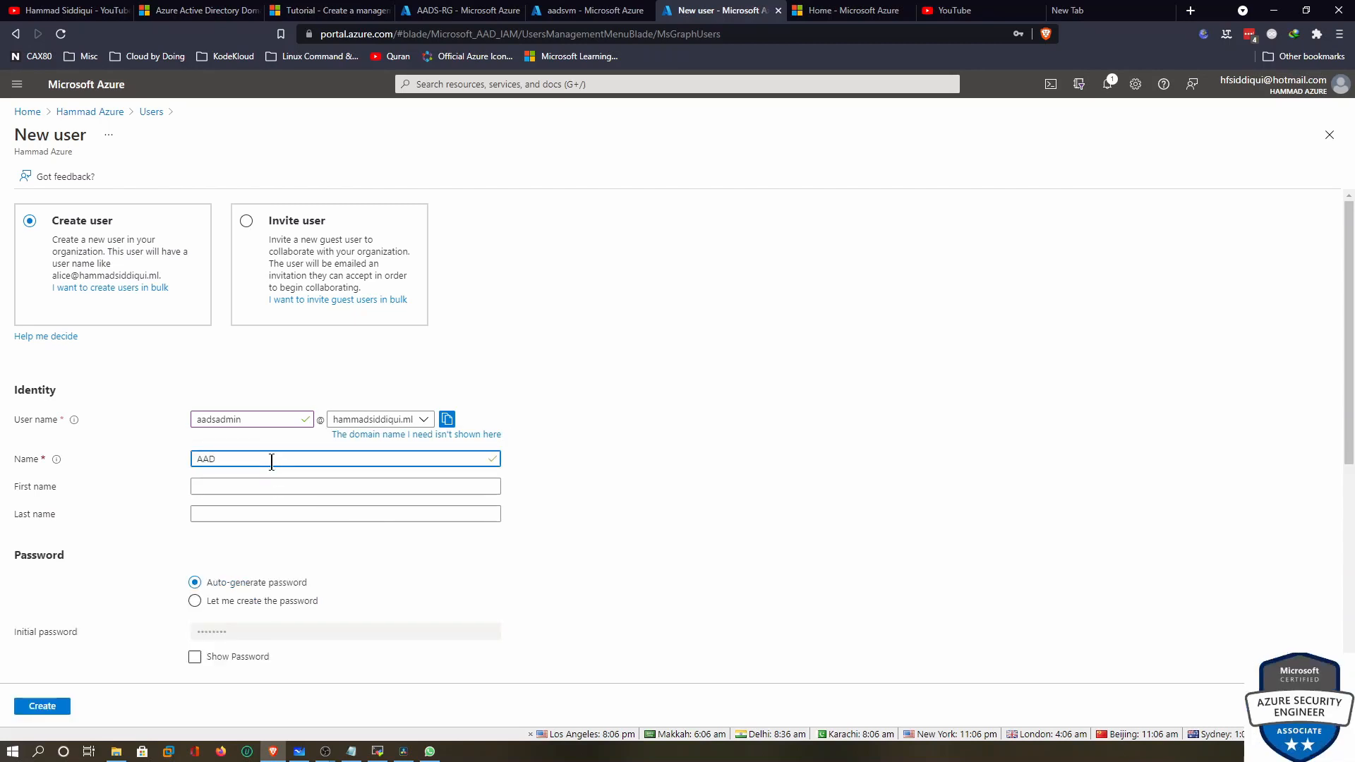
{"action": "key", "text": "Tab"}
{"action": "type", "text": "ADN"}
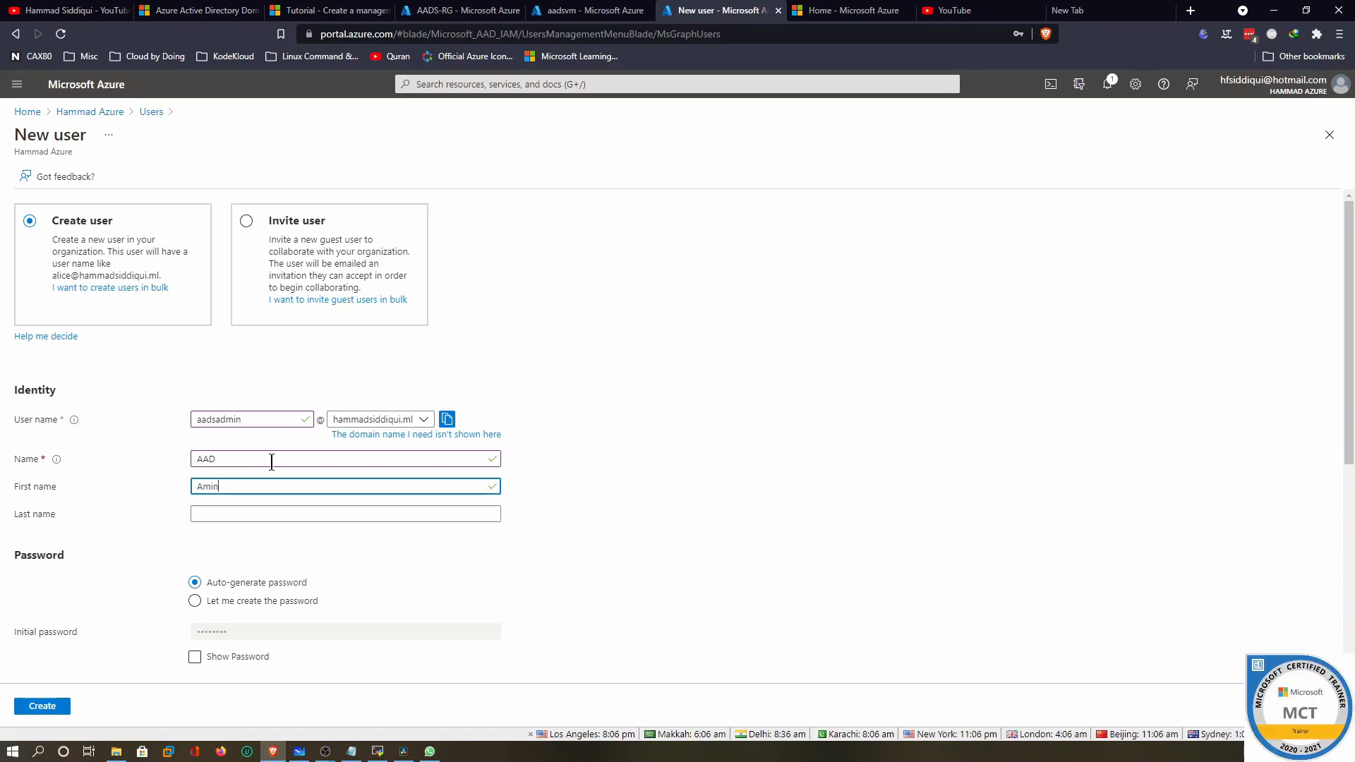
{"action": "key", "text": "BackSpace"}
{"action": "key", "text": "BackSpace"}
{"action": "key", "text": "BackSpace"}
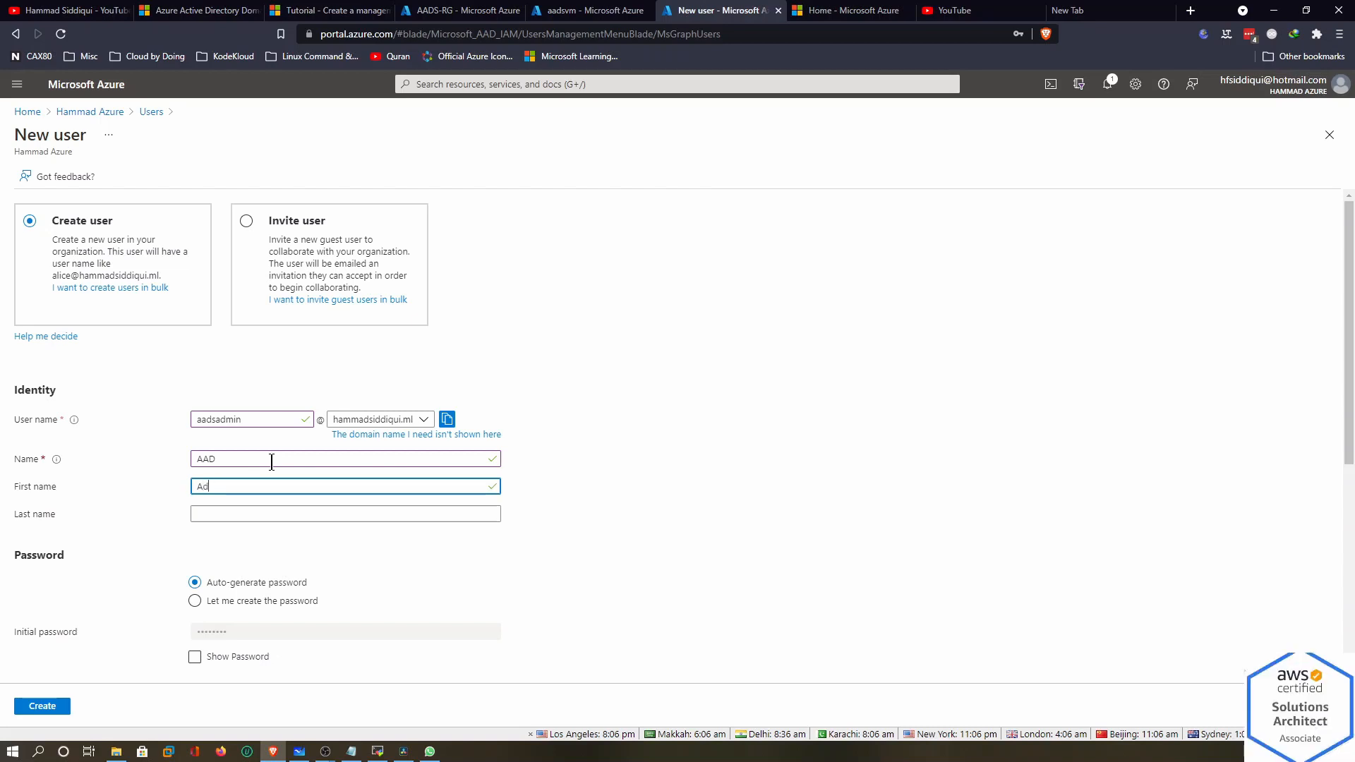
{"action": "left_click", "coordinate": [248, 516]}
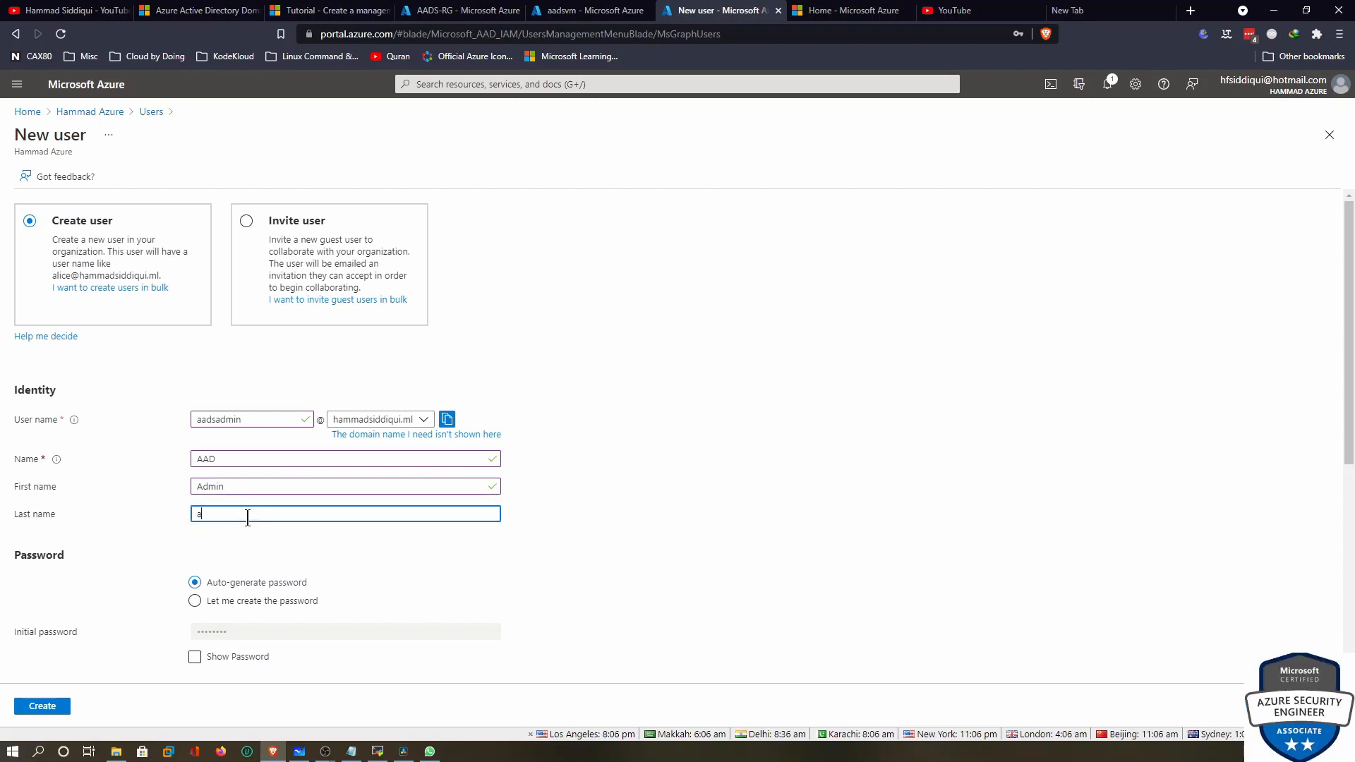
{"action": "type", "text": "adds"}
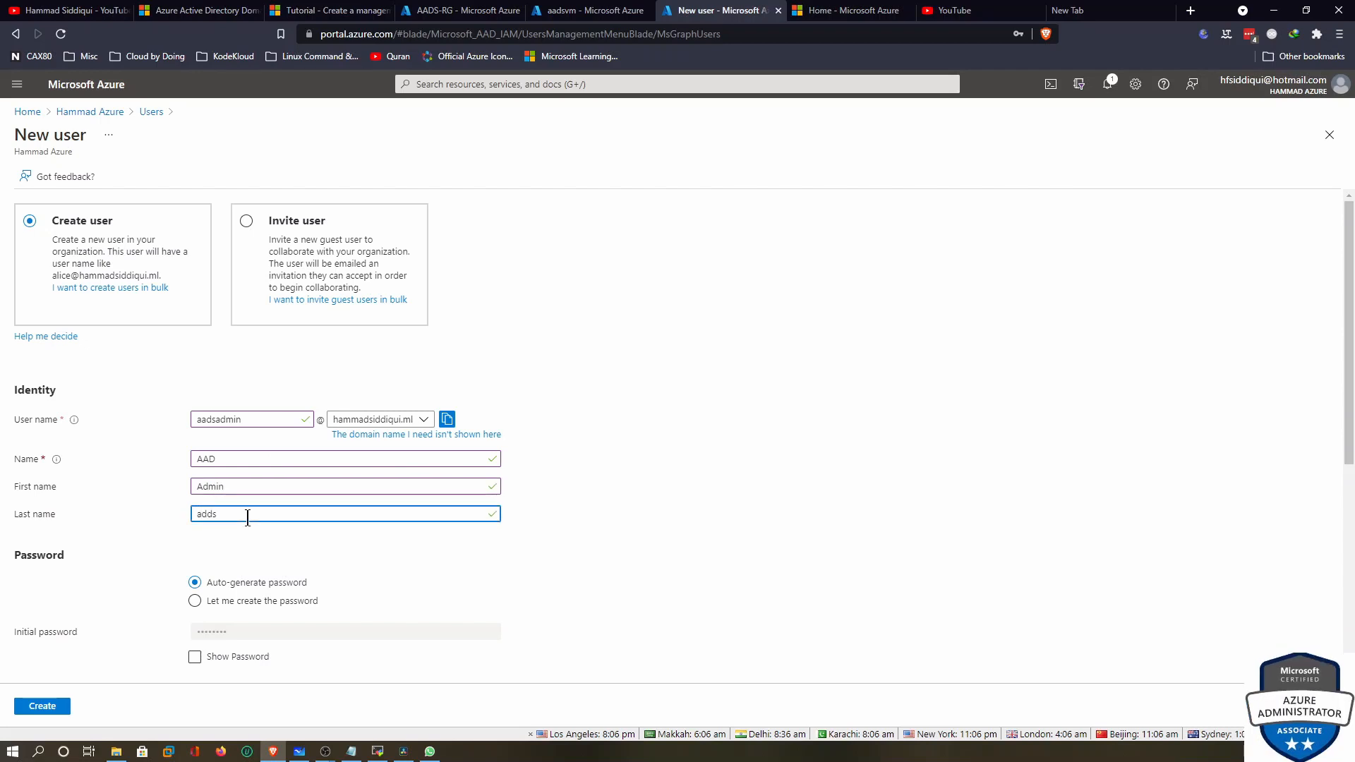
{"action": "type", "text": "aa"}
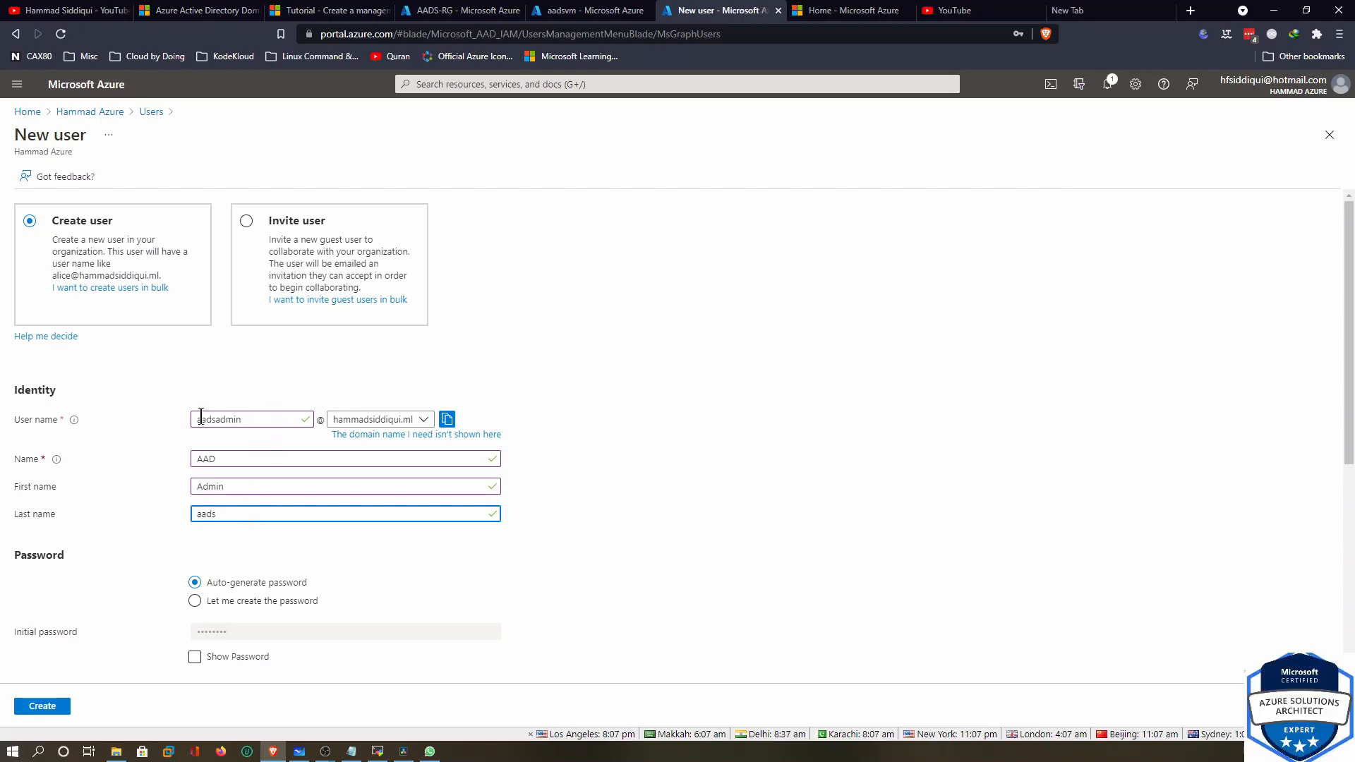
Keep an auto-generated password, reveal and copy it, and create the user
{"action": "left_click", "coordinate": [201, 602]}
{"action": "left_click", "coordinate": [261, 629]}
{"action": "type", "text": "***"}
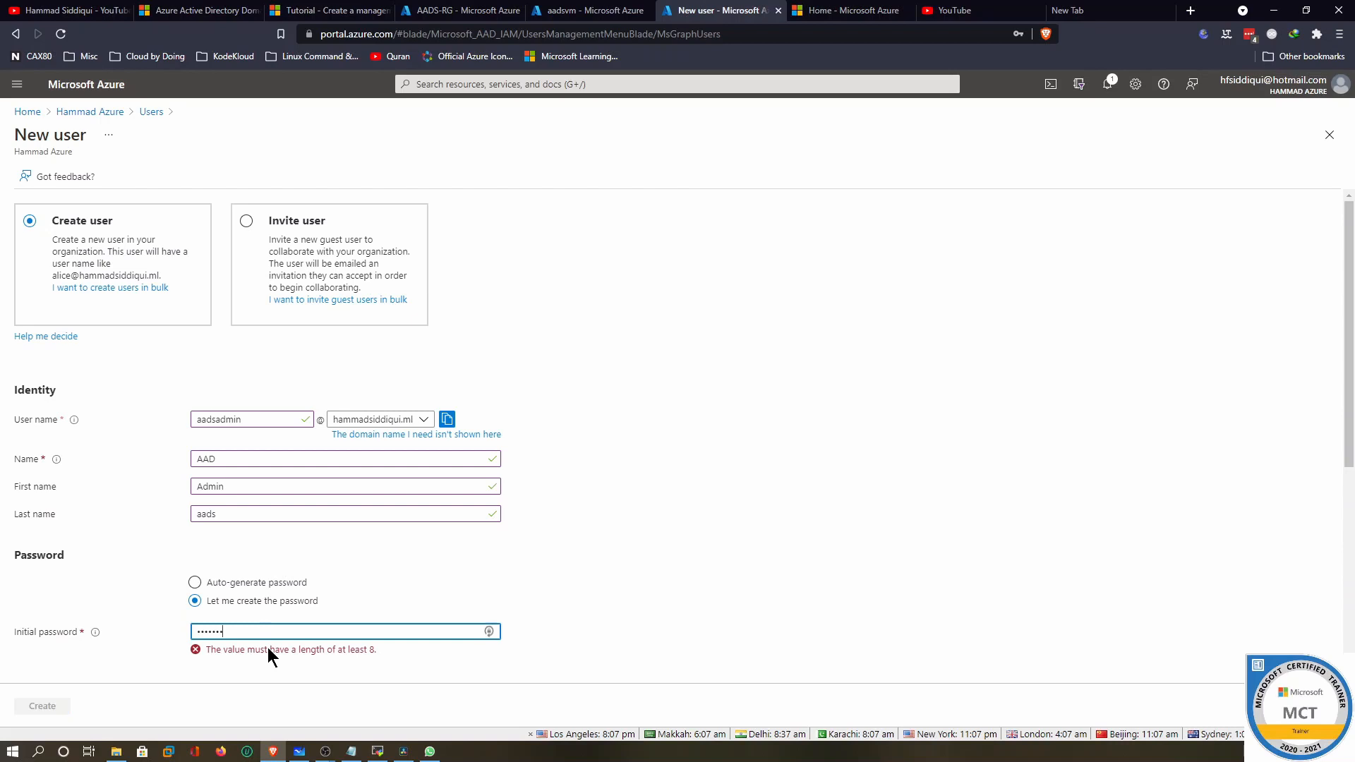
{"action": "left_click", "coordinate": [198, 582]}
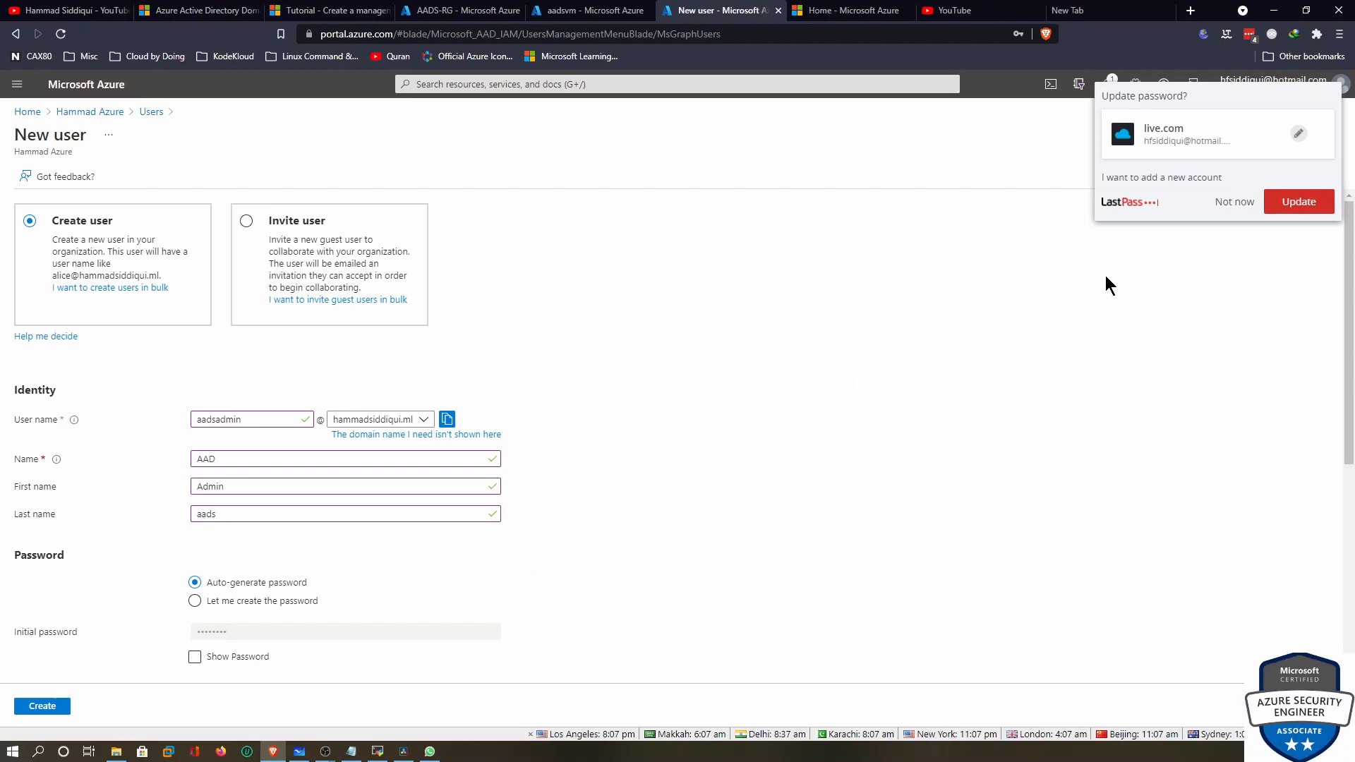
{"action": "left_click", "coordinate": [1230, 200]}
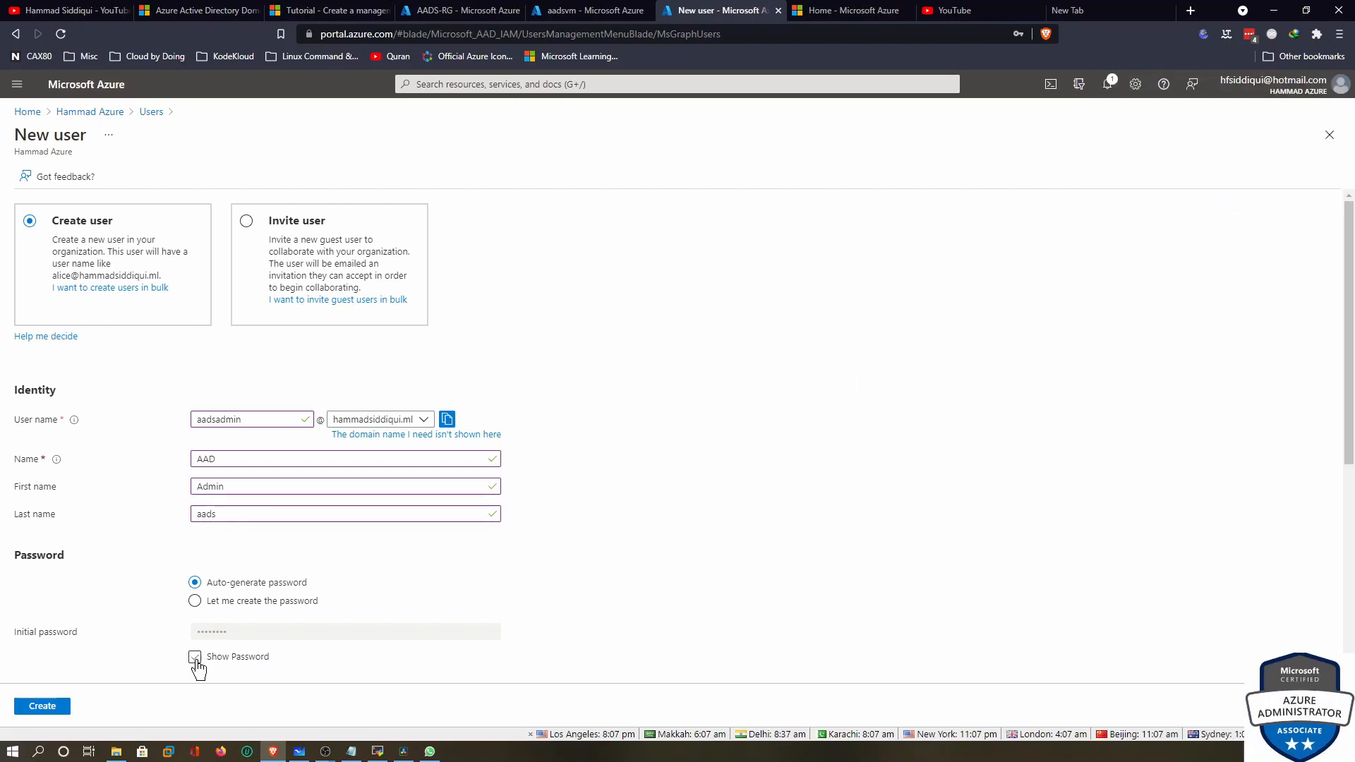
{"action": "left_click", "coordinate": [194, 657]}
{"action": "left_click_drag", "start_coordinate": [265, 626], "coordinate": [203, 637]}
{"action": "left_click", "coordinate": [492, 632]}
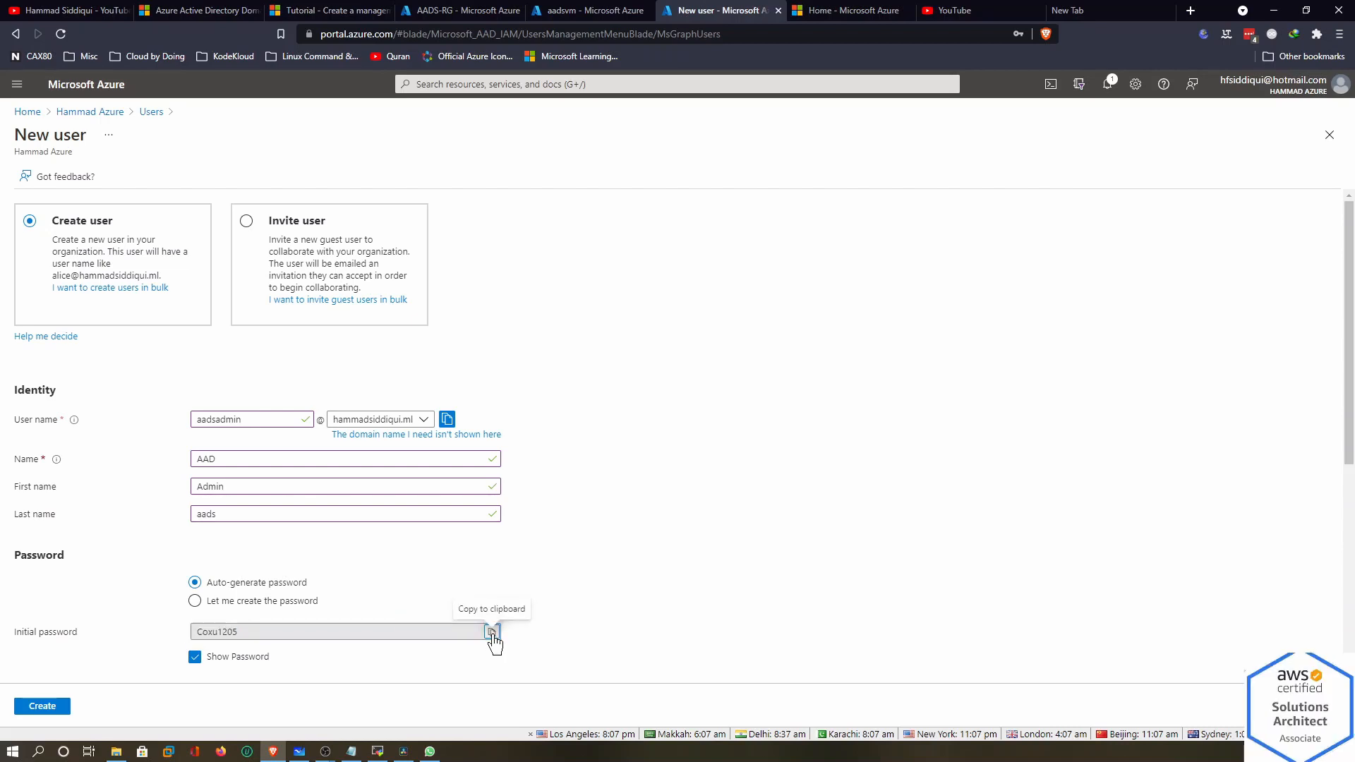
{"action": "left_click", "coordinate": [42, 706]}
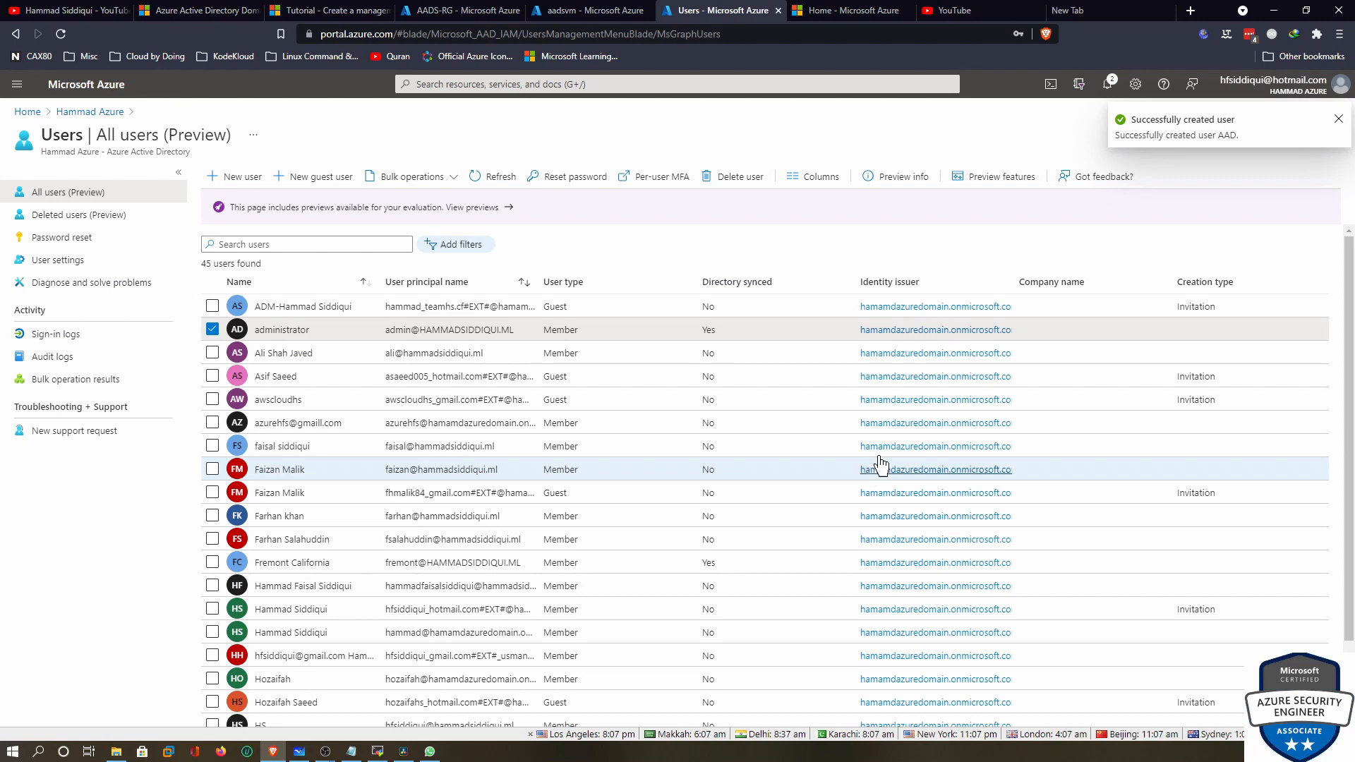
Refresh the user list to show 45 users, then load portal.azure.com in a private window and close it
{"action": "left_click", "coordinate": [491, 177]}
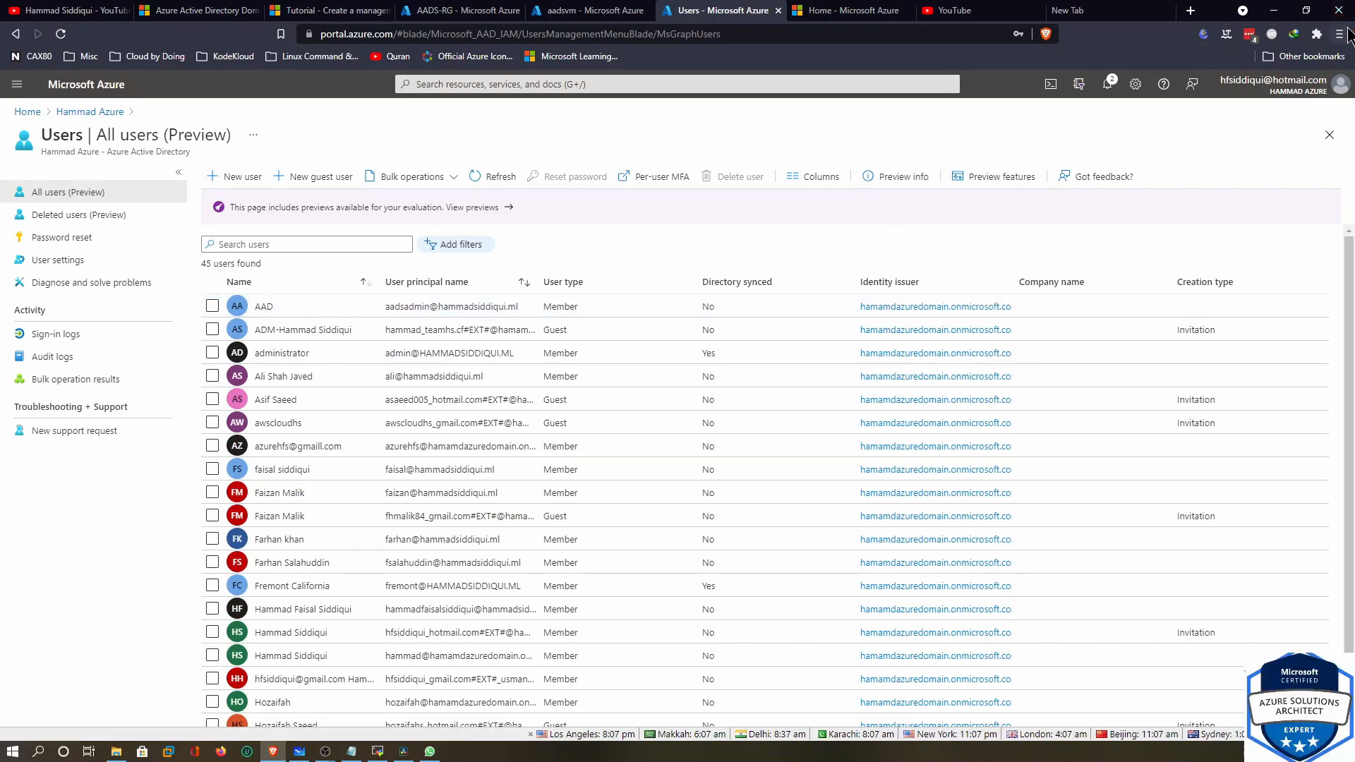
{"action": "left_click", "coordinate": [1339, 34]}
{"action": "left_click", "coordinate": [1210, 87]}
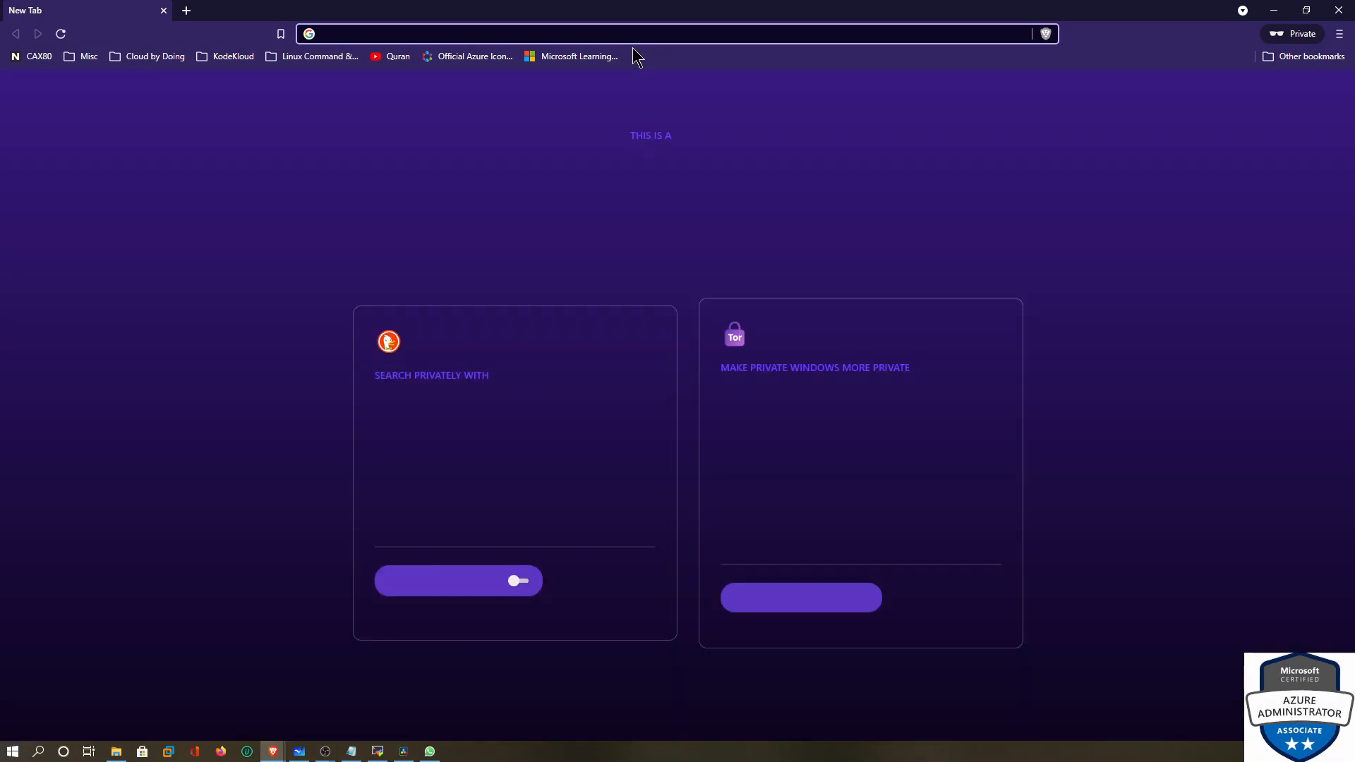
{"action": "type", "text": "portal."}
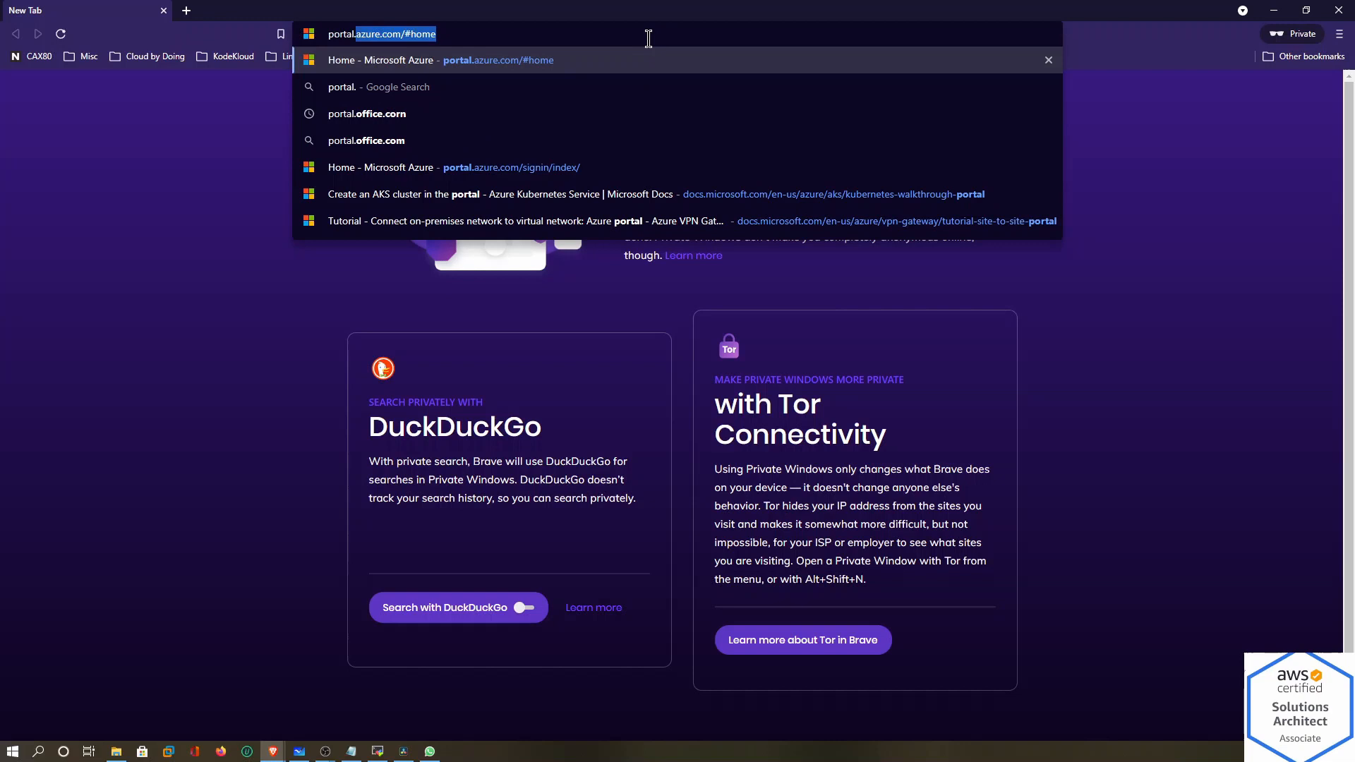
{"action": "key", "text": "Return"}
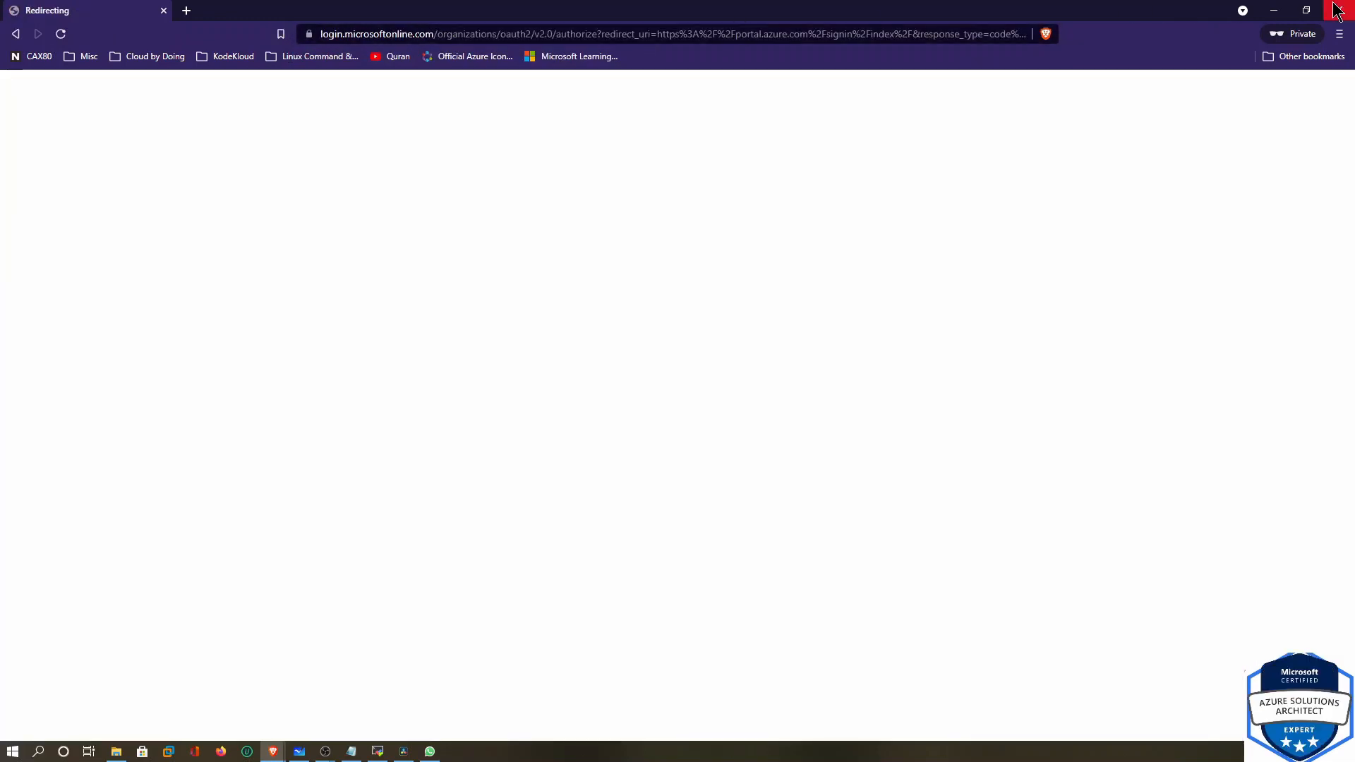
{"action": "left_click", "coordinate": [1273, 10]}
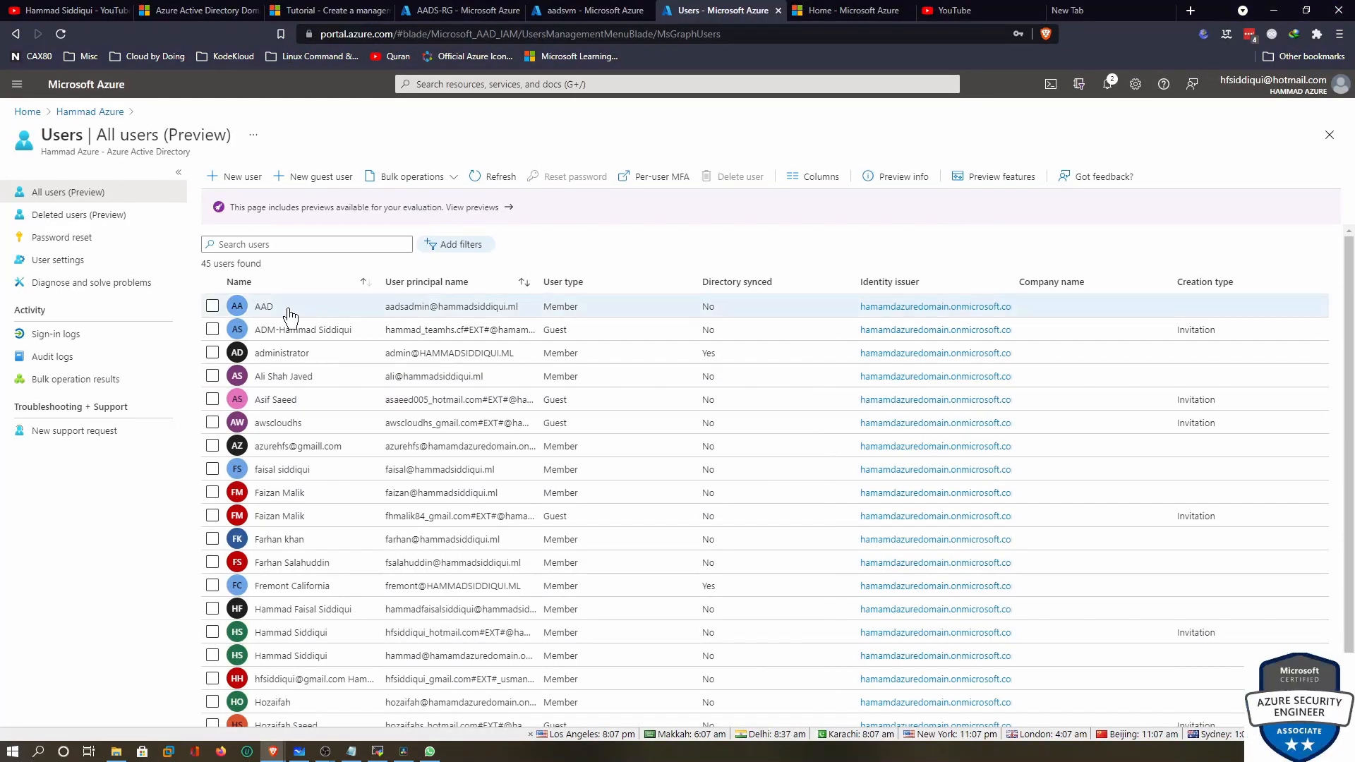
Assign the Global administrator directory role to the AAD user and refresh its Assigned roles list
{"action": "left_click", "coordinate": [271, 308]}
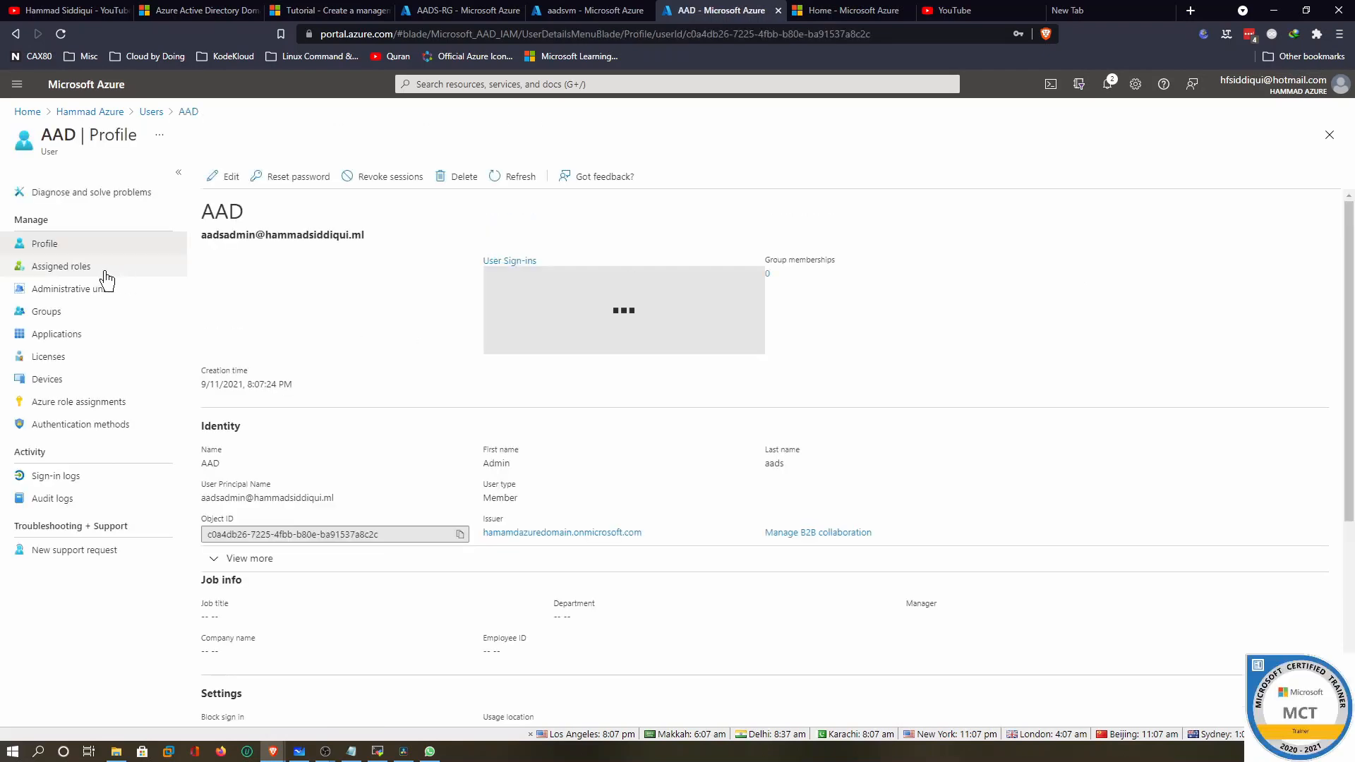
{"action": "left_click", "coordinate": [45, 268]}
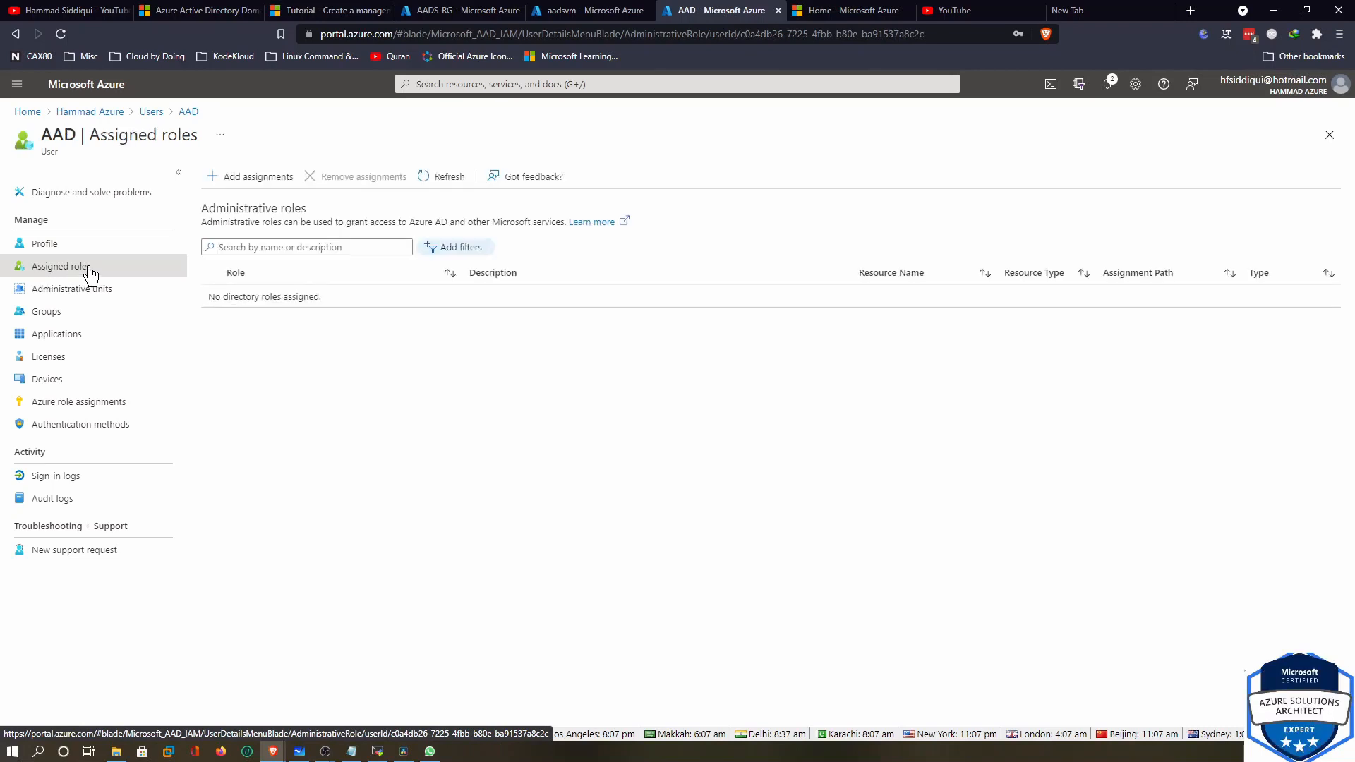
{"action": "left_click", "coordinate": [221, 177]}
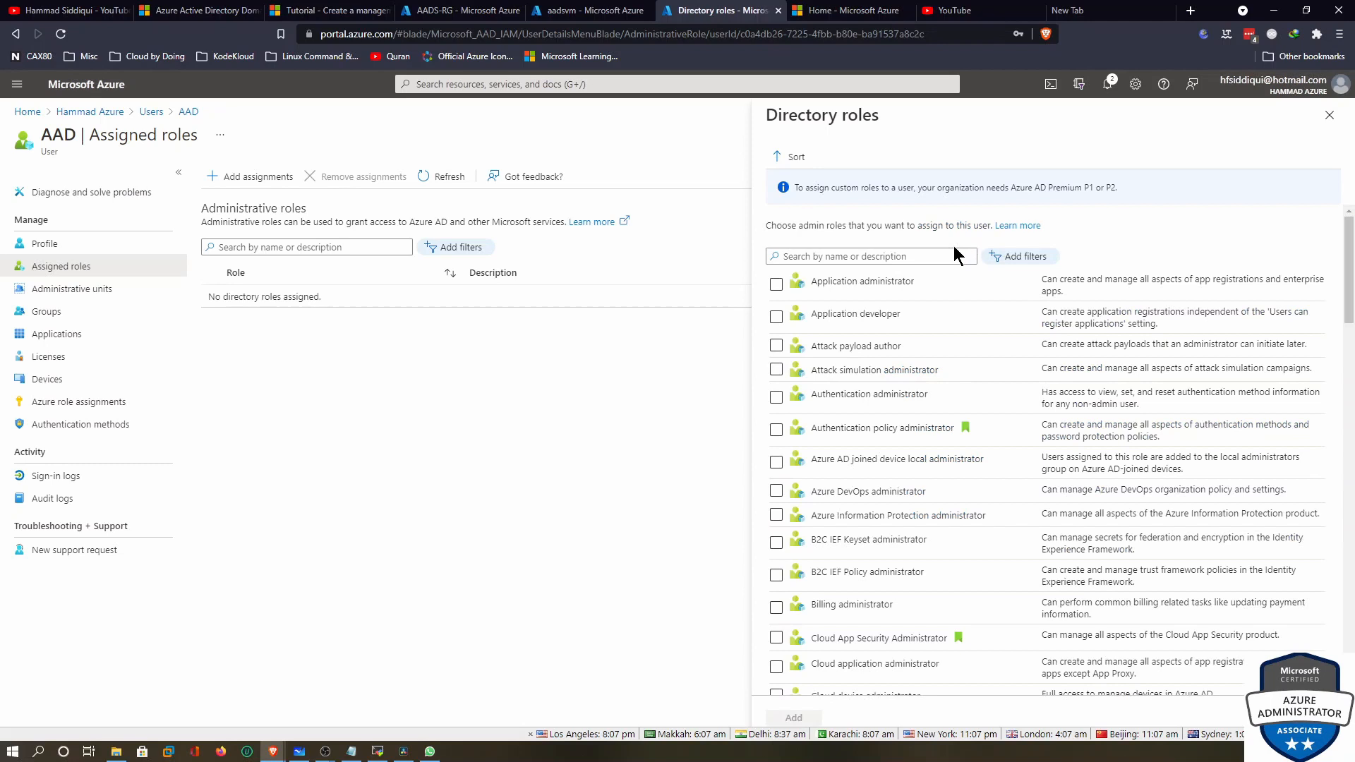
{"action": "left_click", "coordinate": [857, 257]}
{"action": "type", "text": "g"}
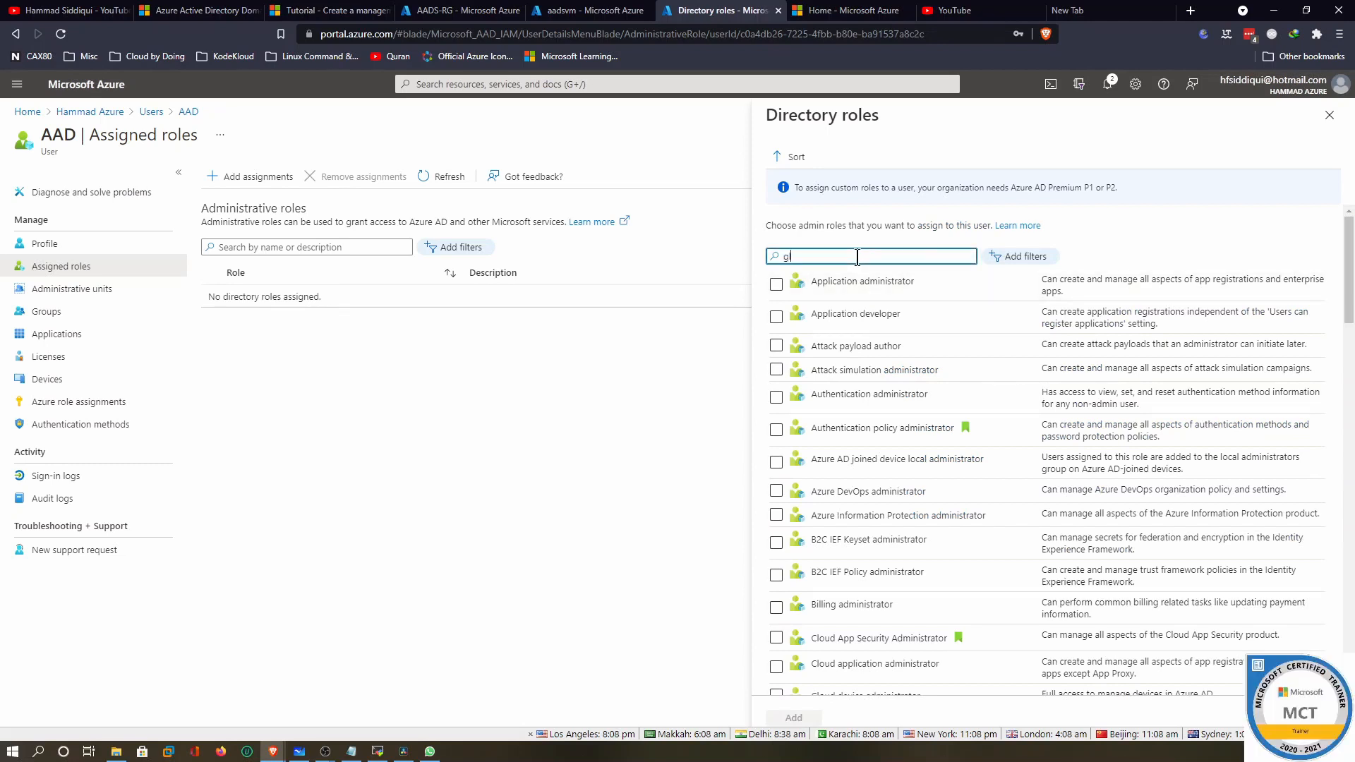
{"action": "type", "text": "lobal"}
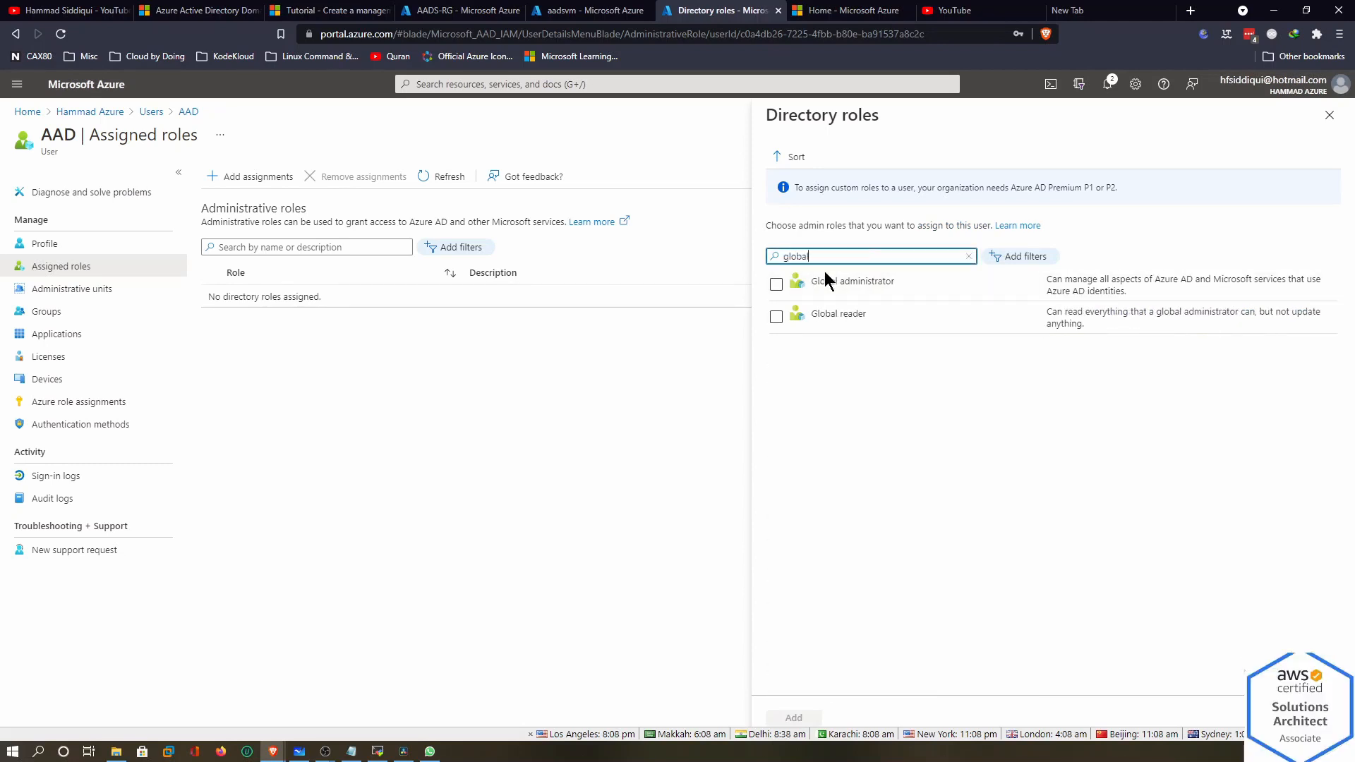
{"action": "left_click", "coordinate": [776, 283]}
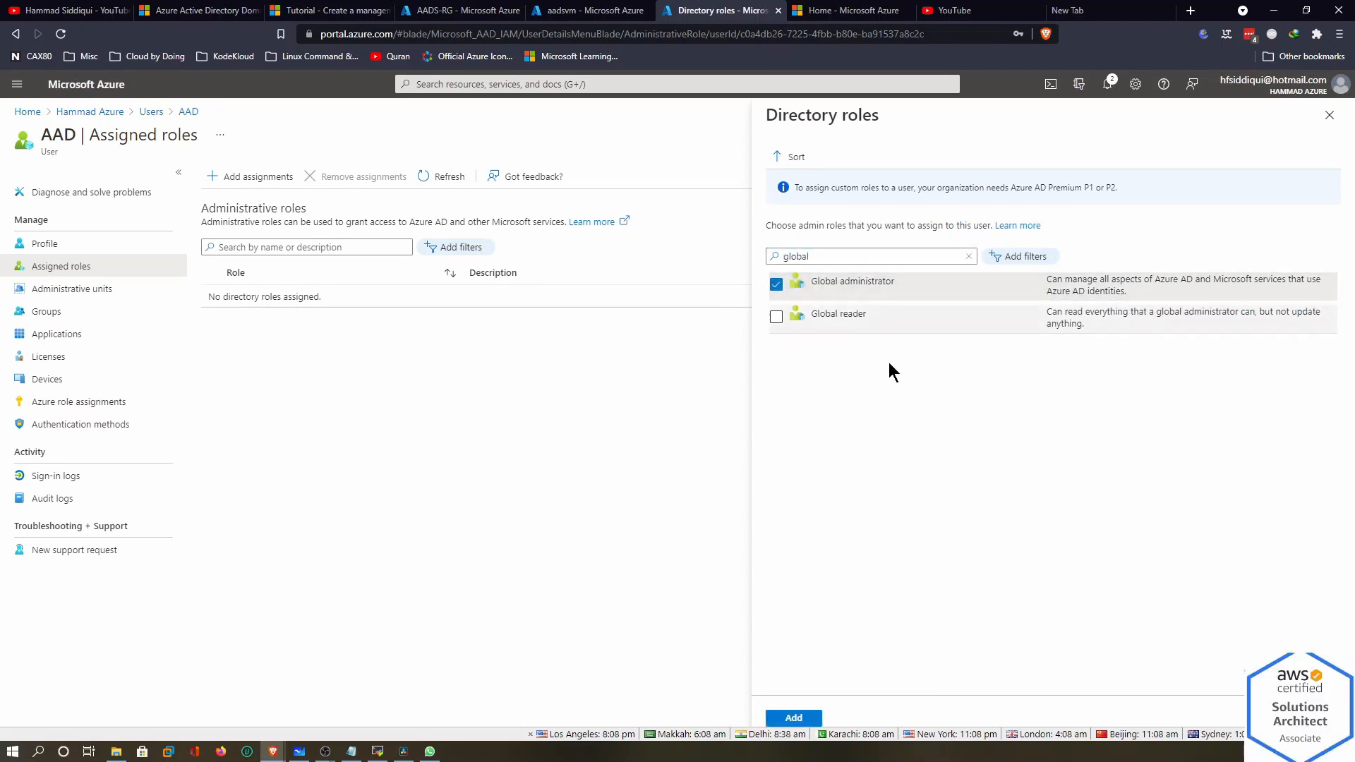
{"action": "left_click", "coordinate": [808, 719]}
{"action": "left_click", "coordinate": [451, 181]}
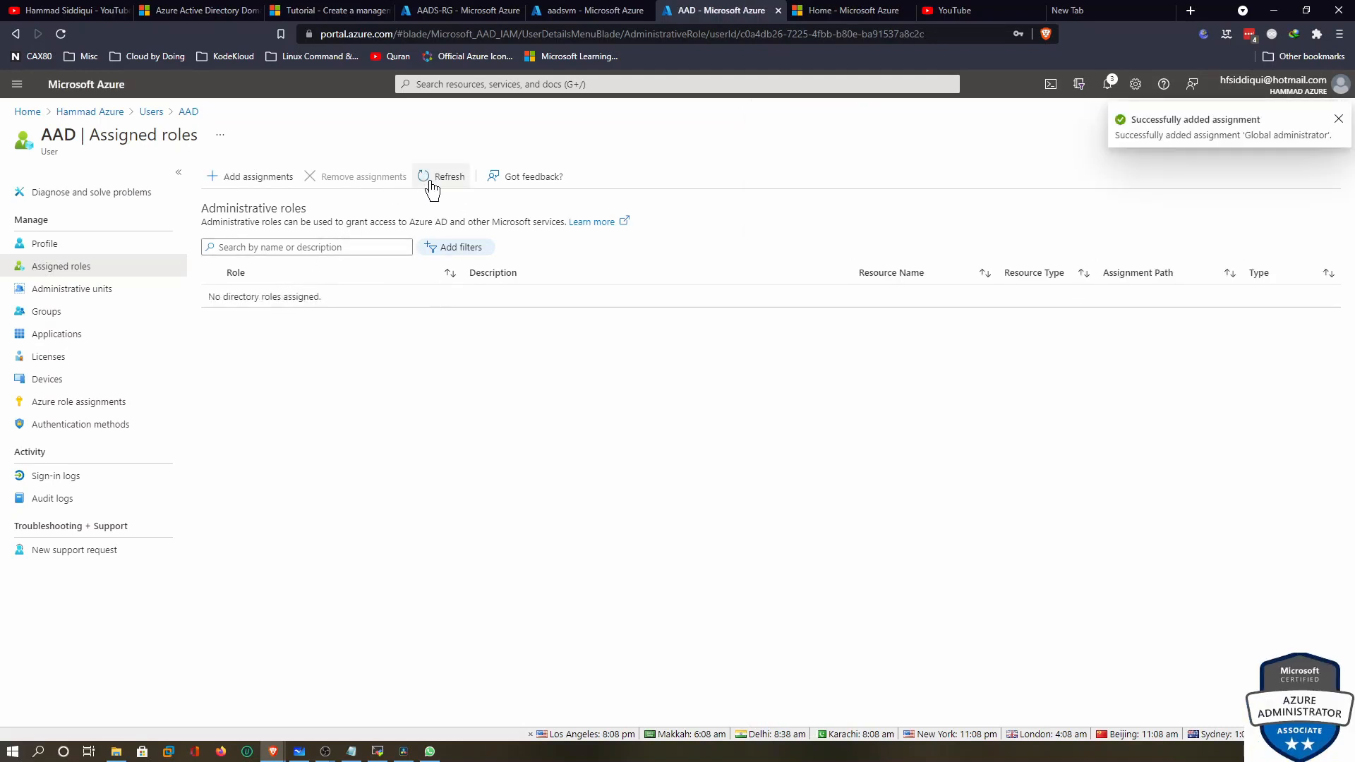
{"action": "left_click", "coordinate": [429, 184]}
{"action": "left_click", "coordinate": [430, 182]}
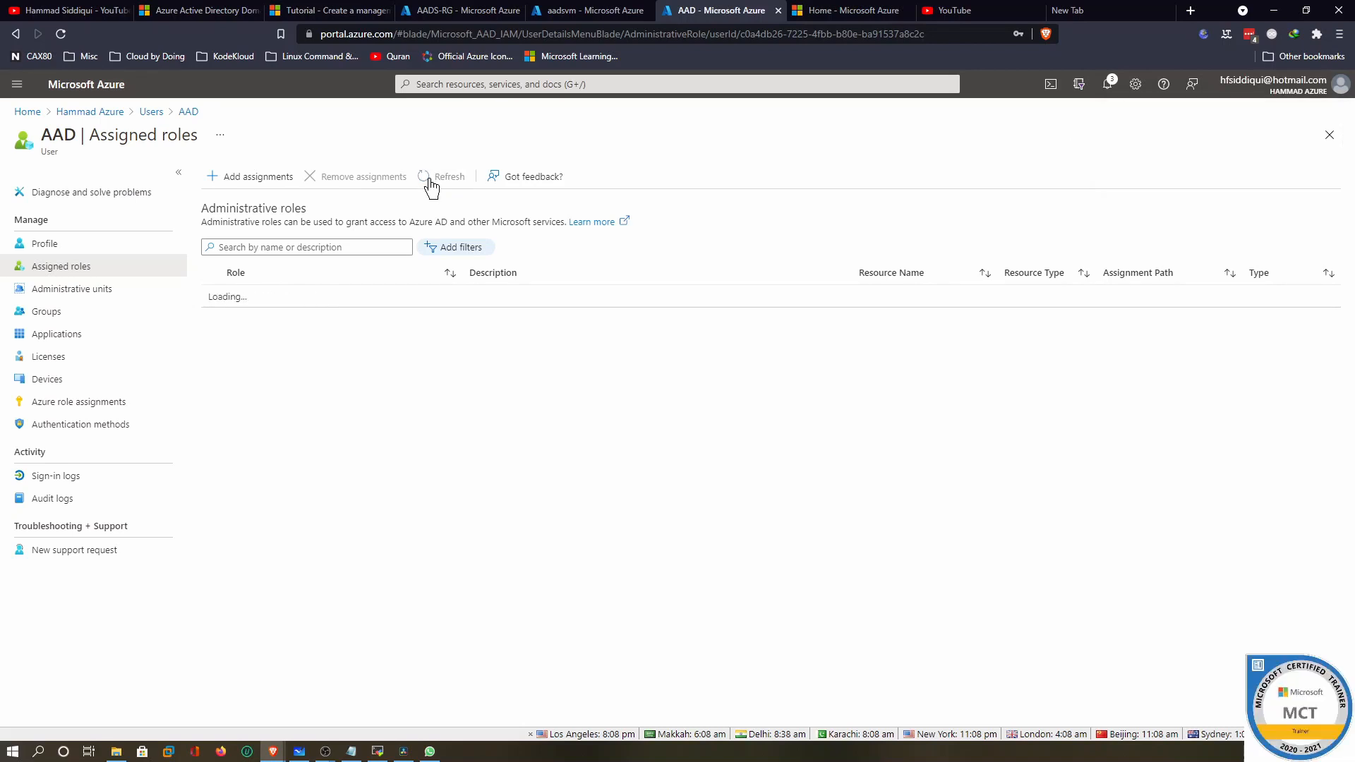
Add the AAD user to the AAD DC Administrators and Azure Pass Group groups
{"action": "left_click", "coordinate": [55, 312]}
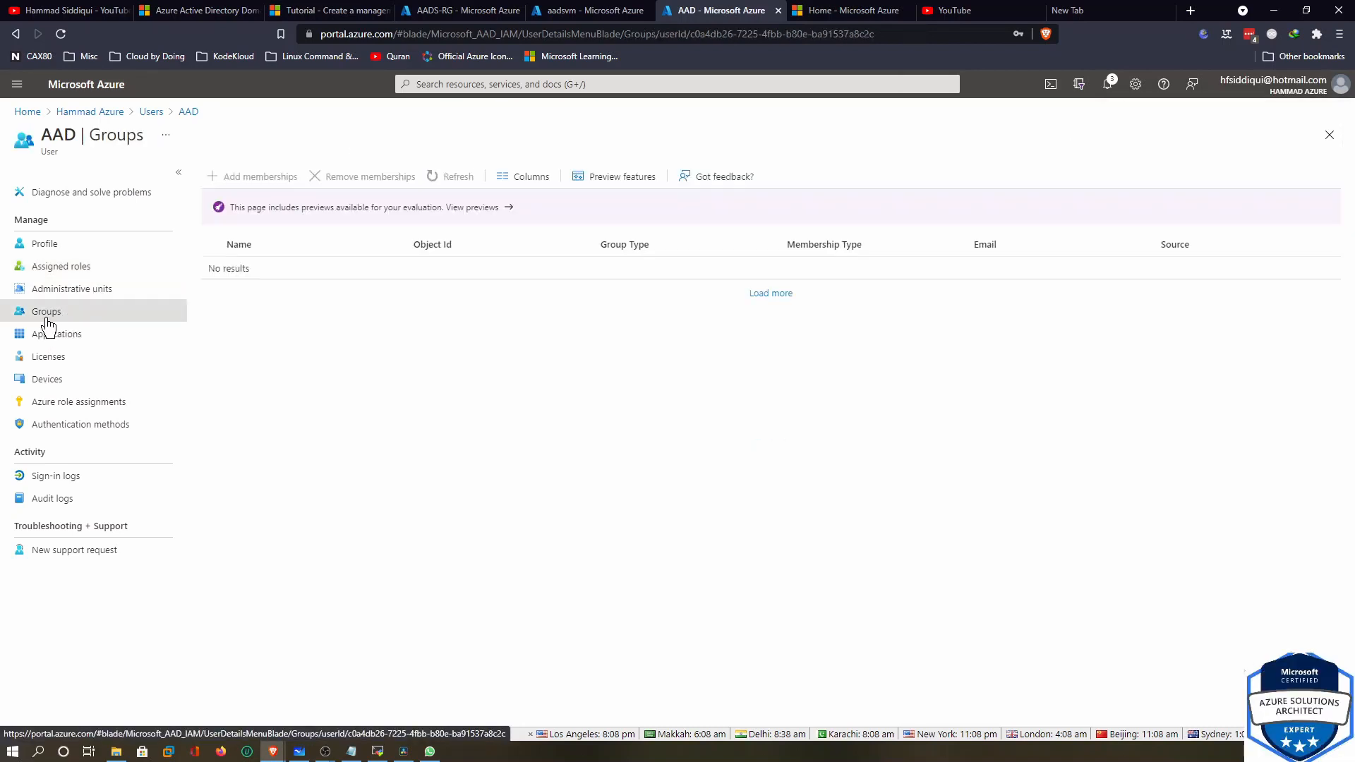
{"action": "left_click", "coordinate": [230, 181]}
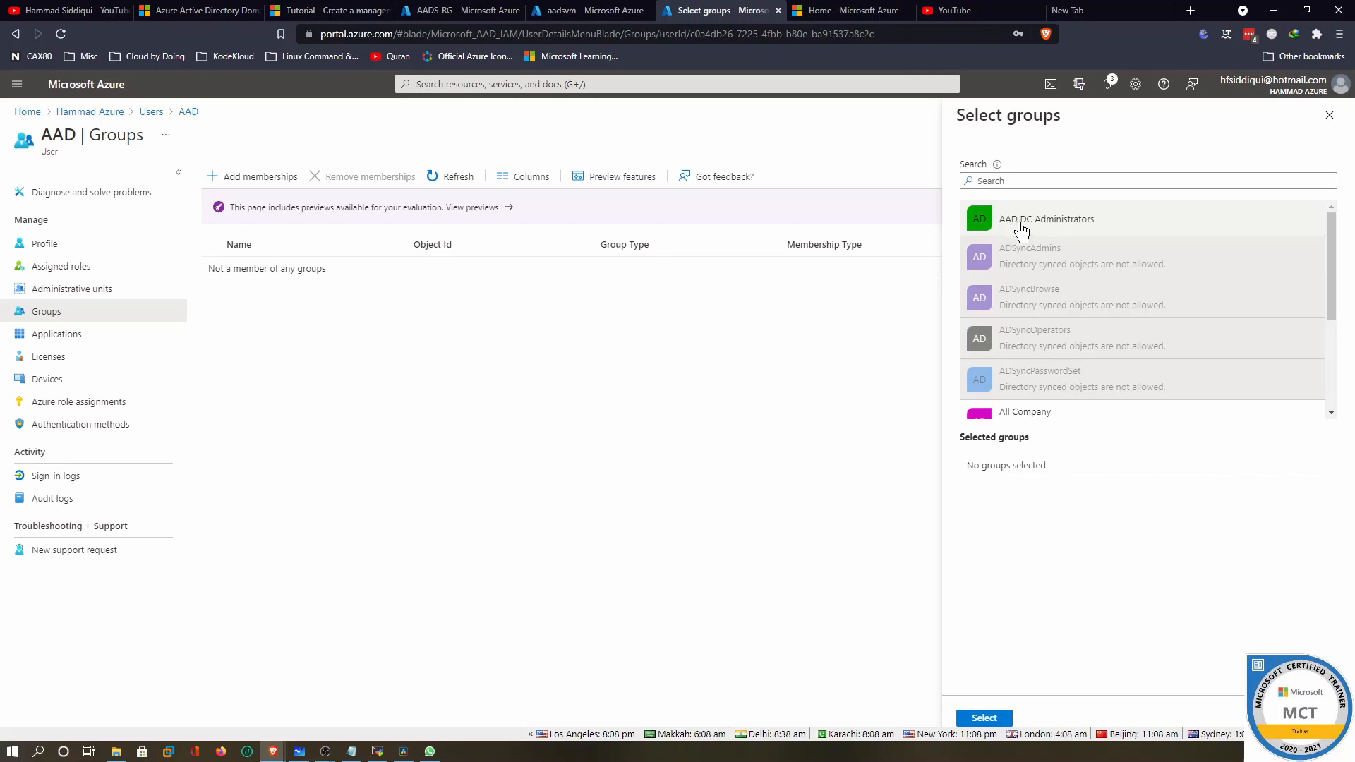
{"action": "left_click", "coordinate": [1066, 232]}
{"action": "left_click", "coordinate": [1049, 181]}
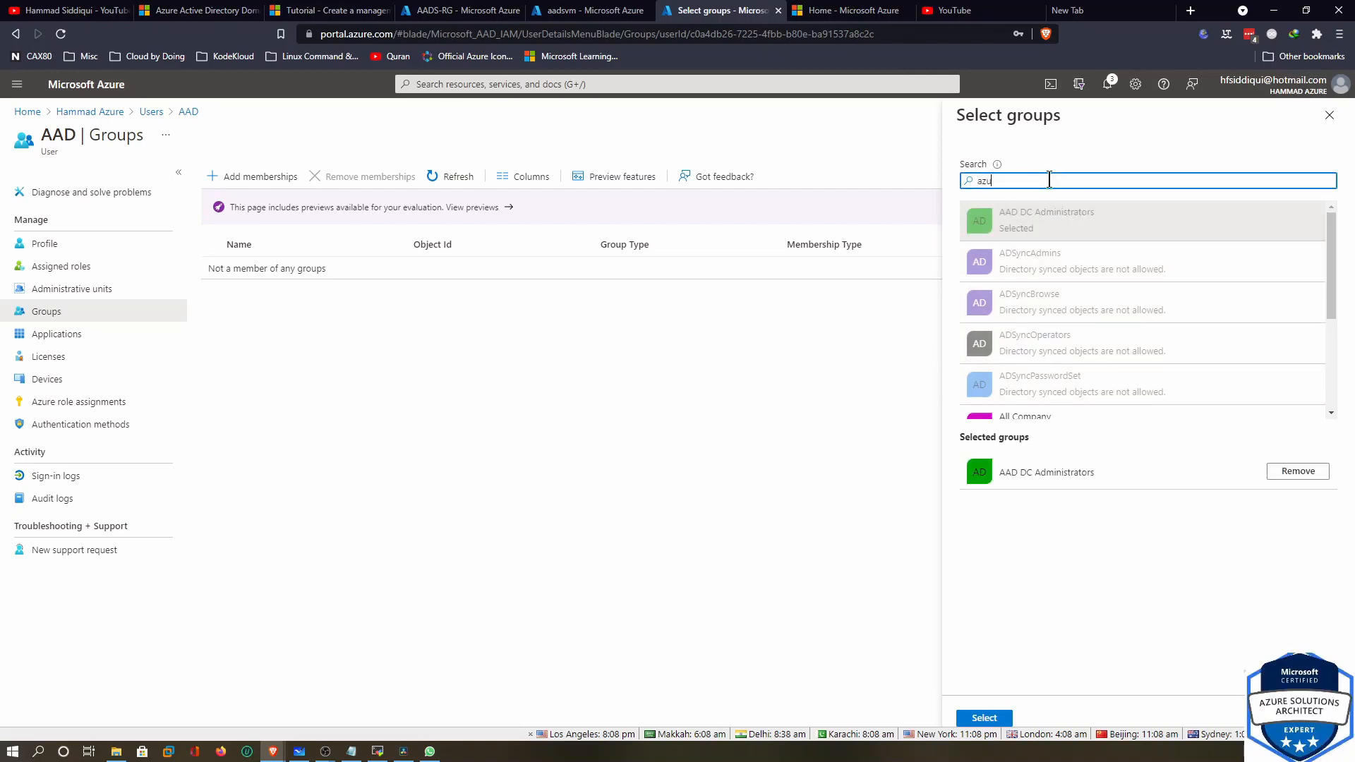
{"action": "left_click", "coordinate": [1056, 220]}
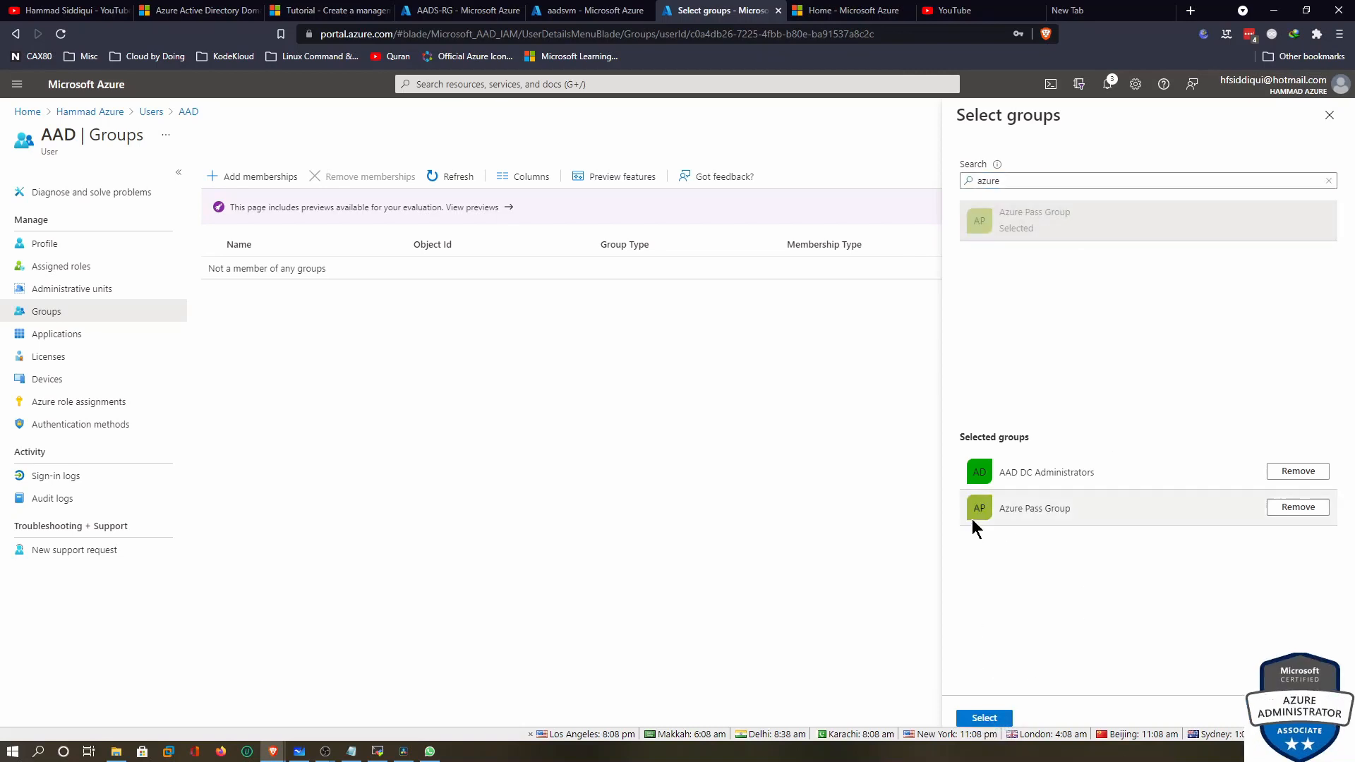
{"action": "left_click", "coordinate": [988, 716]}
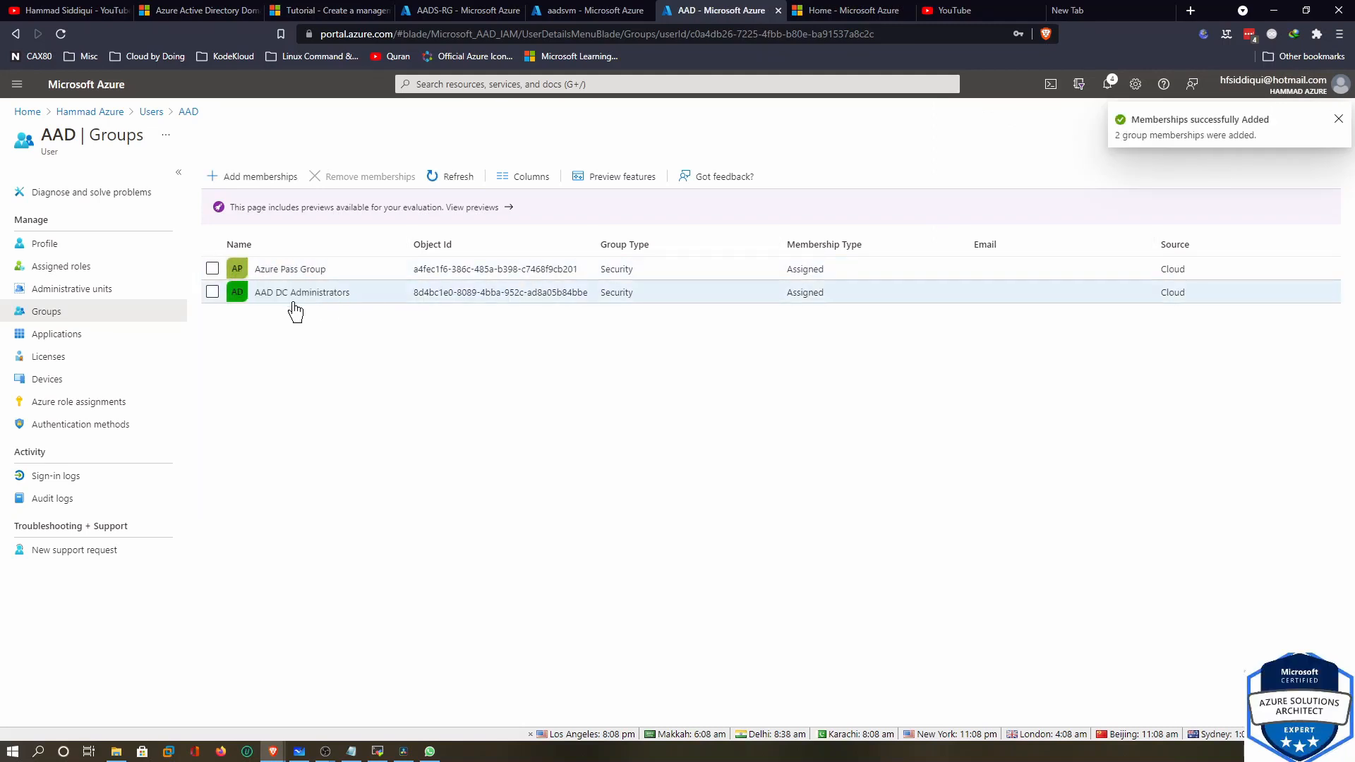
Verify AAD DC Administrators lists the user as a member and the user holds Global administrator
{"action": "left_click", "coordinate": [275, 293]}
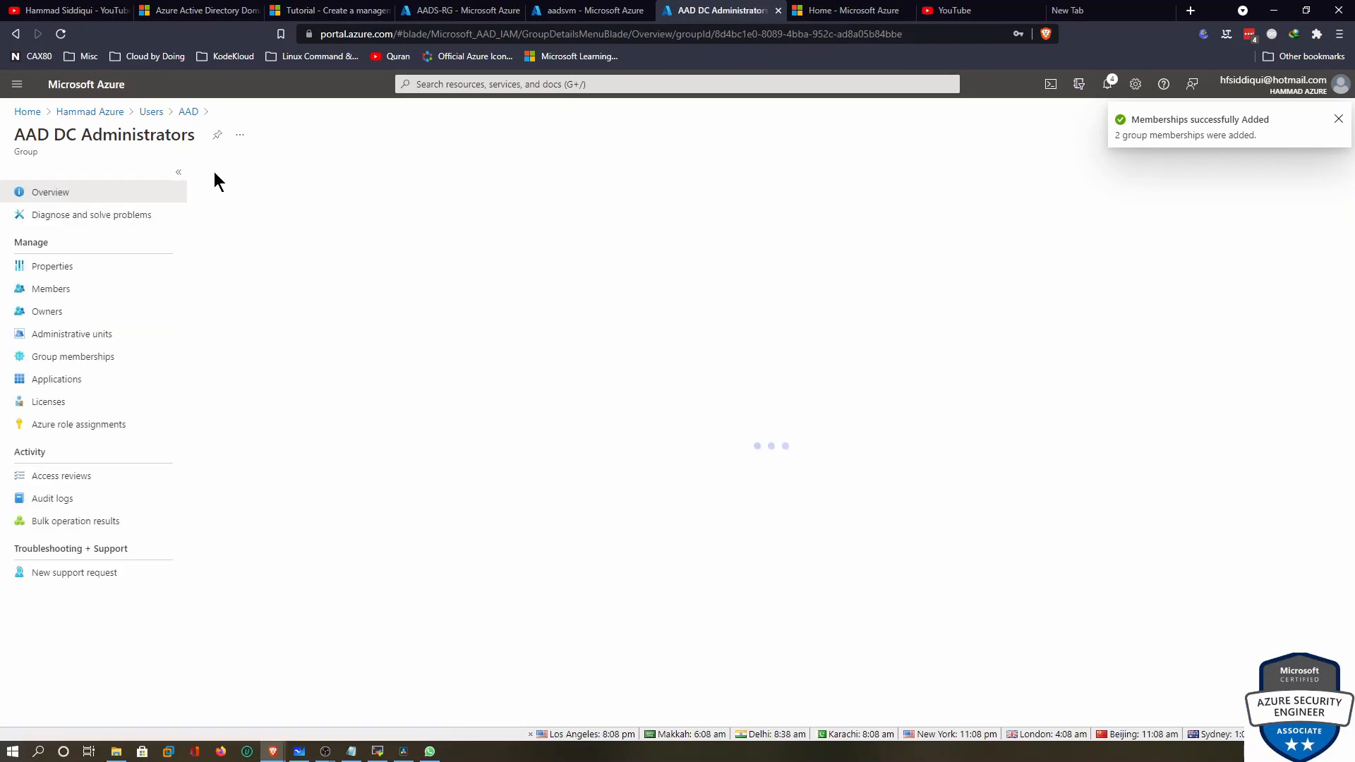
{"action": "left_click", "coordinate": [188, 111]}
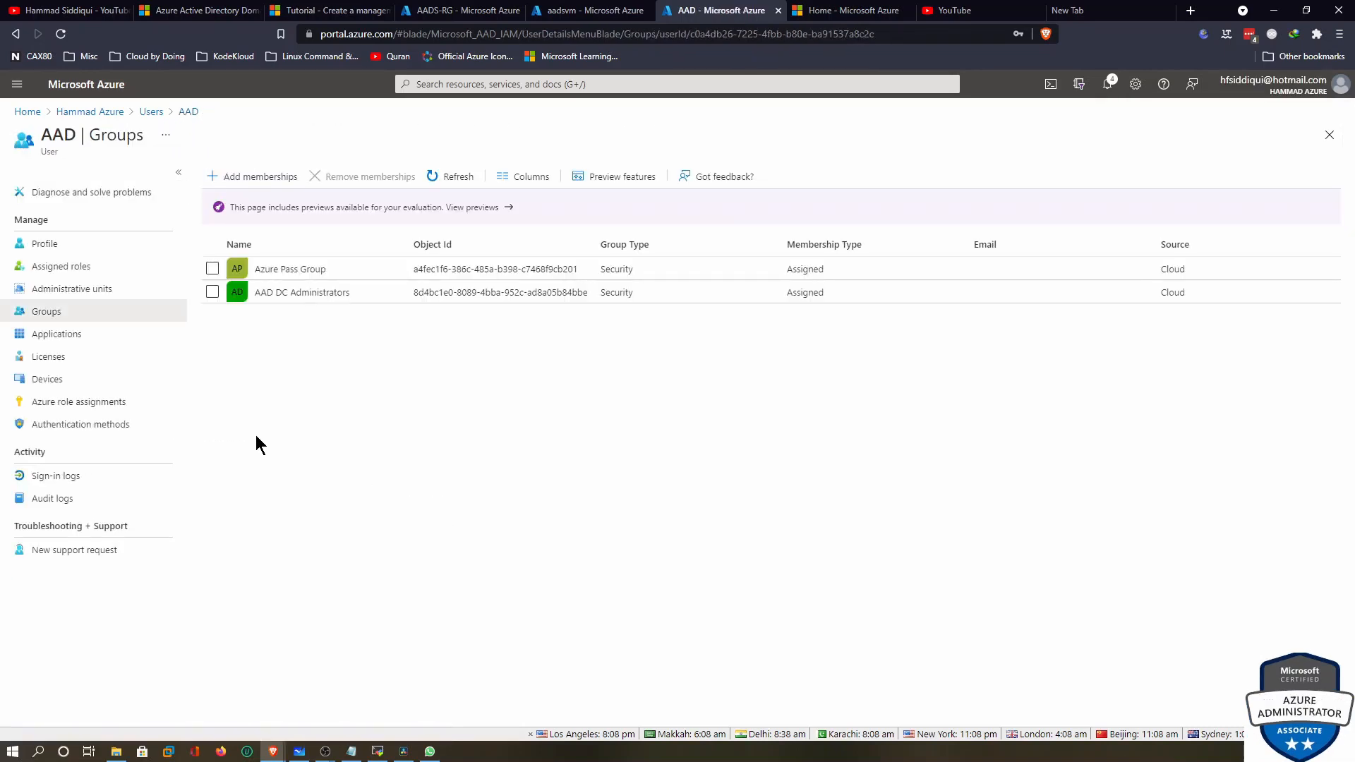
{"action": "left_click", "coordinate": [297, 294]}
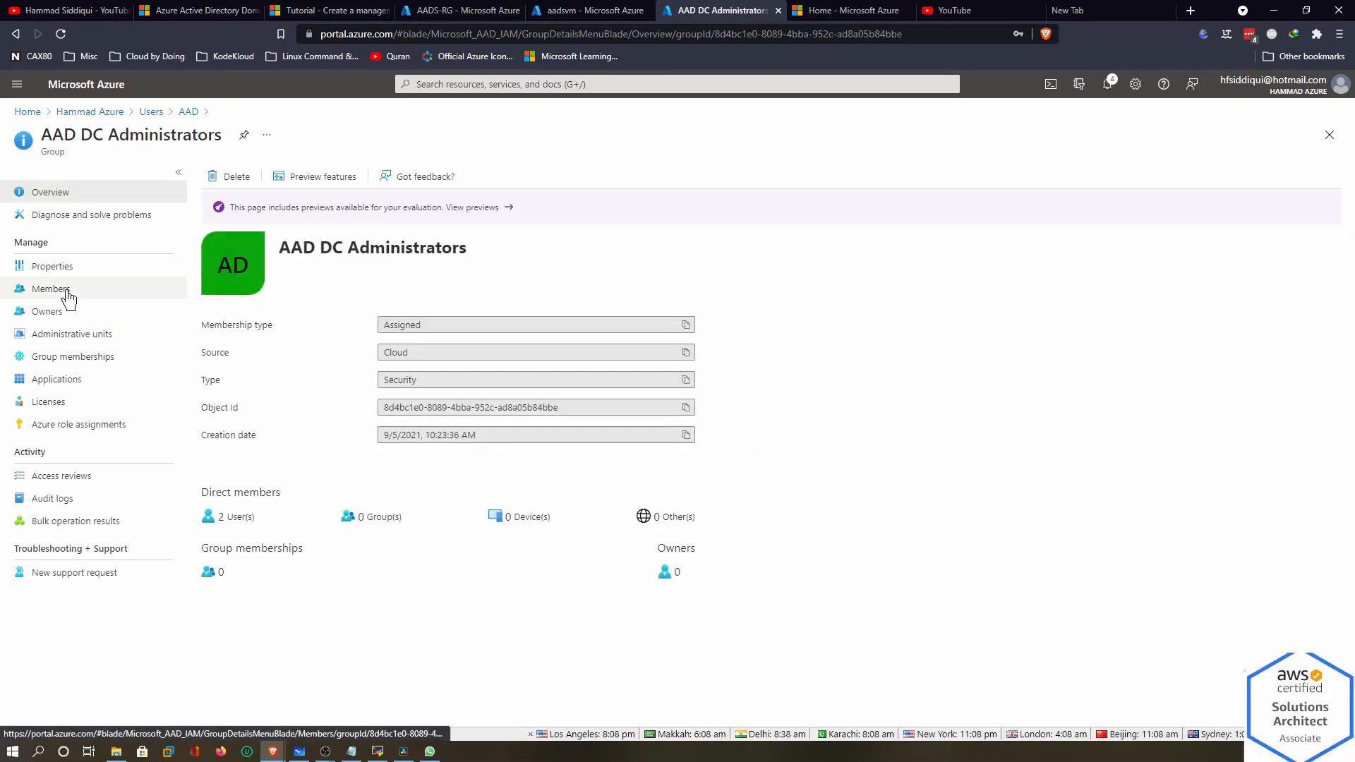
{"action": "left_click", "coordinate": [69, 295]}
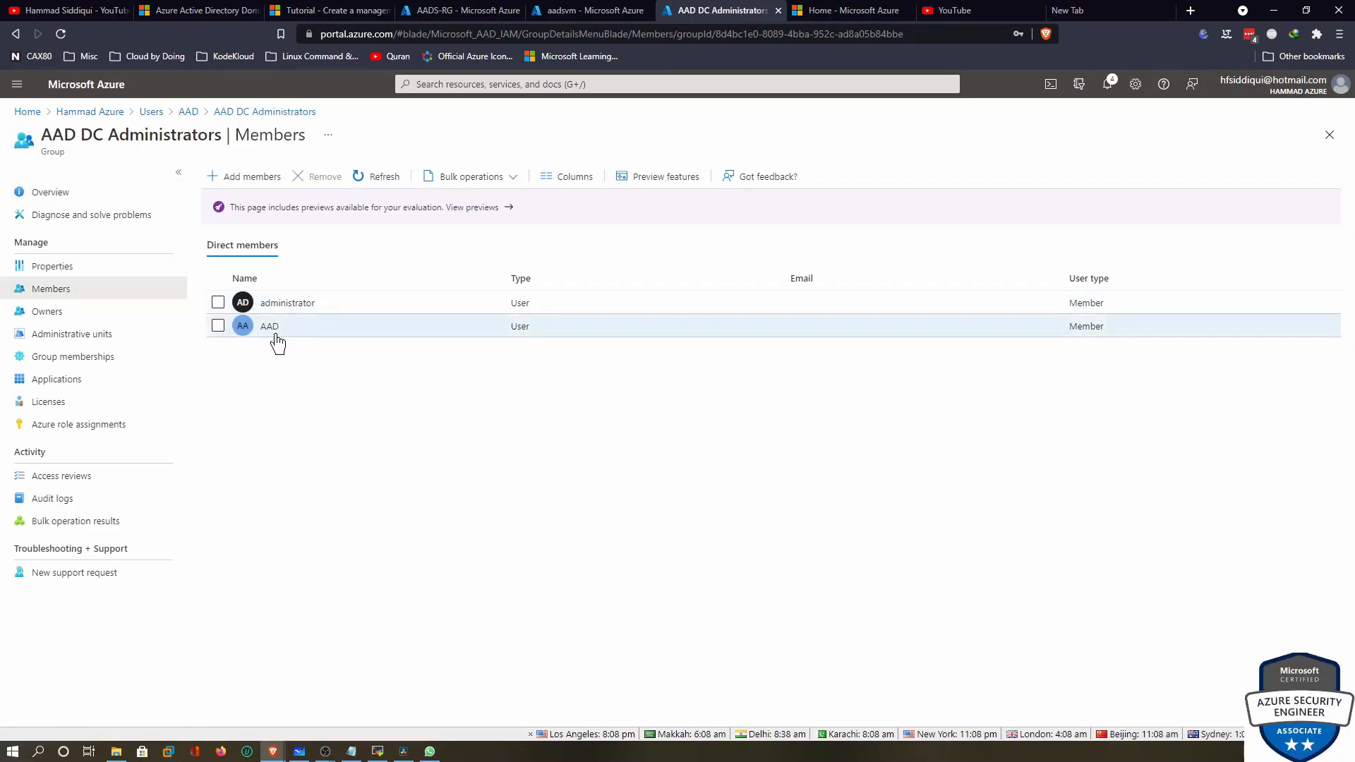
{"action": "left_click", "coordinate": [244, 113]}
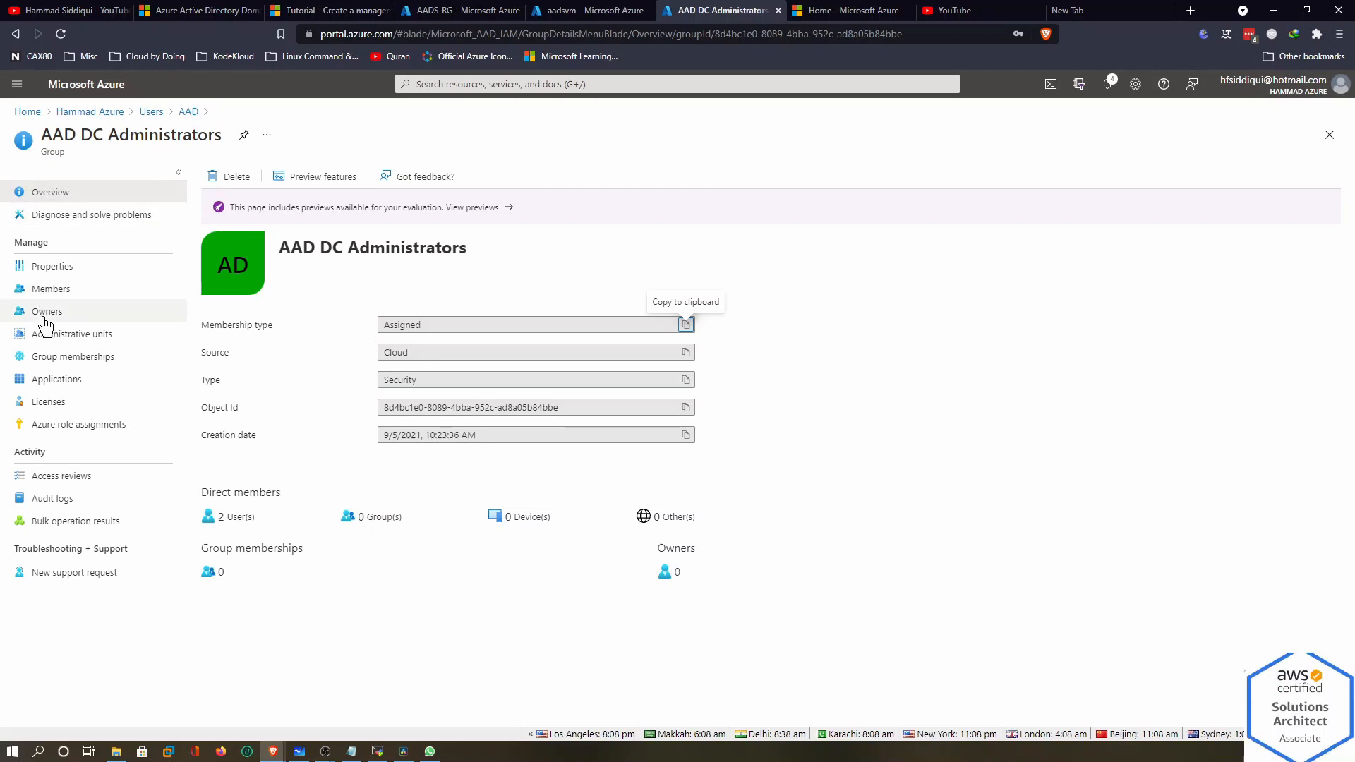
{"action": "left_click", "coordinate": [188, 112]}
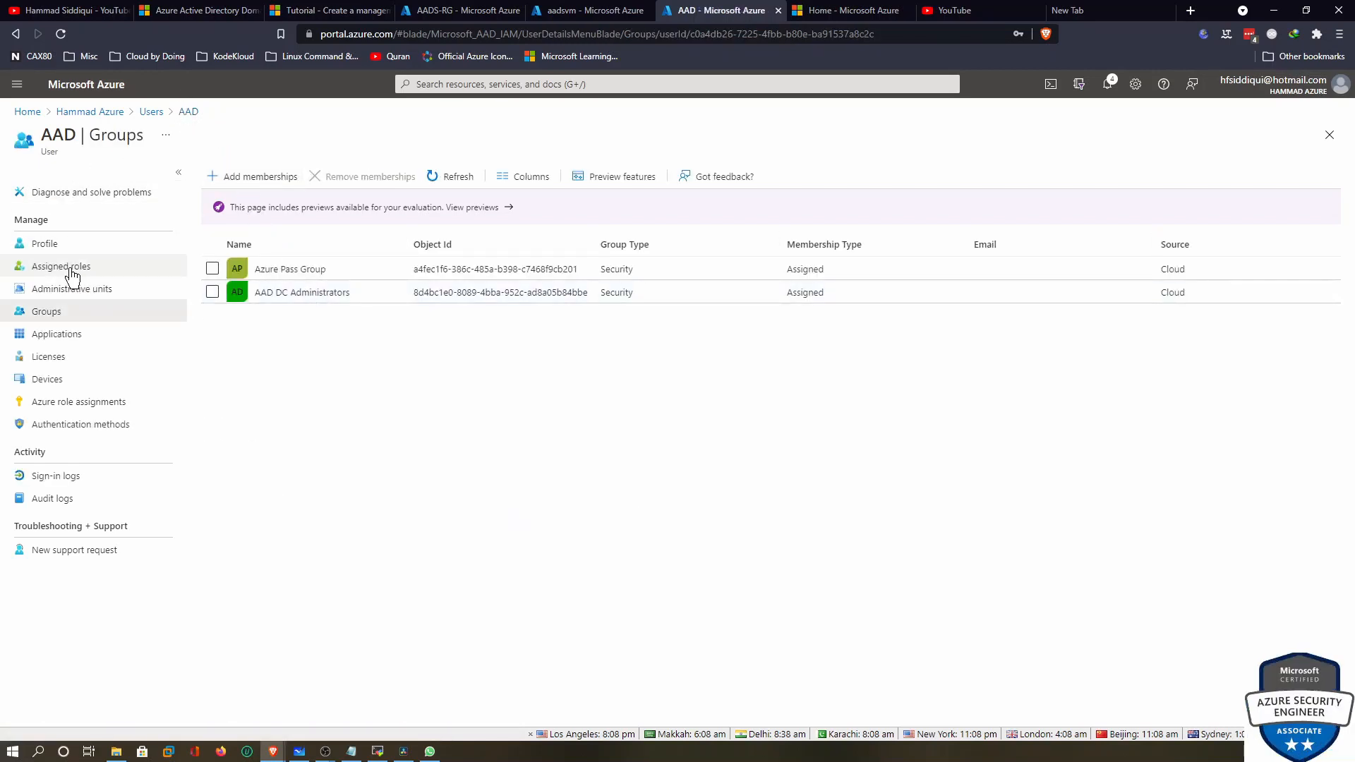
{"action": "left_click", "coordinate": [69, 268]}
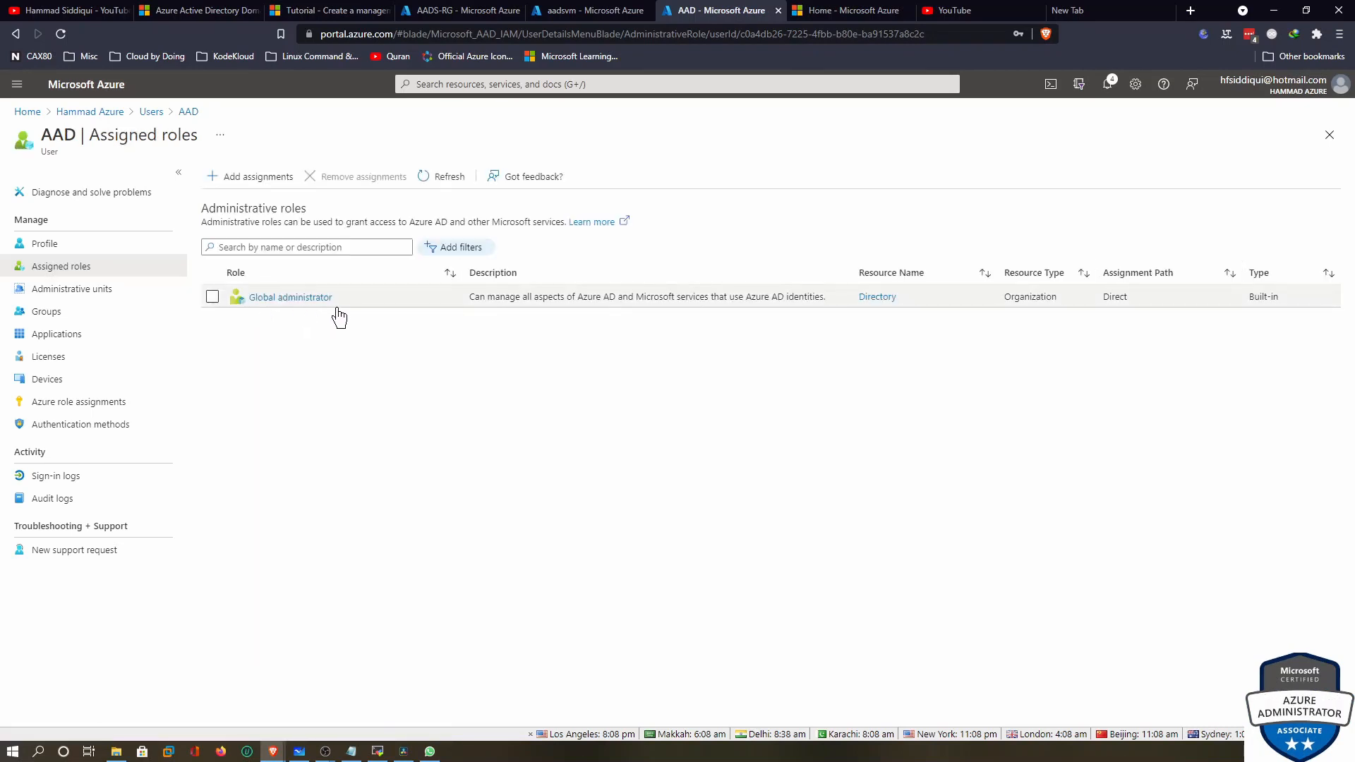
{"action": "left_click", "coordinate": [292, 746]}
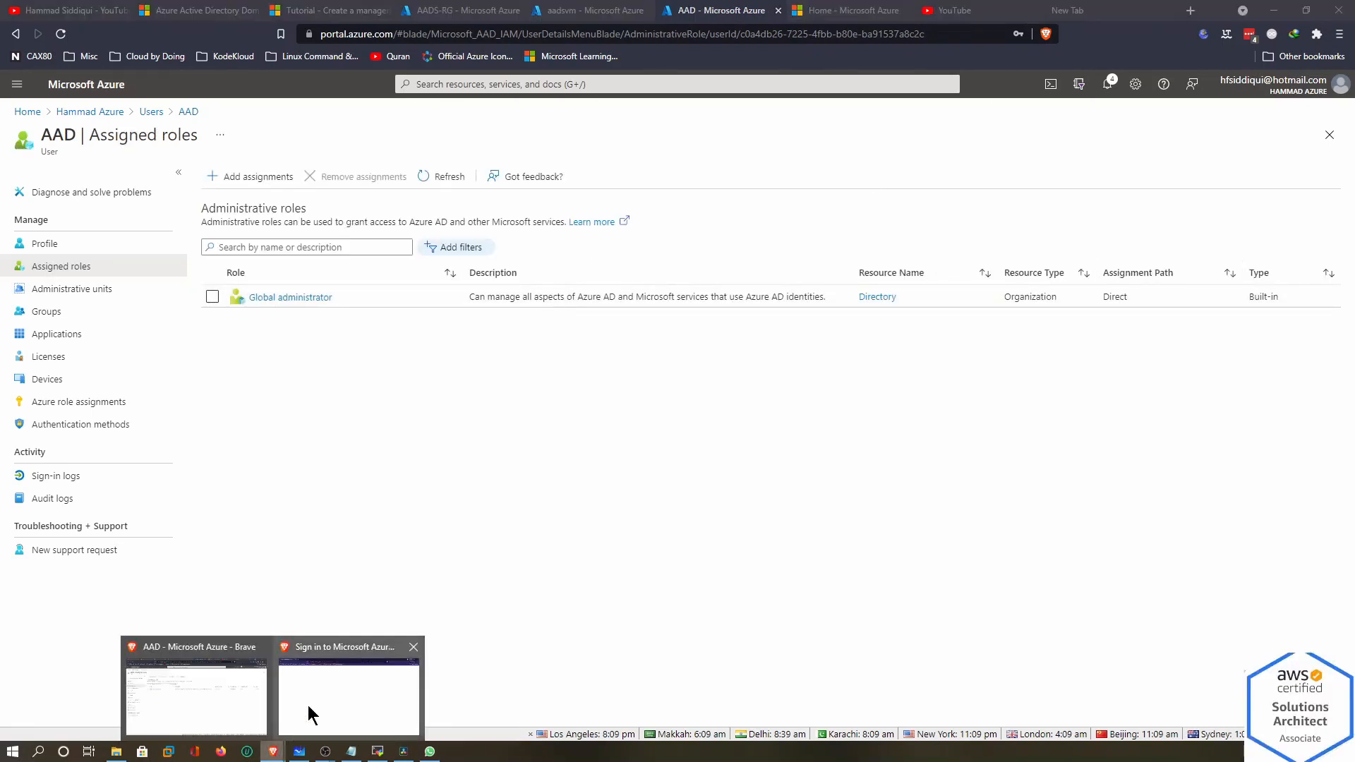
{"action": "left_click", "coordinate": [308, 704]}
Sign in with the new admin account's username and its current password
{"action": "left_click", "coordinate": [714, 354]}
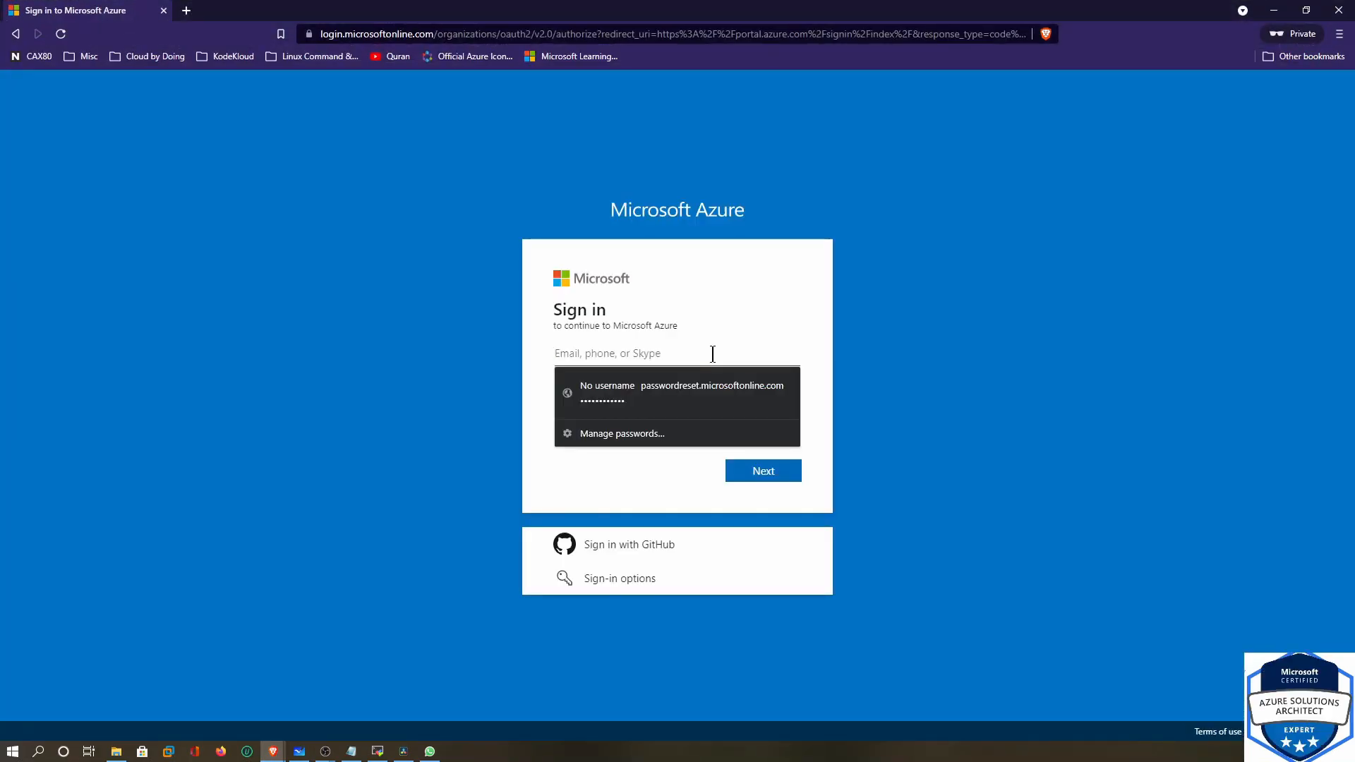
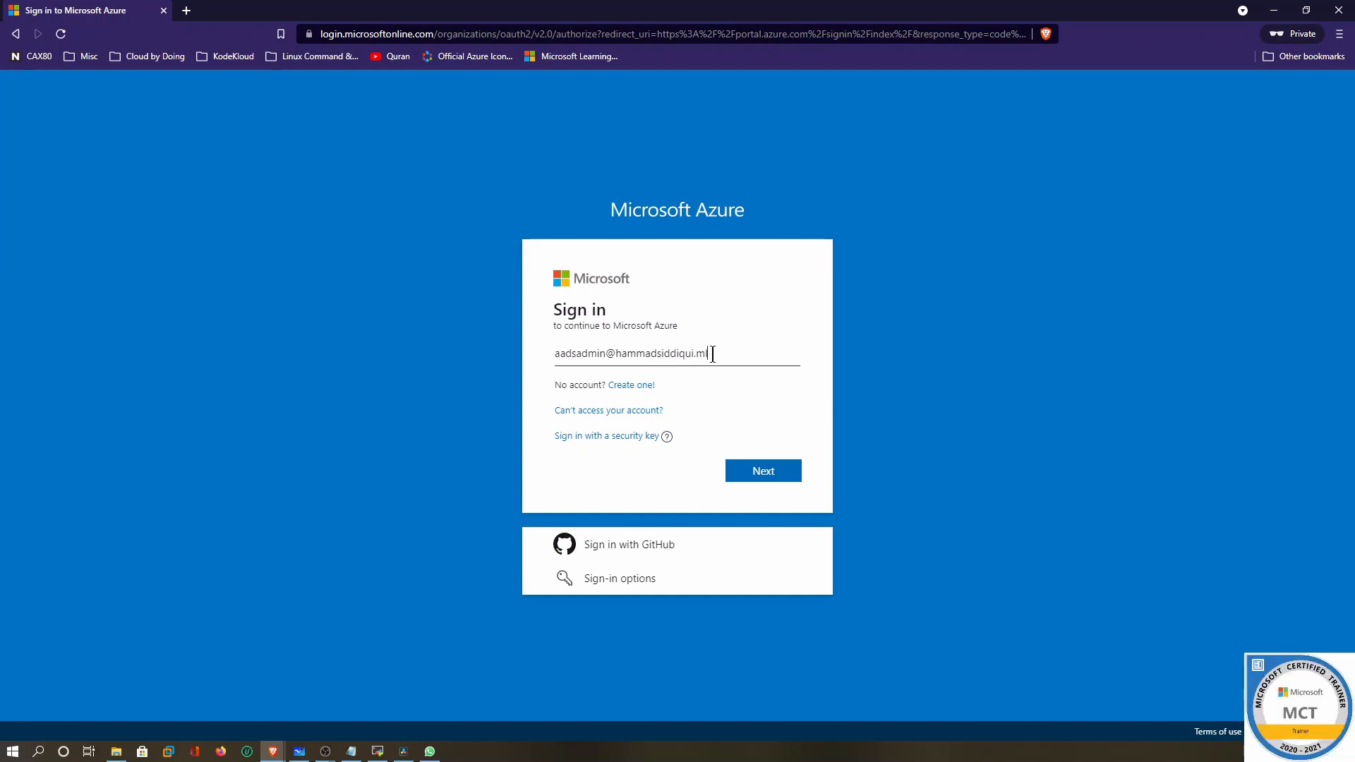
{"action": "left_click", "coordinate": [757, 479]}
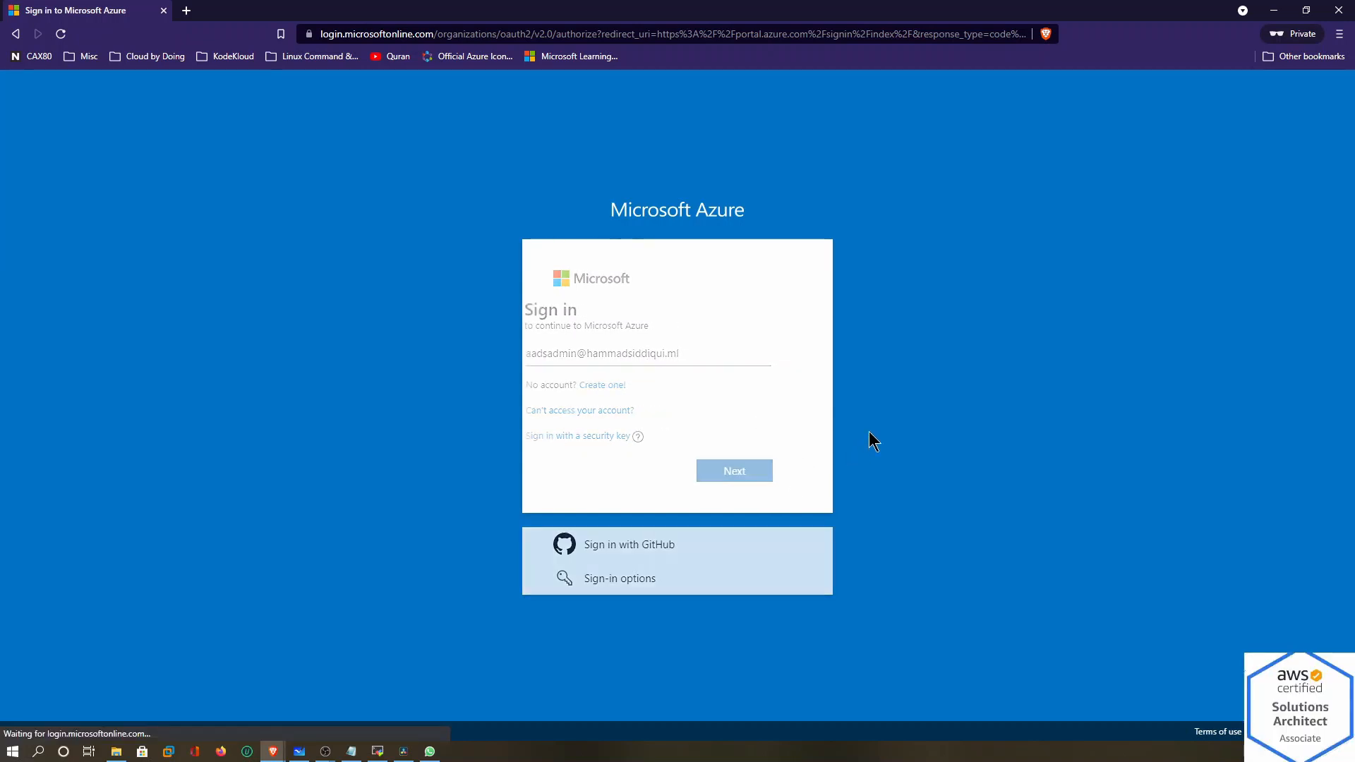
{"action": "key", "text": "ctrl+v"}
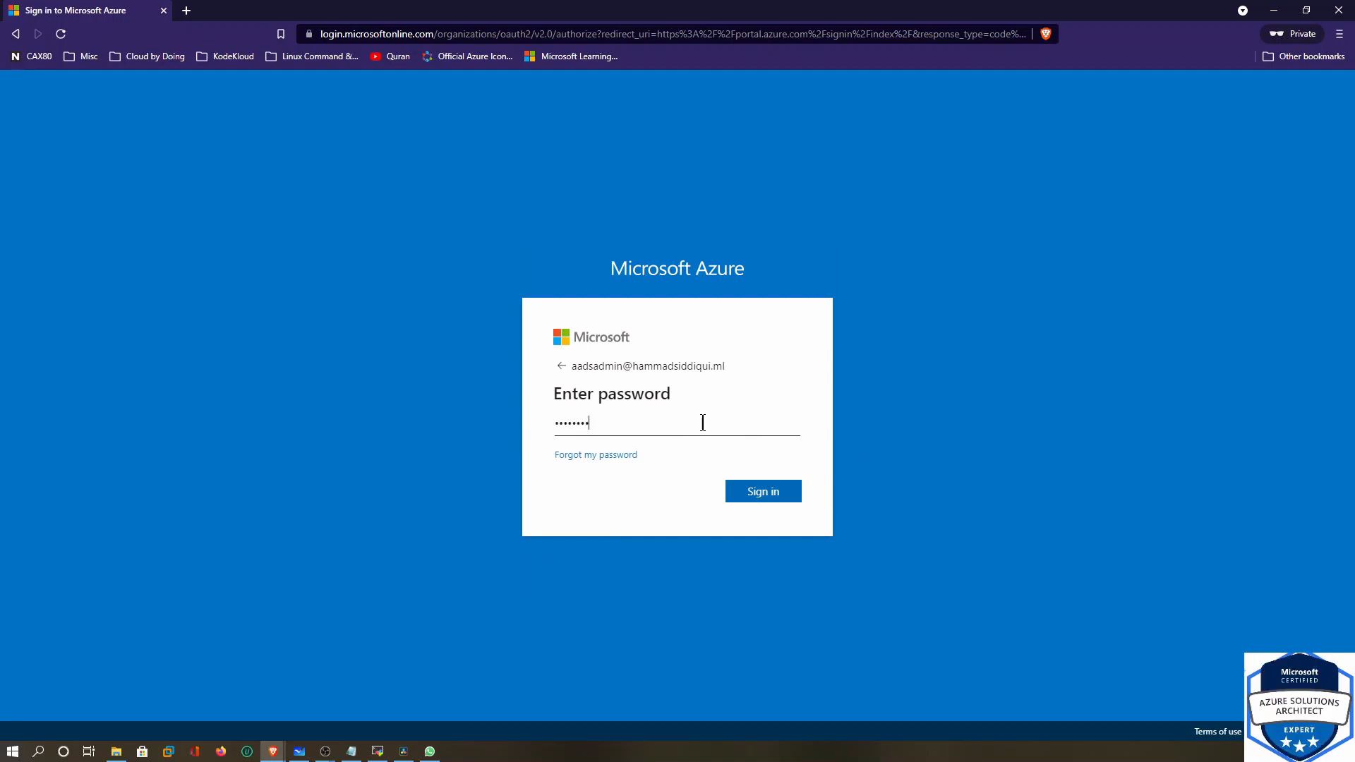
{"action": "left_click", "coordinate": [760, 493]}
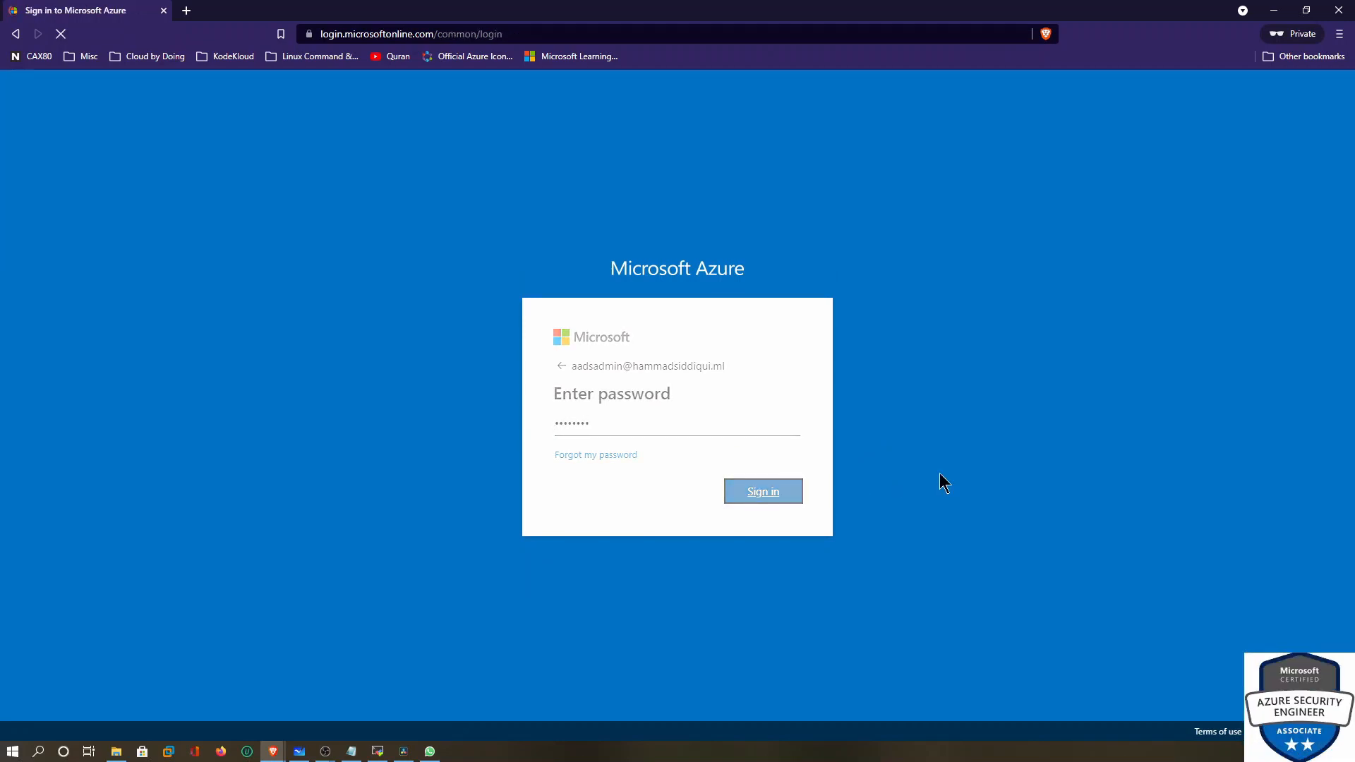
Replace the admin's current password with a new one and sign in
{"action": "left_click", "coordinate": [747, 433]}
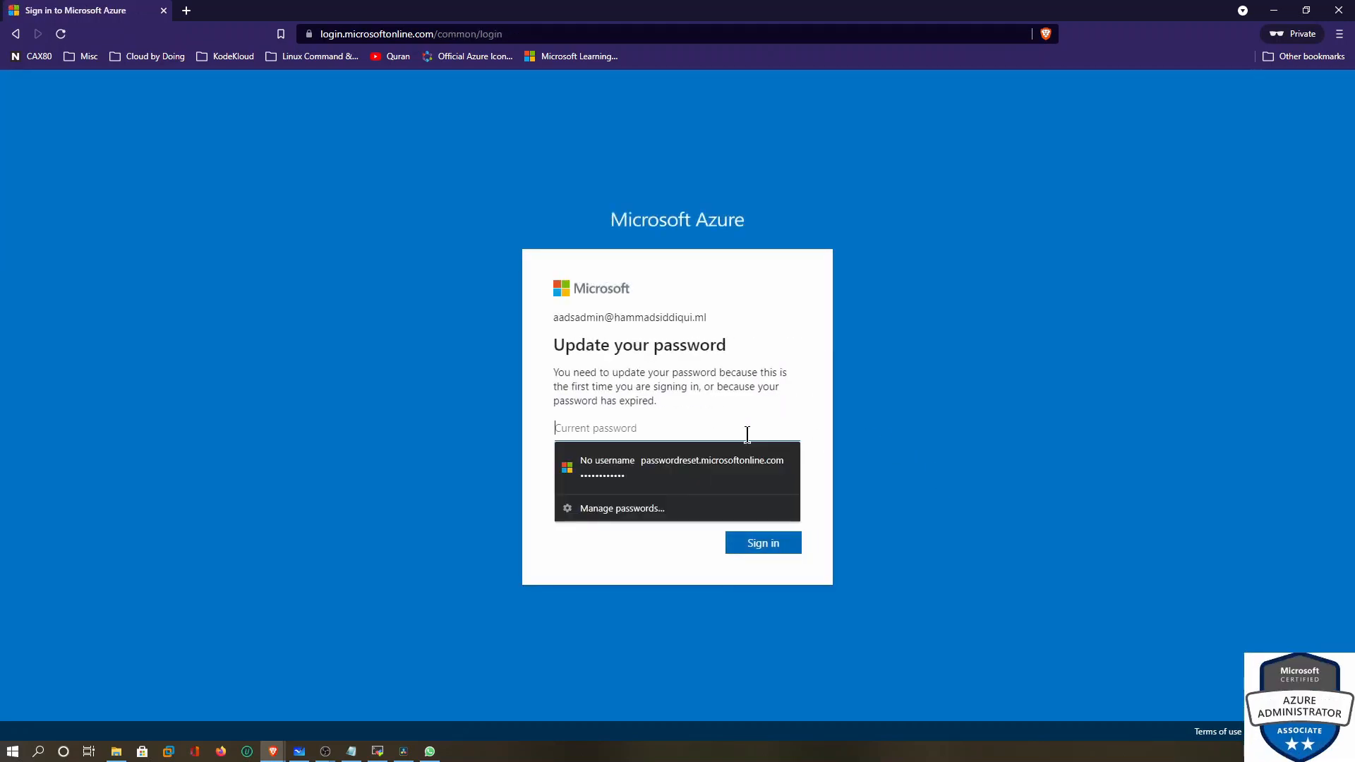
{"action": "key", "text": "ctrl+v"}
{"action": "left_click", "coordinate": [713, 470]}
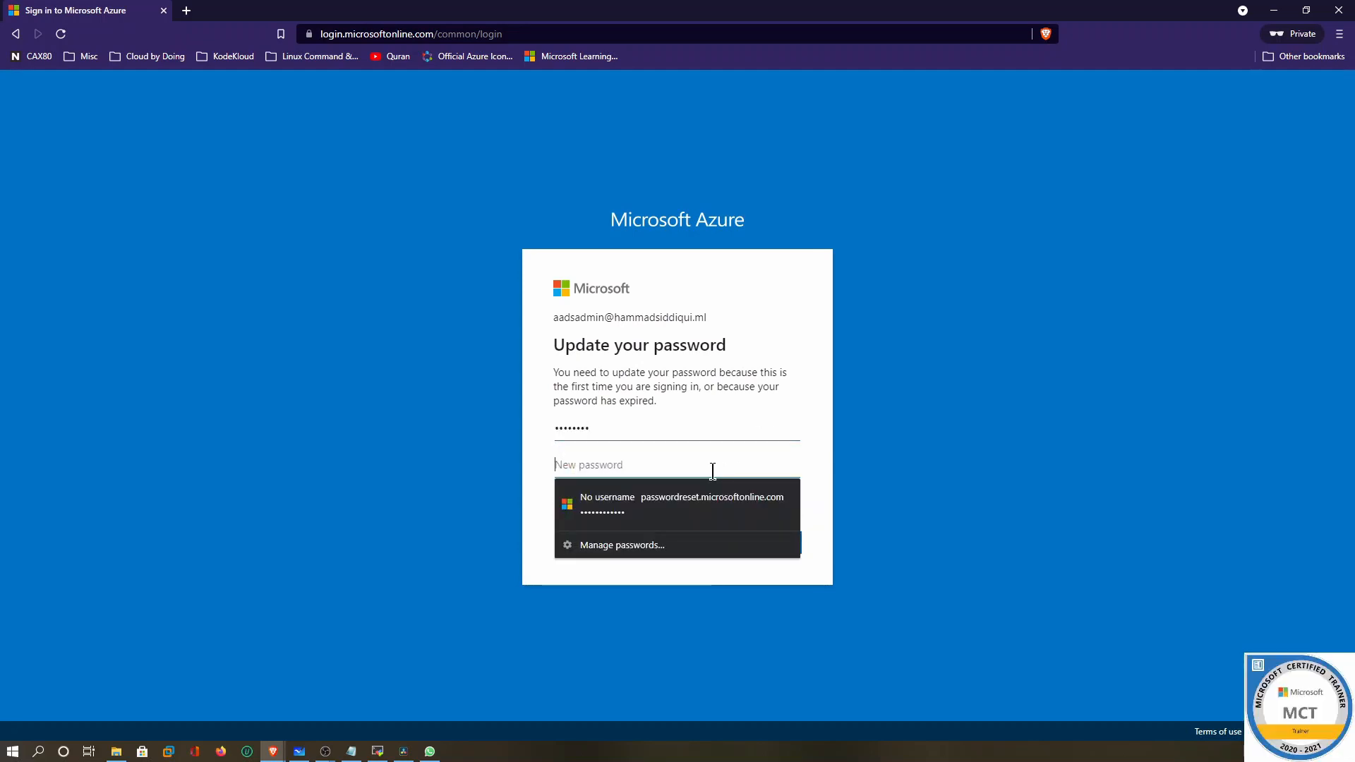
{"action": "type", "text": "•••••••"}
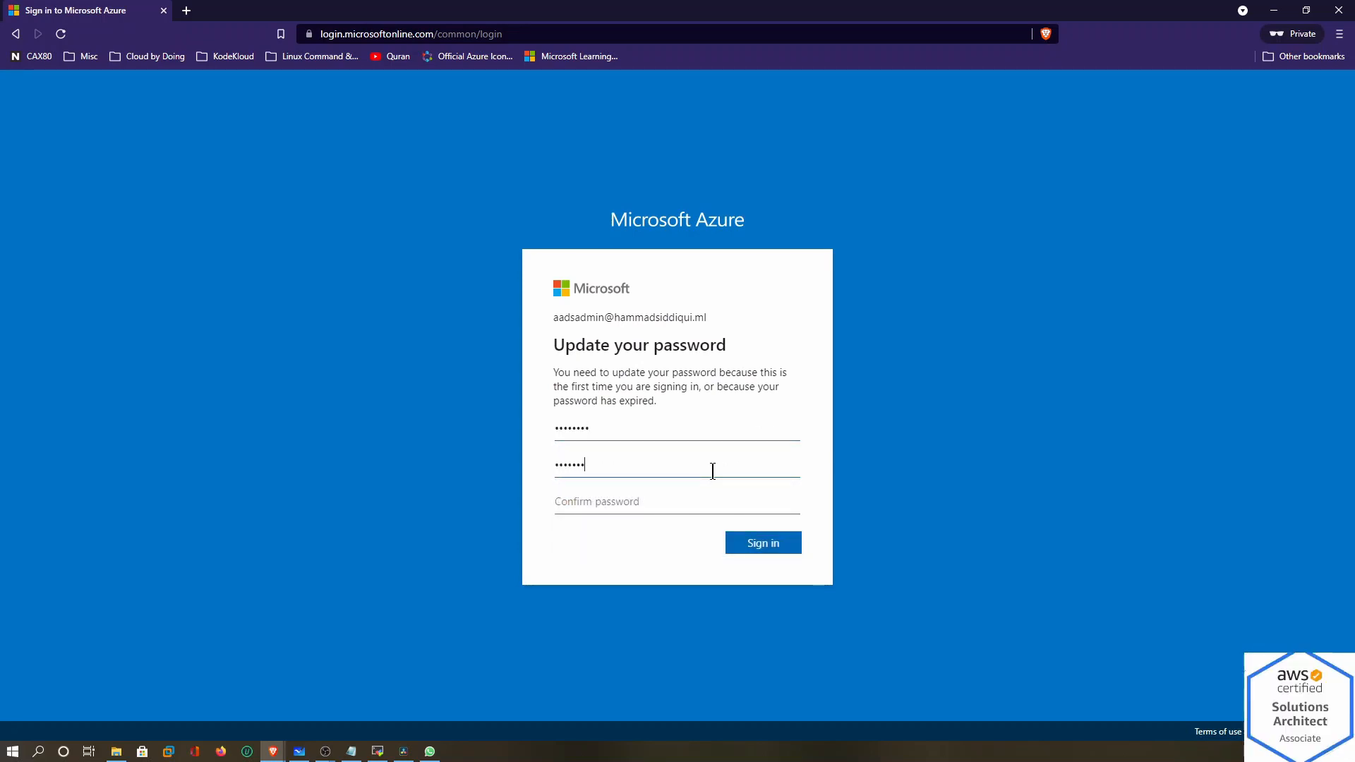
{"action": "key", "text": "Tab"}
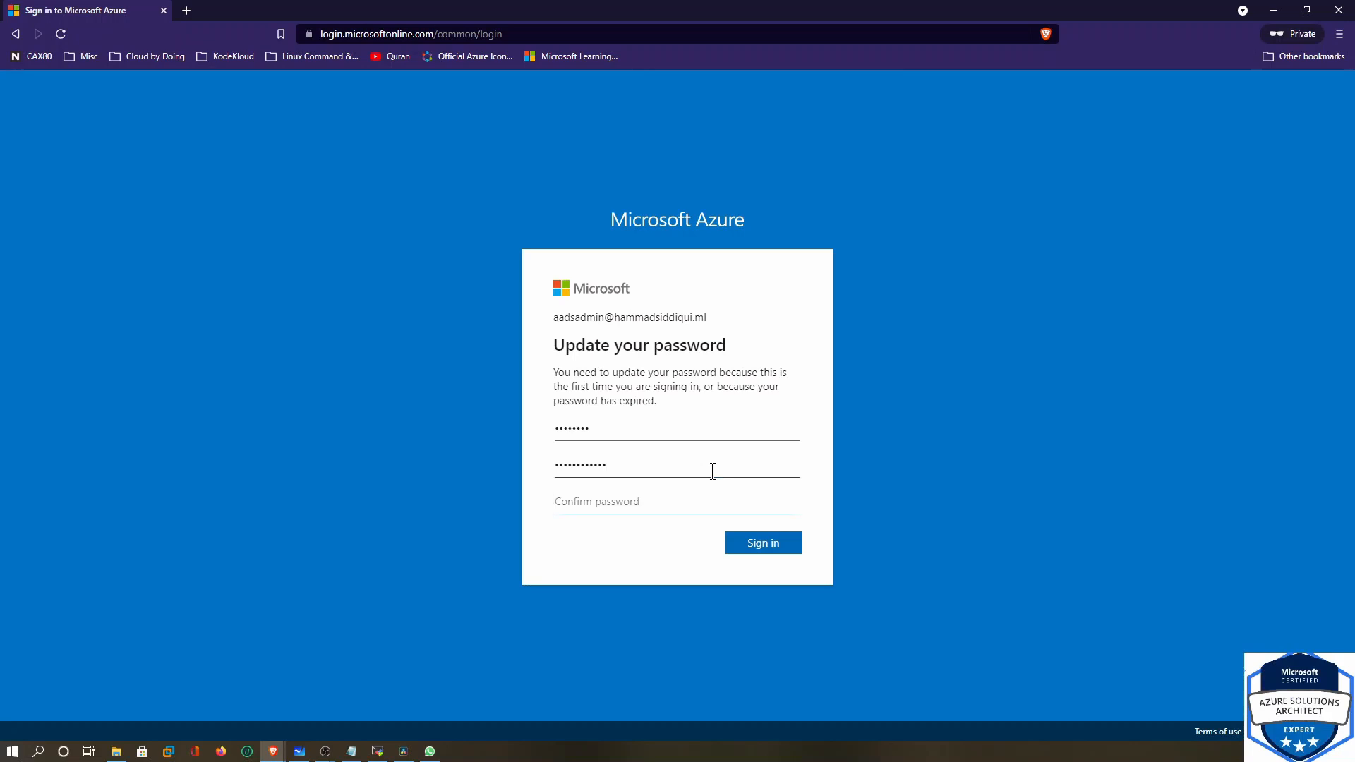
{"action": "type", "text": "•••••••"}
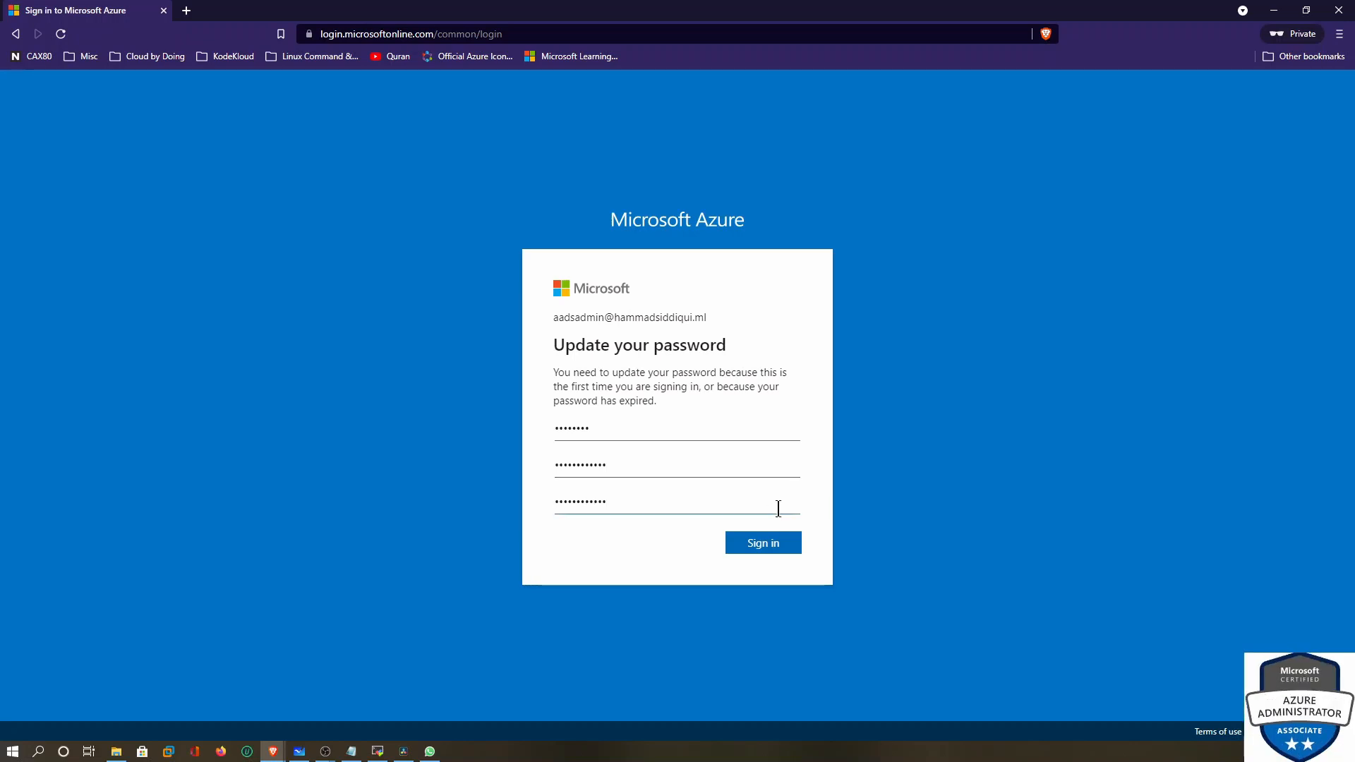
{"action": "left_click", "coordinate": [785, 542]}
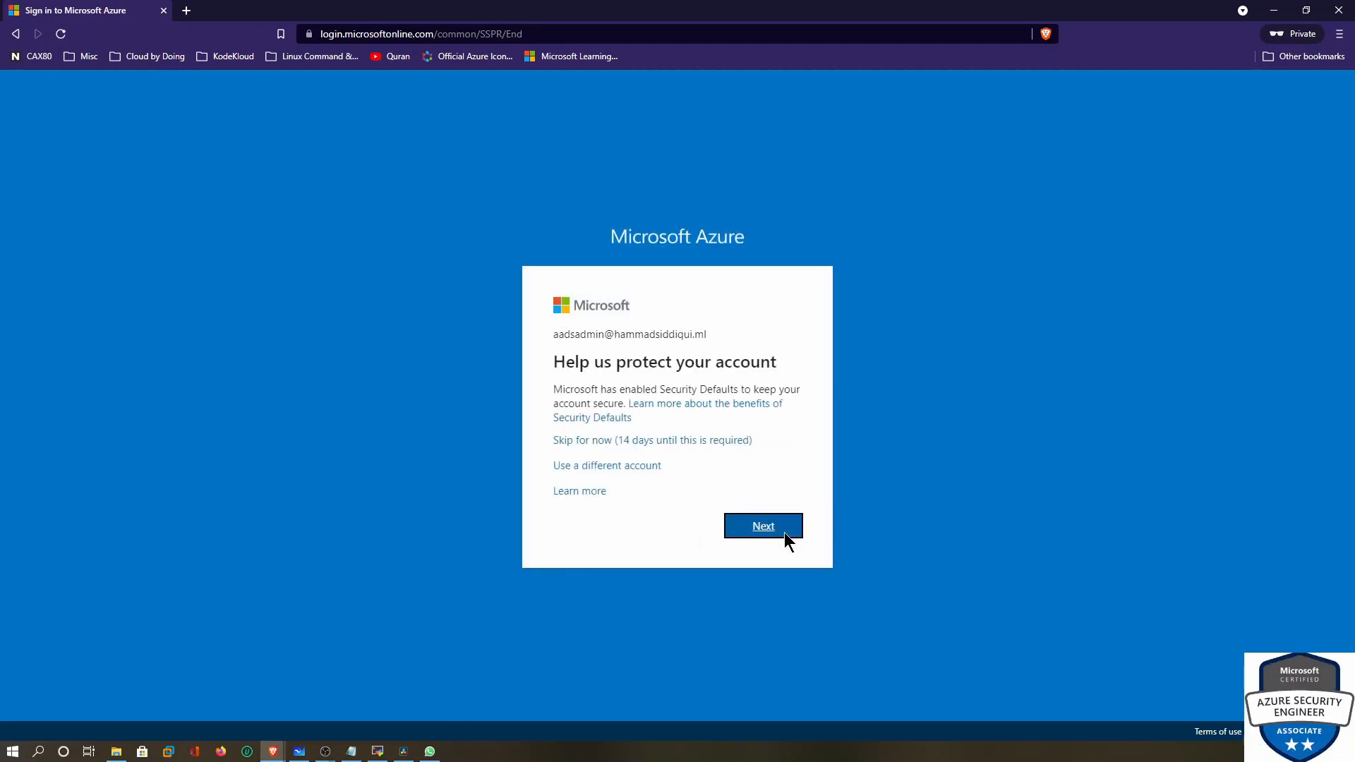
Postpone the security info setup and decline staying signed in
{"action": "left_click", "coordinate": [617, 443]}
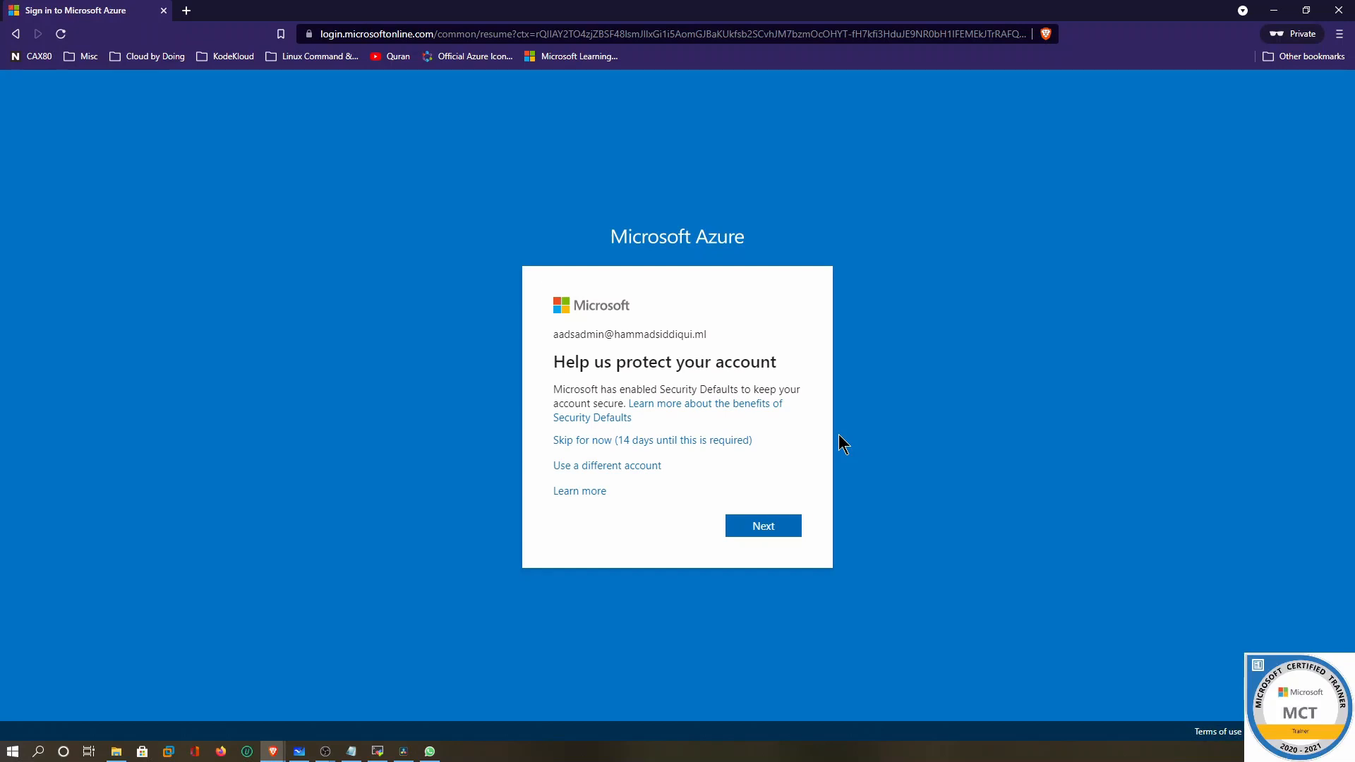
{"action": "left_click", "coordinate": [702, 494]}
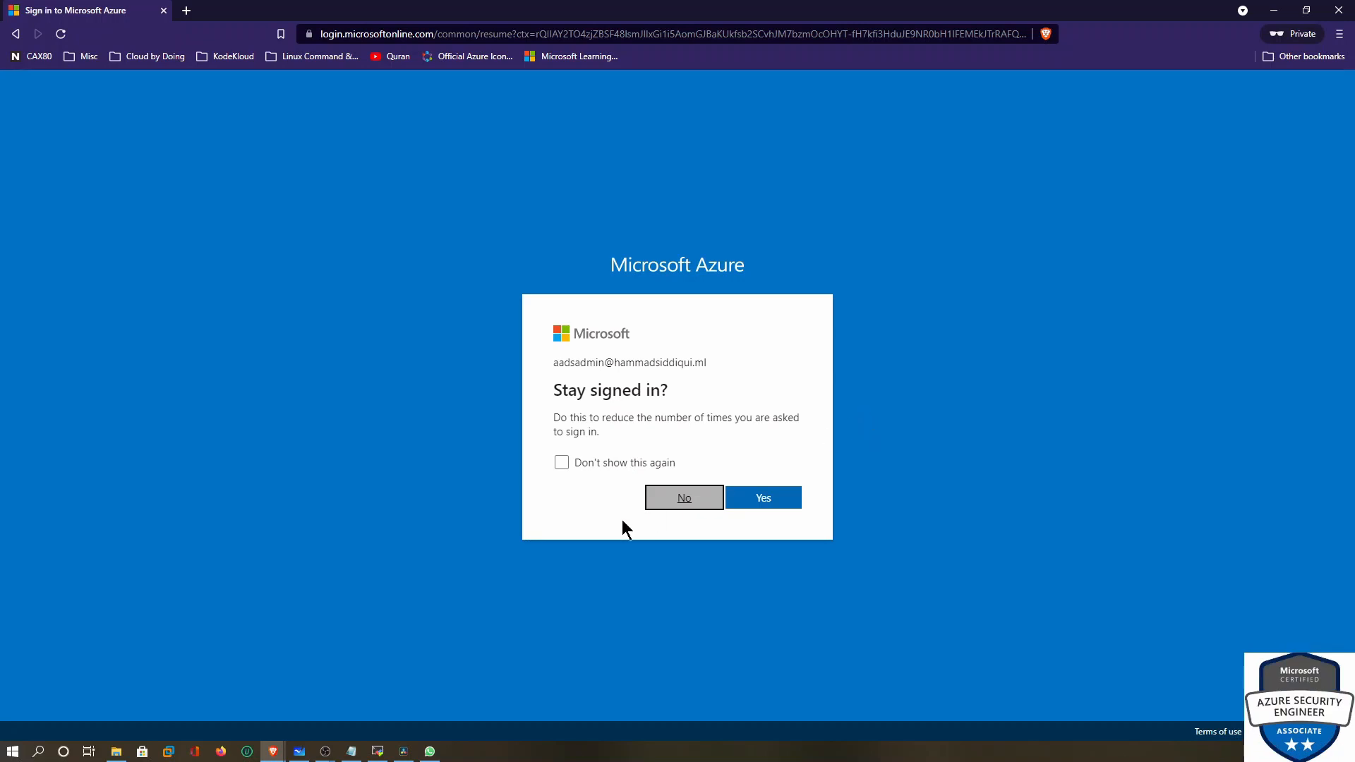
{"action": "left_click", "coordinate": [670, 502]}
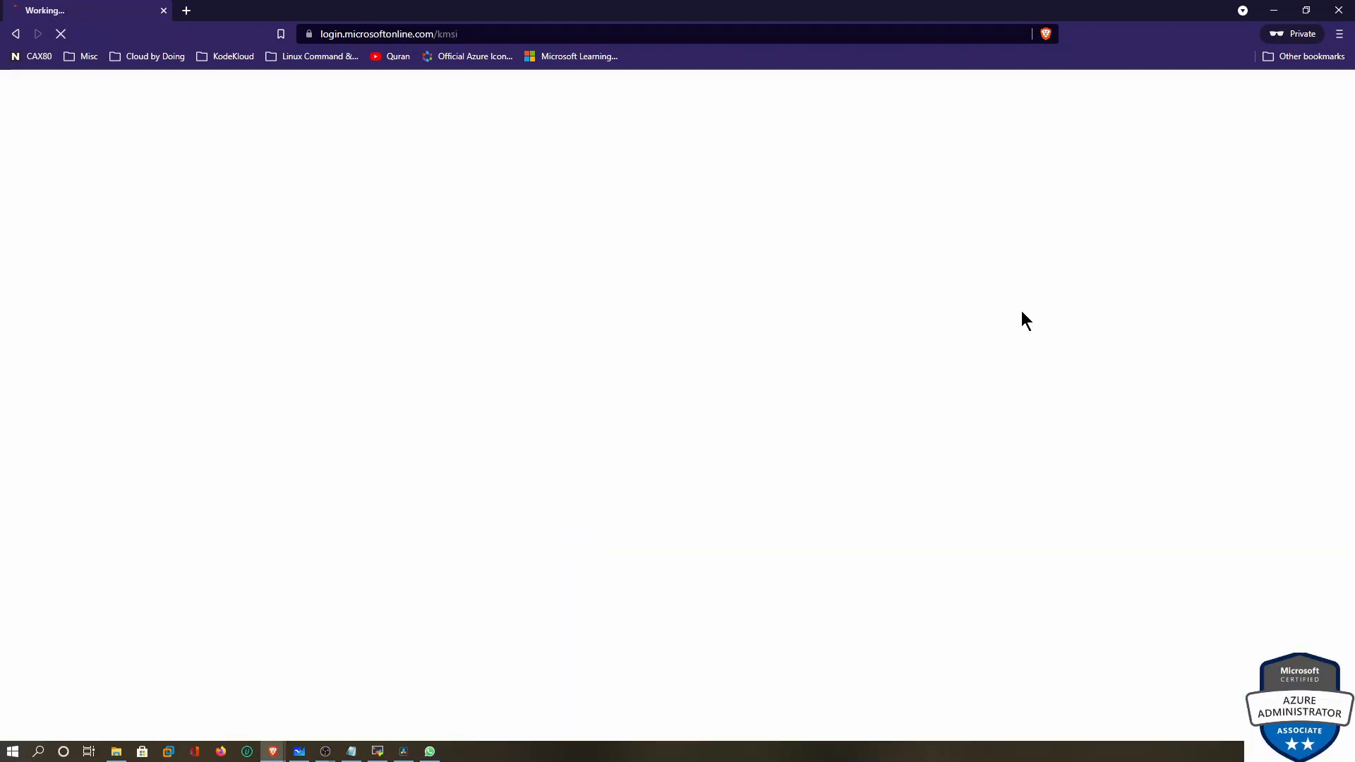
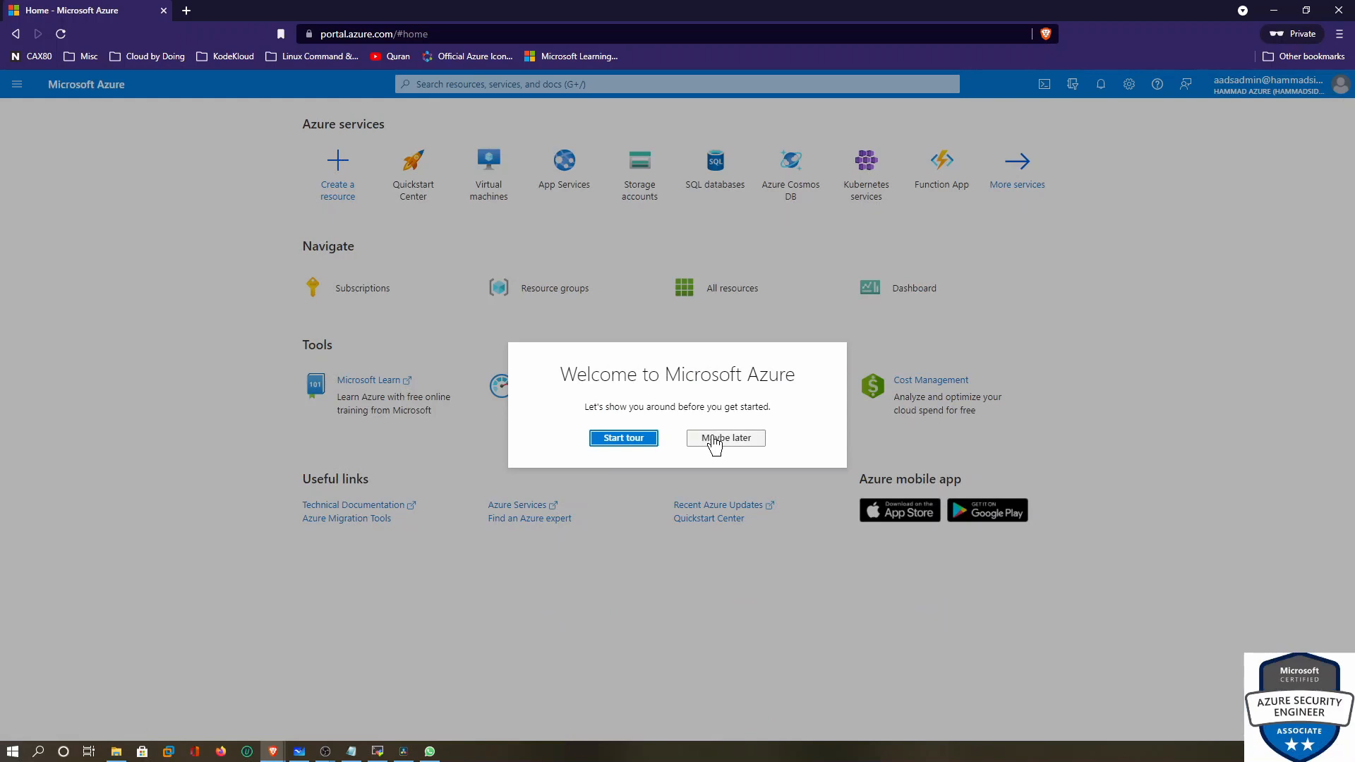
Dismiss the welcome tour and browse the Azure Active Directory tenant's list of all users
{"action": "left_click", "coordinate": [712, 436]}
{"action": "left_click", "coordinate": [667, 83]}
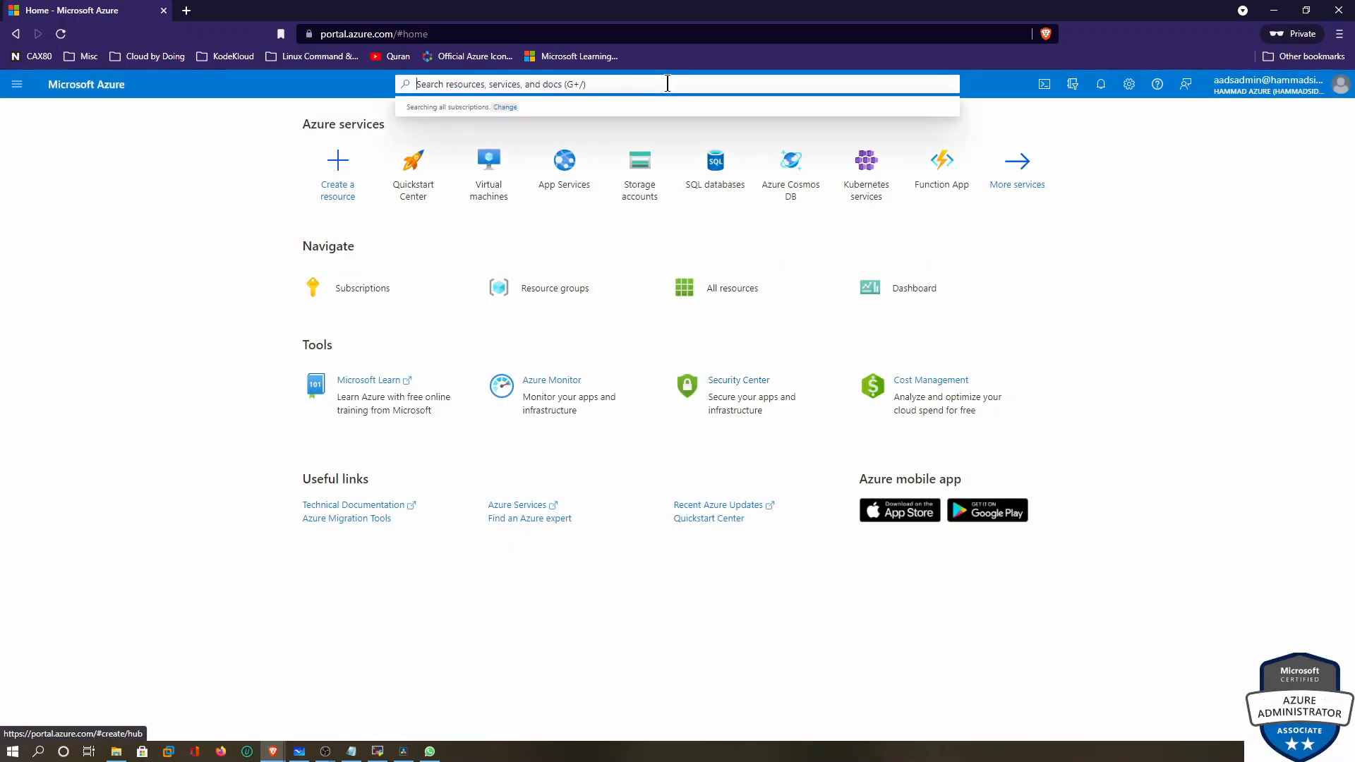
{"action": "type", "text": "active"}
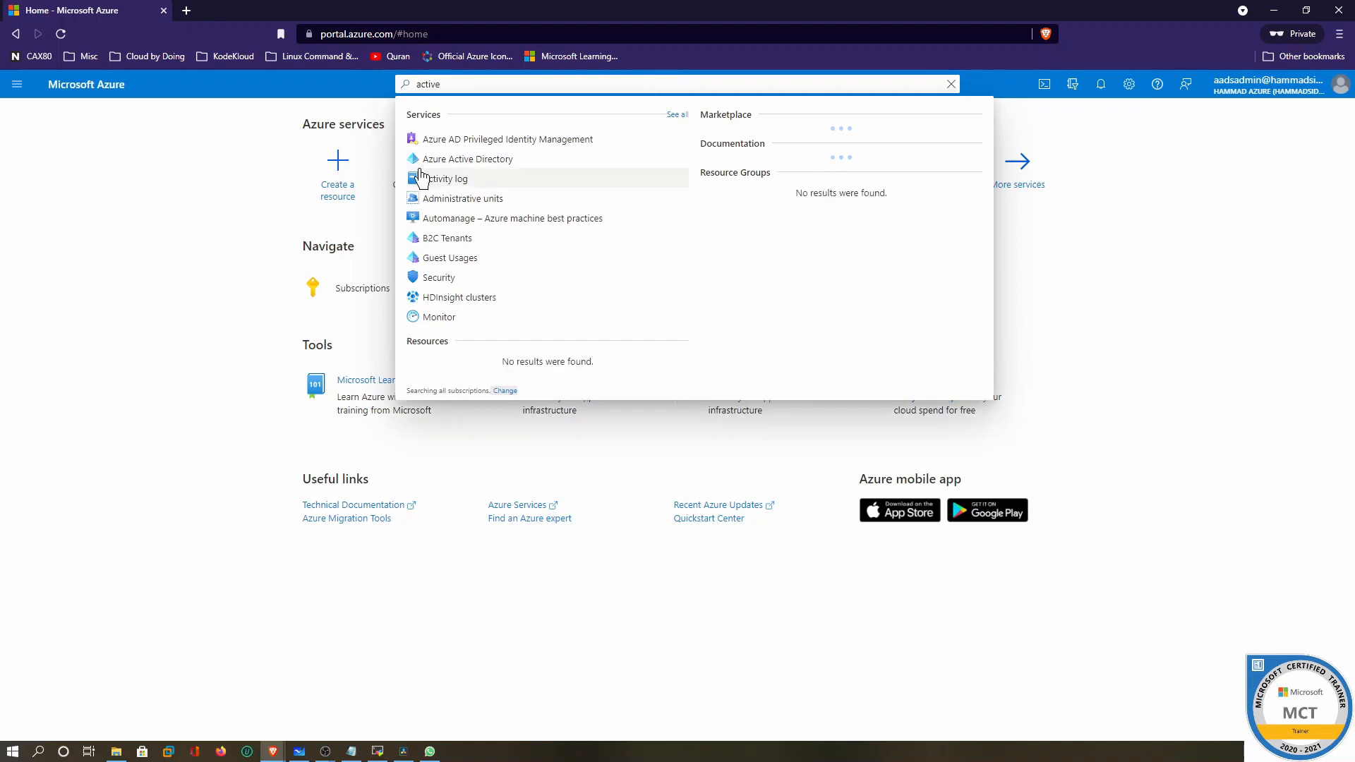
{"action": "key", "text": "Escape"}
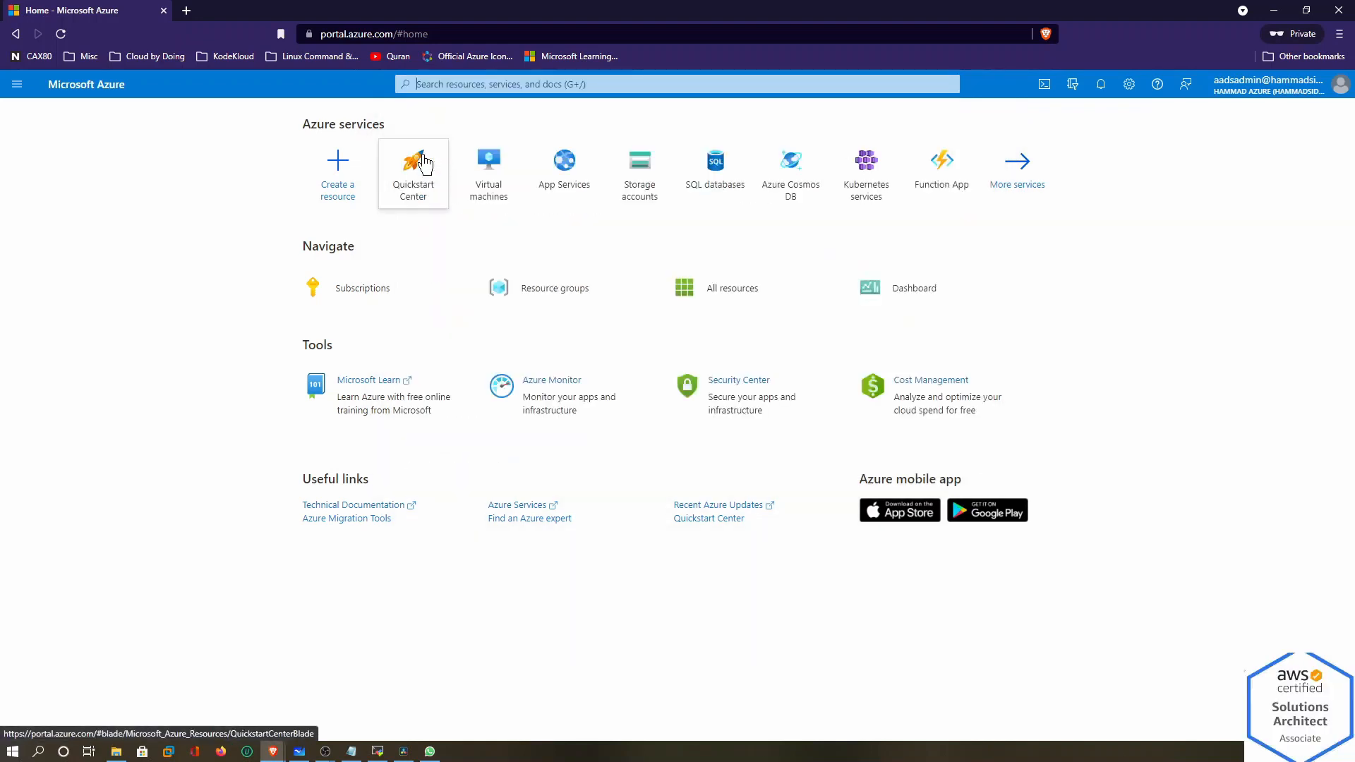
{"action": "left_click", "coordinate": [729, 302]}
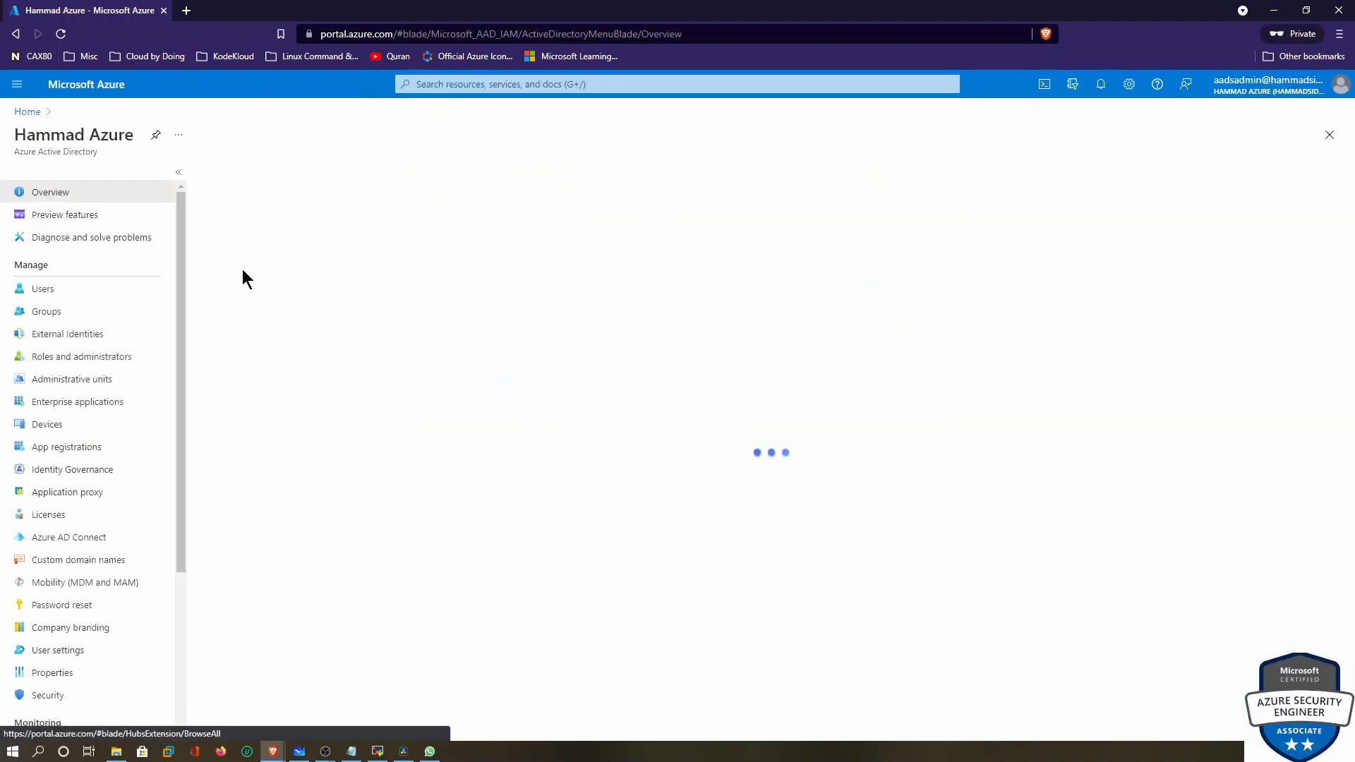
{"action": "left_click", "coordinate": [77, 292]}
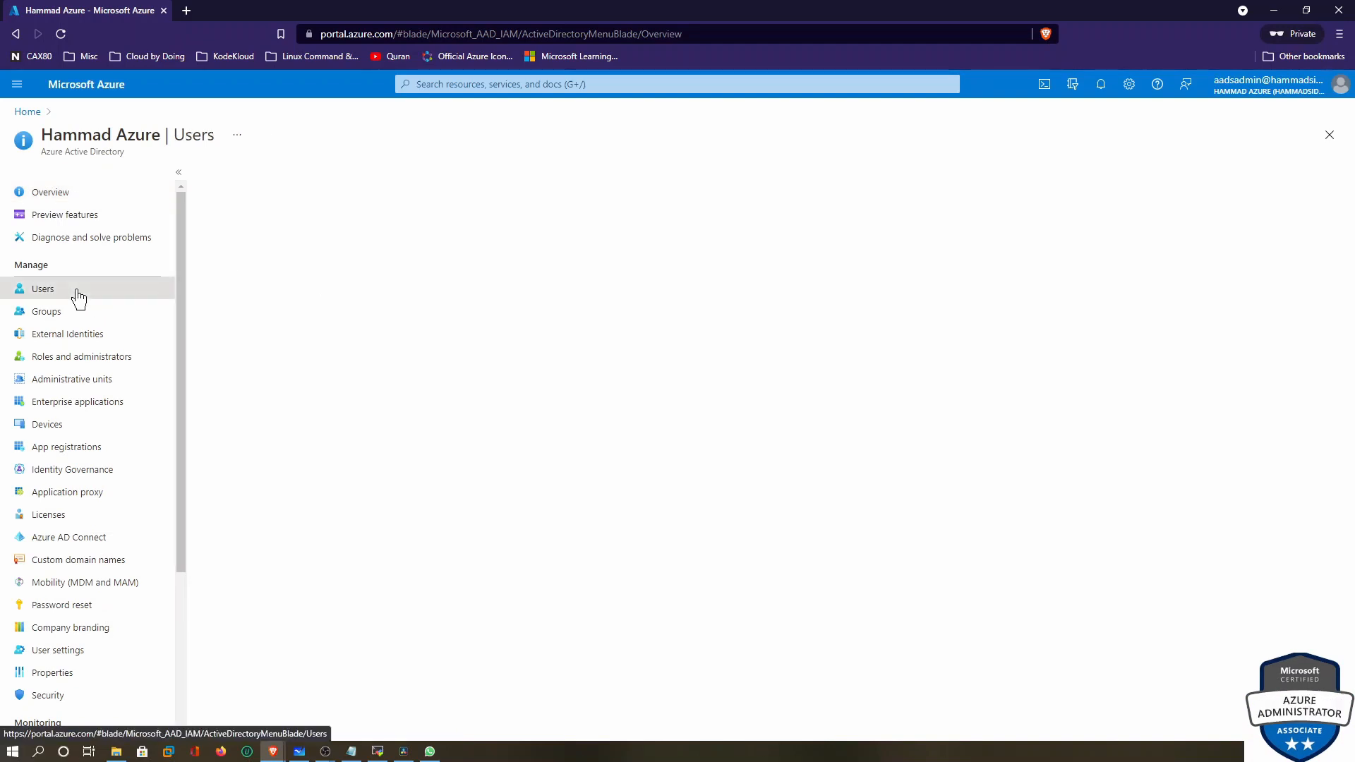
{"action": "left_click", "coordinate": [57, 195]}
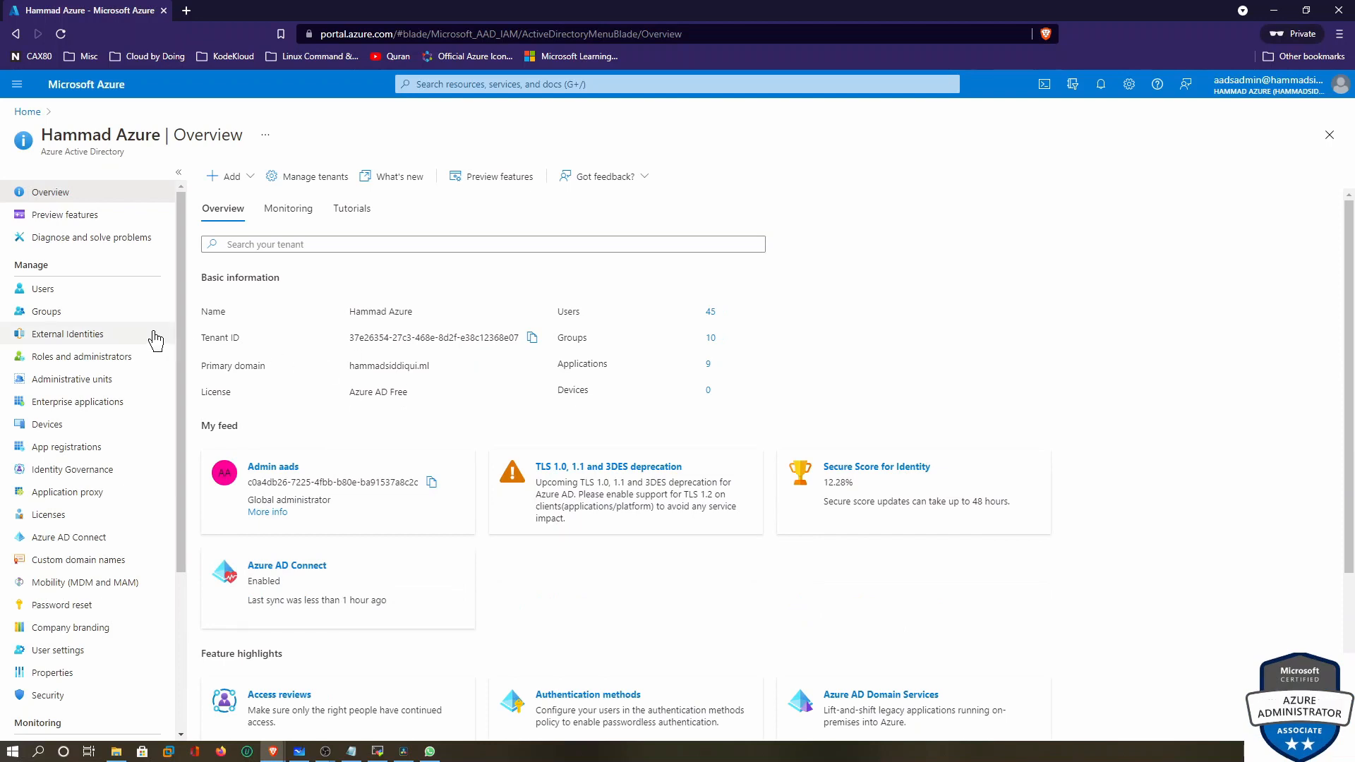
{"action": "left_click", "coordinate": [42, 290]}
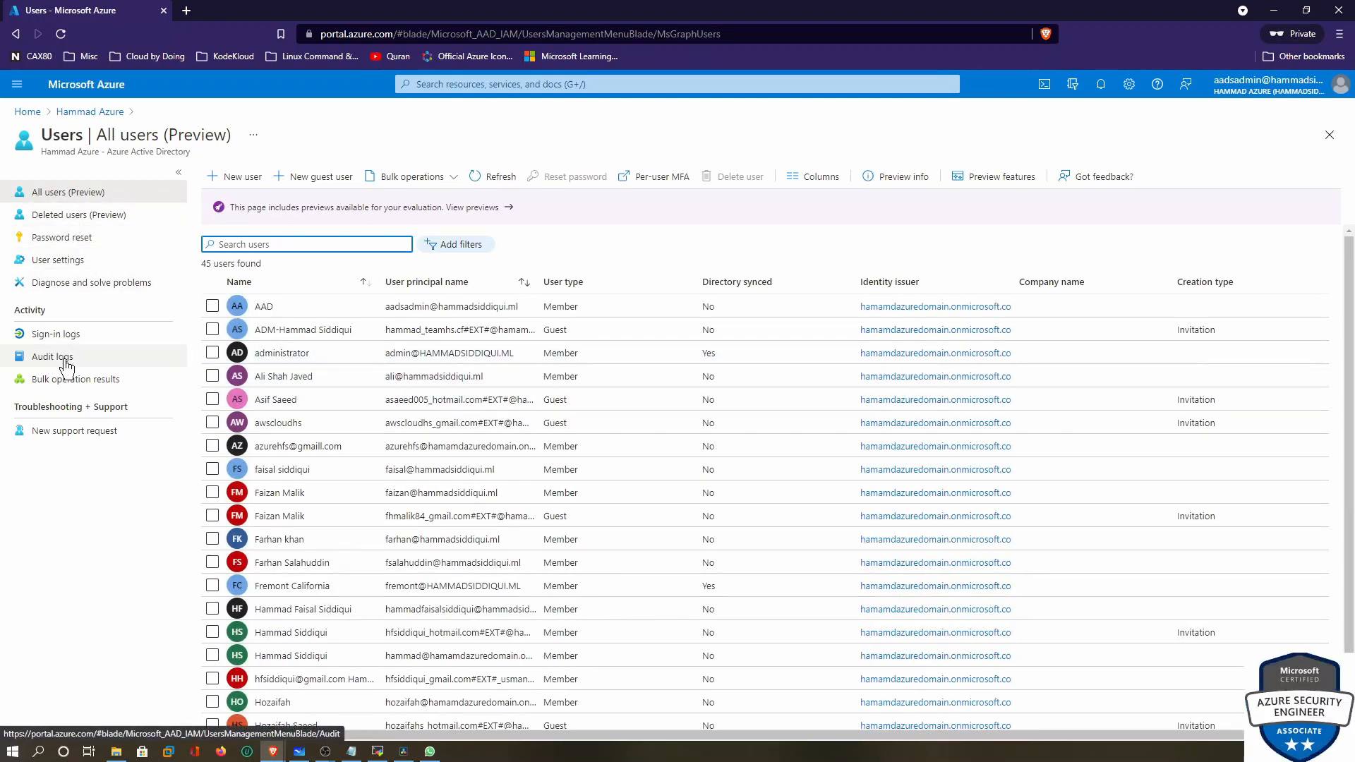
Review the tenant's Roles and administrators list, noting the Global administrator role
{"action": "left_click", "coordinate": [84, 114]}
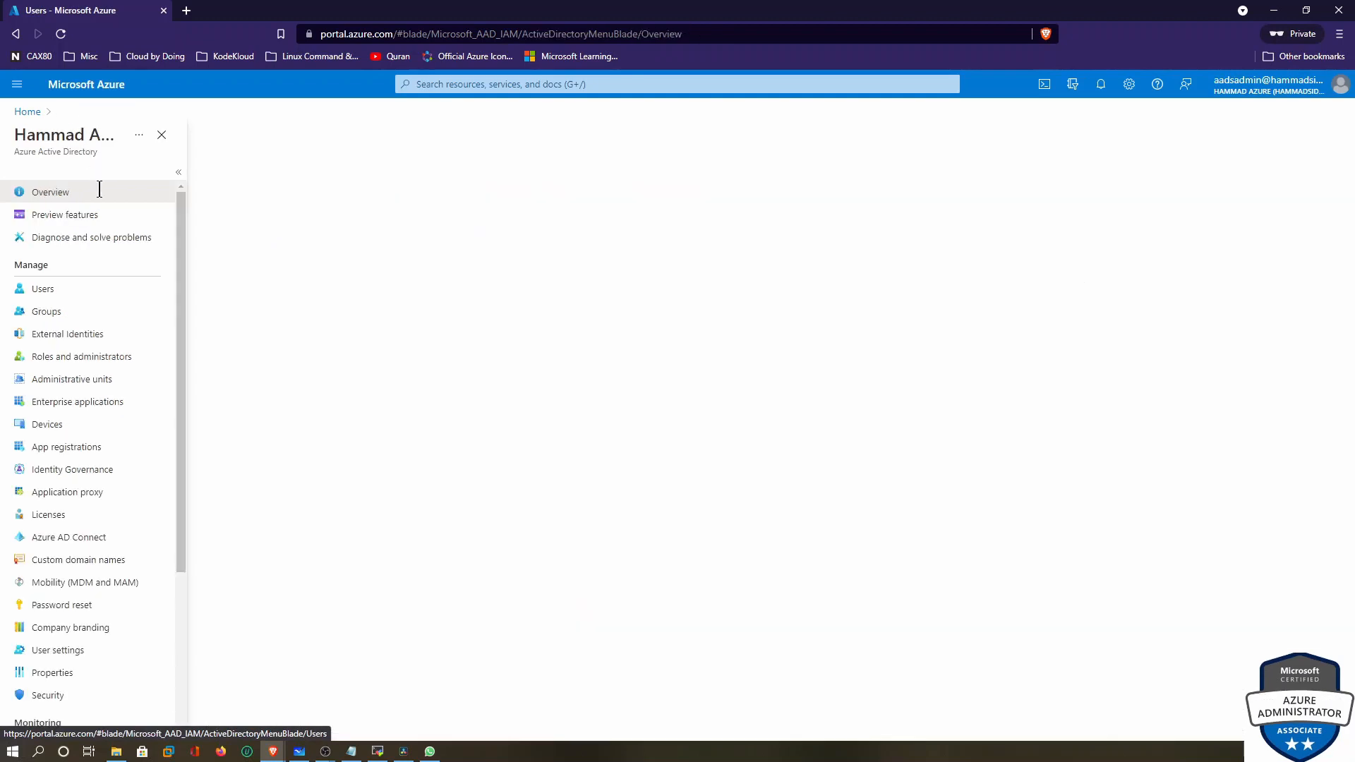
{"action": "left_click", "coordinate": [69, 358]}
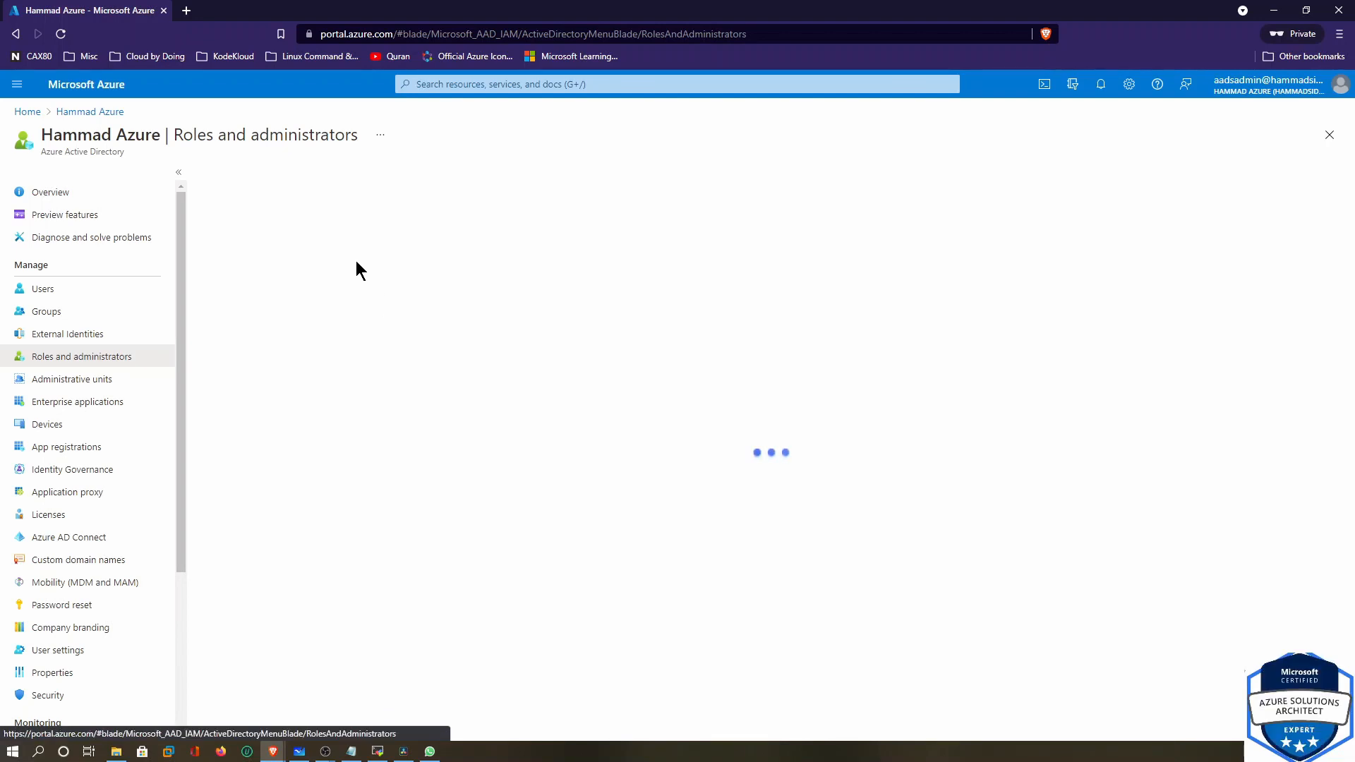
{"action": "left_click_drag", "start_coordinate": [265, 235], "coordinate": [355, 242]}
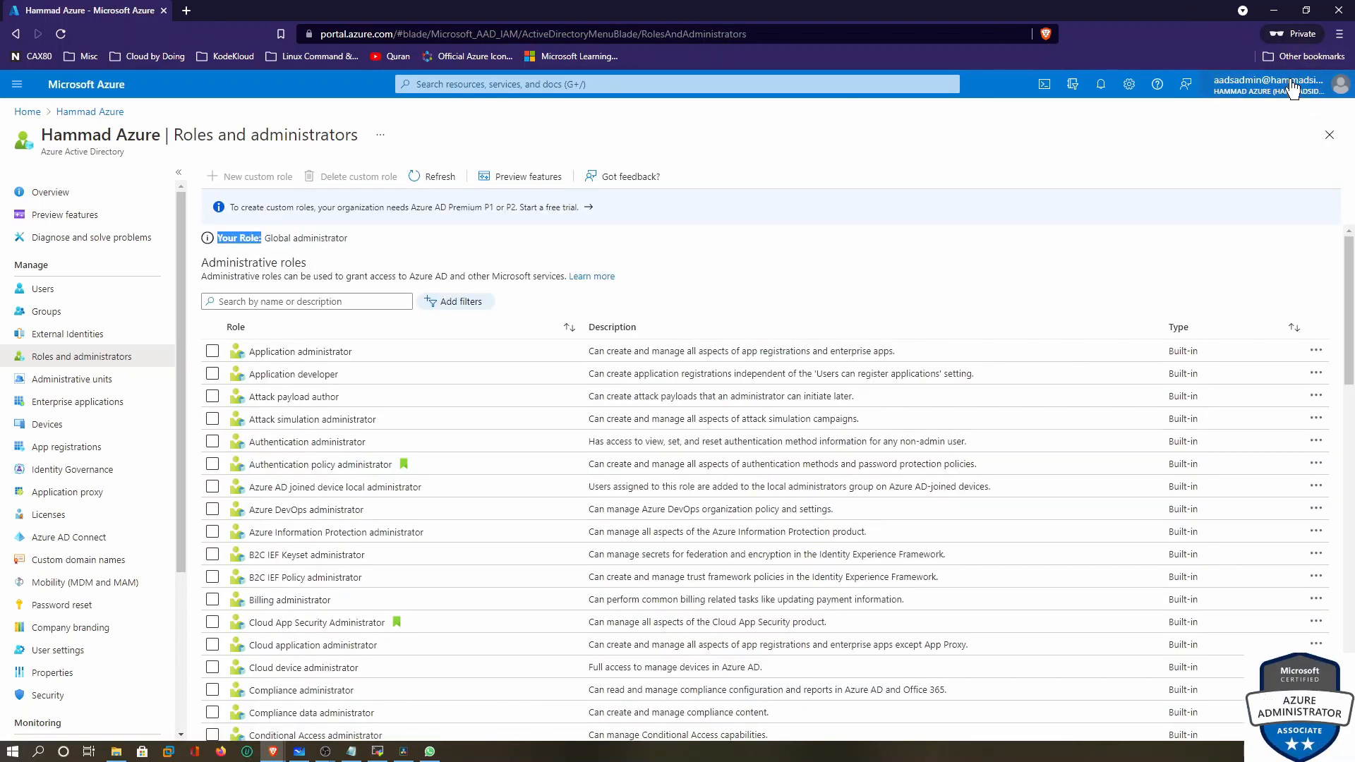
Sign out of the private browser session and close that window
{"action": "left_click", "coordinate": [1270, 85]}
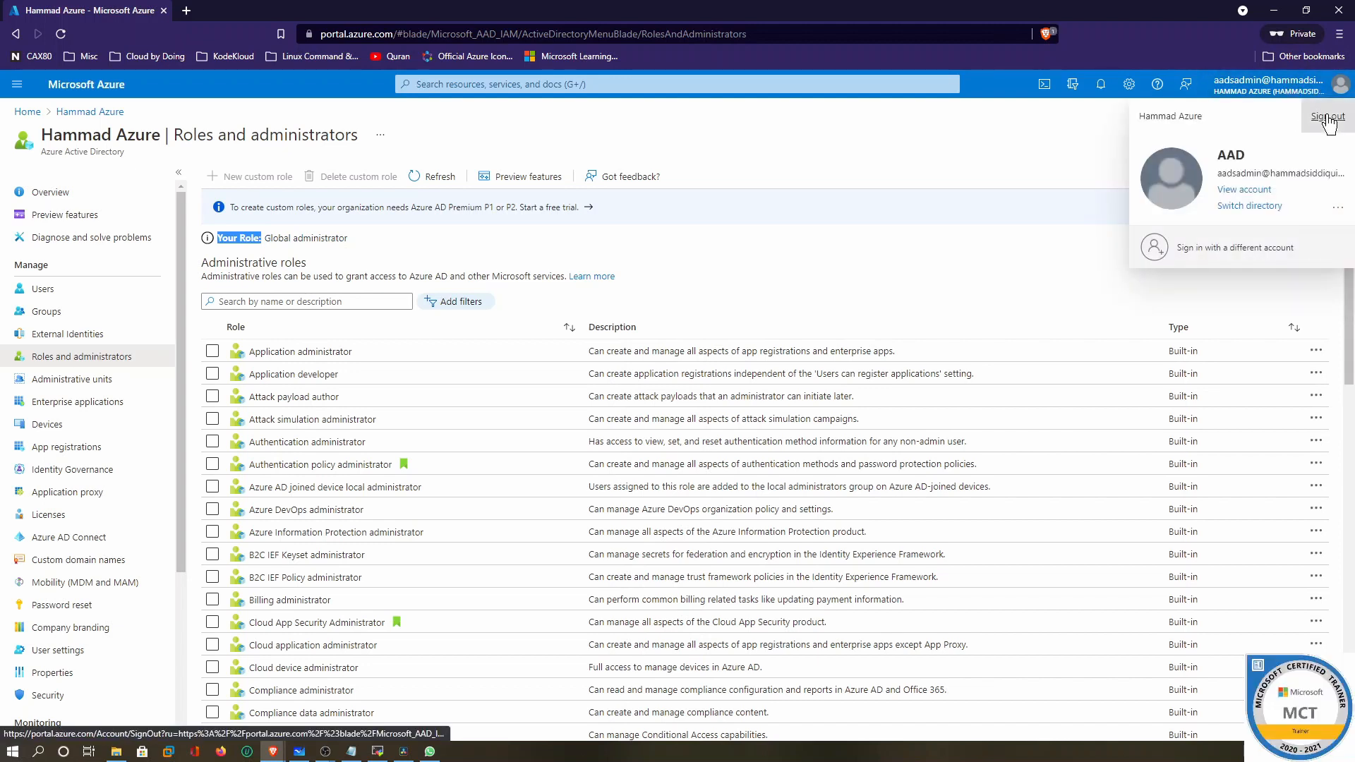
{"action": "left_click", "coordinate": [1309, 114]}
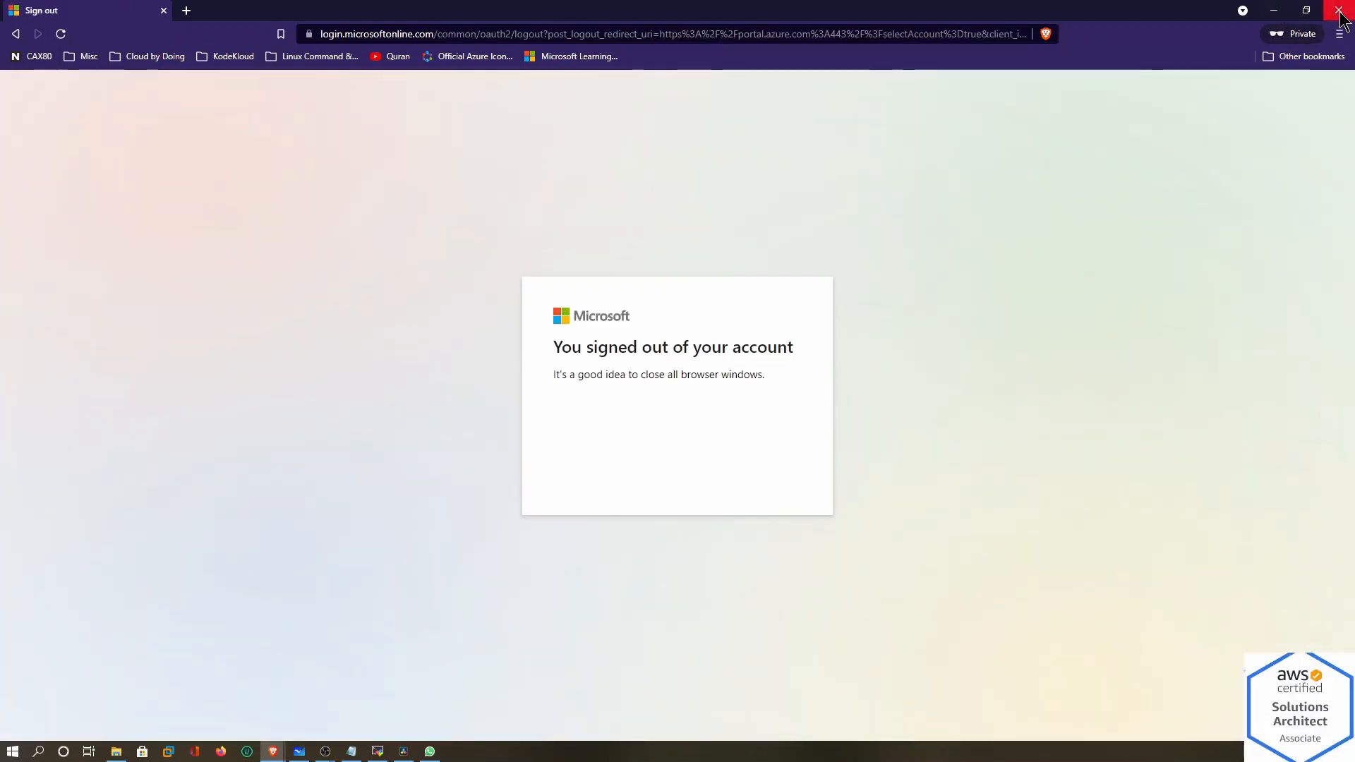
{"action": "left_click", "coordinate": [1338, 11]}
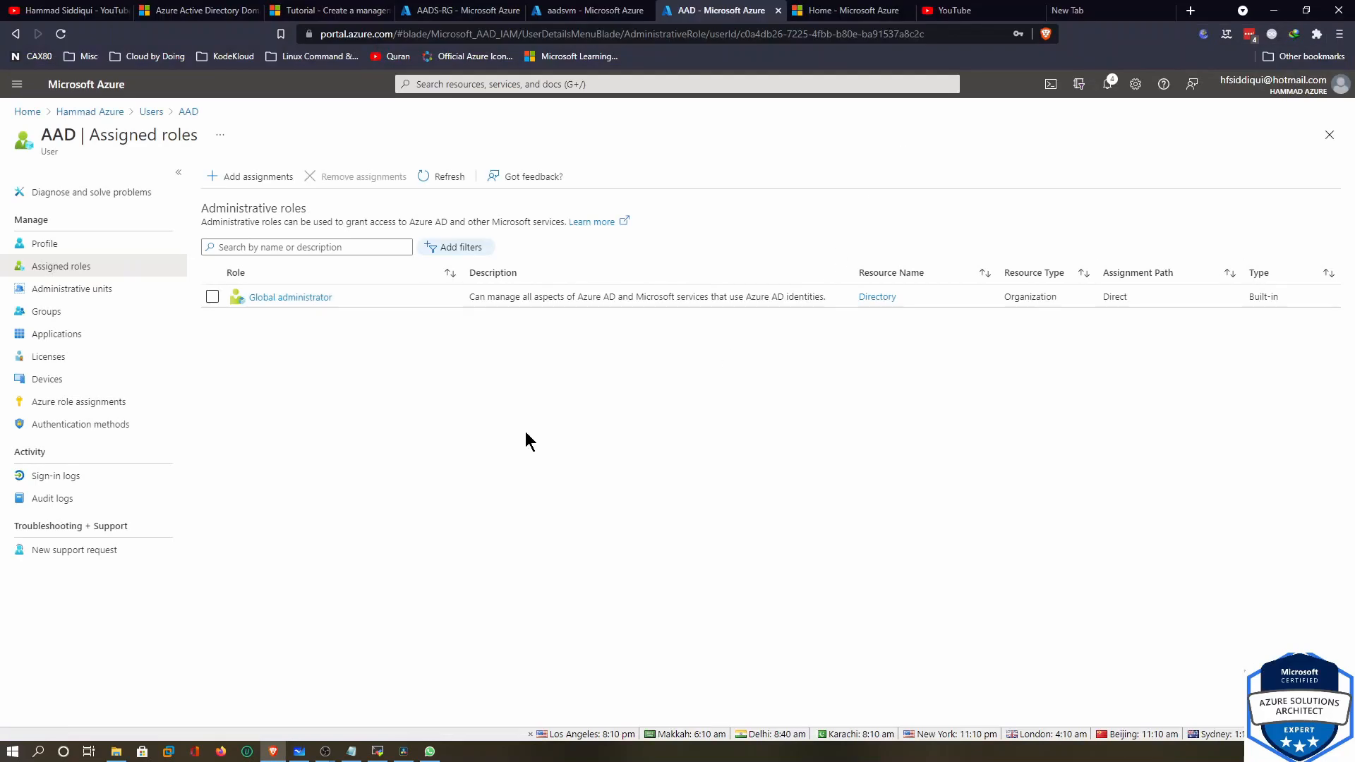
Copy the aadsvm virtual machine's public IP address 137.135.99.20
{"action": "left_click", "coordinate": [599, 12]}
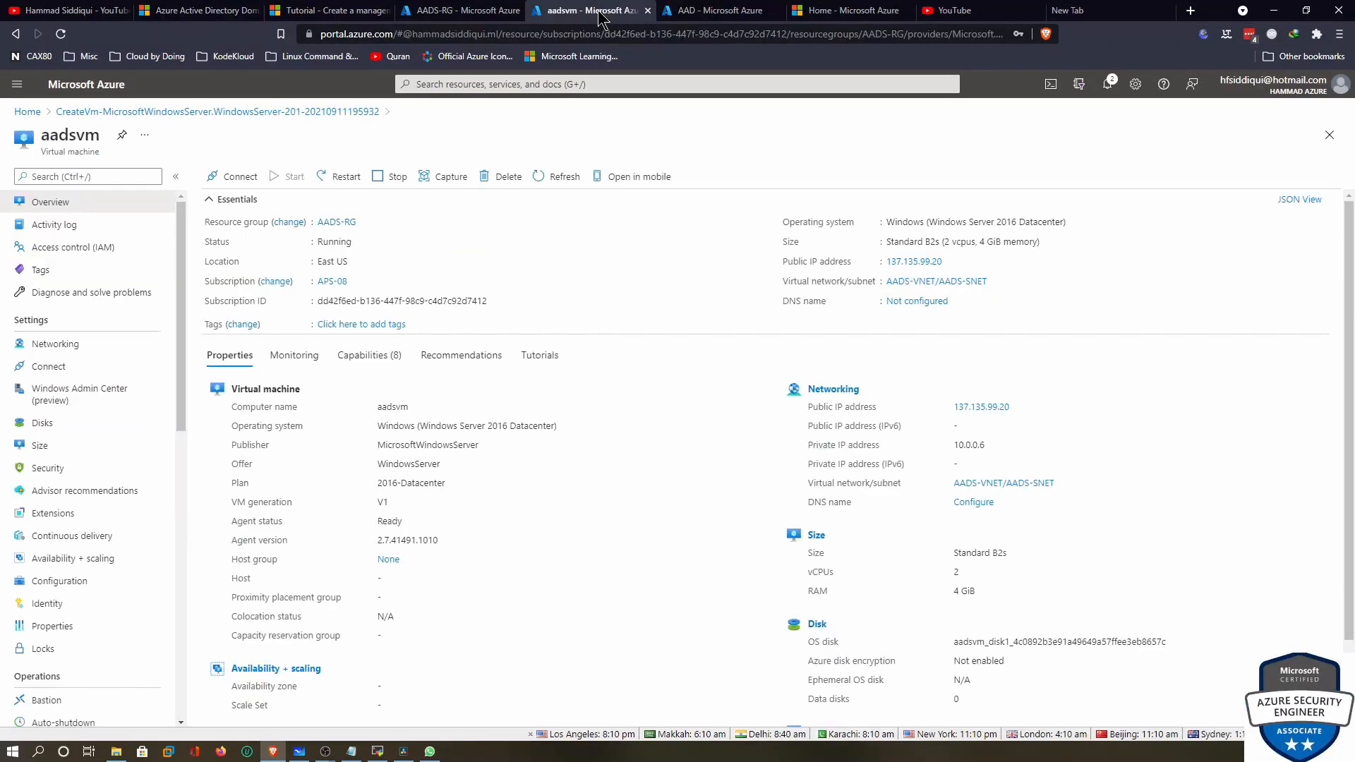
{"action": "left_click", "coordinate": [470, 18]}
{"action": "left_click", "coordinate": [589, 17]}
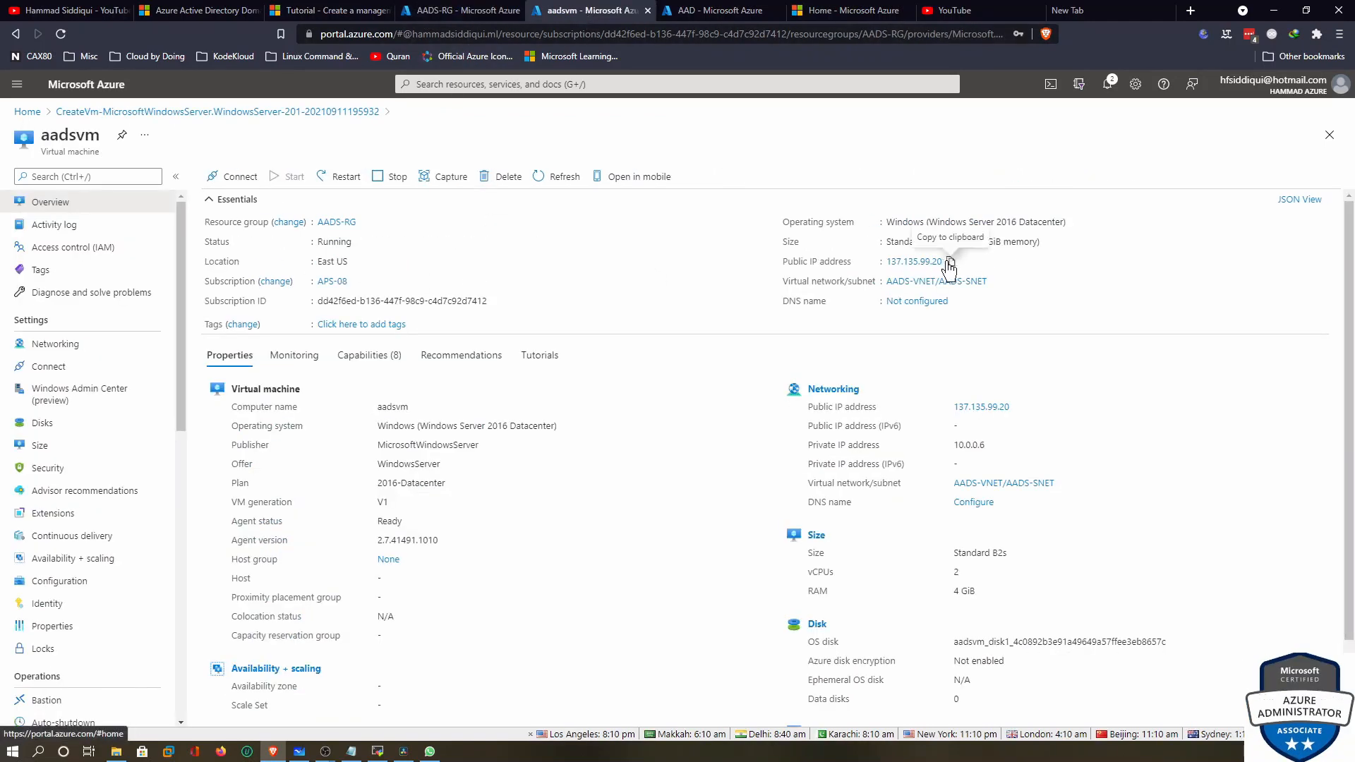
{"action": "left_click", "coordinate": [951, 262]}
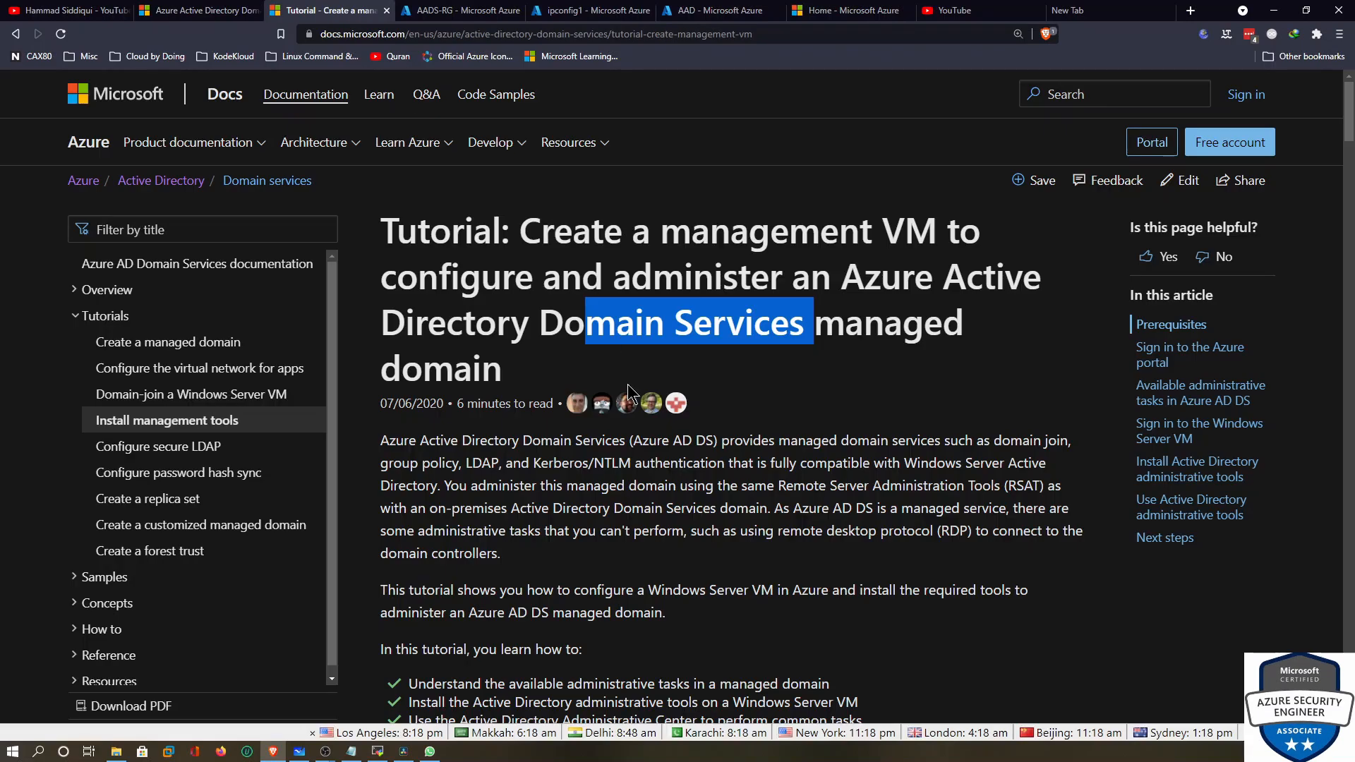
{"action": "left_click", "coordinate": [194, 399]}
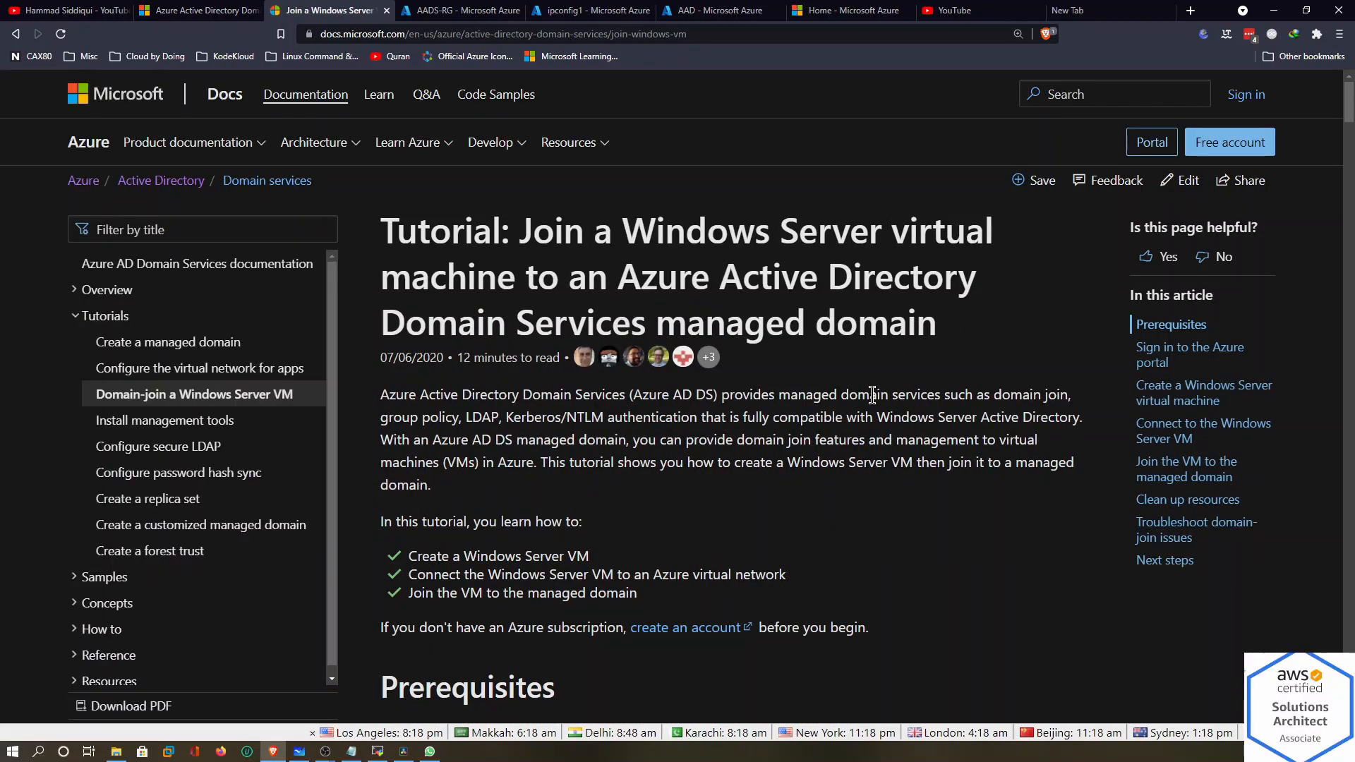
{"action": "scroll", "coordinate": [870, 395], "scroll_direction": "down", "scroll_amount": 15}
{"action": "scroll", "coordinate": [872, 397], "scroll_direction": "down", "scroll_amount": 20}
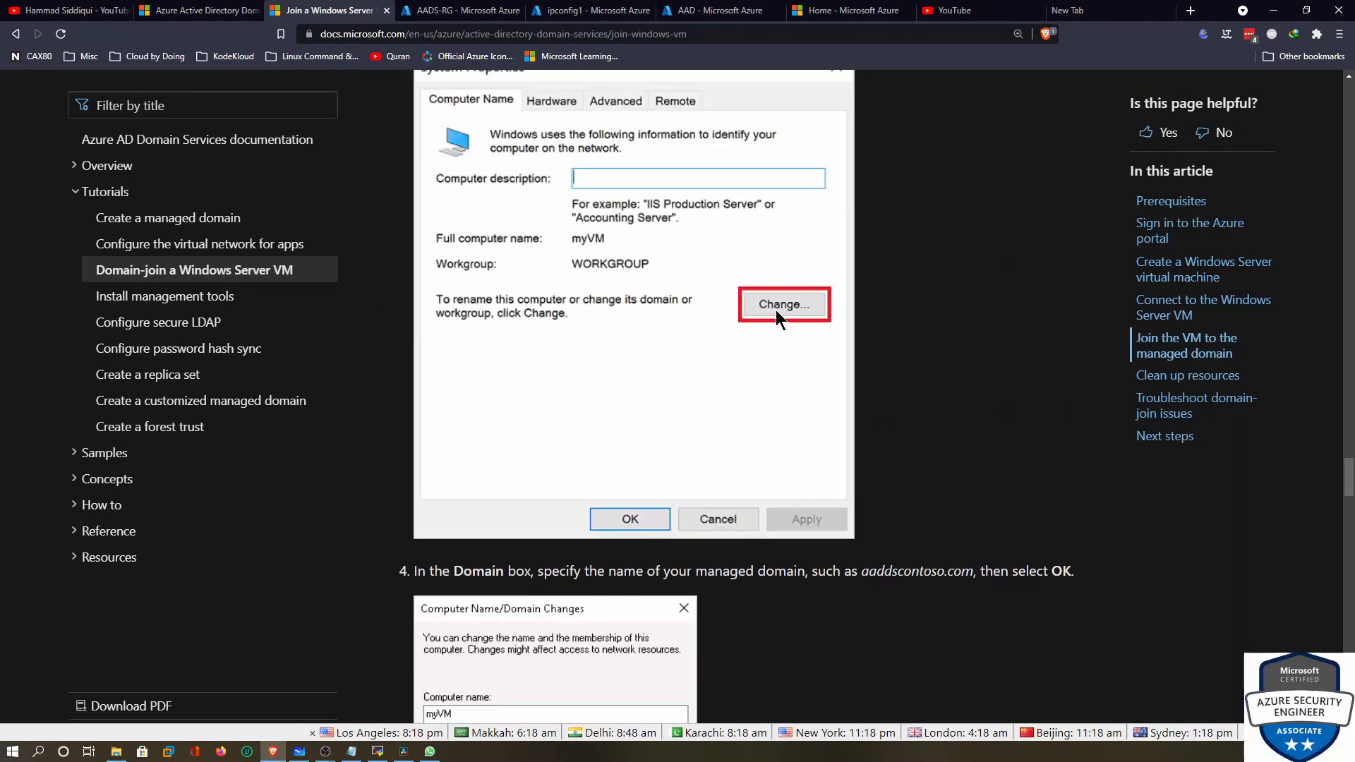
{"action": "scroll", "coordinate": [776, 310], "scroll_direction": "down", "scroll_amount": 15}
{"action": "scroll", "coordinate": [725, 332], "scroll_direction": "up", "scroll_amount": 6}
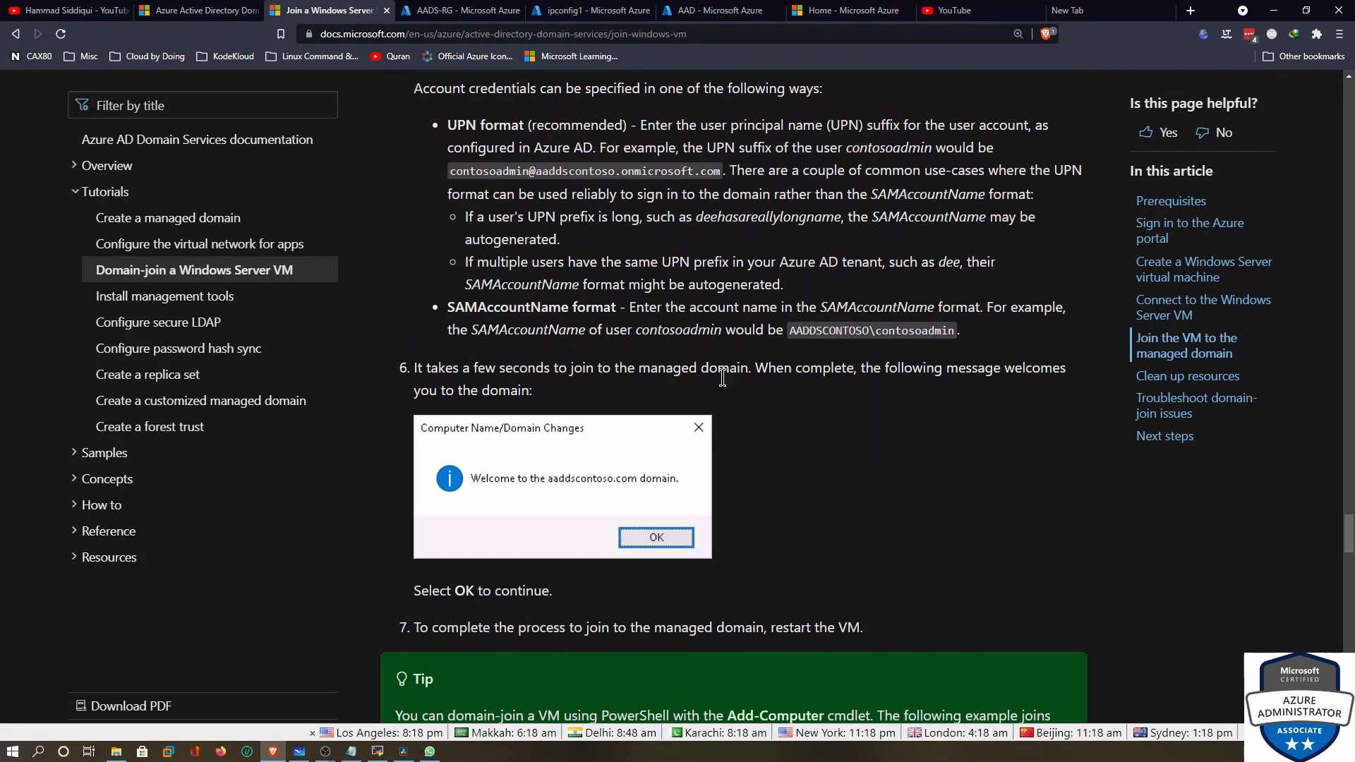
{"action": "left_click", "coordinate": [185, 296]}
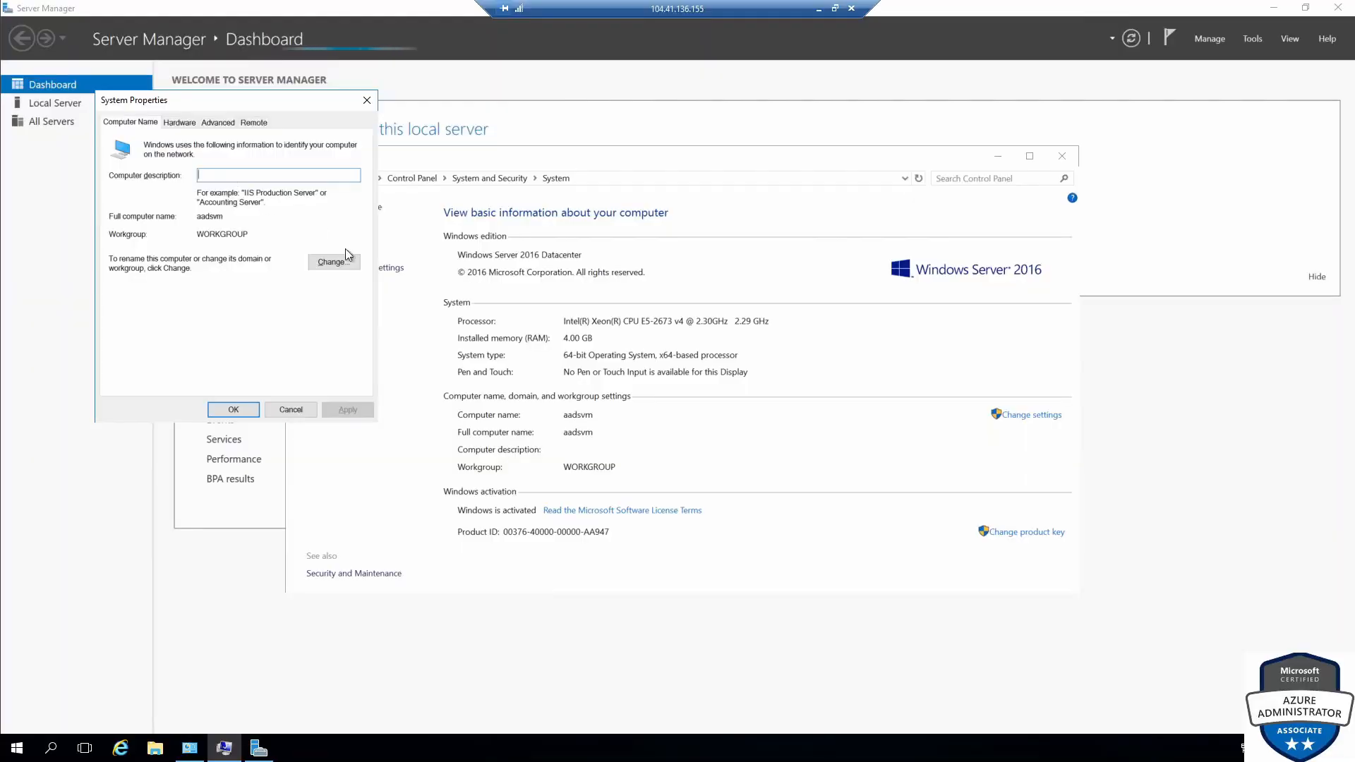
Change the computer's membership from workgroup to the managed Azure AD DS domain
{"action": "left_click", "coordinate": [332, 261]}
{"action": "left_click", "coordinate": [143, 293]}
{"action": "left_click", "coordinate": [186, 306]}
{"action": "type", "text": "aads"}
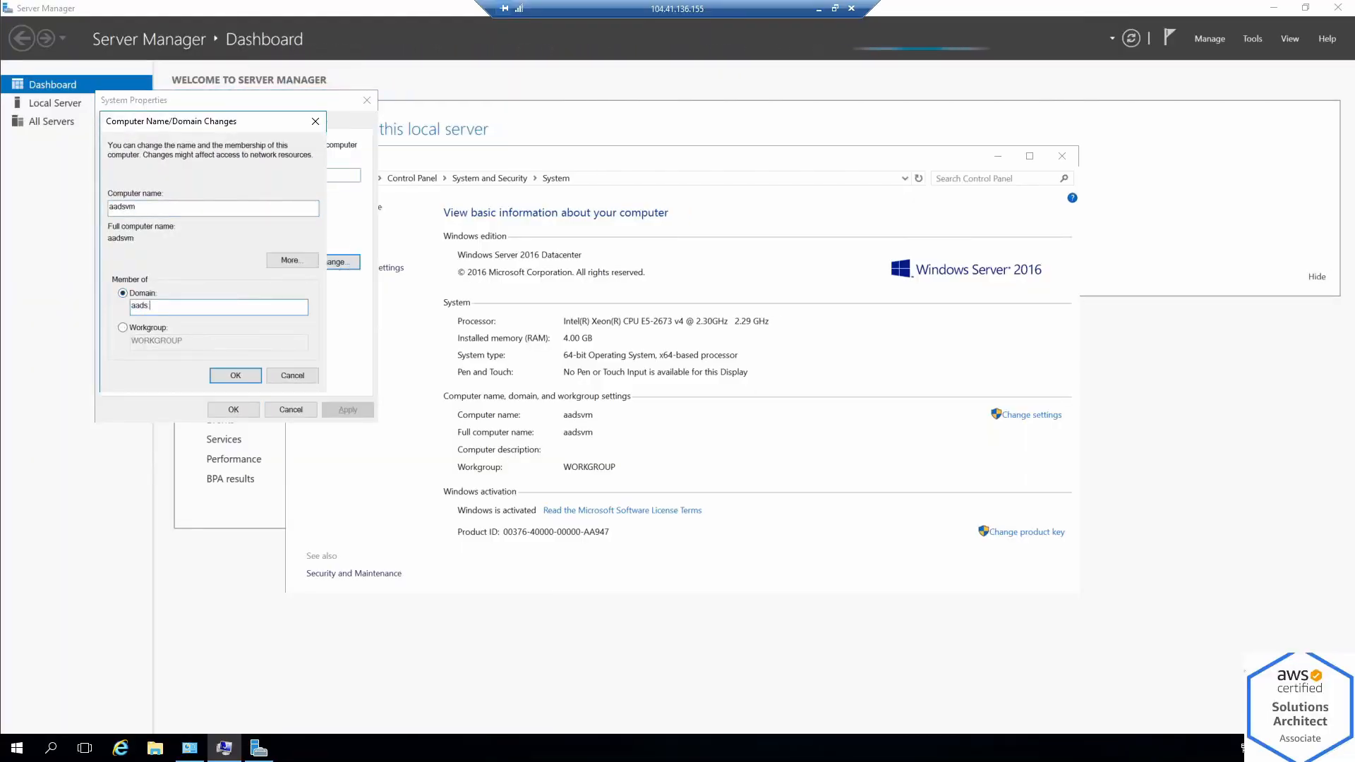
{"action": "type", "text": ".hammadsiddiqu"}
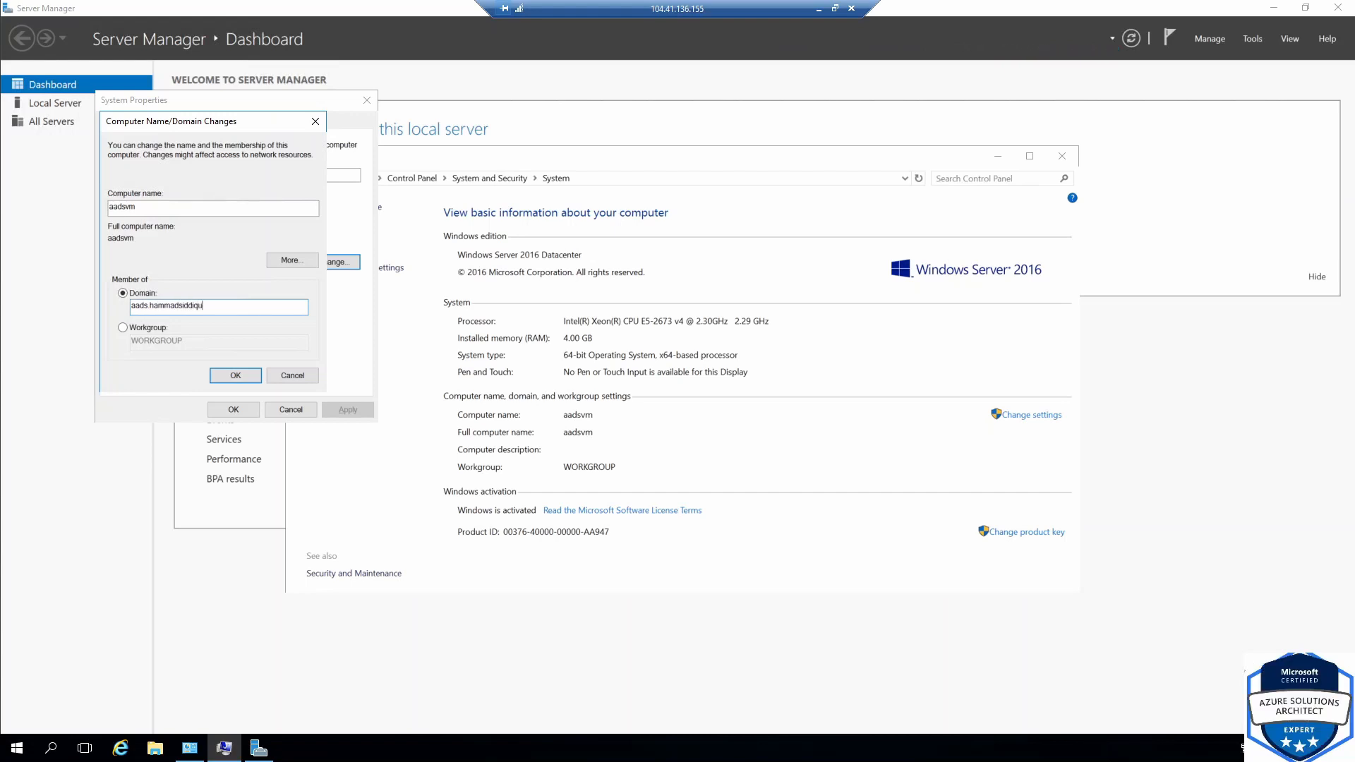
{"action": "type", "text": "i.ml"}
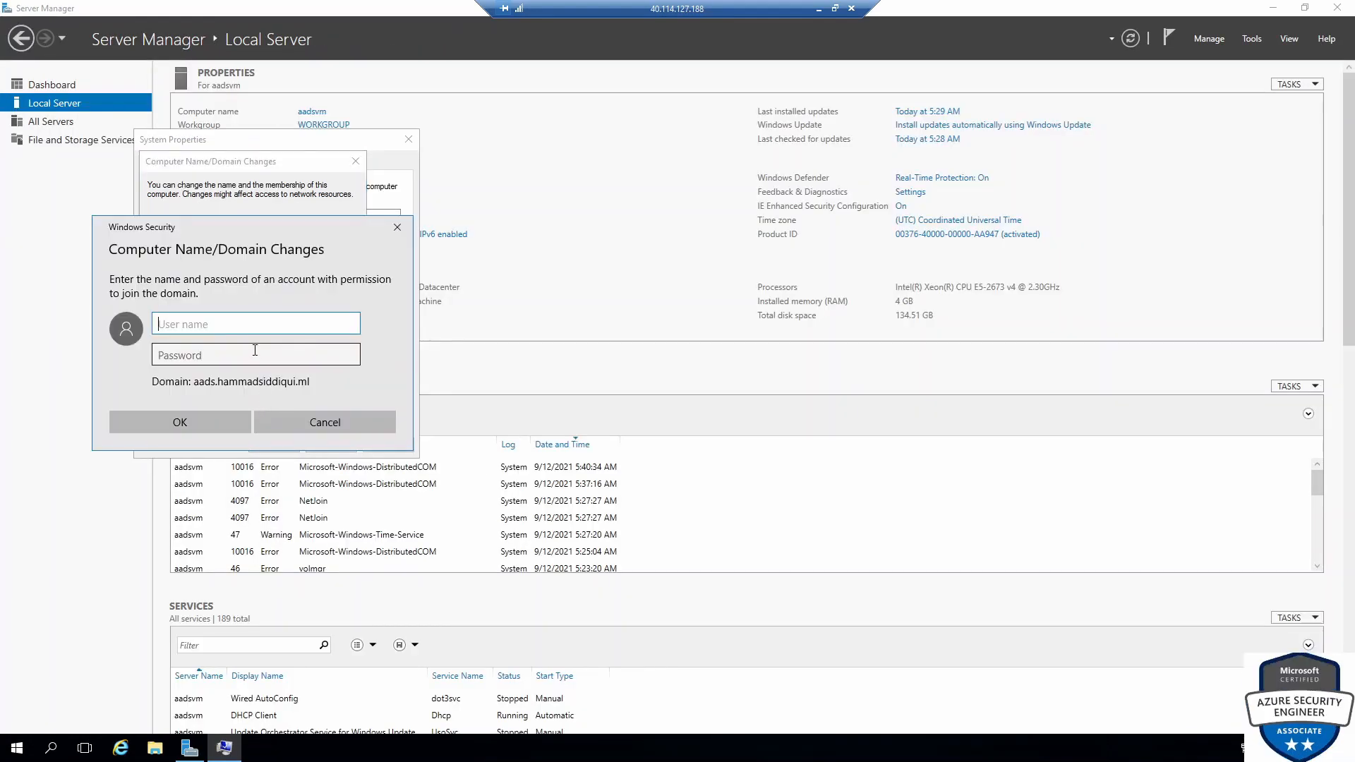
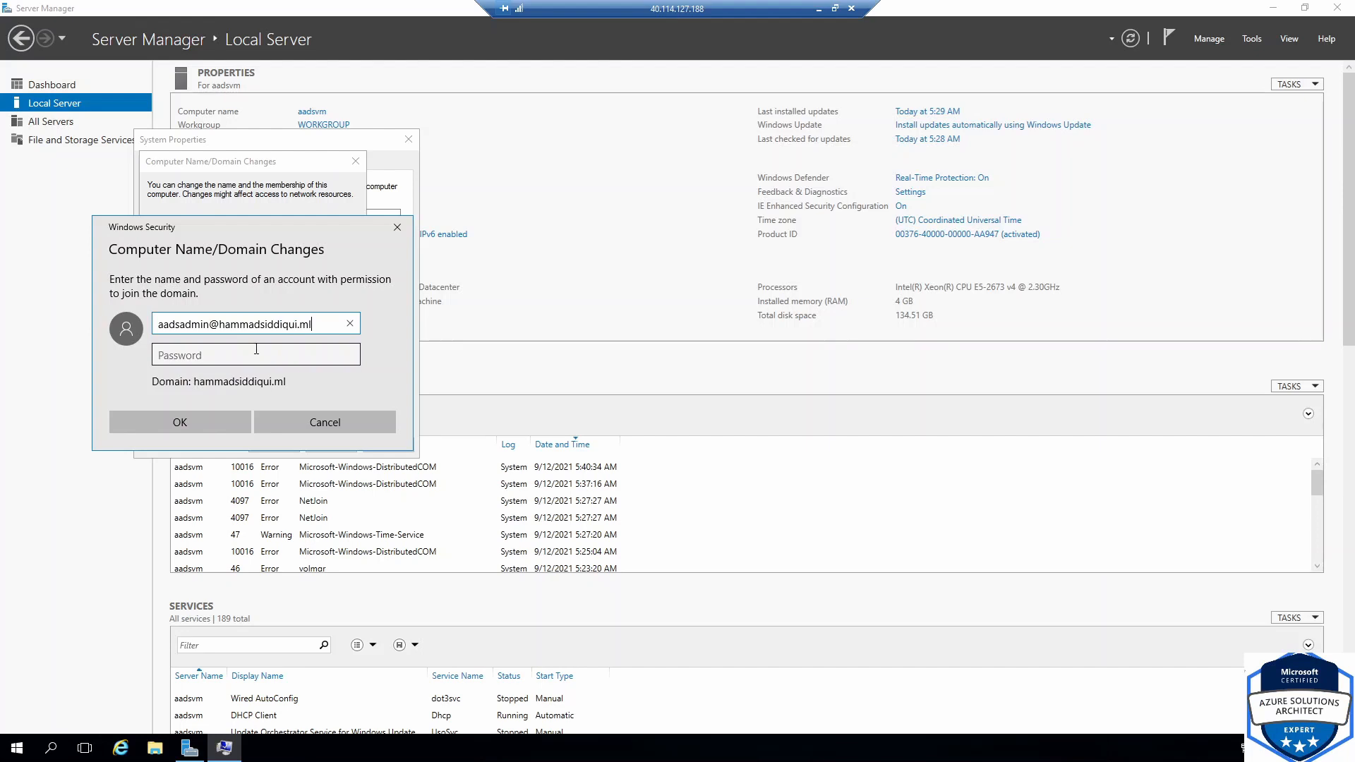
Authenticate with the domain admin account and acknowledge the domain welcome and restart notices
{"action": "left_click", "coordinate": [245, 356]}
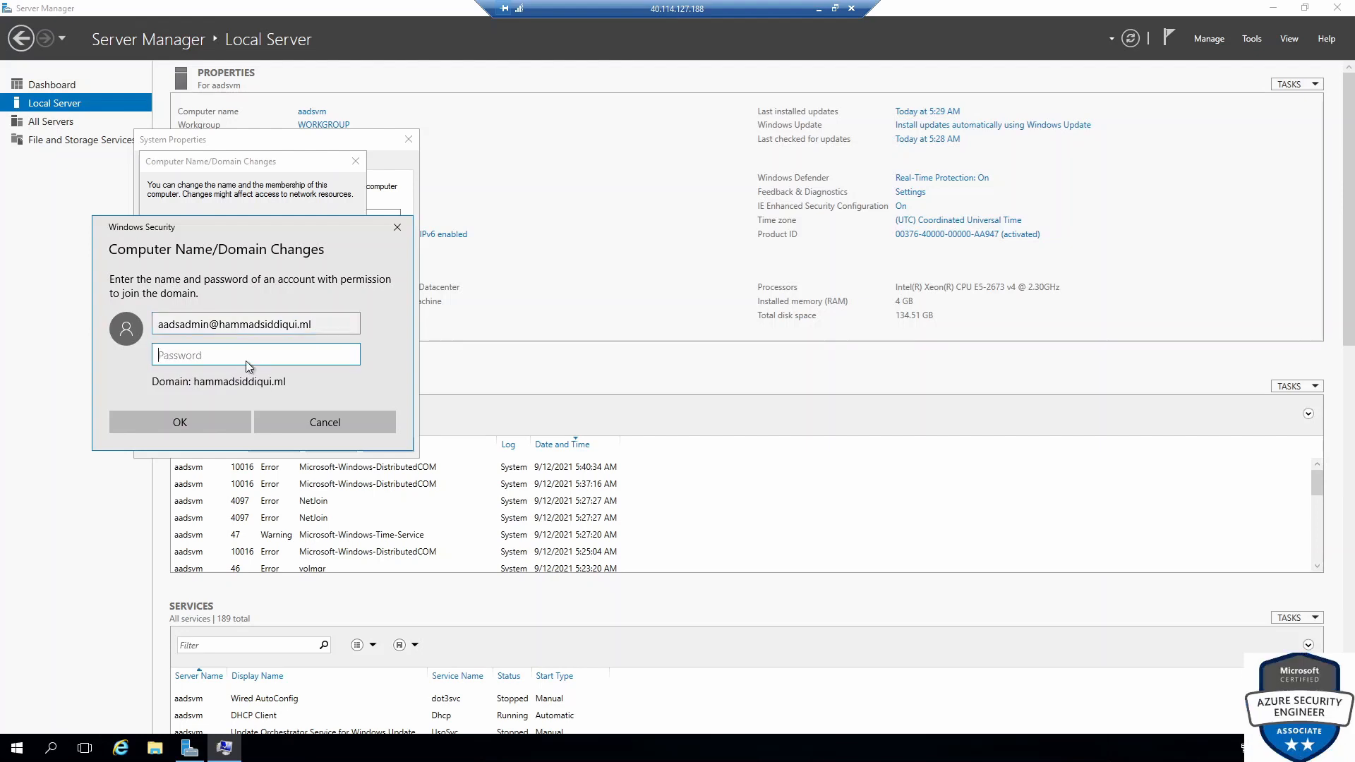
{"action": "key", "text": "ctrl+v"}
{"action": "left_click", "coordinate": [223, 418]}
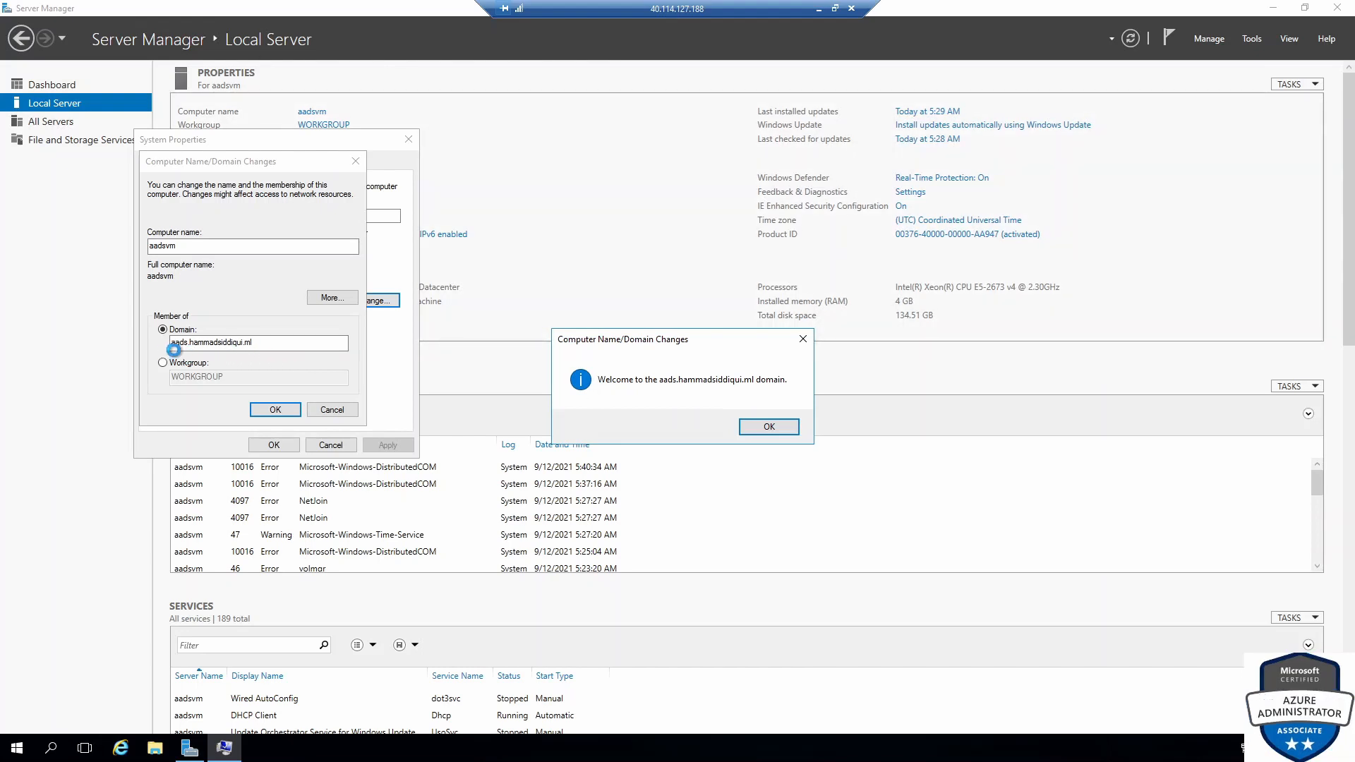
{"action": "left_click", "coordinate": [760, 427]}
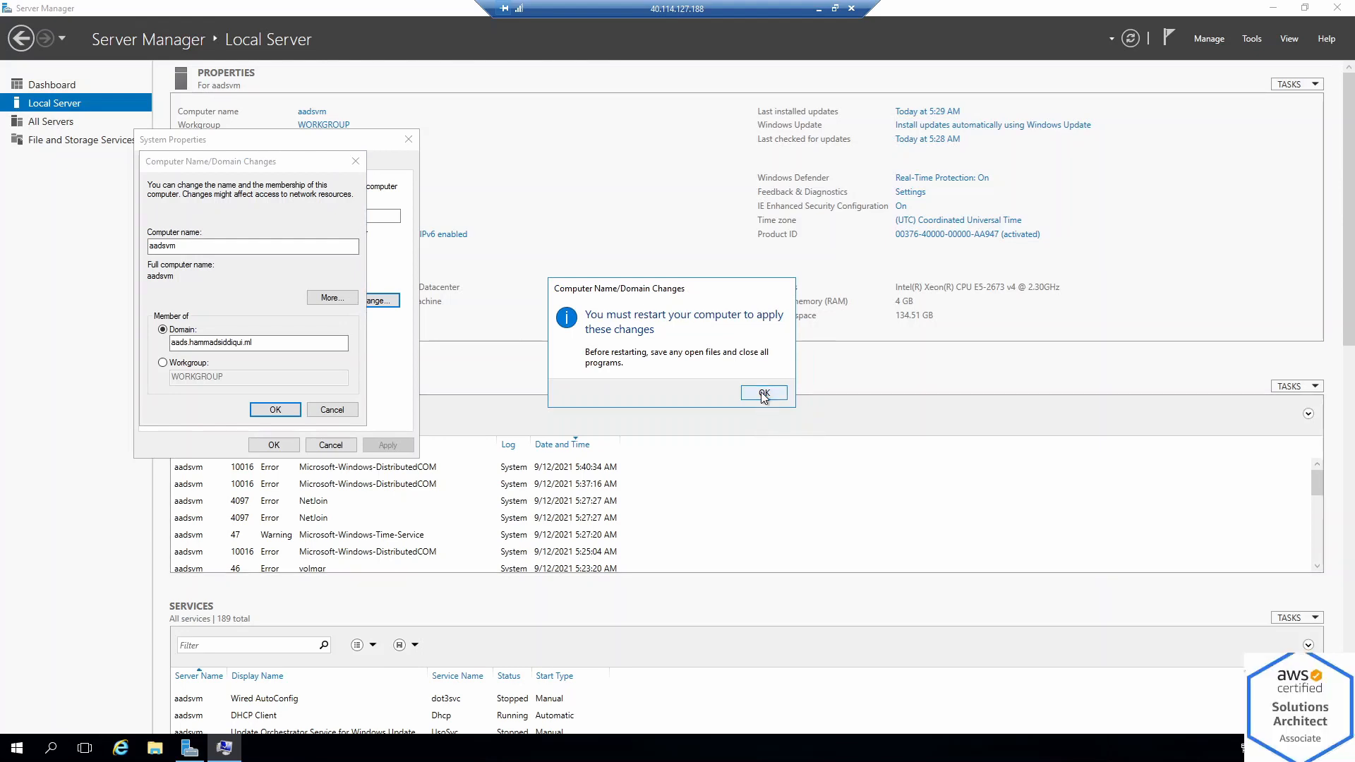
{"action": "left_click", "coordinate": [763, 394]}
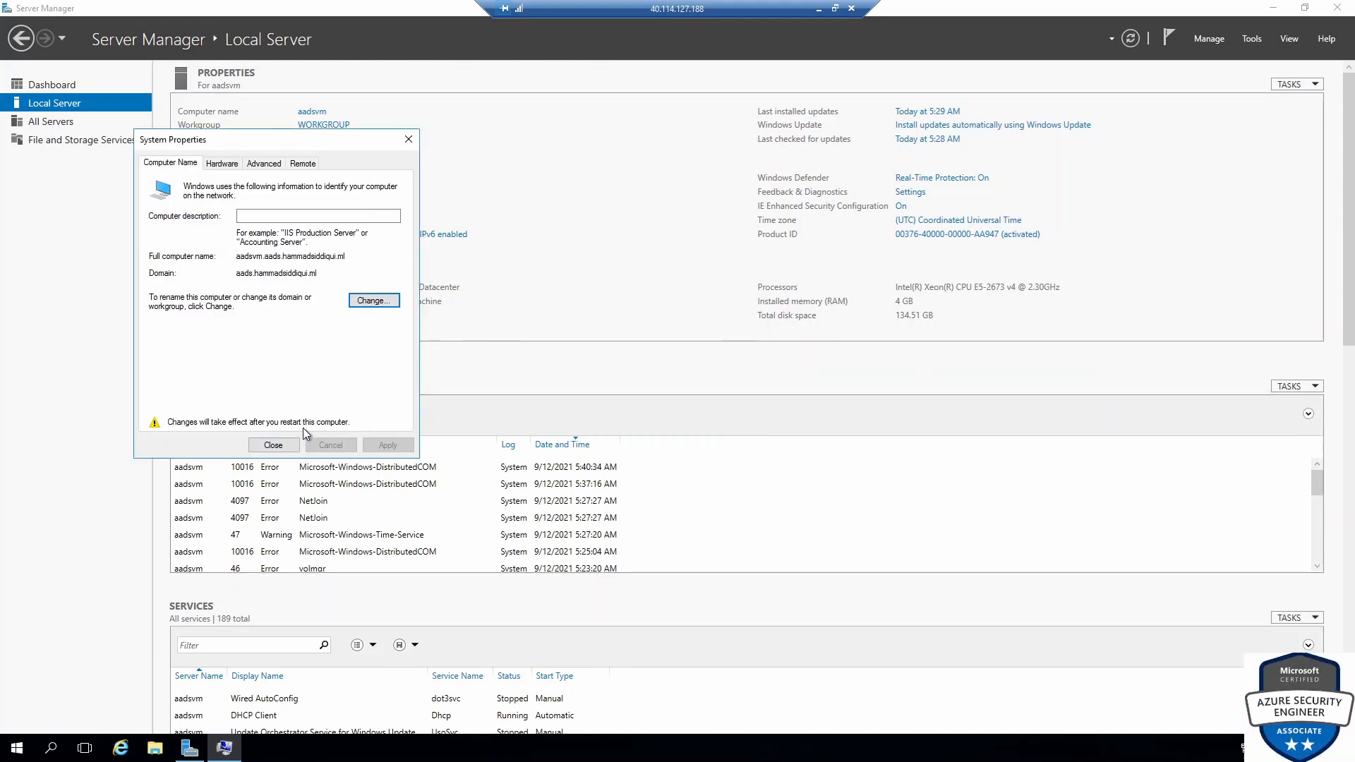
Restart the server now and reconnect to 40.114.127.188
{"action": "left_click", "coordinate": [273, 444]}
{"action": "left_click", "coordinate": [700, 392]}
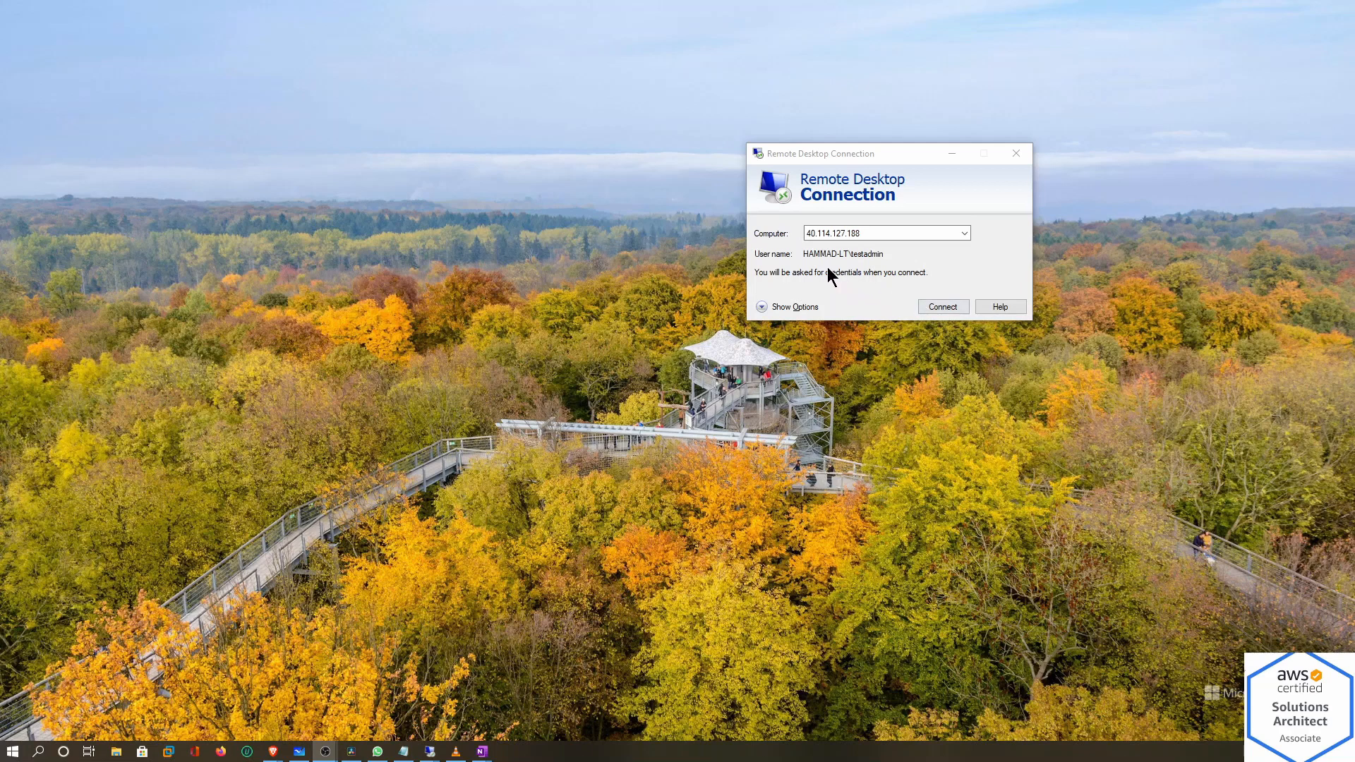
{"action": "left_click", "coordinate": [941, 307]}
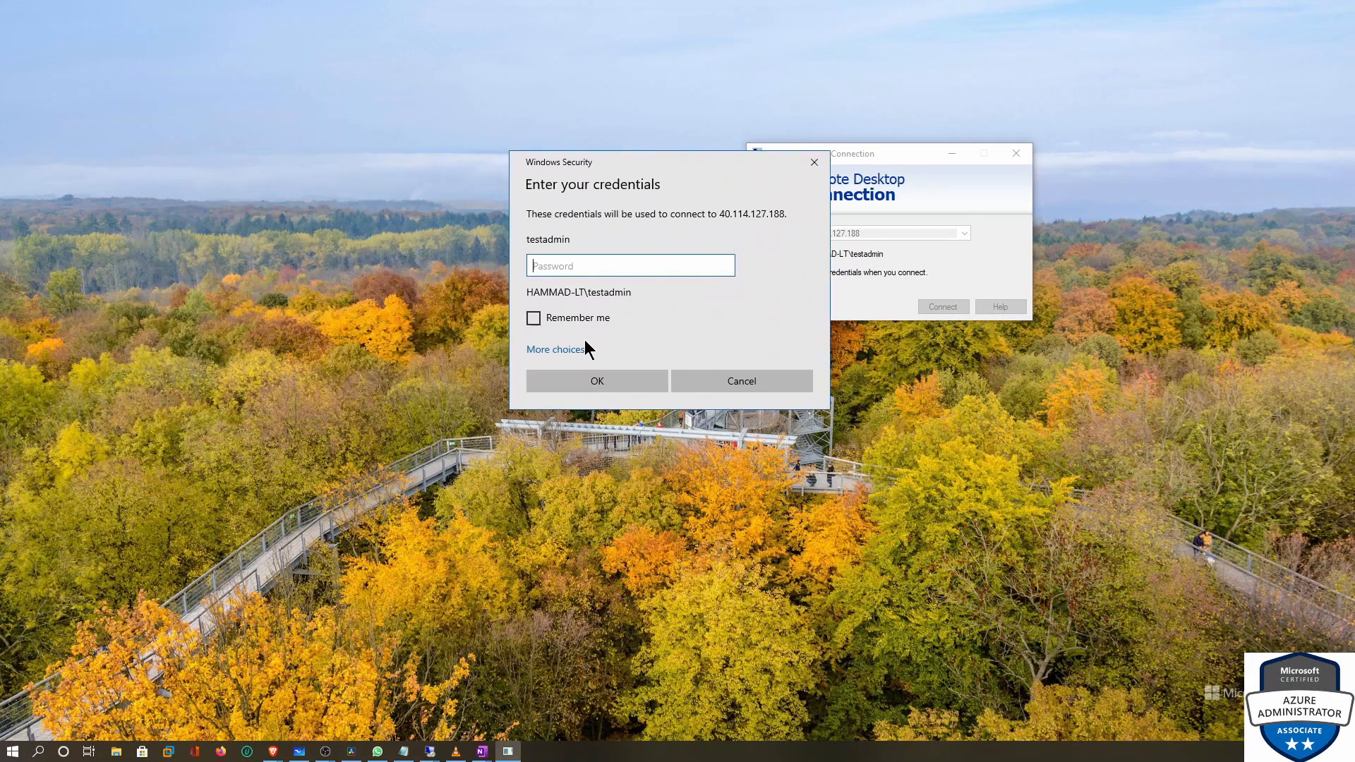
Sign in as the domain admin account and accept the server's certificate warning
{"action": "left_click", "coordinate": [570, 349]}
{"action": "left_click", "coordinate": [627, 409]}
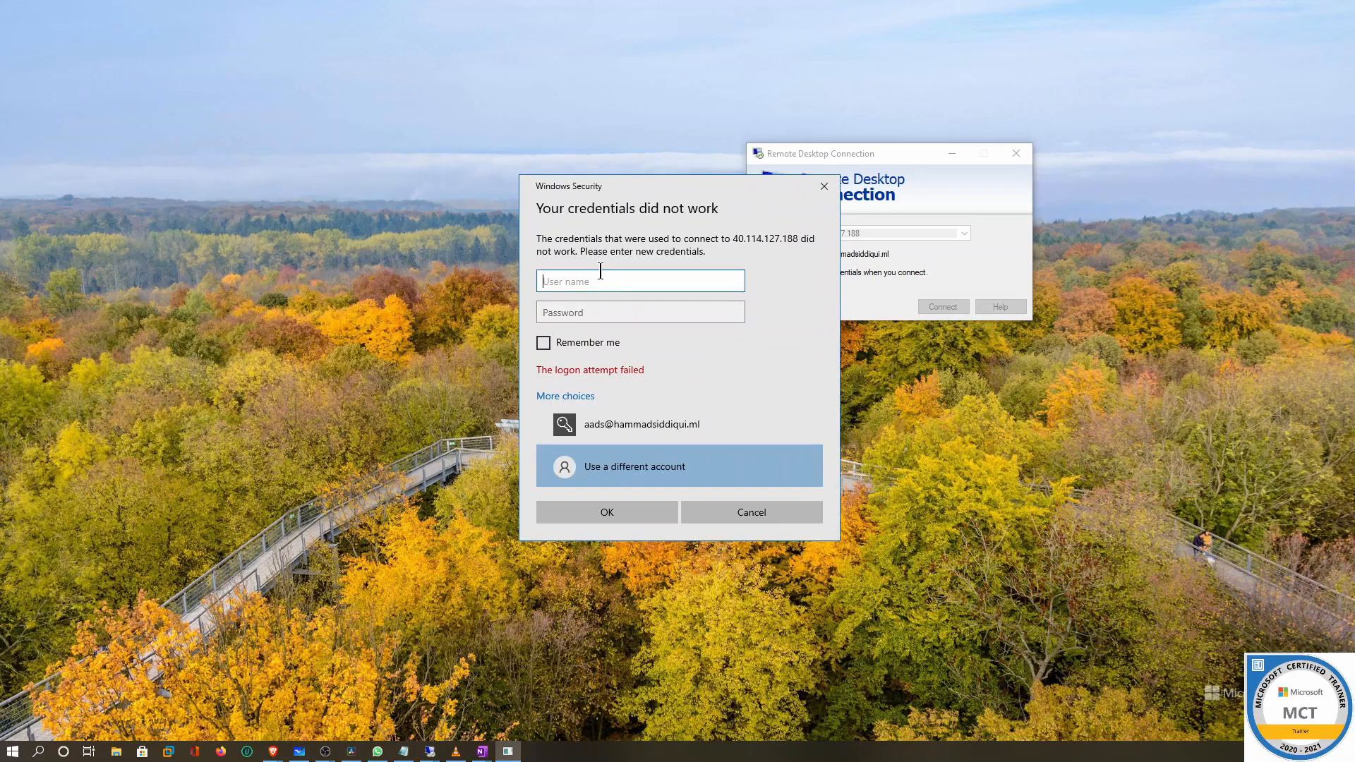
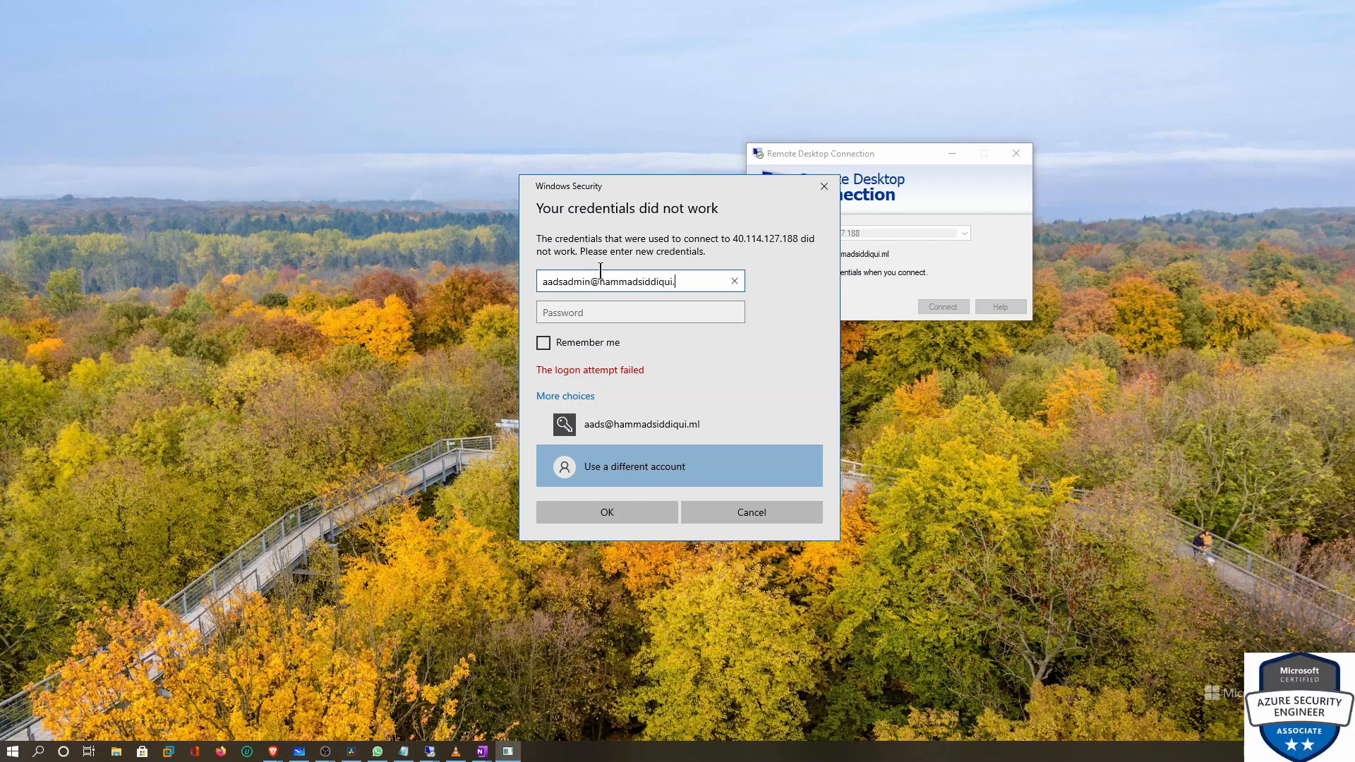
{"action": "key", "text": "Tab"}
{"action": "key", "text": "ctrl+v"}
{"action": "left_click", "coordinate": [603, 514]}
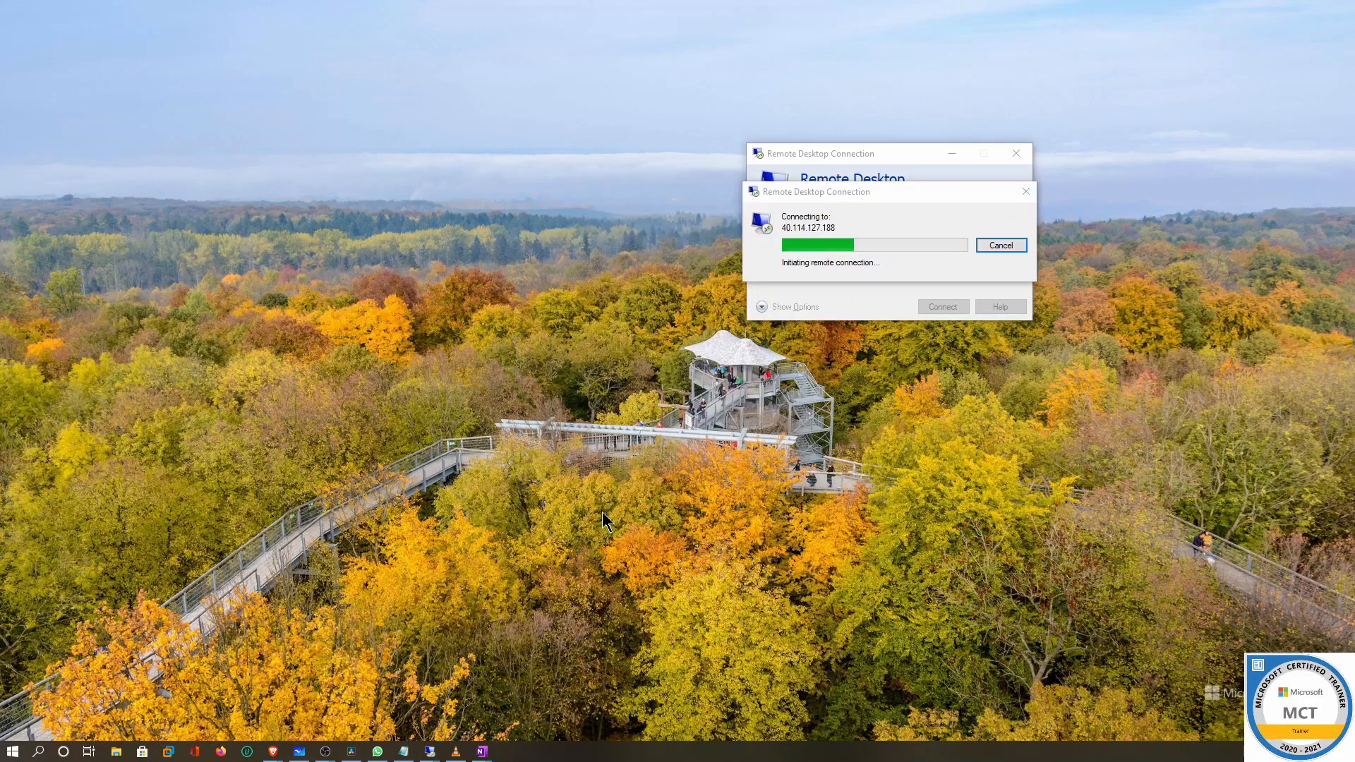
{"action": "left_click", "coordinate": [917, 362]}
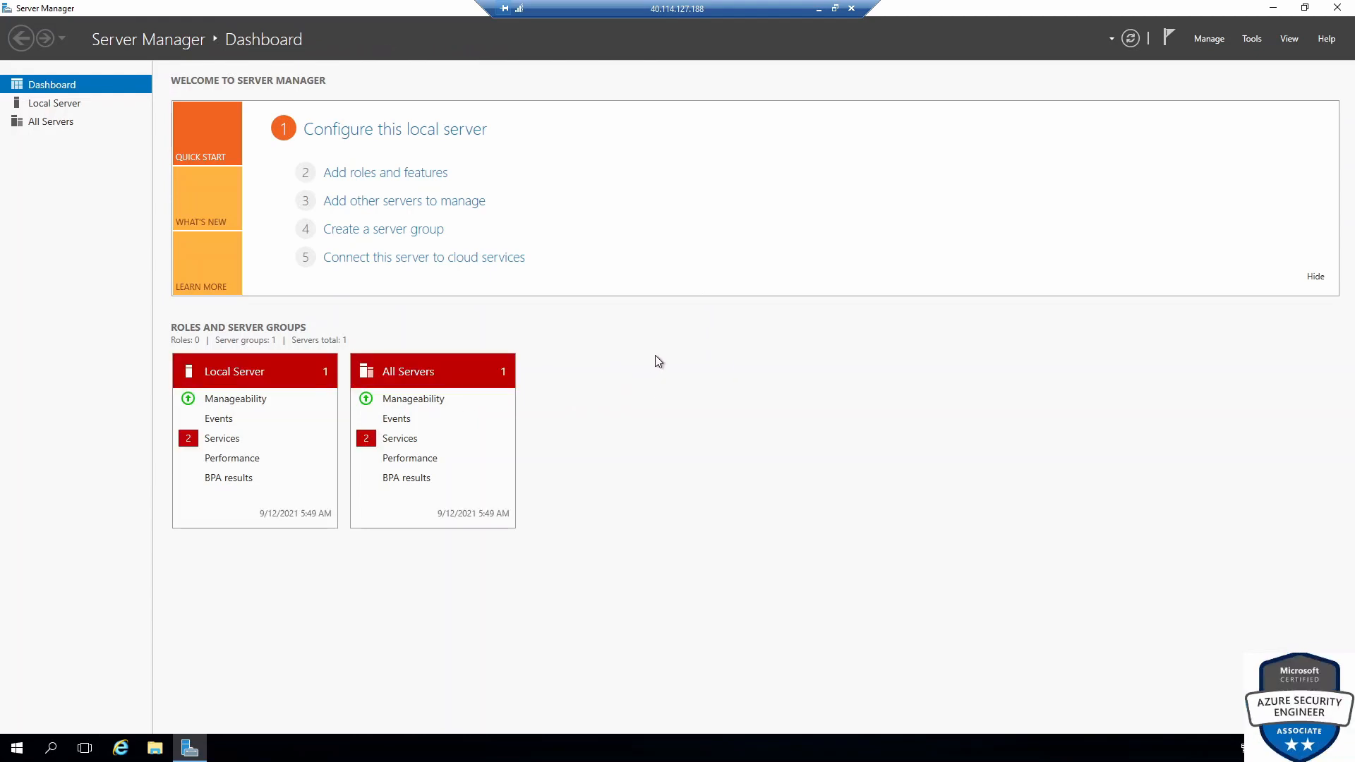
Check that 'admin' resolves and already has Remote Desktop access, cancelling without adding users
{"action": "left_click", "coordinate": [54, 103]}
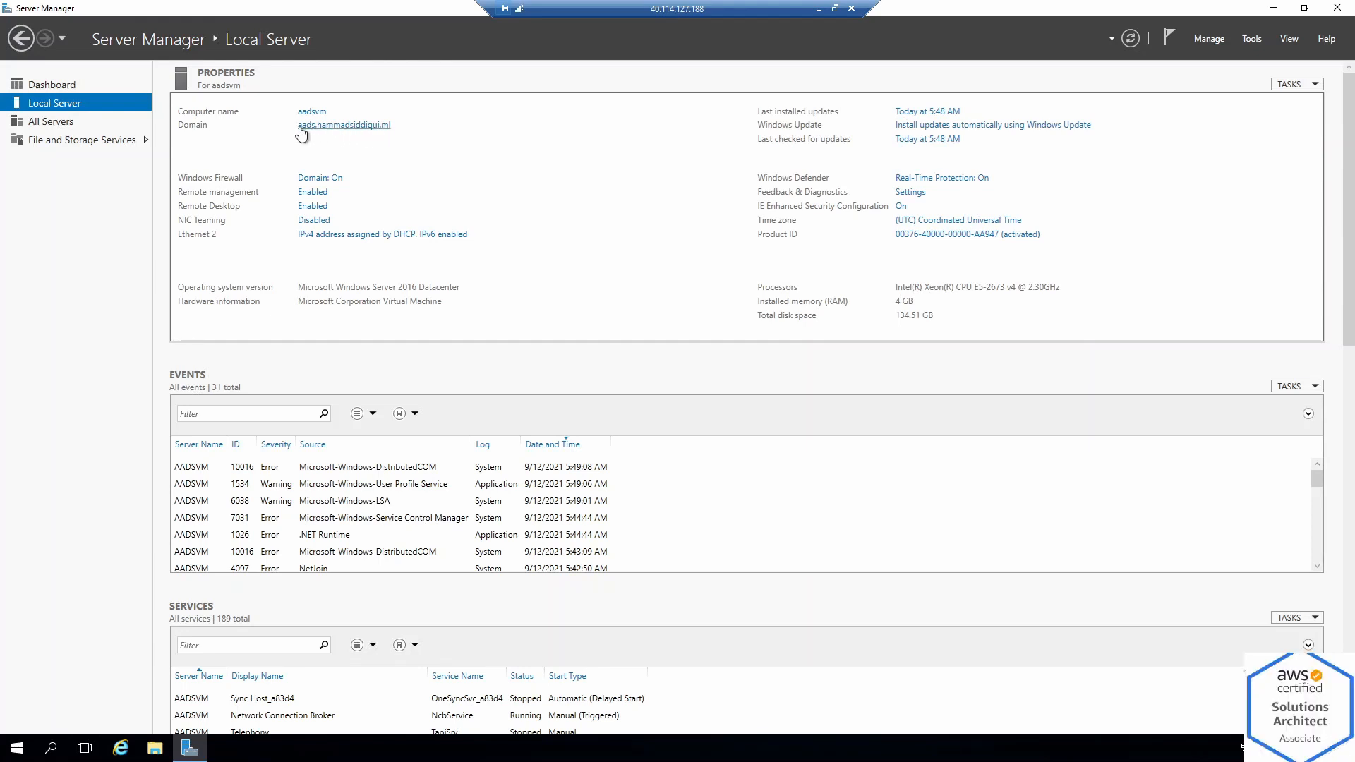
{"action": "left_click", "coordinate": [381, 127]}
{"action": "left_click", "coordinate": [211, 71]}
{"action": "left_click", "coordinate": [274, 312]}
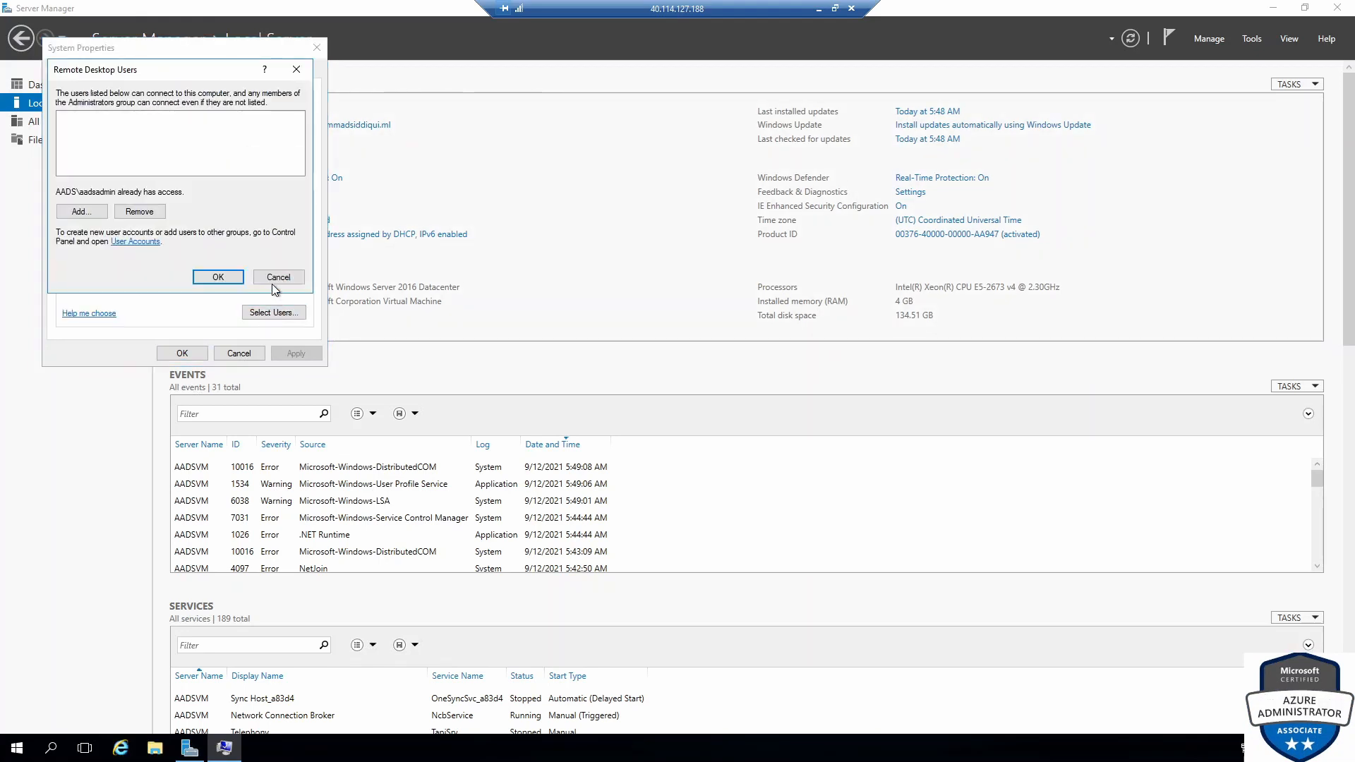
{"action": "left_click", "coordinate": [93, 215]}
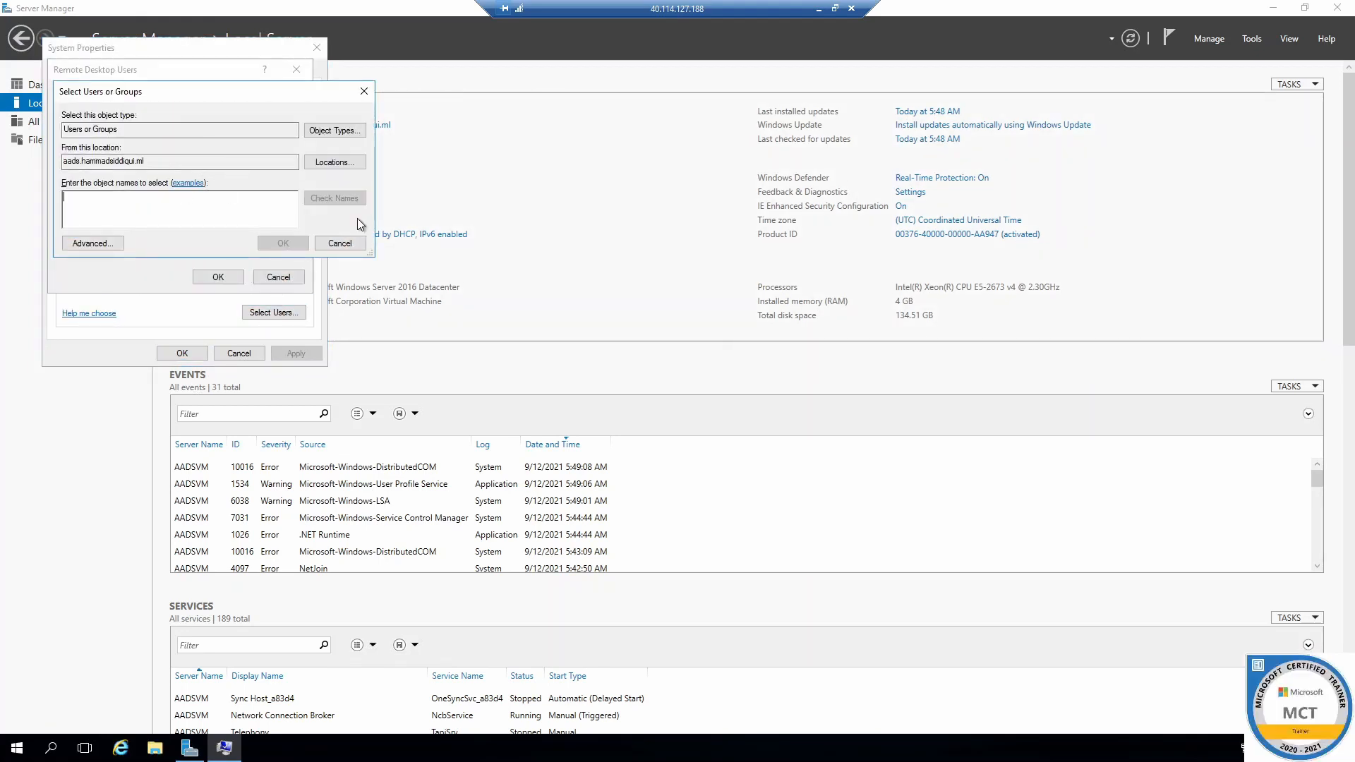
{"action": "type", "text": "admin"}
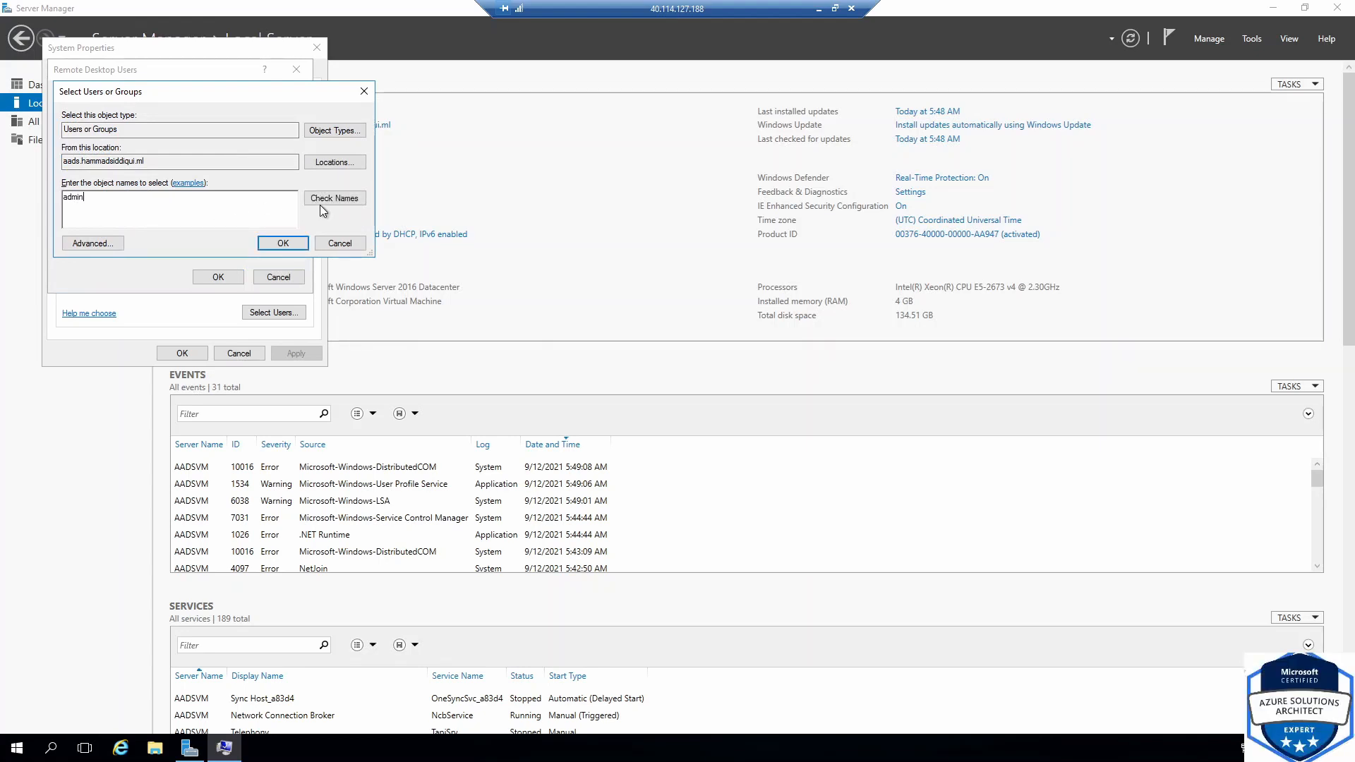
{"action": "left_click", "coordinate": [325, 199]}
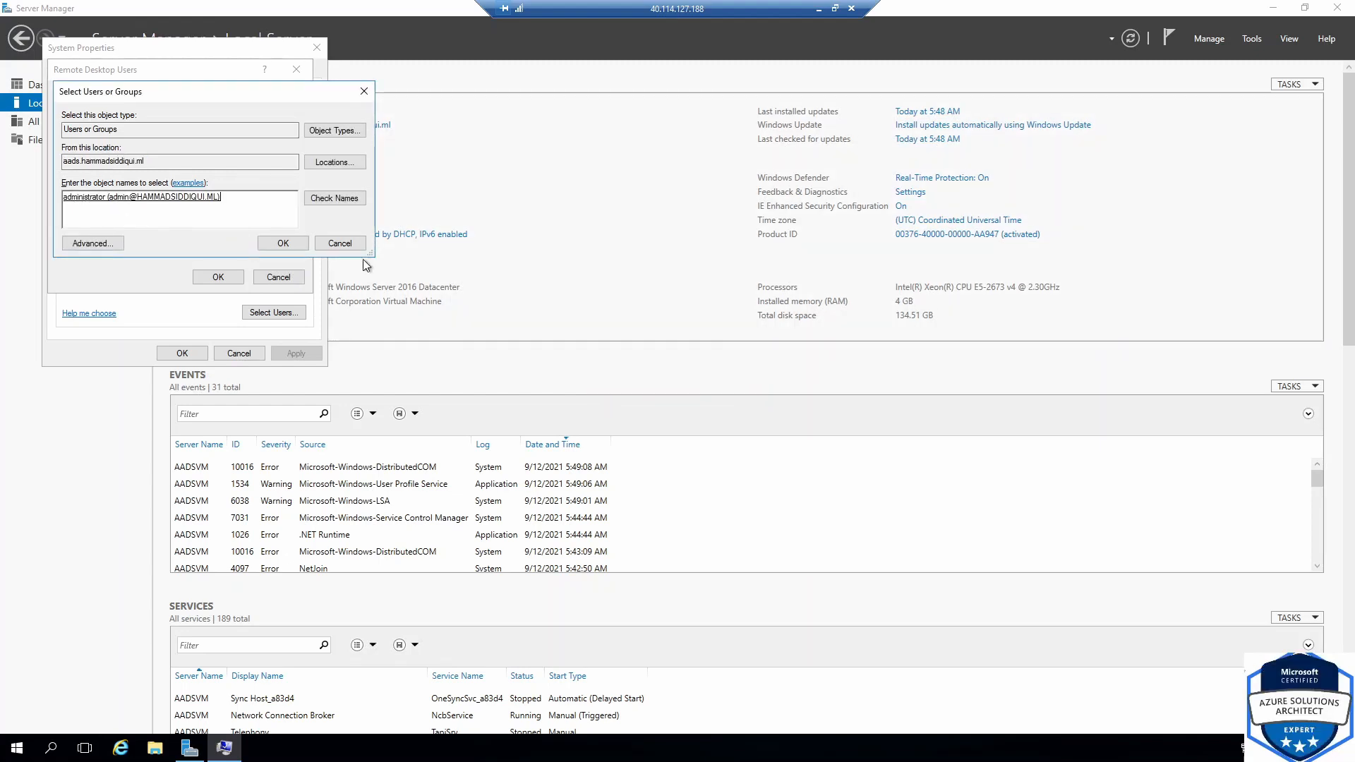
{"action": "left_click", "coordinate": [339, 242]}
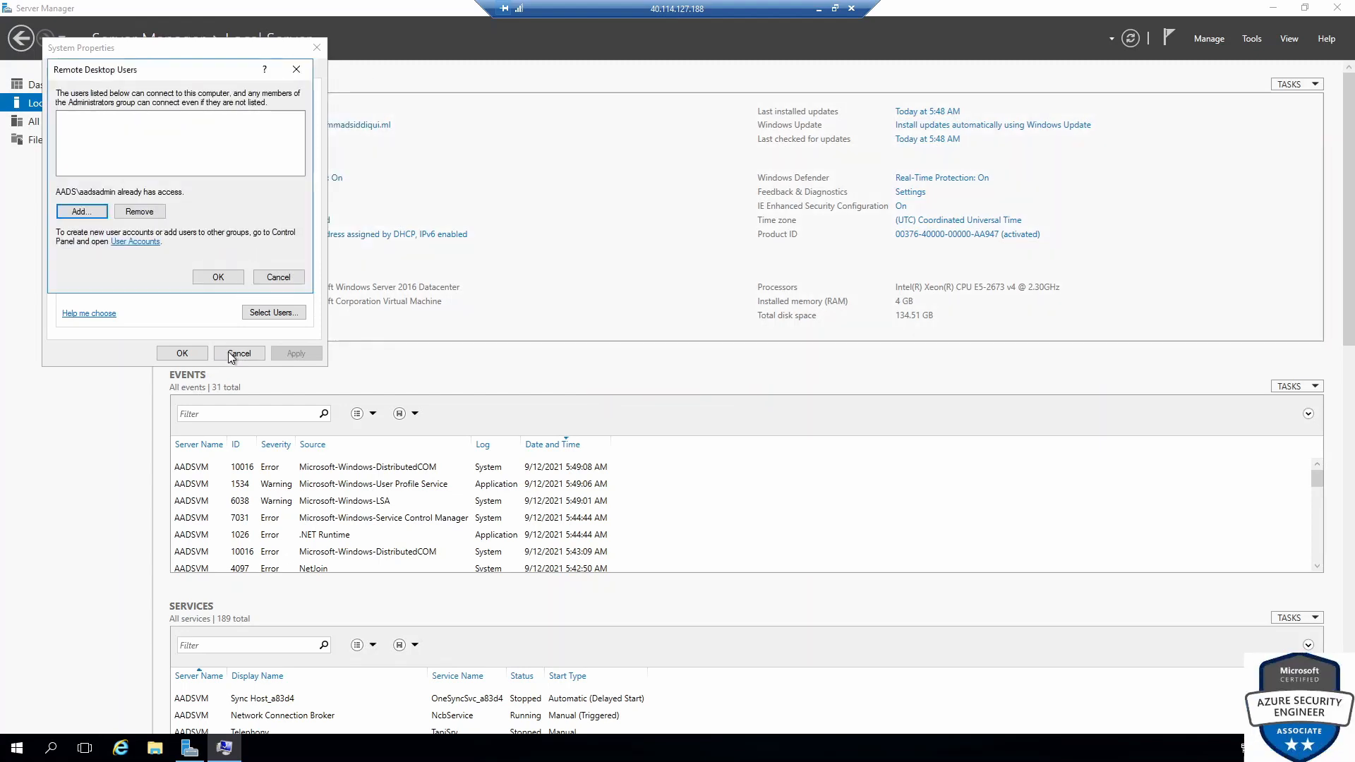
{"action": "left_click", "coordinate": [278, 276]}
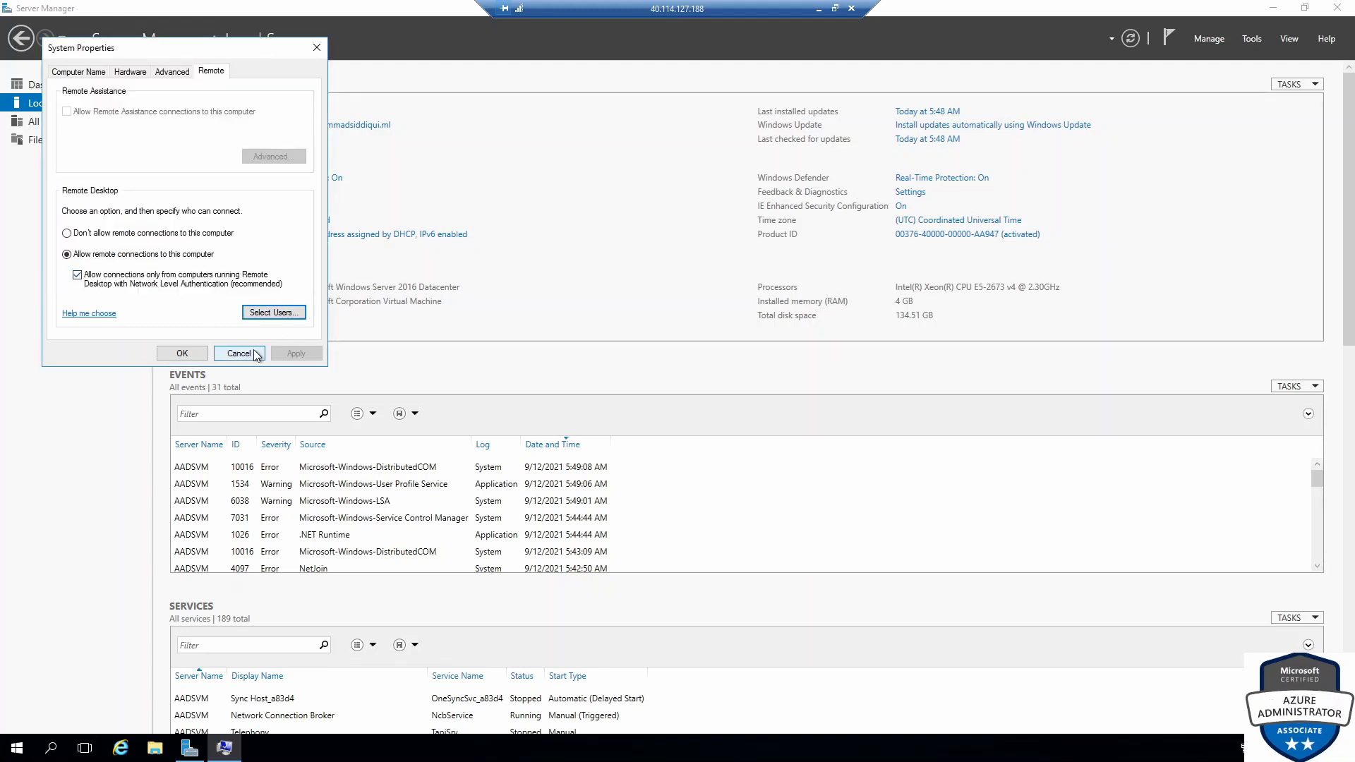
Close System Properties and scroll the management VM tutorial to its Install management tools steps
{"action": "left_click", "coordinate": [239, 353]}
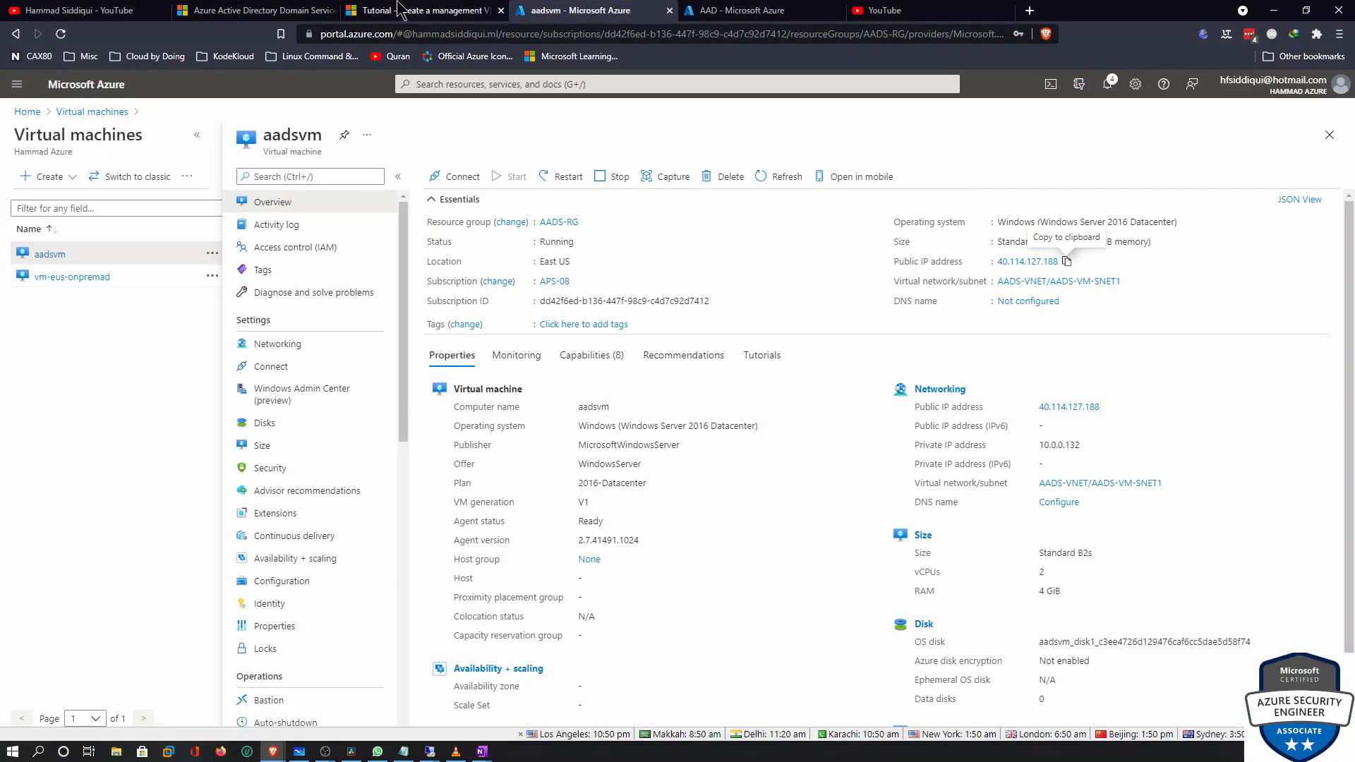
{"action": "left_click", "coordinate": [283, 10]}
{"action": "left_click", "coordinate": [390, 9]}
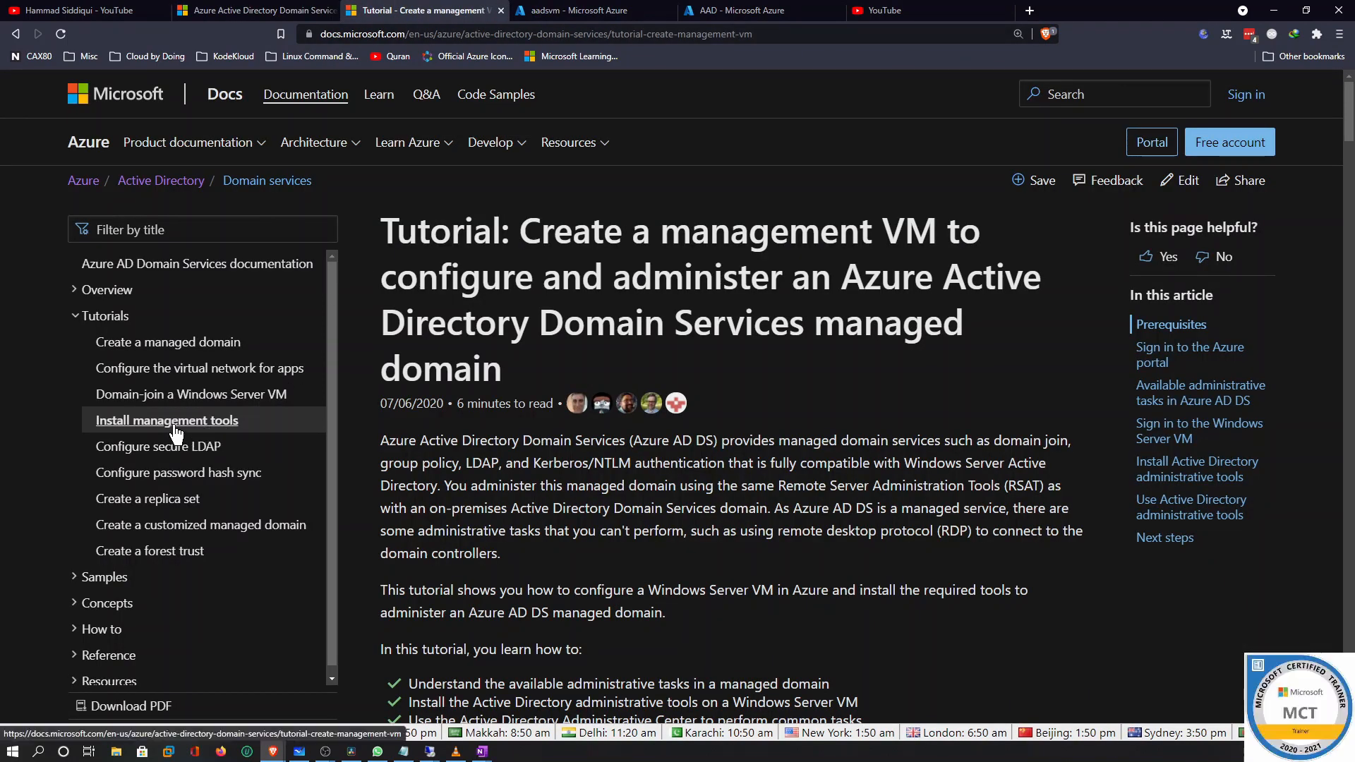
{"action": "left_click_drag", "start_coordinate": [449, 237], "coordinate": [751, 231]}
{"action": "scroll", "coordinate": [844, 362], "scroll_direction": "down", "scroll_amount": 20}
{"action": "scroll", "coordinate": [849, 385], "scroll_direction": "down", "scroll_amount": 20}
{"action": "scroll", "coordinate": [849, 385], "scroll_direction": "up", "scroll_amount": 6}
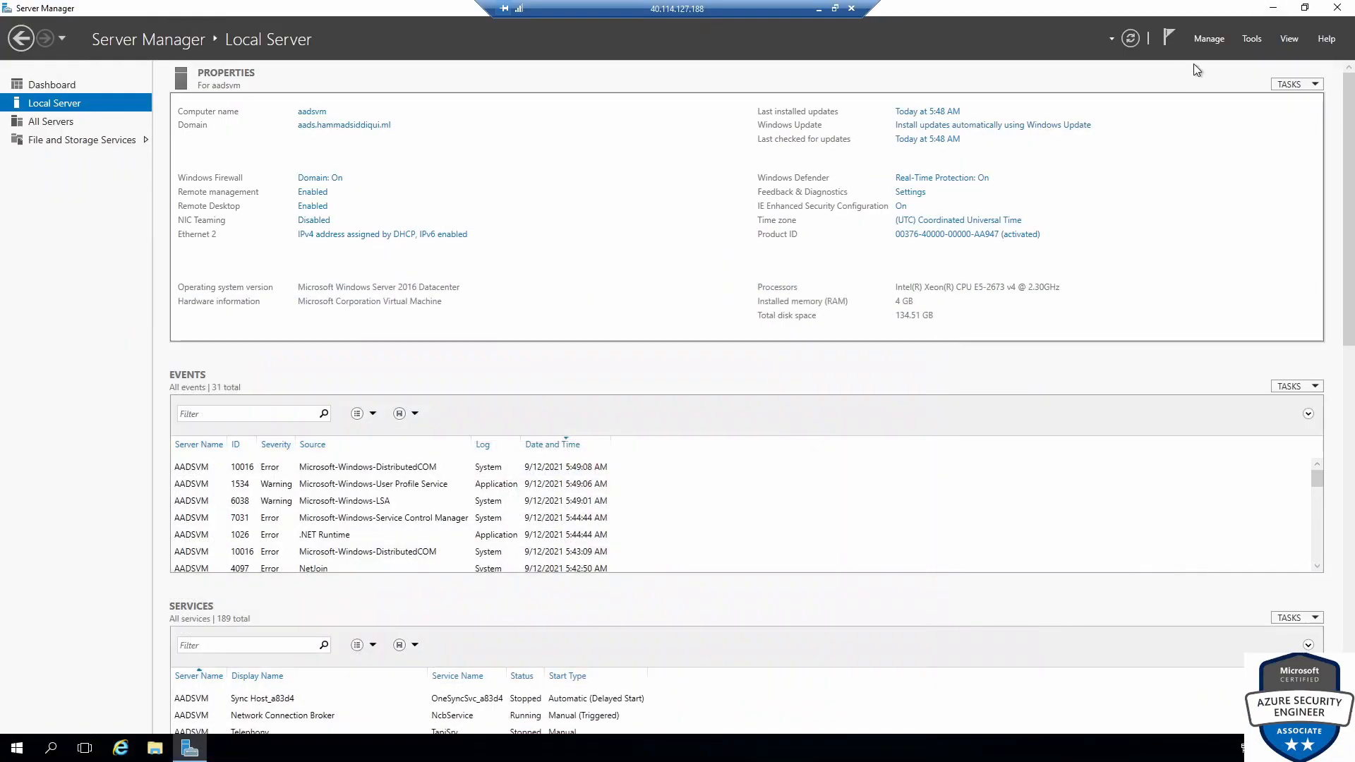
Start the Add Roles and Features wizard with role-based installation on this server, skipping server roles
{"action": "left_click", "coordinate": [1253, 39]}
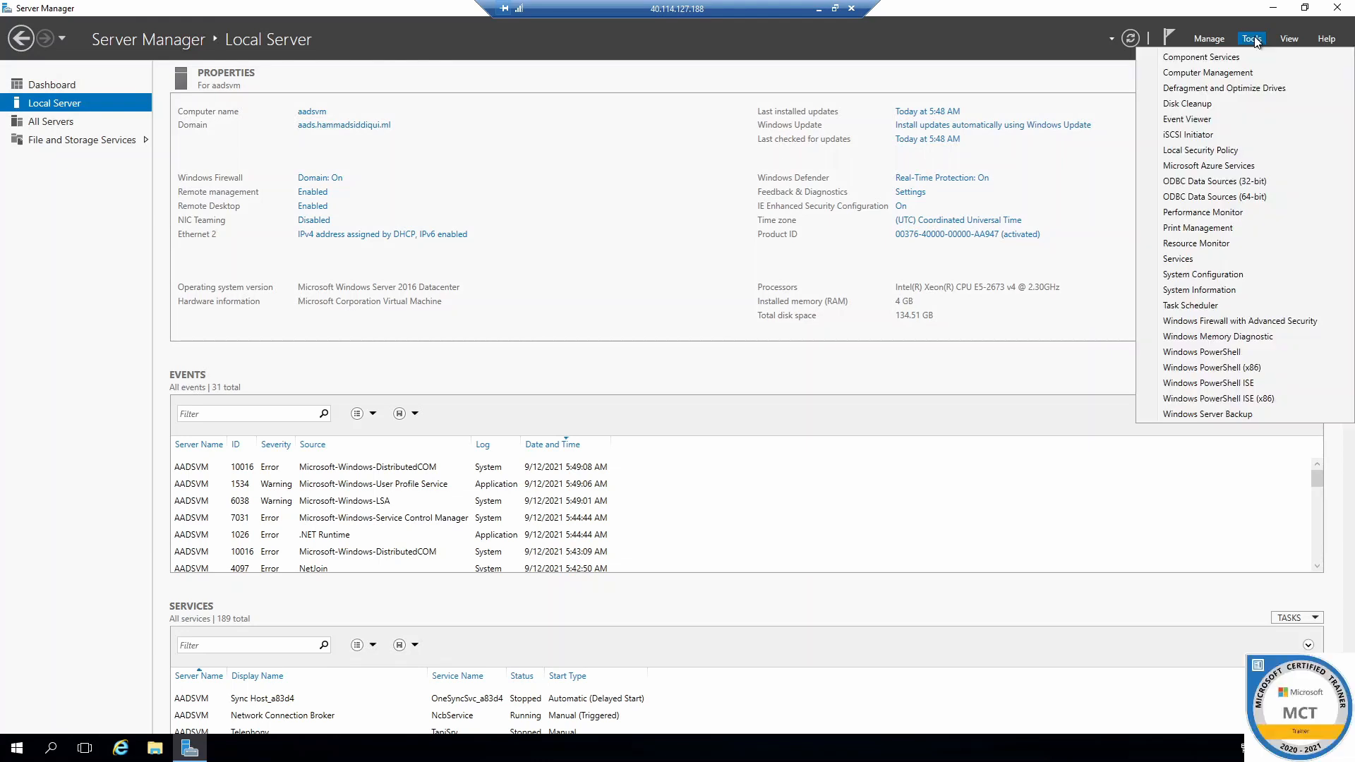
{"action": "left_click", "coordinate": [1220, 60]}
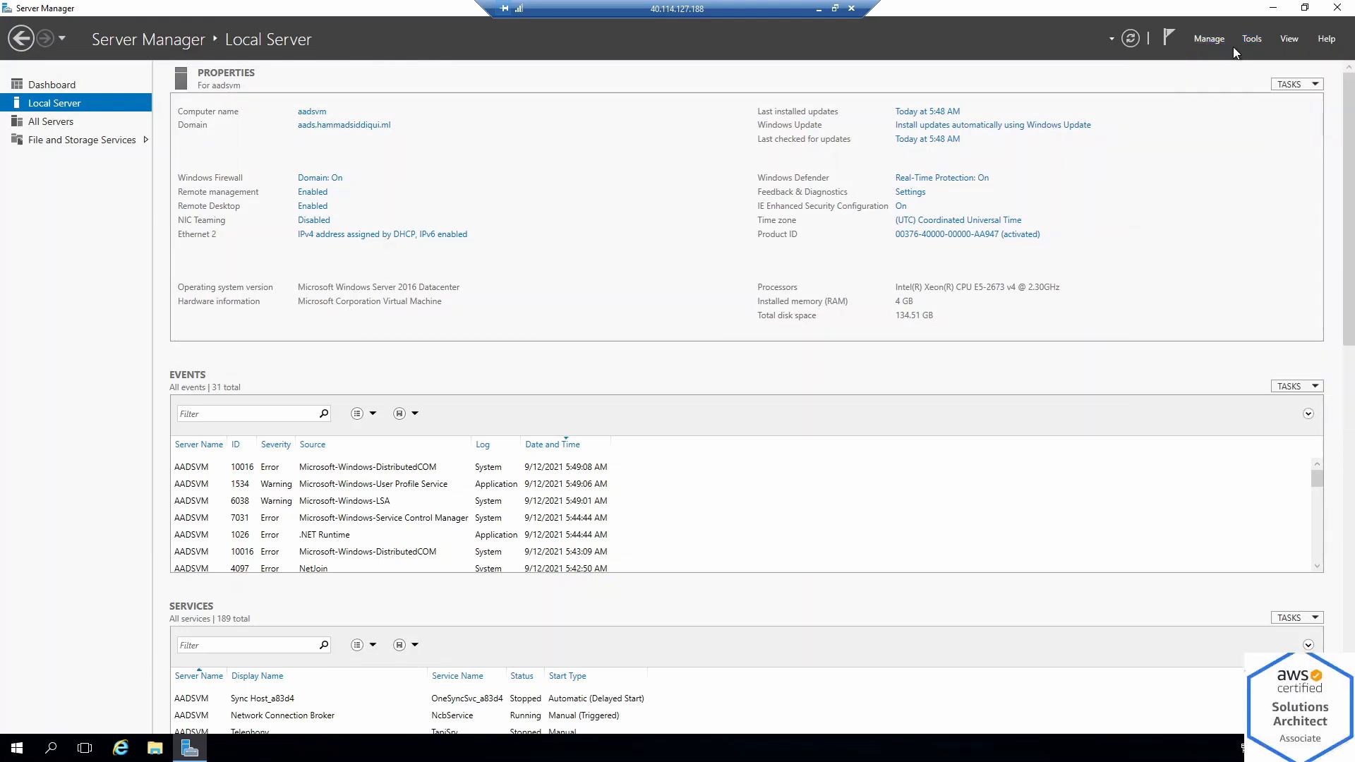
{"action": "left_click", "coordinate": [446, 436]}
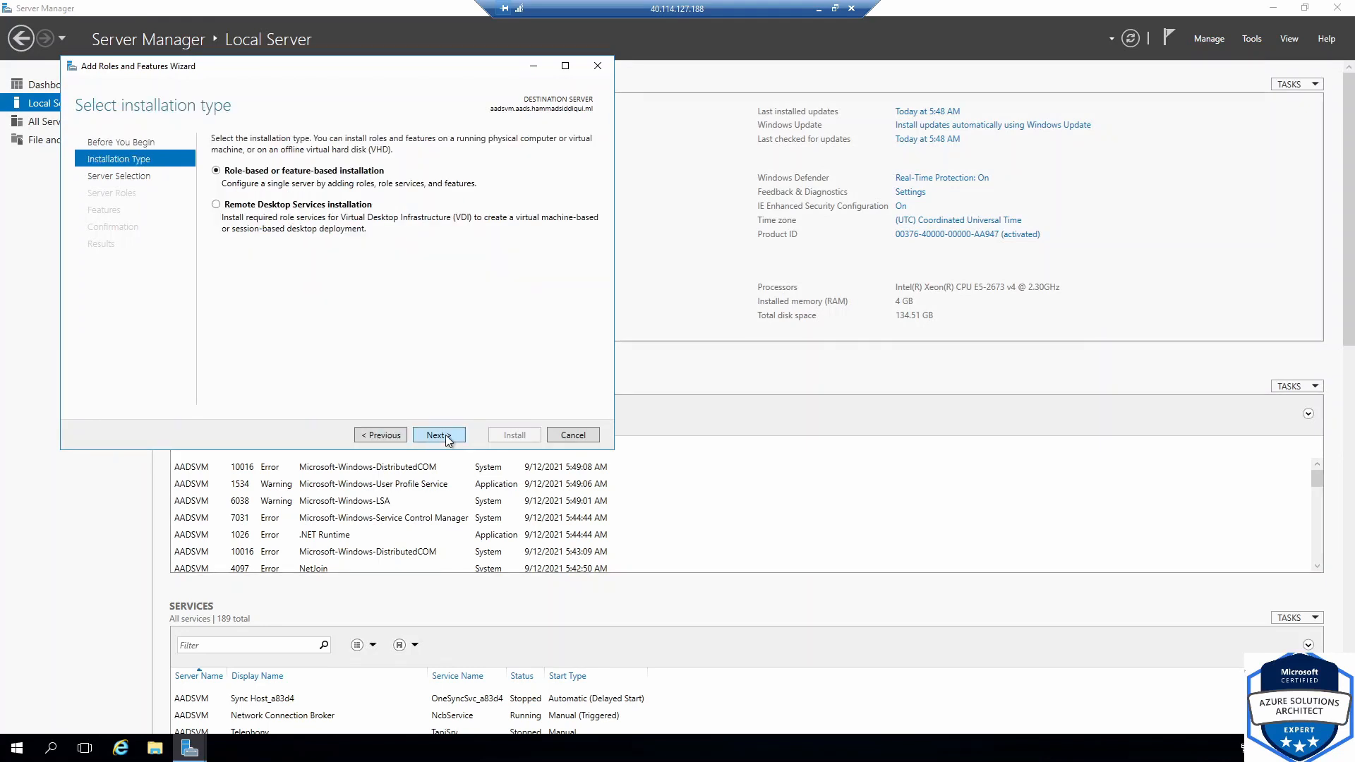
{"action": "left_click", "coordinate": [446, 435]}
{"action": "left_click", "coordinate": [446, 435]}
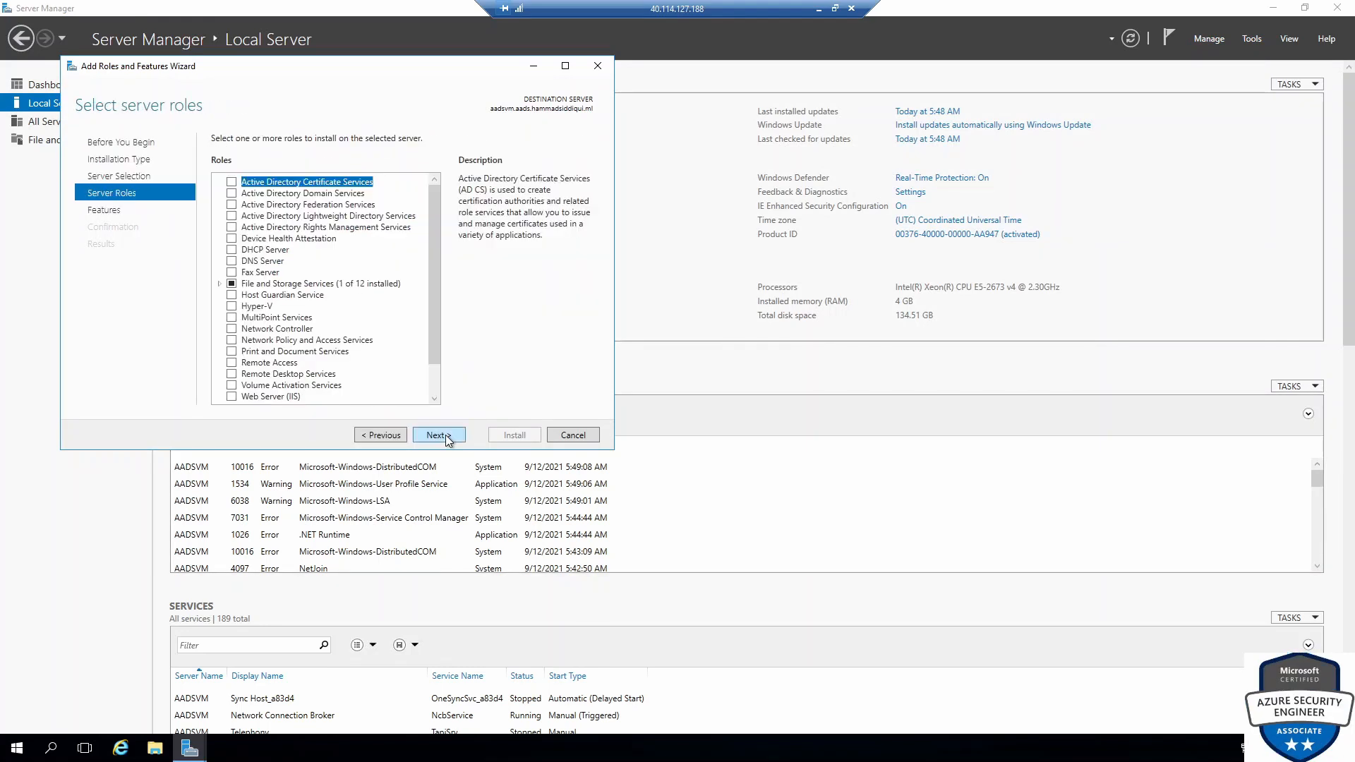
{"action": "scroll", "coordinate": [306, 355], "scroll_direction": "down", "scroll_amount": 1}
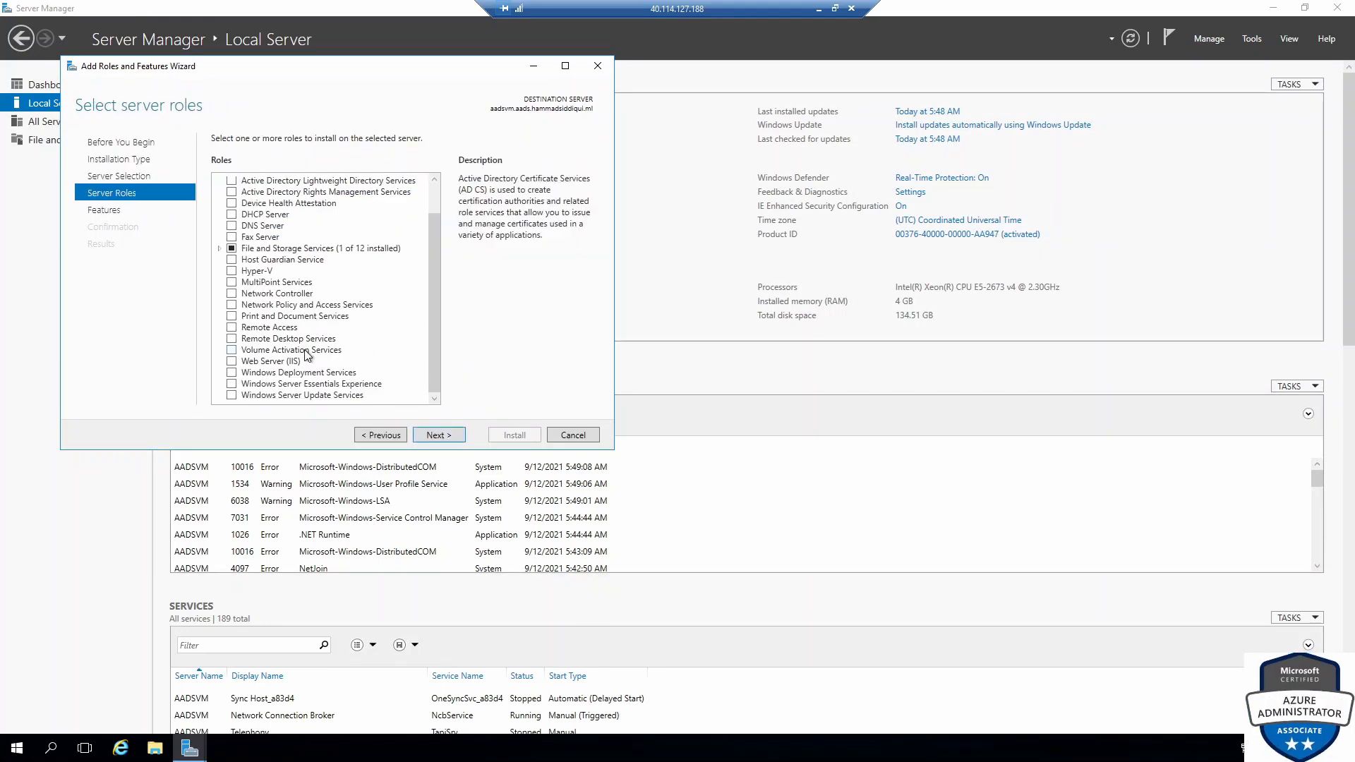
{"action": "left_click", "coordinate": [441, 440]}
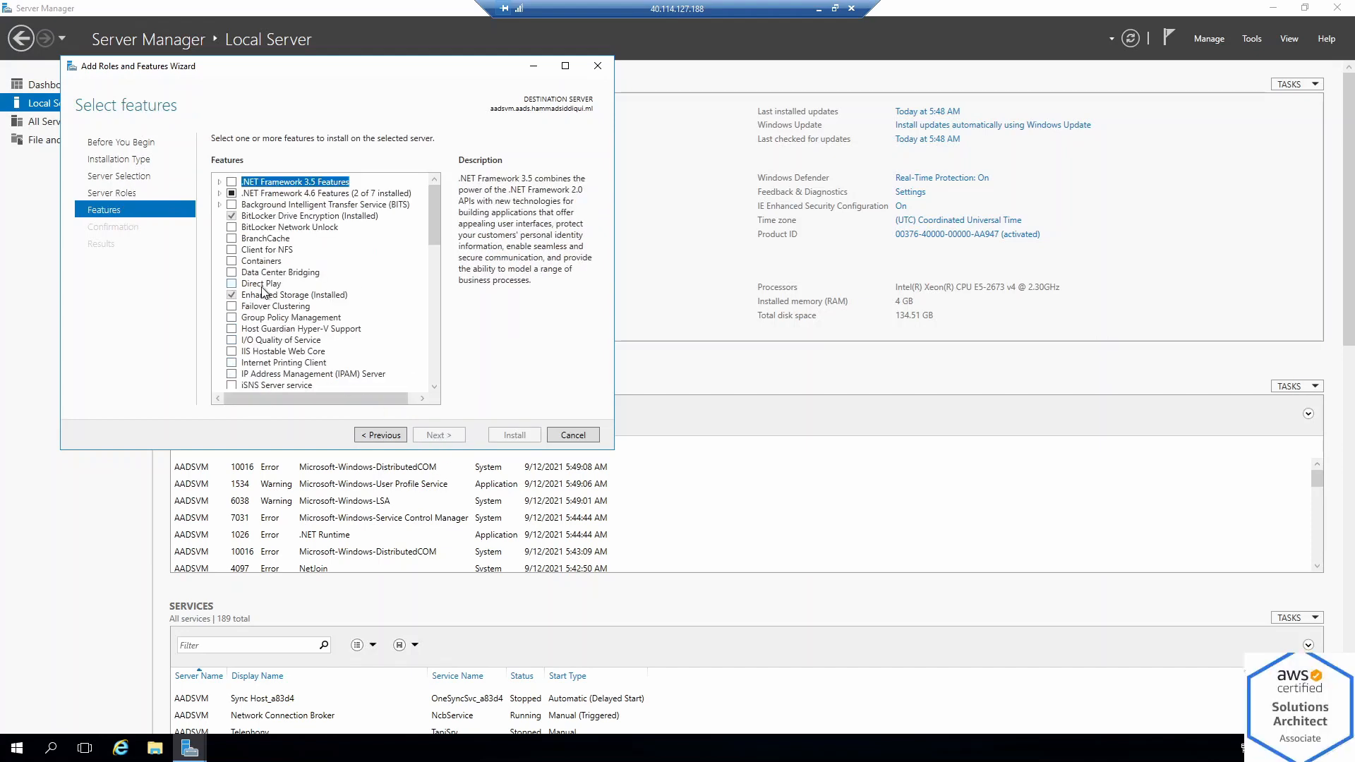
Select Remote Server Administration Tools as a feature, accepting the extra required features
{"action": "scroll", "coordinate": [263, 291], "scroll_direction": "down", "scroll_amount": 3}
{"action": "scroll", "coordinate": [263, 290], "scroll_direction": "down", "scroll_amount": 3}
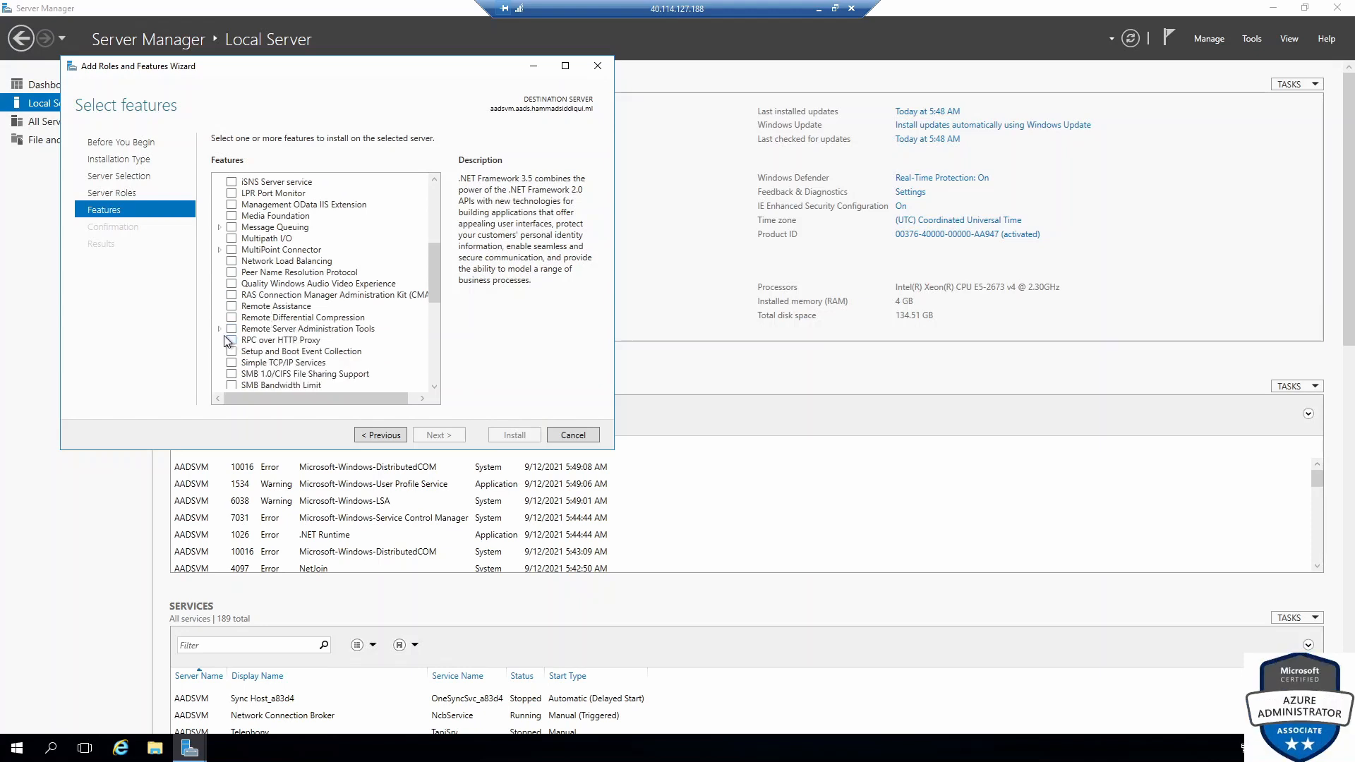
{"action": "left_click", "coordinate": [218, 329]}
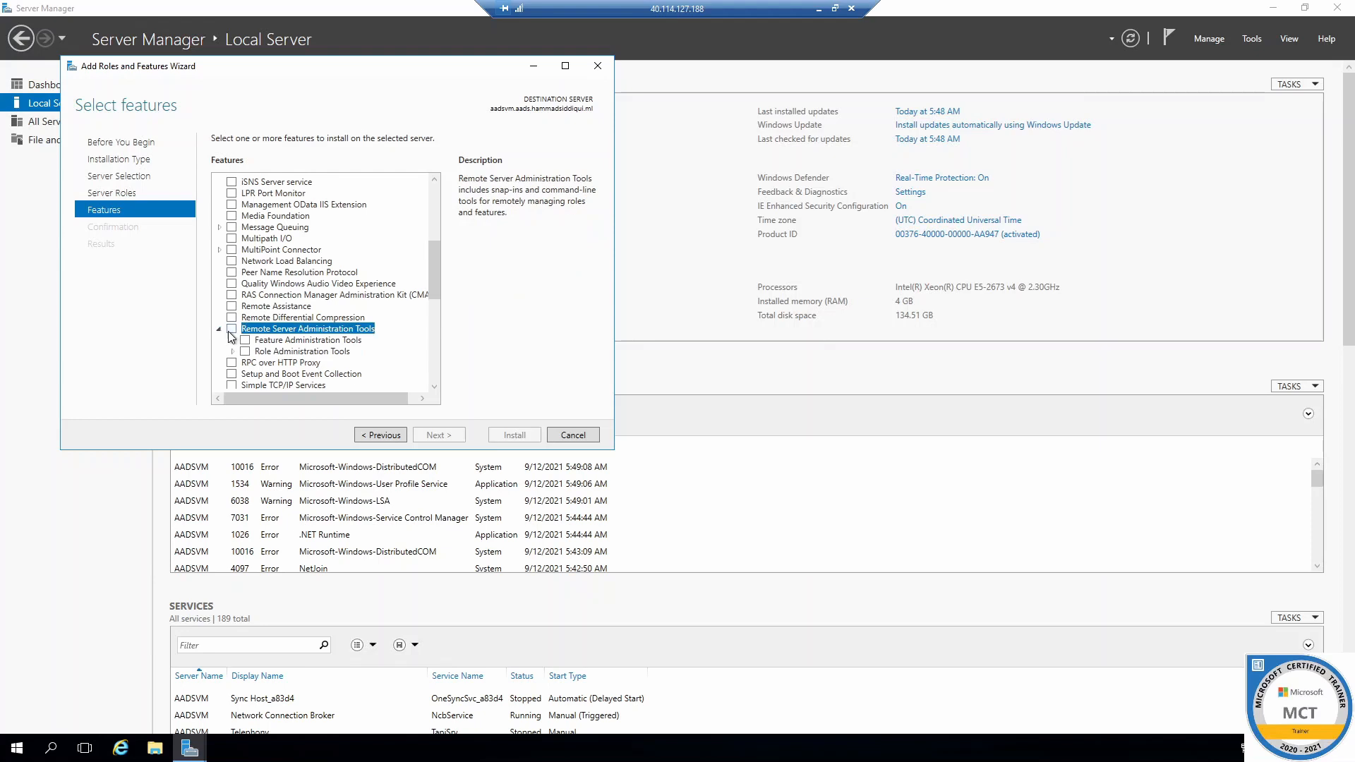
{"action": "left_click", "coordinate": [230, 330]}
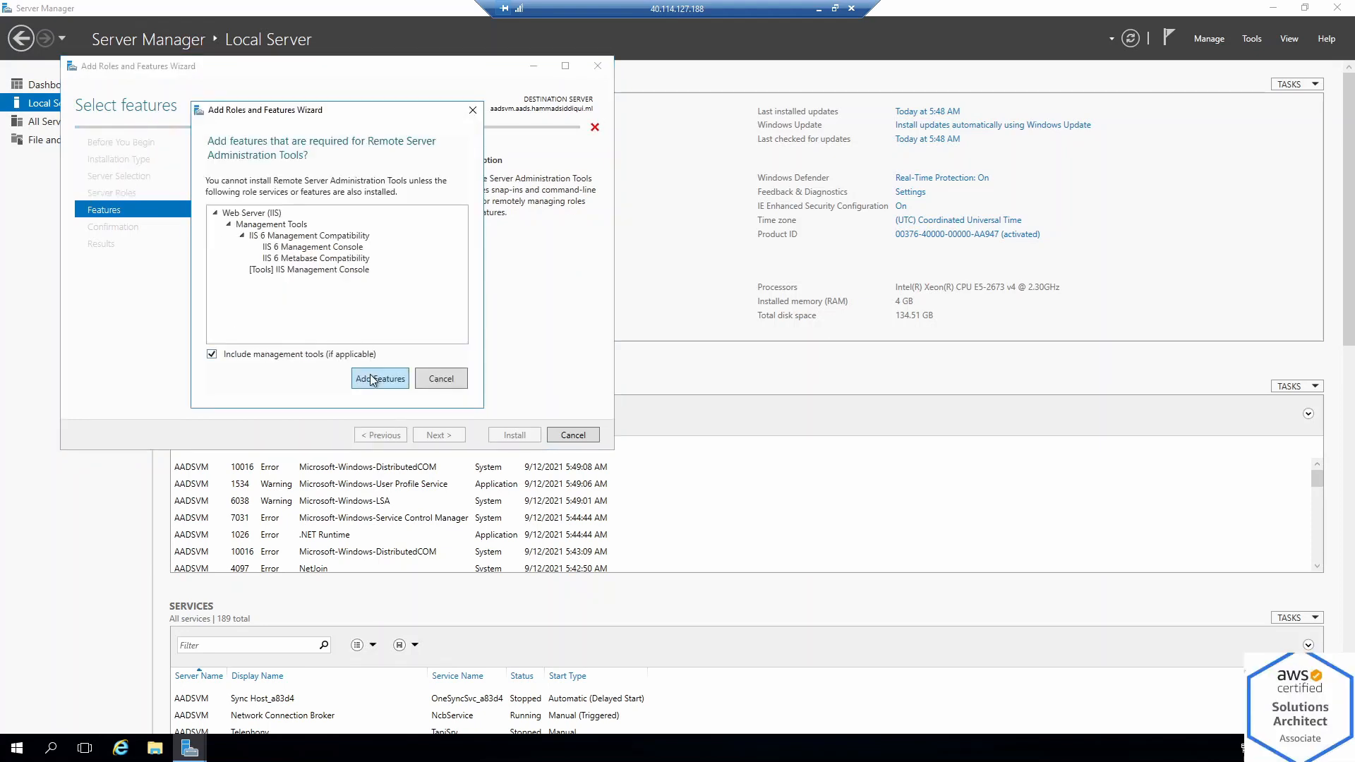
{"action": "left_click", "coordinate": [373, 378]}
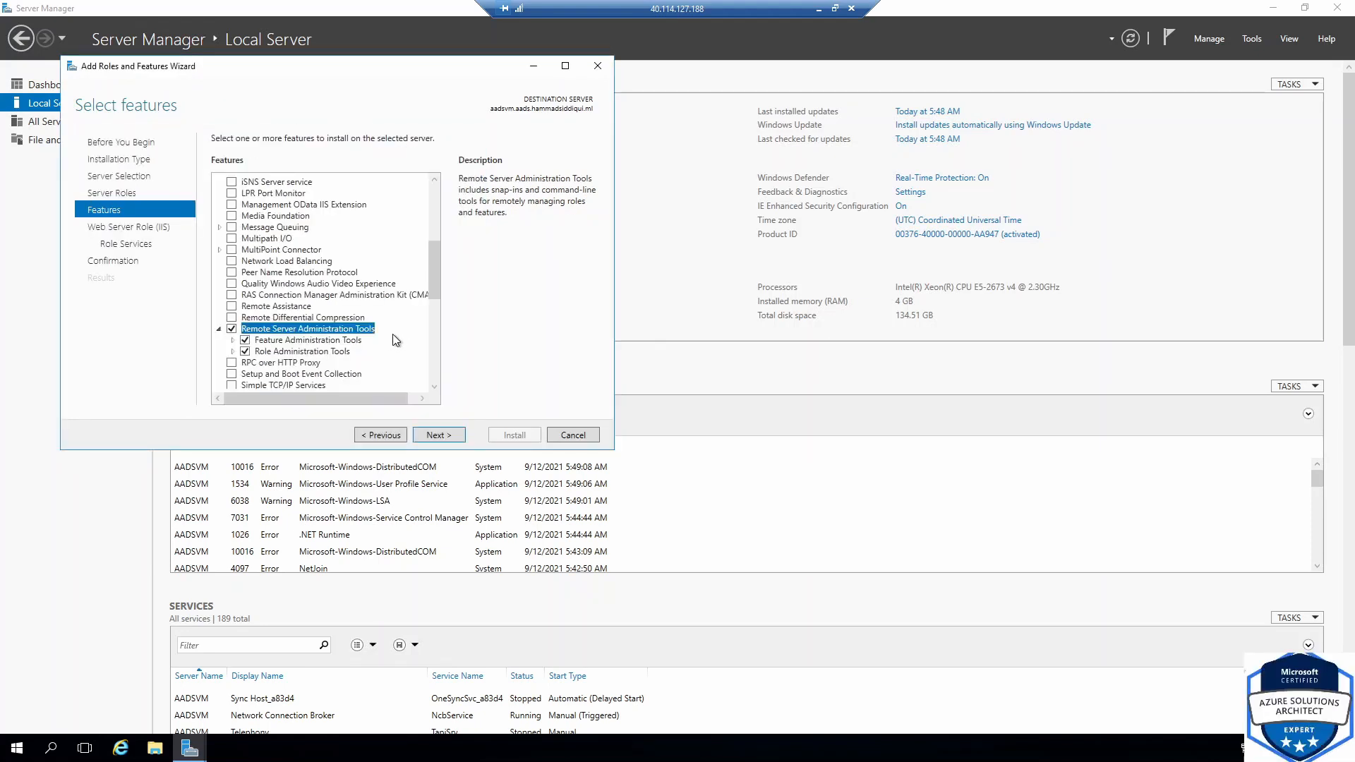
{"action": "scroll", "coordinate": [391, 333], "scroll_direction": "down", "scroll_amount": 2}
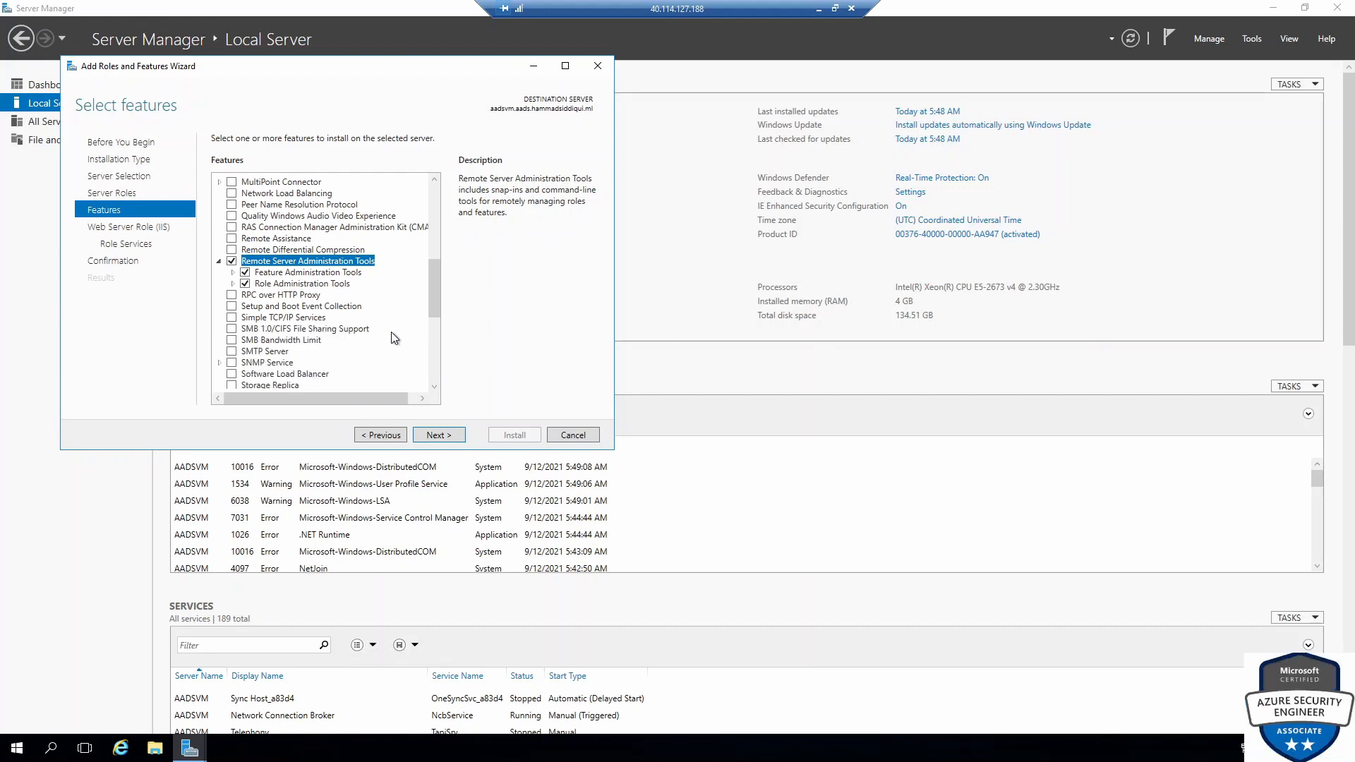
{"action": "scroll", "coordinate": [391, 332], "scroll_direction": "down", "scroll_amount": 3}
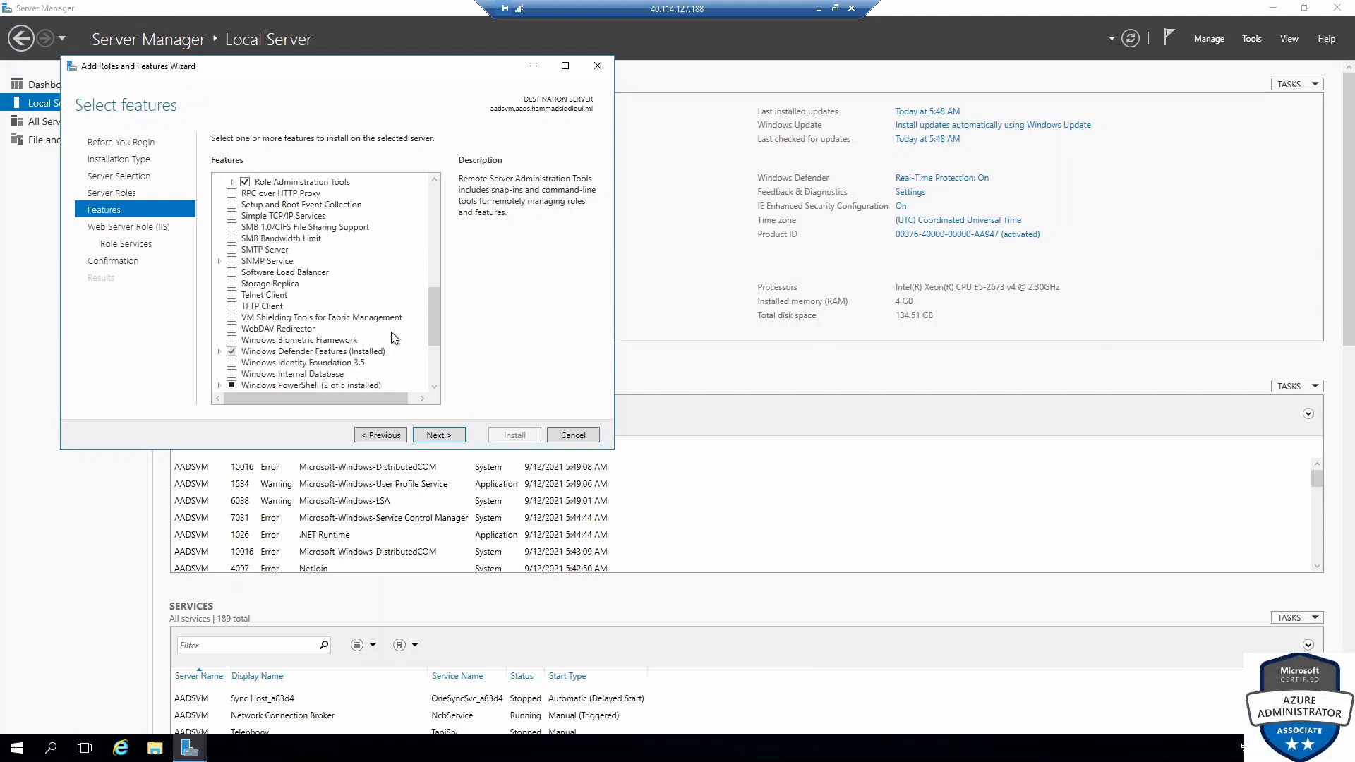
{"action": "scroll", "coordinate": [391, 332], "scroll_direction": "down", "scroll_amount": 2}
{"action": "scroll", "coordinate": [437, 349], "scroll_direction": "up", "scroll_amount": 3}
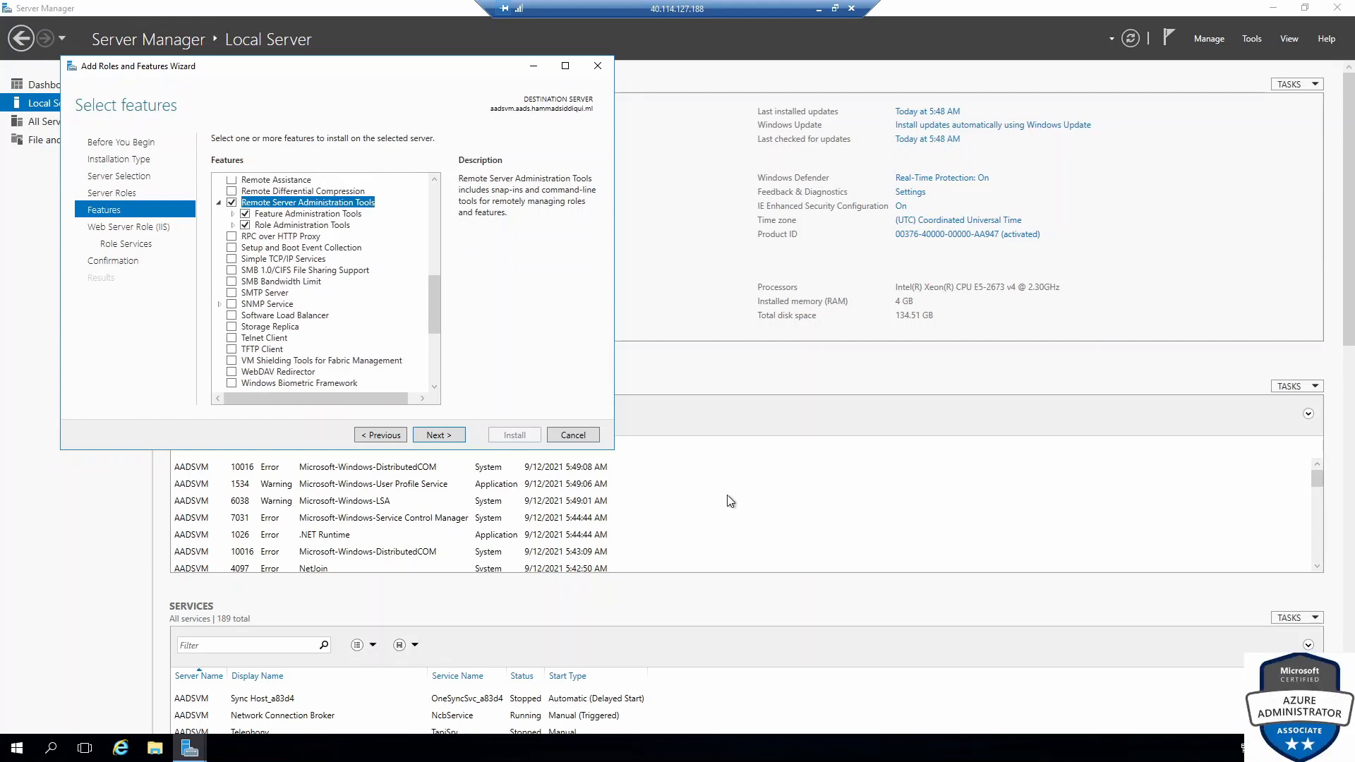
Keep the default Web Server role services and begin the installation
{"action": "left_click", "coordinate": [429, 436]}
{"action": "left_click", "coordinate": [435, 436]}
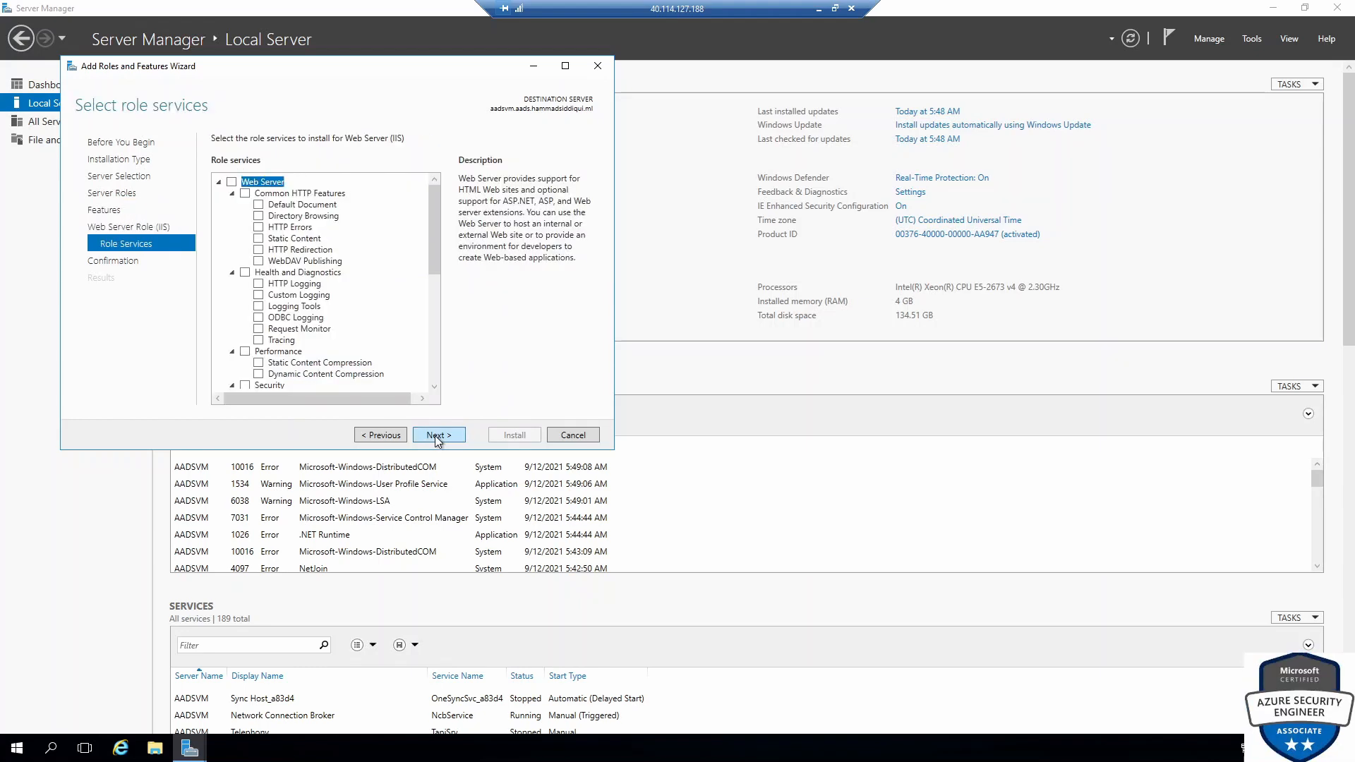
{"action": "left_click", "coordinate": [389, 436]}
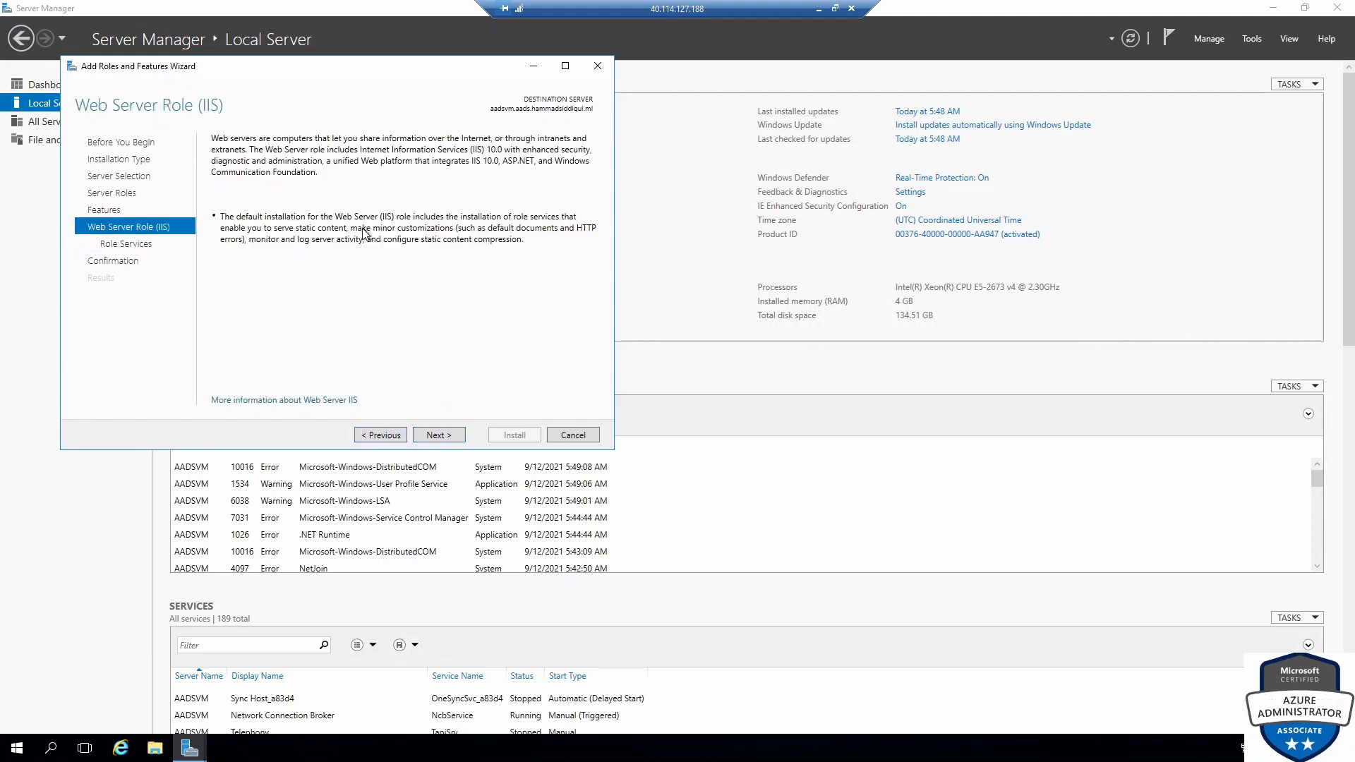
{"action": "left_click", "coordinate": [437, 436]}
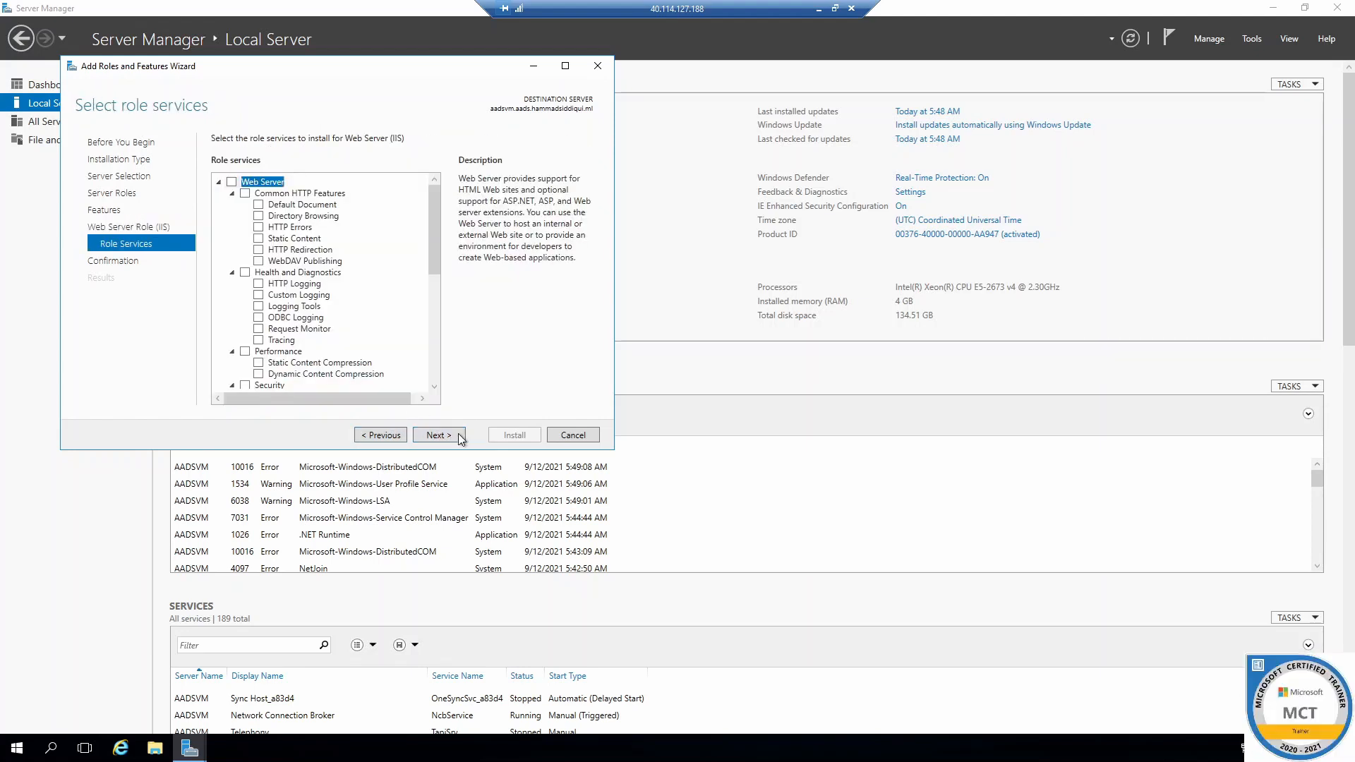
{"action": "scroll", "coordinate": [285, 263], "scroll_direction": "down", "scroll_amount": 1}
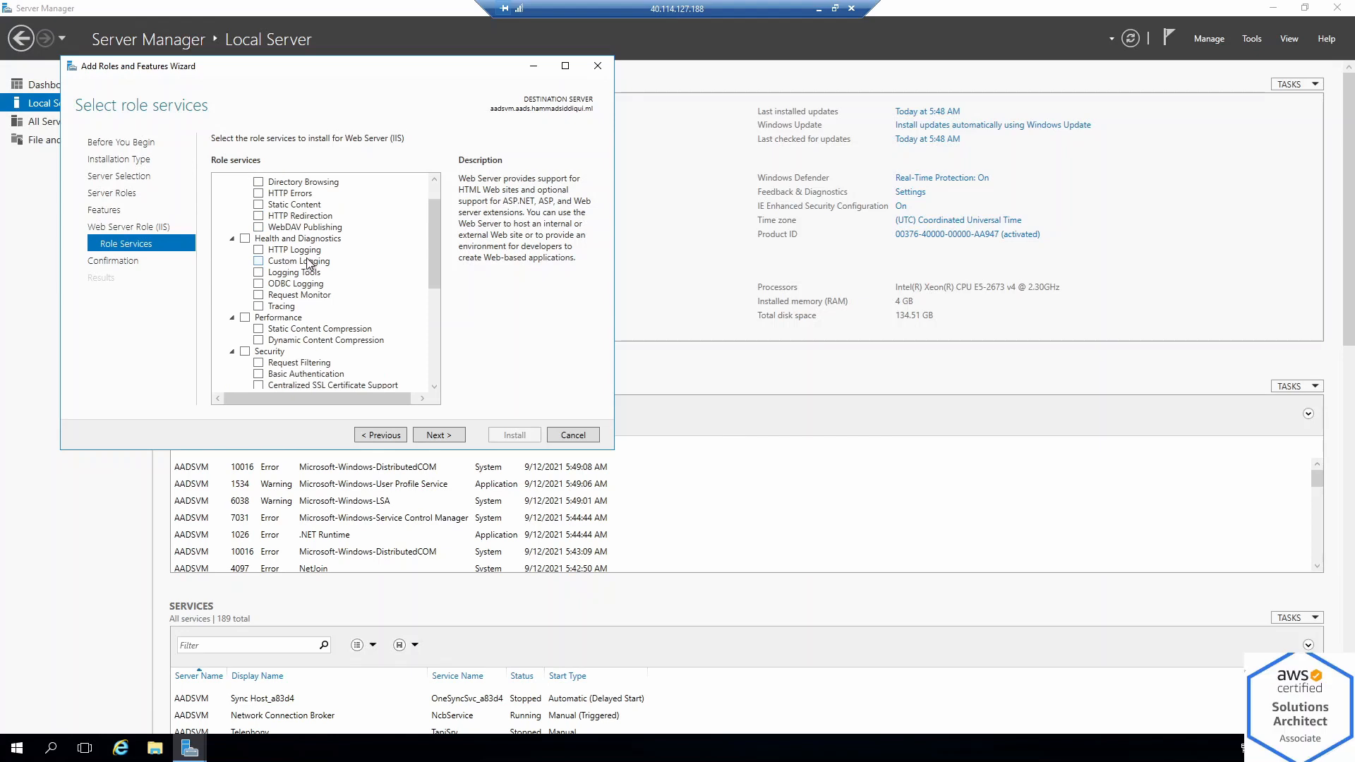
{"action": "scroll", "coordinate": [265, 237], "scroll_direction": "down", "scroll_amount": 3}
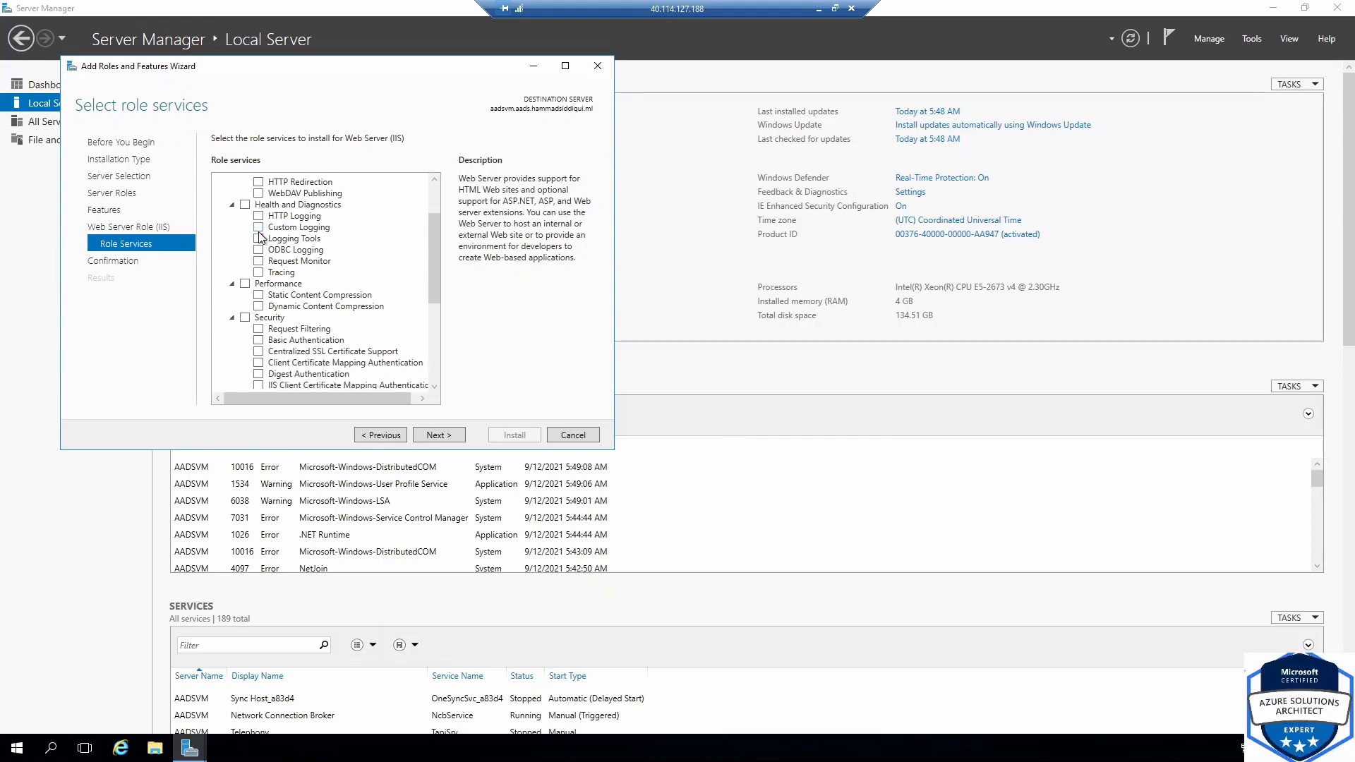
{"action": "scroll", "coordinate": [309, 269], "scroll_direction": "down", "scroll_amount": 3}
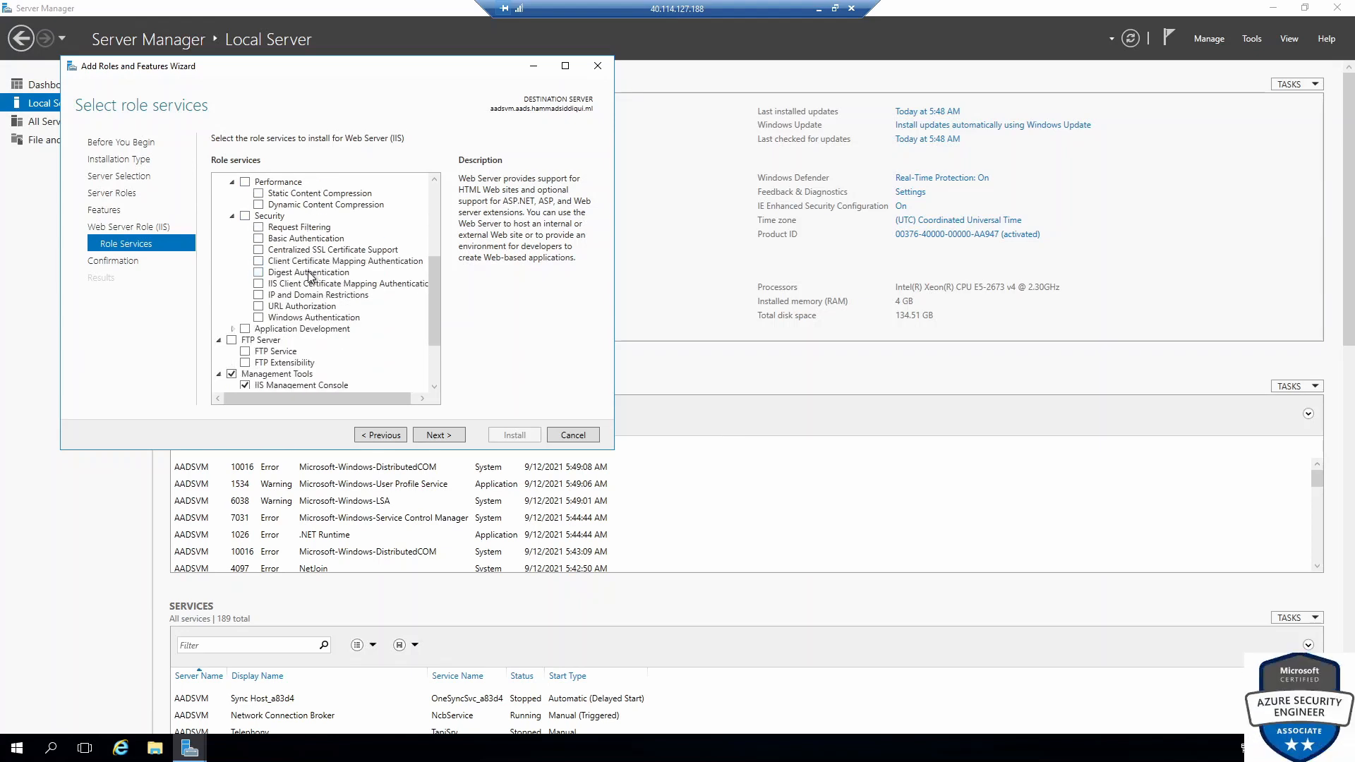
{"action": "scroll", "coordinate": [312, 322], "scroll_direction": "down", "scroll_amount": 1}
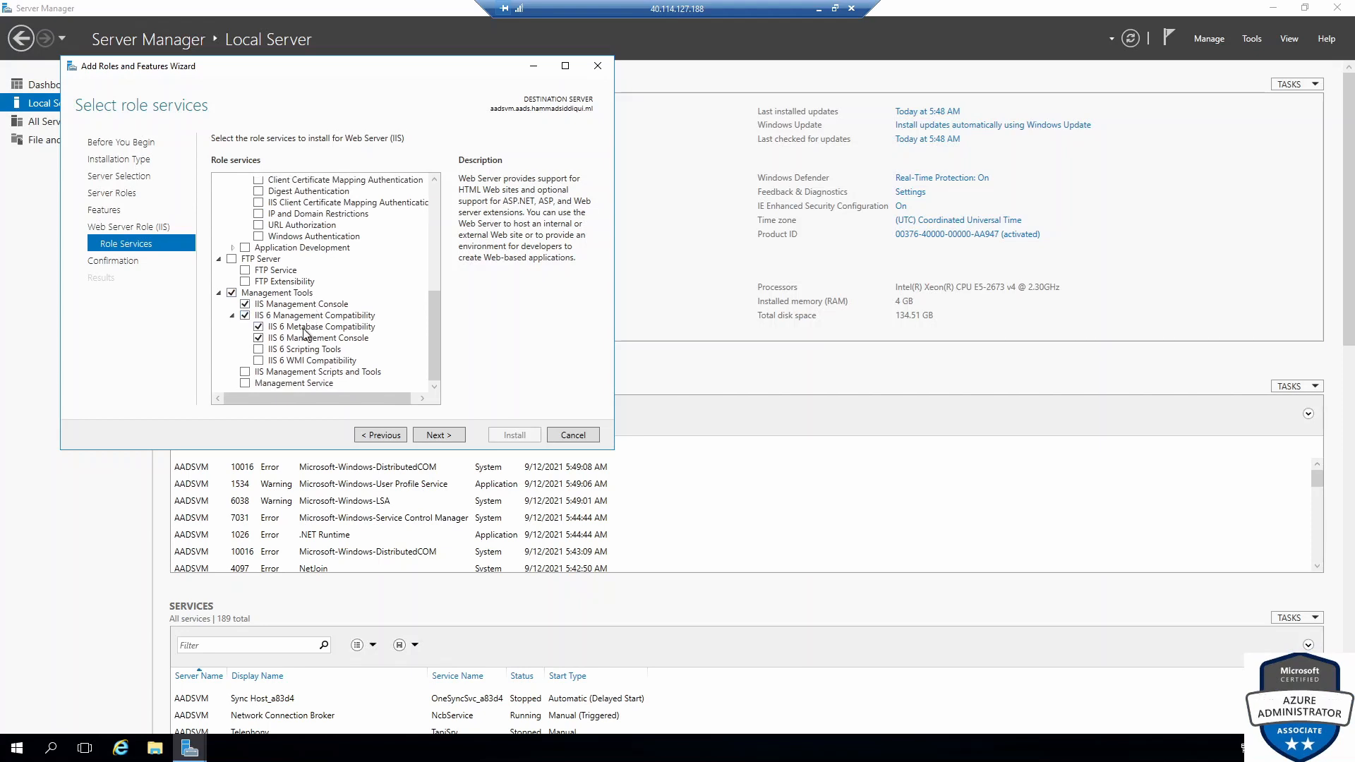
{"action": "left_click", "coordinate": [447, 438]}
{"action": "left_click", "coordinate": [502, 435]}
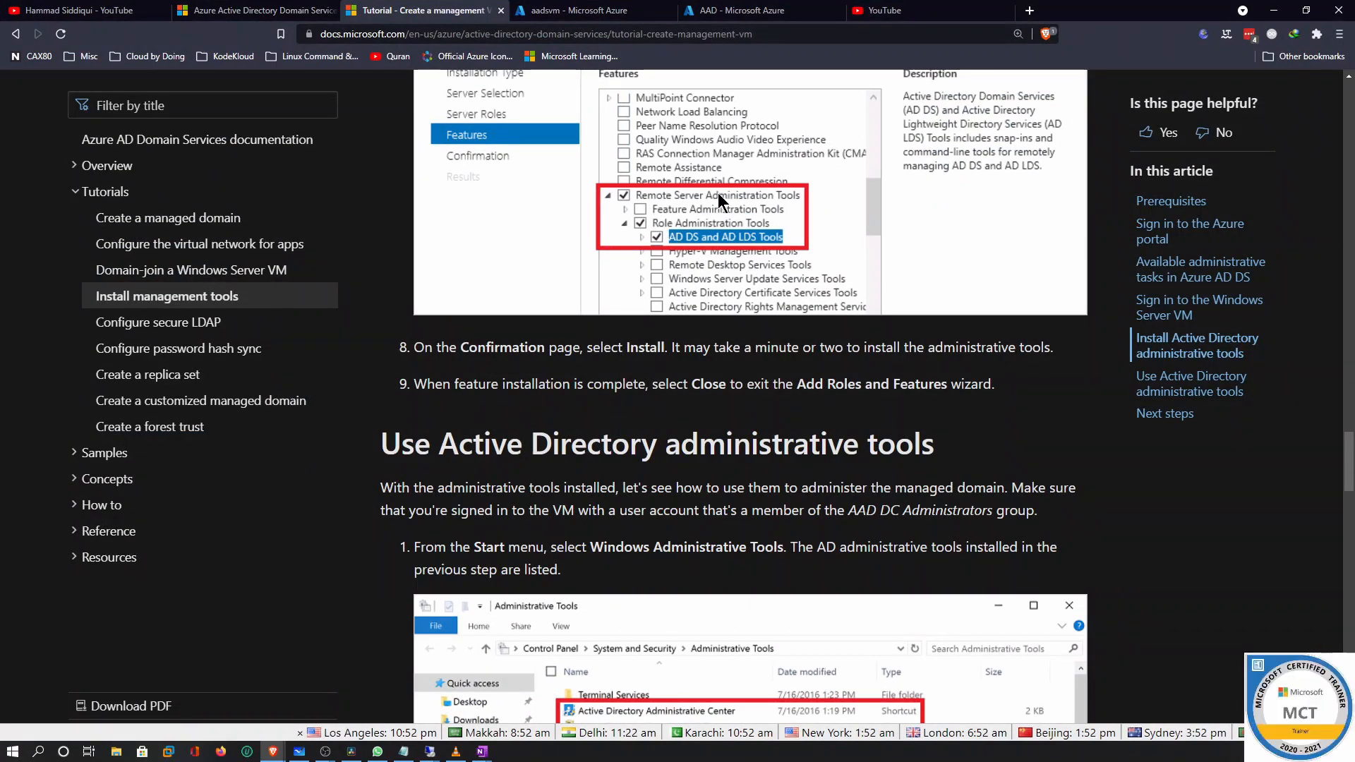
Read the tutorial's 'Use Active Directory administrative tools' steps 1–5, including the AADDC Users example
{"action": "scroll", "coordinate": [731, 296], "scroll_direction": "down", "scroll_amount": 5}
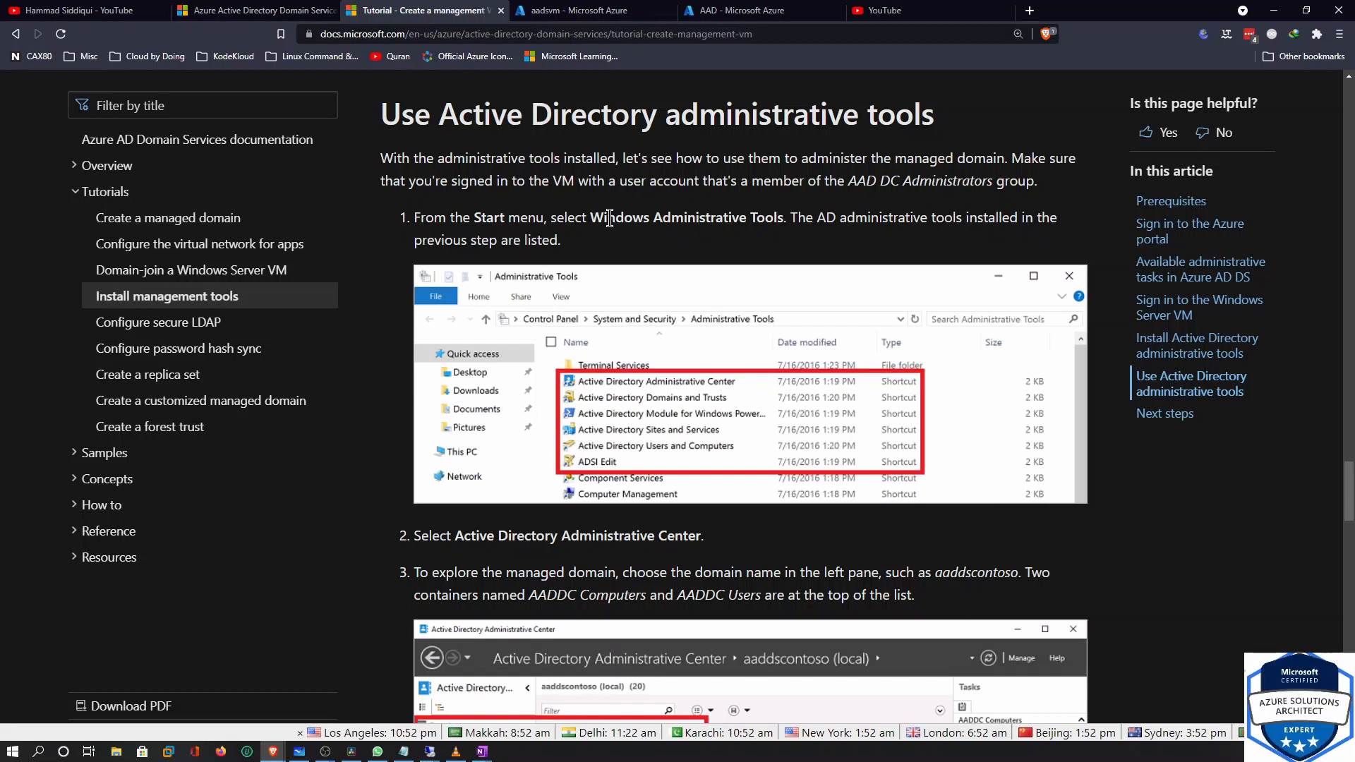
{"action": "left_click_drag", "start_coordinate": [591, 217], "coordinate": [785, 218]}
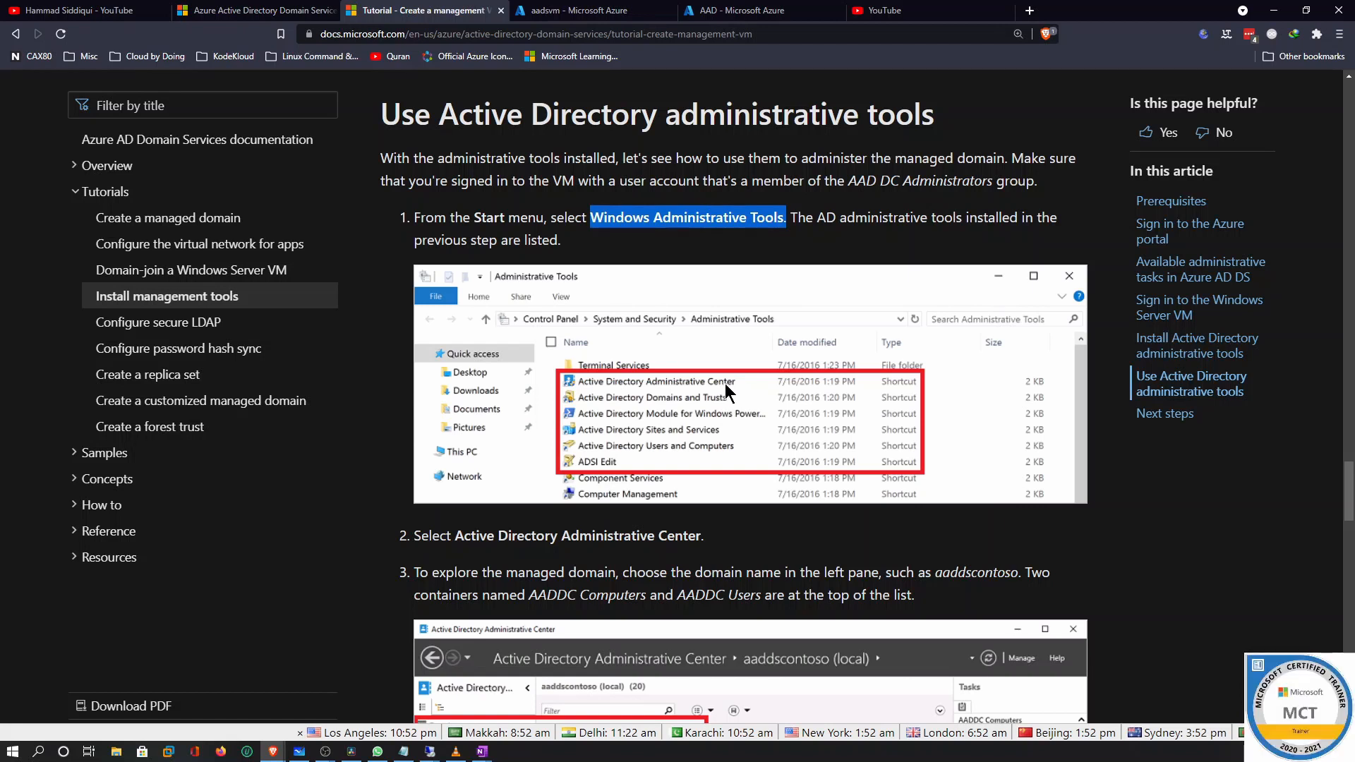
{"action": "scroll", "coordinate": [701, 394], "scroll_direction": "down", "scroll_amount": 5}
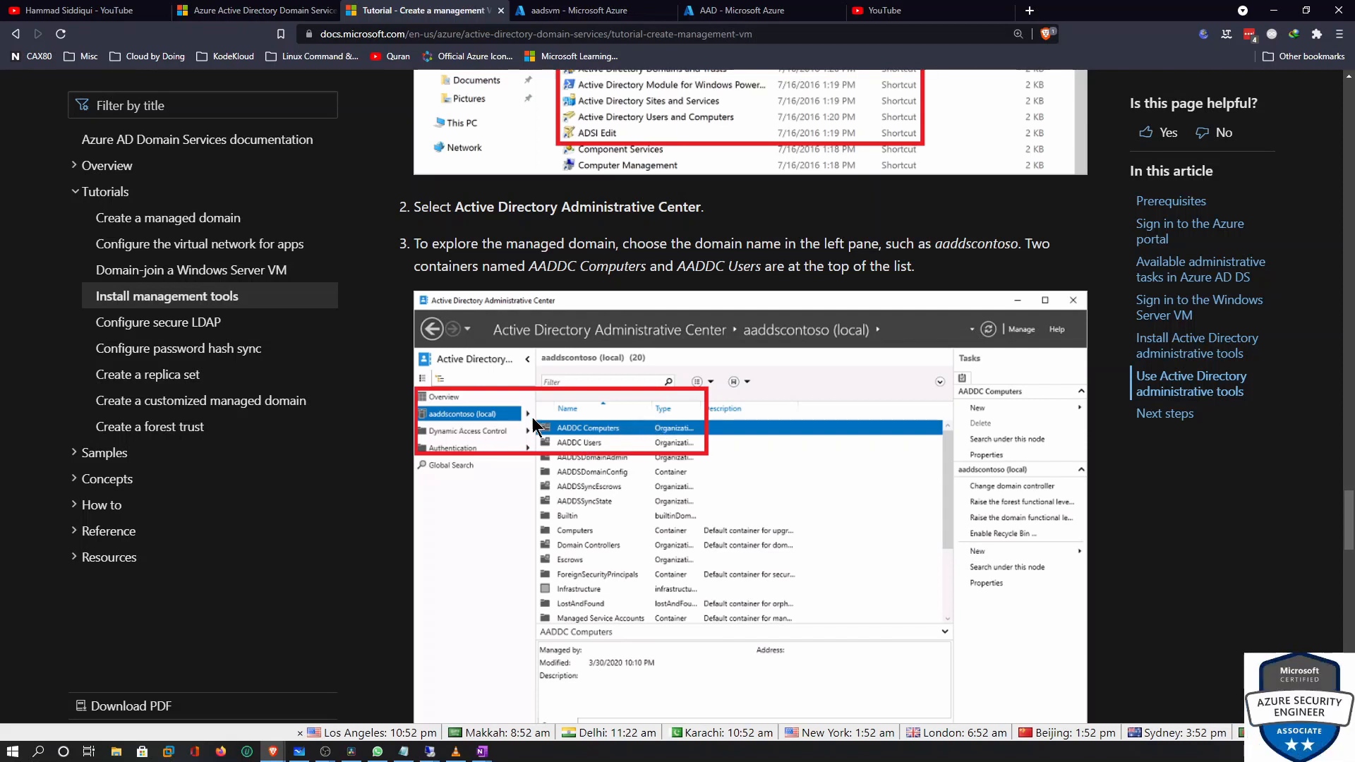
{"action": "scroll", "coordinate": [563, 424], "scroll_direction": "down", "scroll_amount": 12}
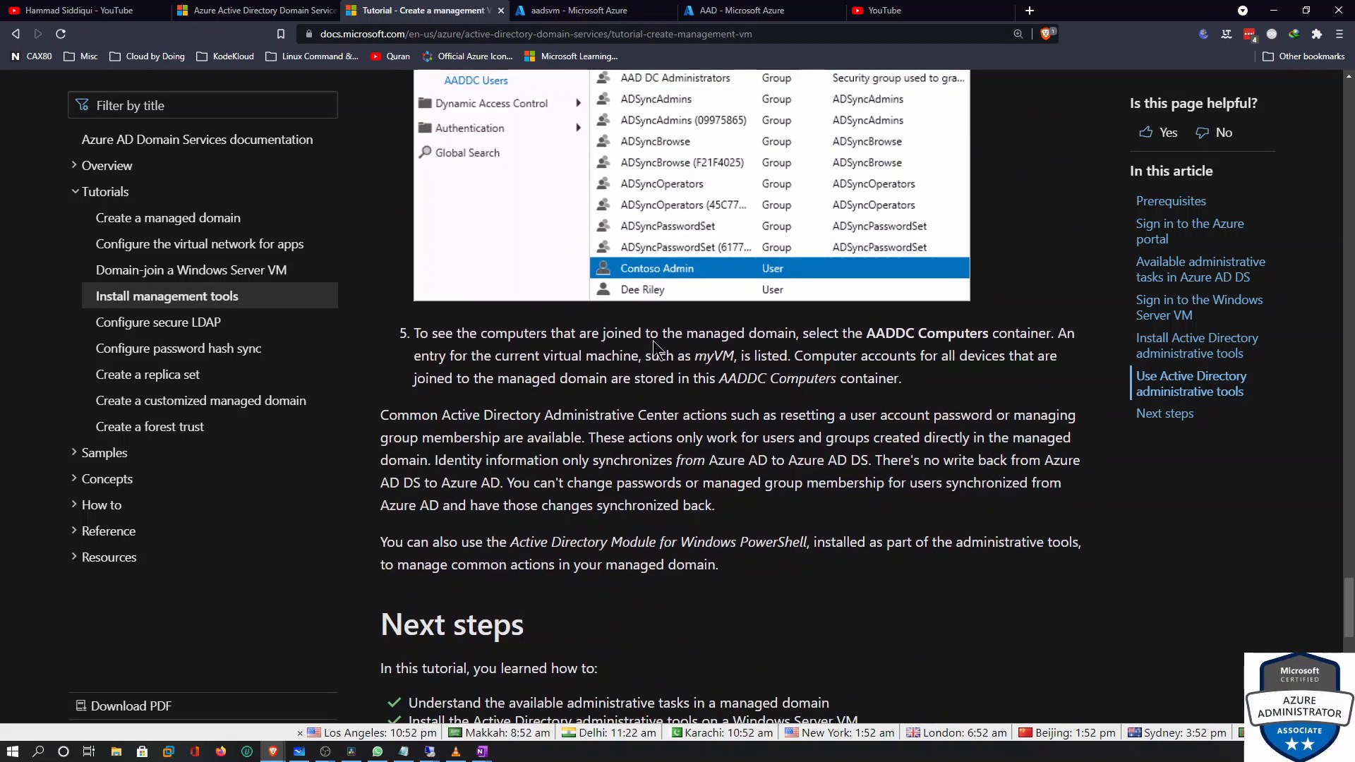
{"action": "scroll", "coordinate": [705, 274], "scroll_direction": "up", "scroll_amount": 4}
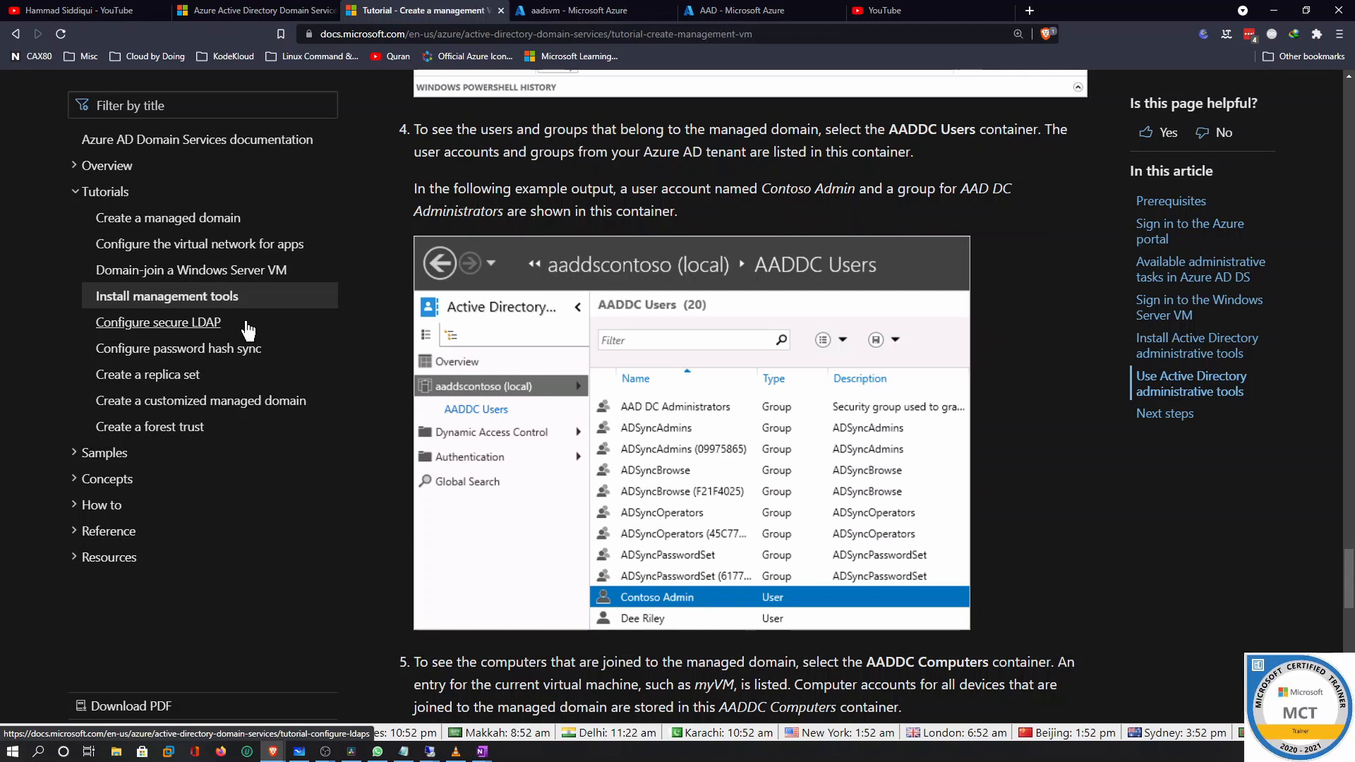
Review the Configure secure LDAP tutorial's certificate script, noting its $dnsName and $lifetime lines
{"action": "left_click", "coordinate": [185, 323]}
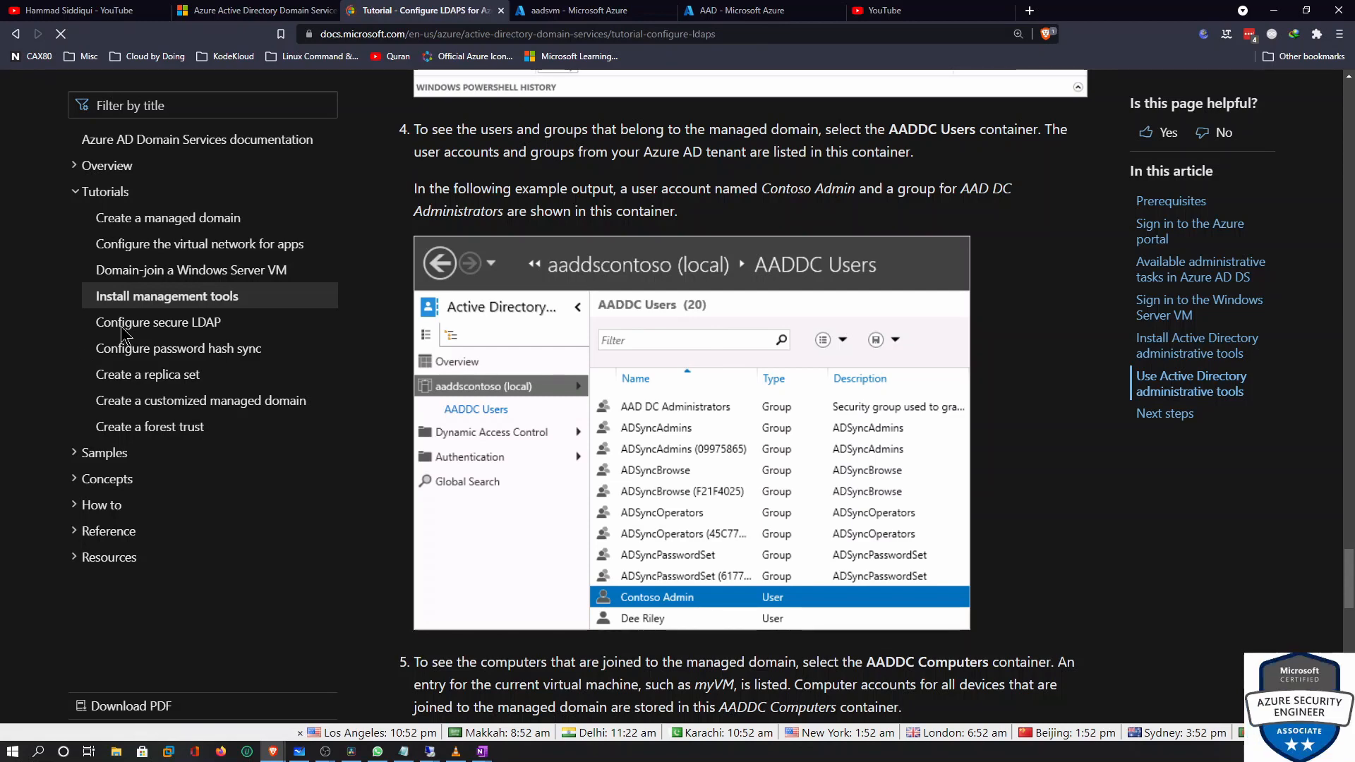
{"action": "scroll", "coordinate": [534, 341], "scroll_direction": "down", "scroll_amount": 20}
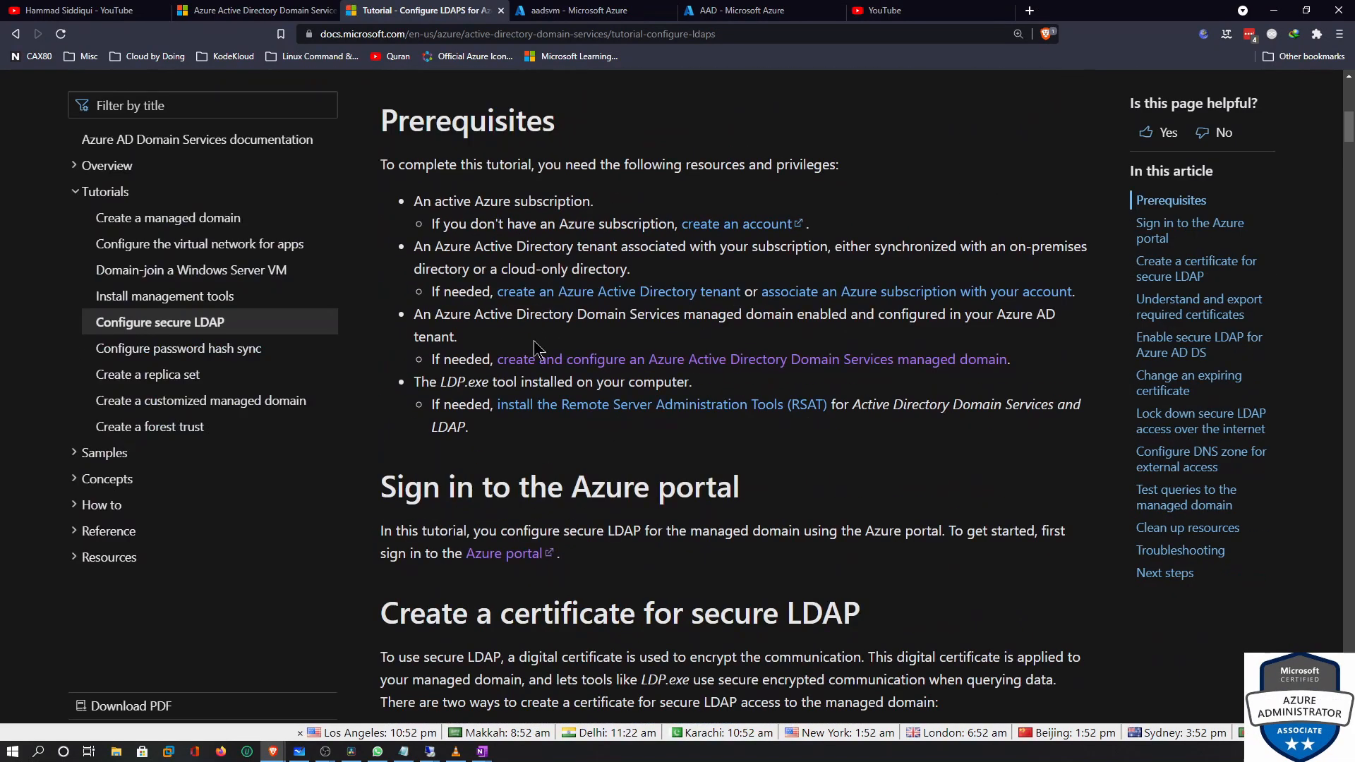
{"action": "scroll", "coordinate": [534, 341], "scroll_direction": "down", "scroll_amount": 12}
{"action": "scroll", "coordinate": [430, 225], "scroll_direction": "up", "scroll_amount": 3}
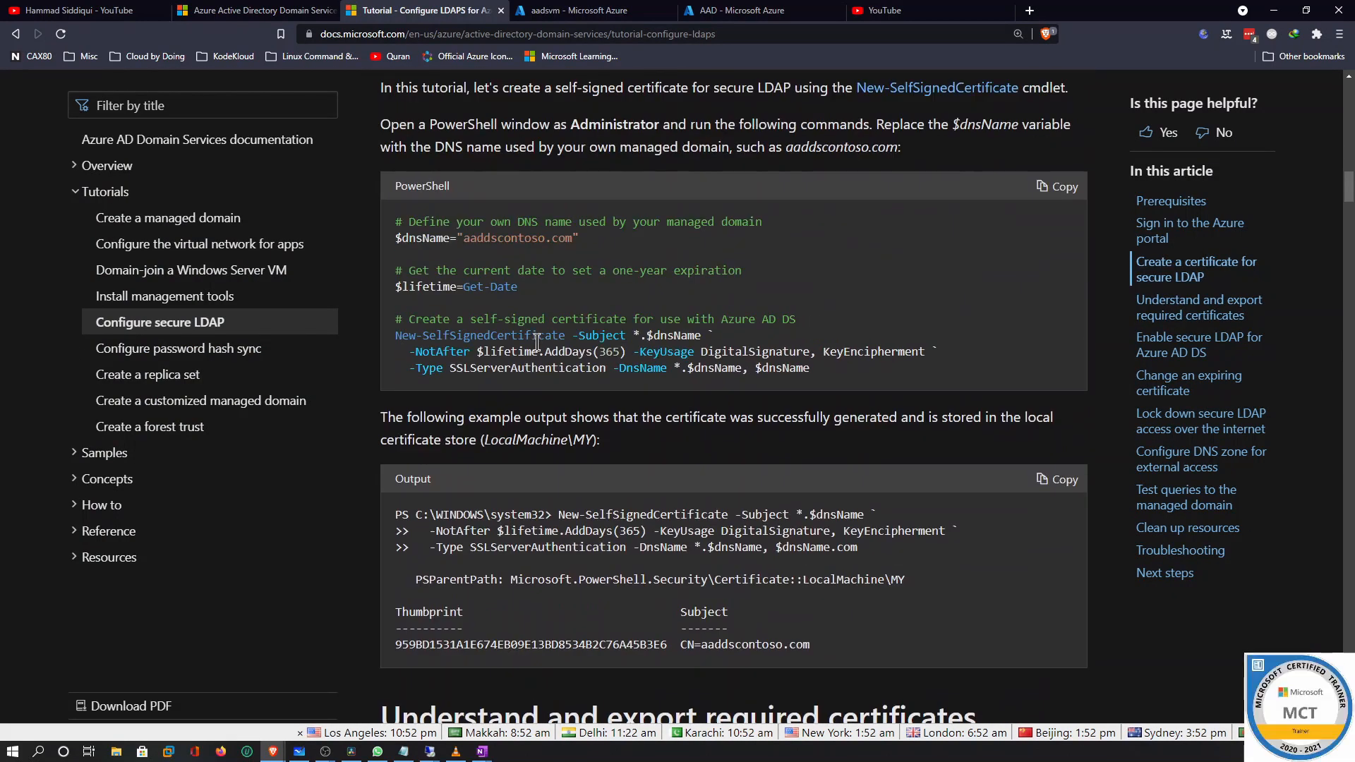
{"action": "left_click_drag", "start_coordinate": [397, 242], "coordinate": [580, 240]}
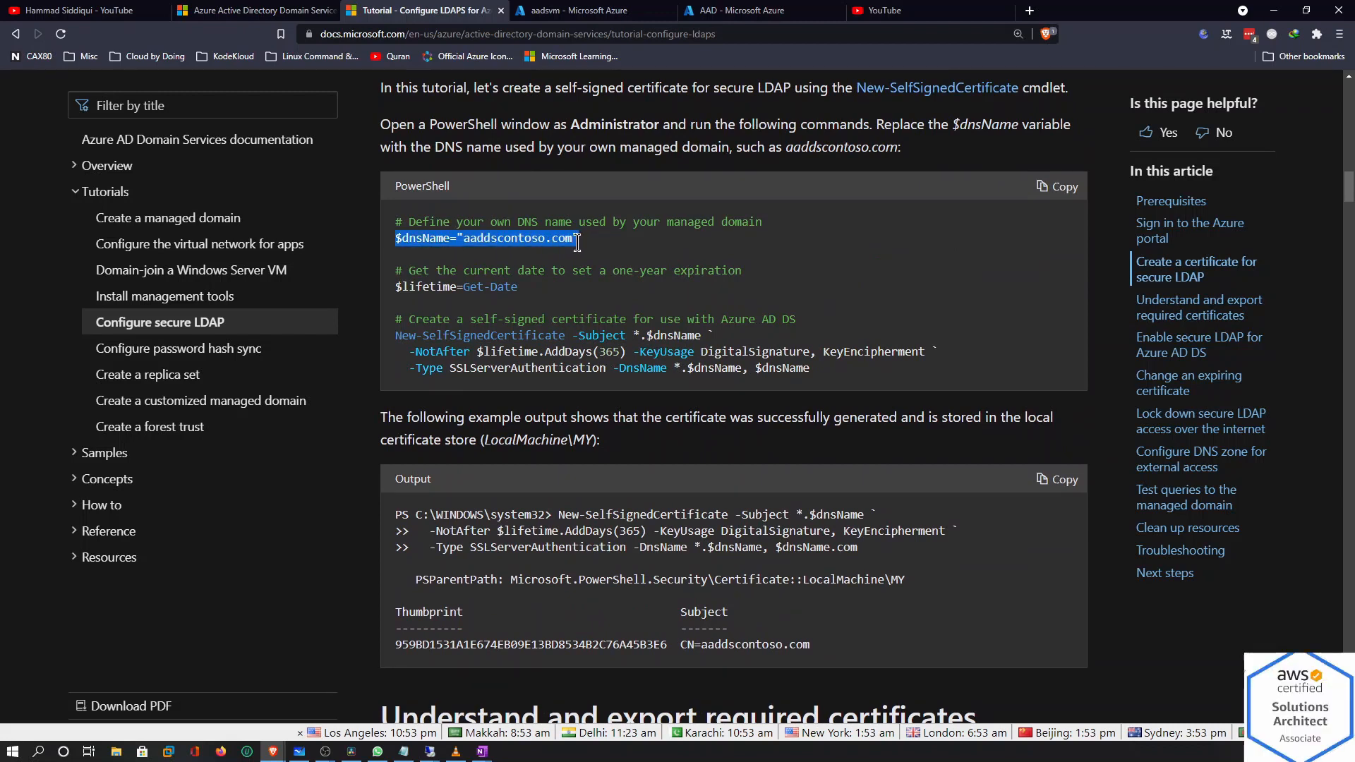
{"action": "left_click_drag", "start_coordinate": [395, 286], "coordinate": [524, 293]}
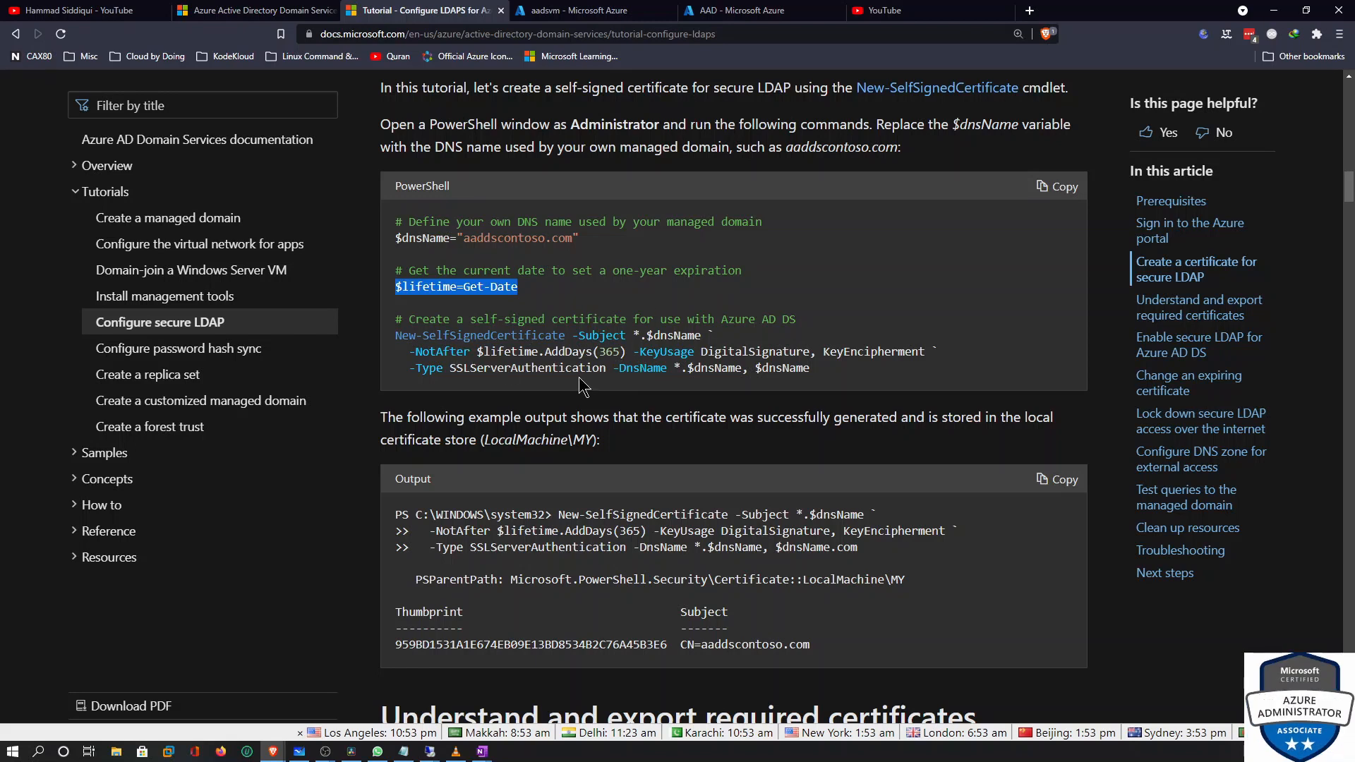
Look over the password hash sync tutorial and the portal tabs, then return to the RDP session
{"action": "left_click", "coordinate": [237, 351]}
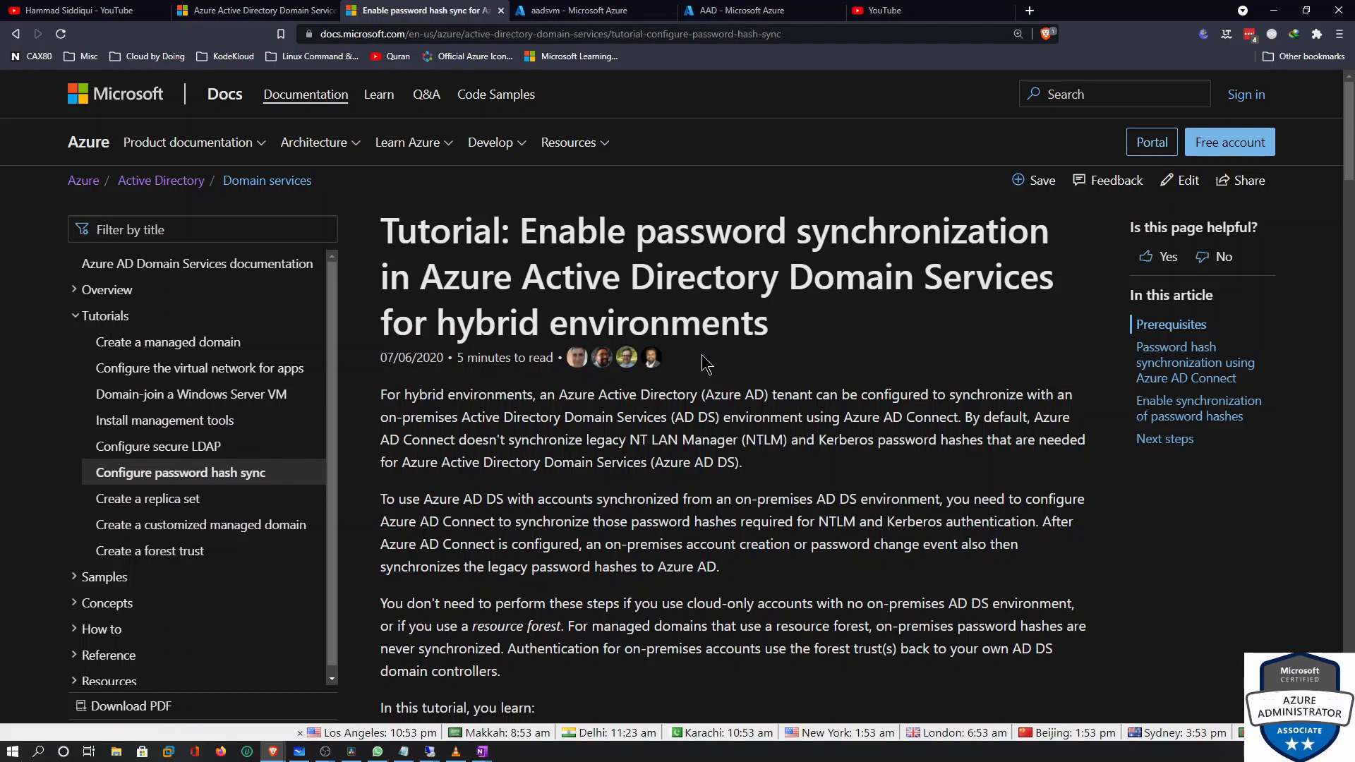
{"action": "scroll", "coordinate": [705, 363], "scroll_direction": "down", "scroll_amount": 10}
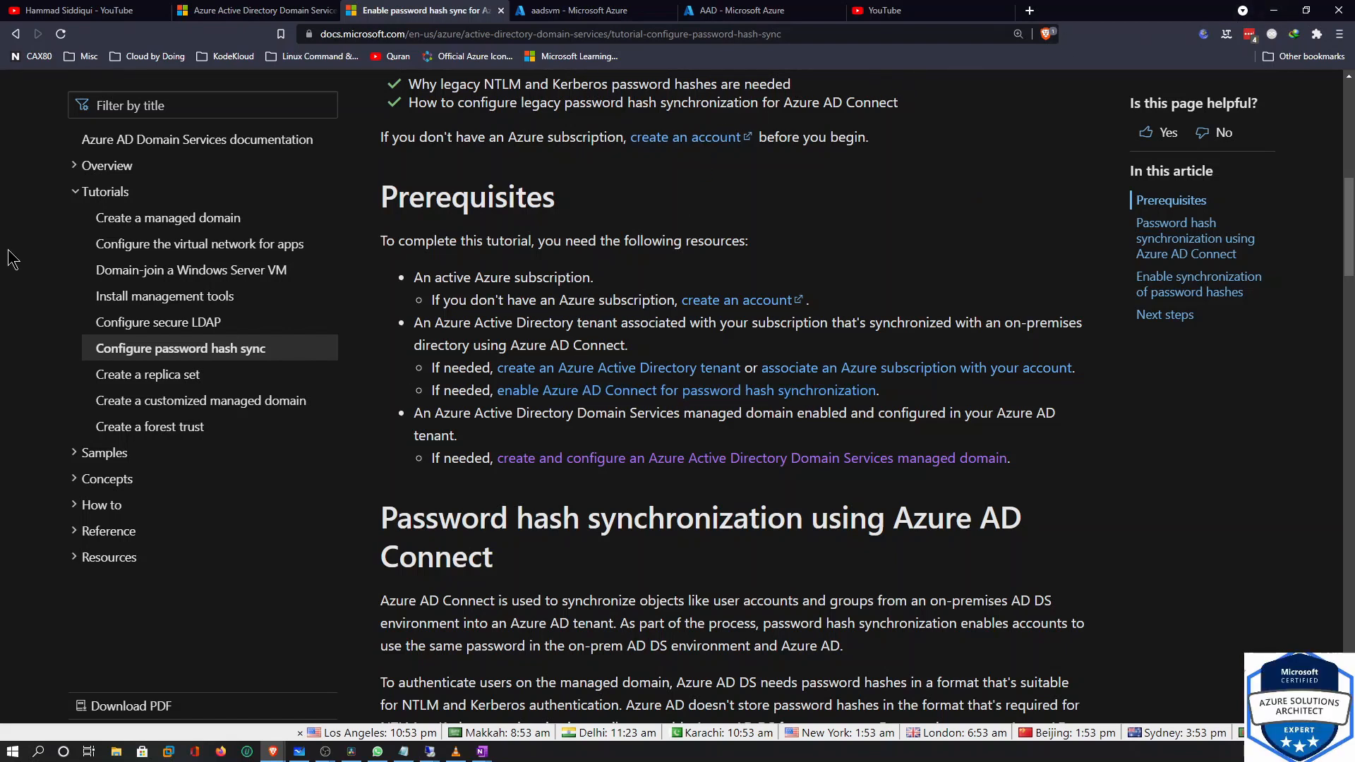
{"action": "left_click", "coordinate": [554, 11]}
{"action": "left_click", "coordinate": [743, 11]}
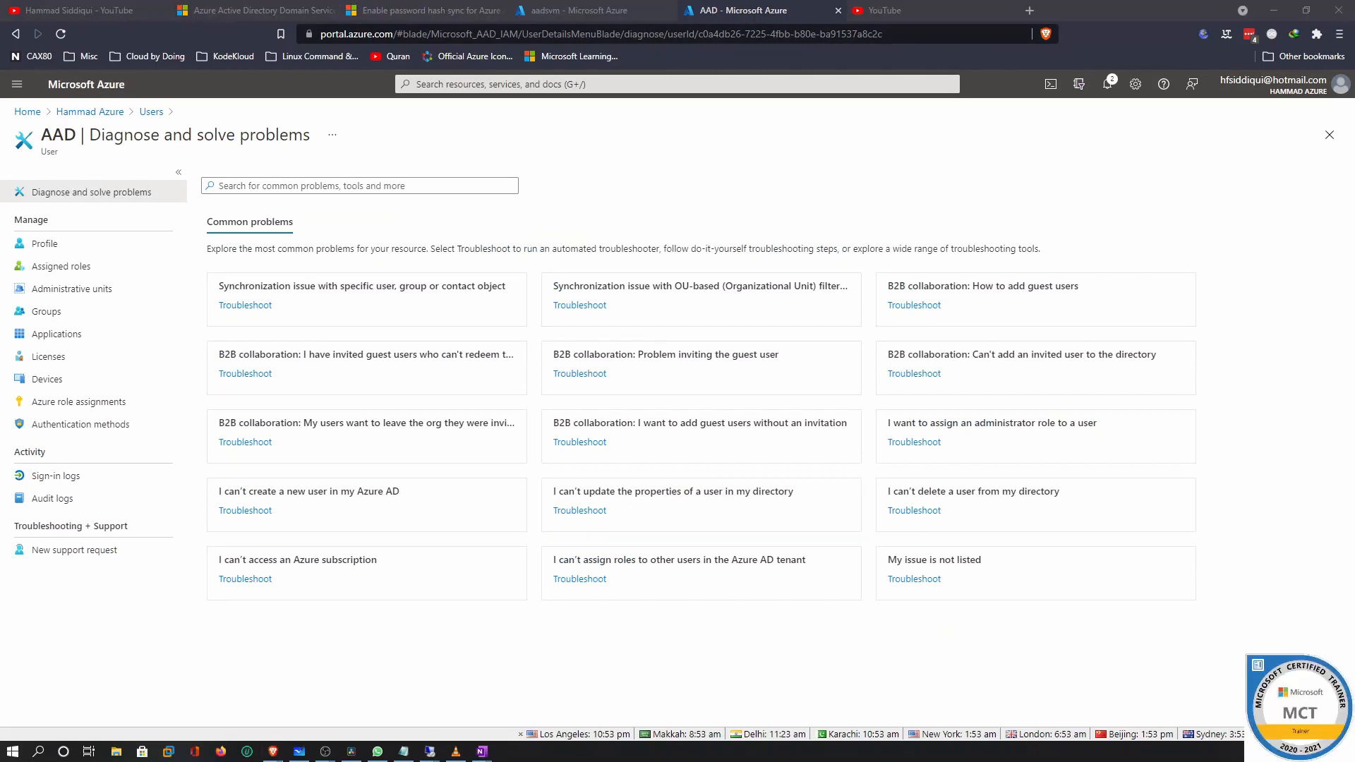
{"action": "key", "text": "alt+Tab"}
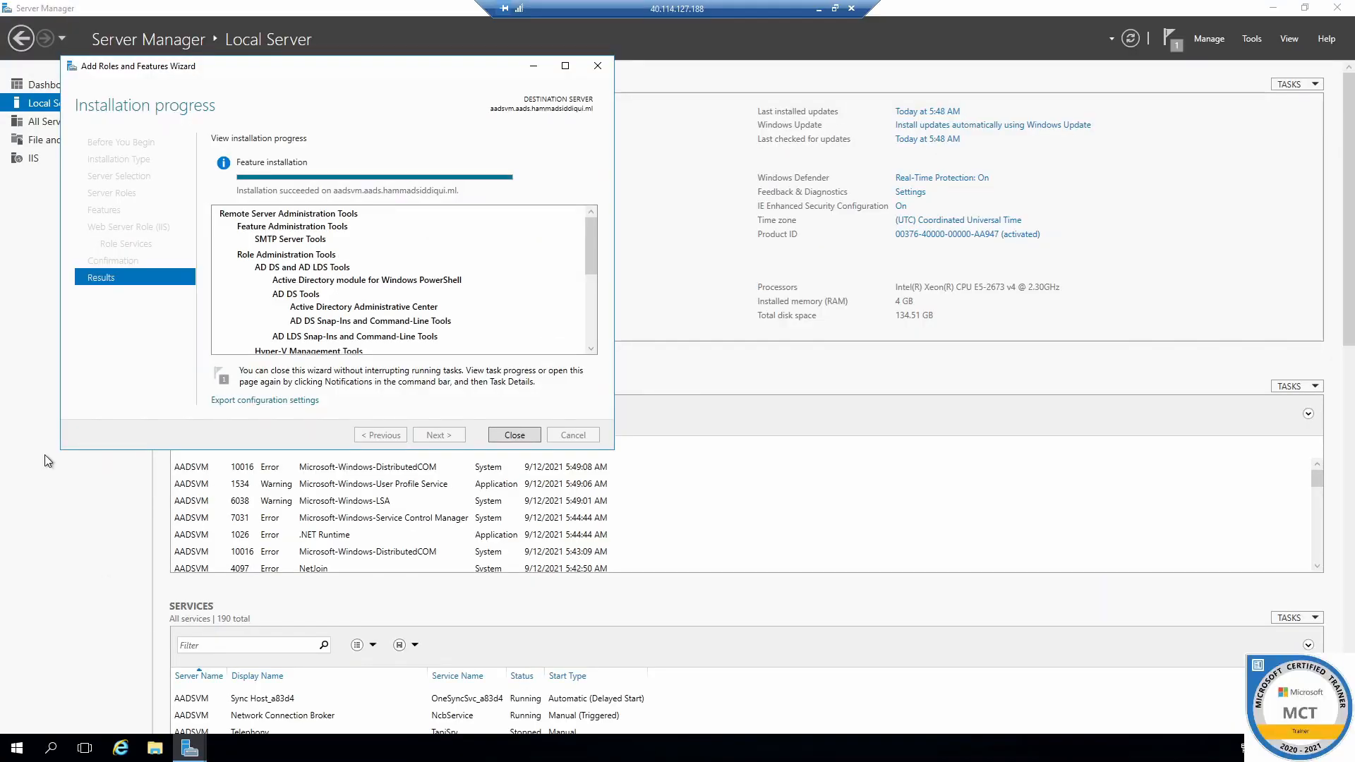
Close the finished wizard, minimize Server Manager, and launch Active Directory Administrative Center from Windows Administrative Tools
{"action": "left_click", "coordinate": [515, 435]}
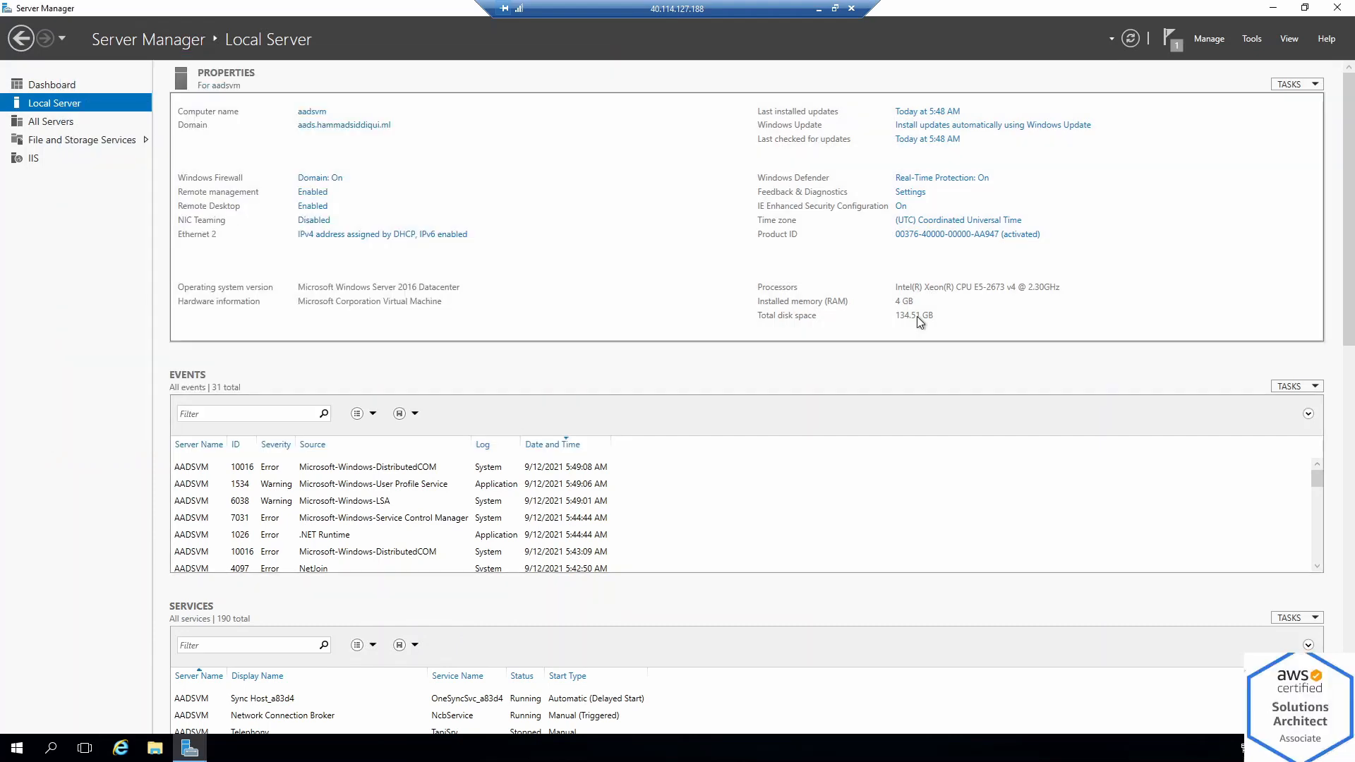
{"action": "left_click", "coordinate": [1278, 11]}
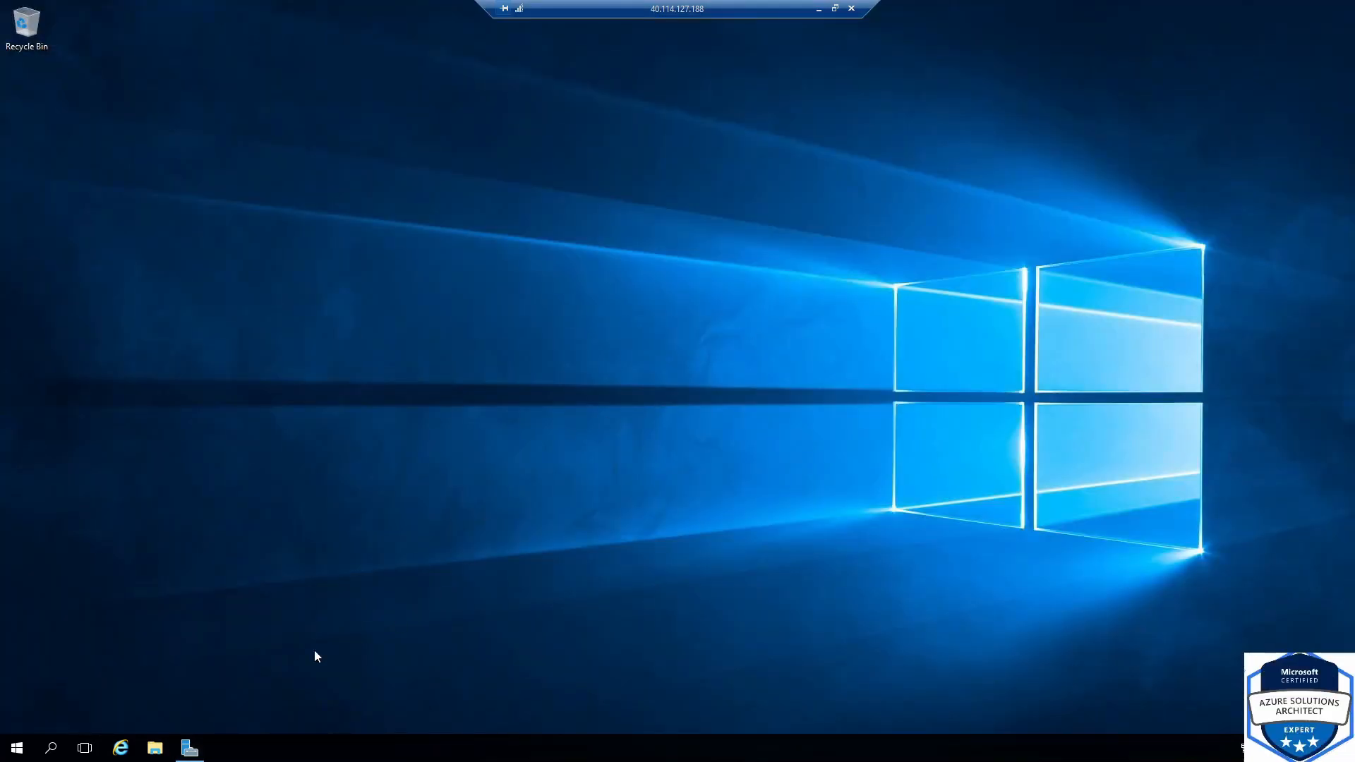
{"action": "left_click", "coordinate": [19, 750]}
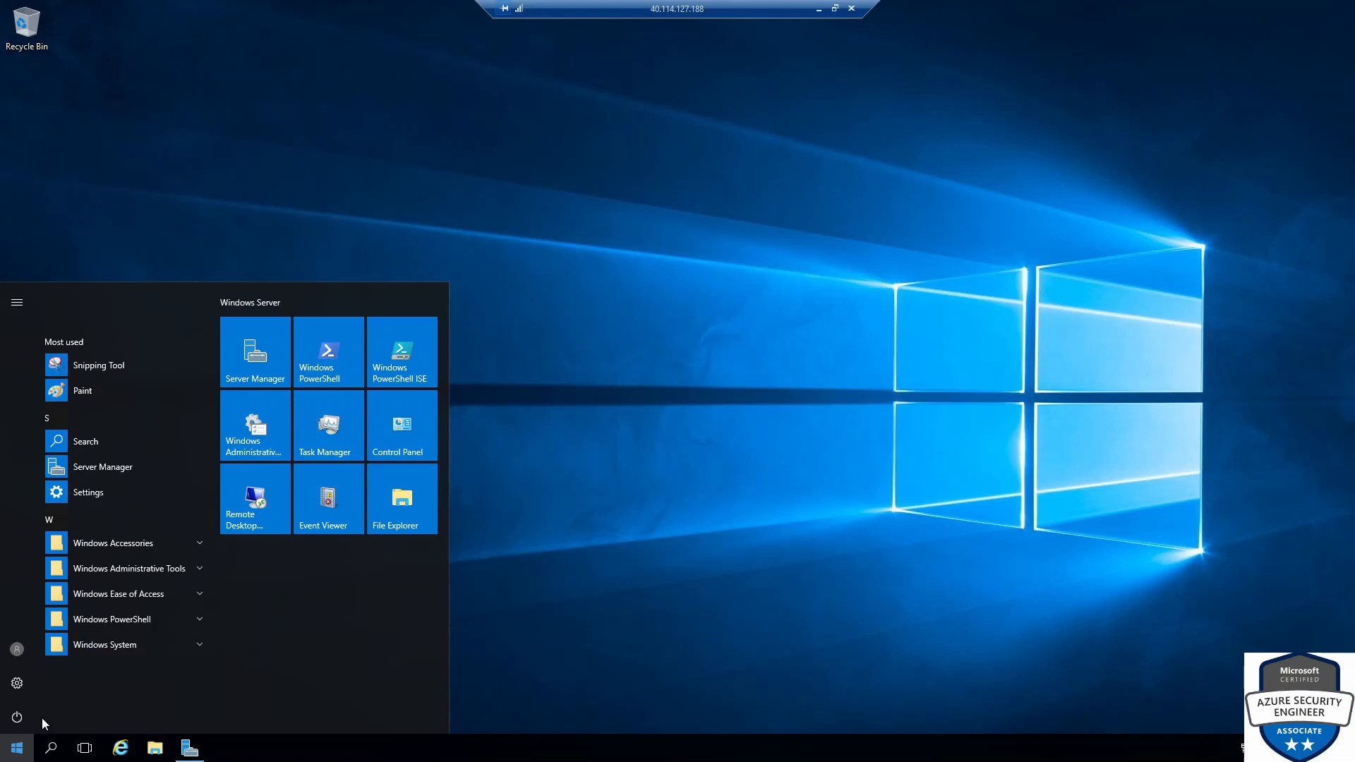
{"action": "left_click", "coordinate": [189, 570]}
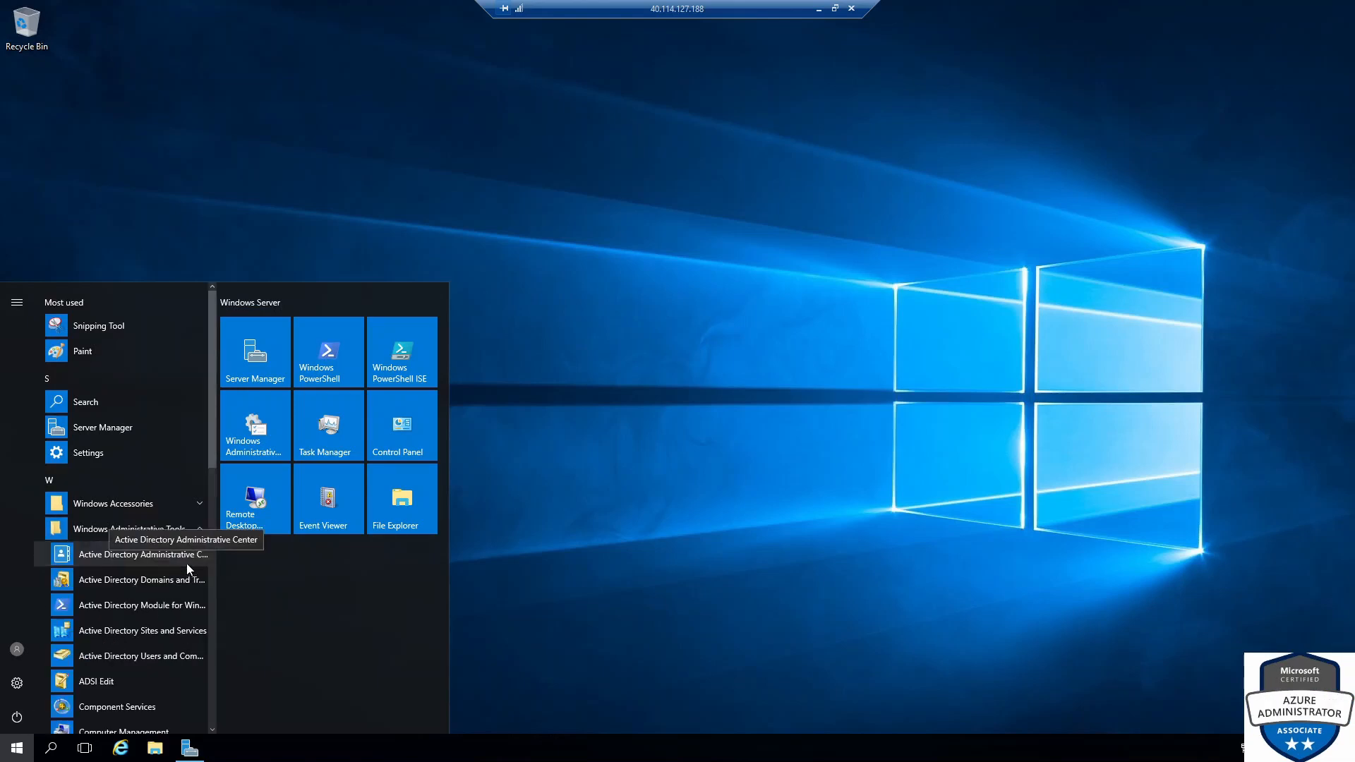
{"action": "left_click", "coordinate": [143, 553]}
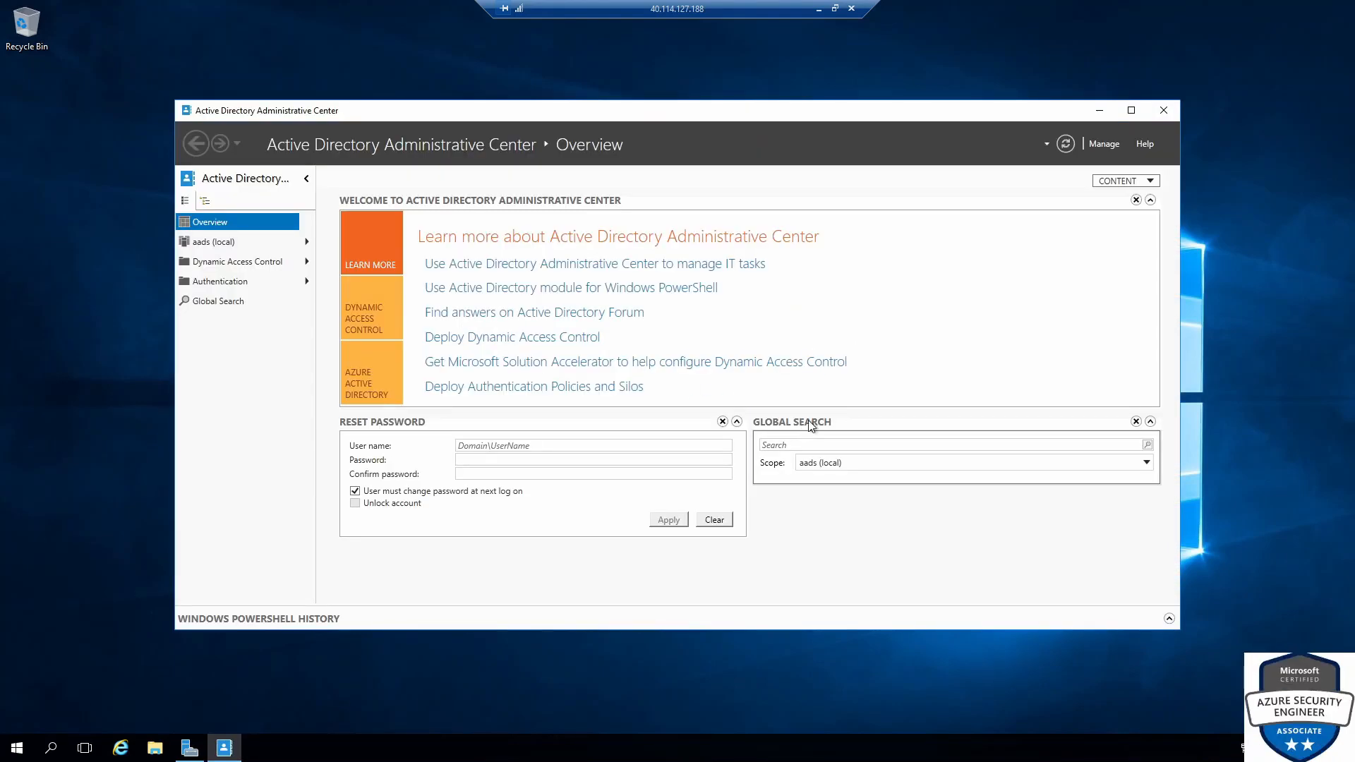
Maximize the console, browse the aads (local) Users container, then return to Overview
{"action": "left_click", "coordinate": [1131, 110]}
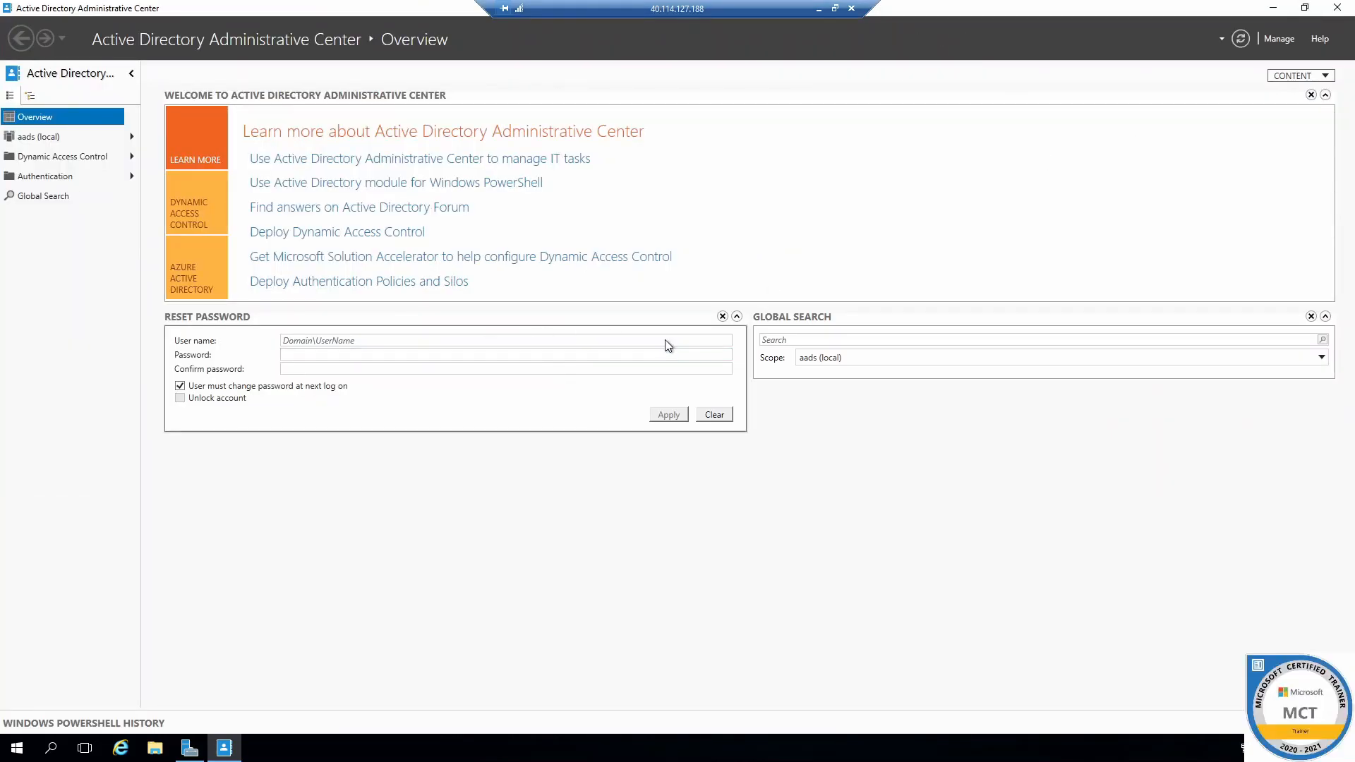
{"action": "left_click", "coordinate": [70, 136]}
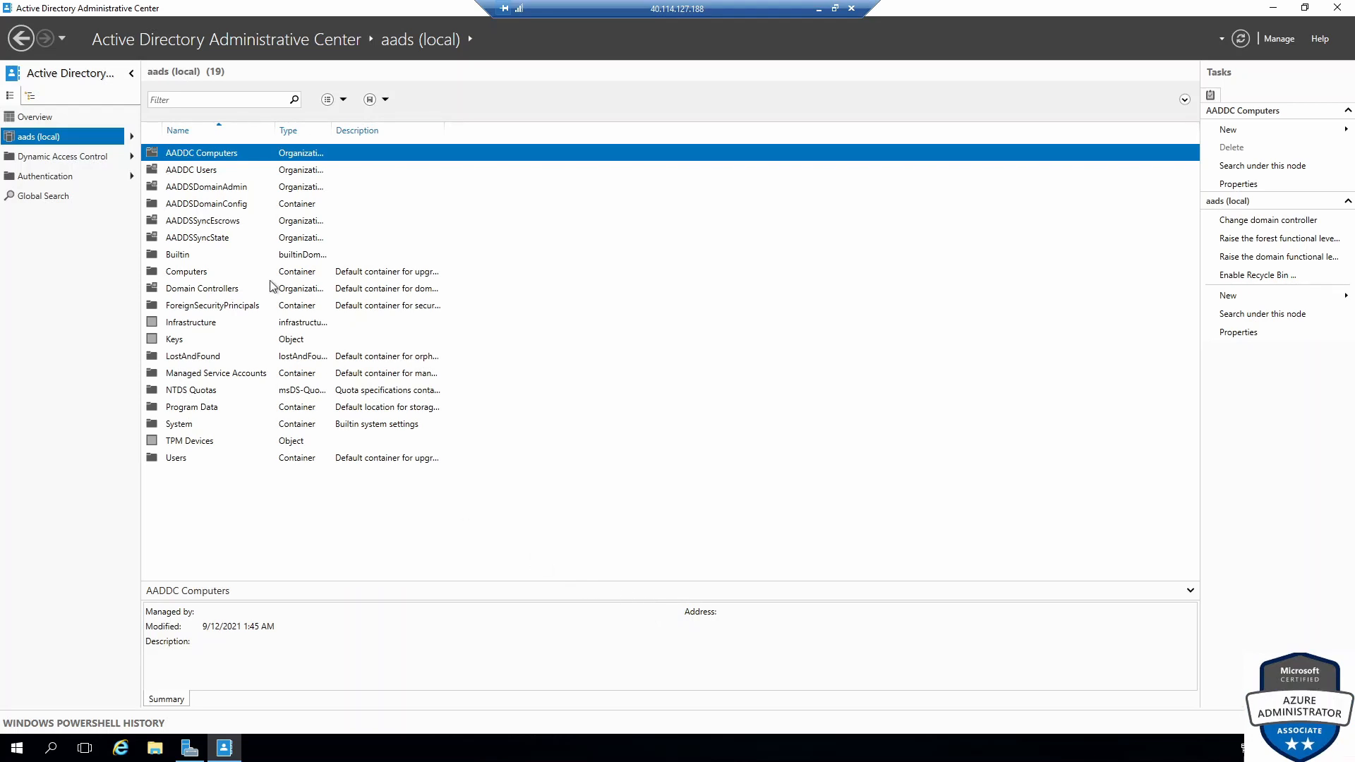
{"action": "left_click", "coordinate": [177, 462]}
{"action": "double_click", "coordinate": [178, 465]}
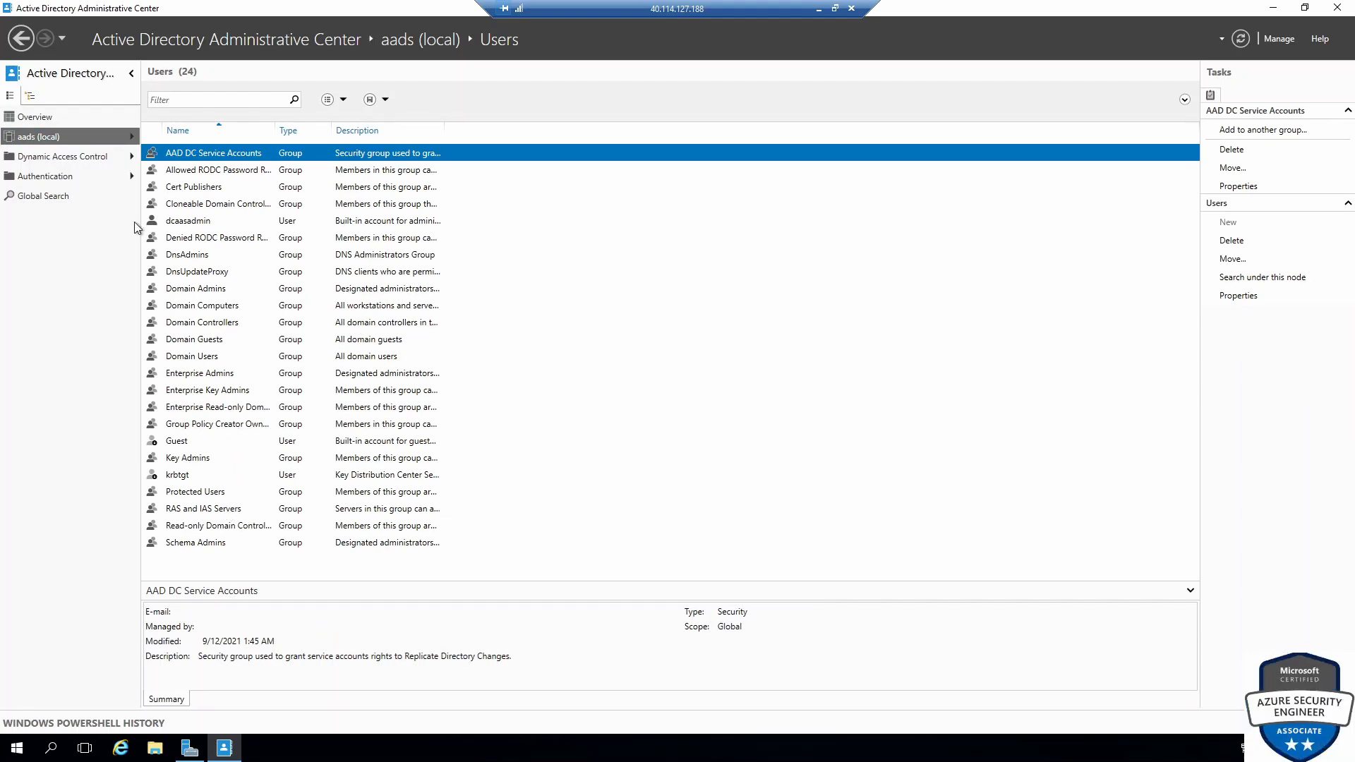
{"action": "left_click", "coordinate": [40, 118]}
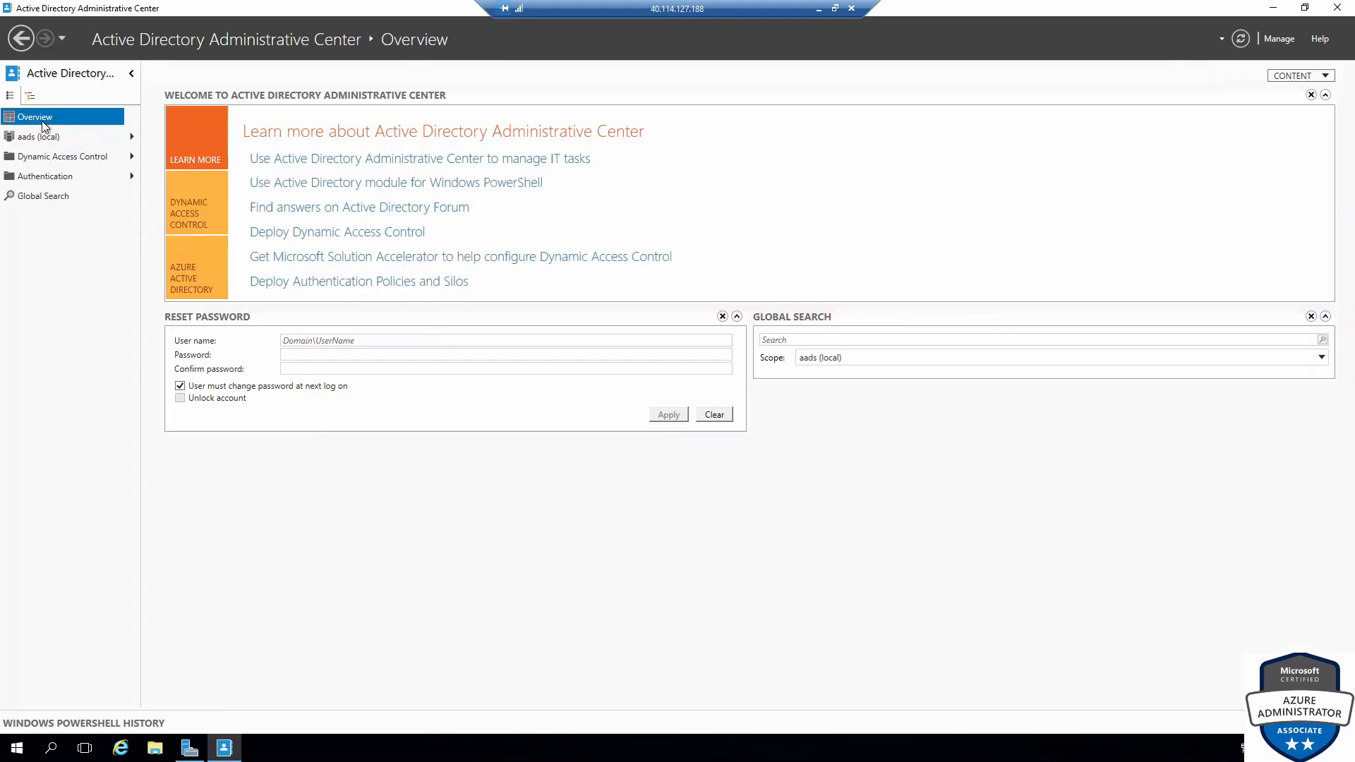
Run a Global Search for 'admin' and review the Test Admin and AAD user properties
{"action": "left_click", "coordinate": [835, 340]}
{"action": "type", "text": "a"}
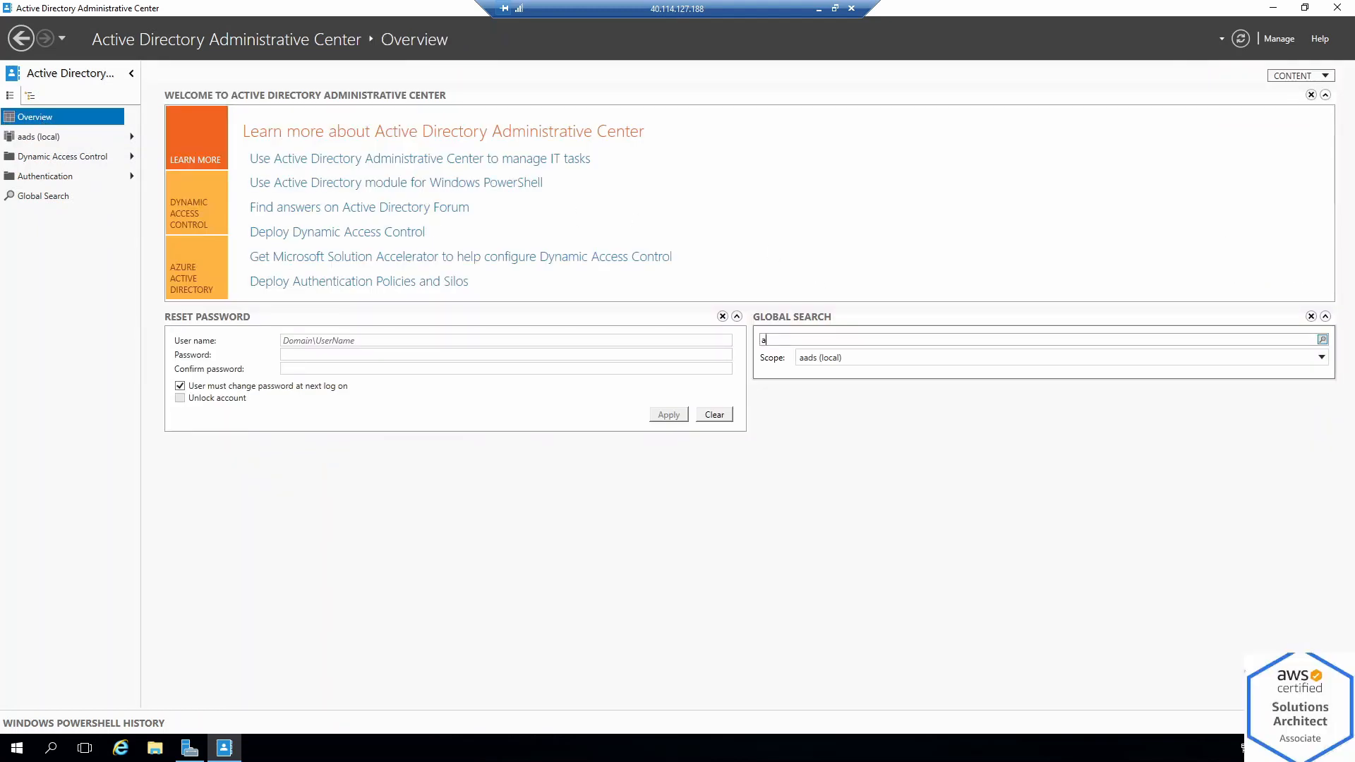
{"action": "type", "text": "dmin"}
{"action": "key", "text": "Return"}
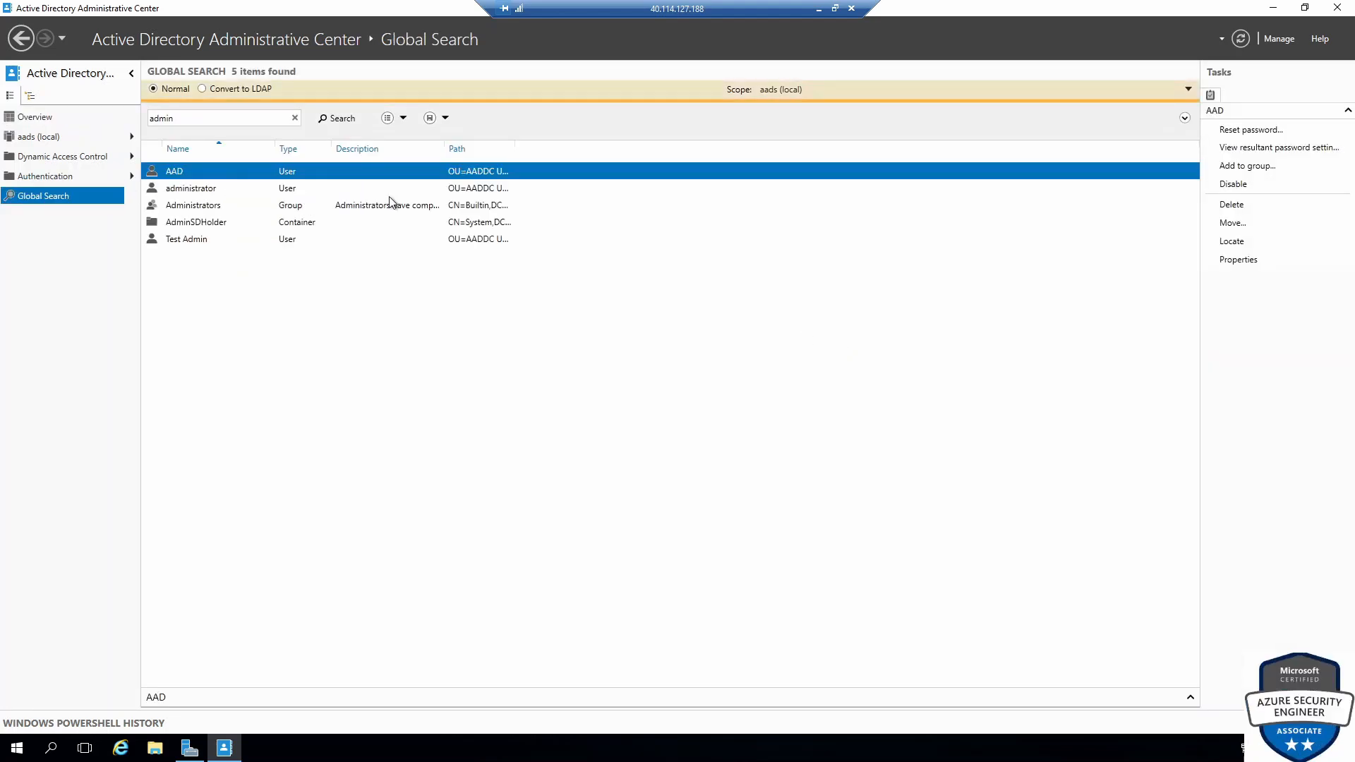
{"action": "left_click", "coordinate": [192, 241]}
{"action": "double_click", "coordinate": [191, 241]}
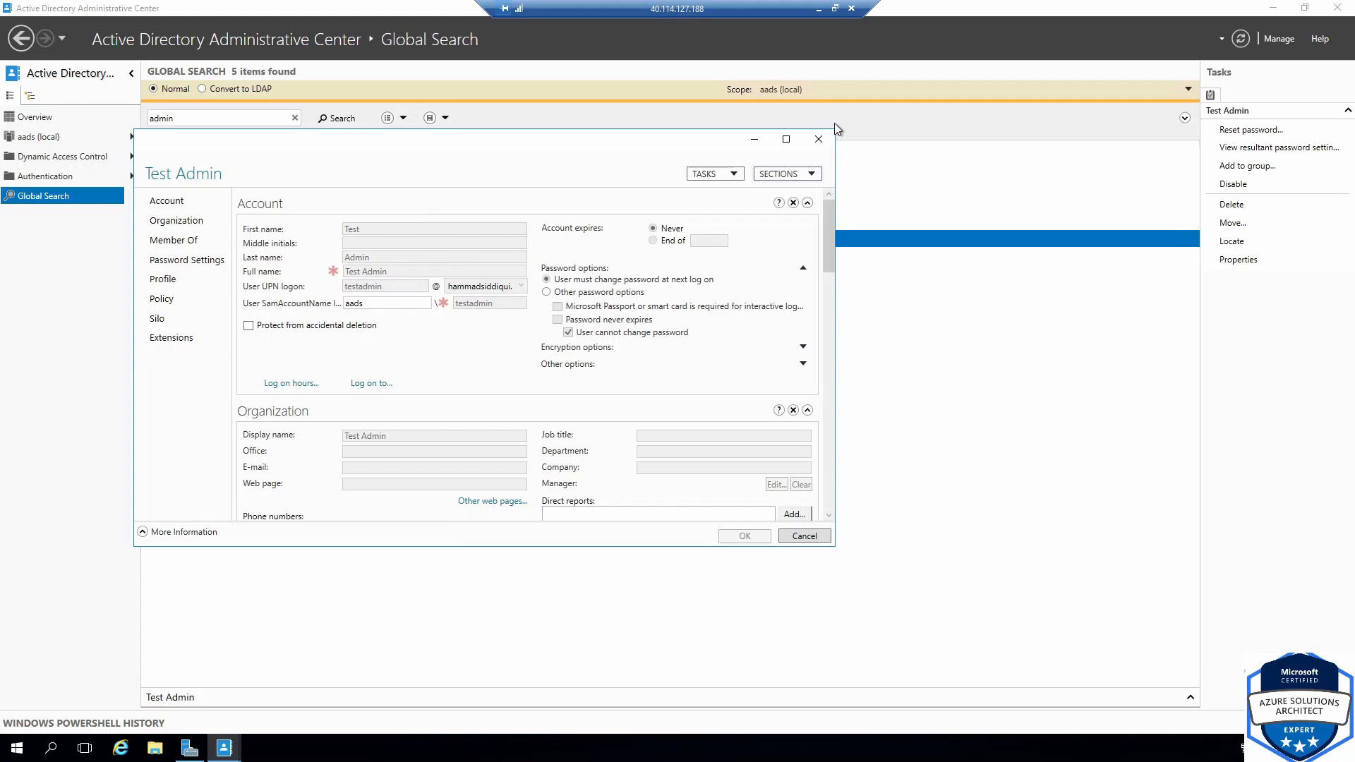
{"action": "left_click", "coordinate": [820, 138]}
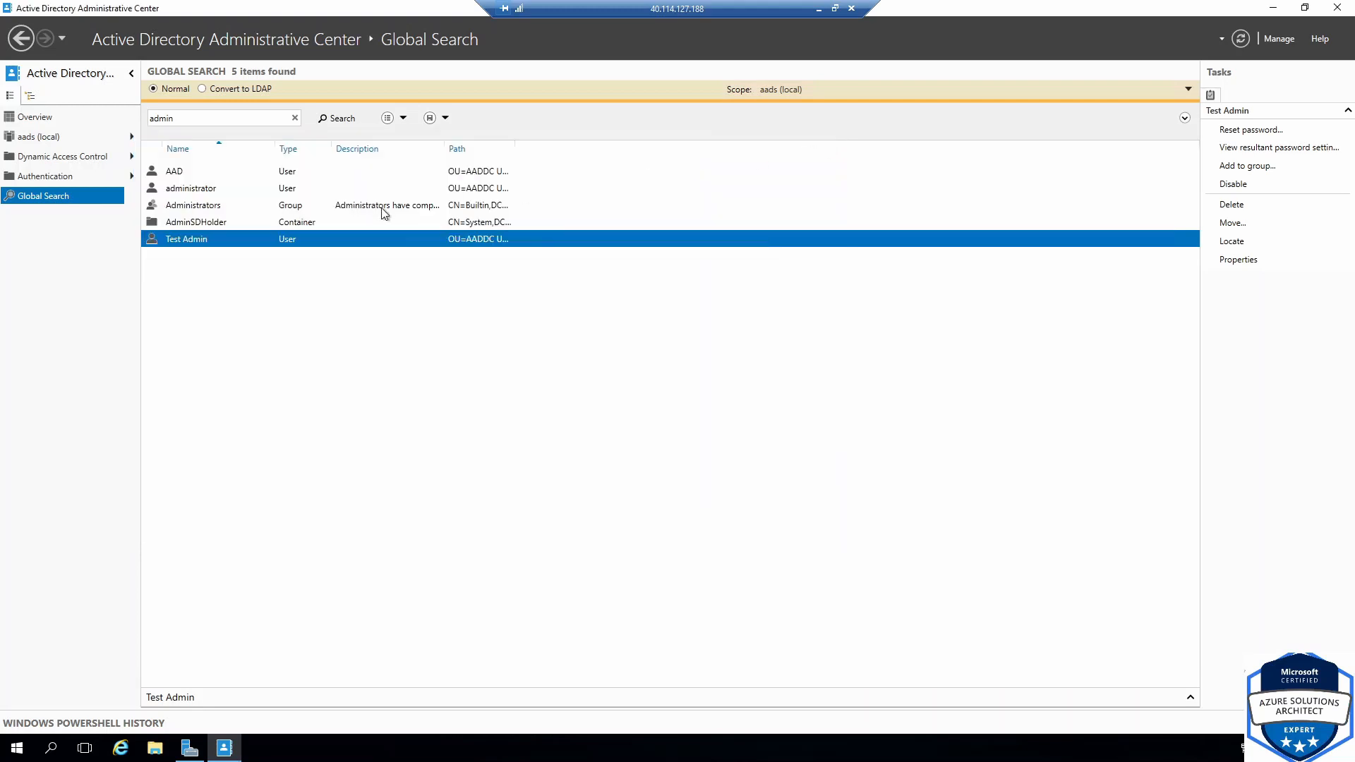
{"action": "double_click", "coordinate": [183, 173]}
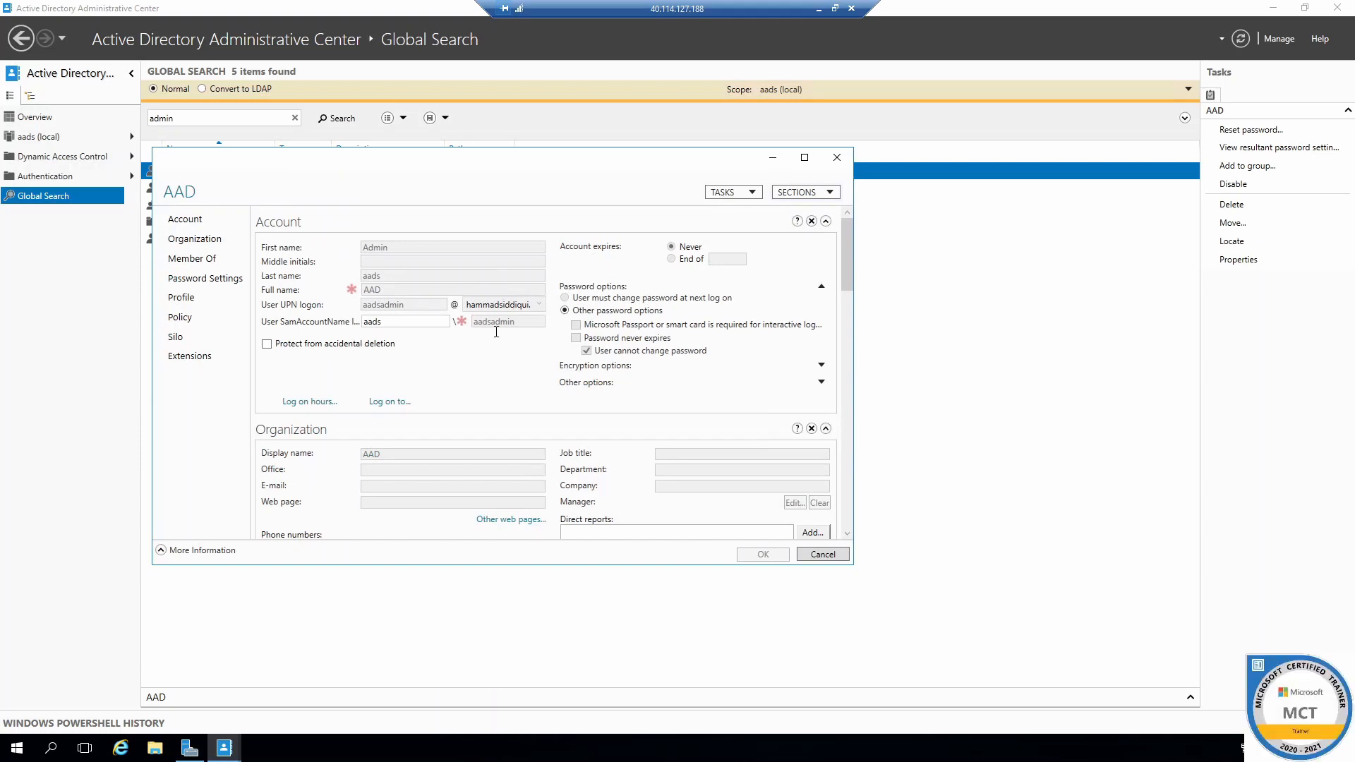
{"action": "left_click", "coordinate": [837, 158]}
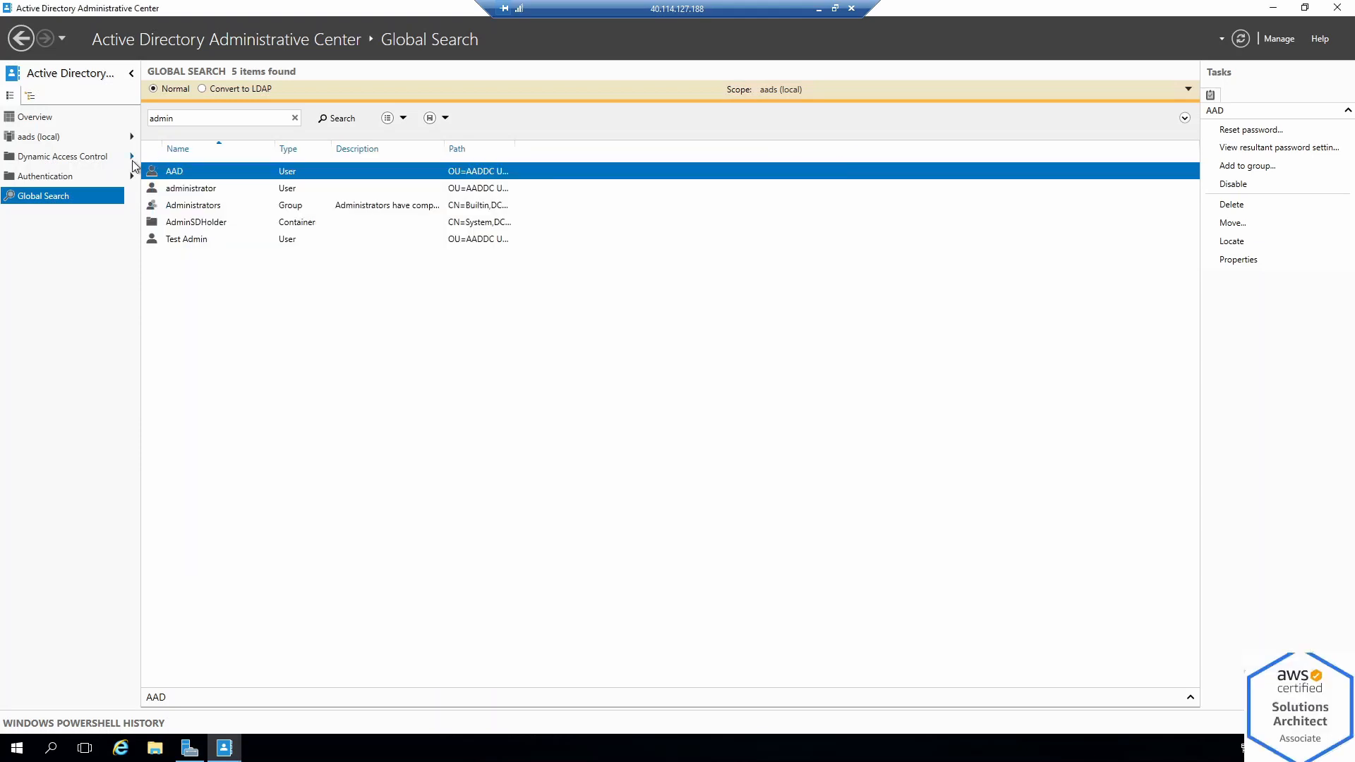
Search for 'fremont', open the Fremont California user's properties, then minimize the remote session
{"action": "double_click", "coordinate": [254, 124]}
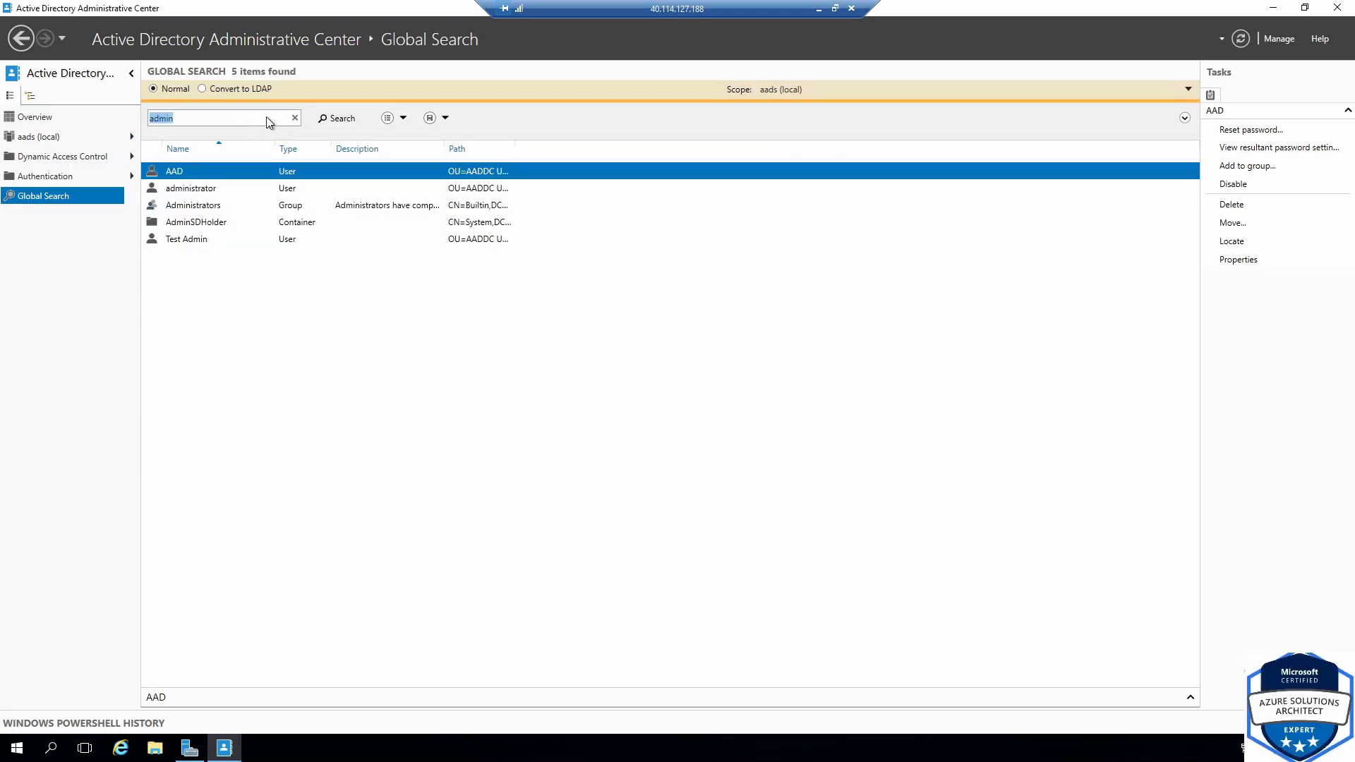
{"action": "left_click", "coordinate": [295, 118]}
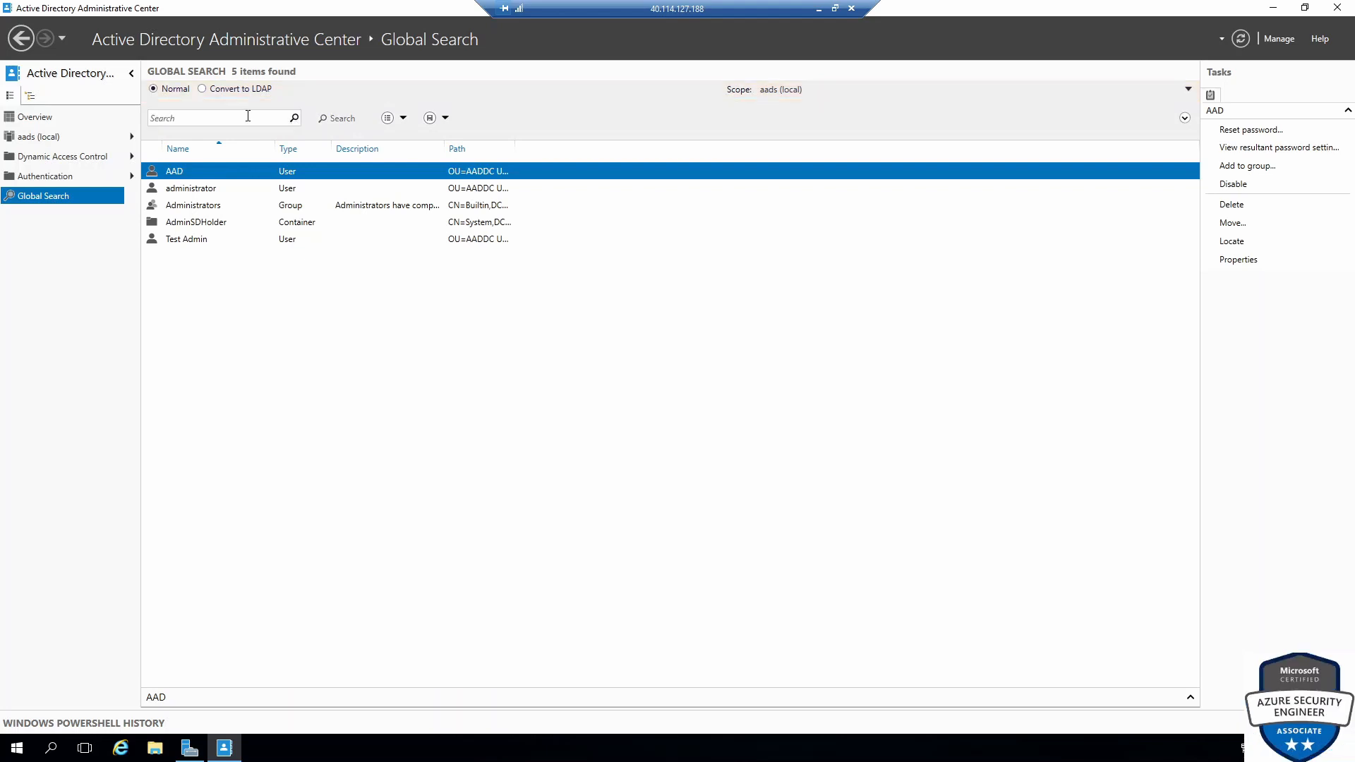
{"action": "type", "text": "t"}
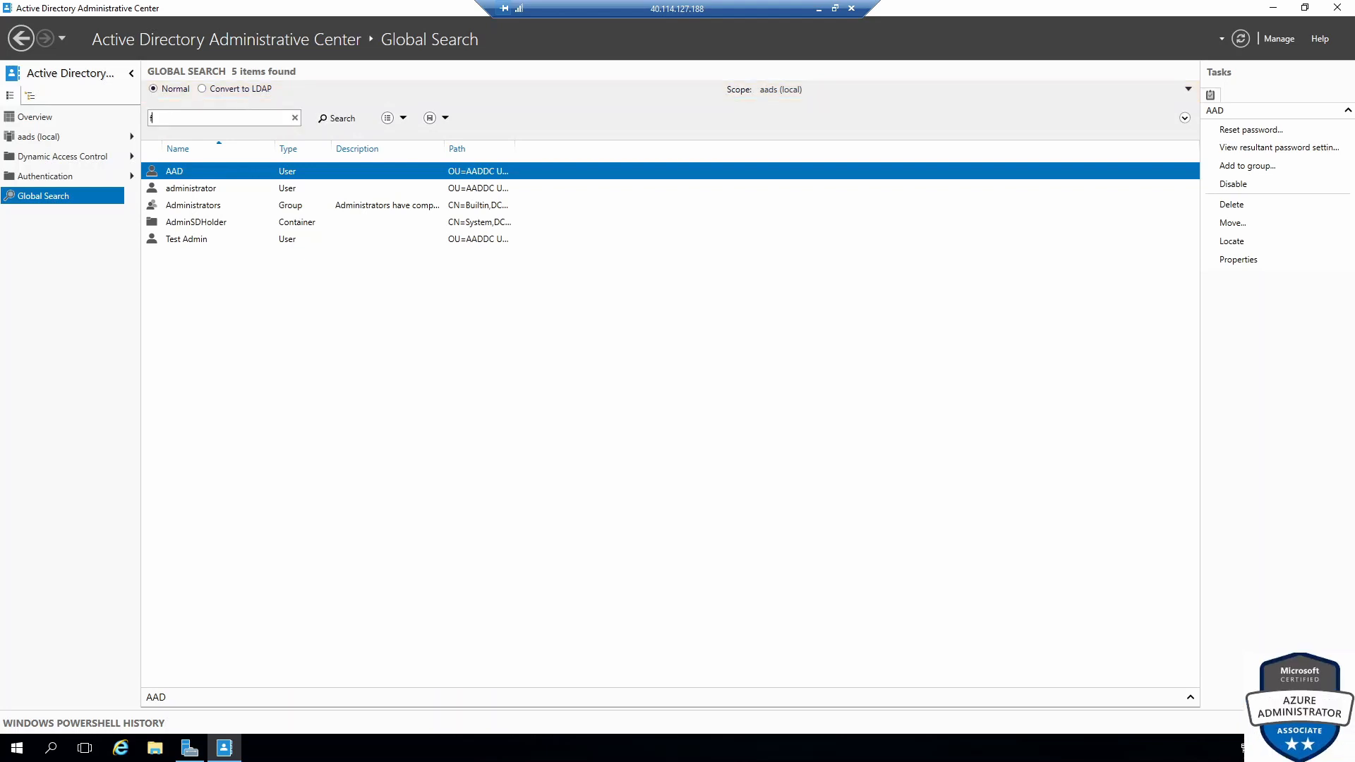
{"action": "key", "text": "Return"}
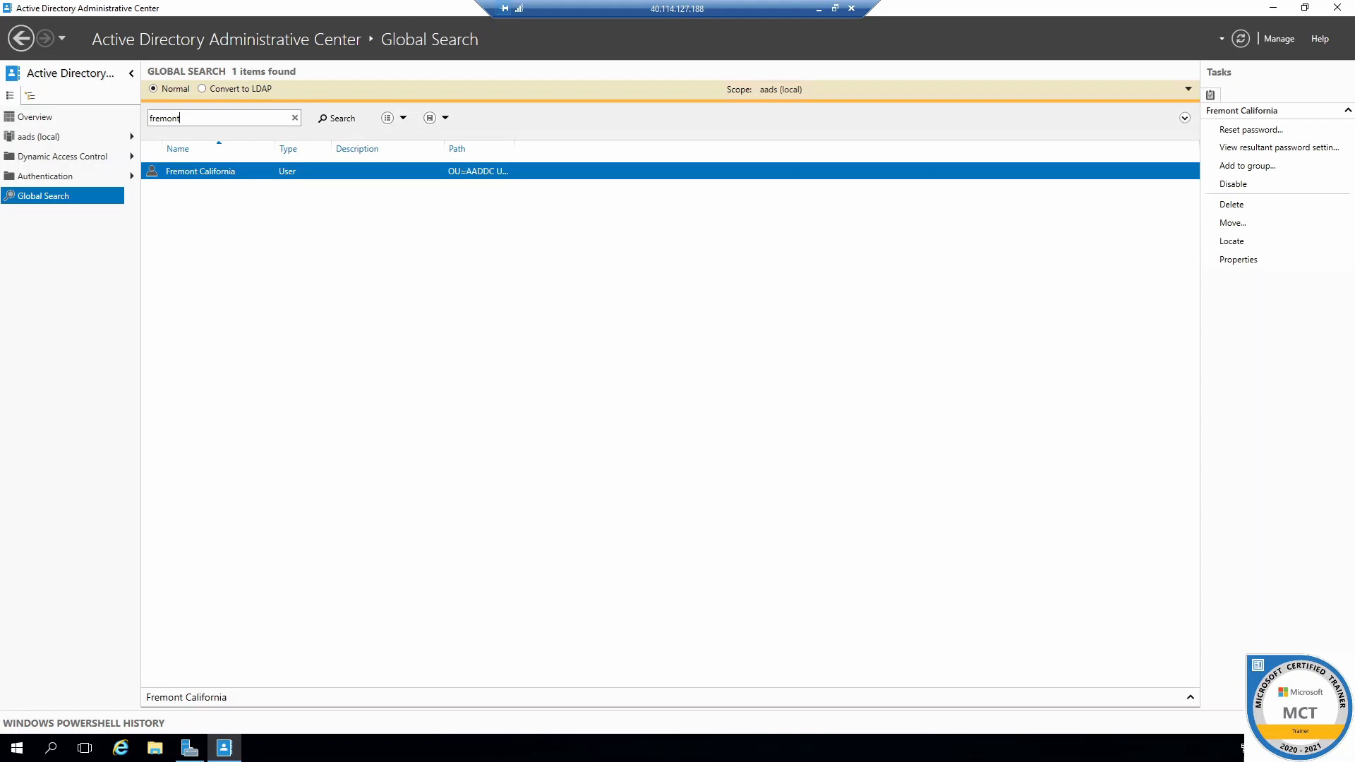
{"action": "left_click", "coordinate": [192, 175]}
{"action": "double_click", "coordinate": [192, 173]}
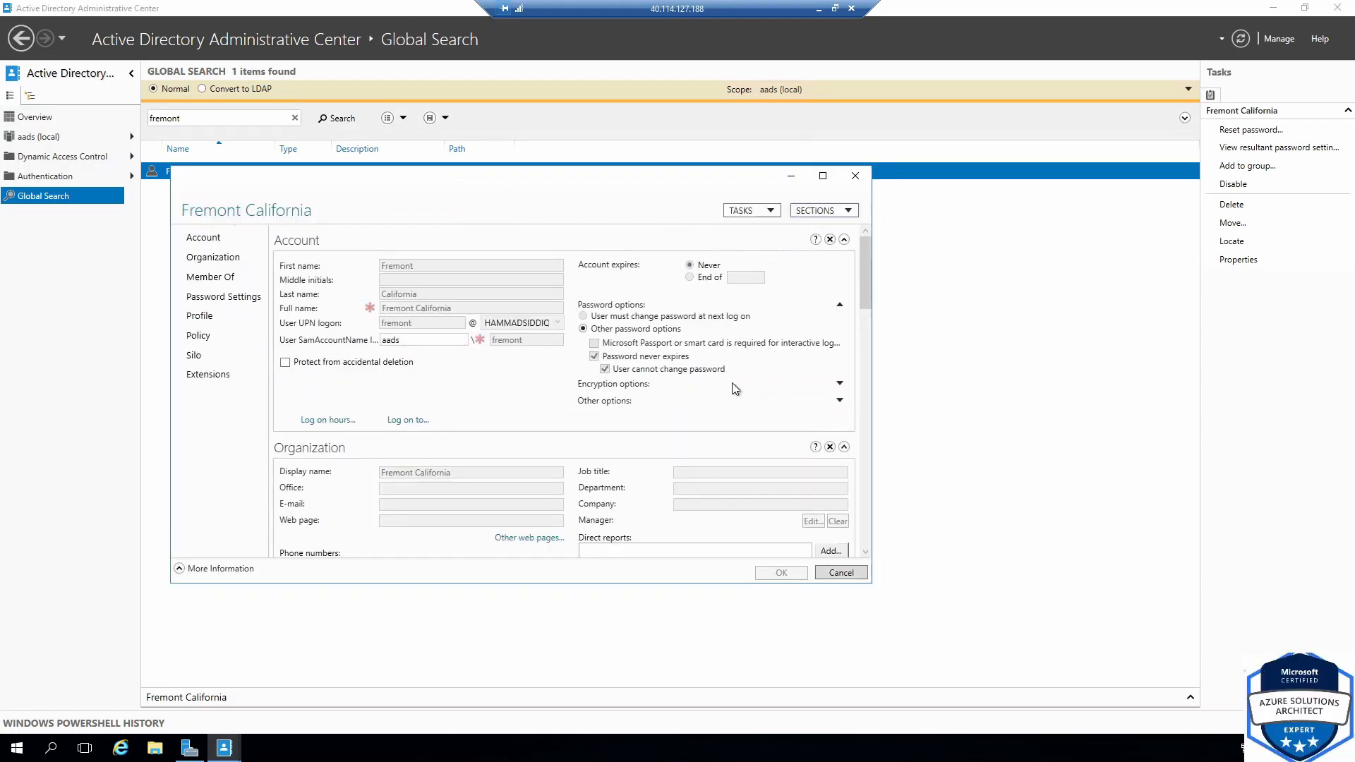
{"action": "left_click", "coordinate": [817, 8]}
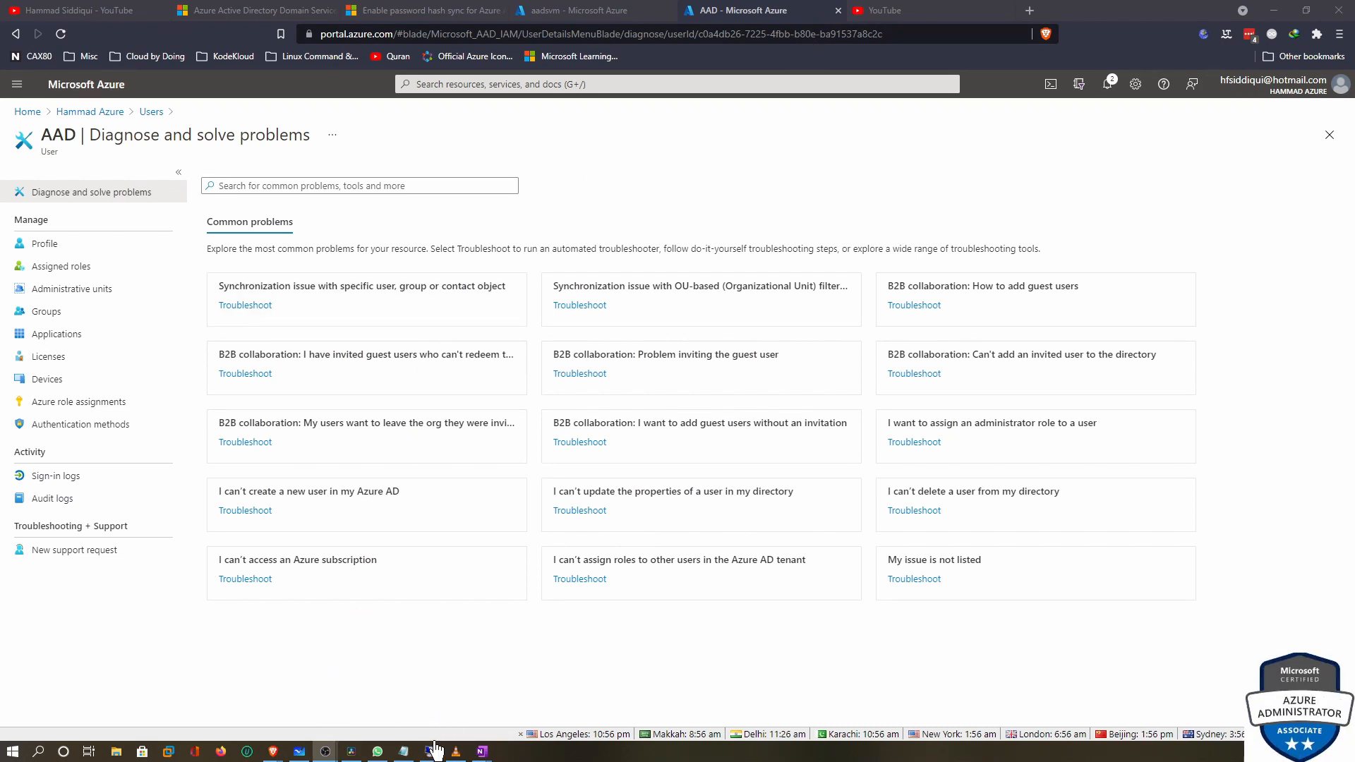
On the remote server, launch Active Directory Users and Computers from Server Manager's Tools menu
{"action": "mouse_move", "coordinate": [435, 754]}
{"action": "left_click", "coordinate": [401, 709]}
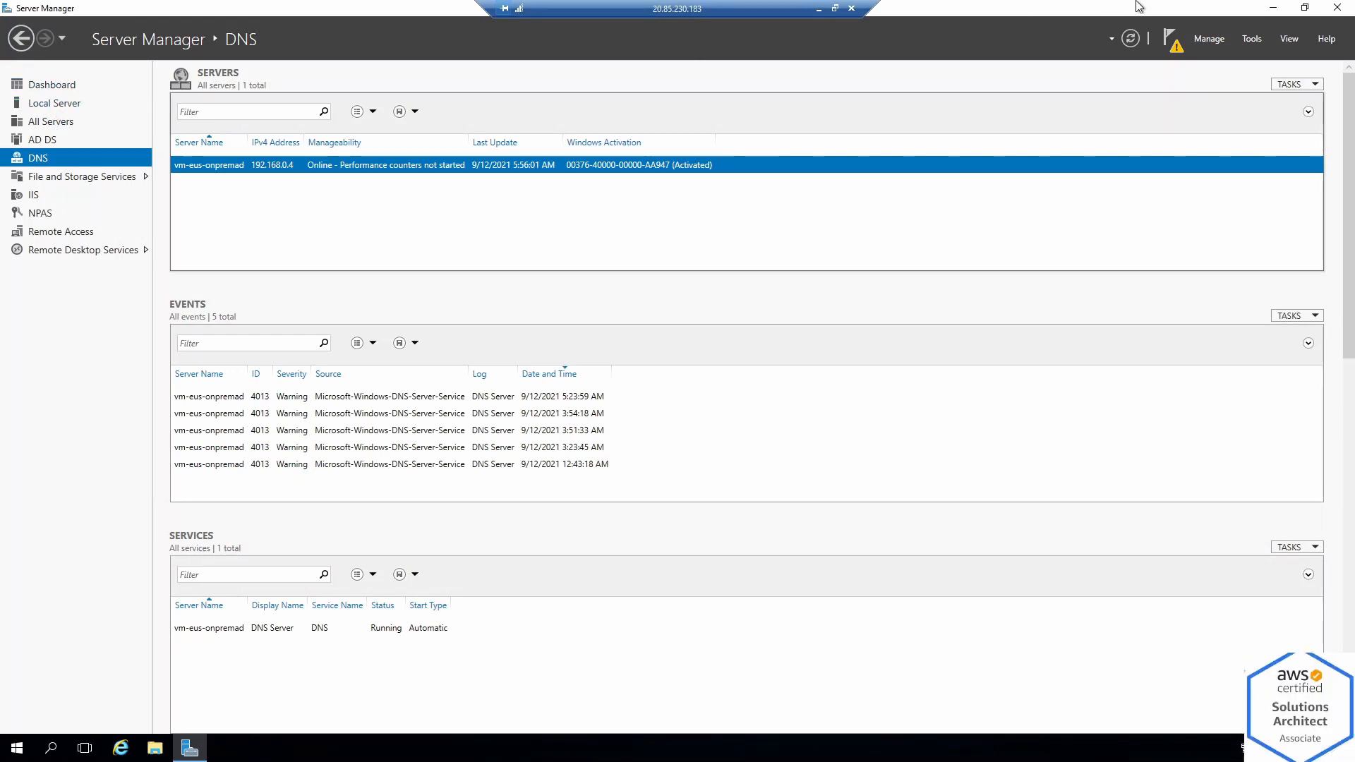
{"action": "left_click", "coordinate": [1252, 37]}
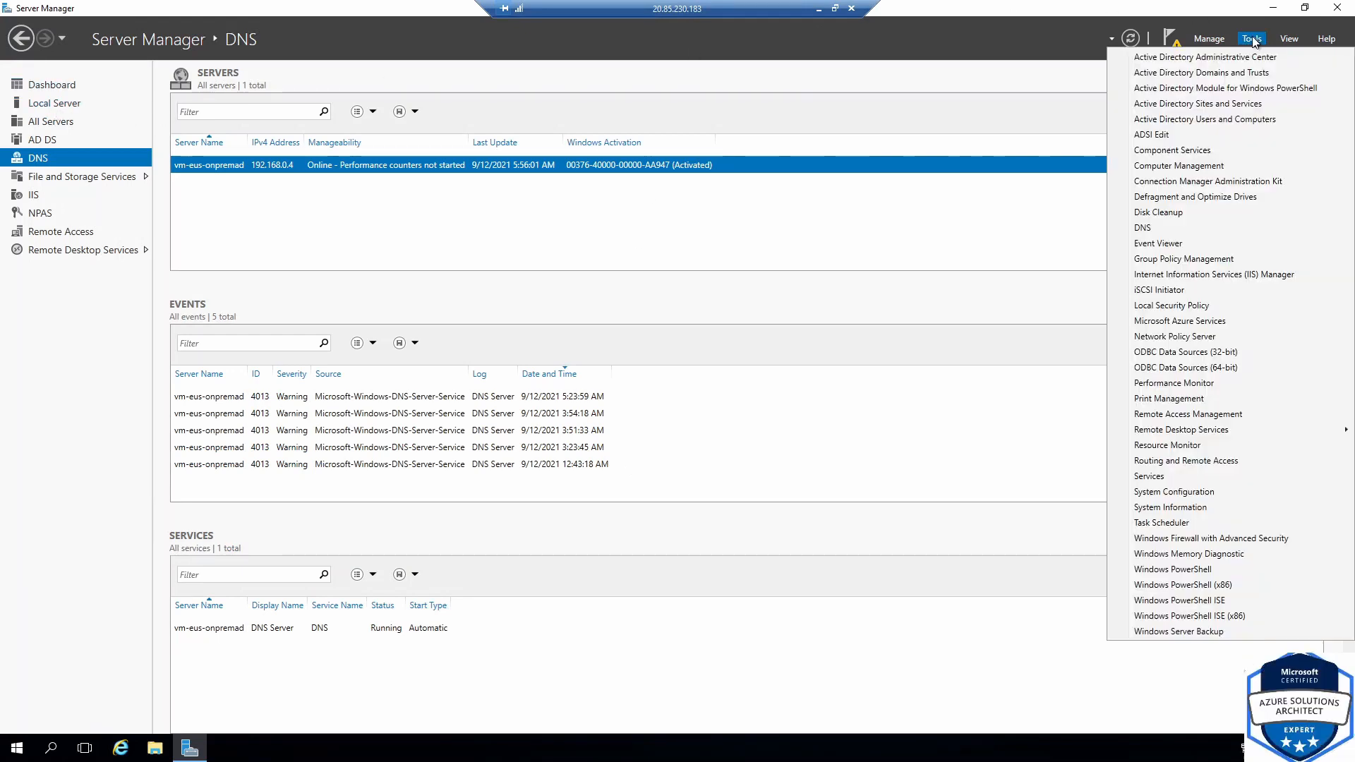
{"action": "left_click", "coordinate": [1205, 123]}
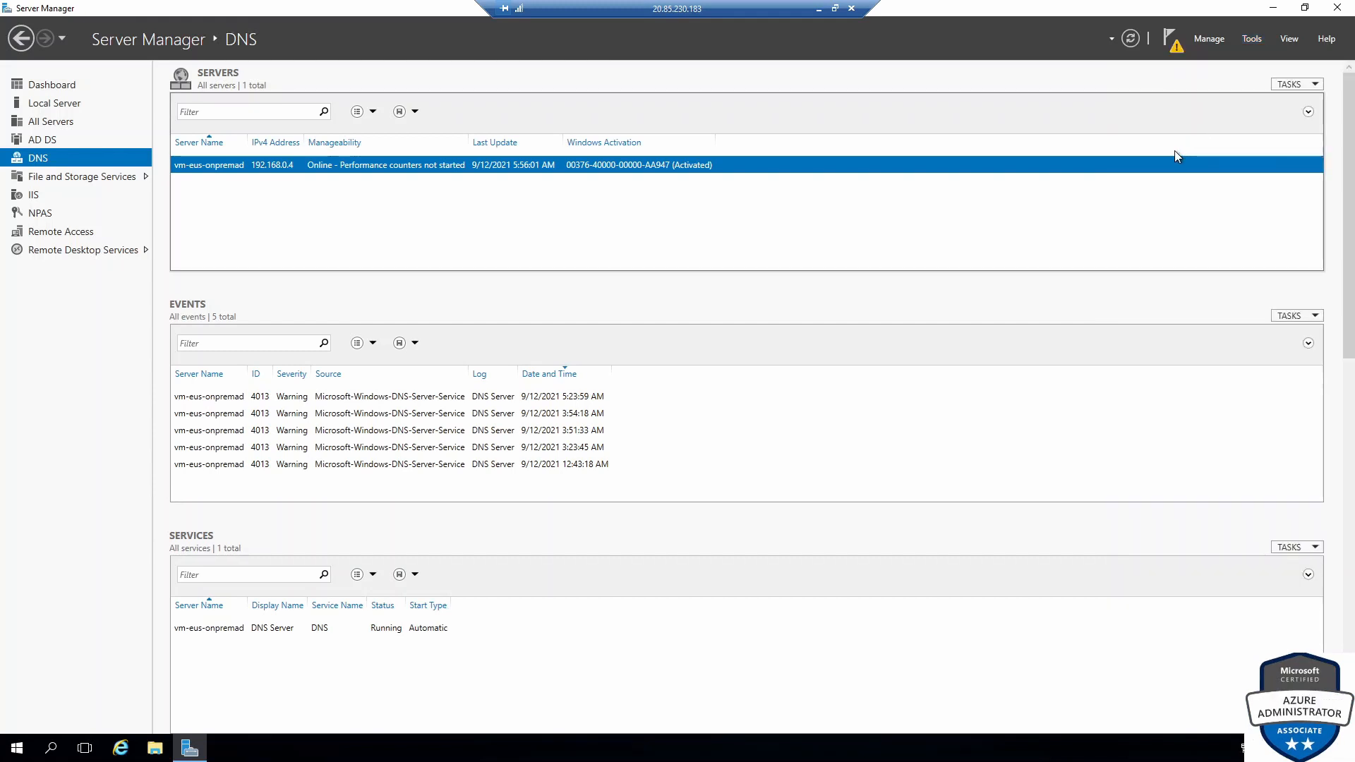
Find the user 'fremont' in the domain, then return to the aadsvm portal tab
{"action": "right_click", "coordinate": [104, 155]}
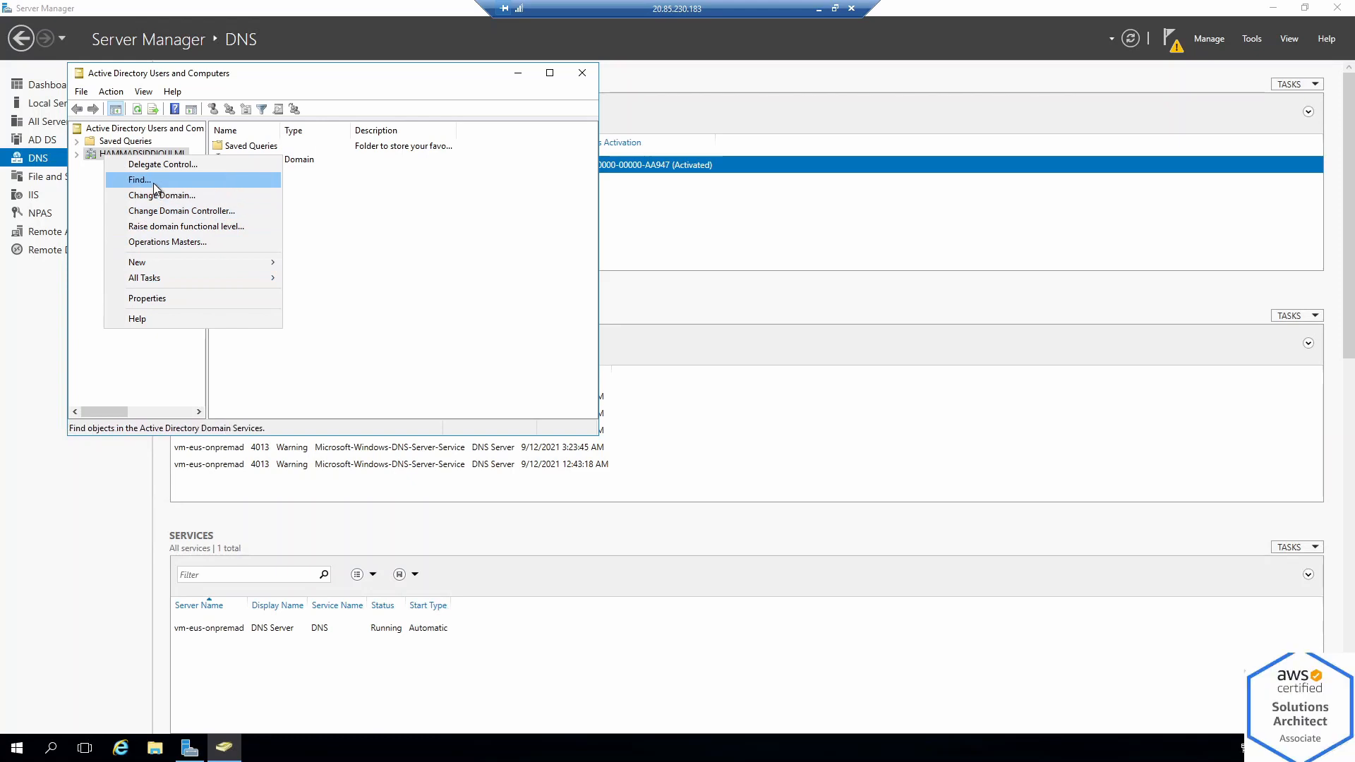
{"action": "left_click", "coordinate": [154, 182]}
{"action": "type", "text": "fremo"}
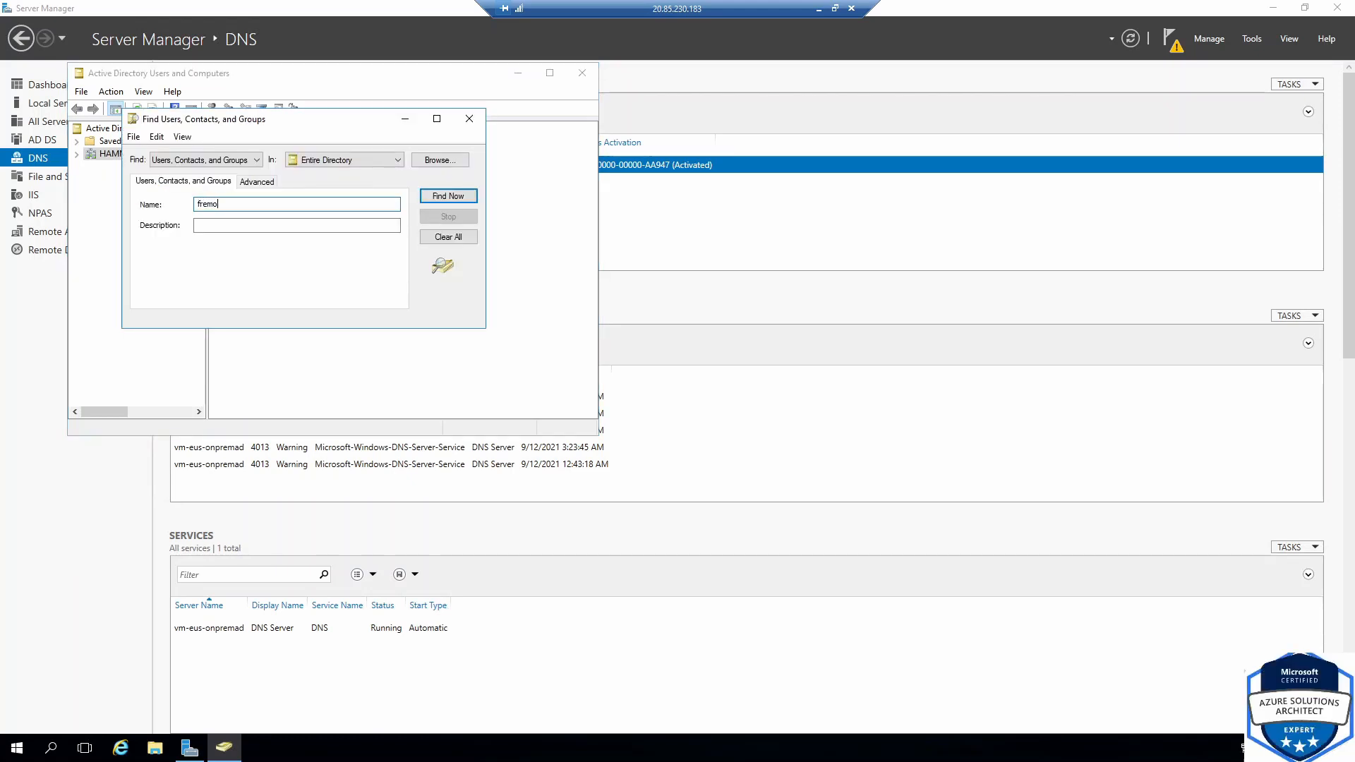
{"action": "type", "text": "nt"}
{"action": "key", "text": "Return"}
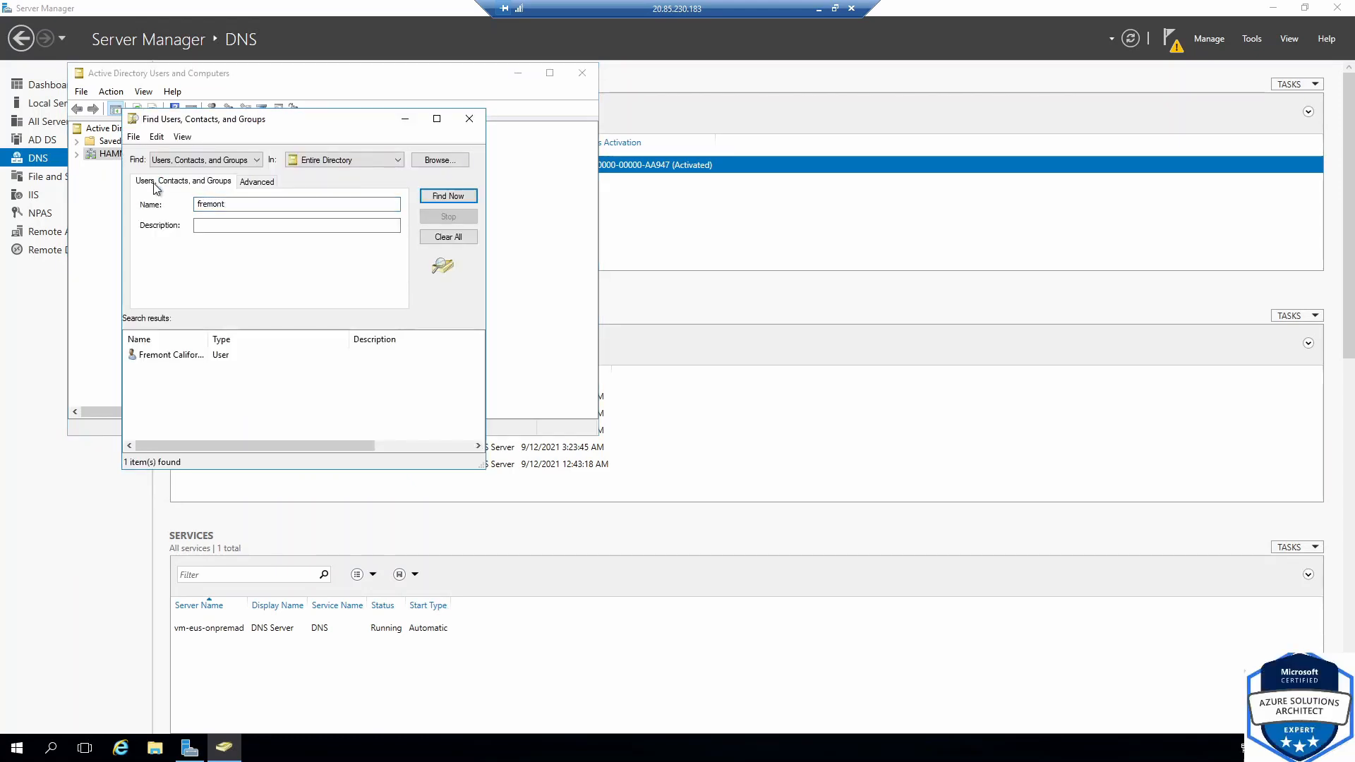
{"action": "left_click", "coordinate": [189, 356]}
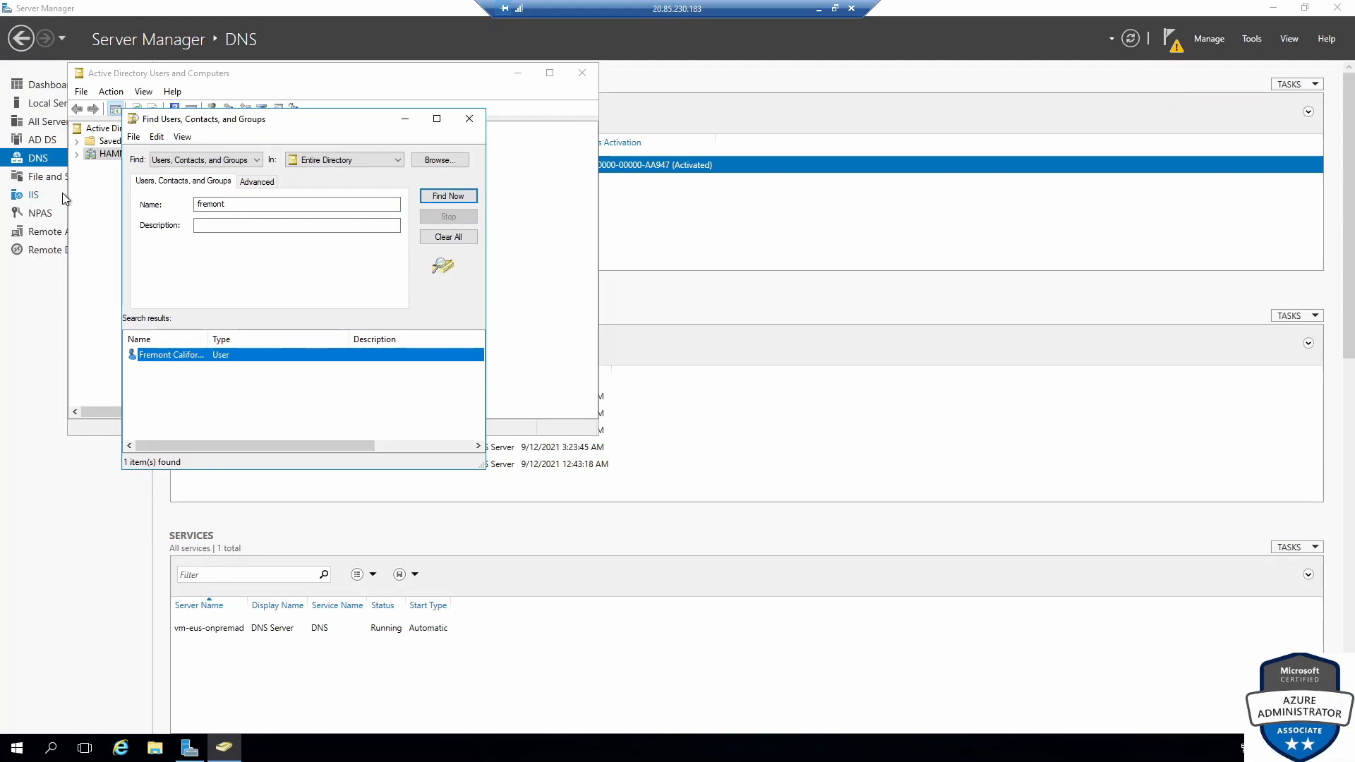
{"action": "left_click", "coordinate": [819, 9]}
{"action": "left_click", "coordinate": [621, 12]}
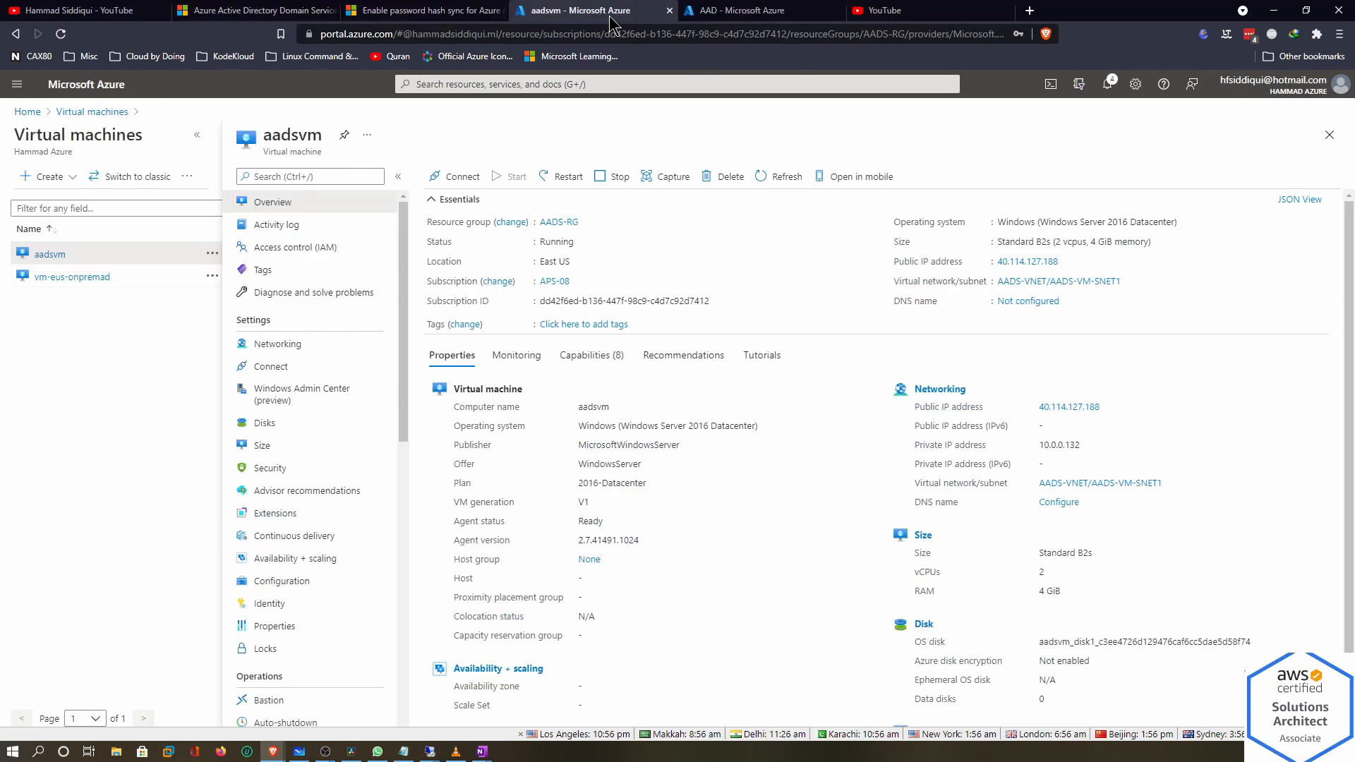
Filter the Azure users list by 'fremont' to see Fremont California as directory-synced, then reopen the AADS VM session
{"action": "left_click", "coordinate": [732, 13]}
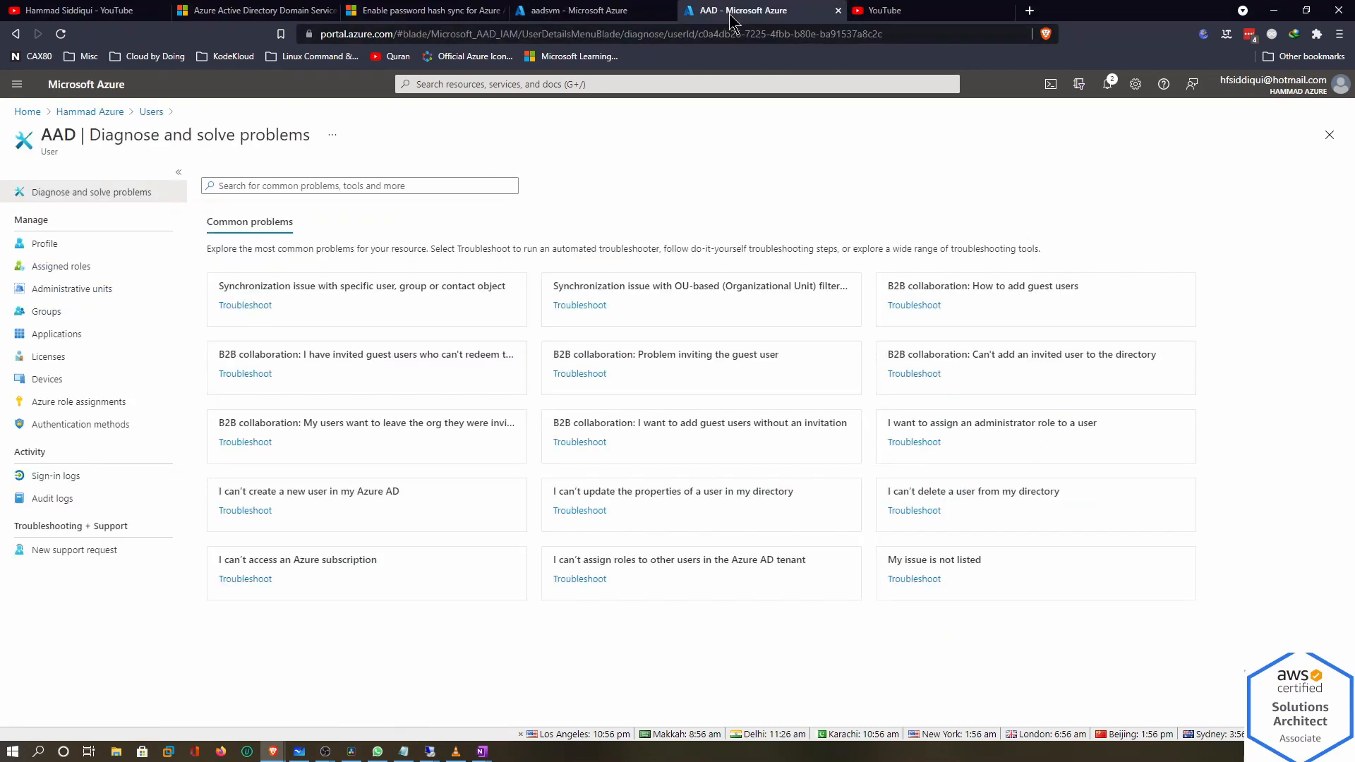
{"action": "left_click", "coordinate": [170, 112]}
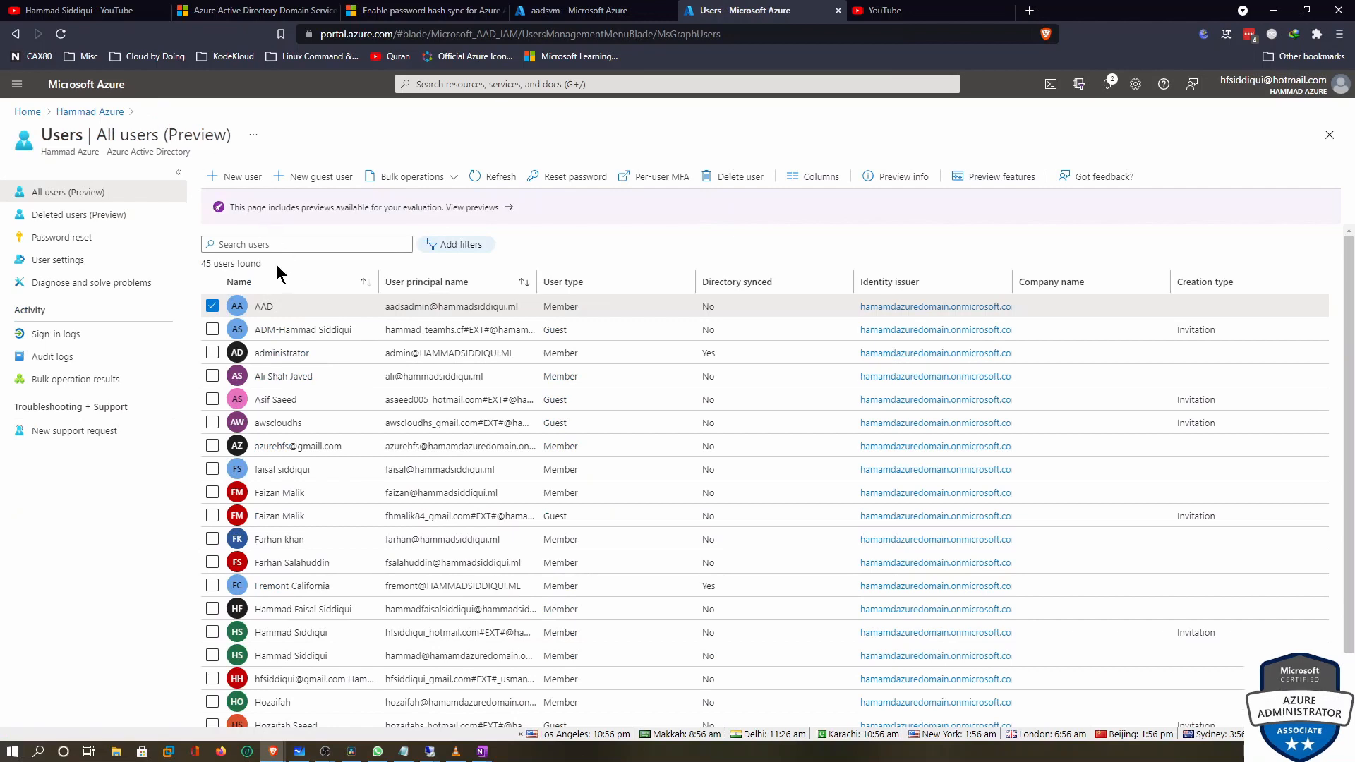
{"action": "left_click", "coordinate": [211, 306]}
{"action": "left_click", "coordinate": [255, 244]}
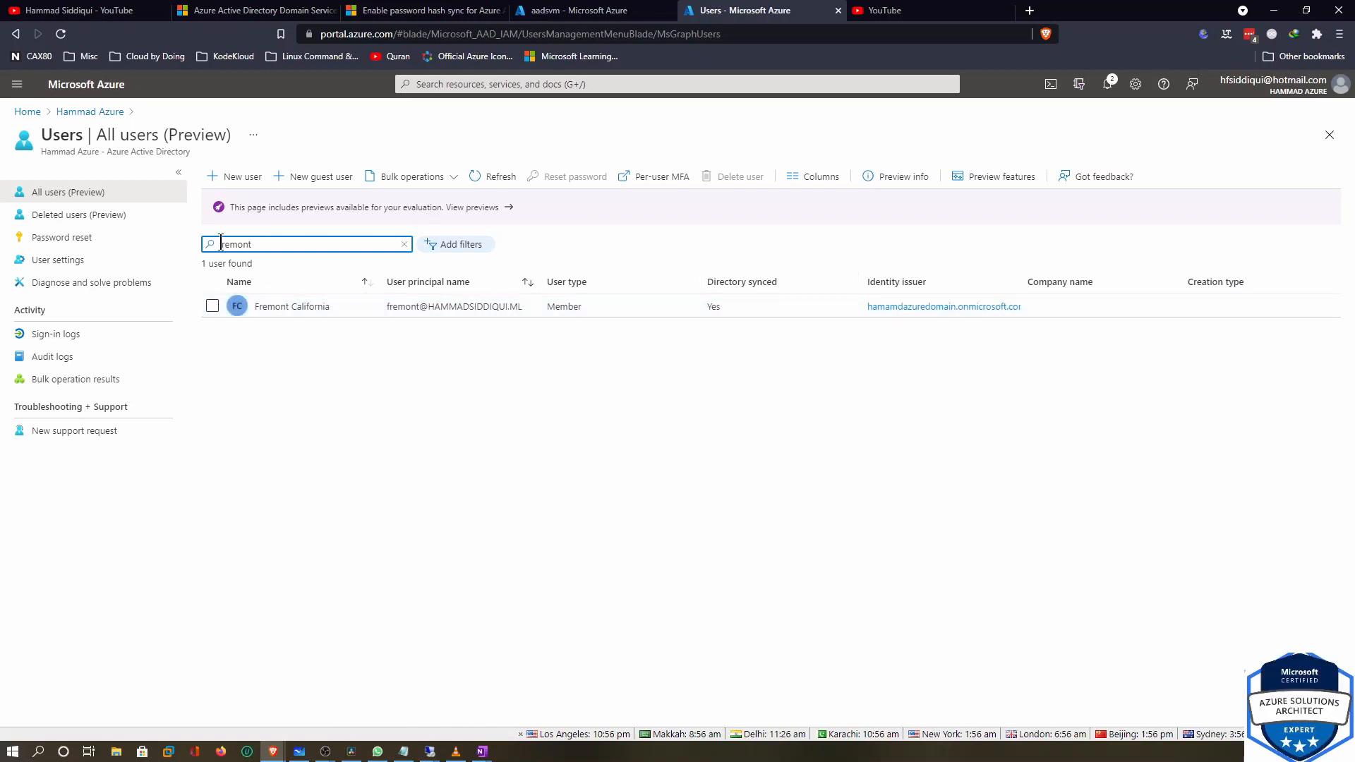
{"action": "left_click", "coordinate": [589, 13]}
{"action": "mouse_move", "coordinate": [430, 751]}
{"action": "left_click", "coordinate": [504, 691]}
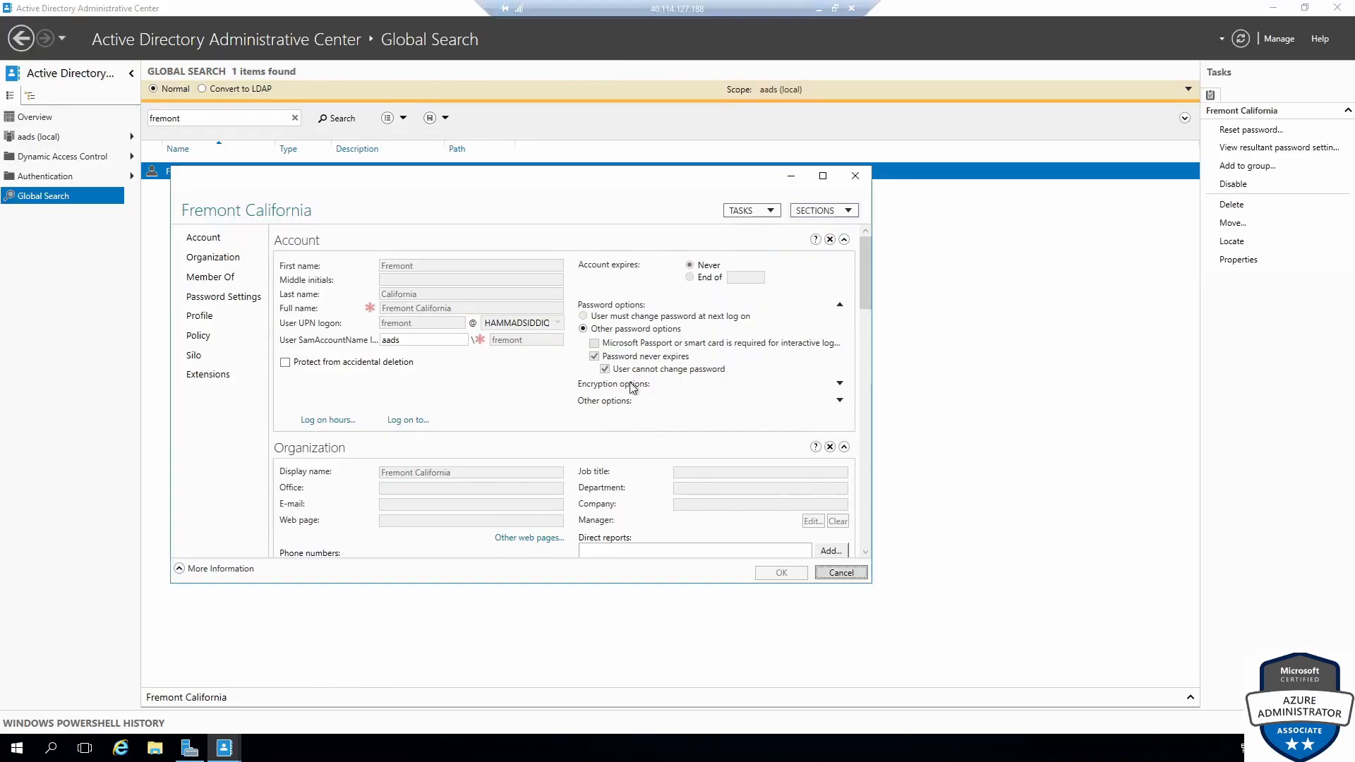
Close Fremont California's properties and browse Authentication, Overview, aads (local), Dynamic Access Control and Global Search
{"action": "left_click", "coordinate": [855, 175]}
{"action": "left_click", "coordinate": [69, 180]}
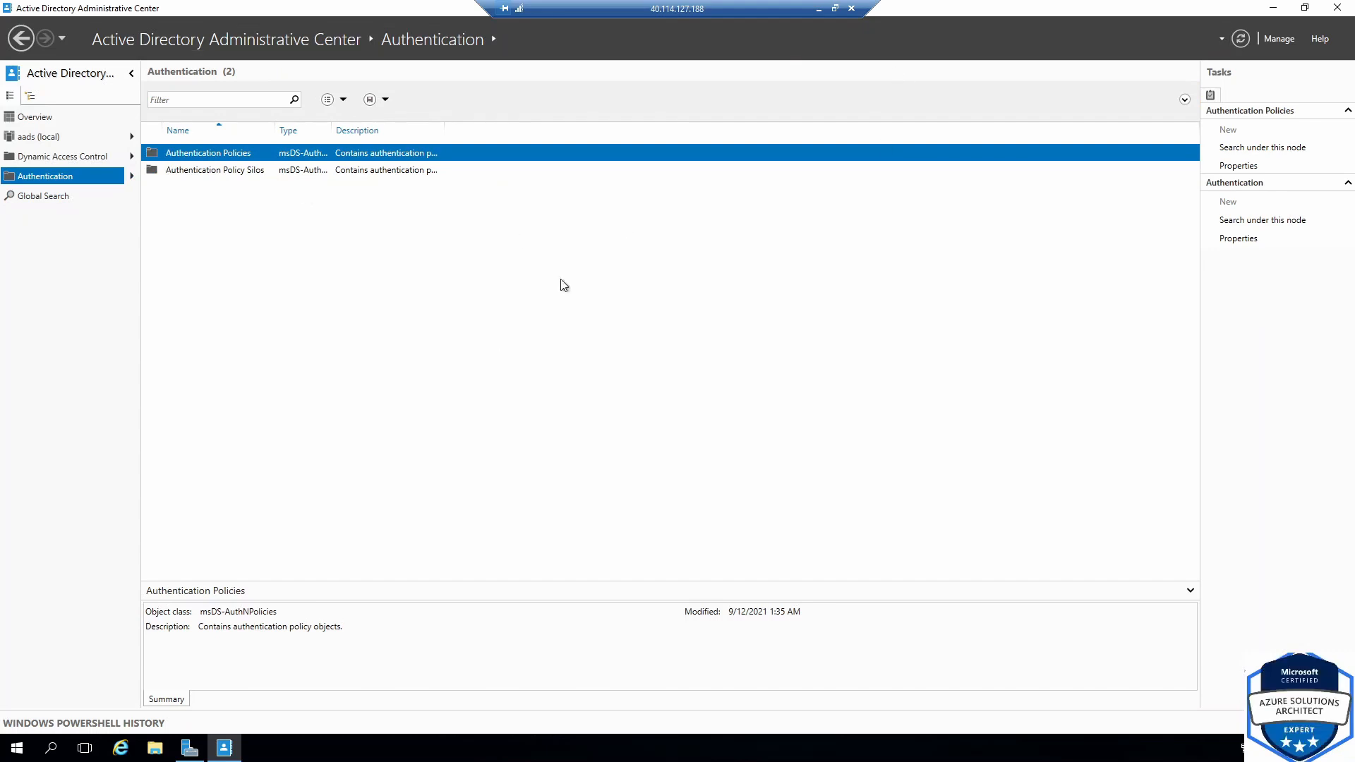
{"action": "left_click", "coordinate": [30, 118]}
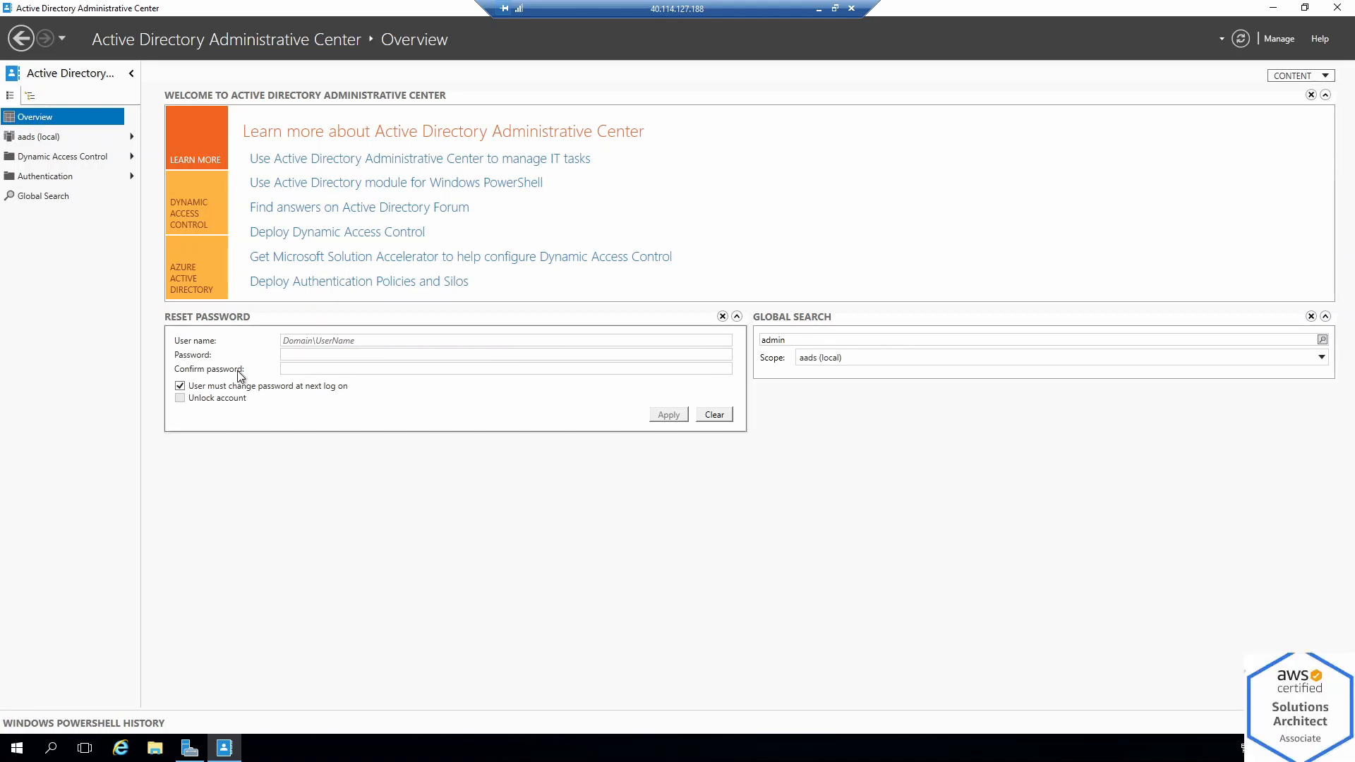
{"action": "left_click", "coordinate": [38, 137]}
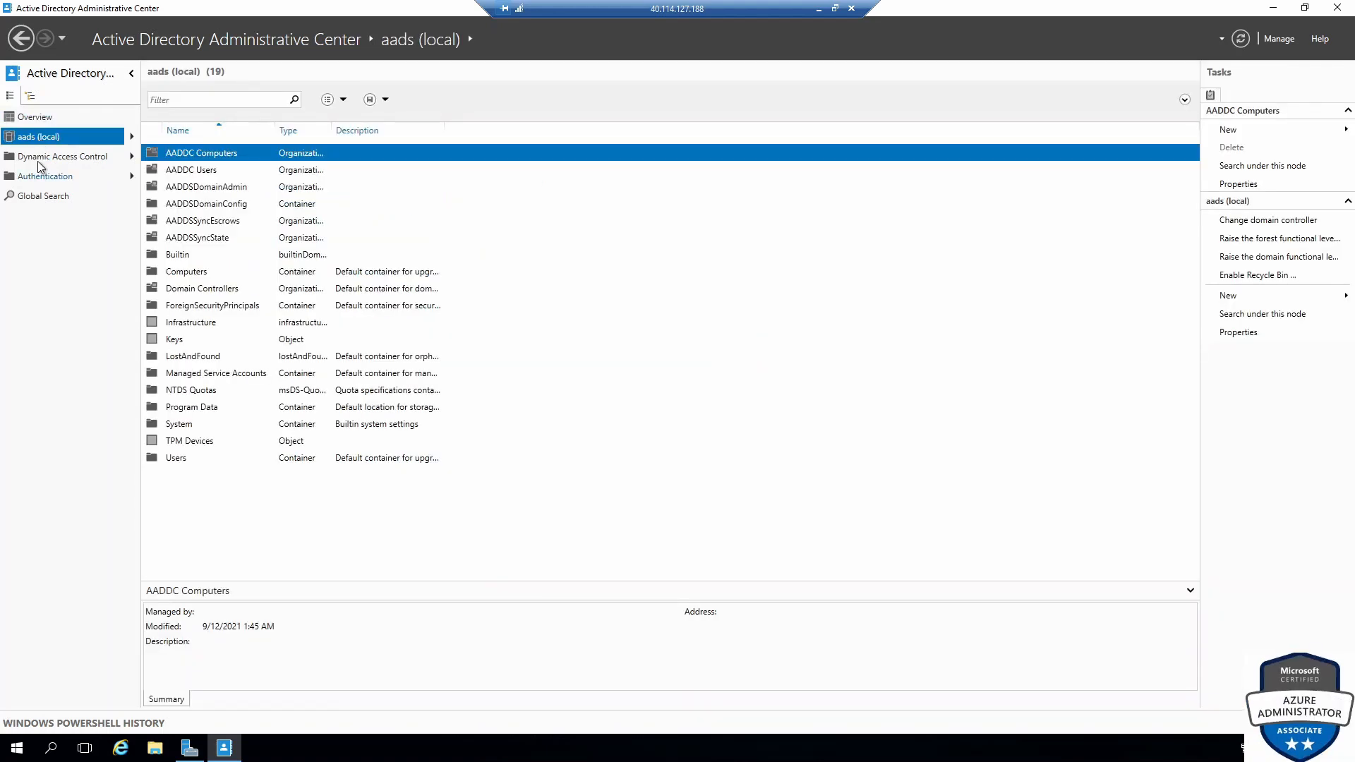
{"action": "left_click", "coordinate": [36, 161]}
{"action": "left_click", "coordinate": [42, 176]}
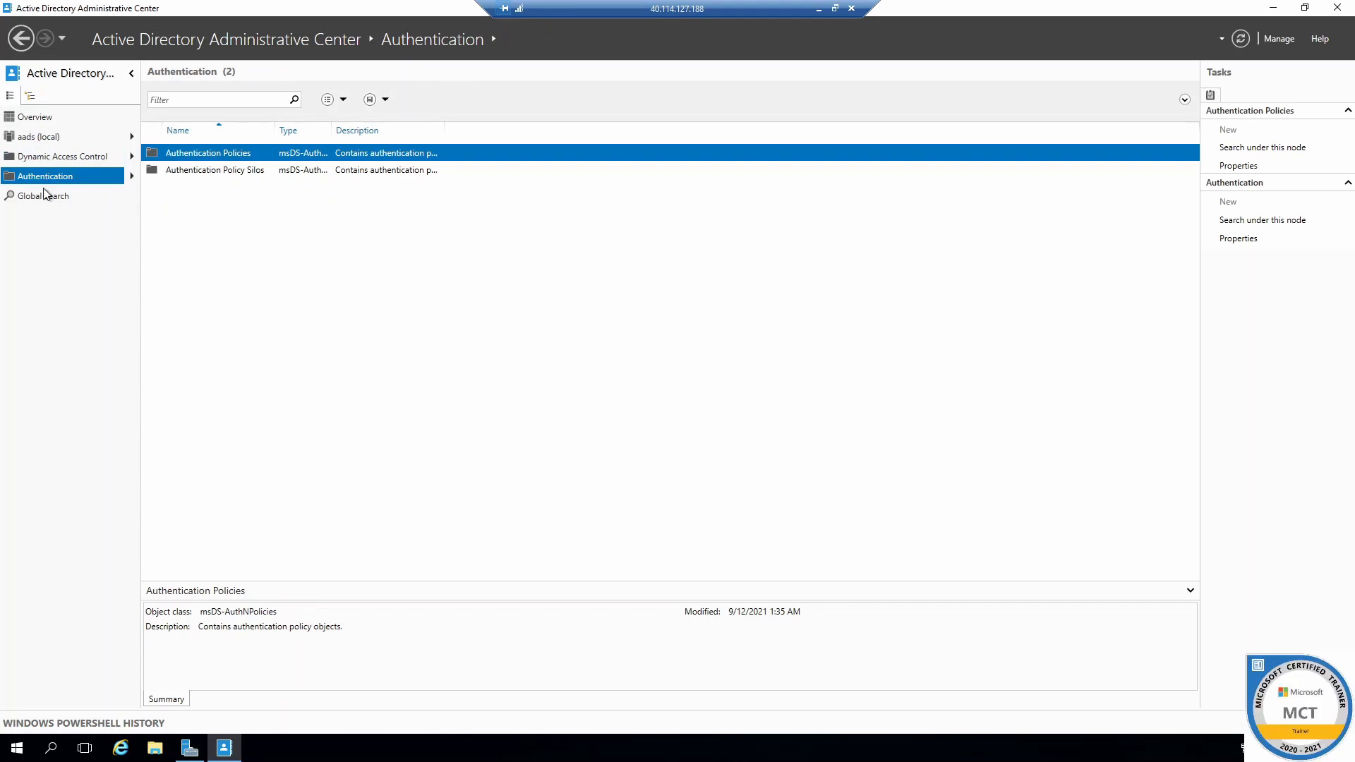
{"action": "left_click", "coordinate": [42, 195]}
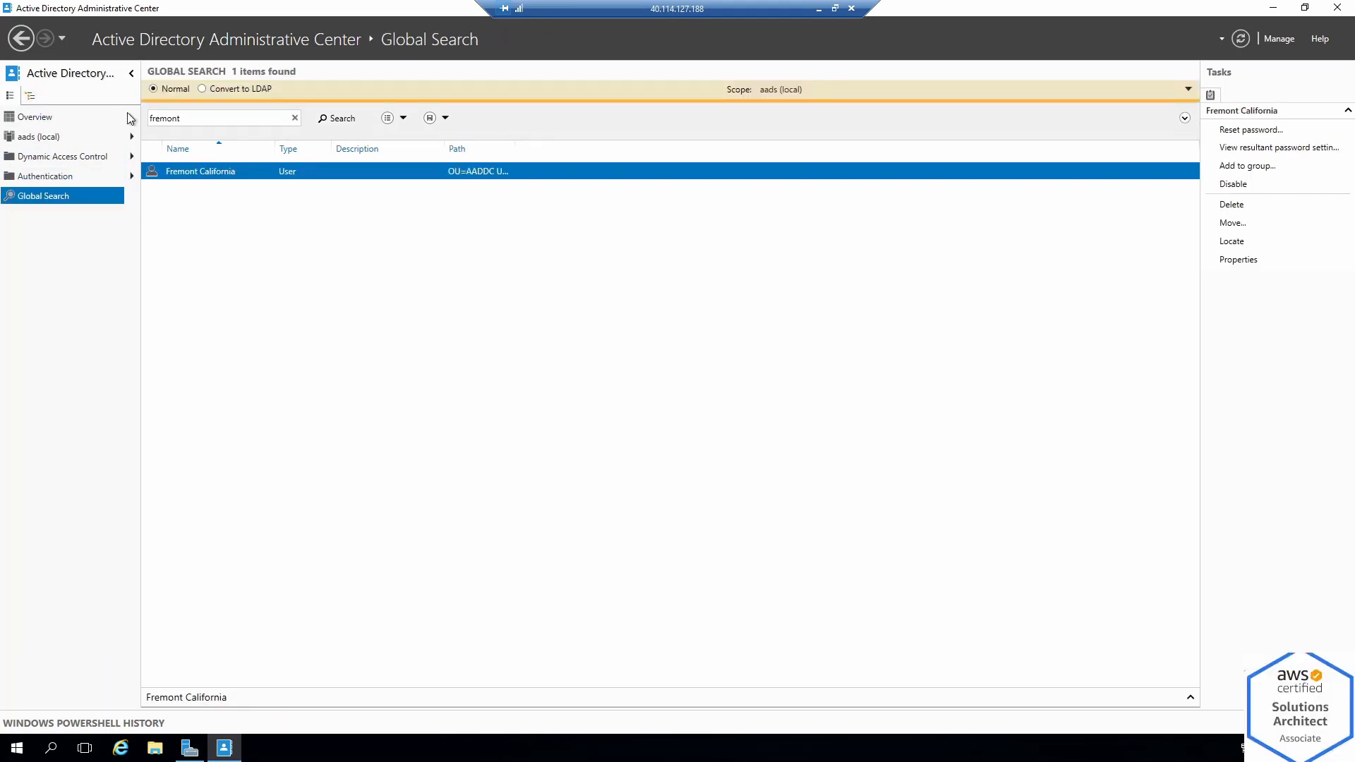
{"action": "left_click", "coordinate": [818, 9]}
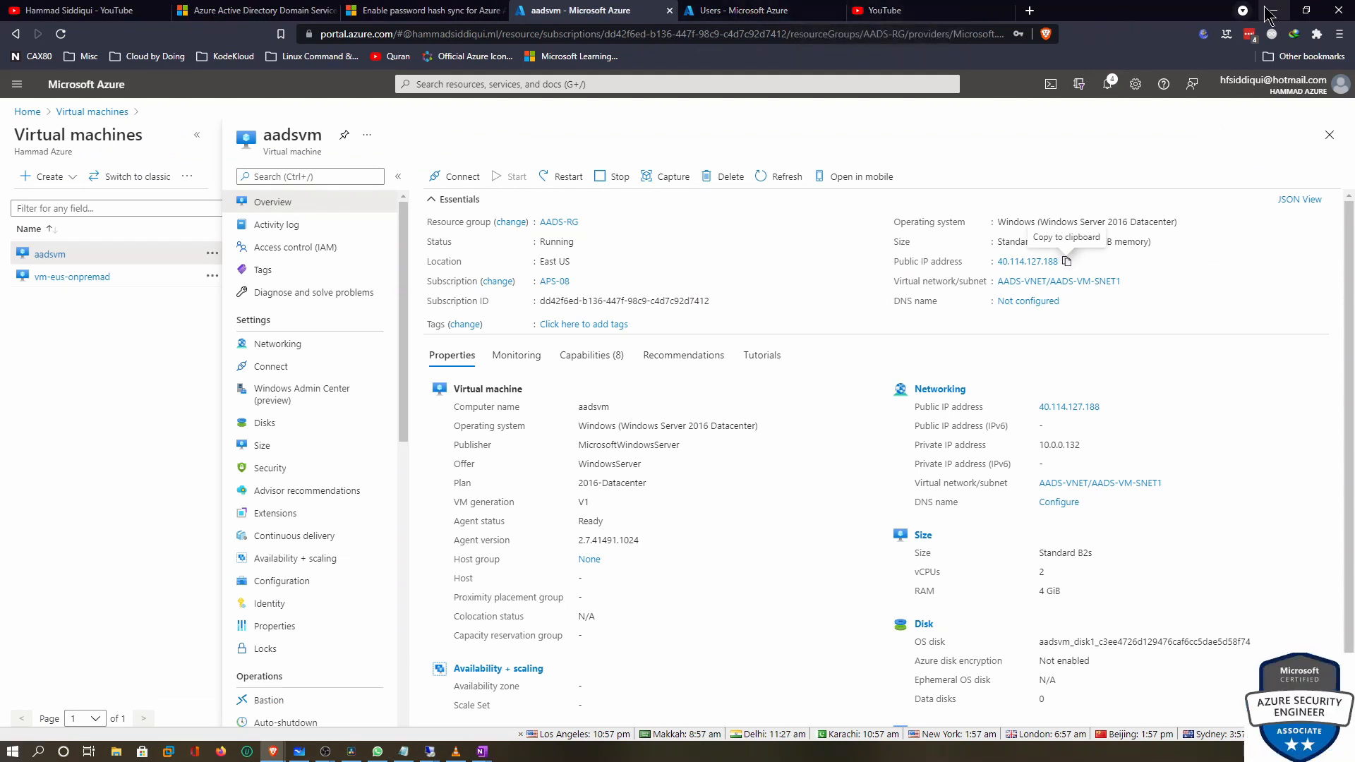
Open the Configure password hash sync tutorial and copy its full password sync PowerShell script
{"action": "left_click", "coordinate": [421, 13]}
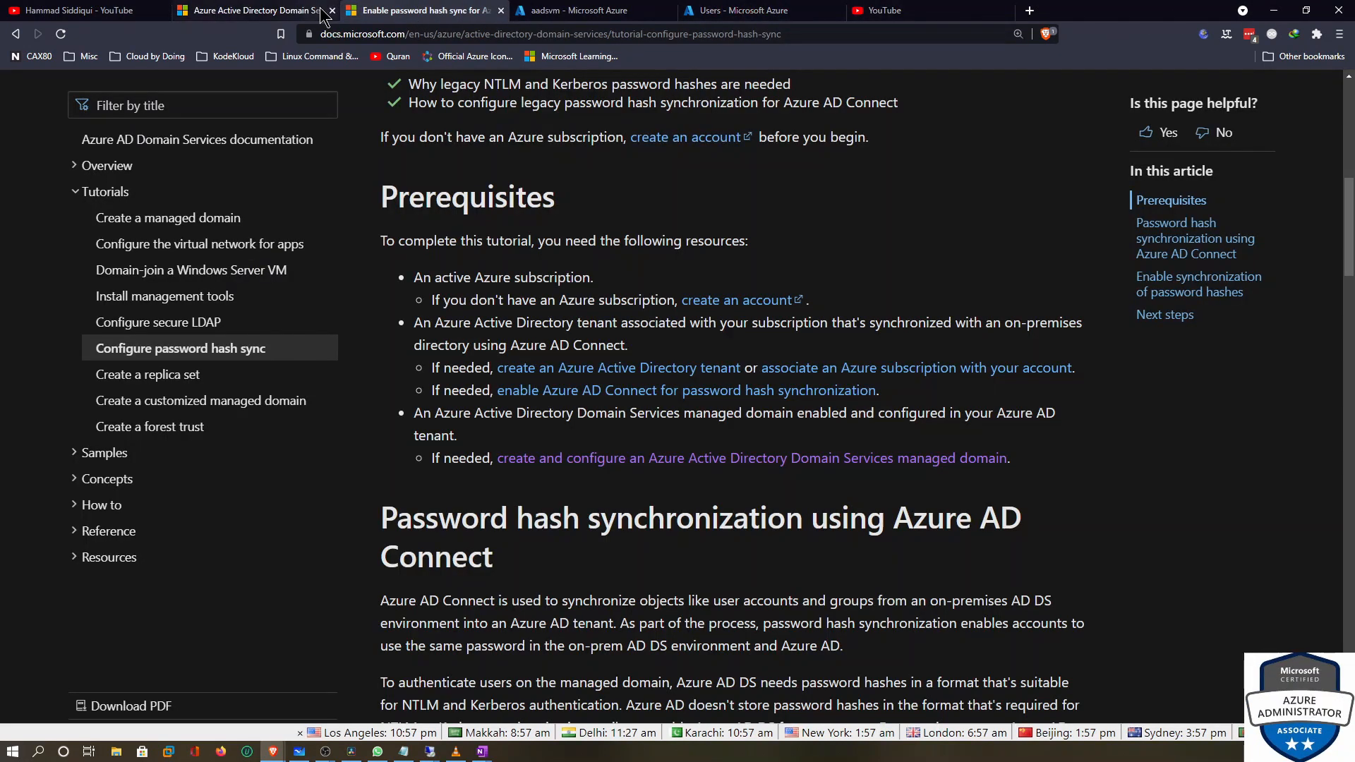
{"action": "left_click", "coordinate": [180, 353]}
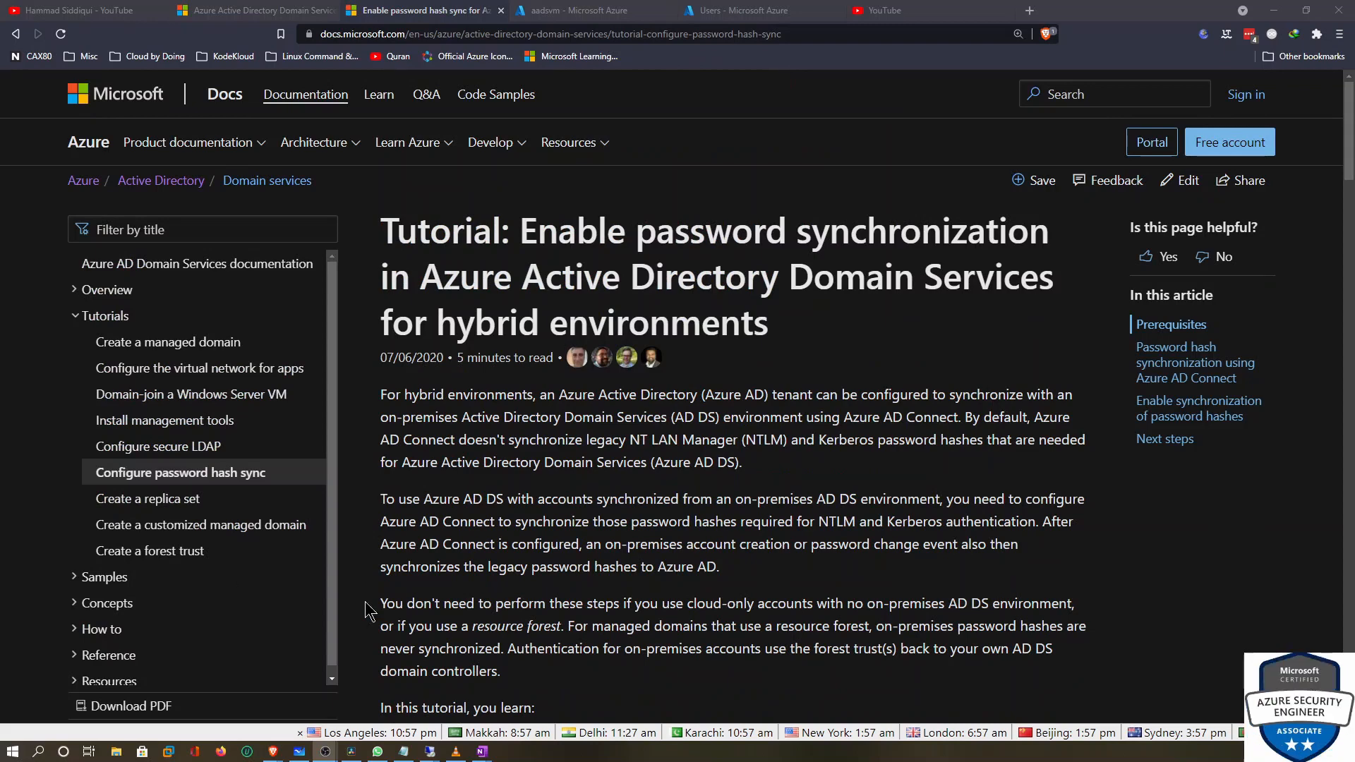
{"action": "scroll", "coordinate": [658, 499], "scroll_direction": "down", "scroll_amount": 15}
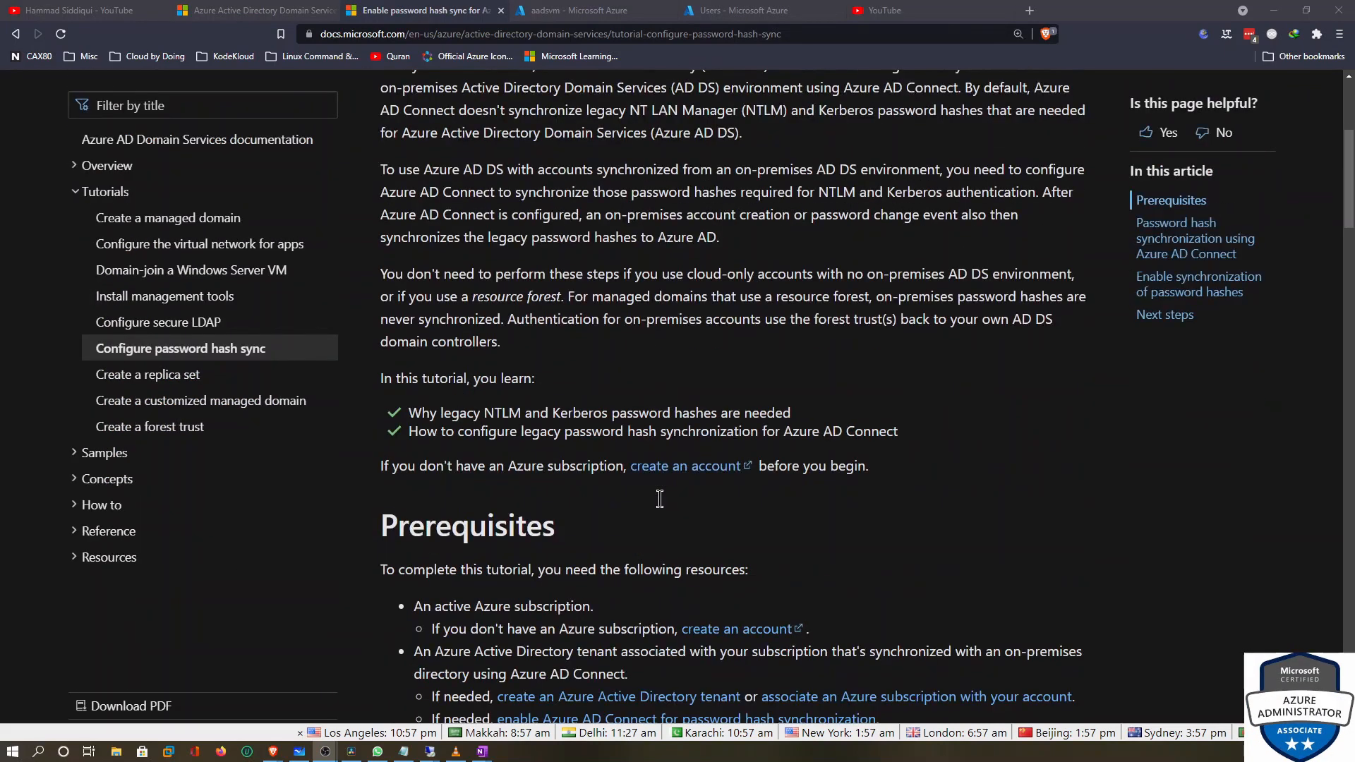
{"action": "scroll", "coordinate": [670, 507], "scroll_direction": "down", "scroll_amount": 4}
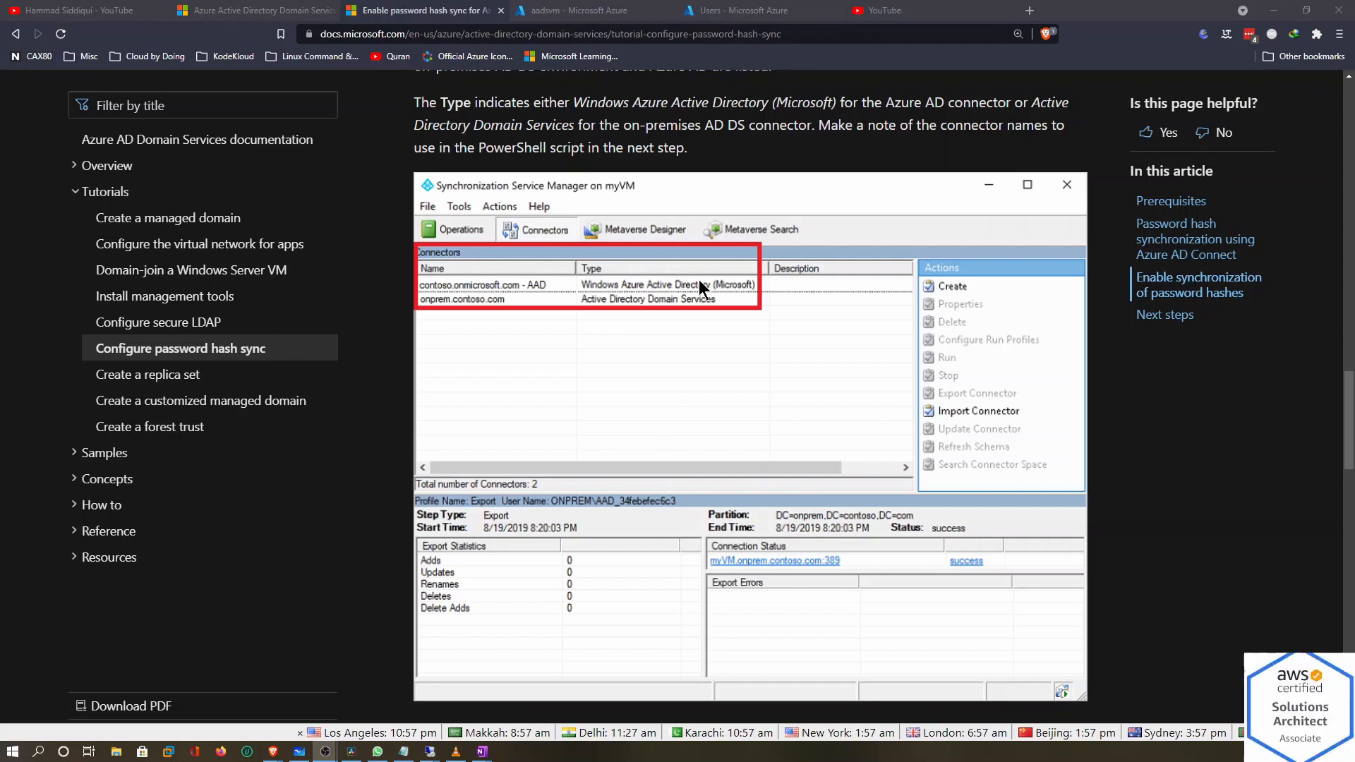
{"action": "scroll", "coordinate": [544, 236], "scroll_direction": "up", "scroll_amount": 15}
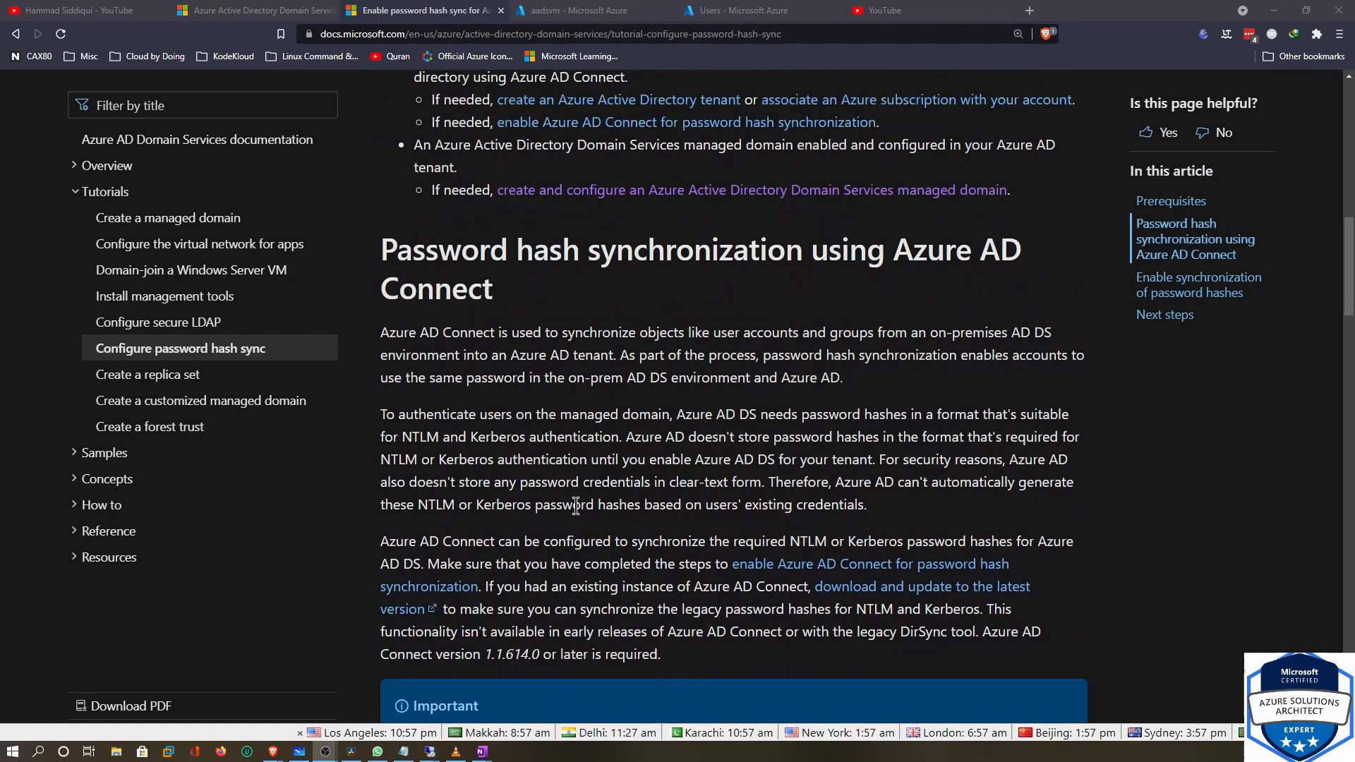
{"action": "scroll", "coordinate": [586, 459], "scroll_direction": "up", "scroll_amount": 5}
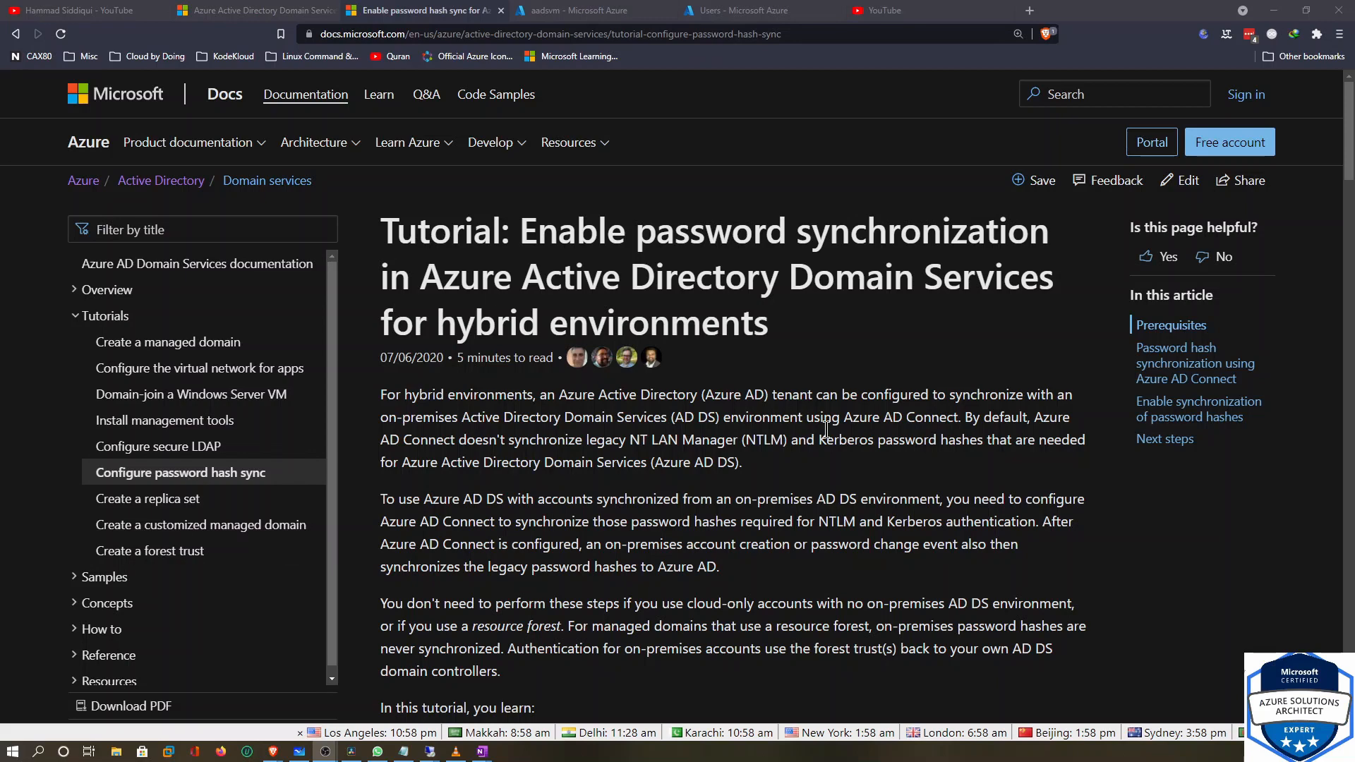
{"action": "scroll", "coordinate": [826, 431], "scroll_direction": "down", "scroll_amount": 10}
{"action": "scroll", "coordinate": [829, 431], "scroll_direction": "down", "scroll_amount": 15}
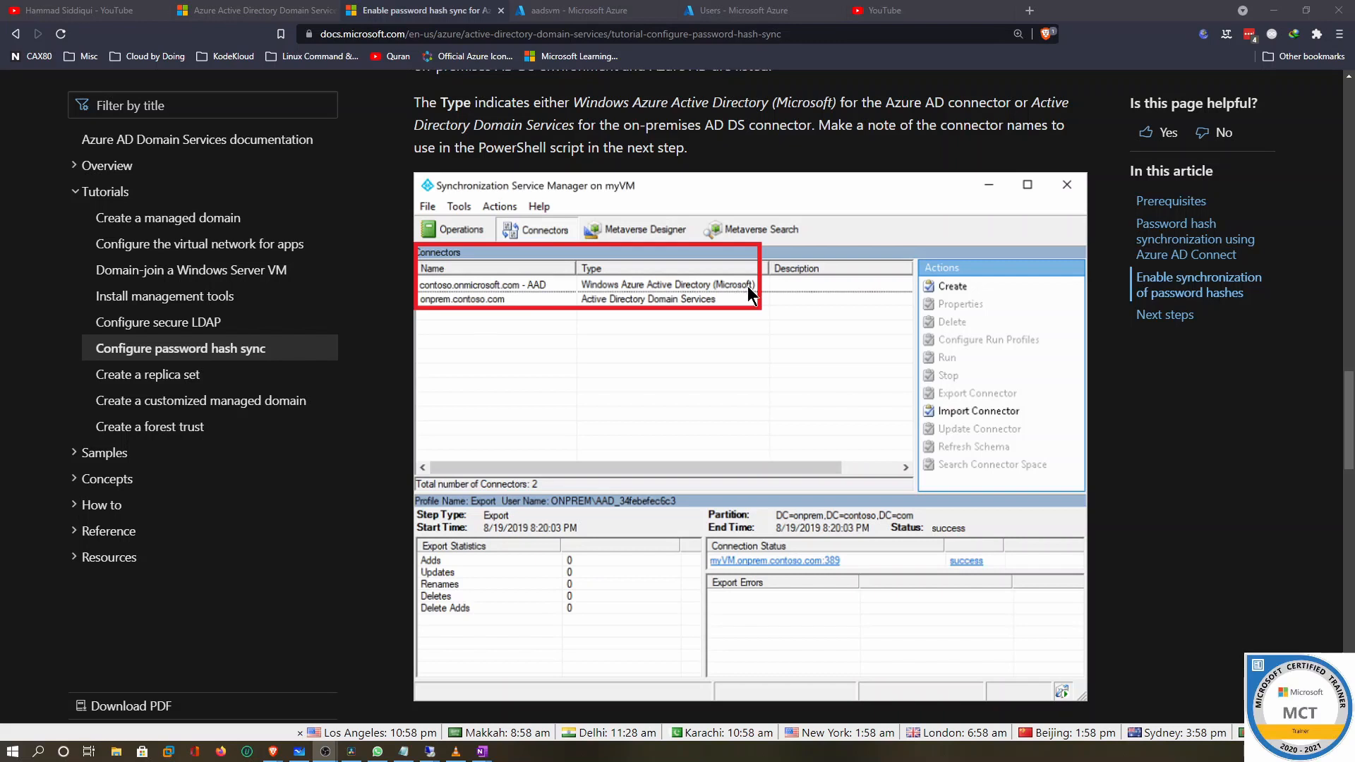
{"action": "scroll", "coordinate": [513, 378], "scroll_direction": "down", "scroll_amount": 8}
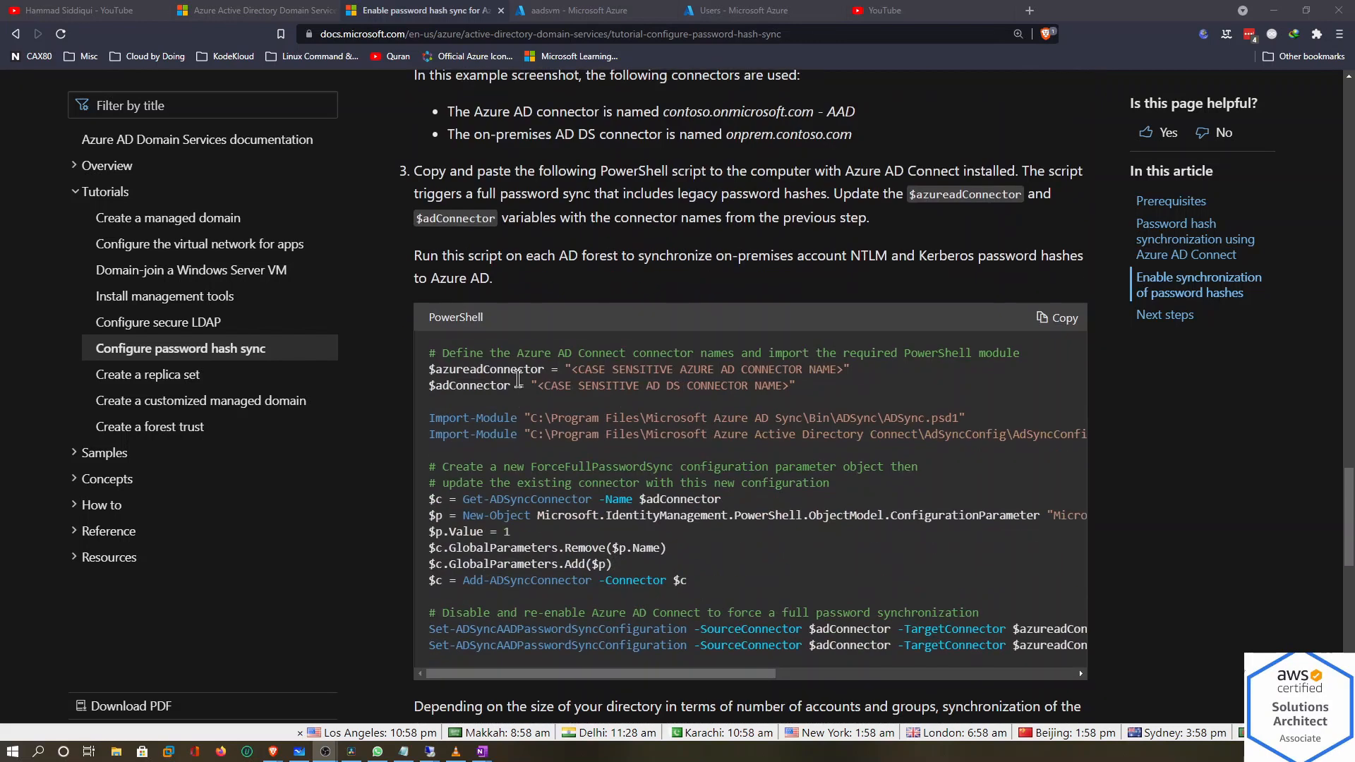
{"action": "left_click", "coordinate": [1071, 321]}
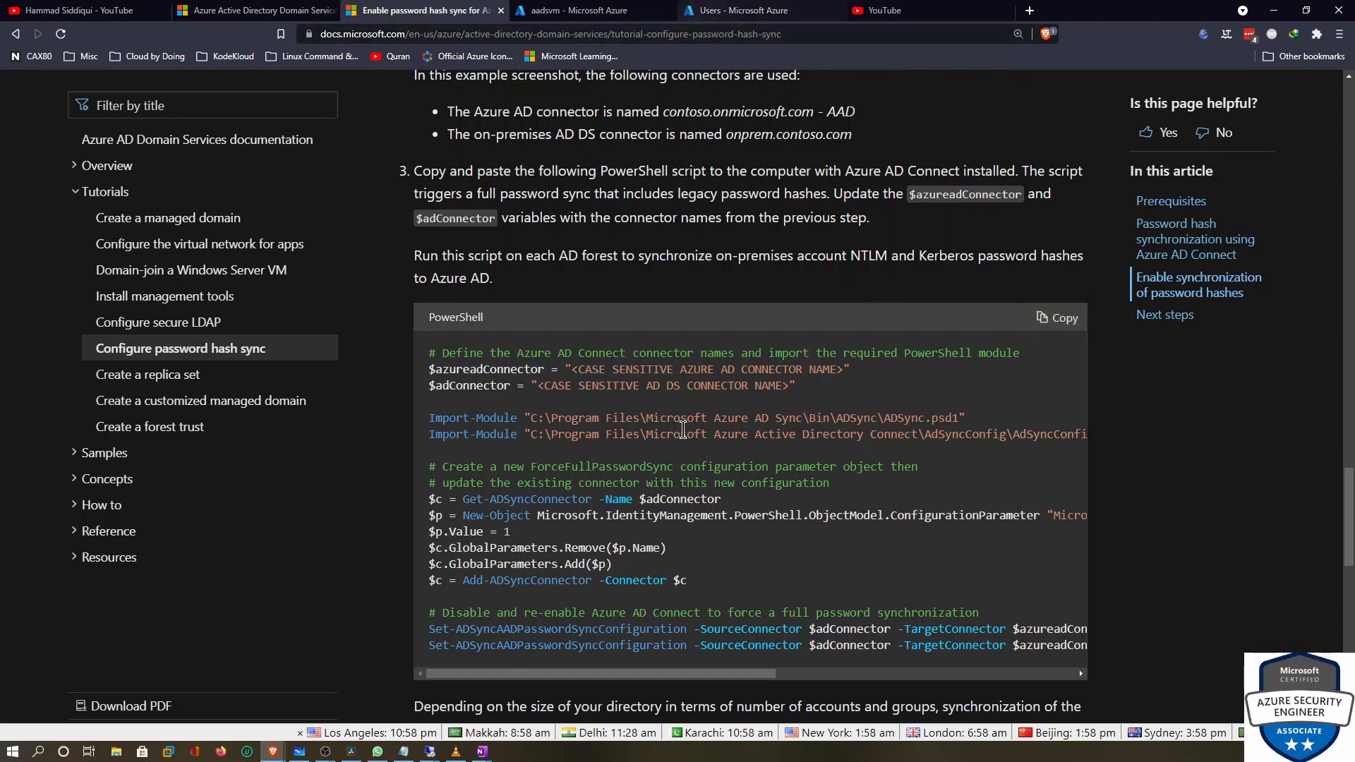
On the remote server, clear away open windows and launch PowerShell ISE, recovering the Untitled1.ps1 script
{"action": "mouse_move", "coordinate": [434, 754]}
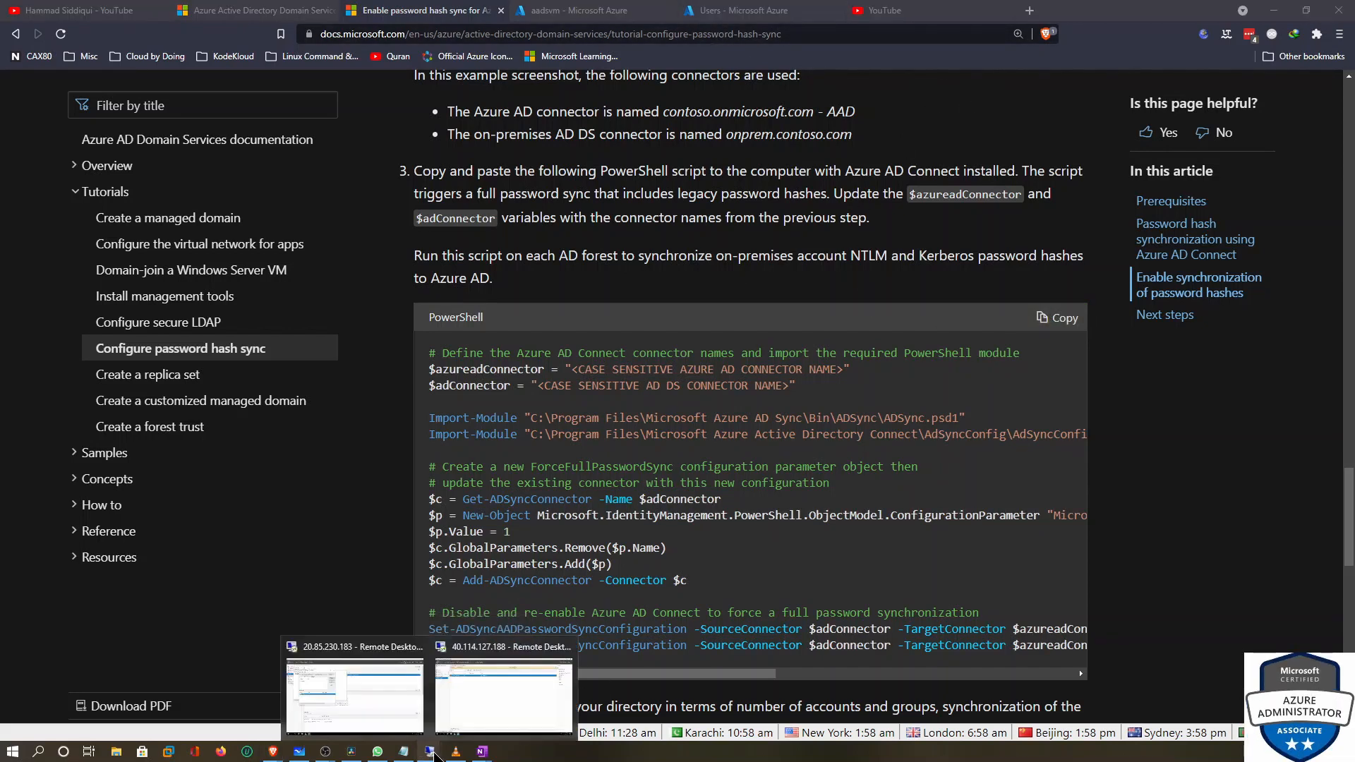
{"action": "left_click", "coordinate": [391, 714]}
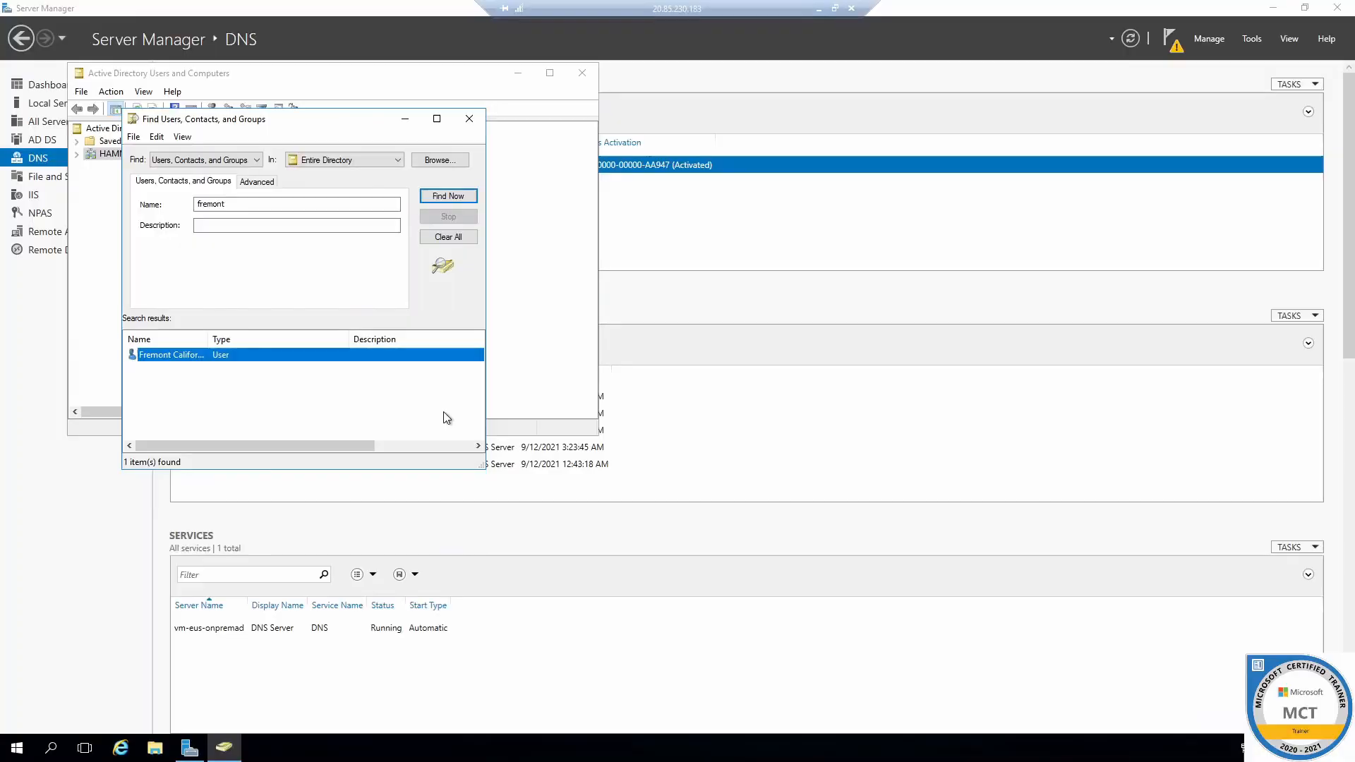
{"action": "left_click", "coordinate": [404, 119]}
{"action": "left_click", "coordinate": [1278, 9]}
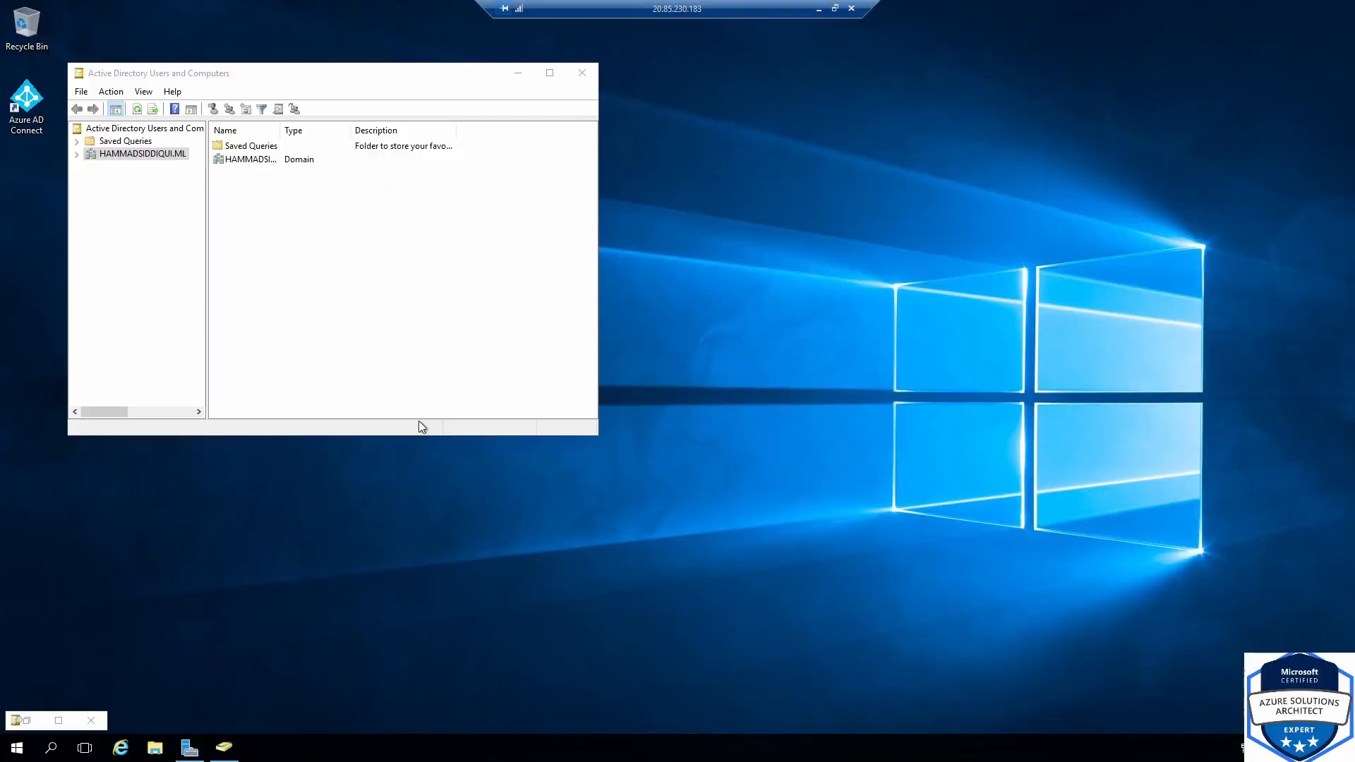
{"action": "right_click", "coordinate": [52, 747]}
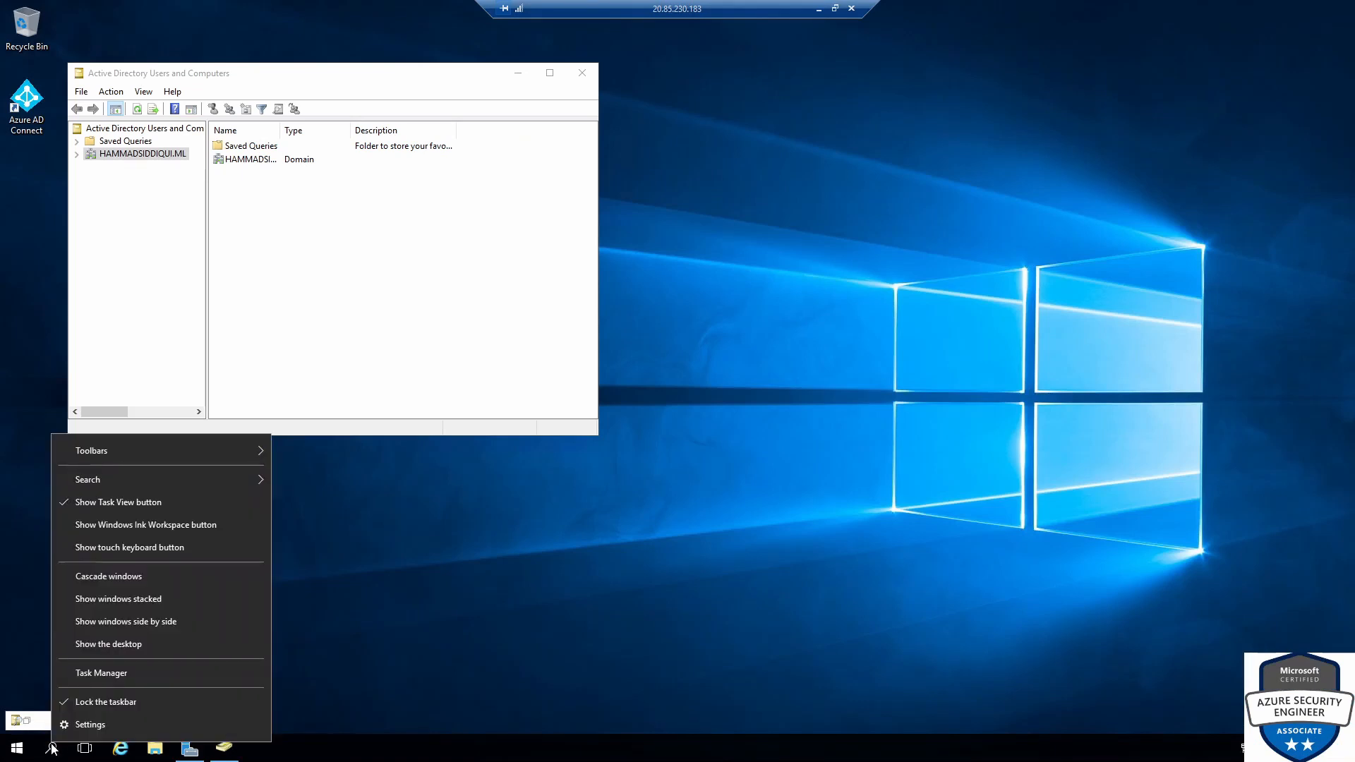
{"action": "left_click", "coordinate": [49, 749]}
{"action": "left_click", "coordinate": [17, 747]}
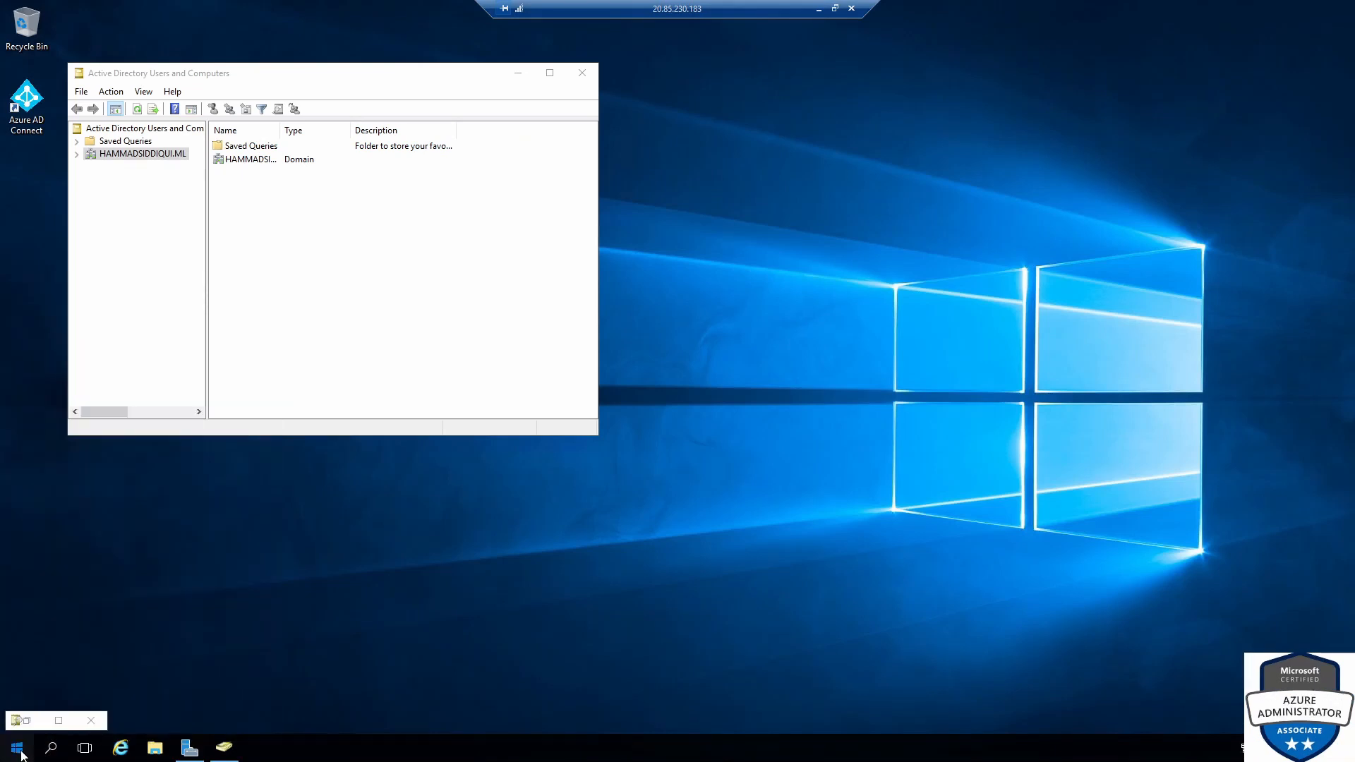
{"action": "left_click", "coordinate": [401, 353]}
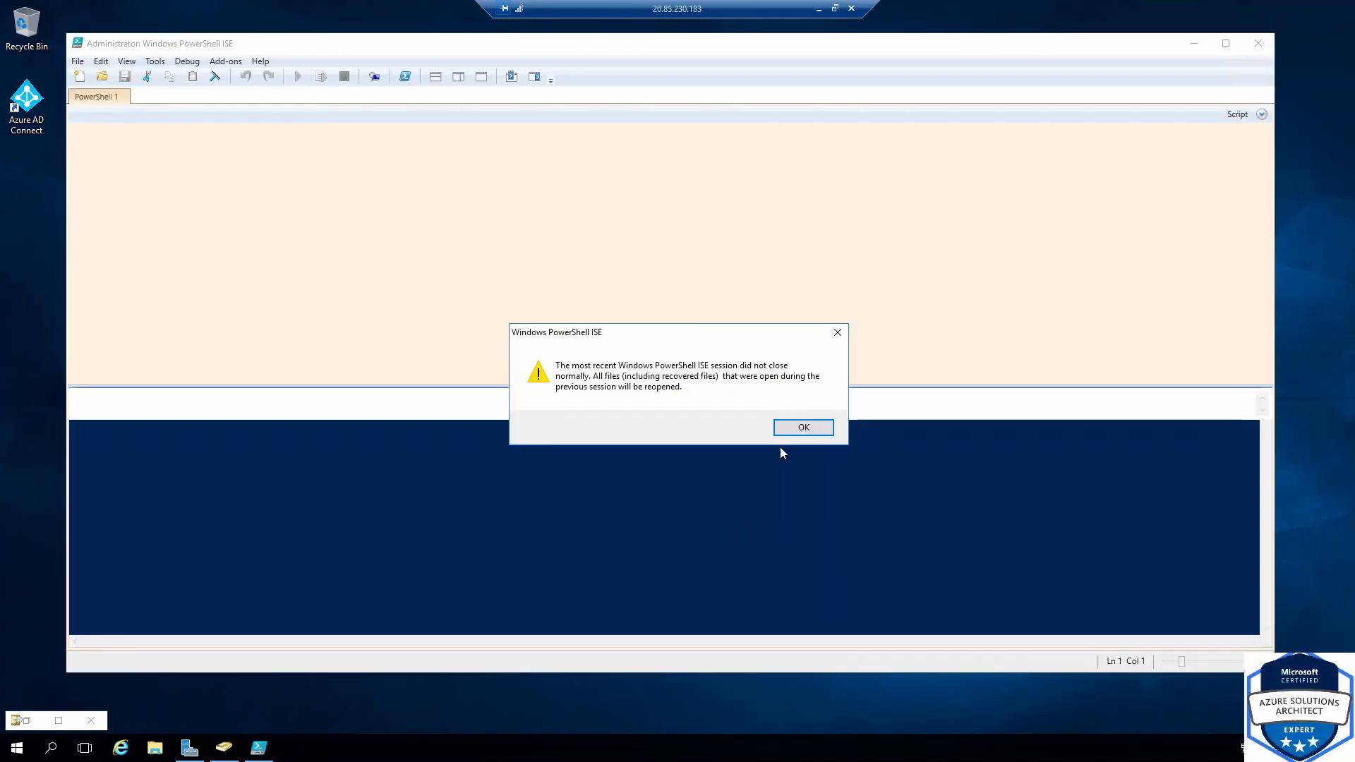
{"action": "left_click", "coordinate": [788, 433]}
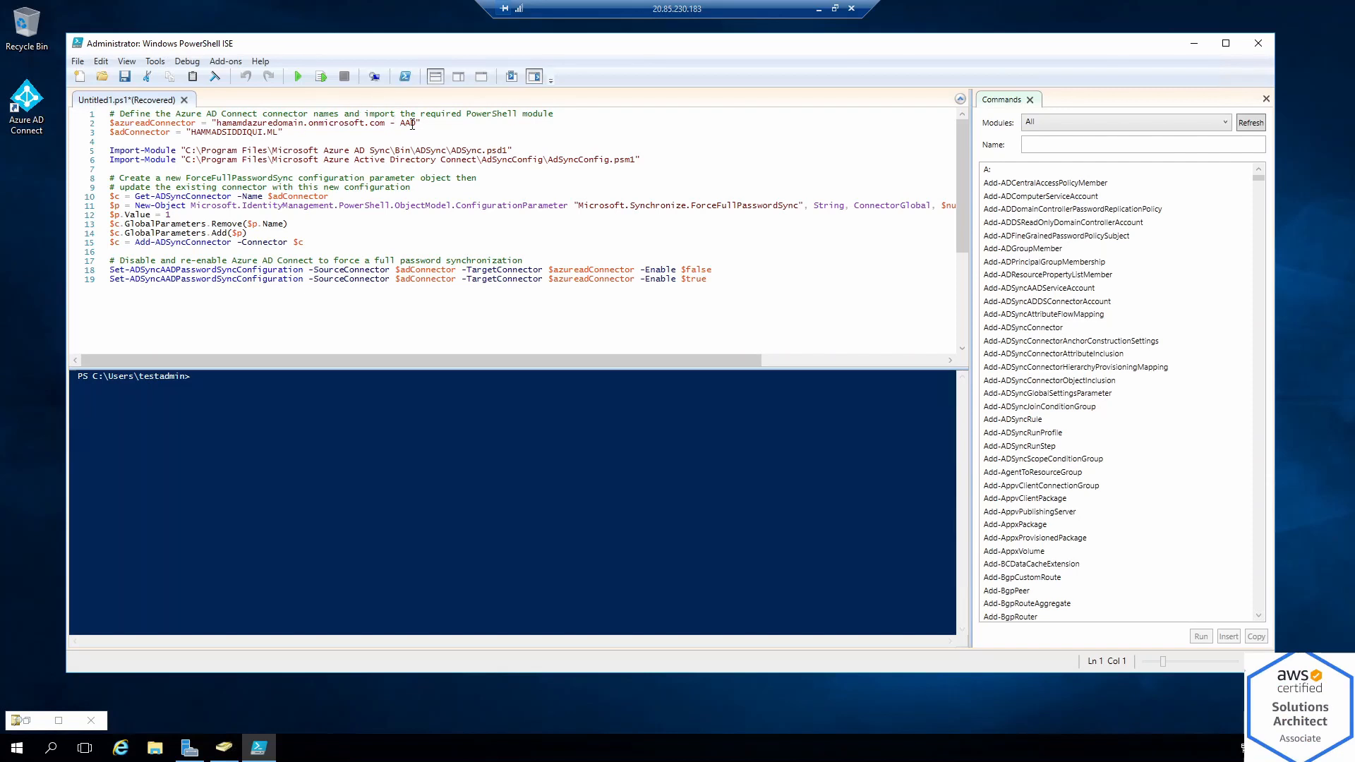
Launch Synchronization Service Manager from the Start menu alongside the ISE script
{"action": "left_click_drag", "start_coordinate": [418, 124], "coordinate": [216, 124]}
{"action": "left_click", "coordinate": [19, 107]}
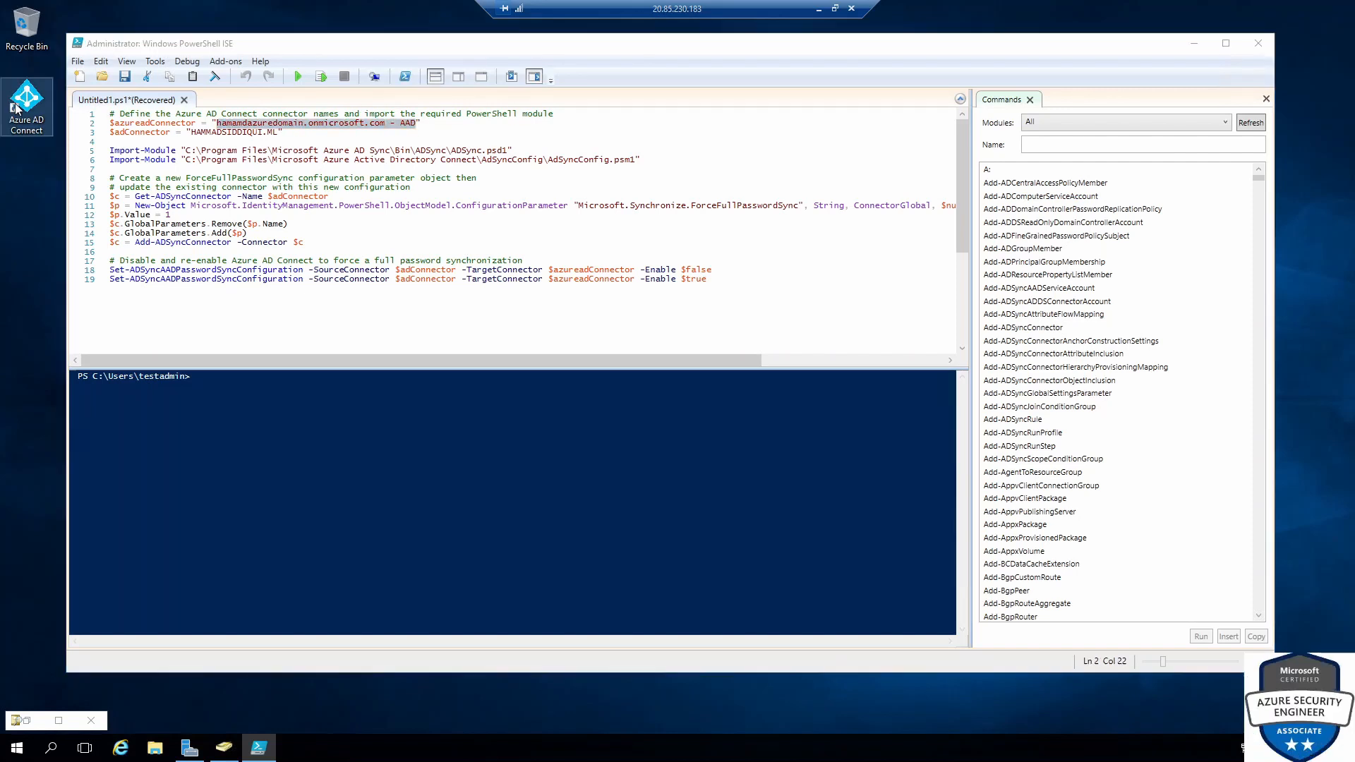
{"action": "right_click", "coordinate": [19, 107]}
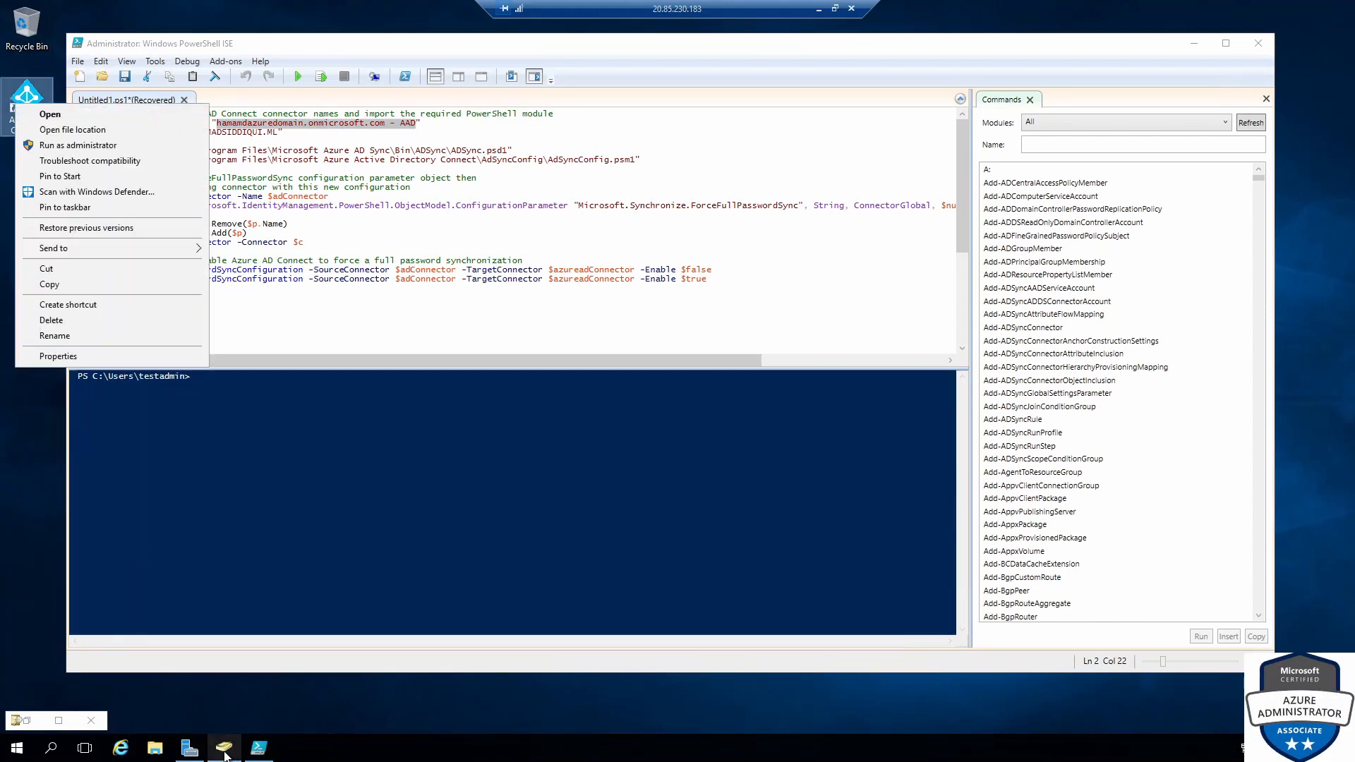
{"action": "left_click", "coordinate": [18, 748]}
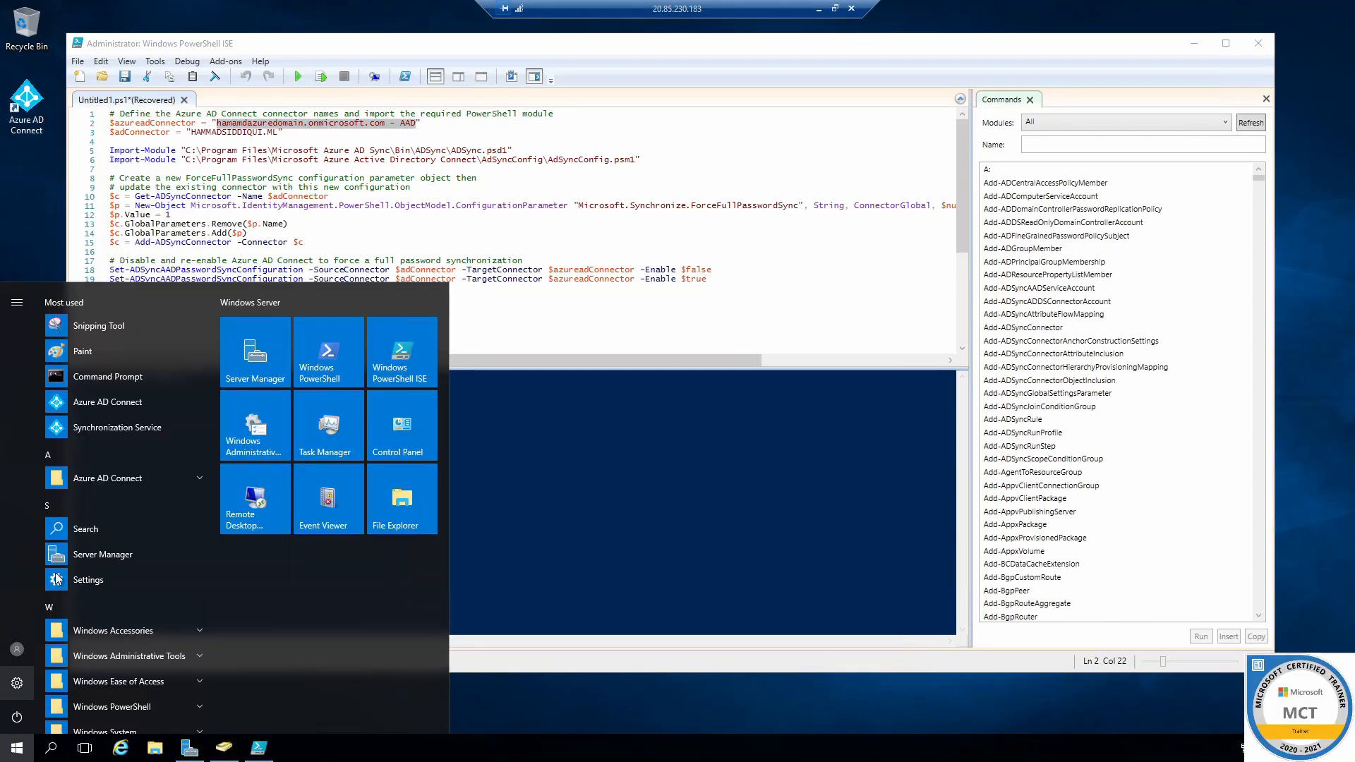
{"action": "left_click", "coordinate": [109, 426]}
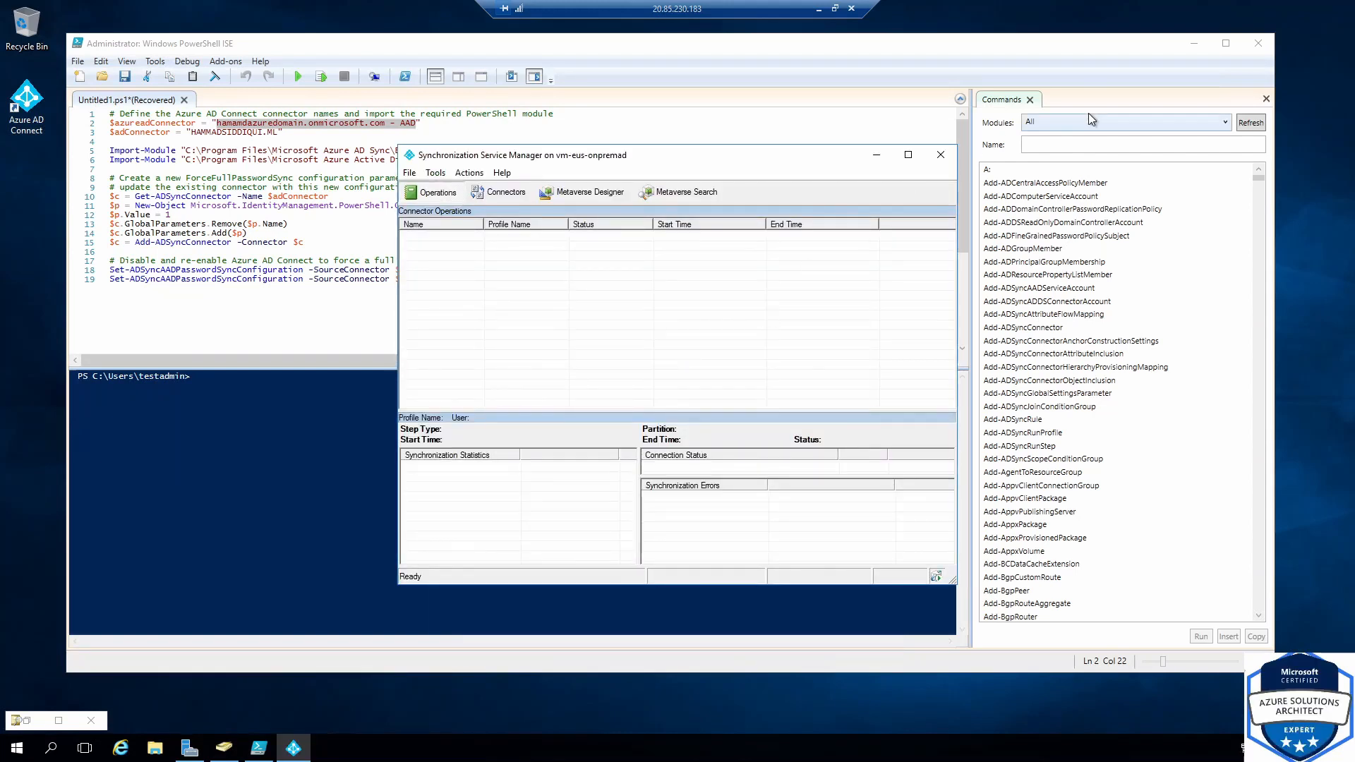
{"action": "left_click", "coordinate": [1264, 100]}
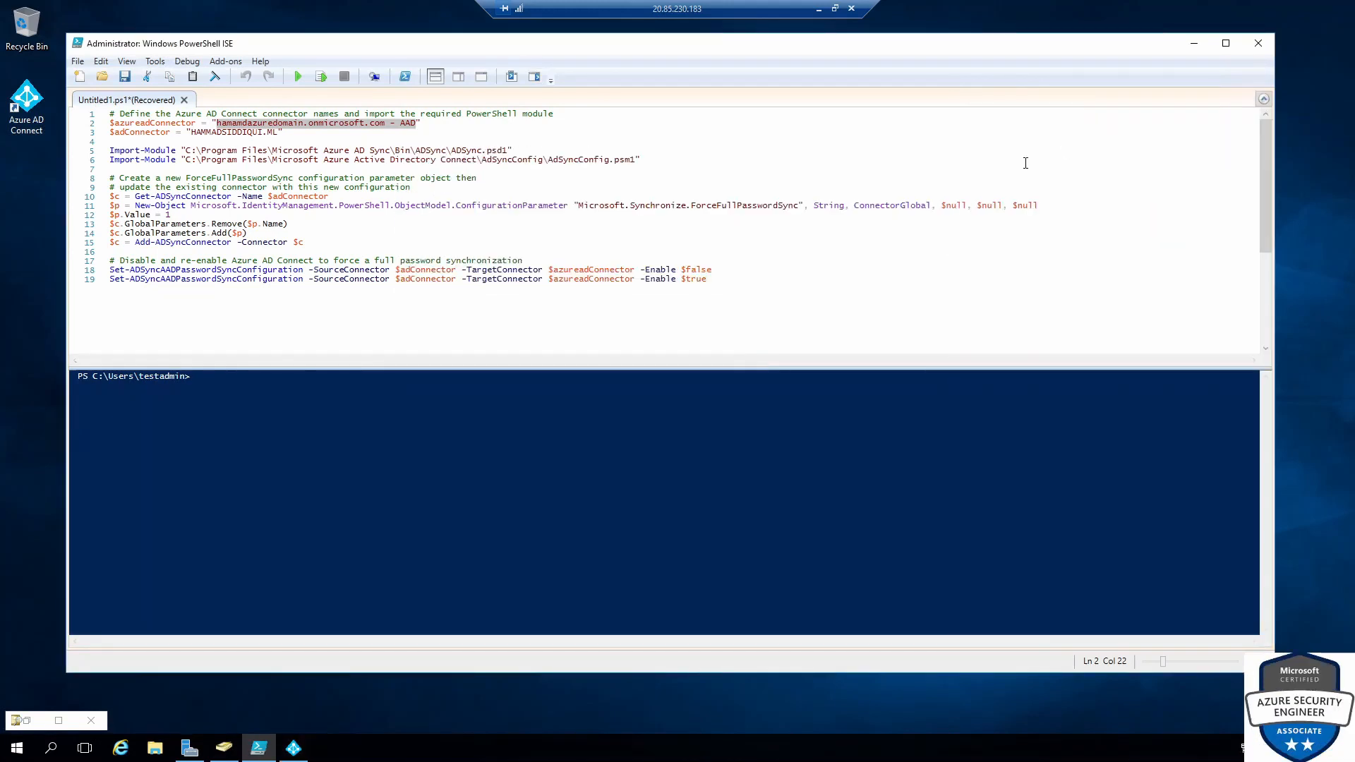
{"action": "left_click", "coordinate": [295, 753]}
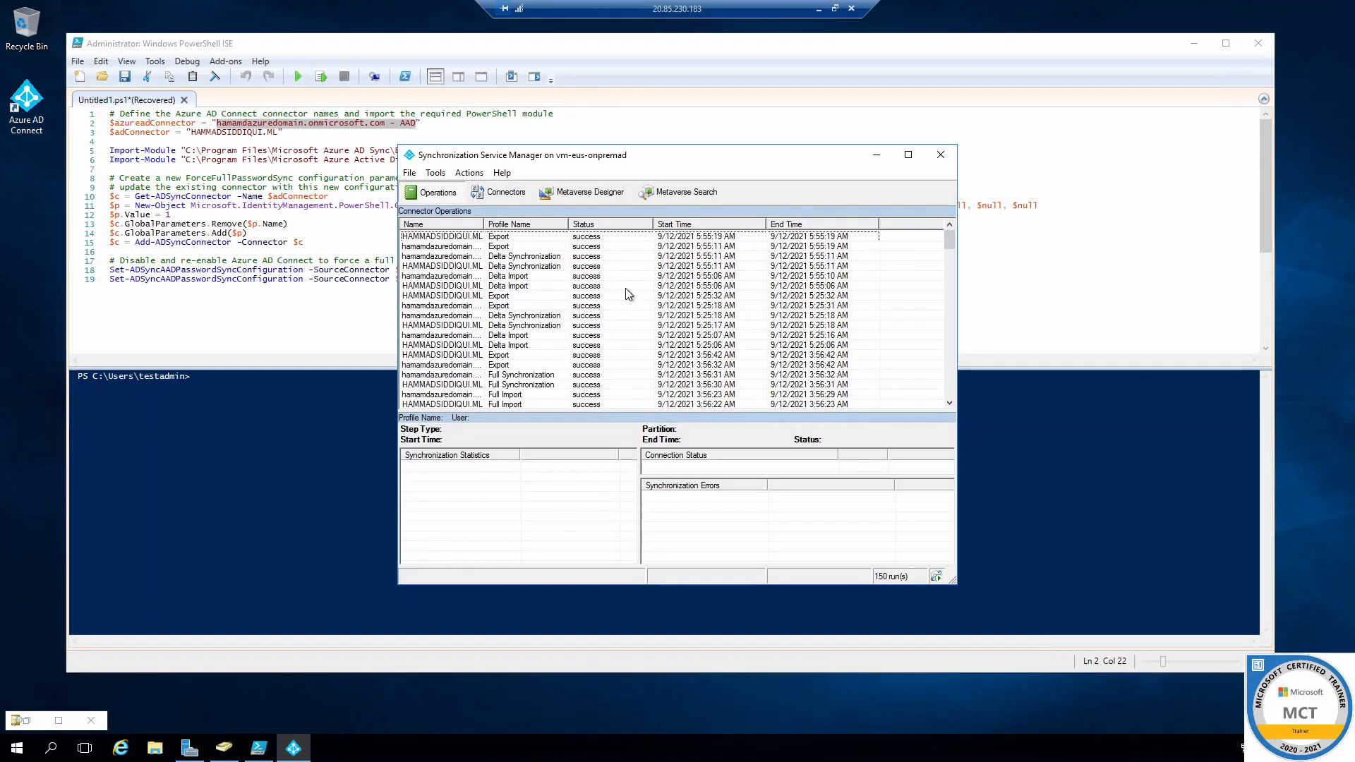
Copy the Azure AD connector's name from its properties into the $azureadConnector value on line 2
{"action": "left_click", "coordinate": [501, 192]}
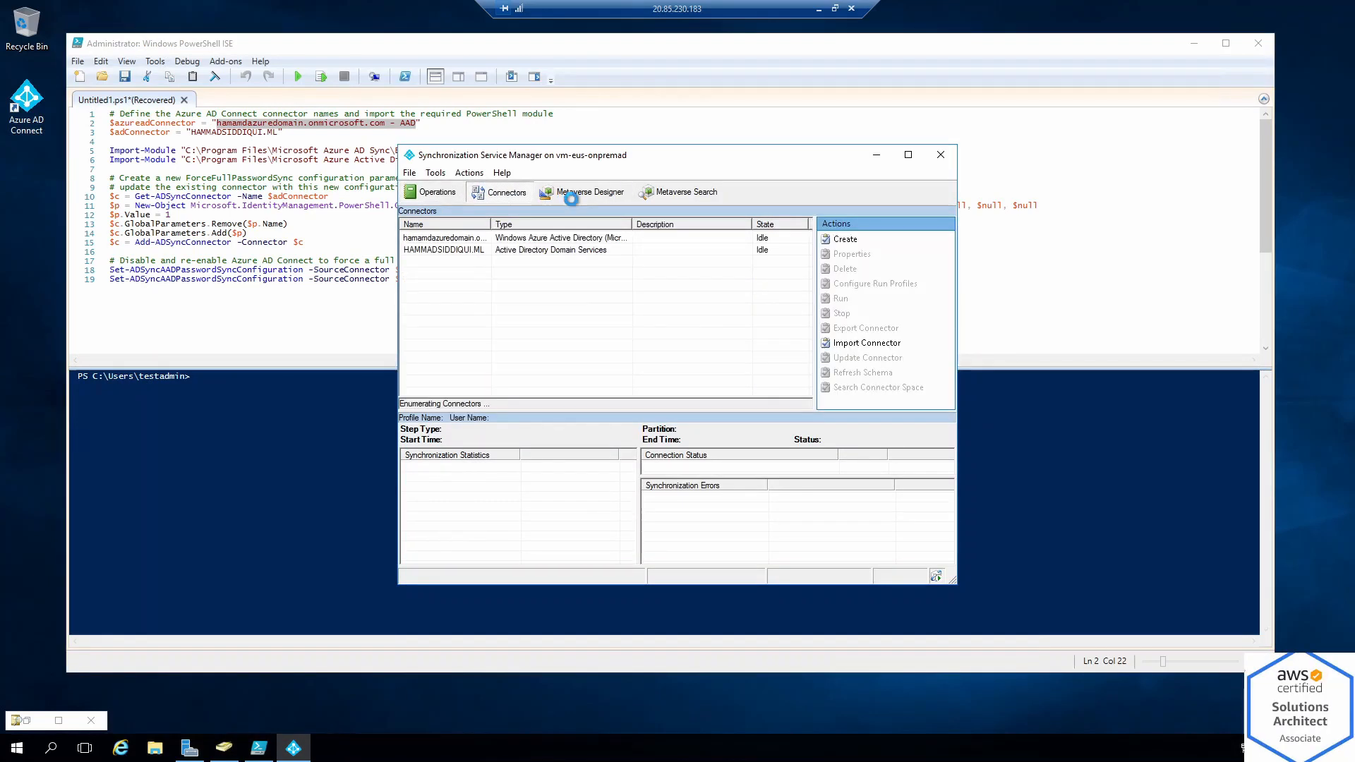
{"action": "double_click", "coordinate": [468, 238]}
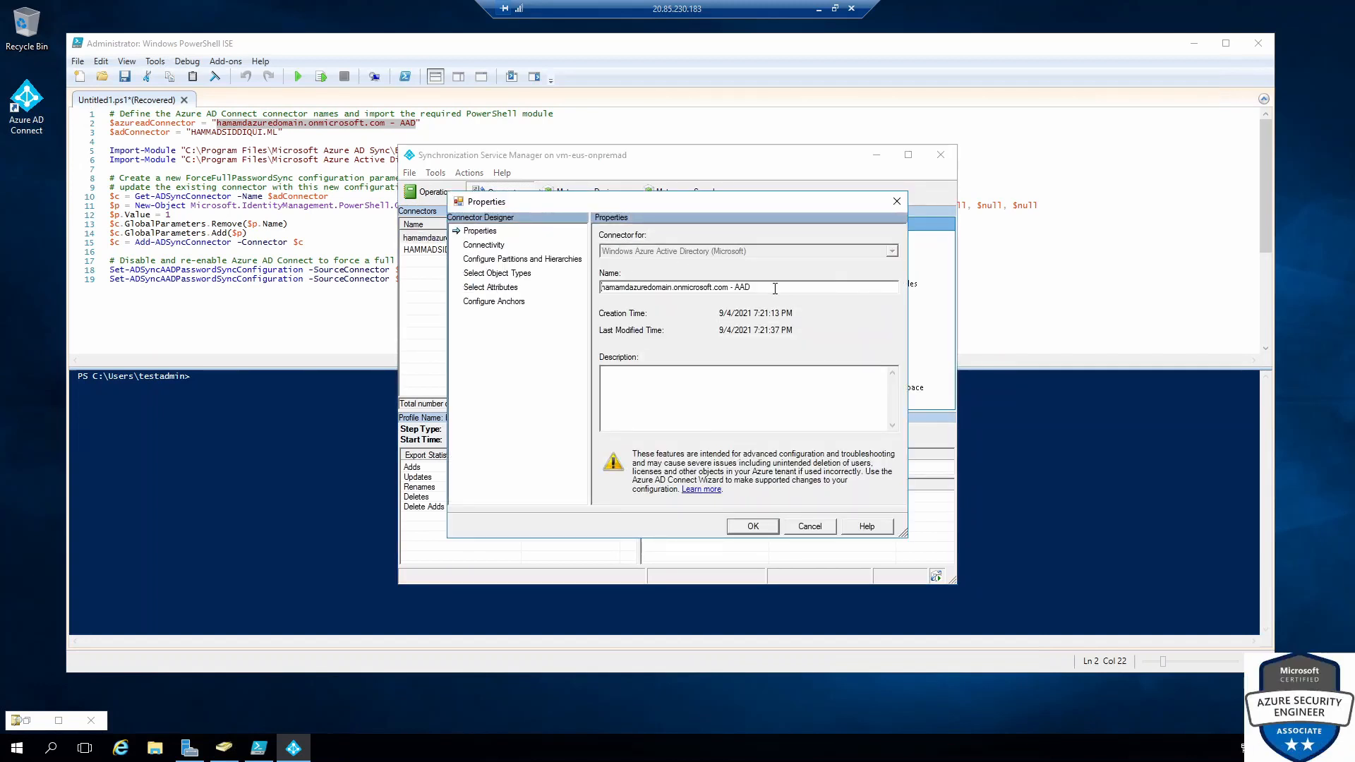
{"action": "left_click_drag", "start_coordinate": [775, 289], "coordinate": [600, 289]}
{"action": "right_click", "coordinate": [656, 292]}
{"action": "left_click", "coordinate": [708, 333]}
{"action": "left_click", "coordinate": [809, 526]}
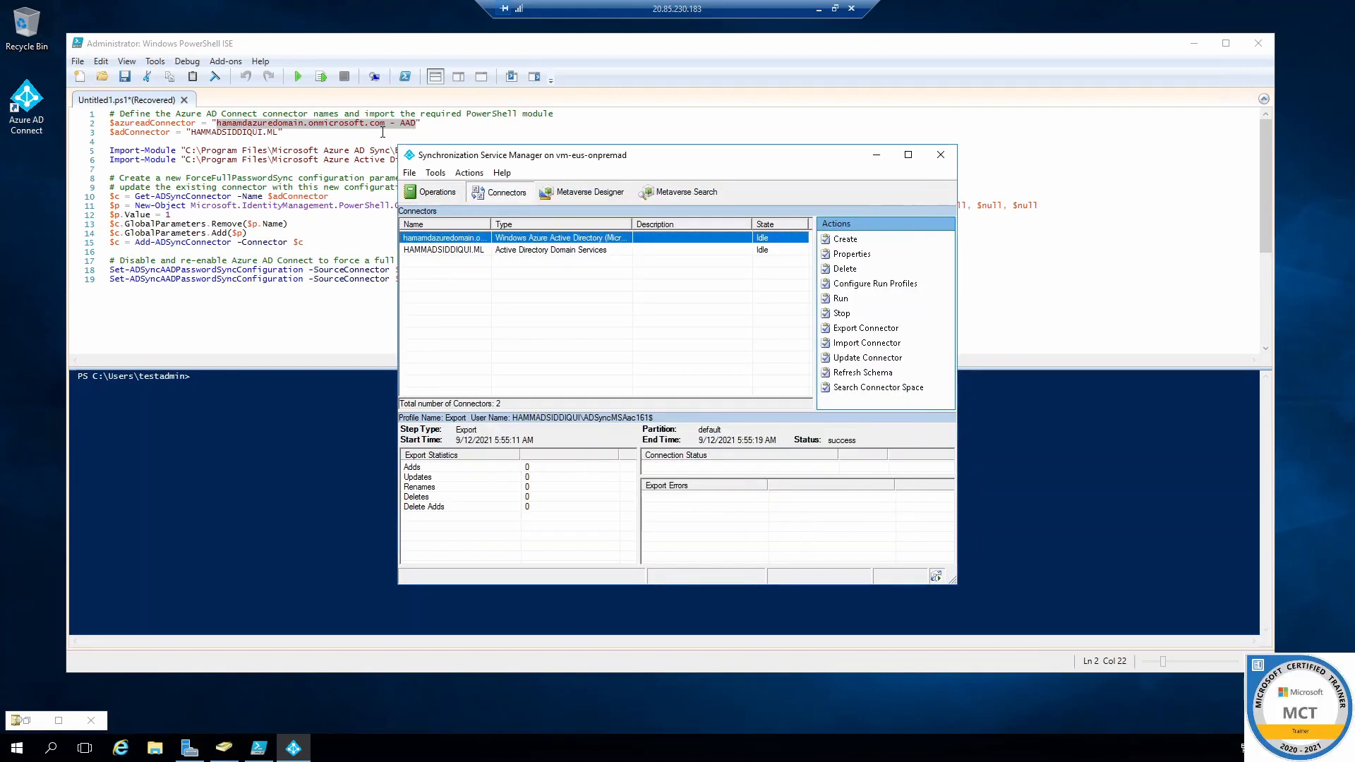
{"action": "left_click", "coordinate": [413, 128]}
{"action": "left_click_drag", "start_coordinate": [392, 128], "coordinate": [219, 125]}
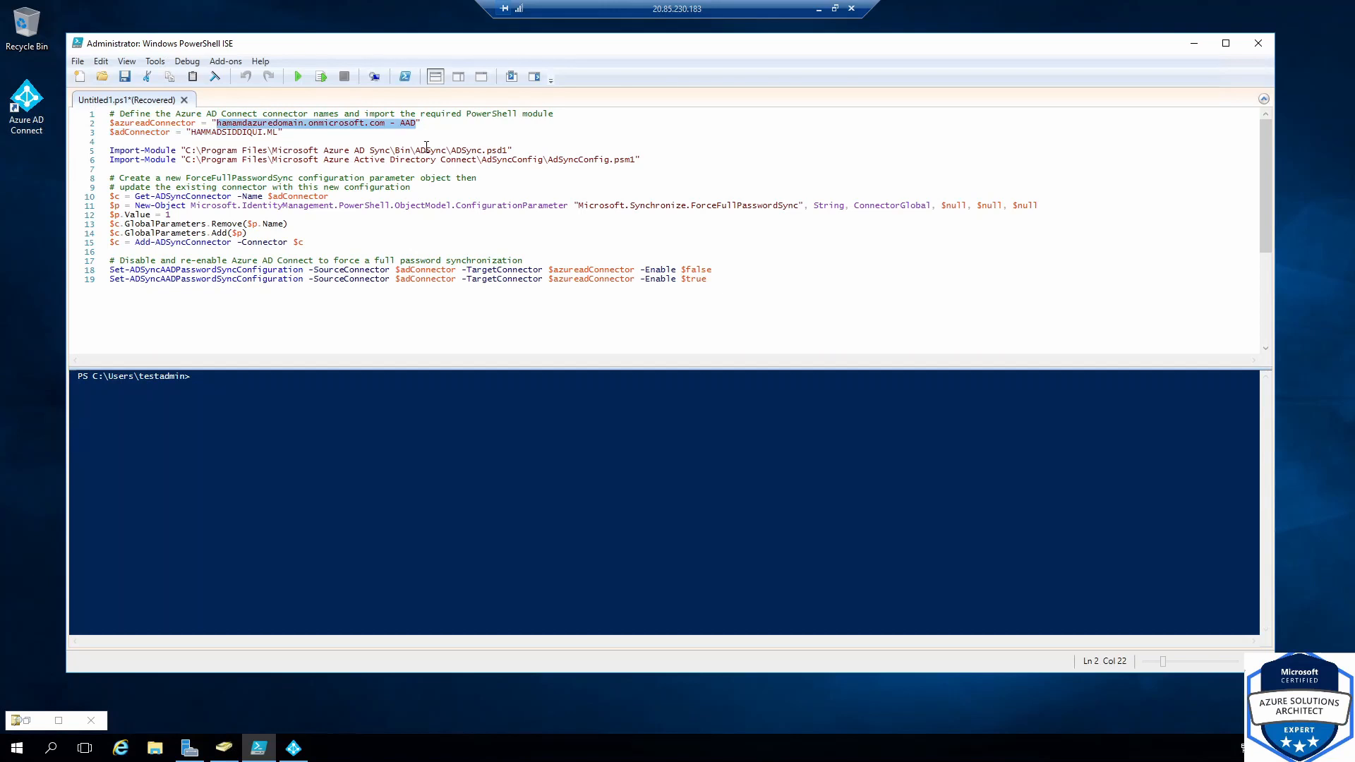
{"action": "key", "text": "ctrl+v"}
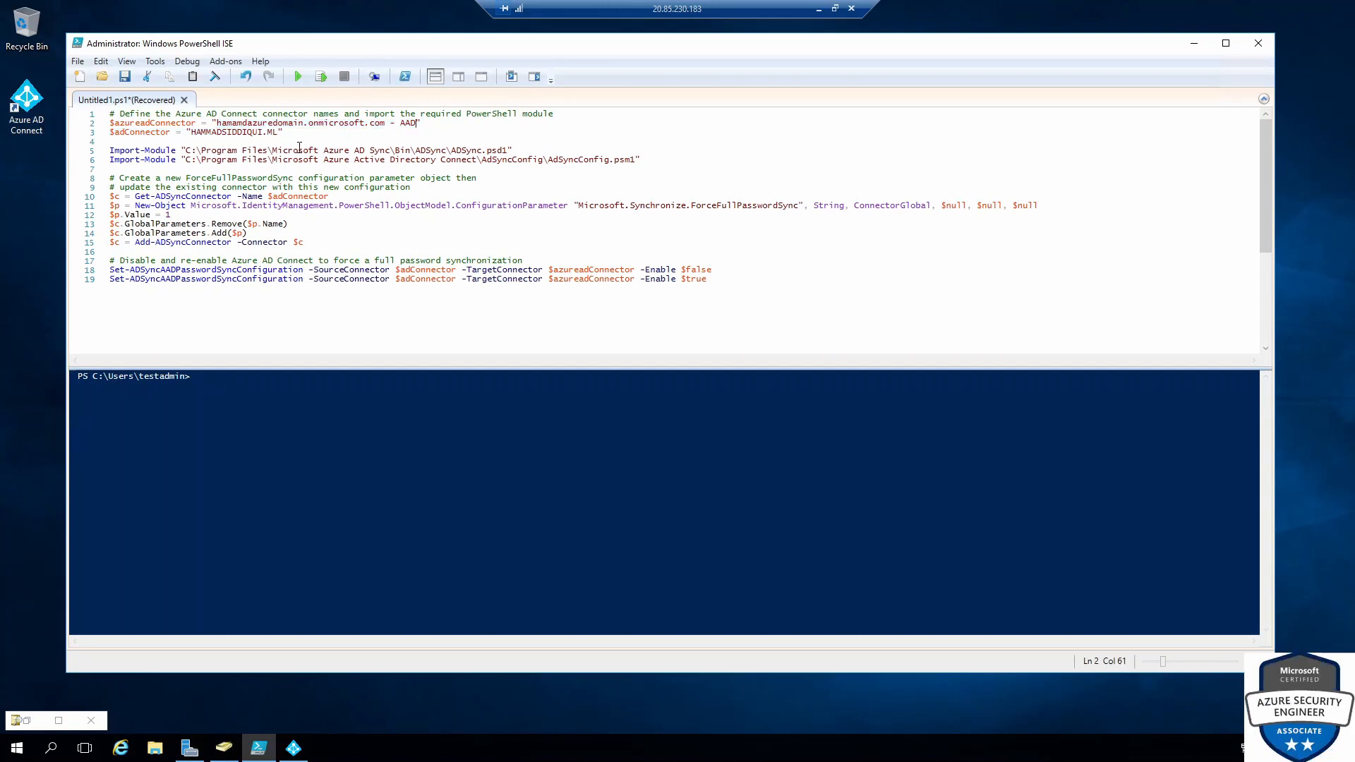
Copy the AD DS connector's name from its properties into the $adConnector value on line 3
{"action": "left_click", "coordinate": [294, 748]}
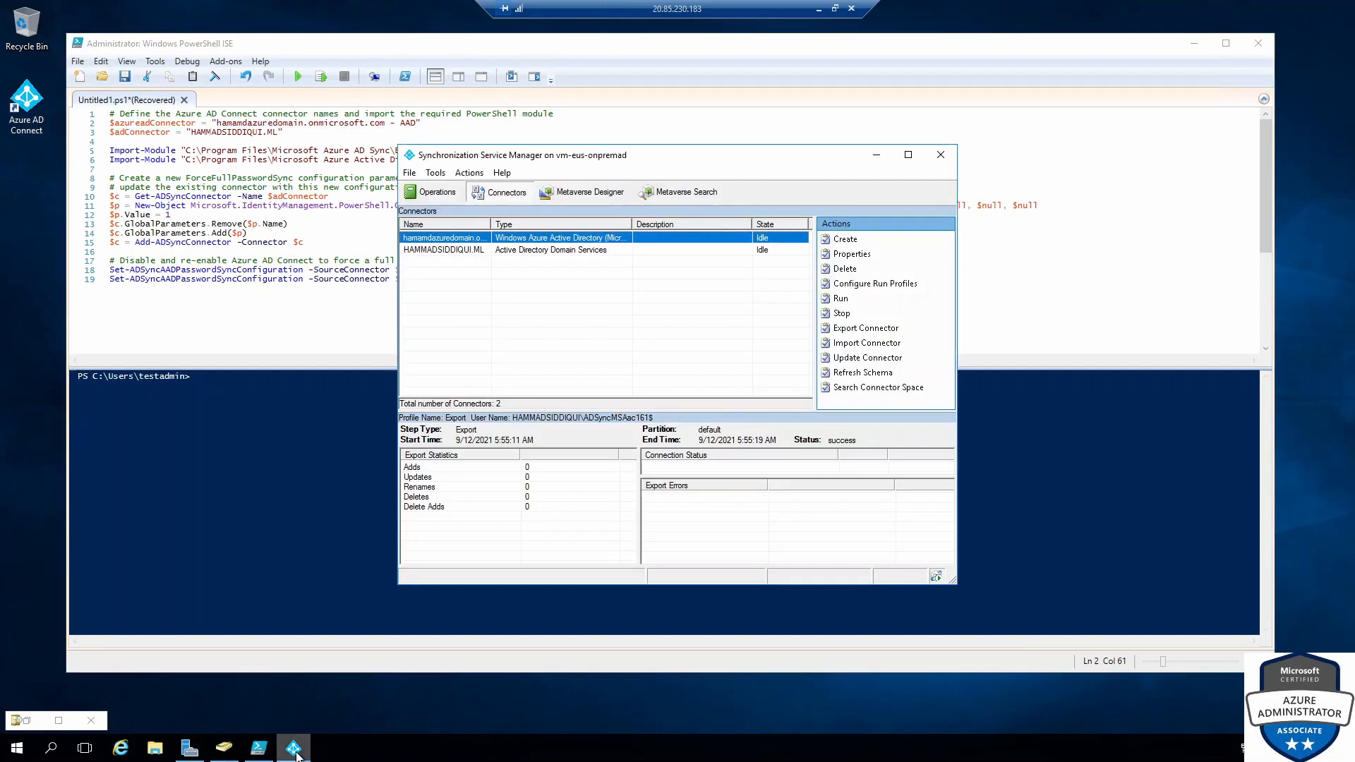
{"action": "double_click", "coordinate": [459, 250]}
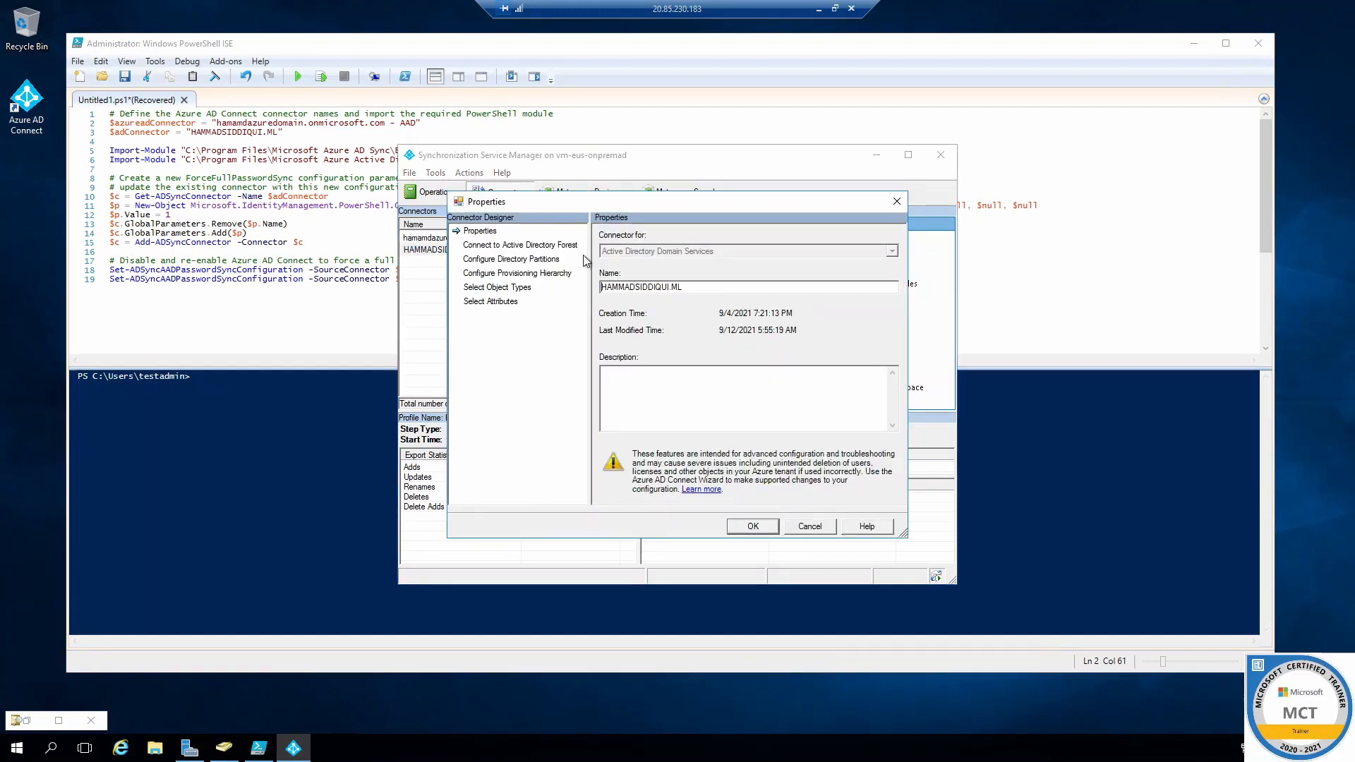
{"action": "left_click_drag", "start_coordinate": [696, 288], "coordinate": [584, 290]}
{"action": "right_click", "coordinate": [617, 288]}
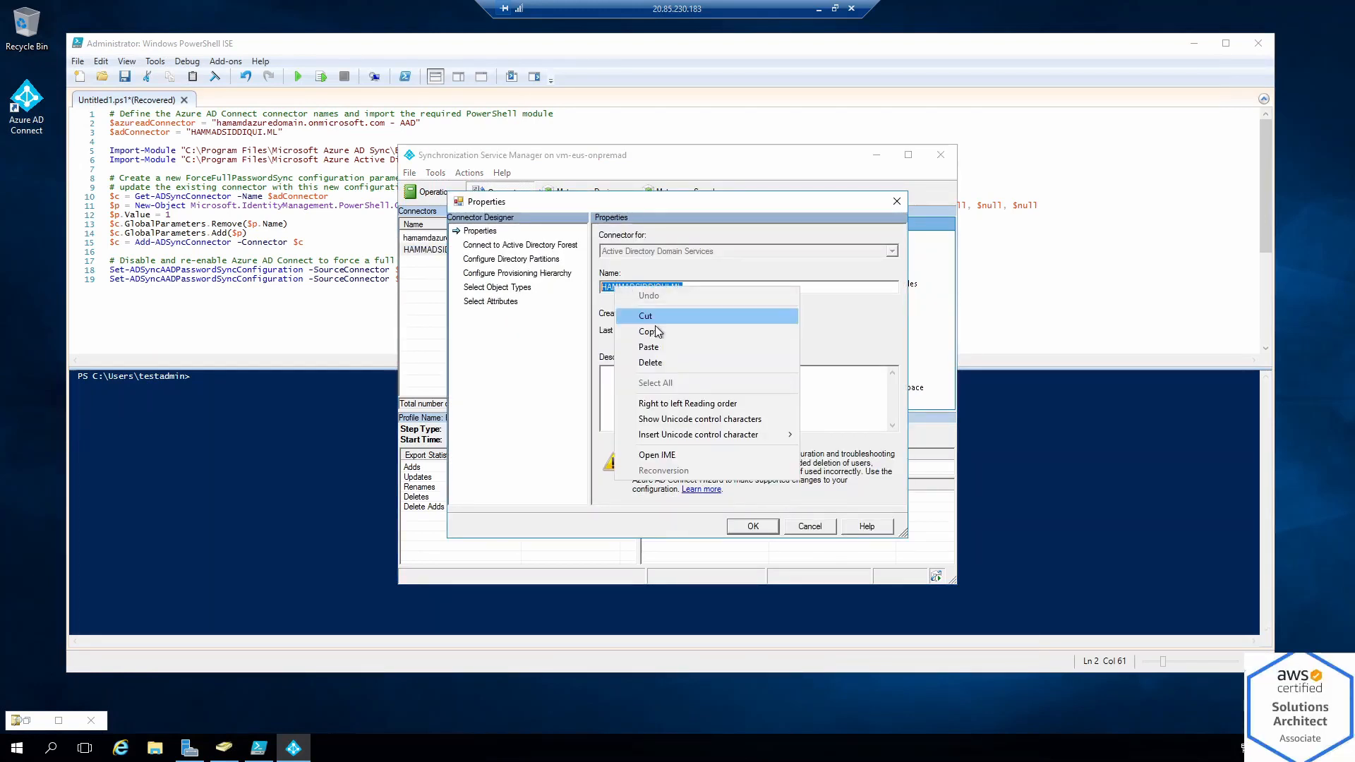
{"action": "left_click", "coordinate": [660, 330]}
{"action": "left_click", "coordinate": [819, 530]}
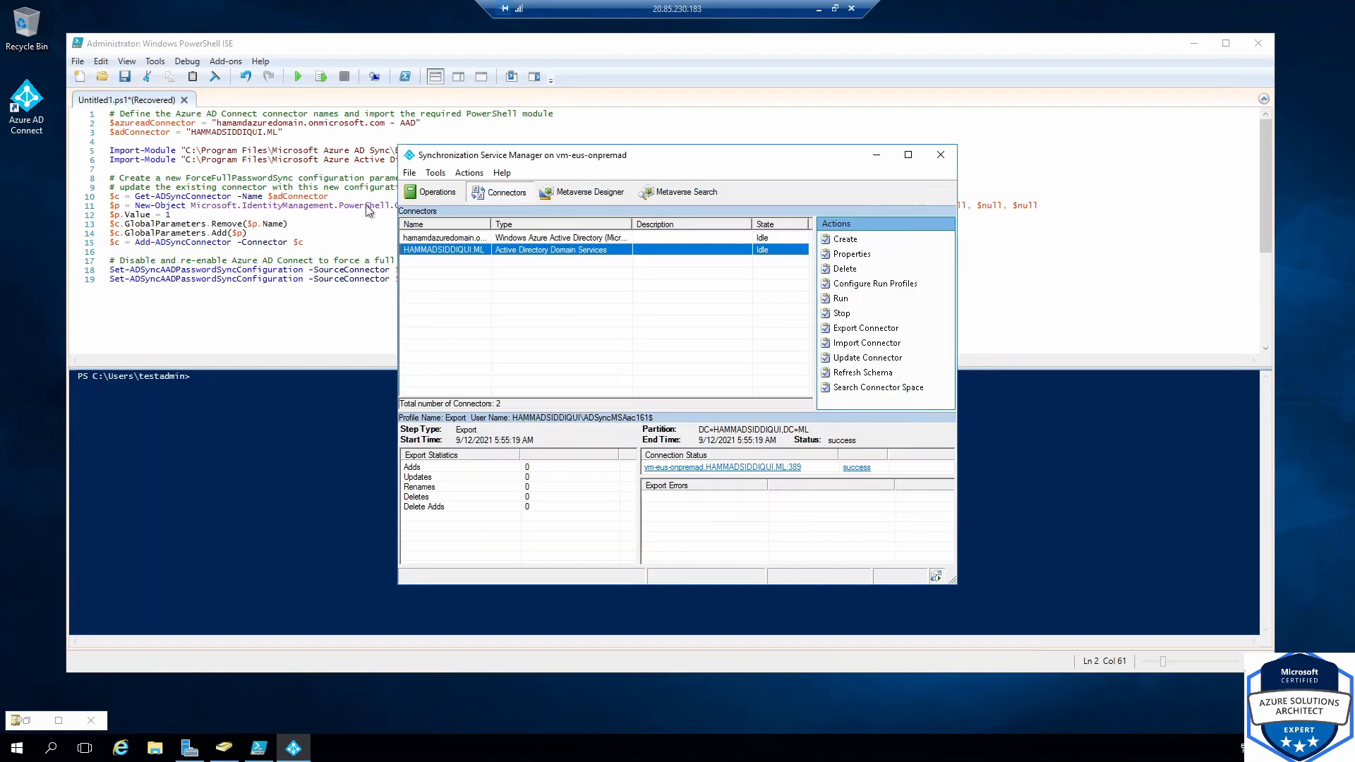
{"action": "left_click", "coordinate": [274, 132]}
{"action": "left_click_drag", "start_coordinate": [278, 132], "coordinate": [192, 132]}
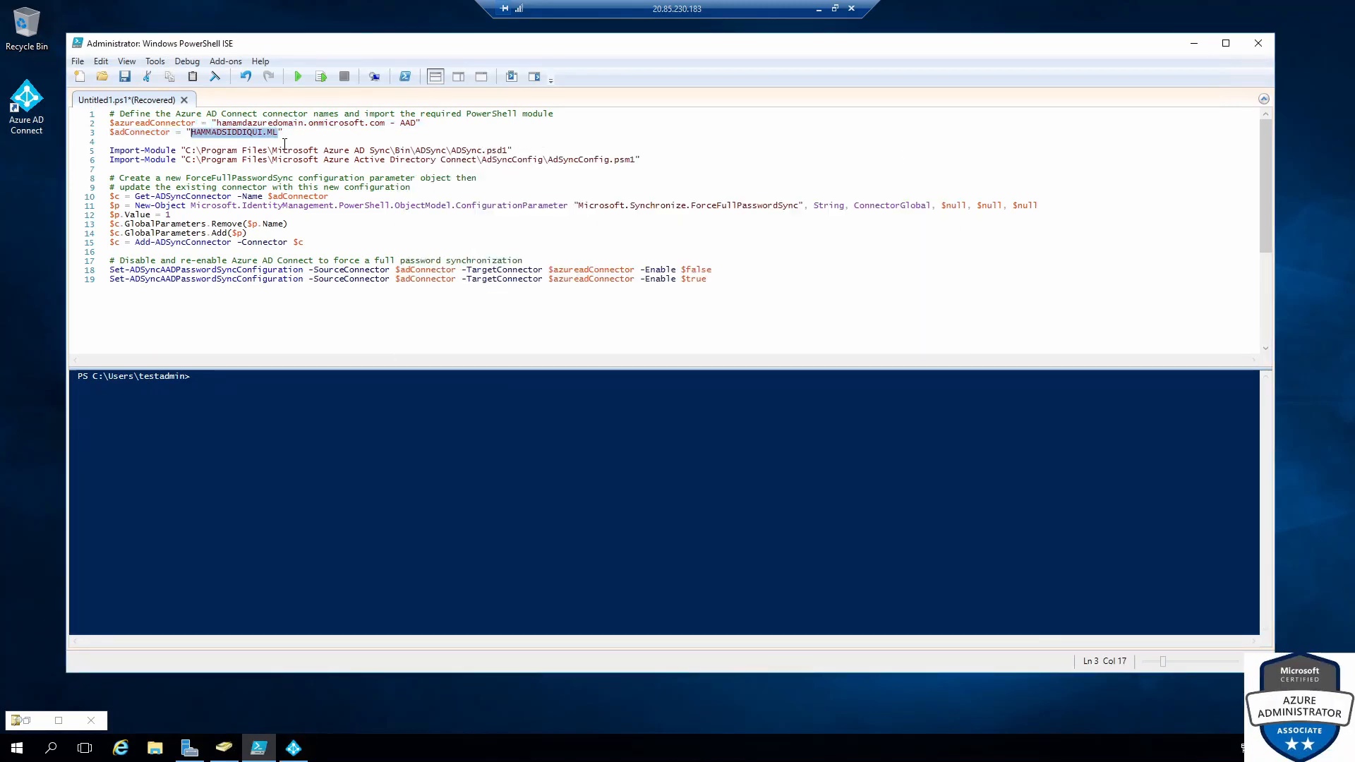
{"action": "key", "text": "ctrl+v"}
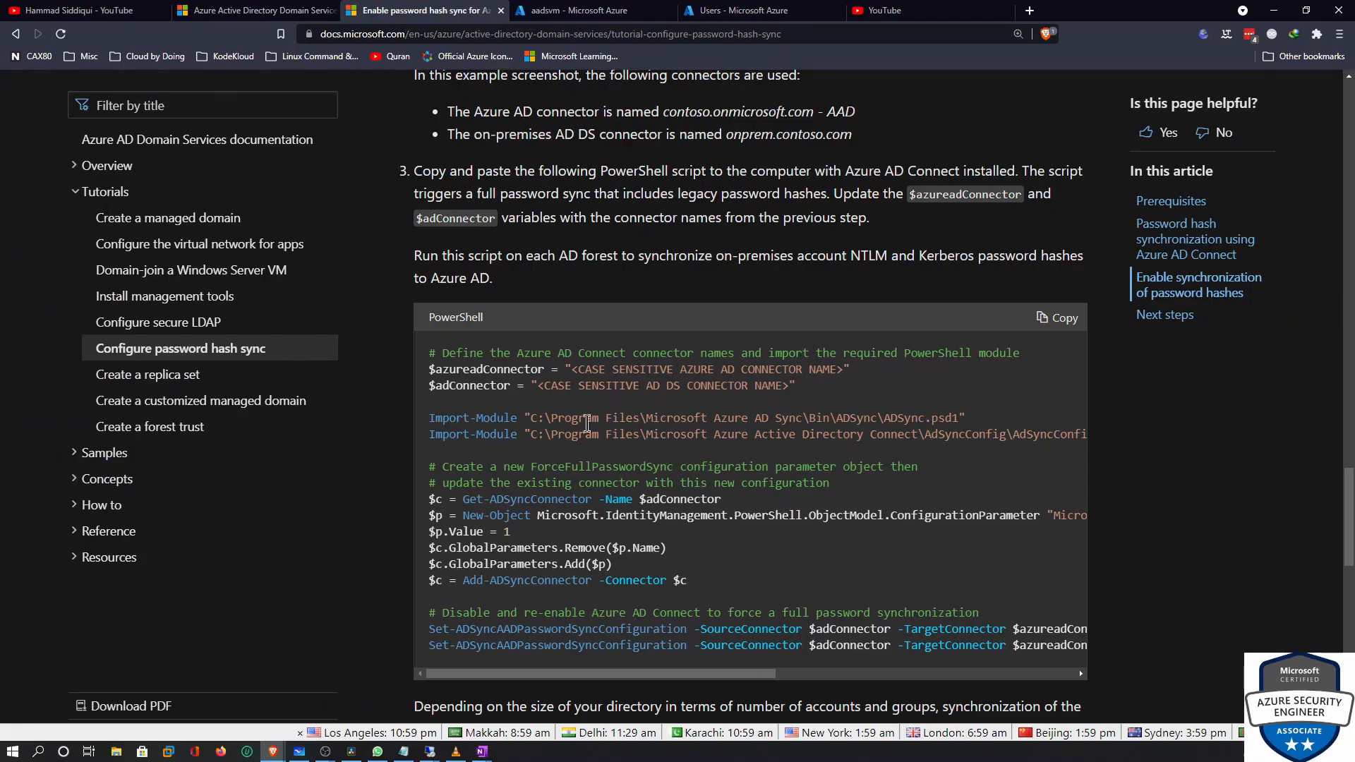
Compare the tutorial's sample connector-name lines and Synchronization Service Manager screenshot with the script
{"action": "scroll", "coordinate": [705, 529], "scroll_direction": "down", "scroll_amount": 5}
{"action": "scroll", "coordinate": [769, 395], "scroll_direction": "up", "scroll_amount": 5}
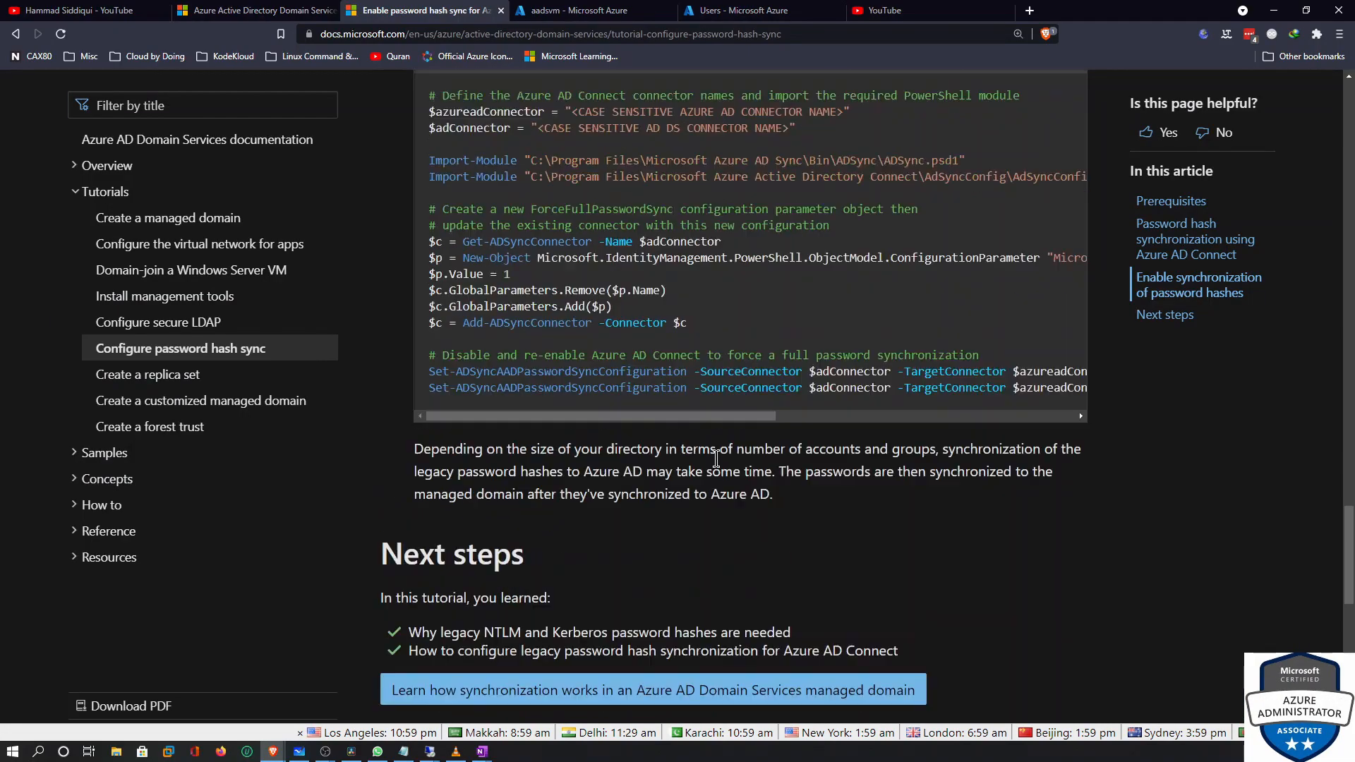
{"action": "left_click_drag", "start_coordinate": [811, 386], "coordinate": [428, 369]}
{"action": "scroll", "coordinate": [654, 275], "scroll_direction": "up", "scroll_amount": 10}
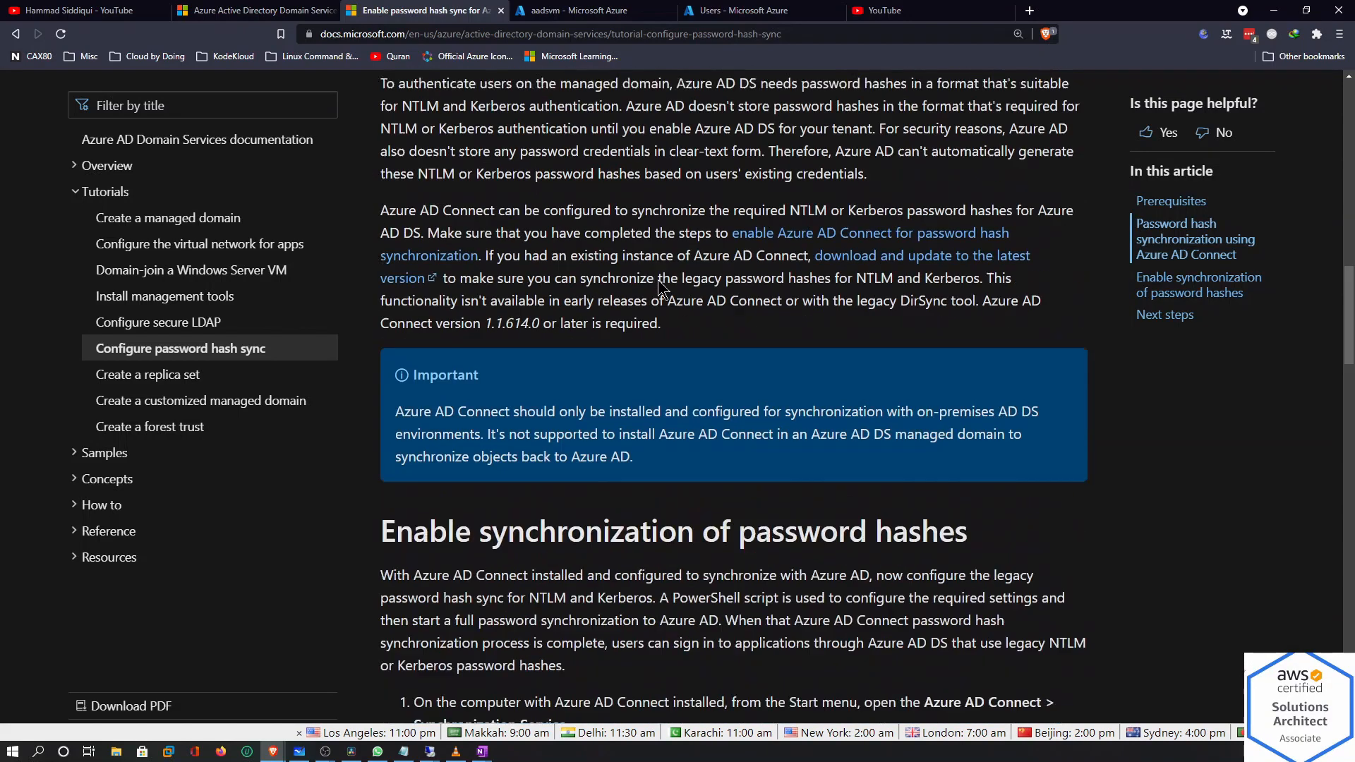
{"action": "scroll", "coordinate": [661, 295], "scroll_direction": "up", "scroll_amount": 5}
{"action": "scroll", "coordinate": [539, 281], "scroll_direction": "down", "scroll_amount": 15}
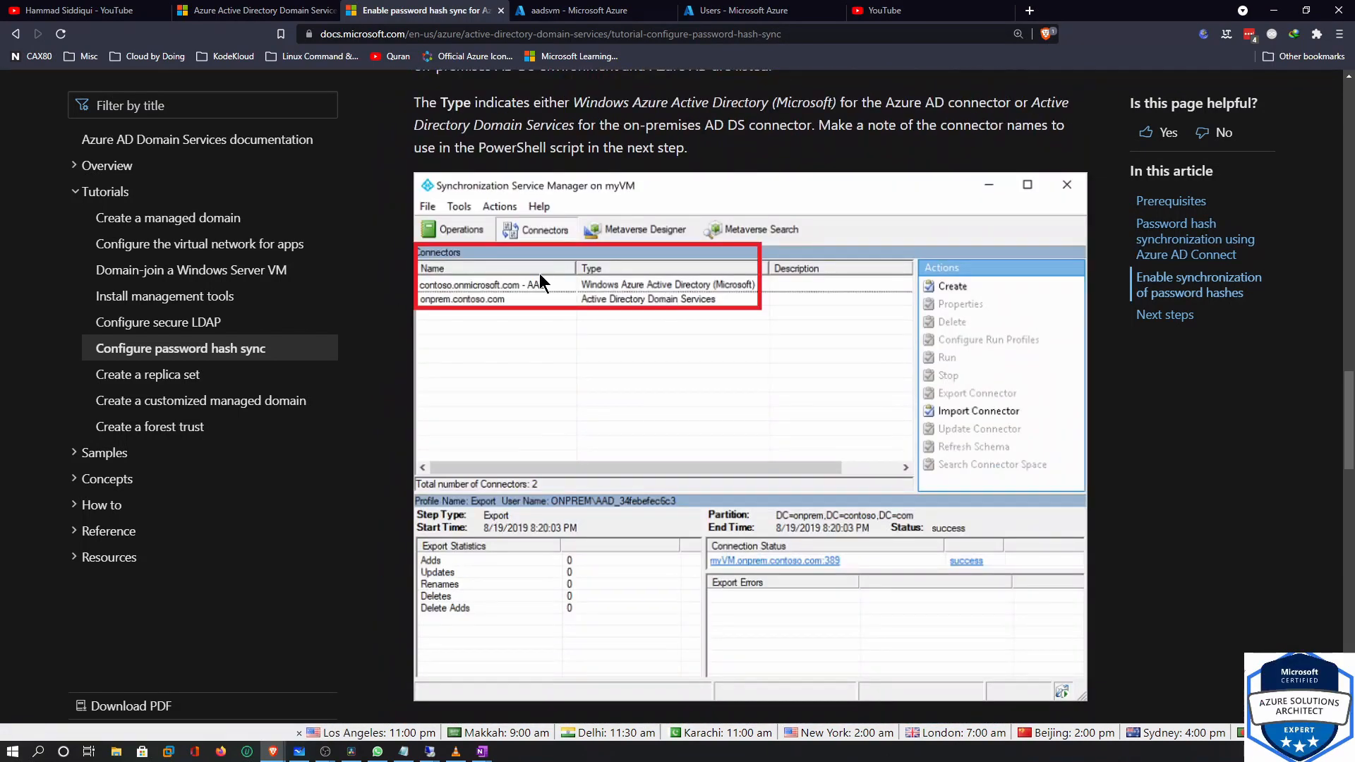
{"action": "scroll", "coordinate": [547, 301], "scroll_direction": "down", "scroll_amount": 12}
{"action": "scroll", "coordinate": [694, 395], "scroll_direction": "up", "scroll_amount": 4}
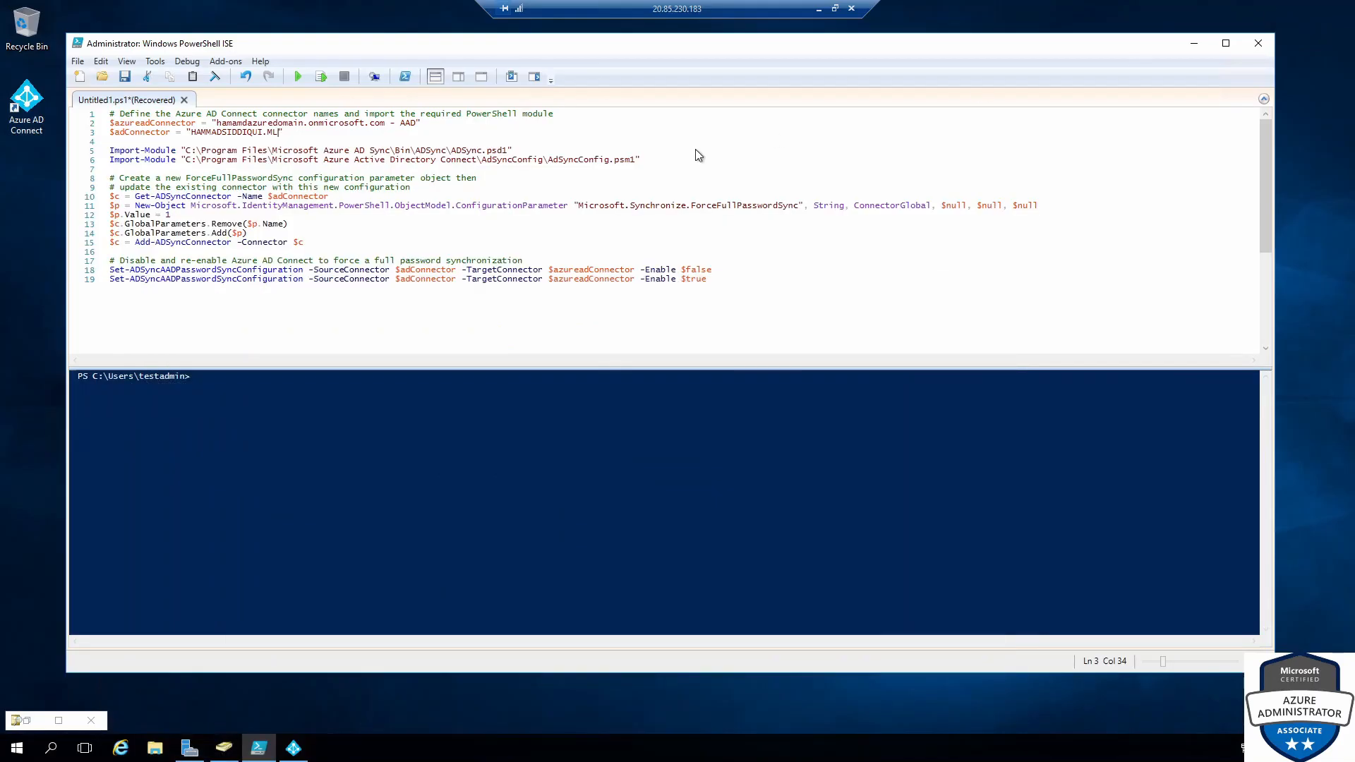
Run lines 2–3, 5–6 and 10–19 in turn until Password Hash Sync Configuration reports updated
{"action": "left_click_drag", "start_coordinate": [288, 137], "coordinate": [109, 124]}
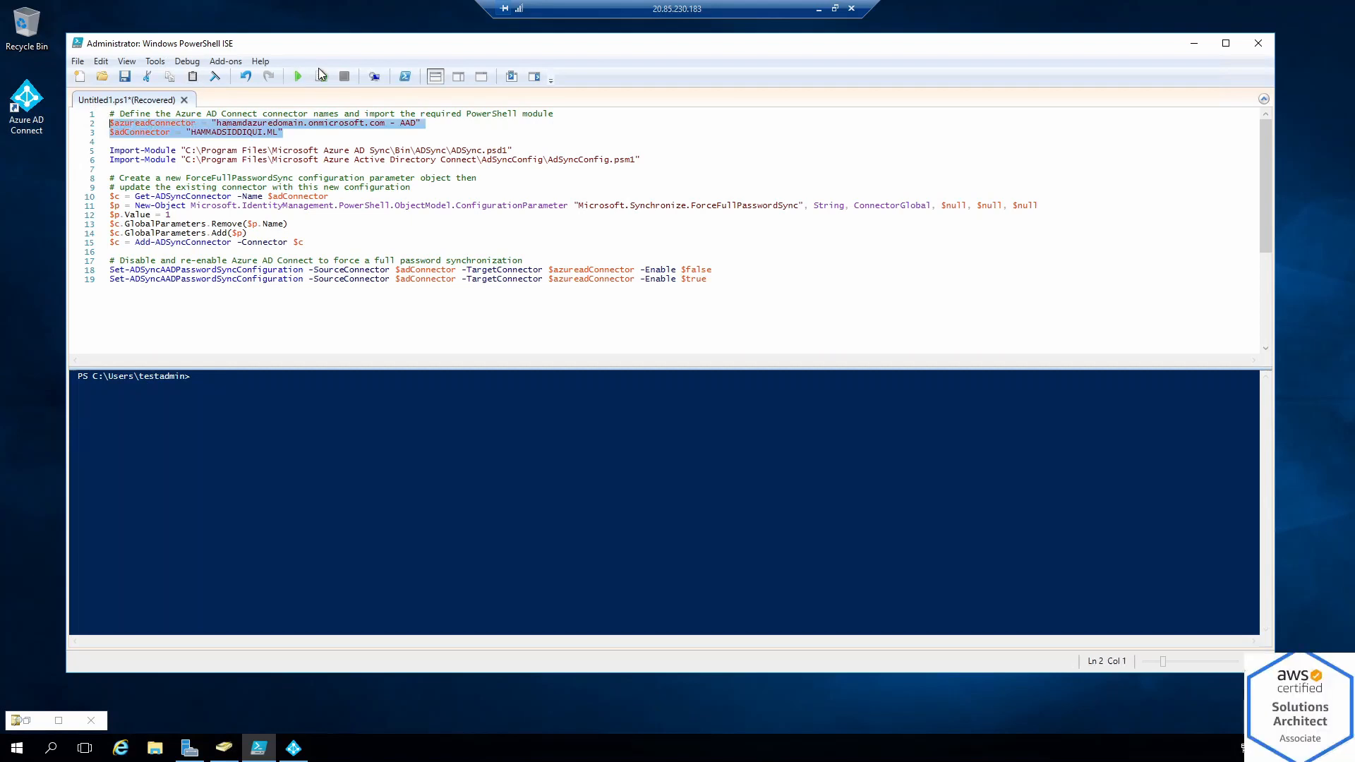
{"action": "left_click", "coordinate": [321, 76]}
{"action": "left_click", "coordinate": [323, 79]}
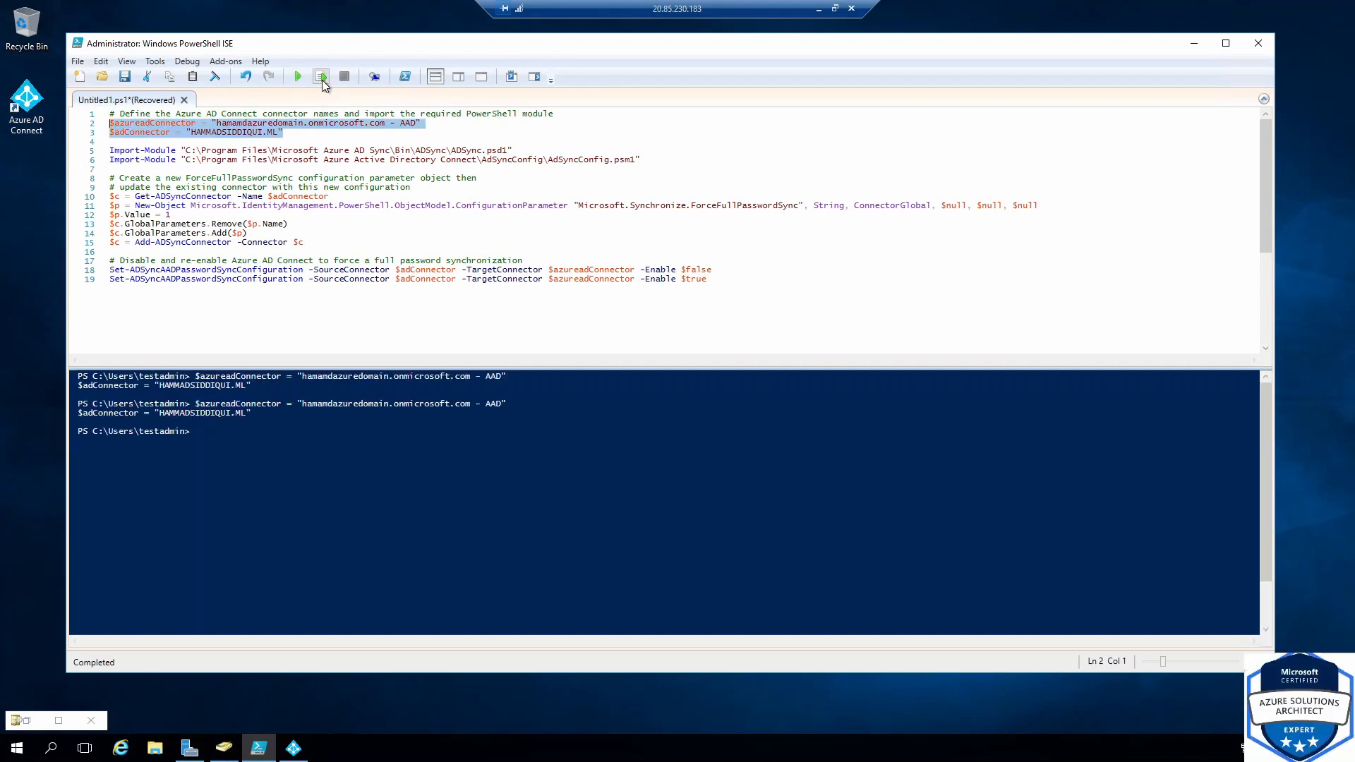
{"action": "left_click_drag", "start_coordinate": [689, 171], "coordinate": [124, 146]}
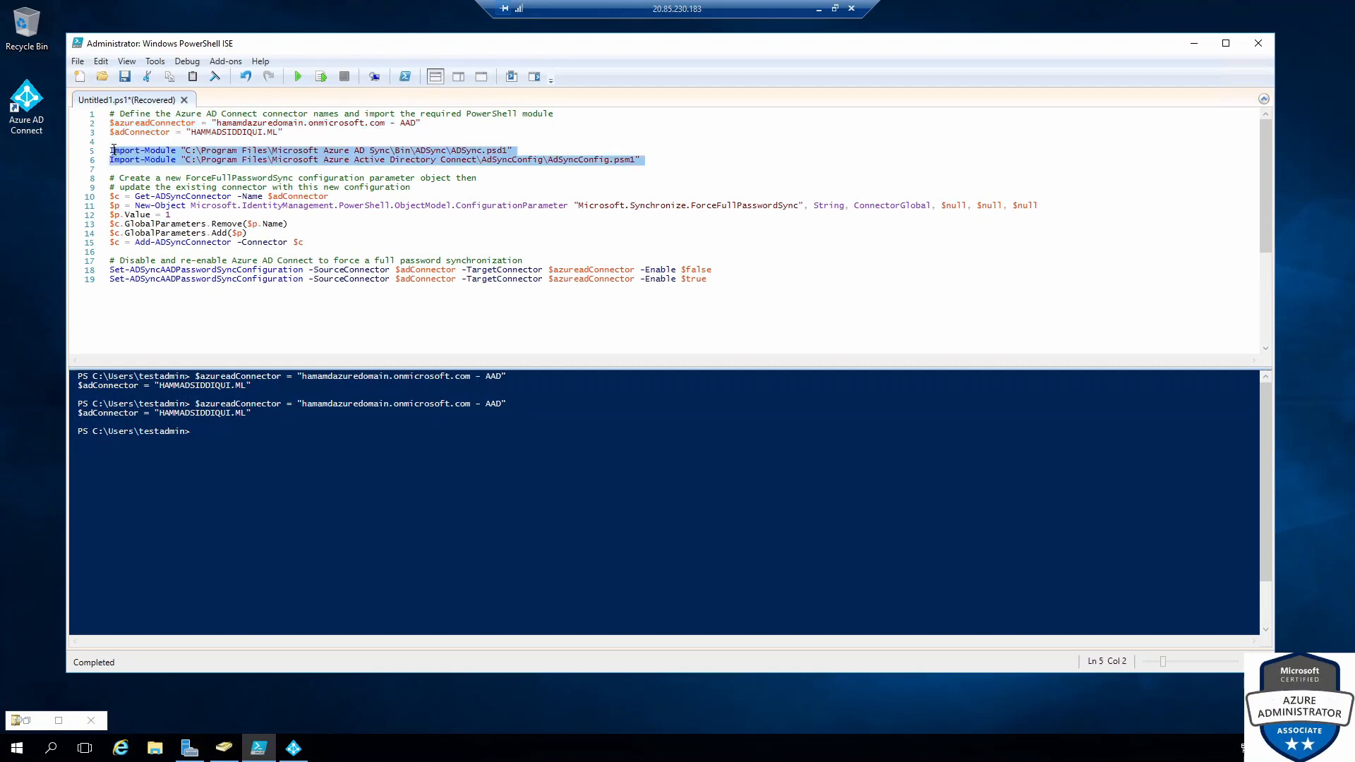
{"action": "left_click", "coordinate": [322, 77]}
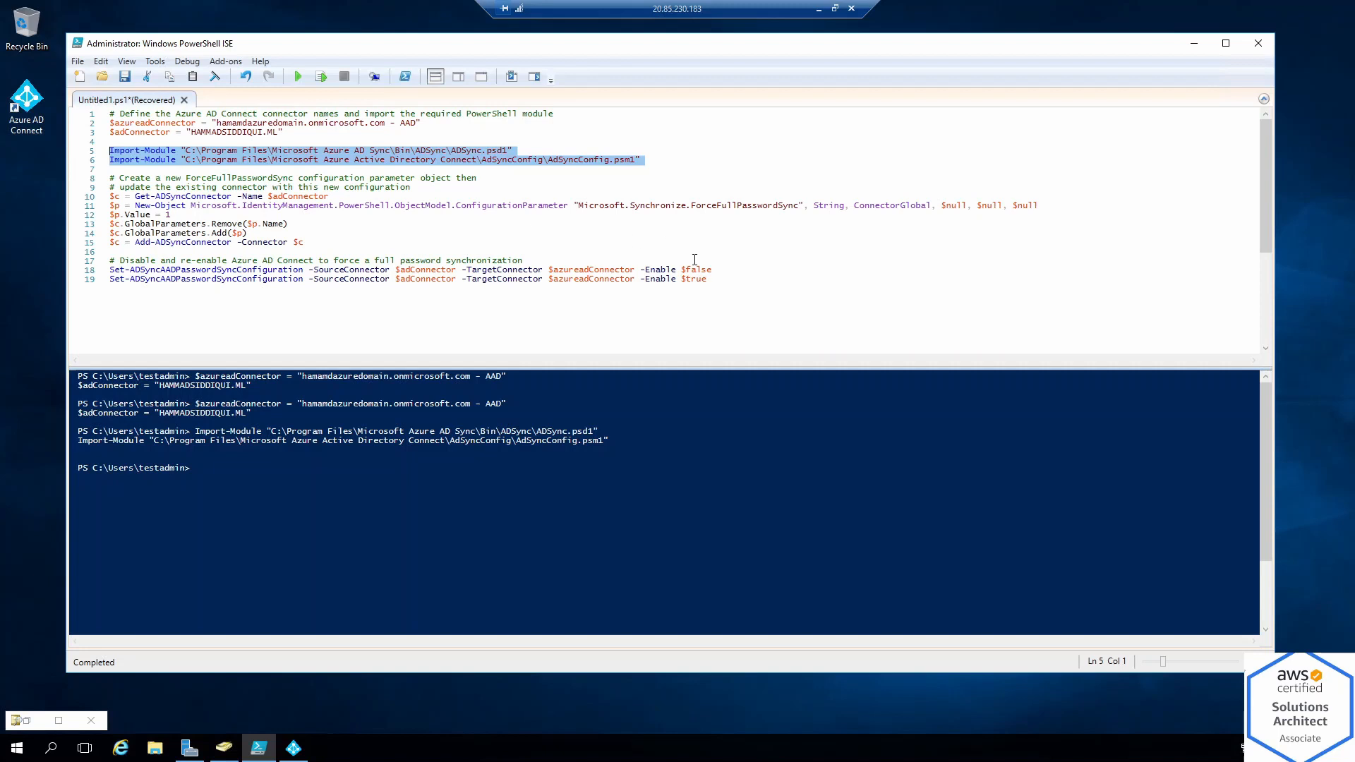
{"action": "left_click_drag", "start_coordinate": [721, 281], "coordinate": [110, 197]}
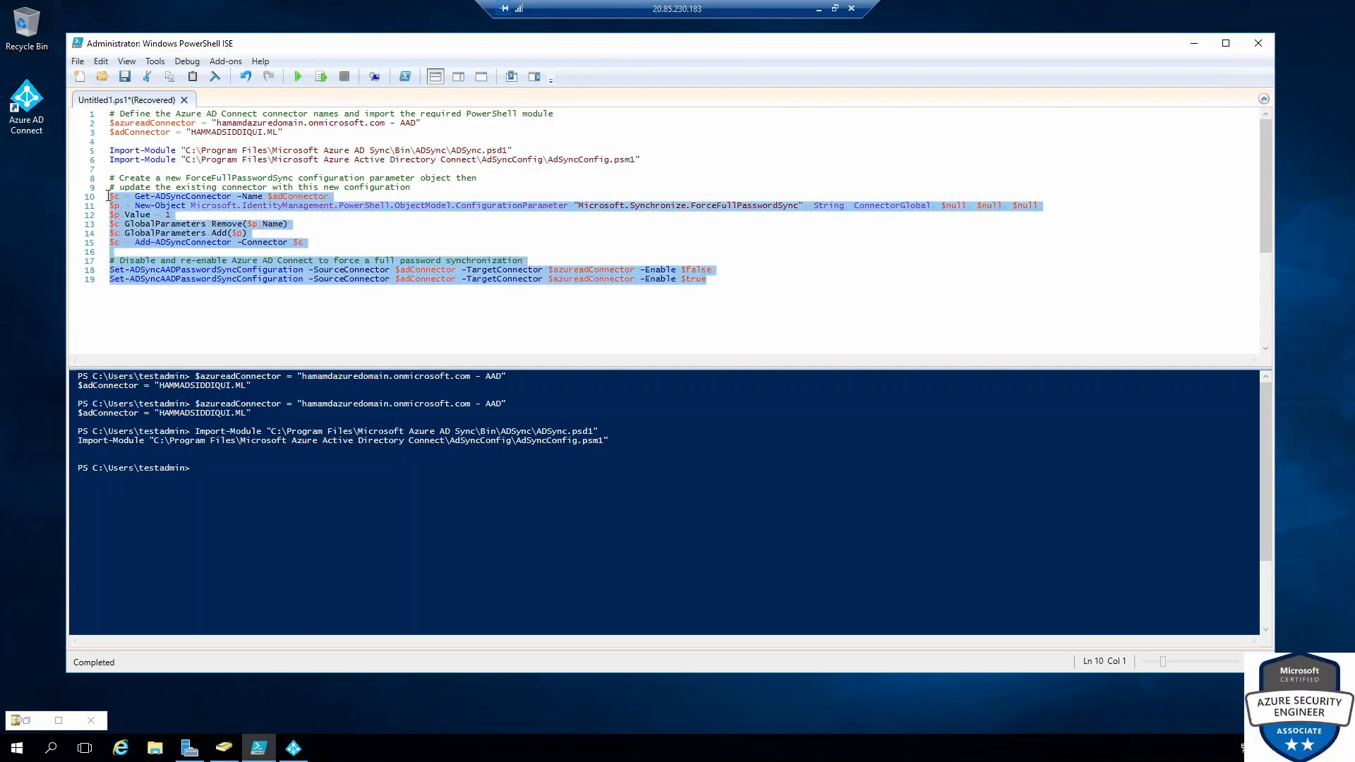
{"action": "left_click", "coordinate": [322, 78]}
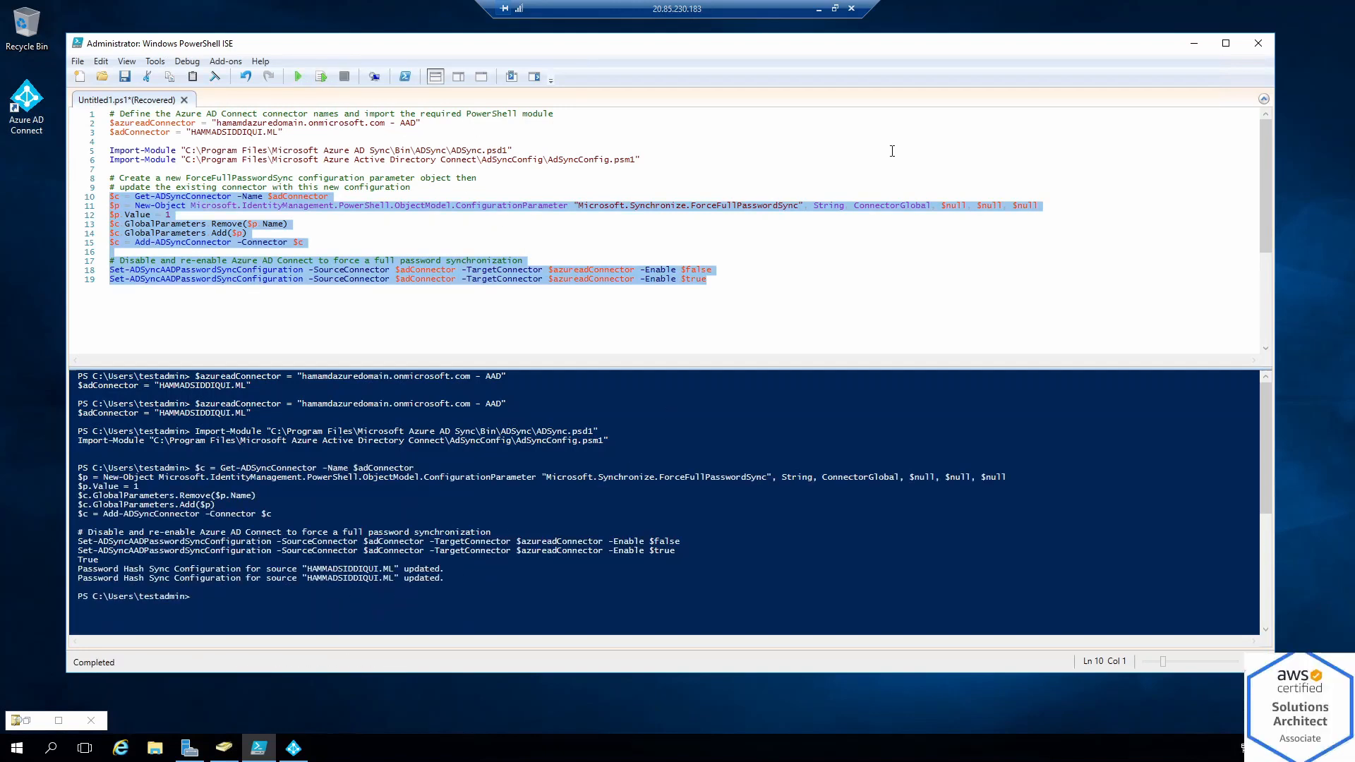
{"action": "left_click", "coordinate": [819, 9]}
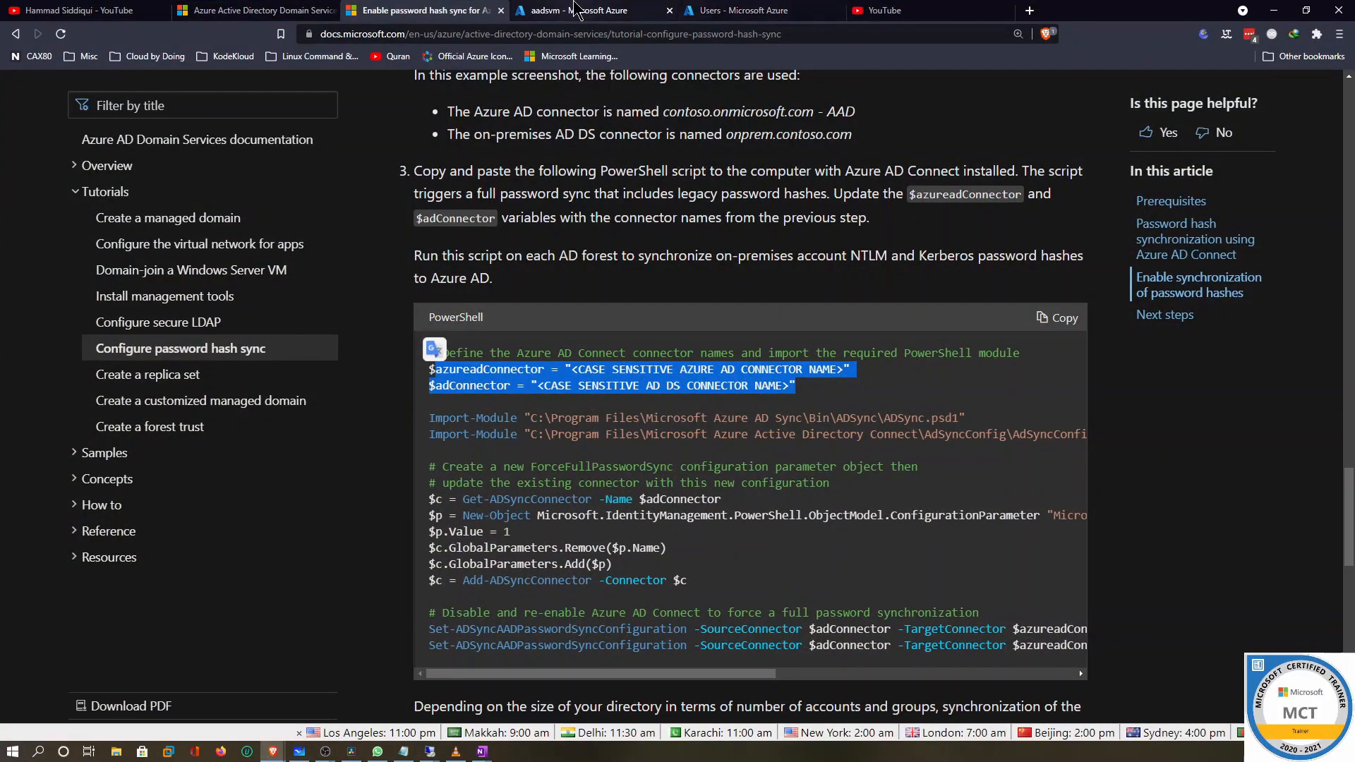
From the aadsvm page, go to Home, open Azure Virtual Desktop and choose Create a host pool
{"action": "left_click", "coordinate": [575, 10]}
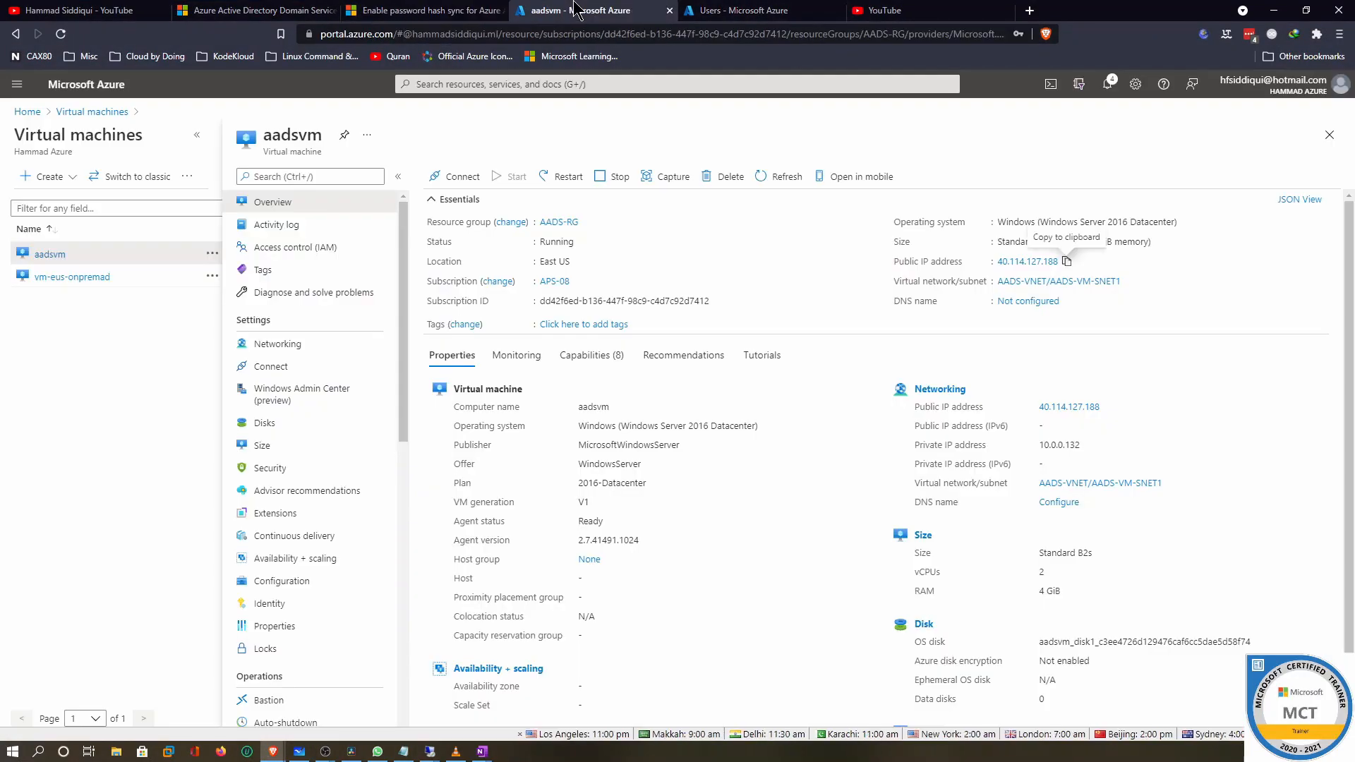
{"action": "left_click", "coordinate": [115, 113]}
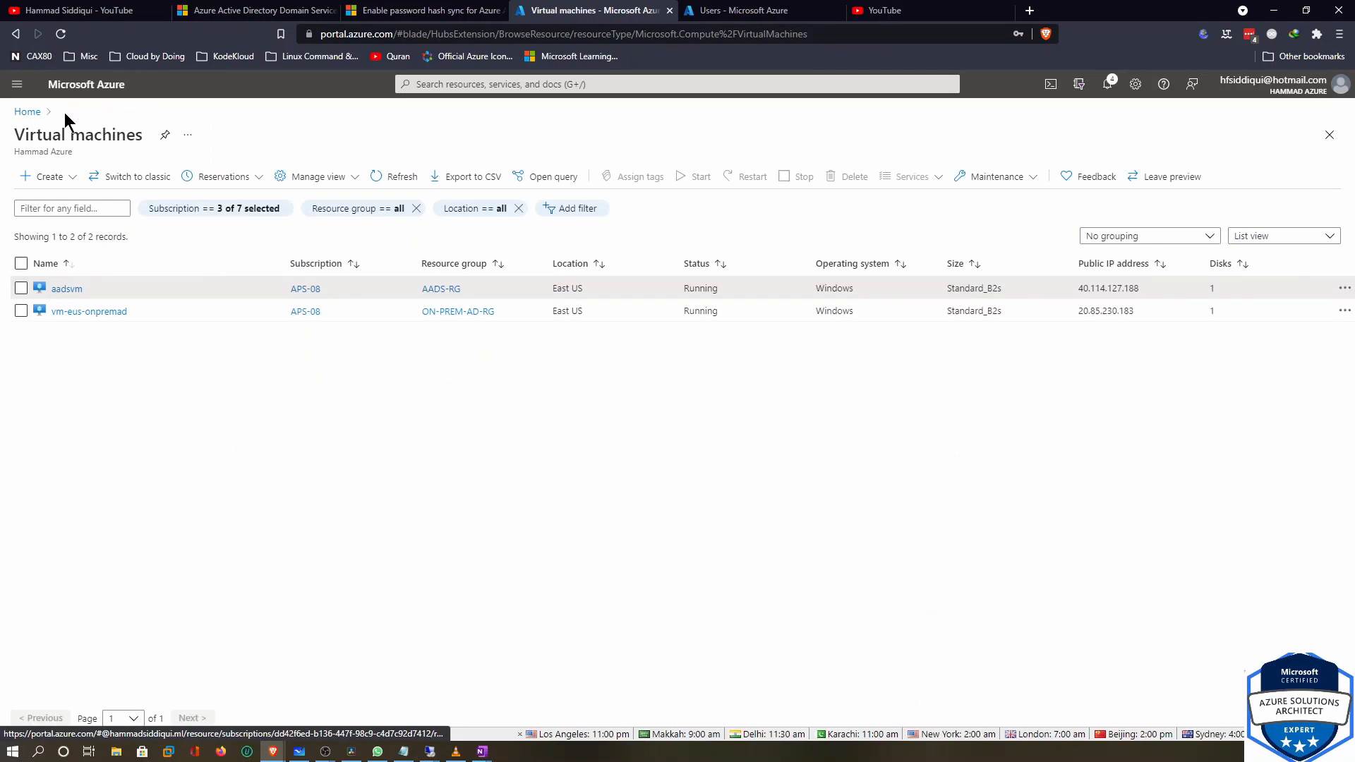
{"action": "left_click", "coordinate": [28, 111]}
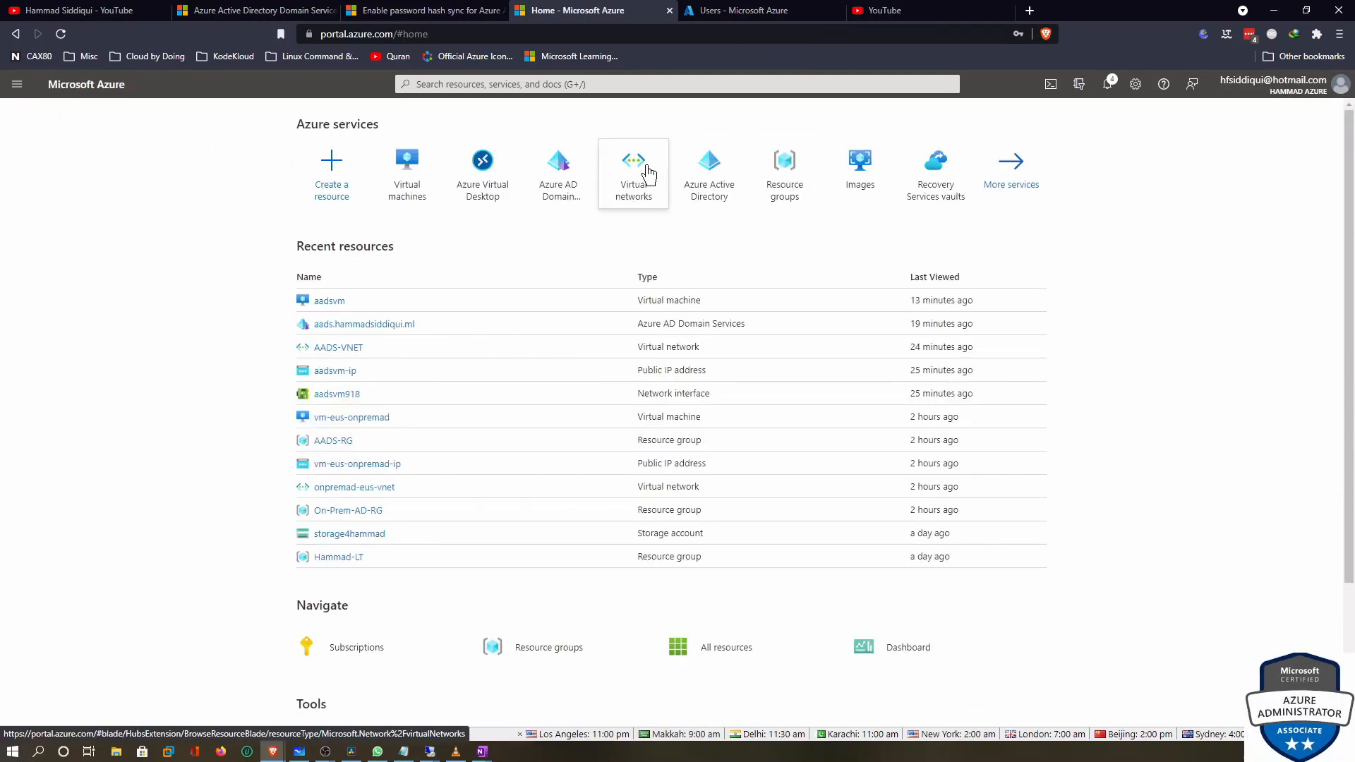
{"action": "left_click", "coordinate": [491, 180]}
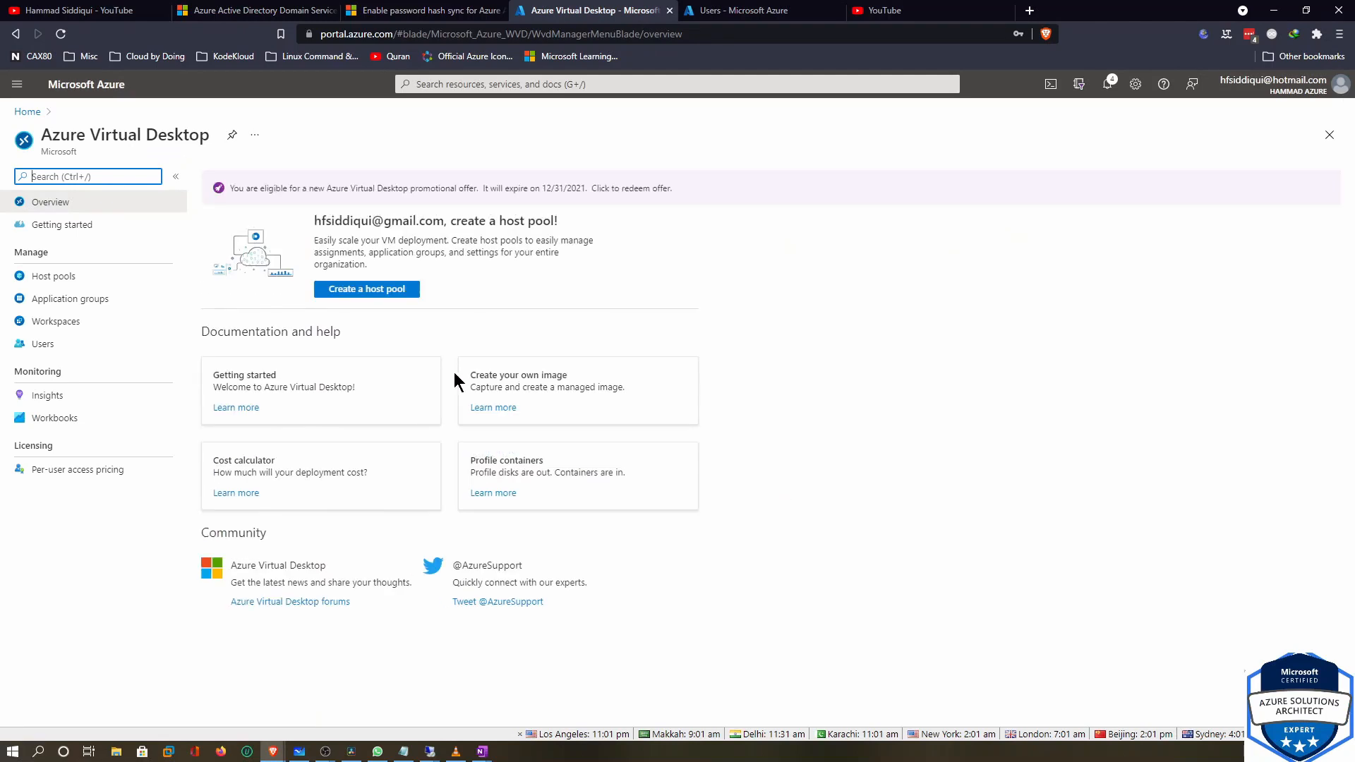
{"action": "left_click", "coordinate": [375, 289]}
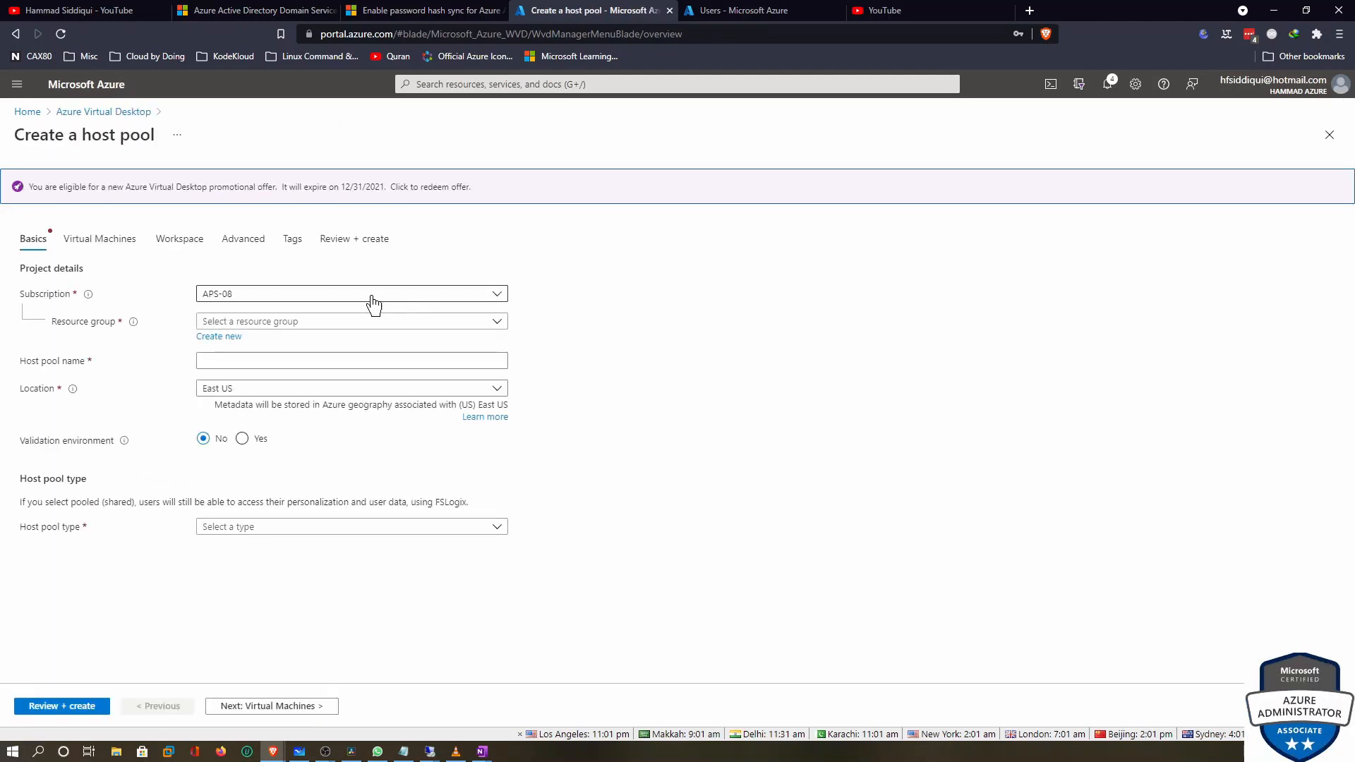
Fill the host pool basics with resource group AADS-RG, name hp02, and type Personal
{"action": "left_click", "coordinate": [307, 323]}
{"action": "left_click", "coordinate": [245, 371]}
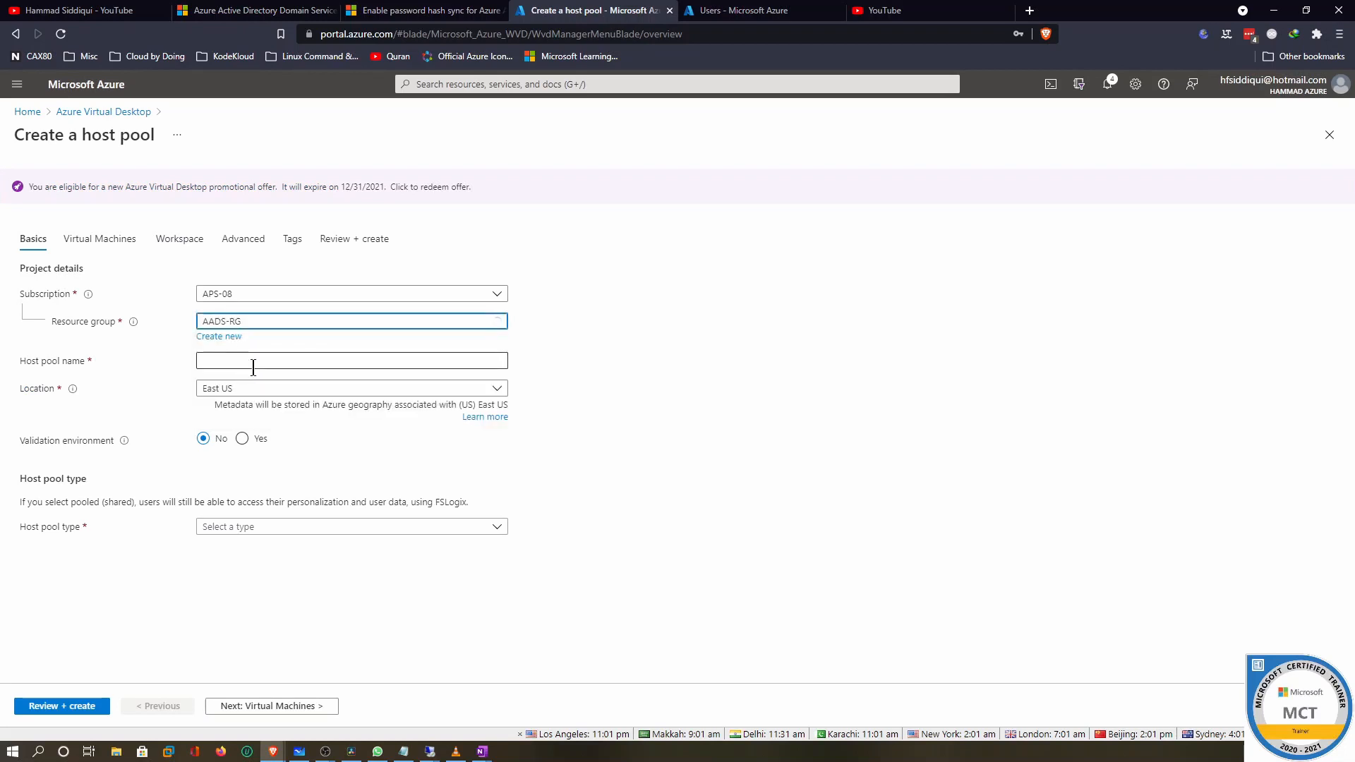
{"action": "left_click", "coordinate": [272, 364]}
{"action": "type", "text": "hp02"}
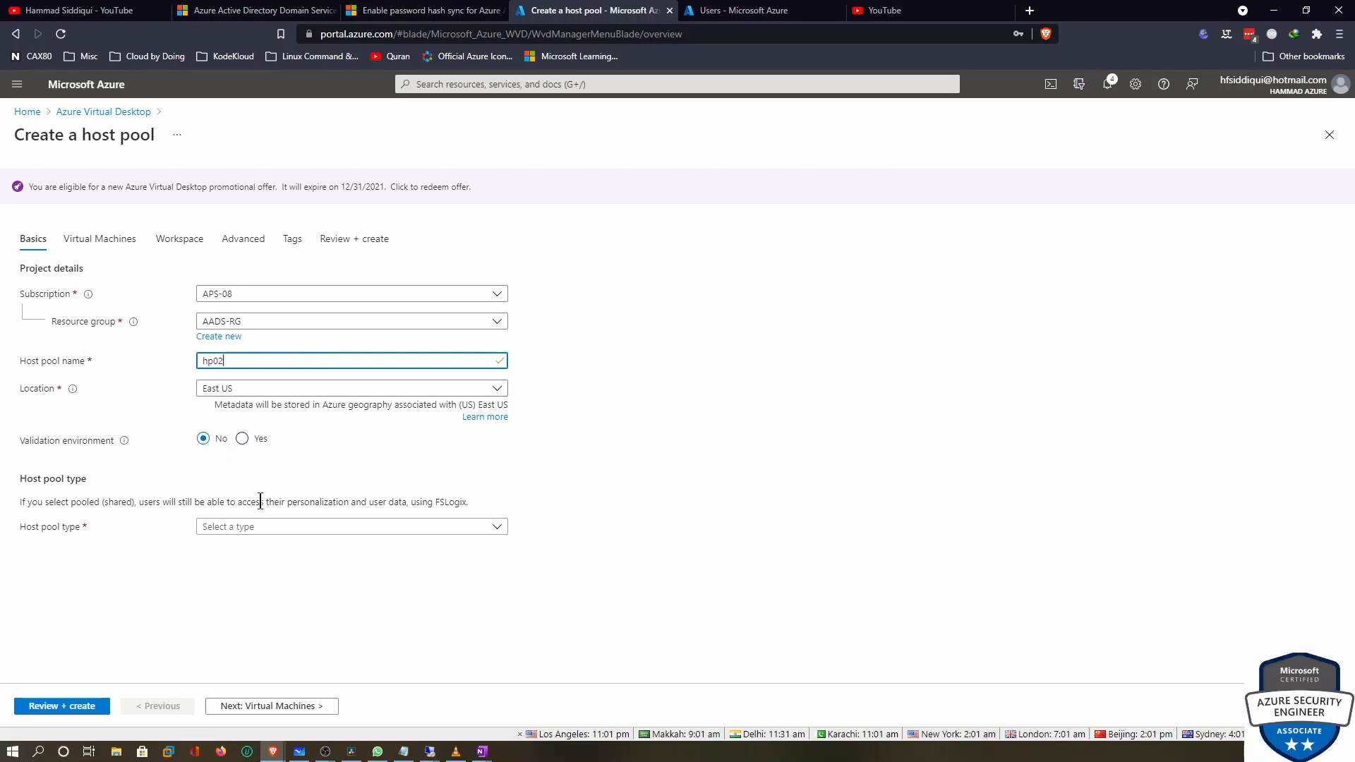
{"action": "left_click", "coordinate": [264, 529]}
{"action": "left_click", "coordinate": [256, 545]}
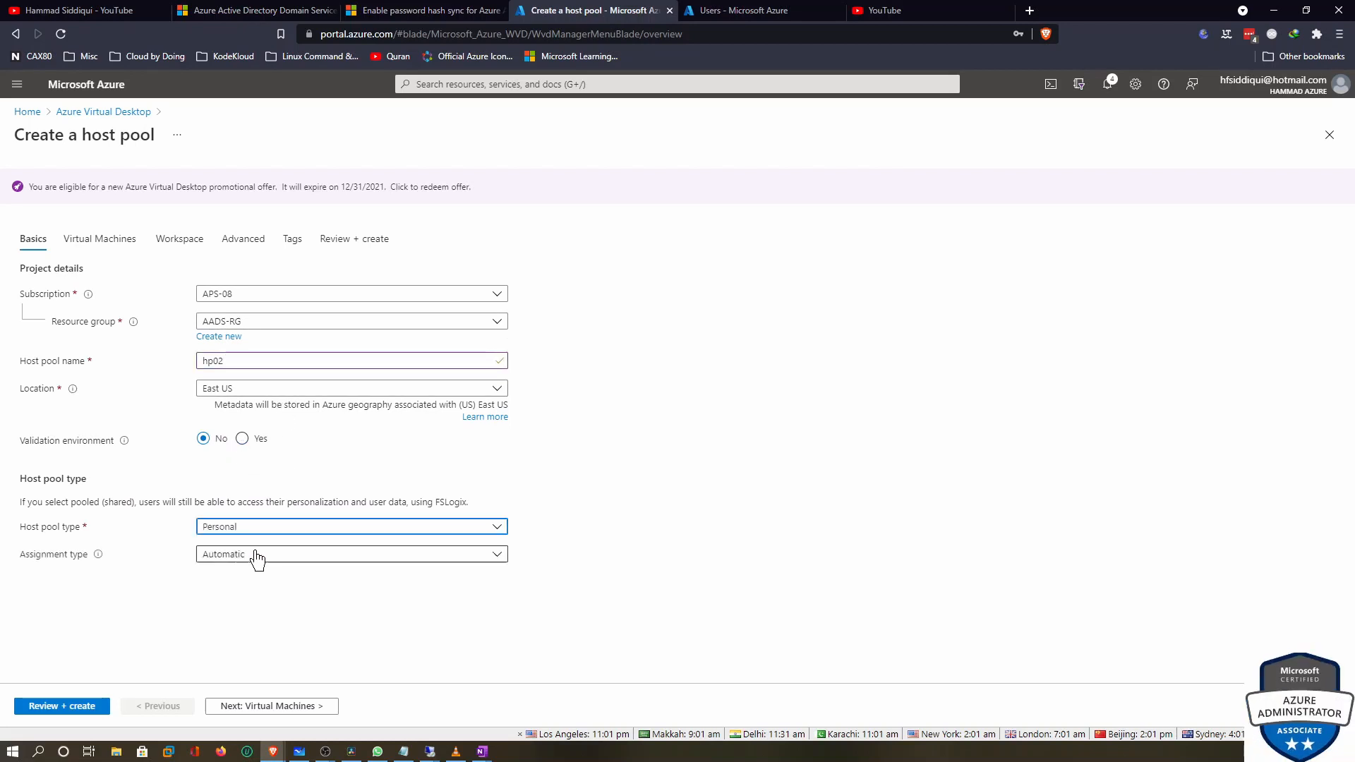
{"action": "left_click", "coordinate": [272, 707]}
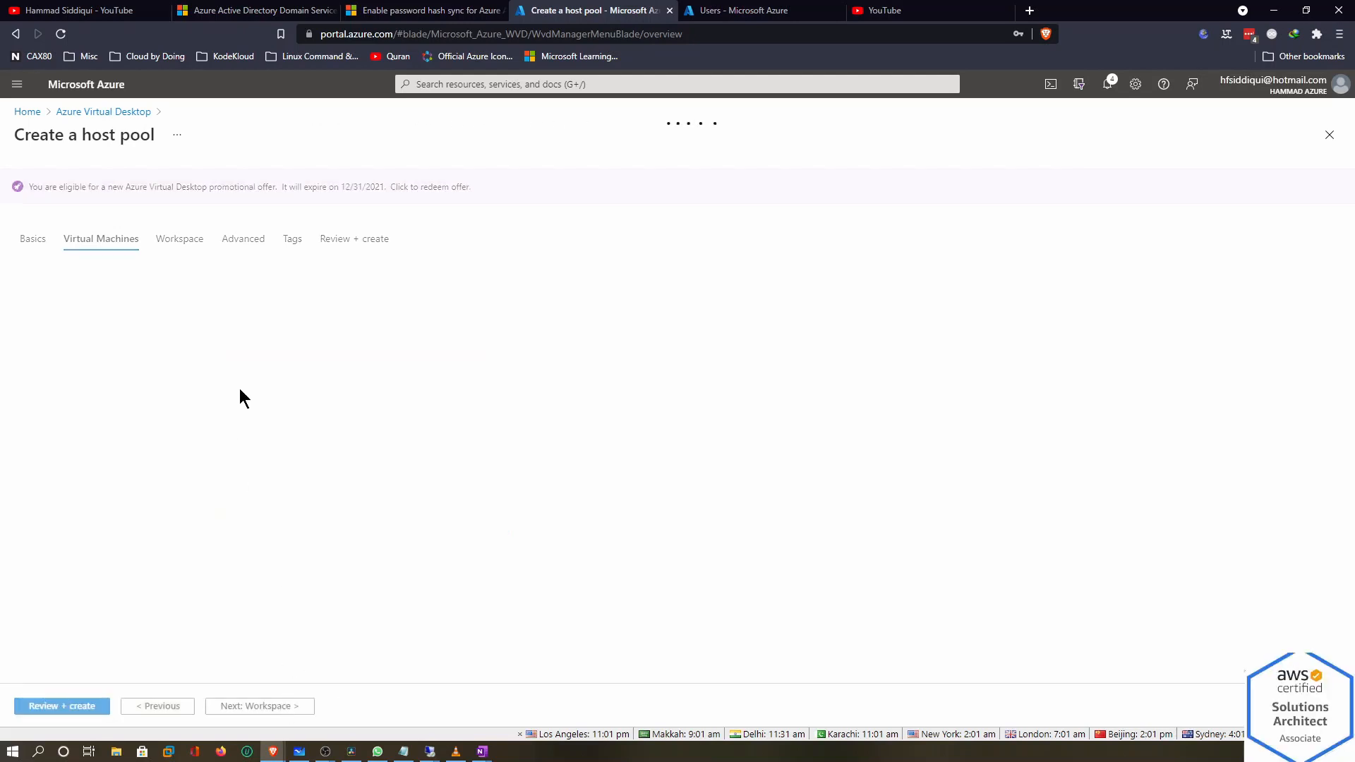
Add session host VMs with name prefix aadsvmwvd and no infrastructure redundancy
{"action": "left_click", "coordinate": [237, 310]}
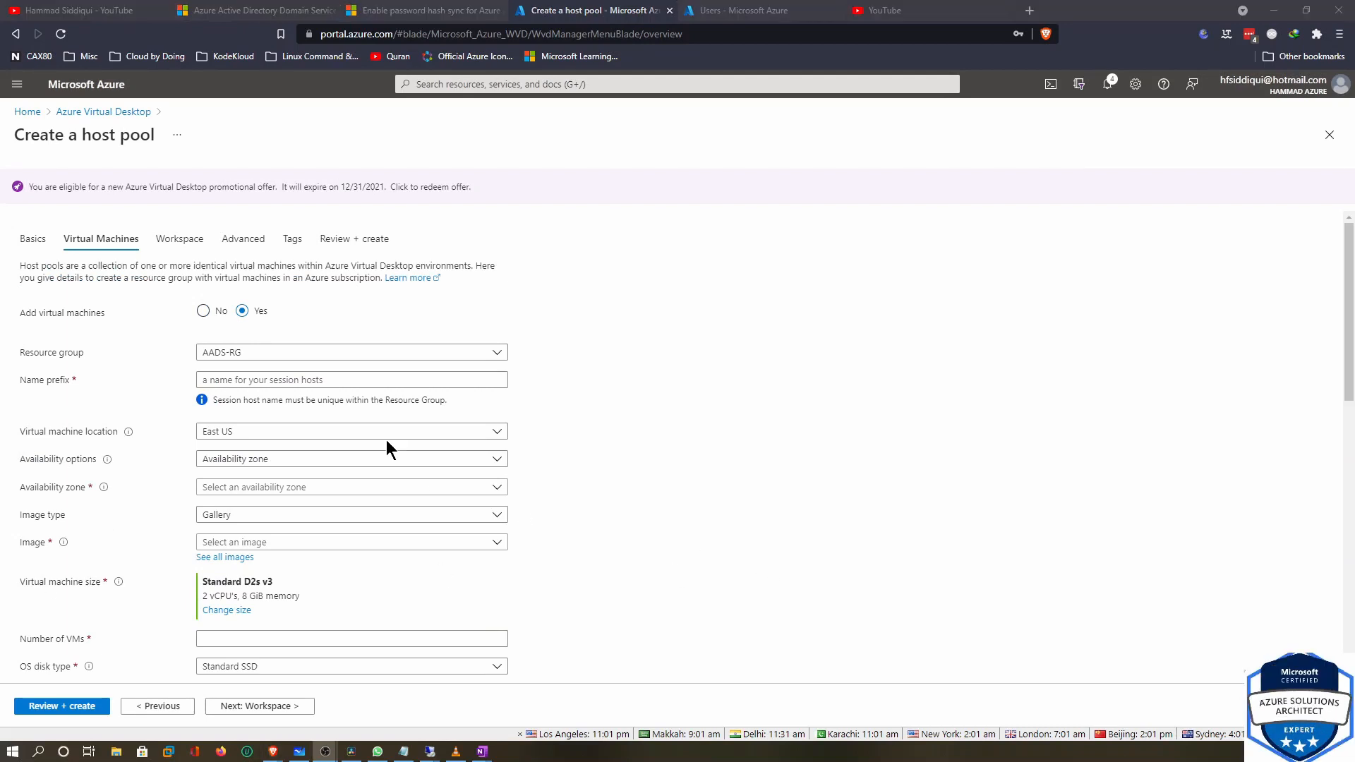
{"action": "left_click", "coordinate": [330, 379]}
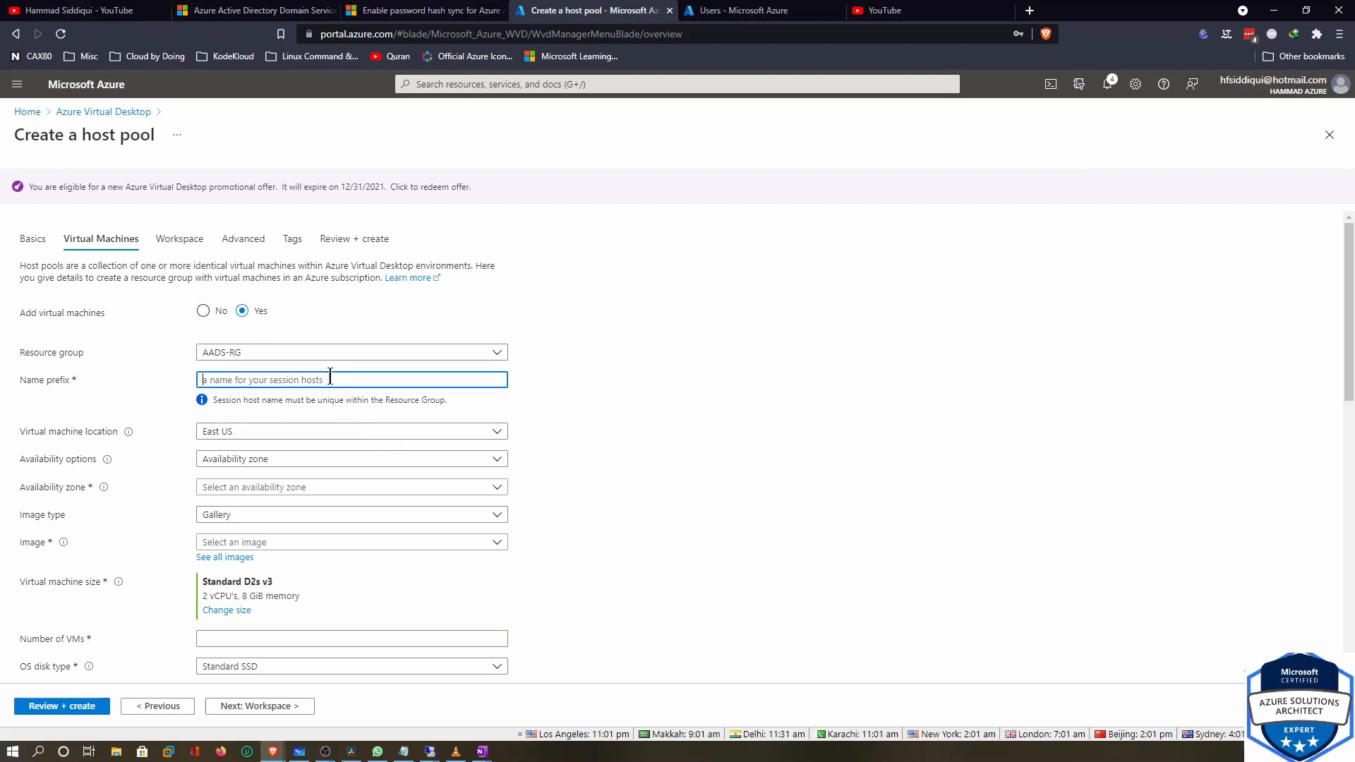
{"action": "type", "text": "aadsvmwvd"}
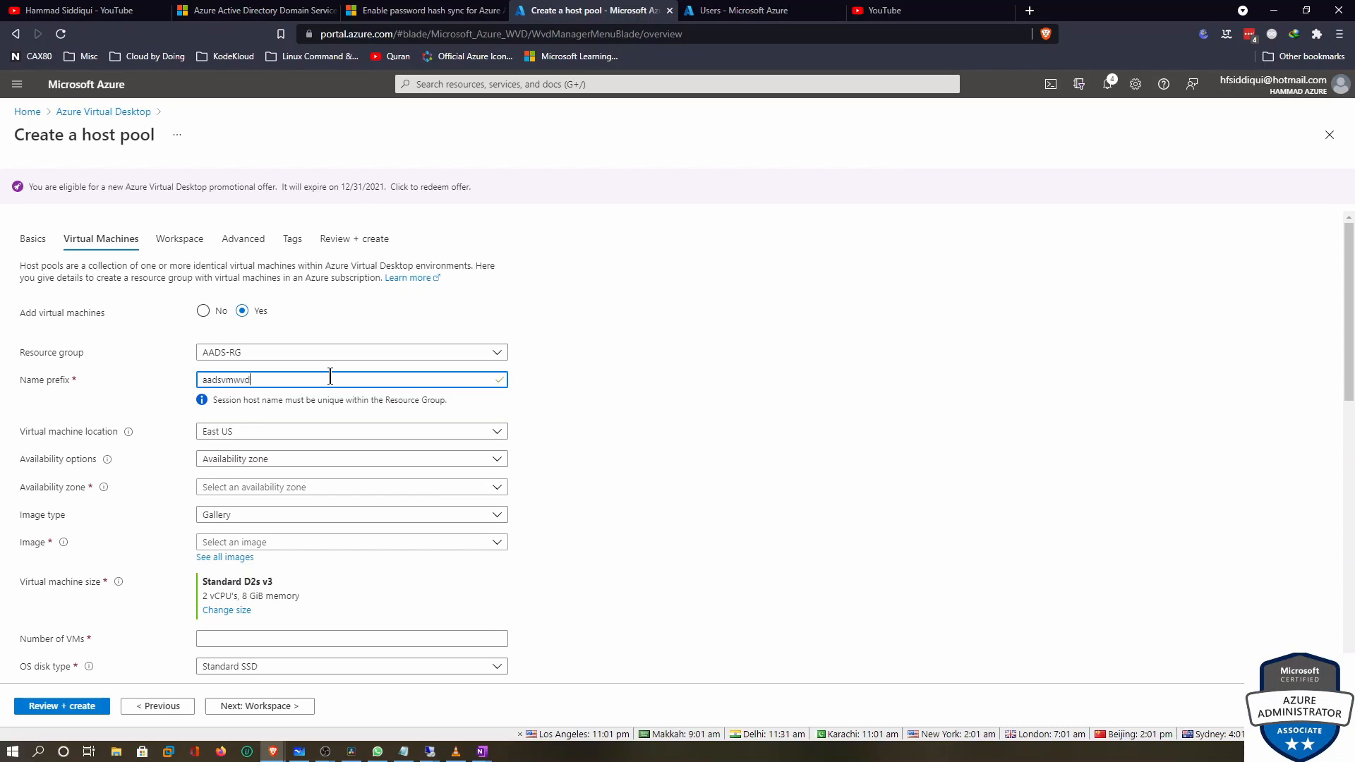
{"action": "left_click", "coordinate": [234, 459]}
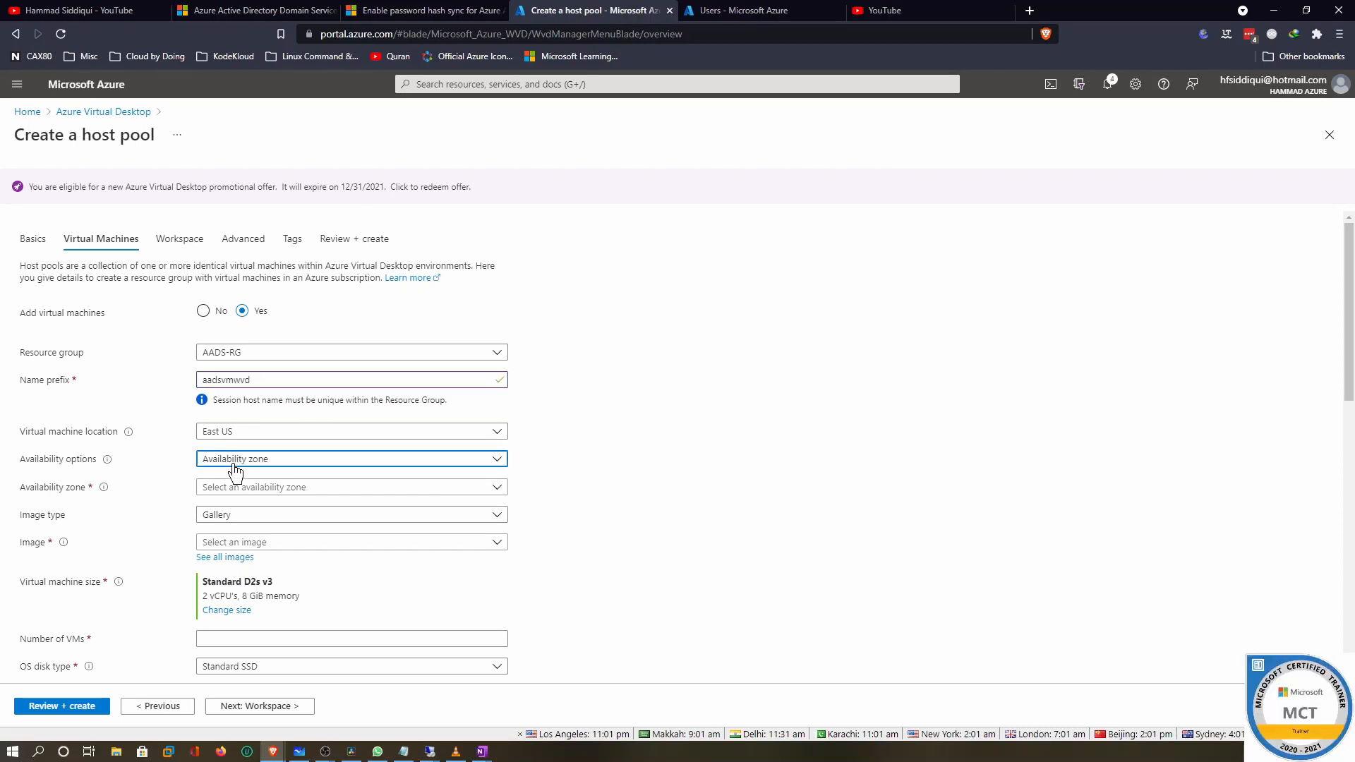
{"action": "left_click", "coordinate": [279, 480]}
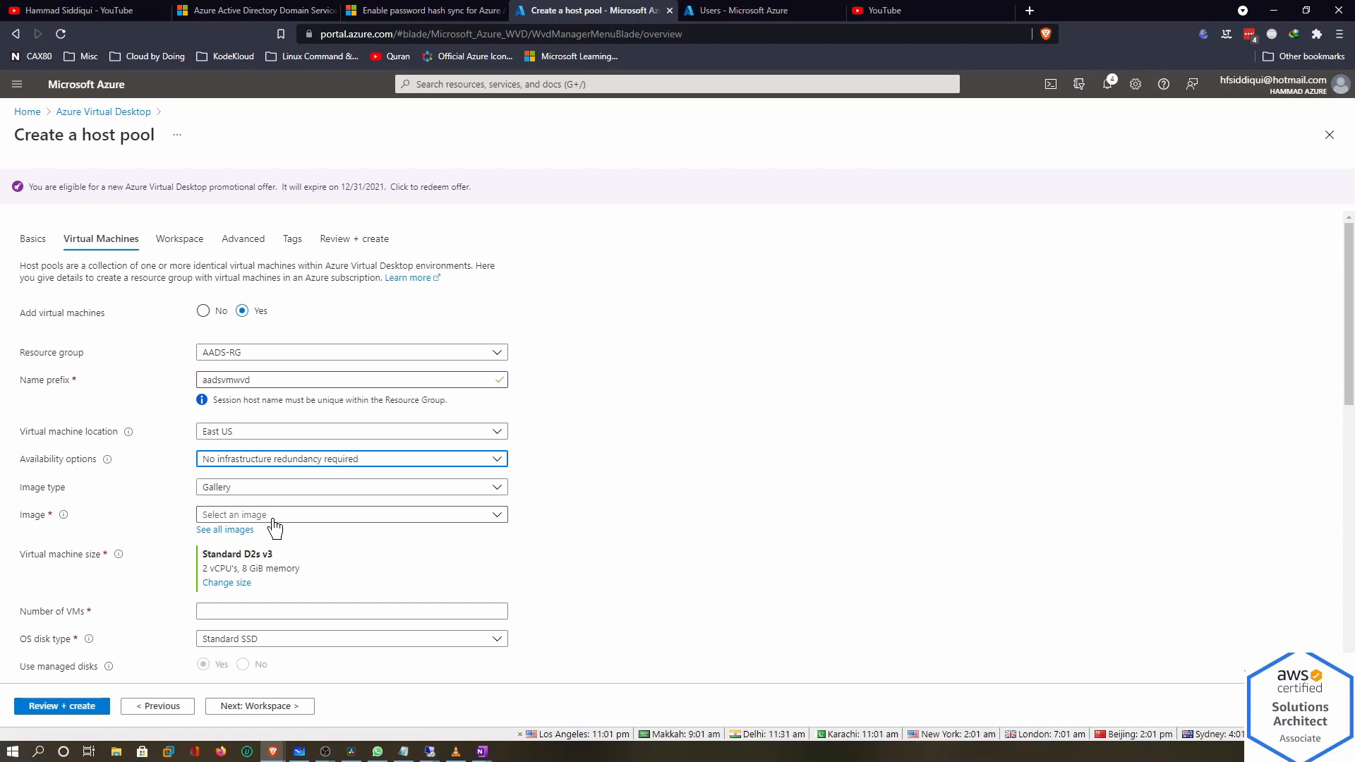
Choose the Windows 10 Enterprise 1909 image with 1 VM, then return to Basics
{"action": "left_click", "coordinate": [276, 517]}
{"action": "left_click", "coordinate": [281, 532]}
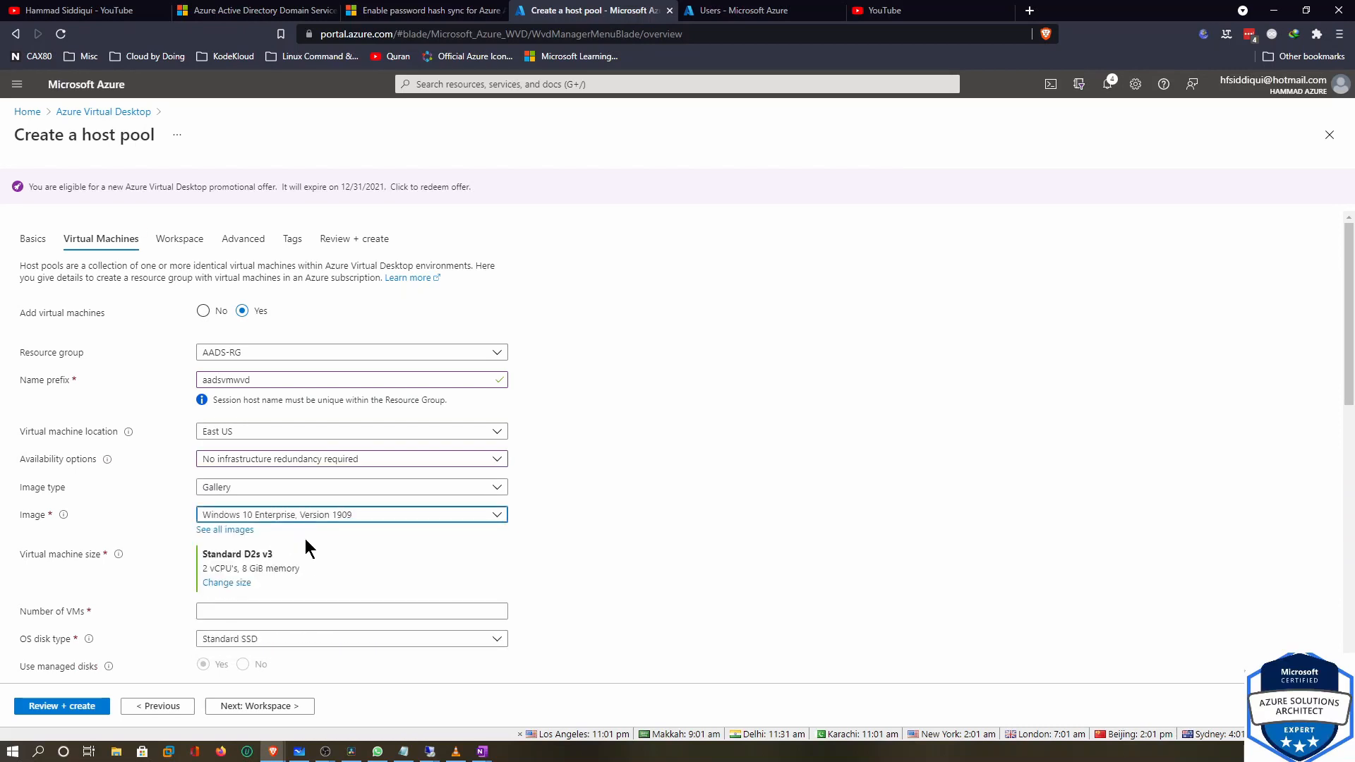
{"action": "scroll", "coordinate": [864, 455], "scroll_direction": "down", "scroll_amount": 5}
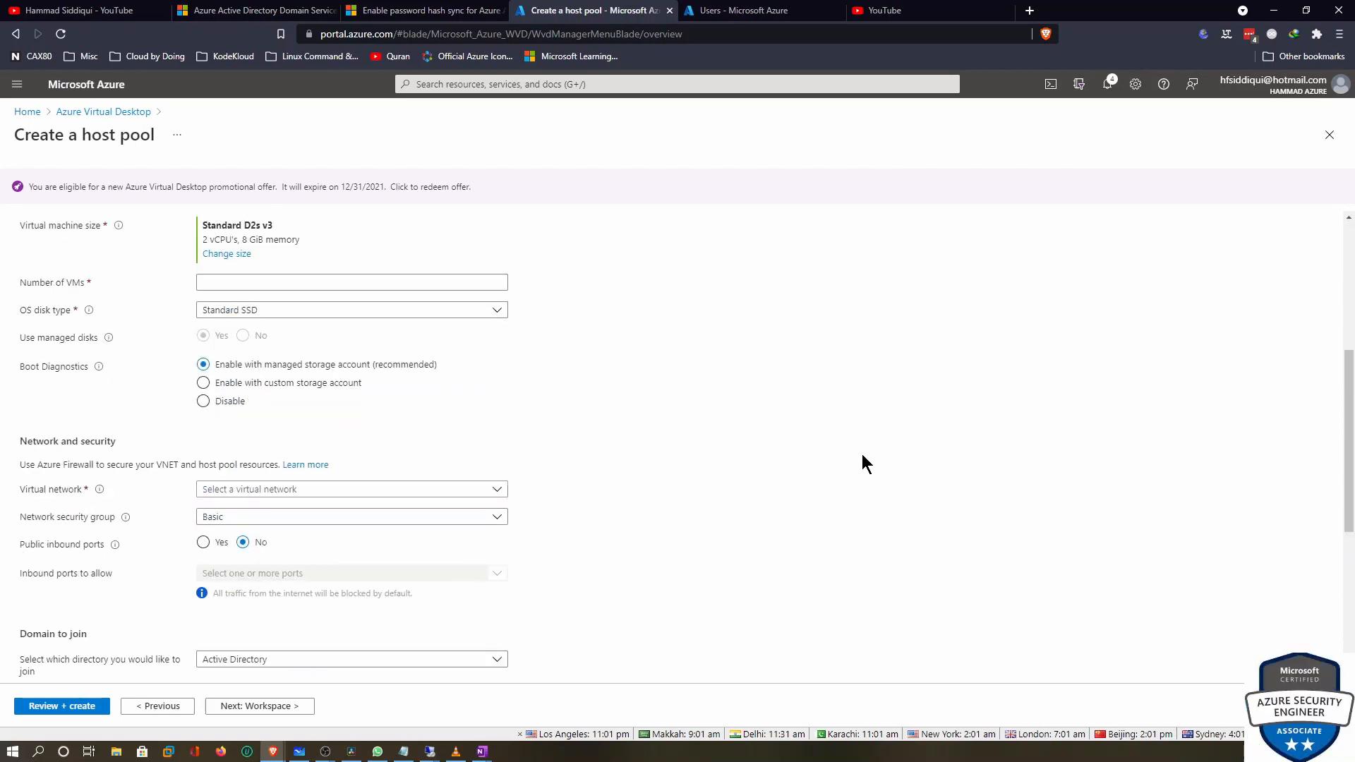
{"action": "left_click", "coordinate": [223, 286]}
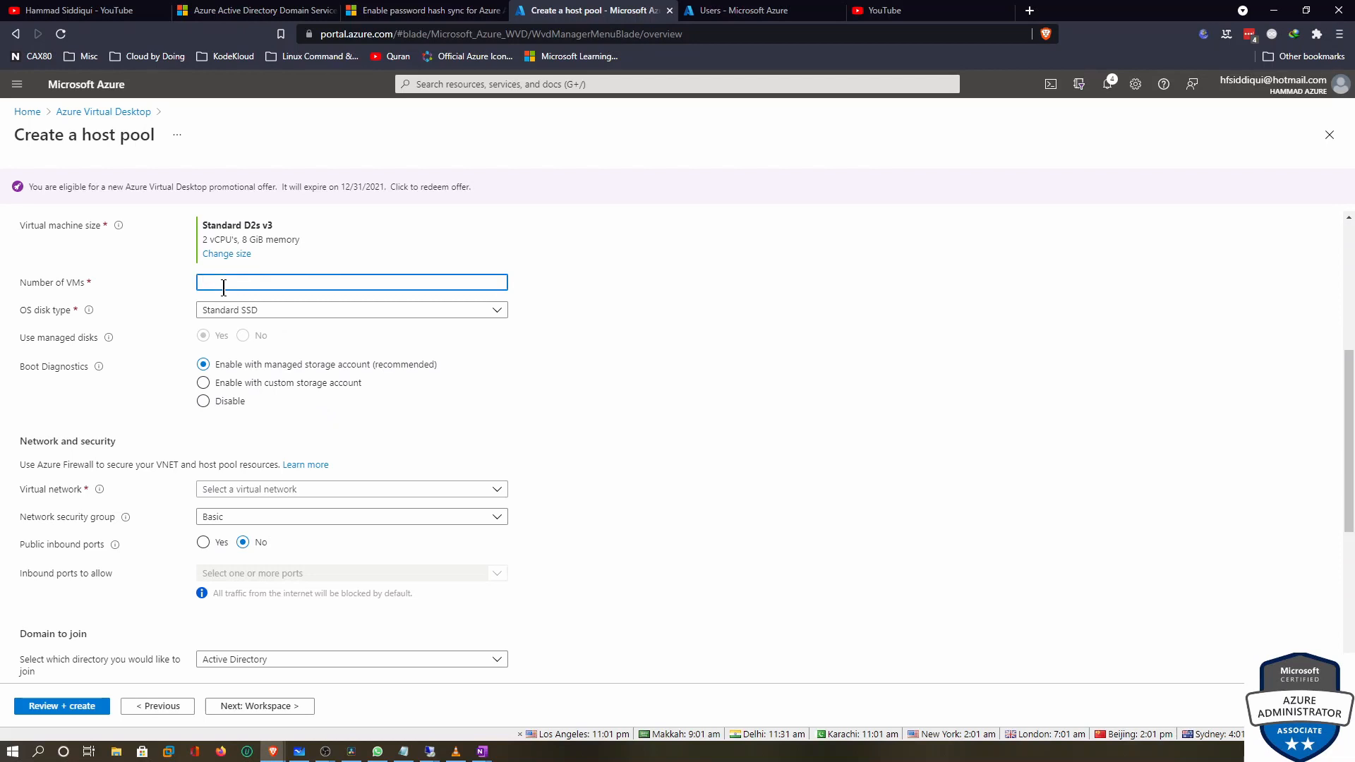
{"action": "type", "text": "1"}
{"action": "scroll", "coordinate": [321, 347], "scroll_direction": "up", "scroll_amount": 5}
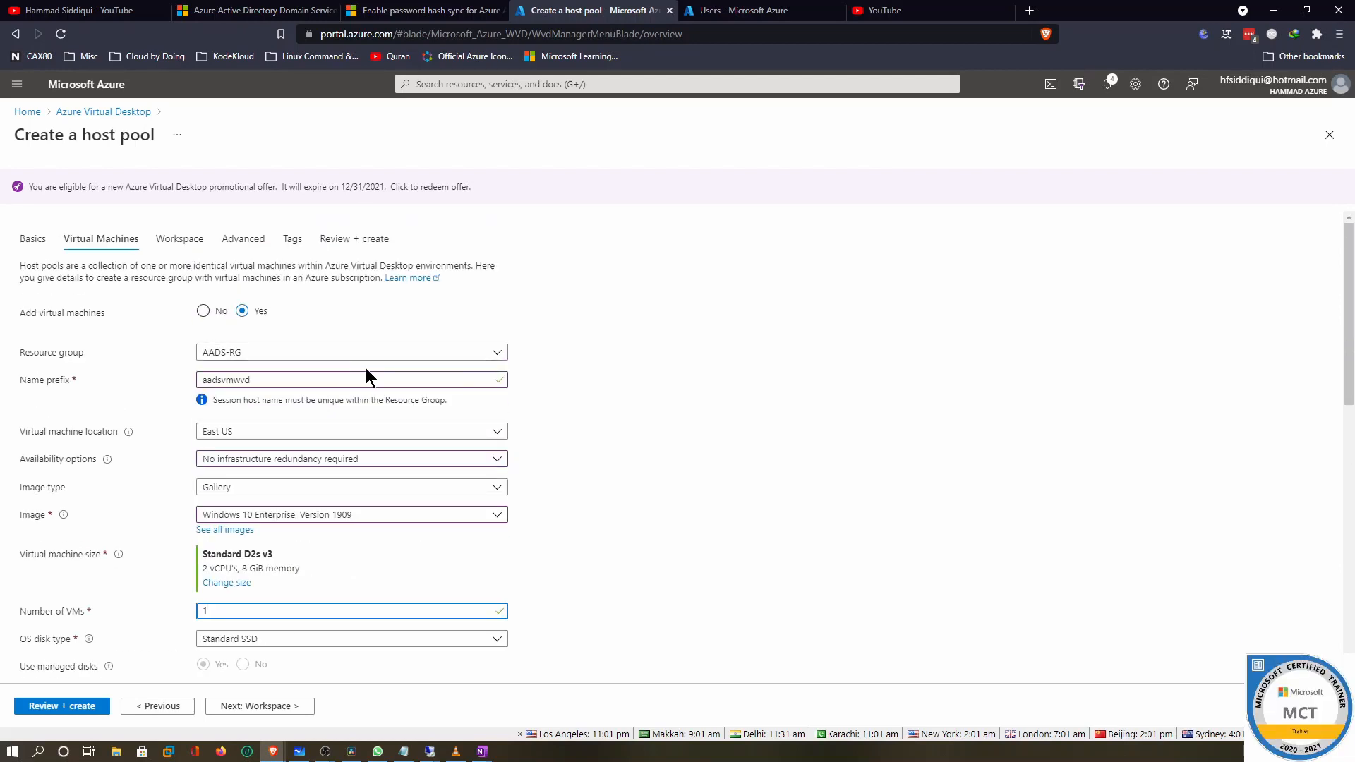
{"action": "left_click", "coordinate": [141, 707]}
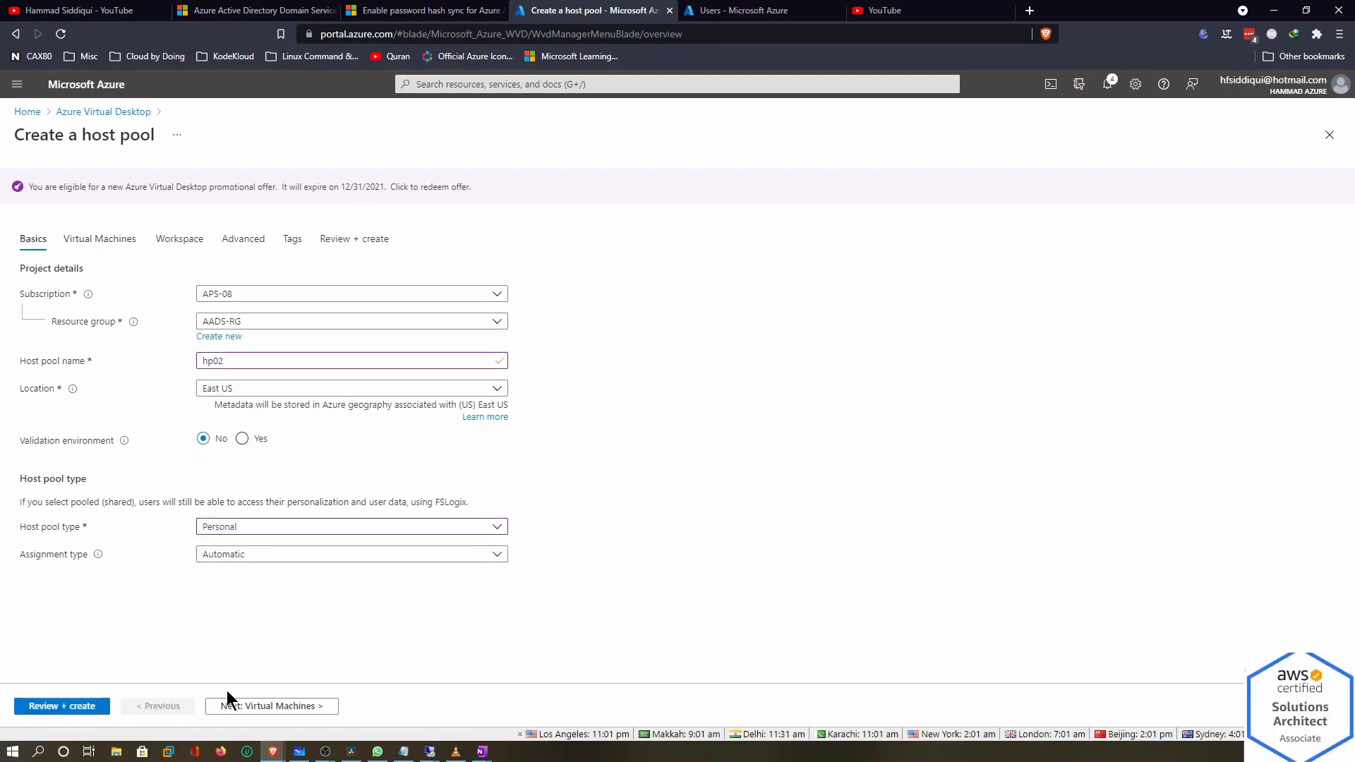
Change the host pool type to Pooled with a max session limit of 2
{"action": "left_click", "coordinate": [233, 527]}
{"action": "left_click", "coordinate": [237, 568]}
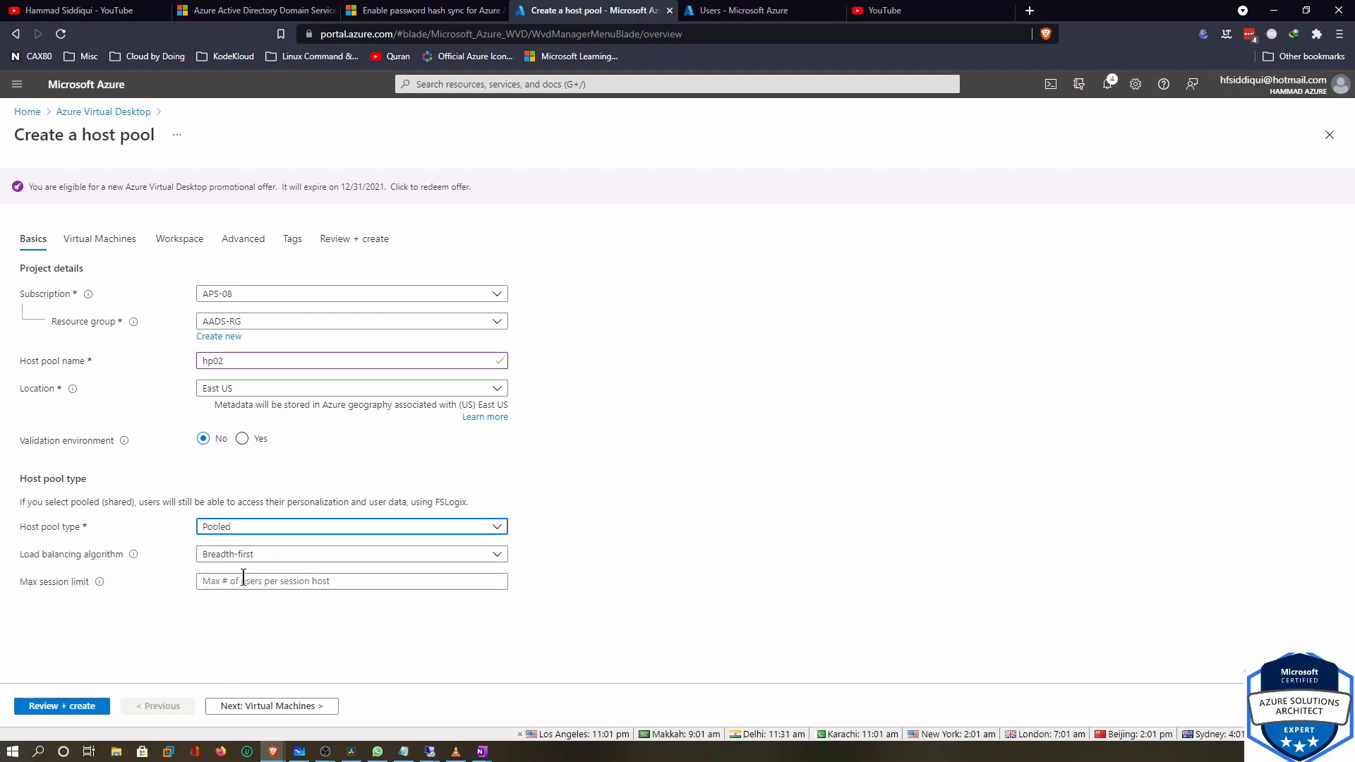
{"action": "left_click", "coordinate": [240, 580]}
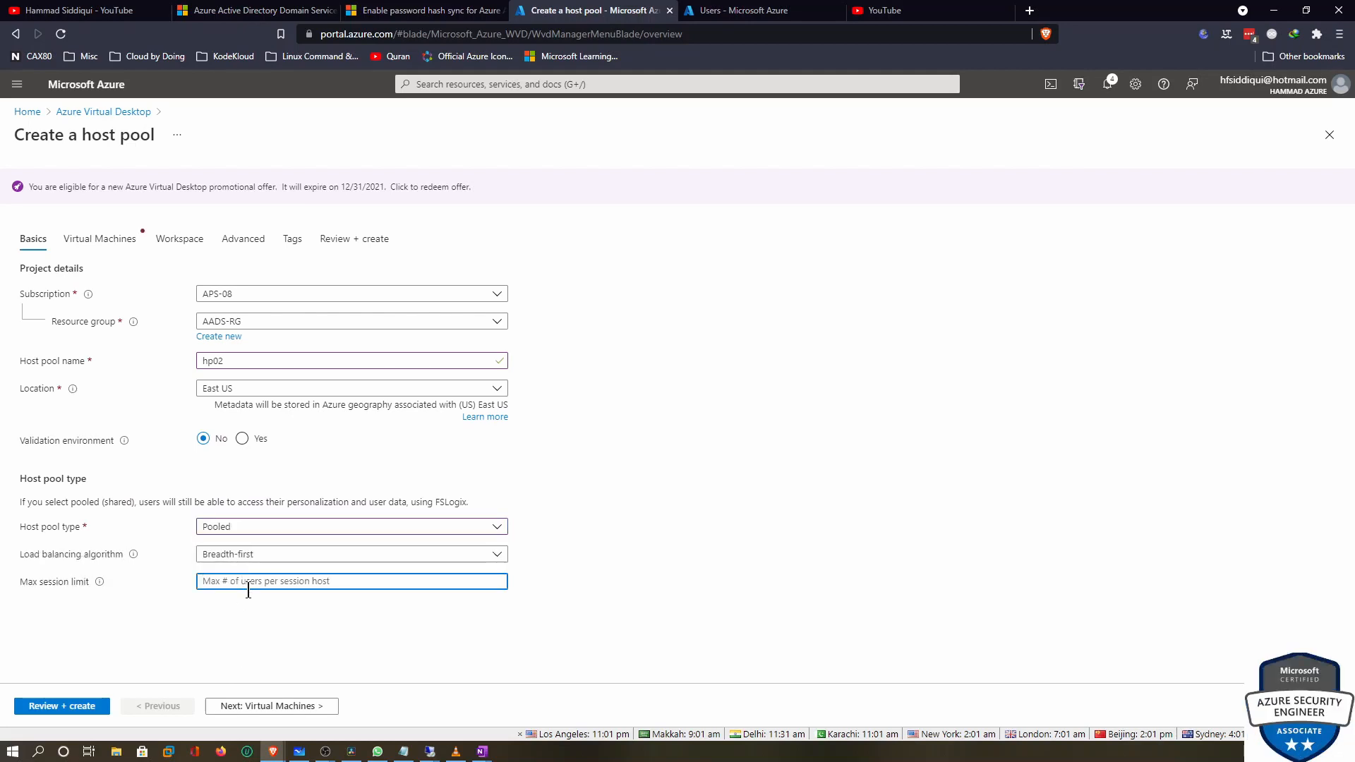
{"action": "type", "text": "2"}
{"action": "left_click", "coordinate": [272, 705]}
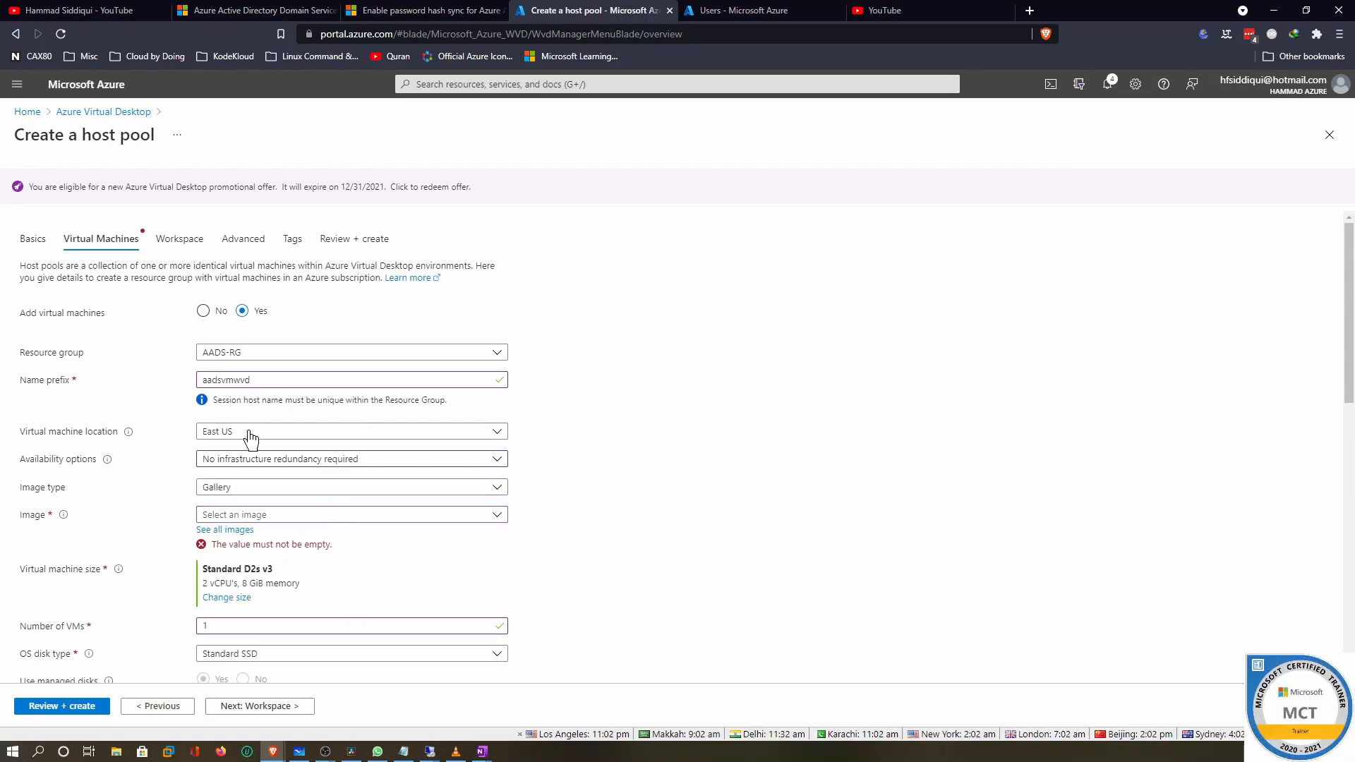
Keep no infrastructure redundancy and pick the Windows 10 multi-session 2004 + Microsoft 365 Apps image
{"action": "left_click", "coordinate": [276, 459]}
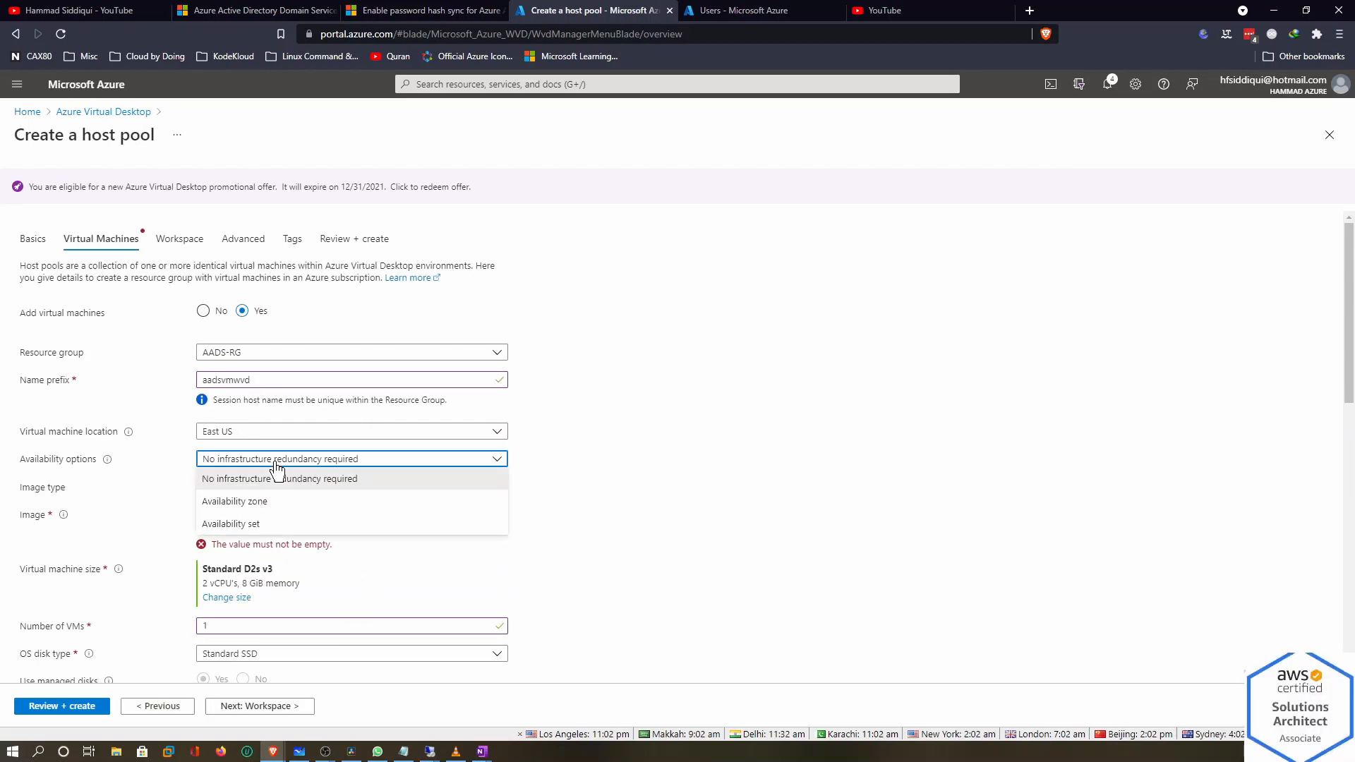
{"action": "left_click", "coordinate": [277, 473]}
{"action": "left_click", "coordinate": [279, 515]}
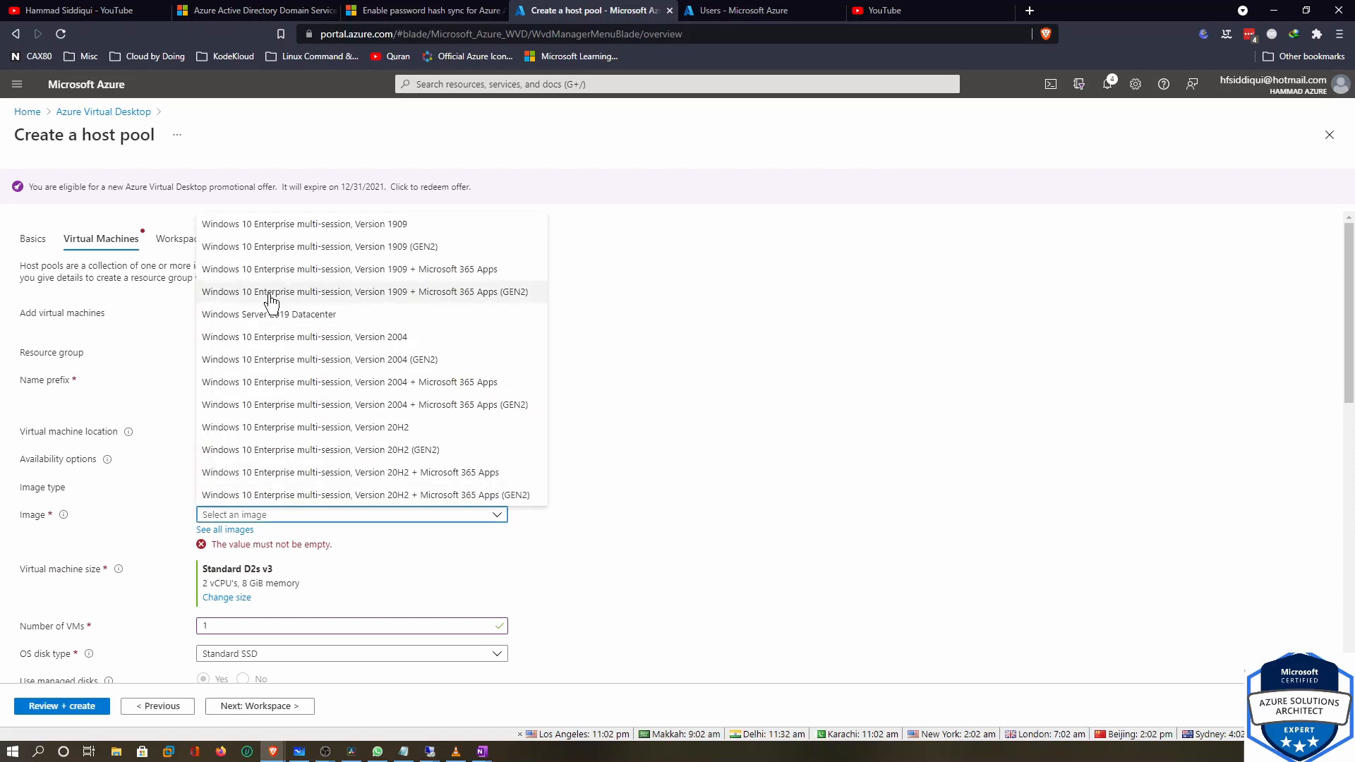
{"action": "left_click", "coordinate": [348, 384]}
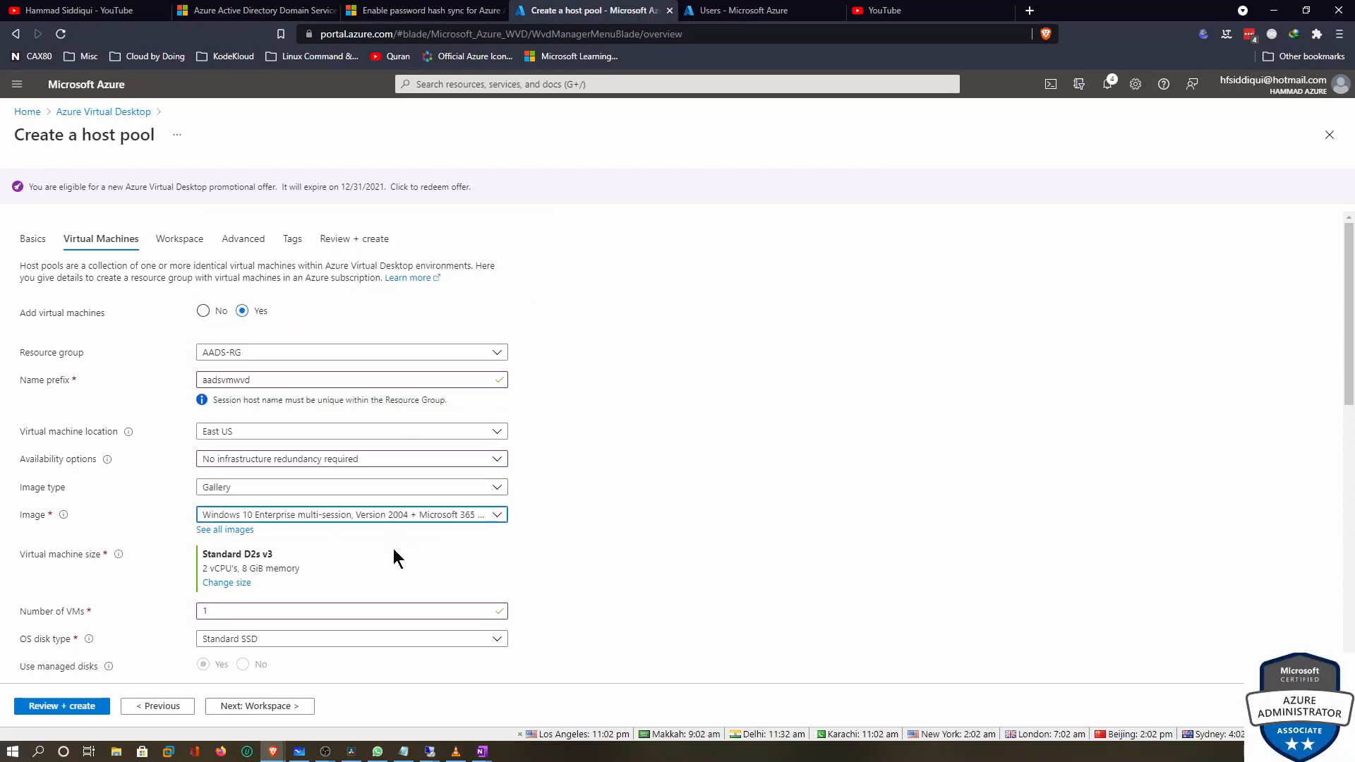
{"action": "scroll", "coordinate": [394, 548], "scroll_direction": "down", "scroll_amount": 5}
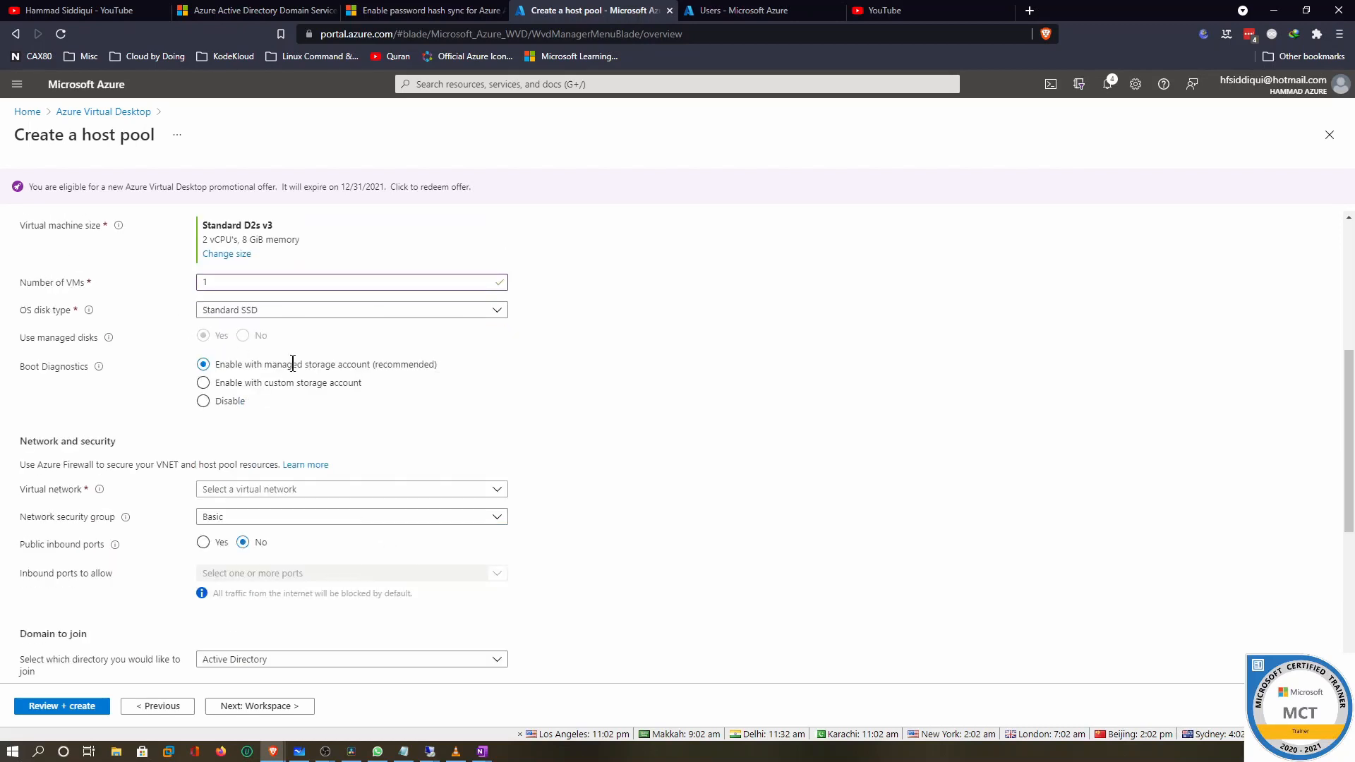
Put the VMs on AADS-VNET subnet AADS-VM-SNET1 with no network security group
{"action": "left_click", "coordinate": [205, 490]}
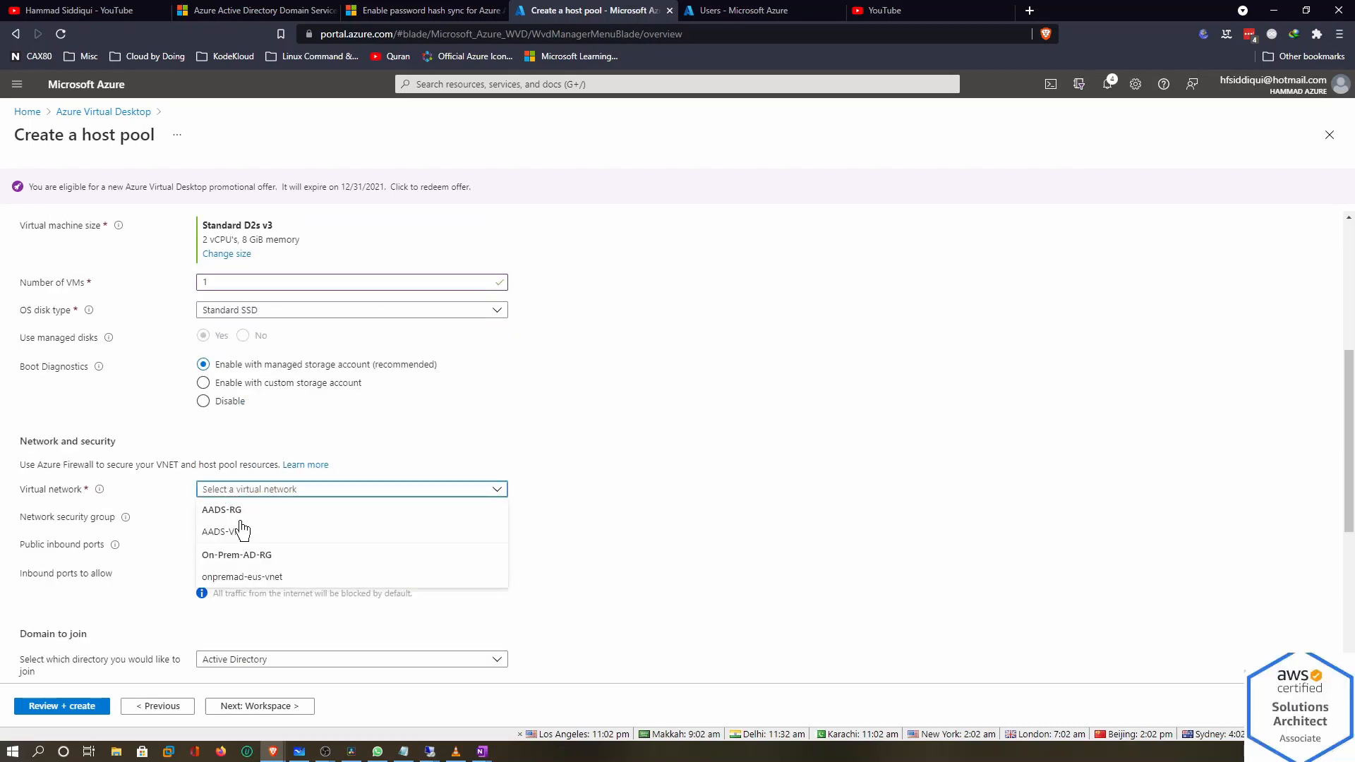
{"action": "left_click", "coordinate": [243, 530]}
{"action": "left_click", "coordinate": [247, 518]}
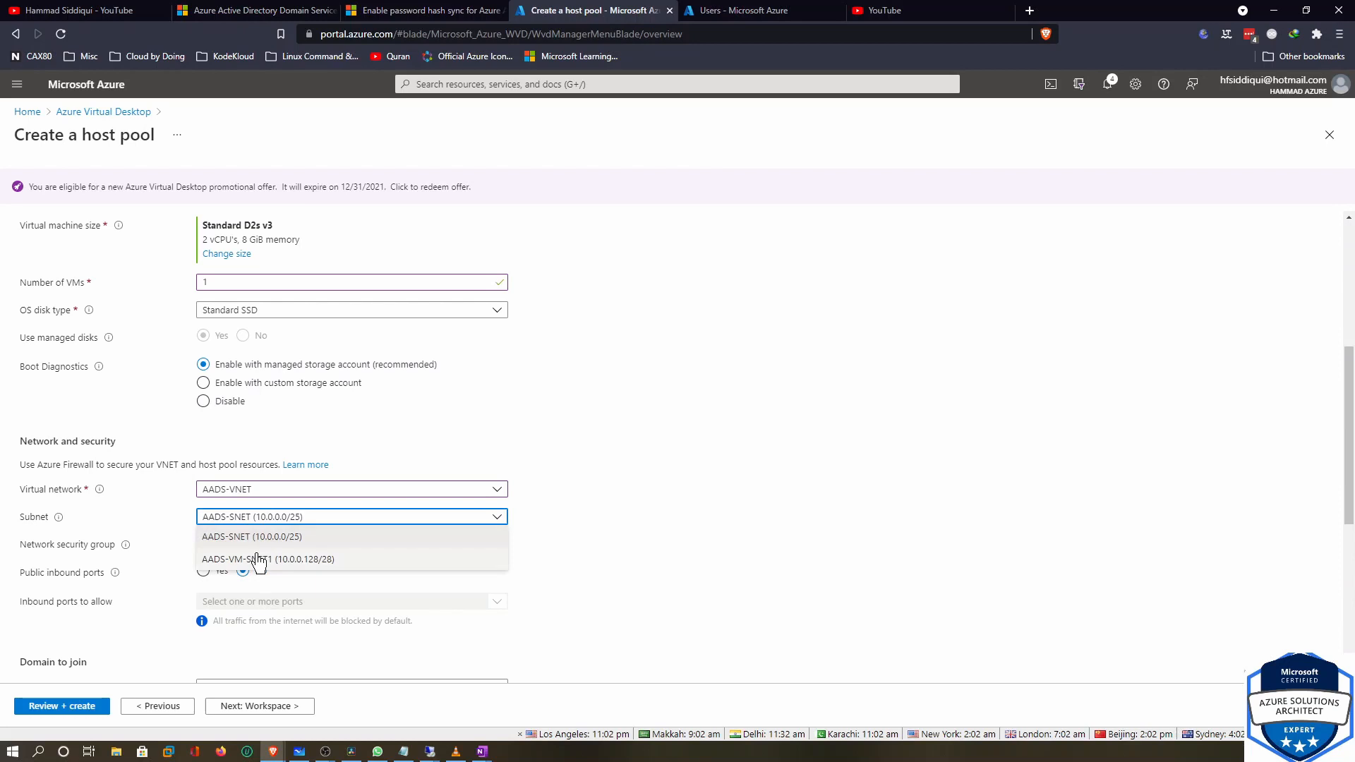
{"action": "left_click", "coordinate": [259, 560]}
{"action": "left_click", "coordinate": [273, 548]}
{"action": "left_click", "coordinate": [272, 562]}
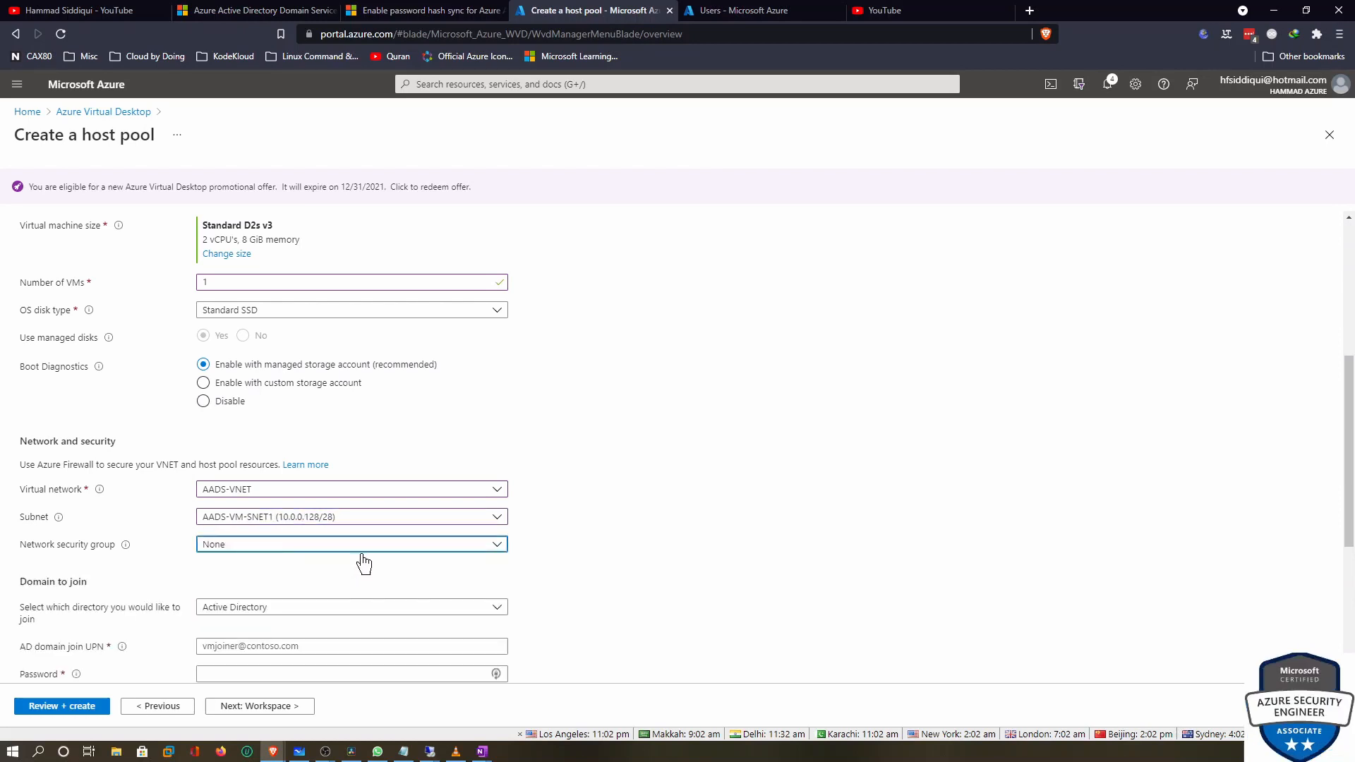
{"action": "scroll", "coordinate": [635, 409], "scroll_direction": "down", "scroll_amount": 3}
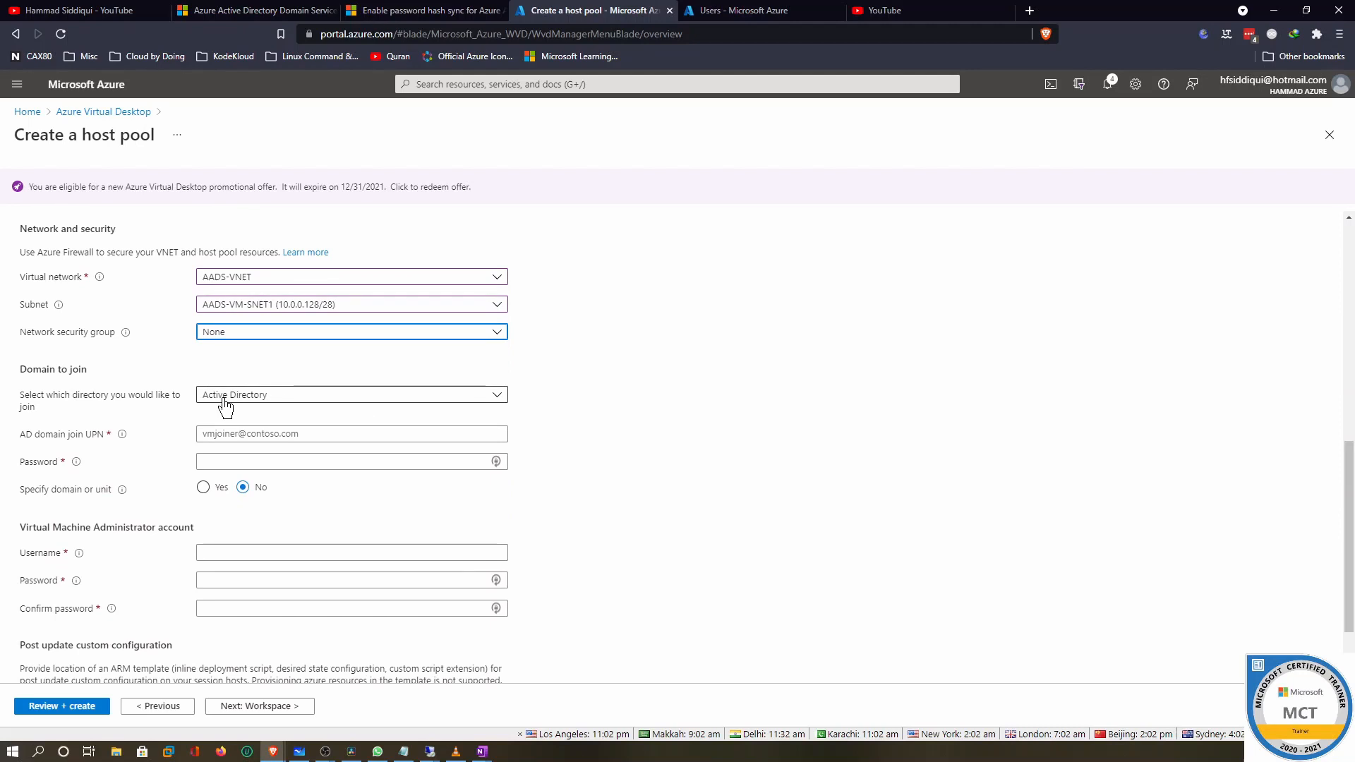
Set the session hosts to join Azure Active Directory
{"action": "left_click", "coordinate": [213, 433]}
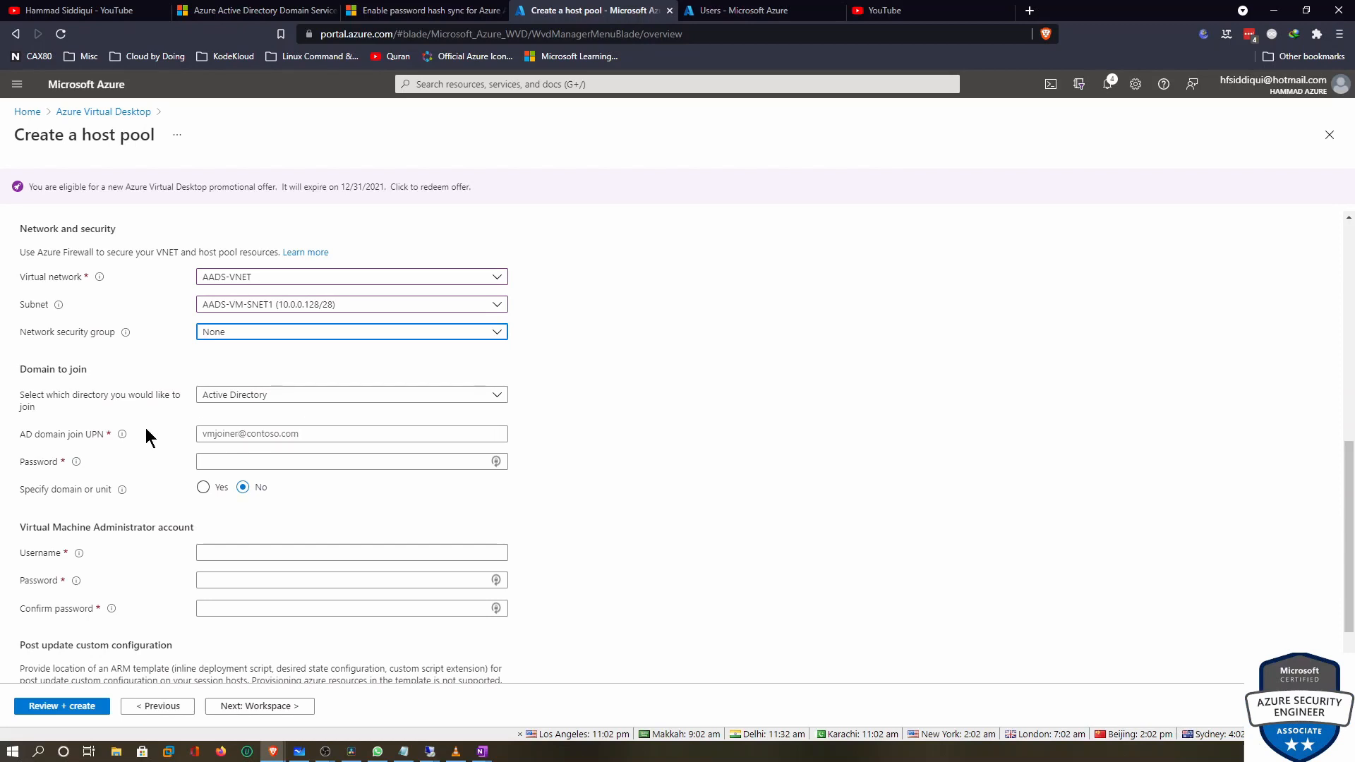
{"action": "left_click", "coordinate": [211, 399]}
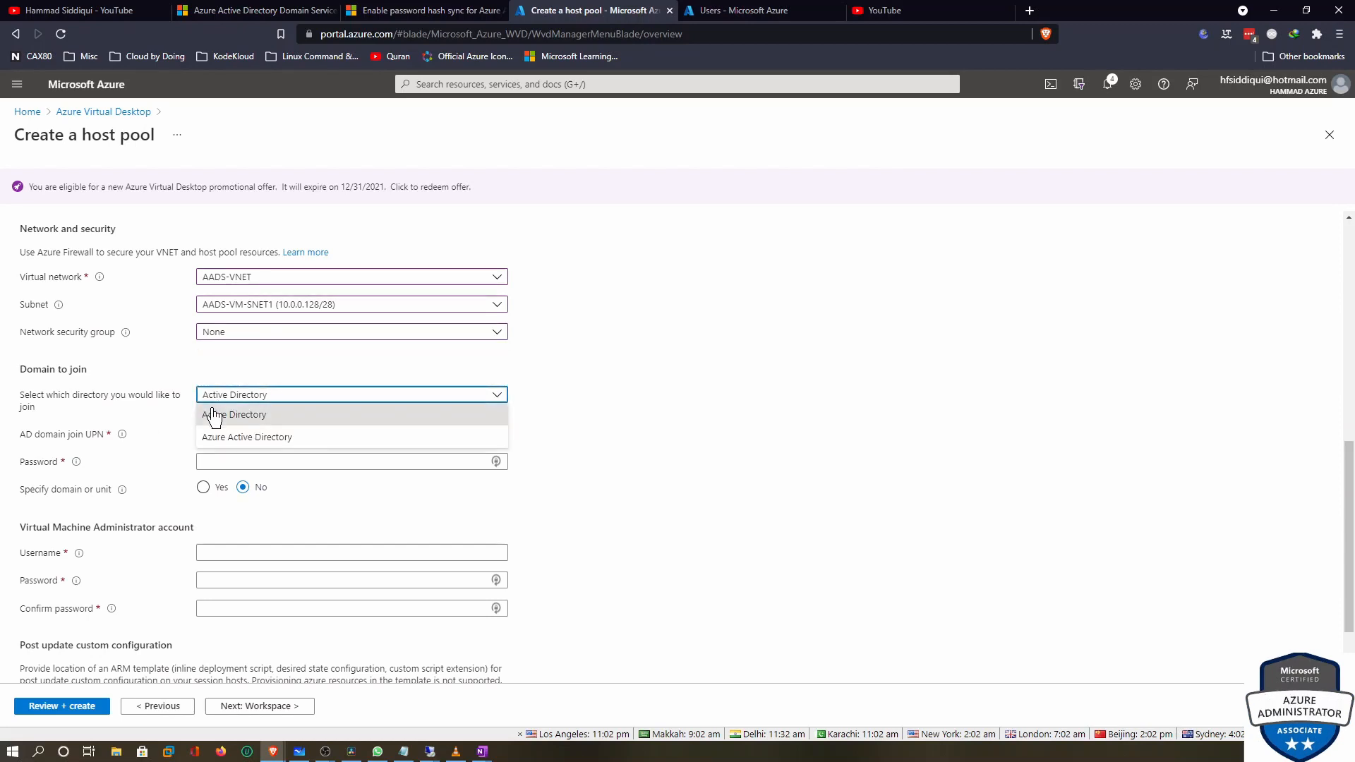
{"action": "left_click", "coordinate": [224, 441]}
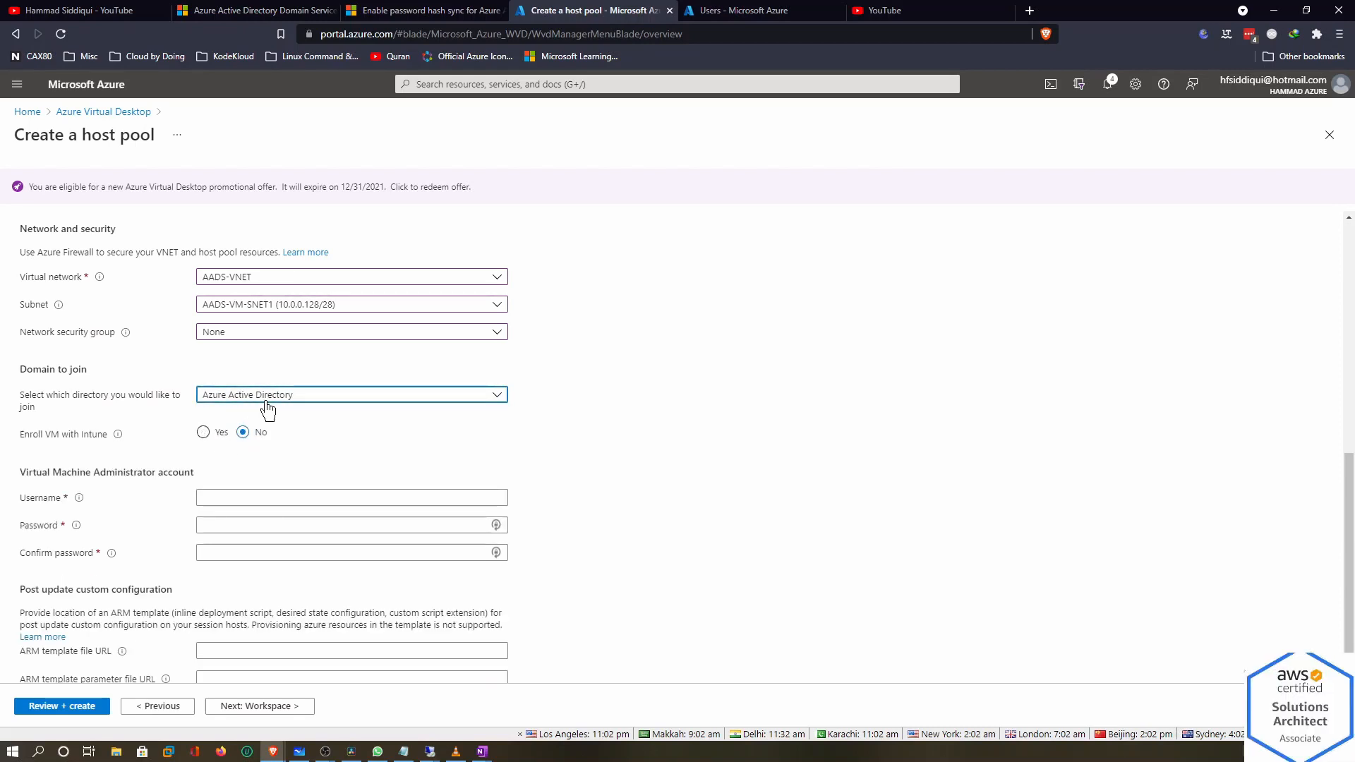
{"action": "left_click_drag", "start_coordinate": [20, 471], "coordinate": [190, 473]}
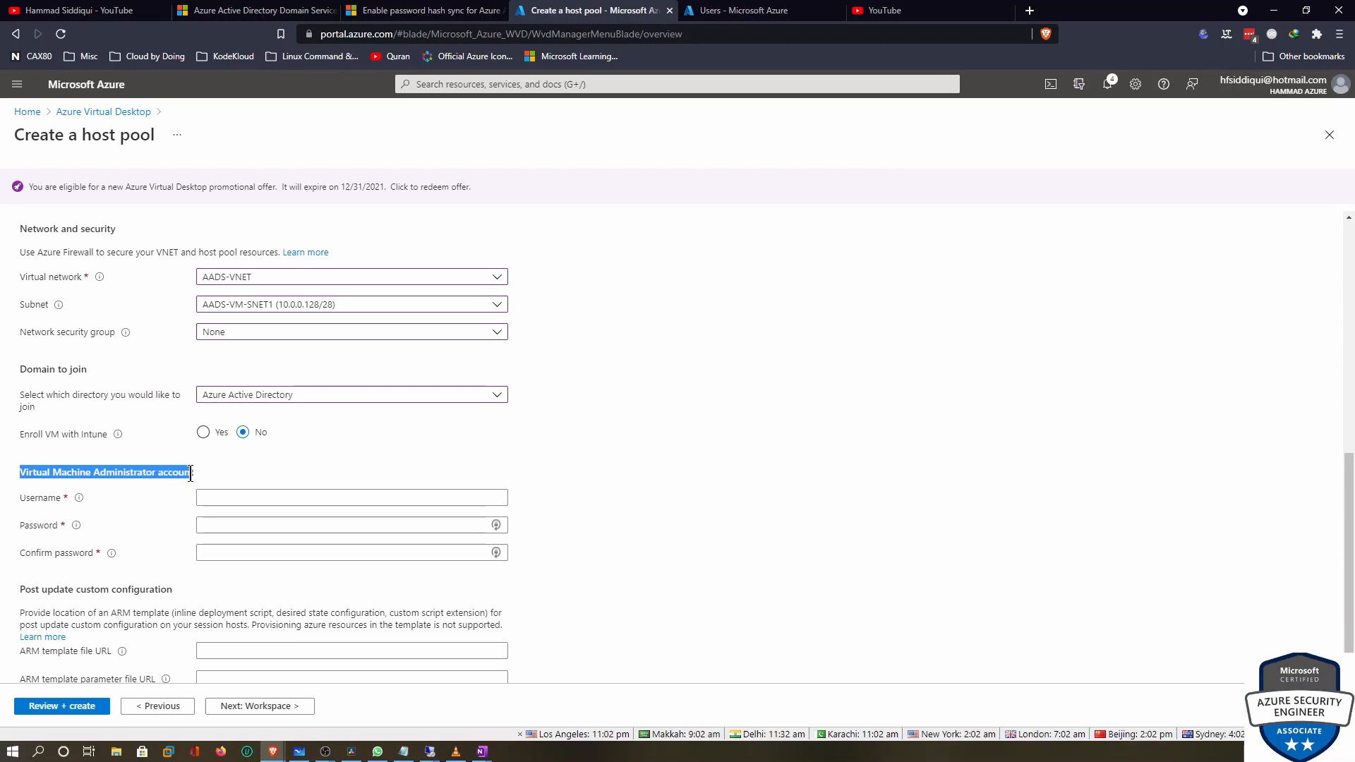
Enter the VM administrator username and password, confirm it, and continue to Workspace
{"action": "left_click", "coordinate": [223, 496]}
{"action": "type", "text": "test"}
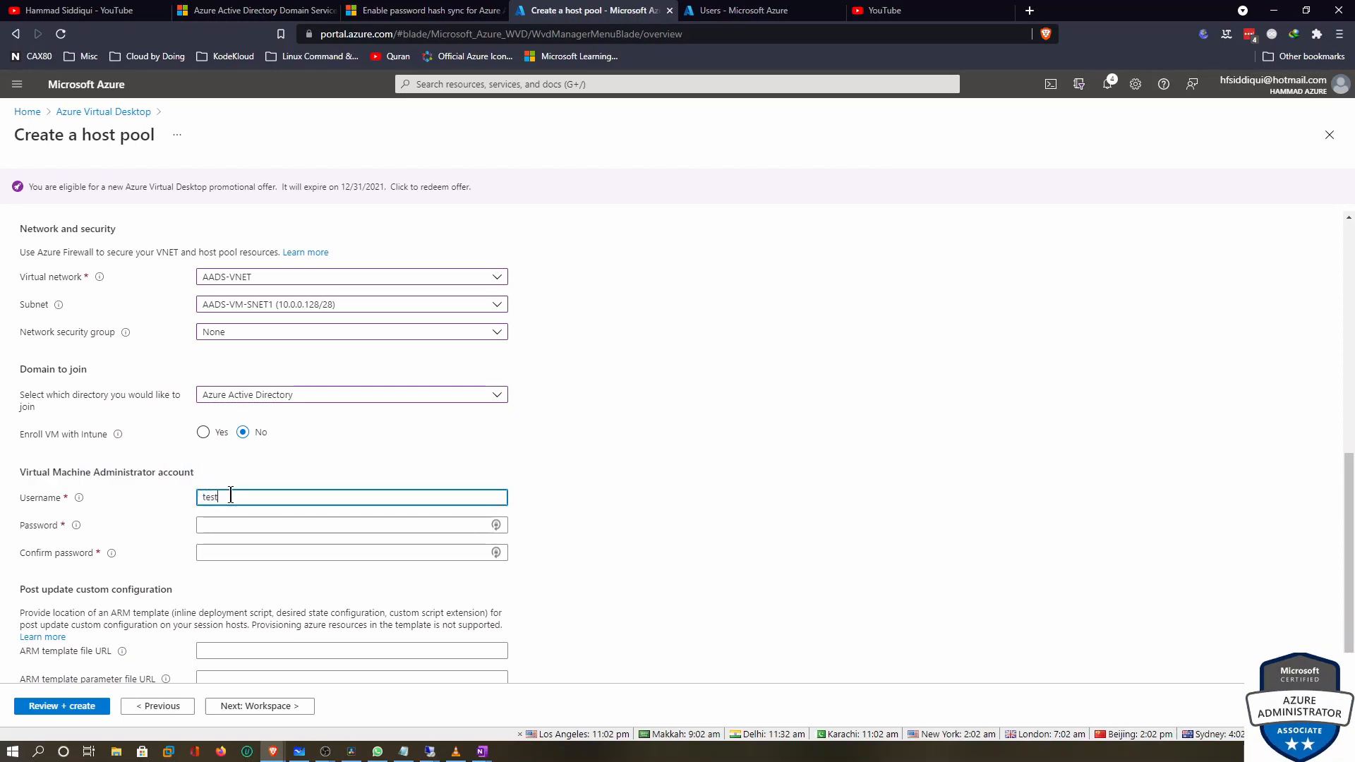
{"action": "type", "text": "ad"}
{"action": "type", "text": "mon"}
{"action": "key", "text": "BackSpace"}
{"action": "key", "text": "BackSpace"}
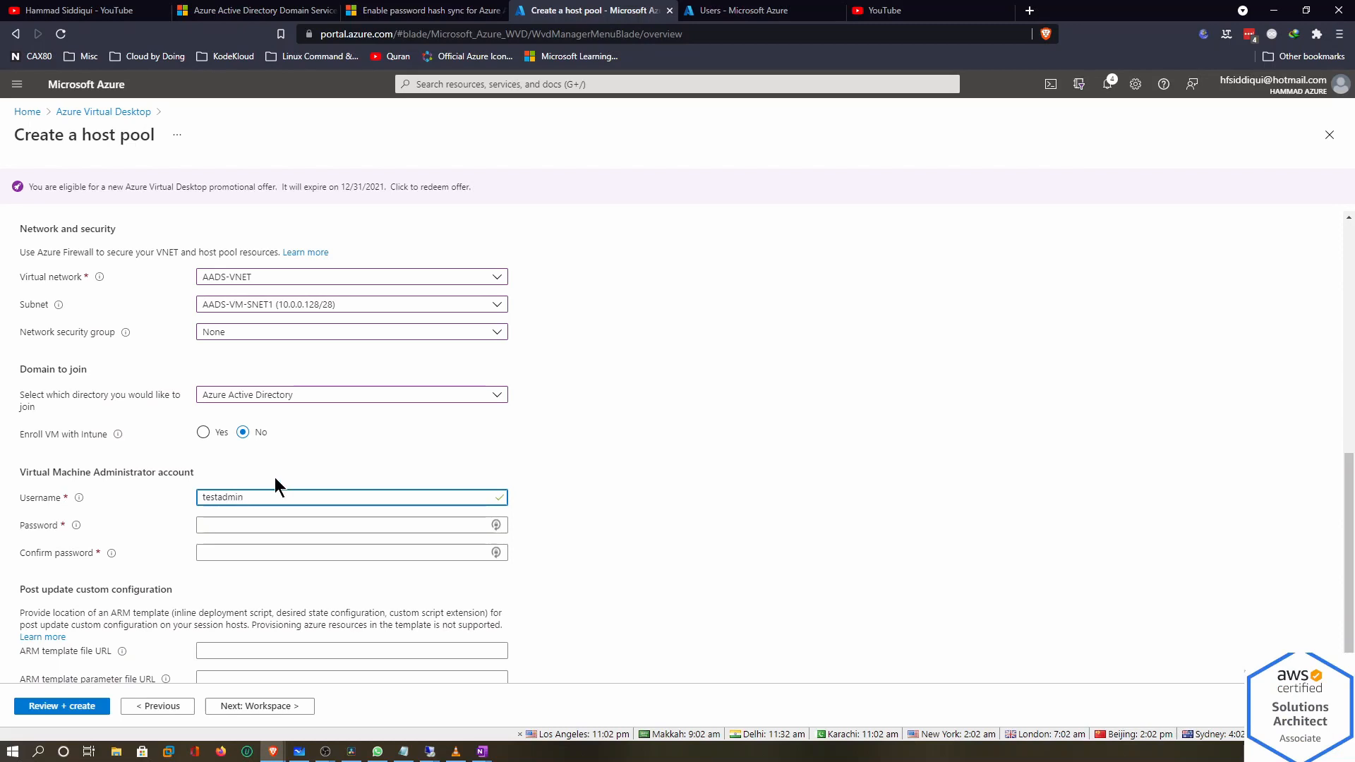
{"action": "left_click", "coordinate": [262, 525]}
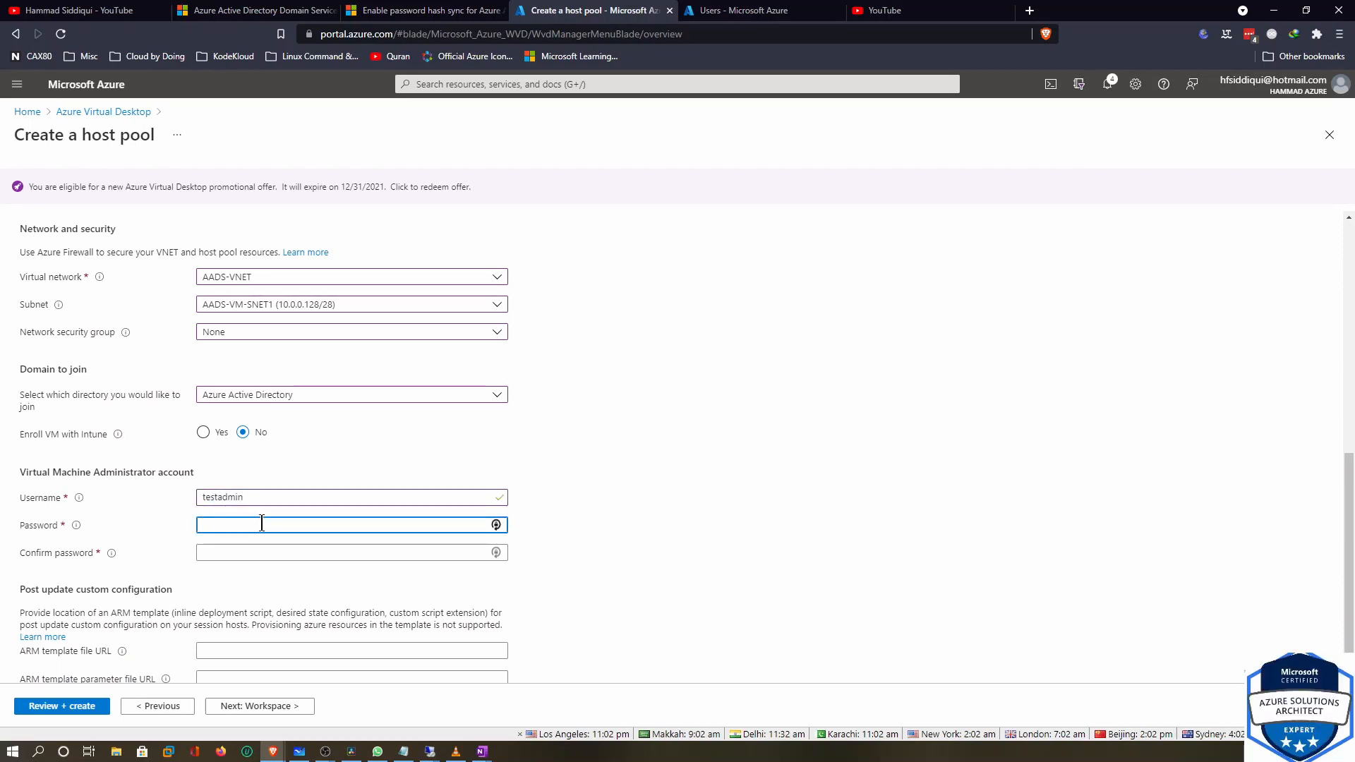
{"action": "type", "text": "••••••••••"}
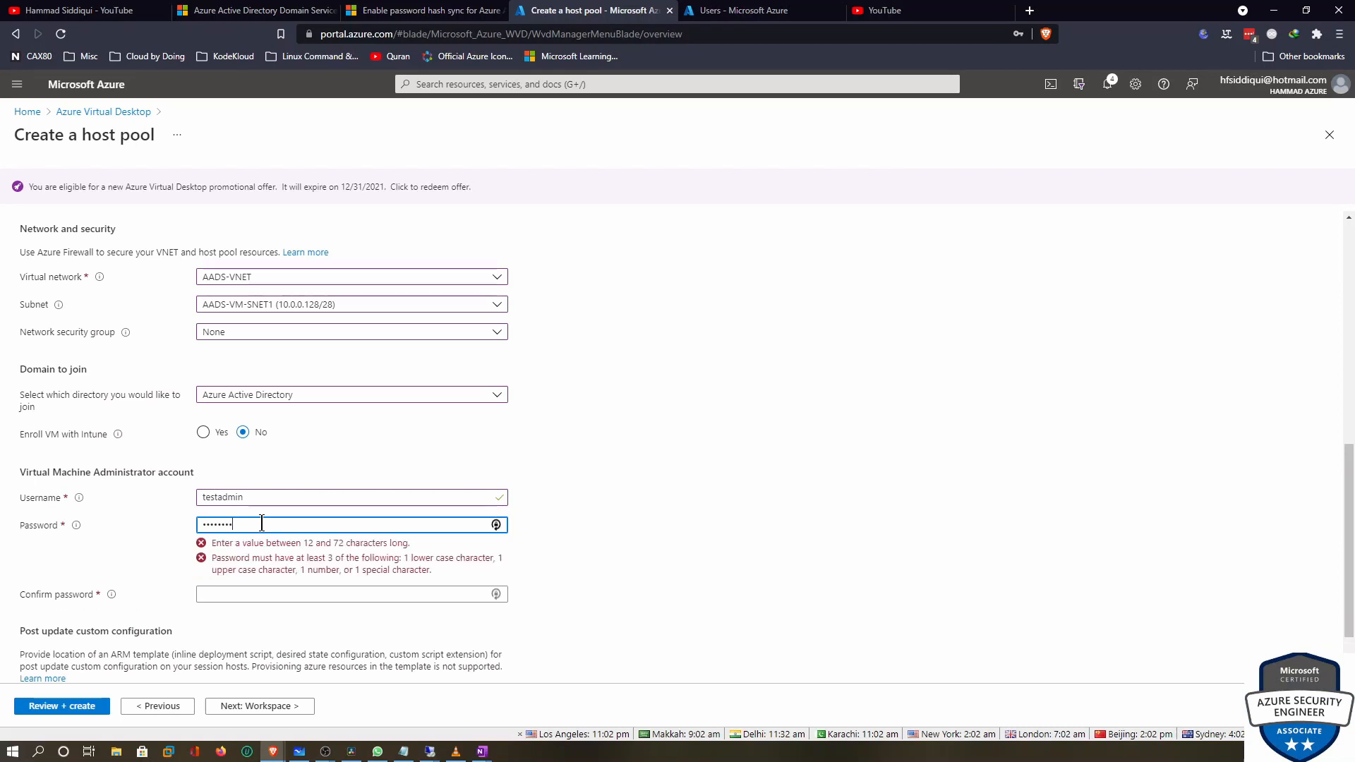
{"action": "type", "text": "•"}
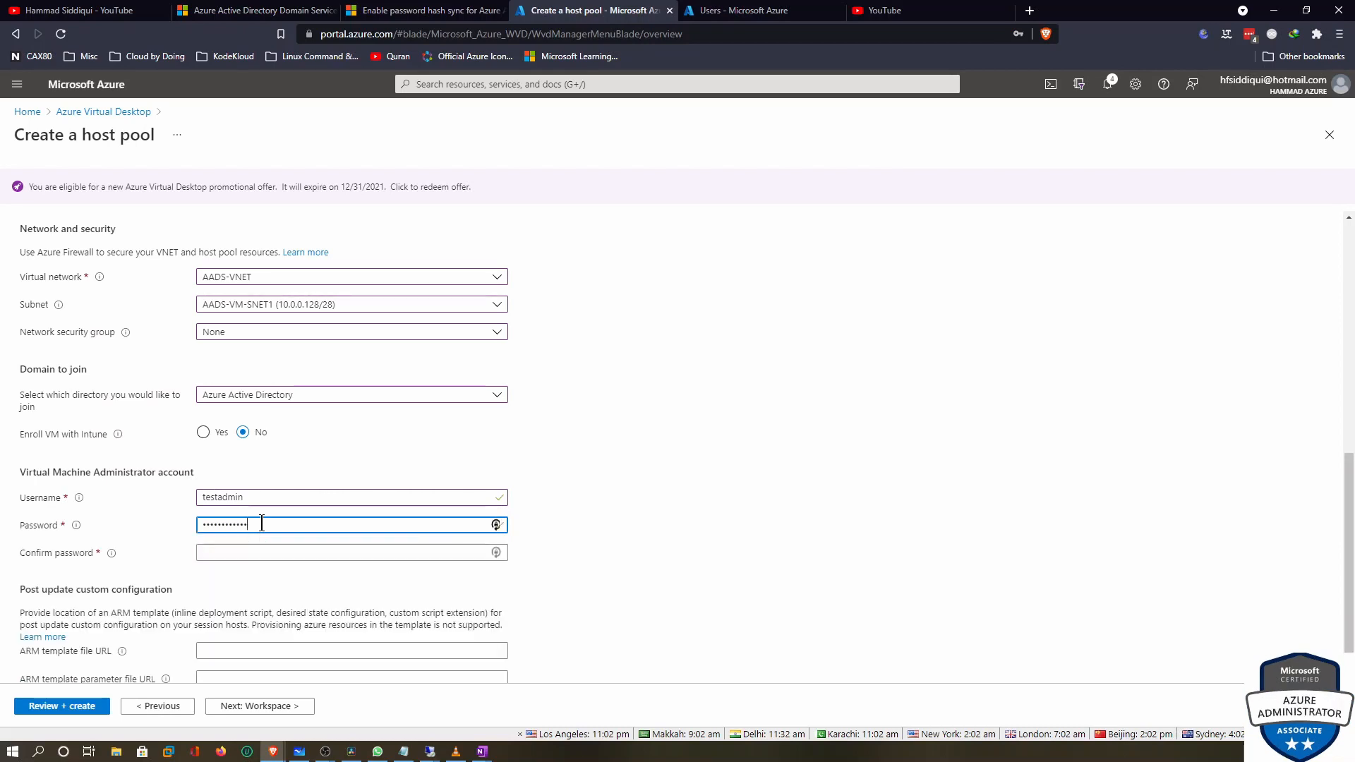
{"action": "key", "text": "Tab"}
{"action": "type", "text": "•••••••"}
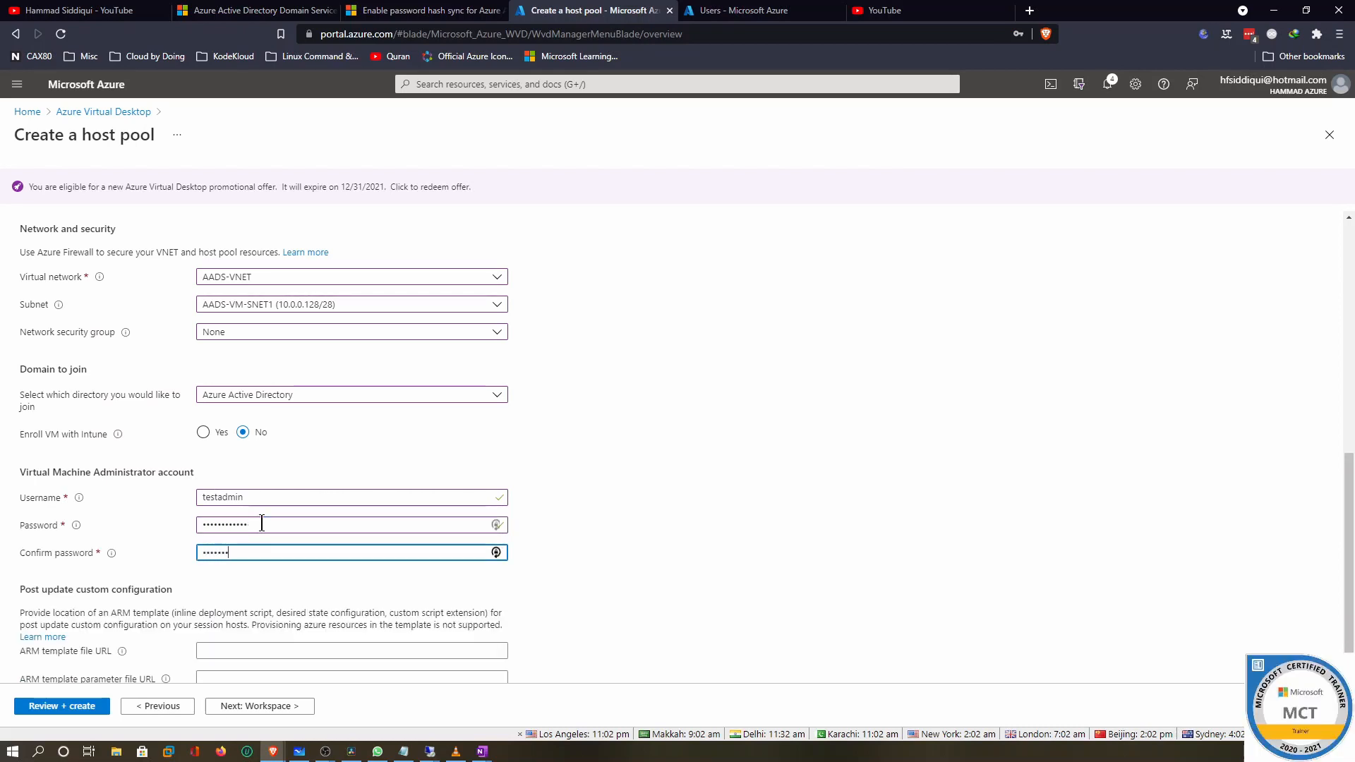
{"action": "type", "text": "•"}
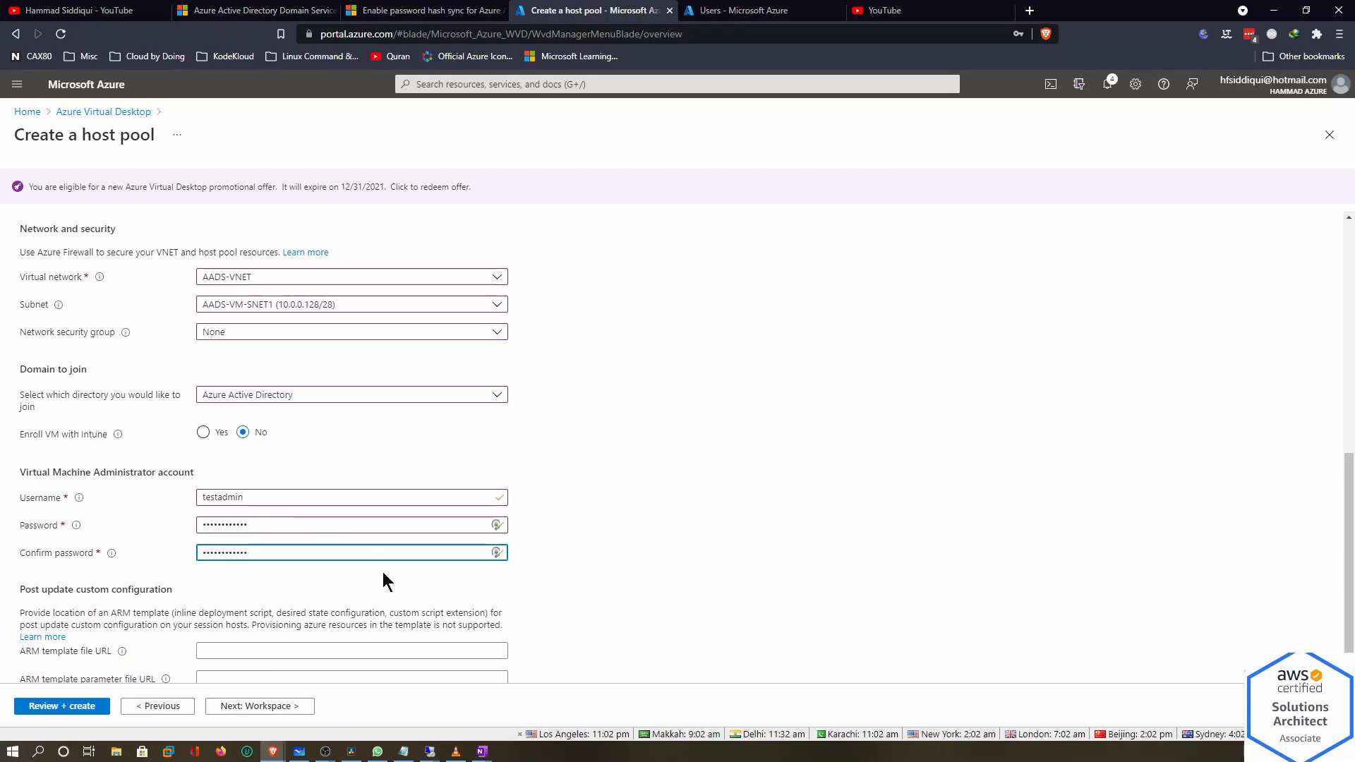
{"action": "scroll", "coordinate": [382, 574], "scroll_direction": "down", "scroll_amount": 1}
{"action": "left_click", "coordinate": [268, 706]}
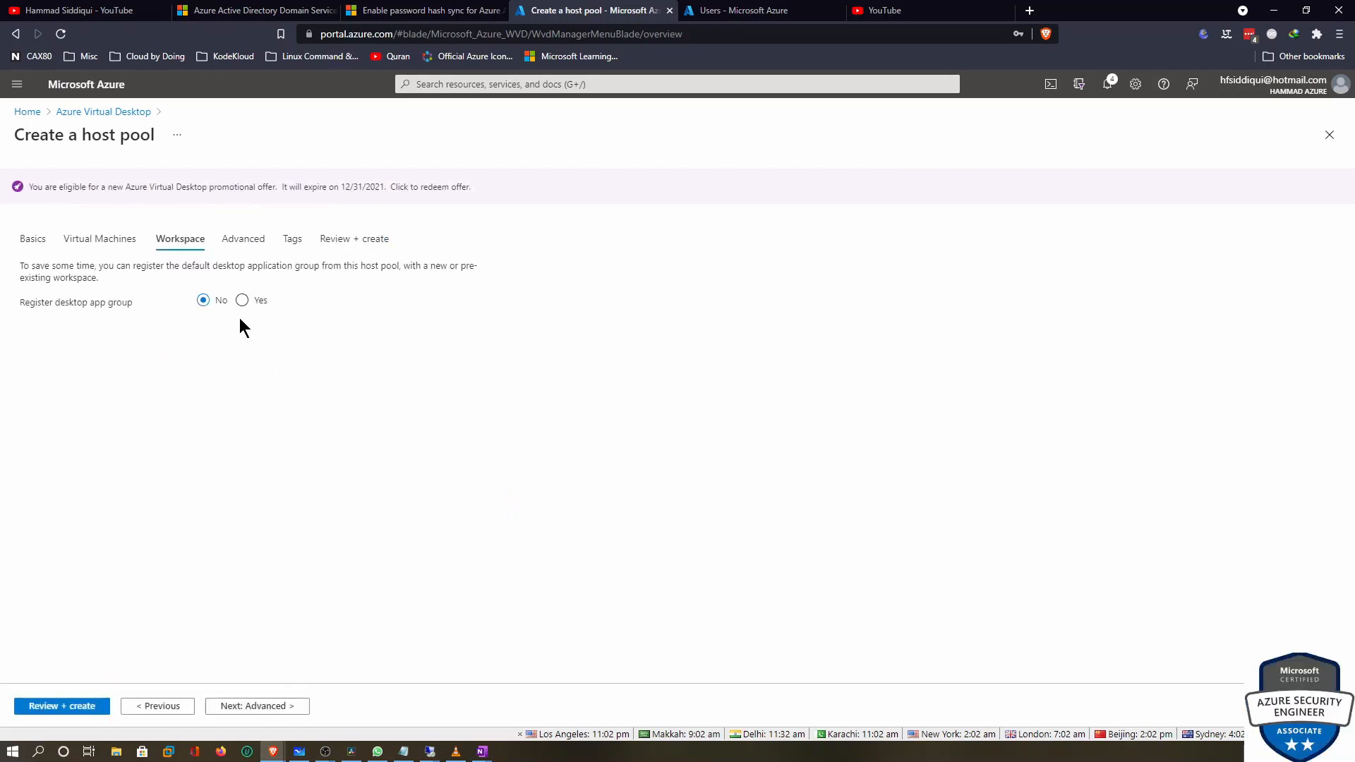
Register the desktop app group to a new workspace named aadswvd
{"action": "left_click", "coordinate": [242, 300]}
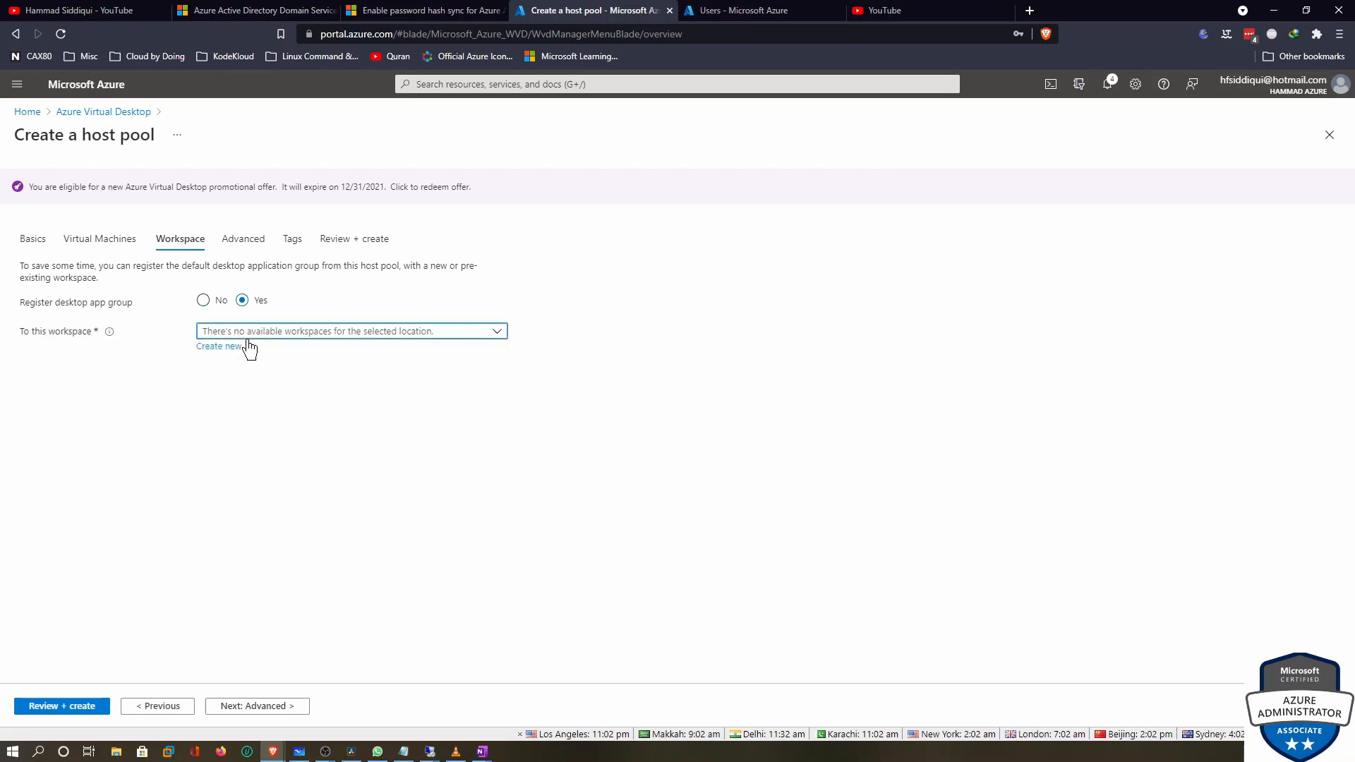
{"action": "left_click", "coordinate": [224, 347]}
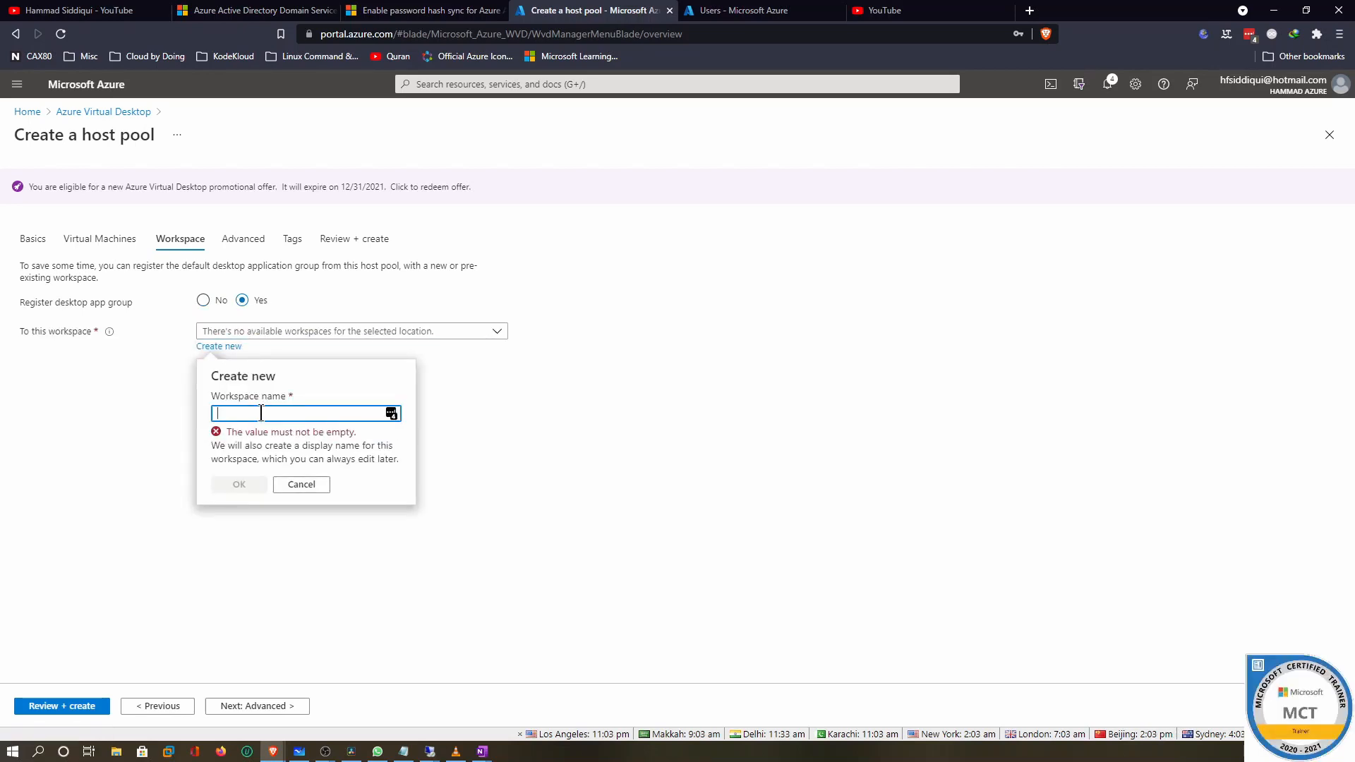
{"action": "type", "text": "aadswvd"}
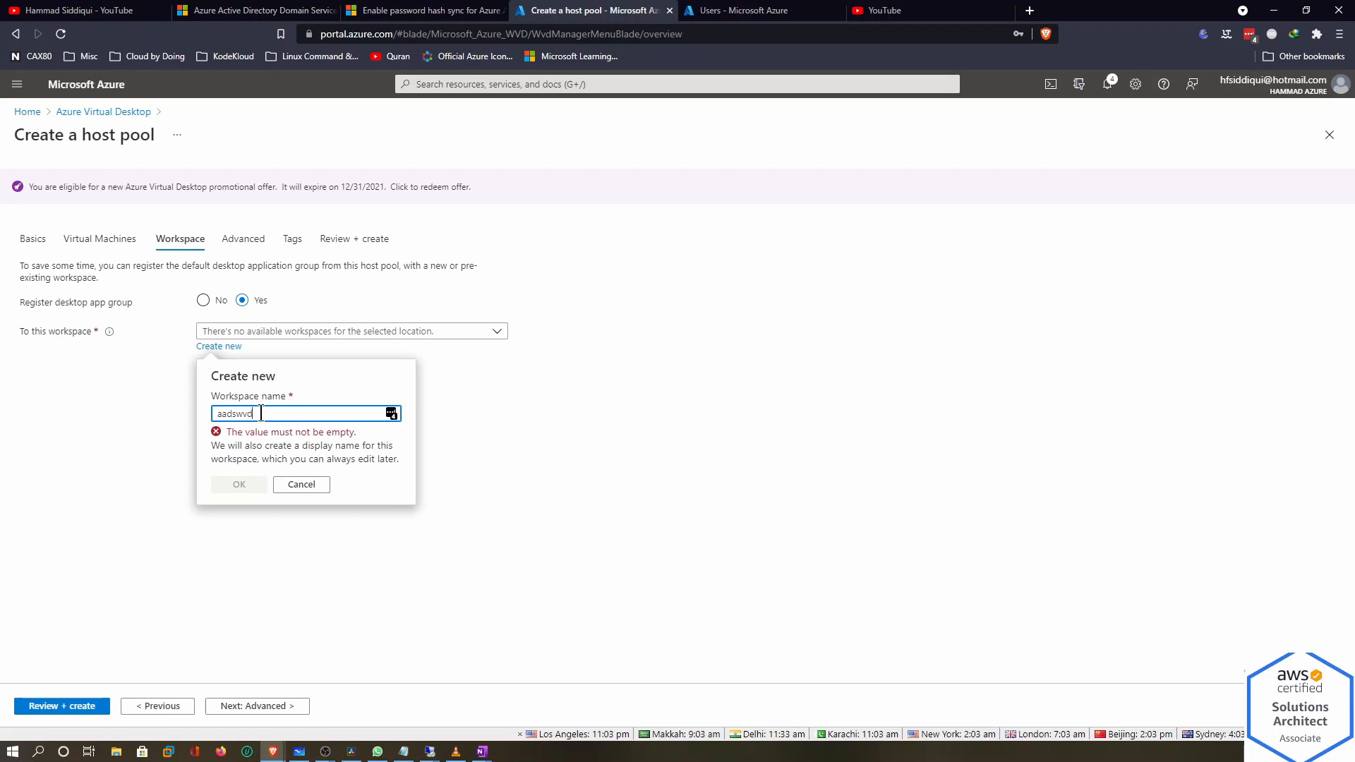
{"action": "left_click", "coordinate": [236, 469]}
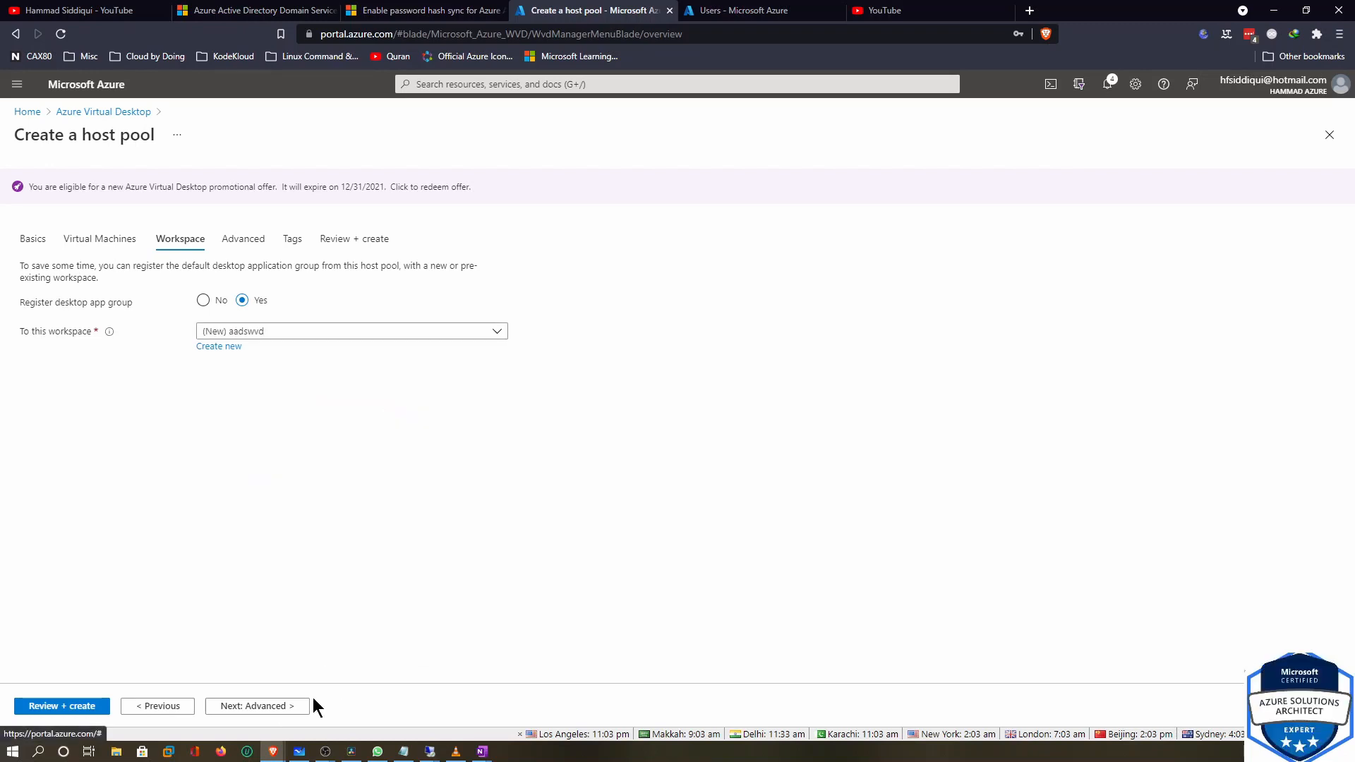
Turn on diagnostics settings and advance through Tags to Review + create
{"action": "left_click", "coordinate": [282, 706]}
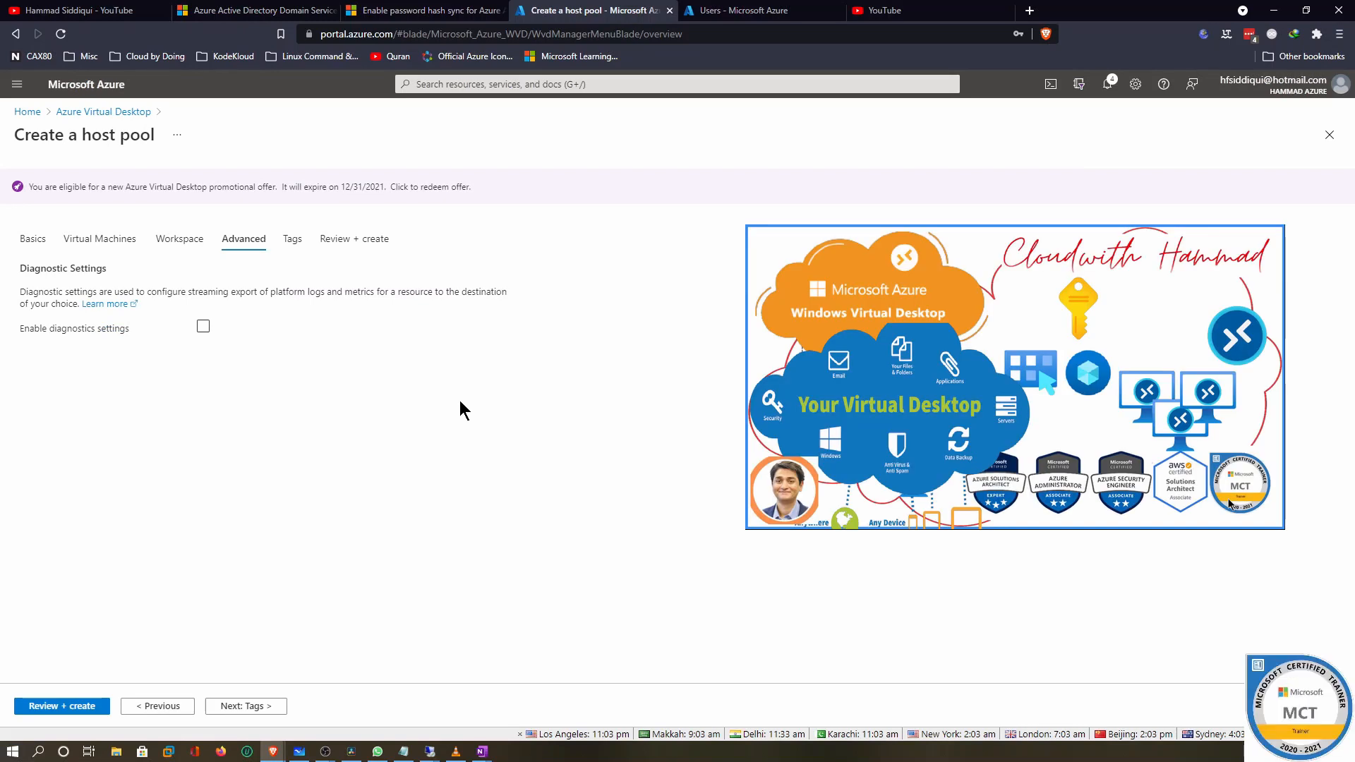
{"action": "left_click", "coordinate": [203, 327]}
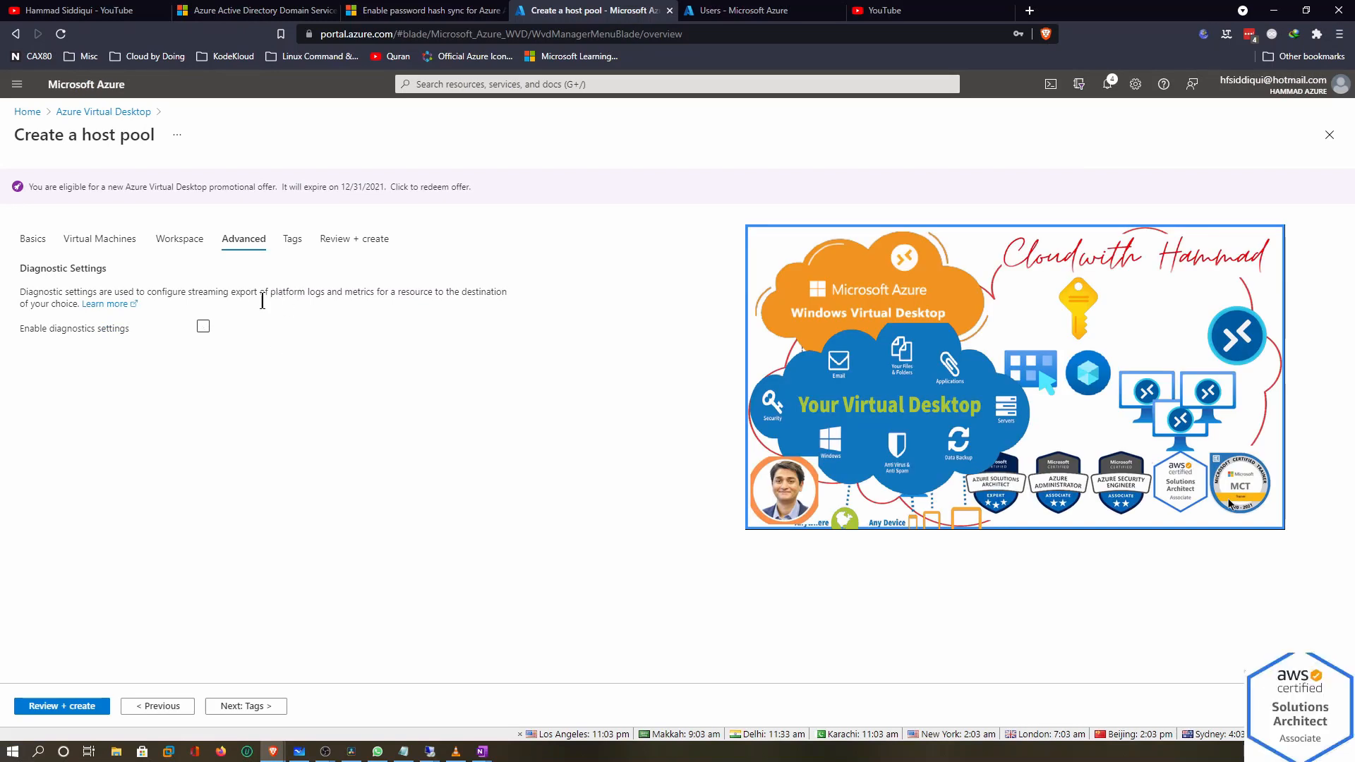
{"action": "left_click", "coordinate": [249, 705]}
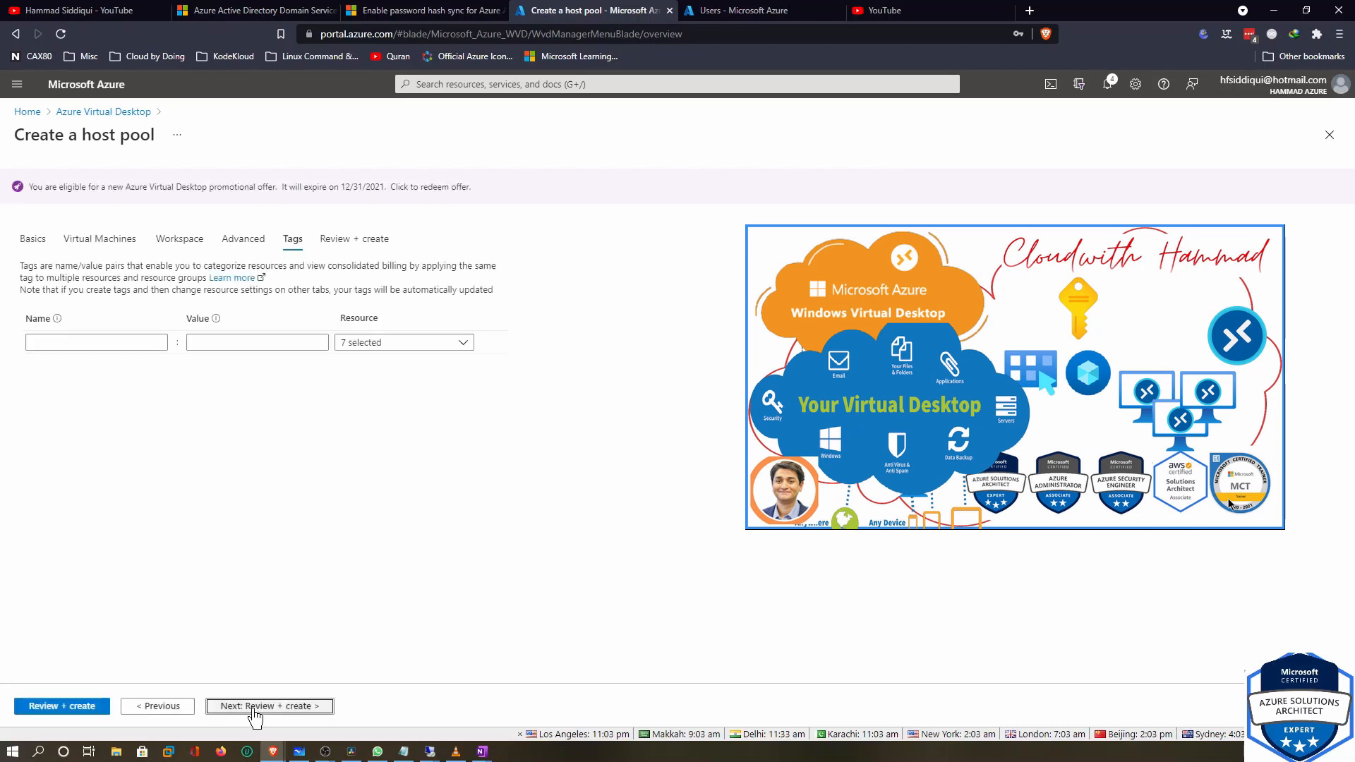
{"action": "left_click", "coordinate": [253, 707]}
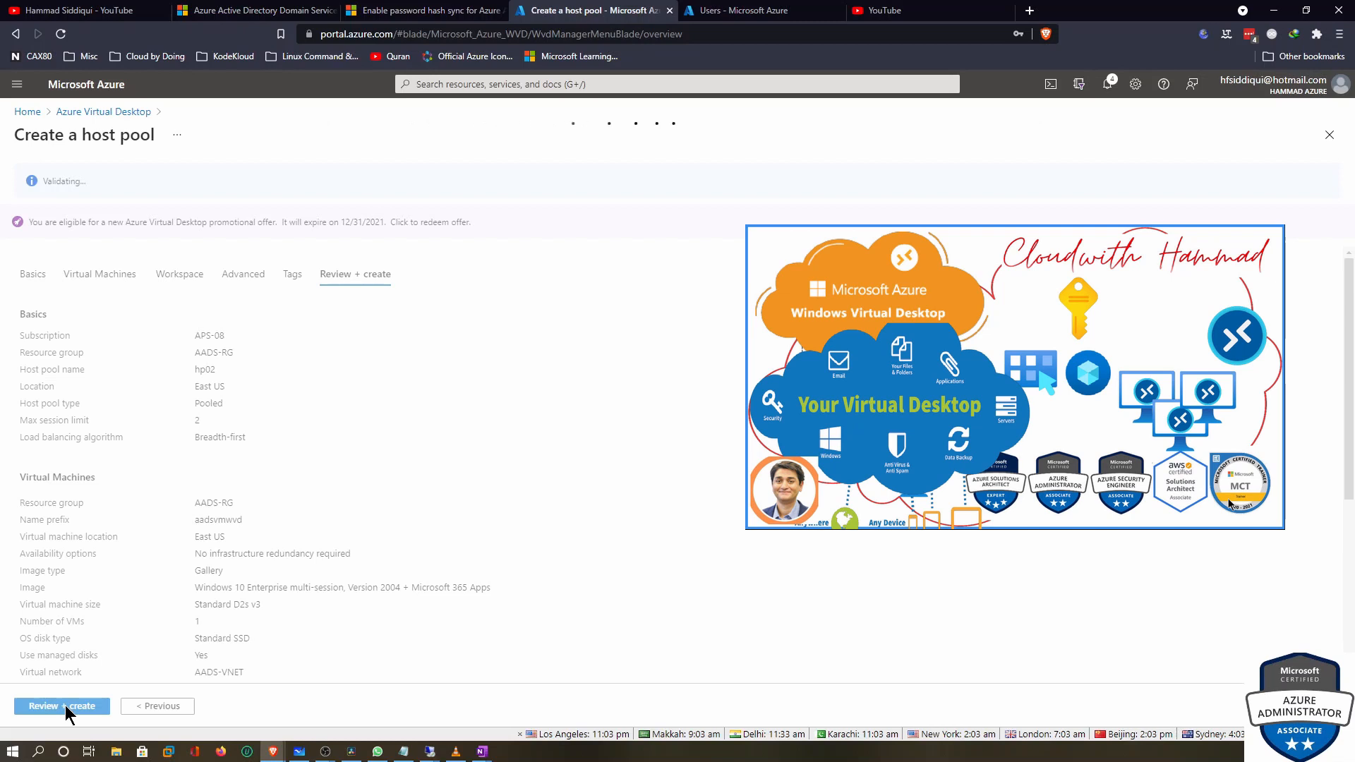
Create the hp02 host pool and wait for its deployment to complete
{"action": "left_click", "coordinate": [42, 706]}
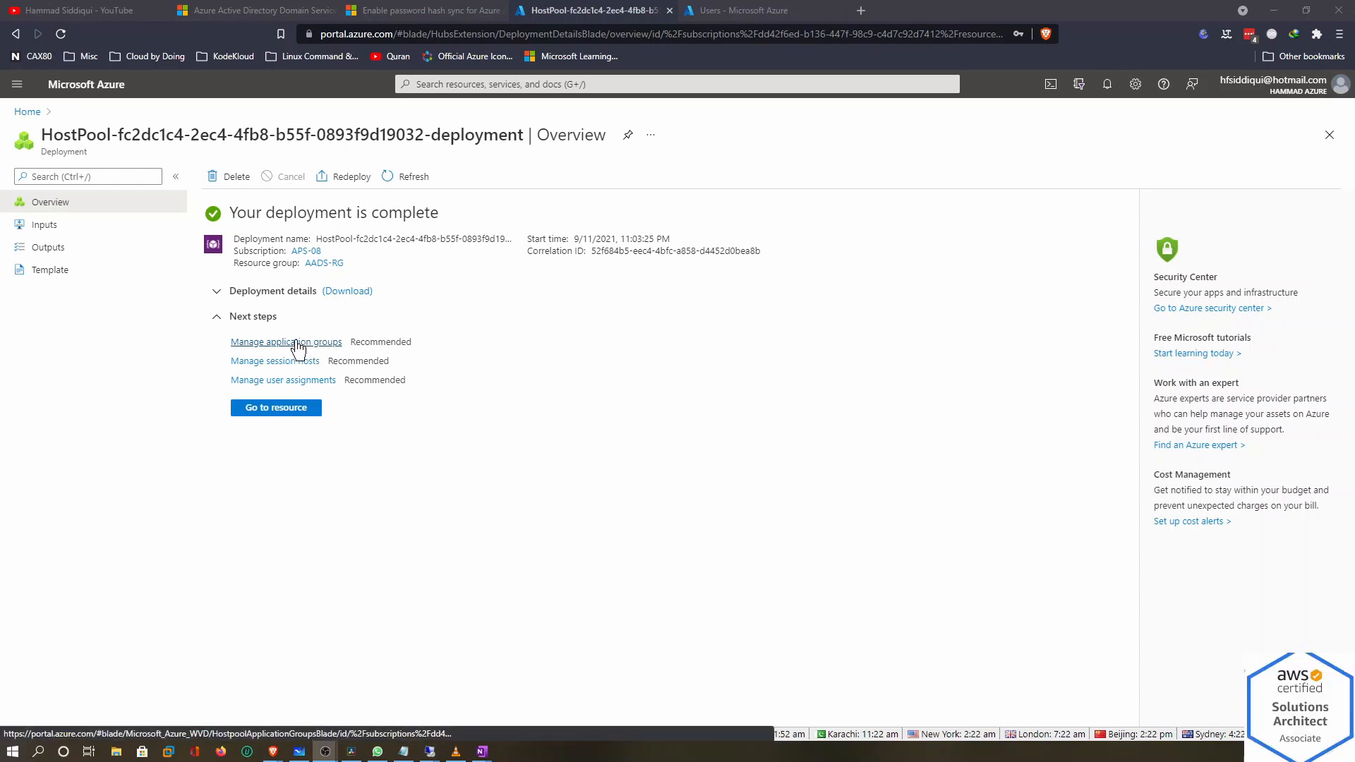
Check the vmCreation step's 18 min 53 s duration, then open the hp02 host pool
{"action": "left_click", "coordinate": [216, 292]}
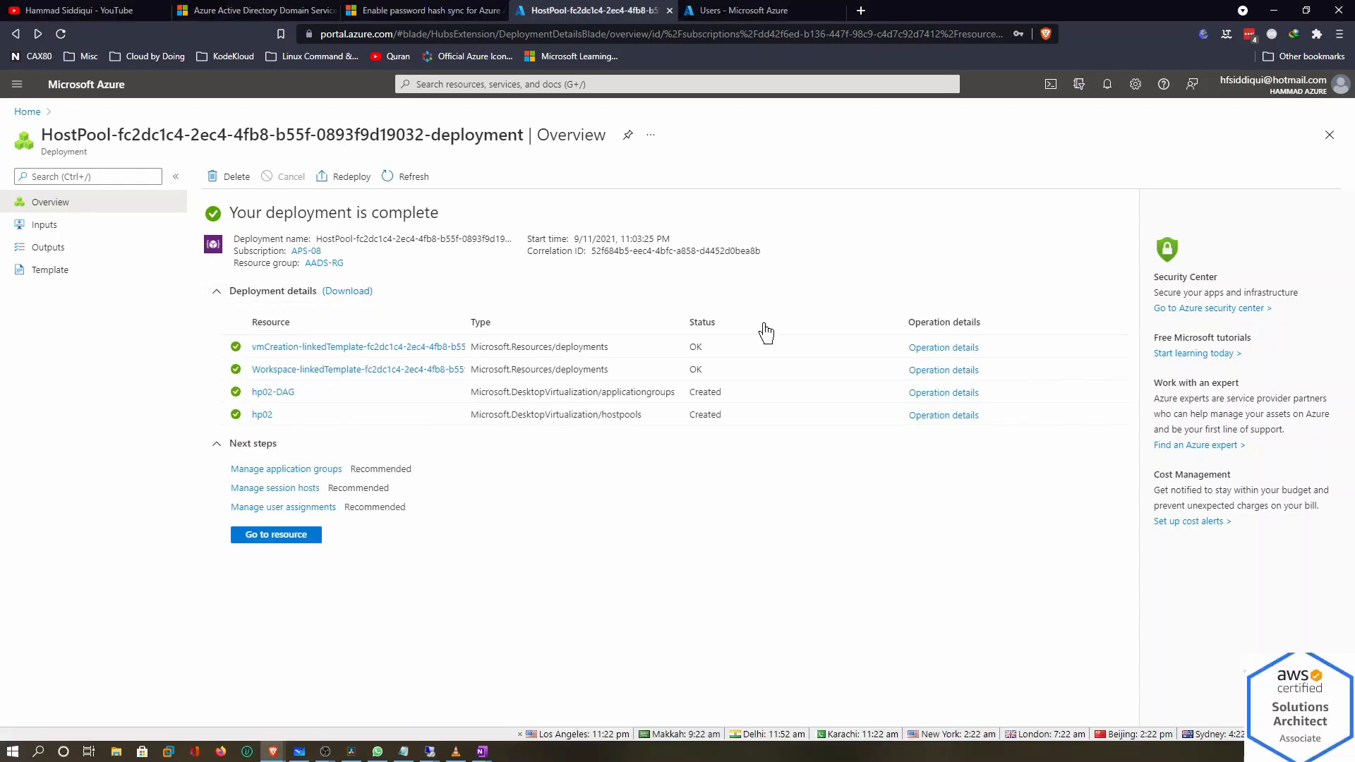
{"action": "left_click", "coordinate": [945, 347]}
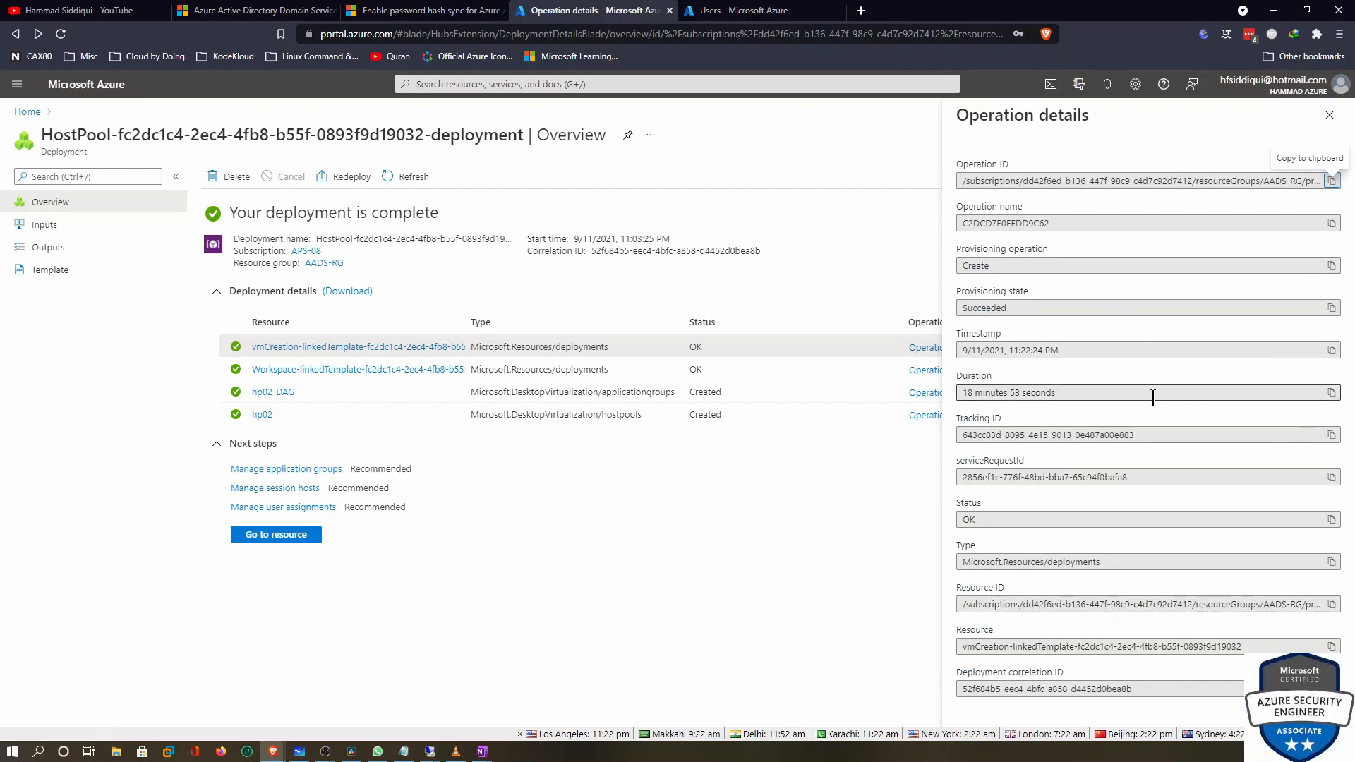
{"action": "left_click_drag", "start_coordinate": [1116, 392], "coordinate": [958, 392]}
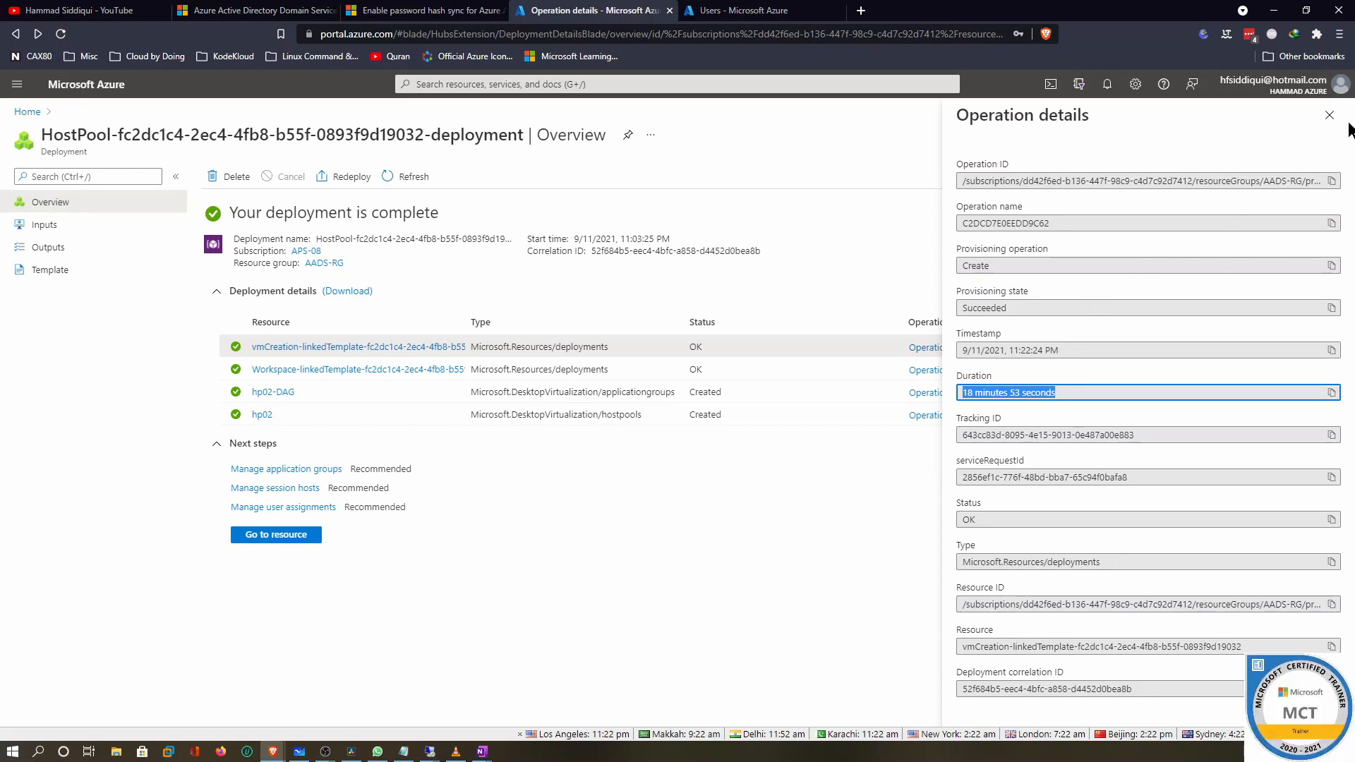
{"action": "left_click", "coordinate": [1329, 115]}
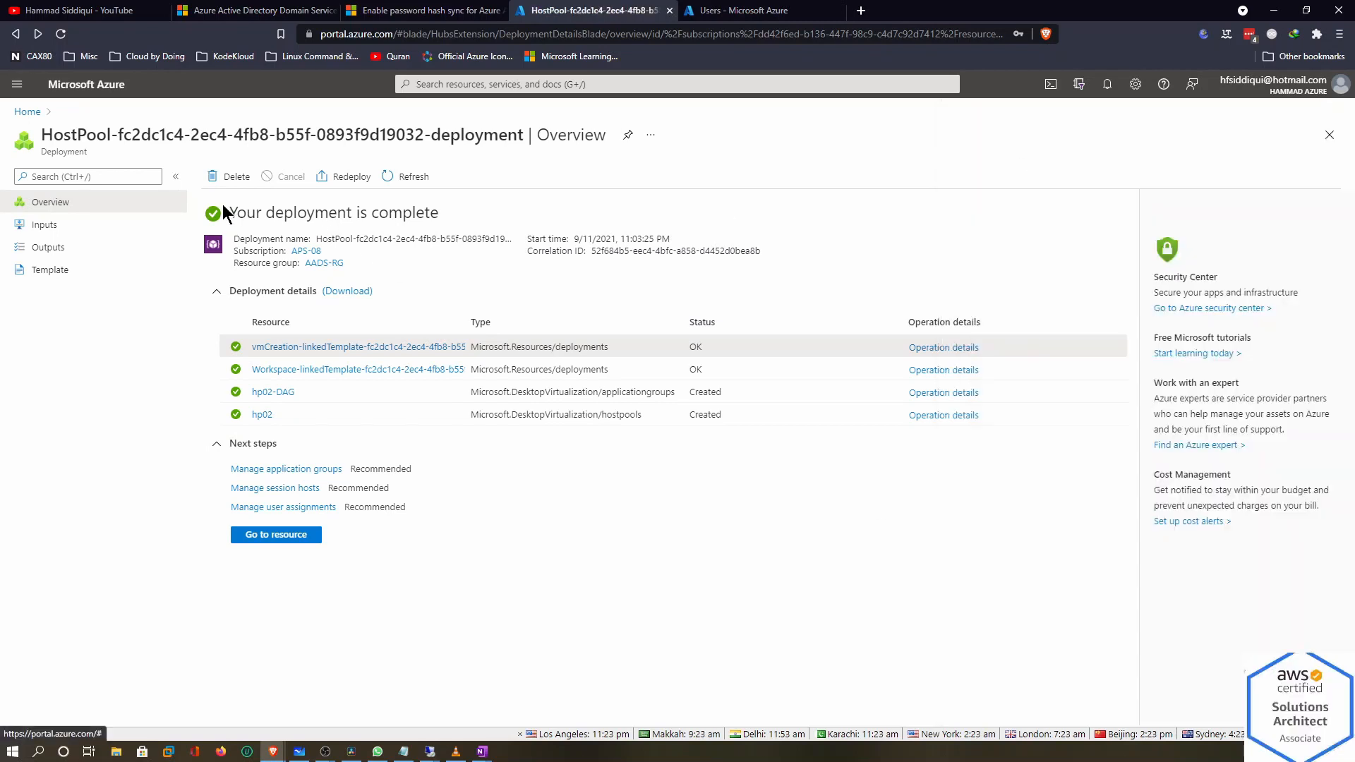
{"action": "left_click", "coordinate": [282, 537]}
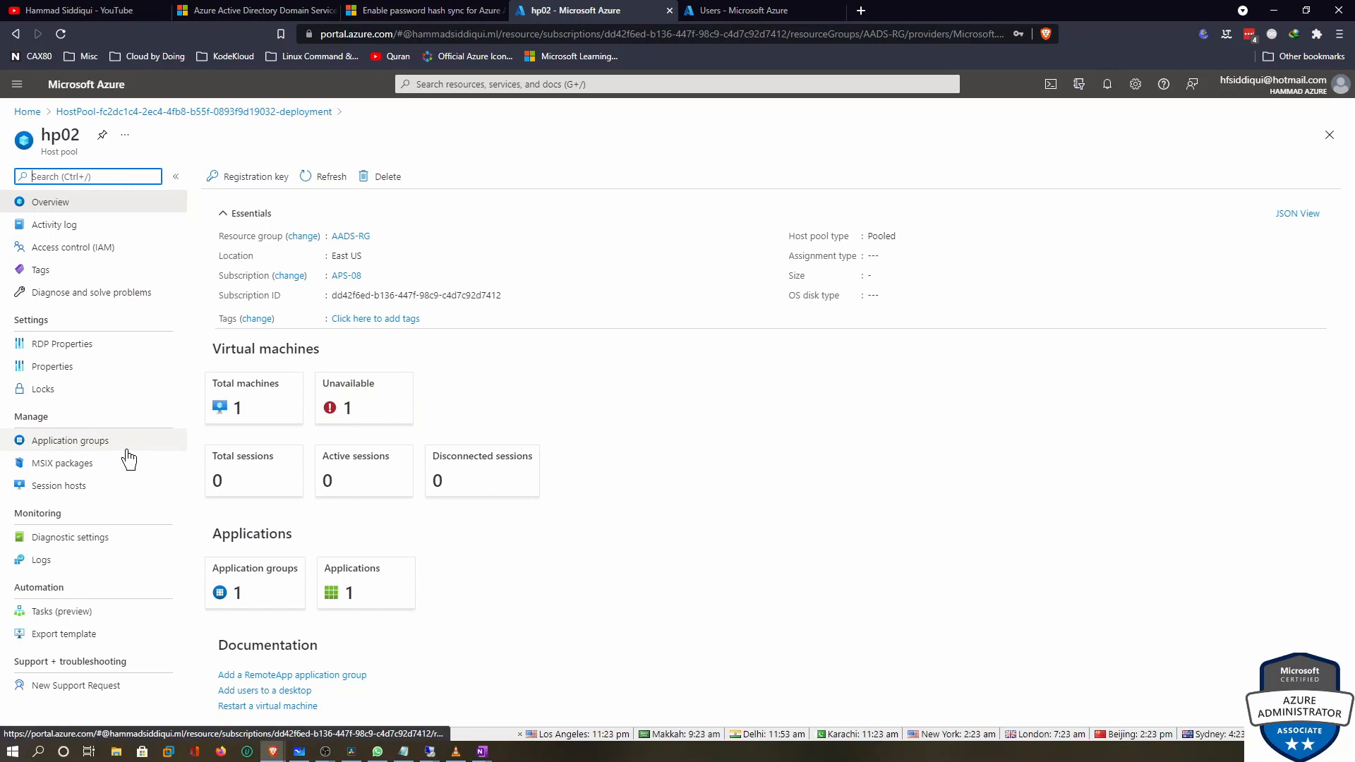
Enable microphone capture and camera redirection in hp02's RDP device redirection and save
{"action": "left_click", "coordinate": [59, 346]}
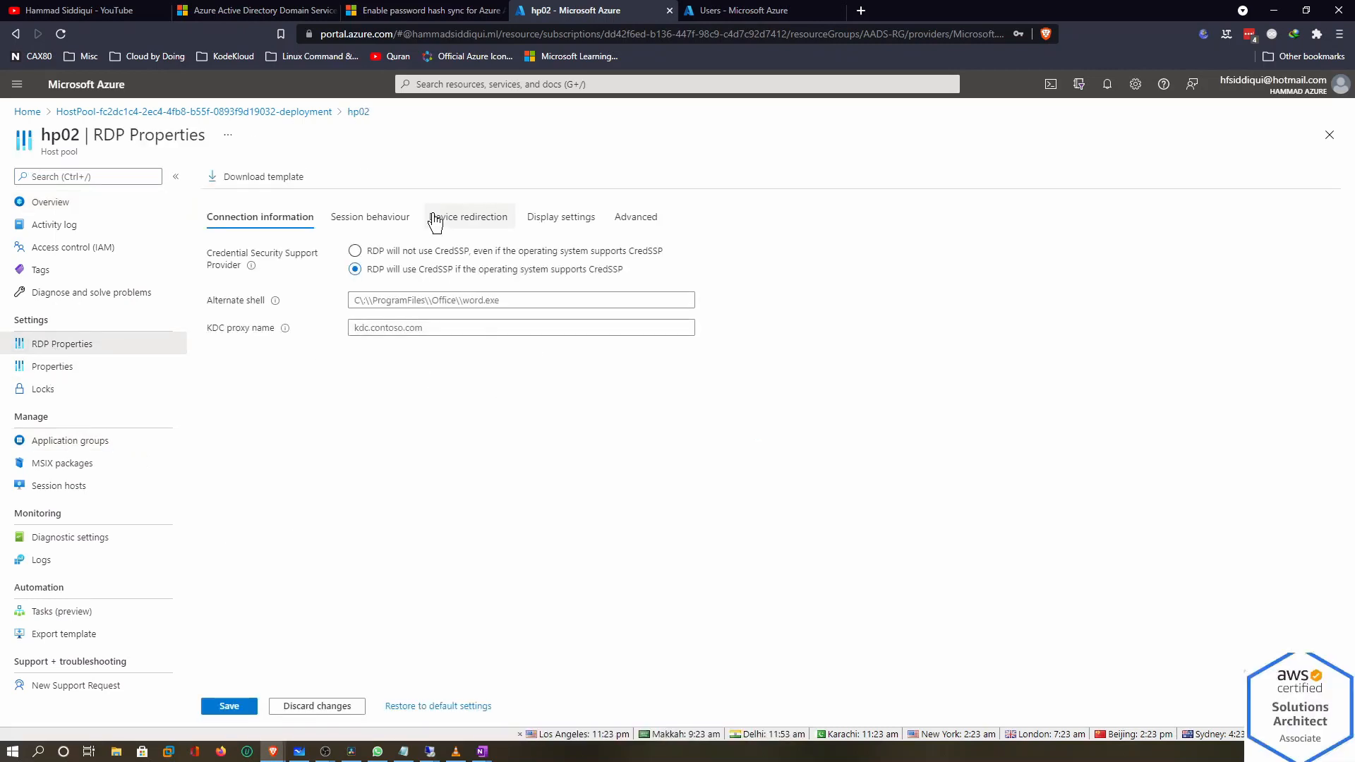
{"action": "left_click", "coordinate": [370, 219]}
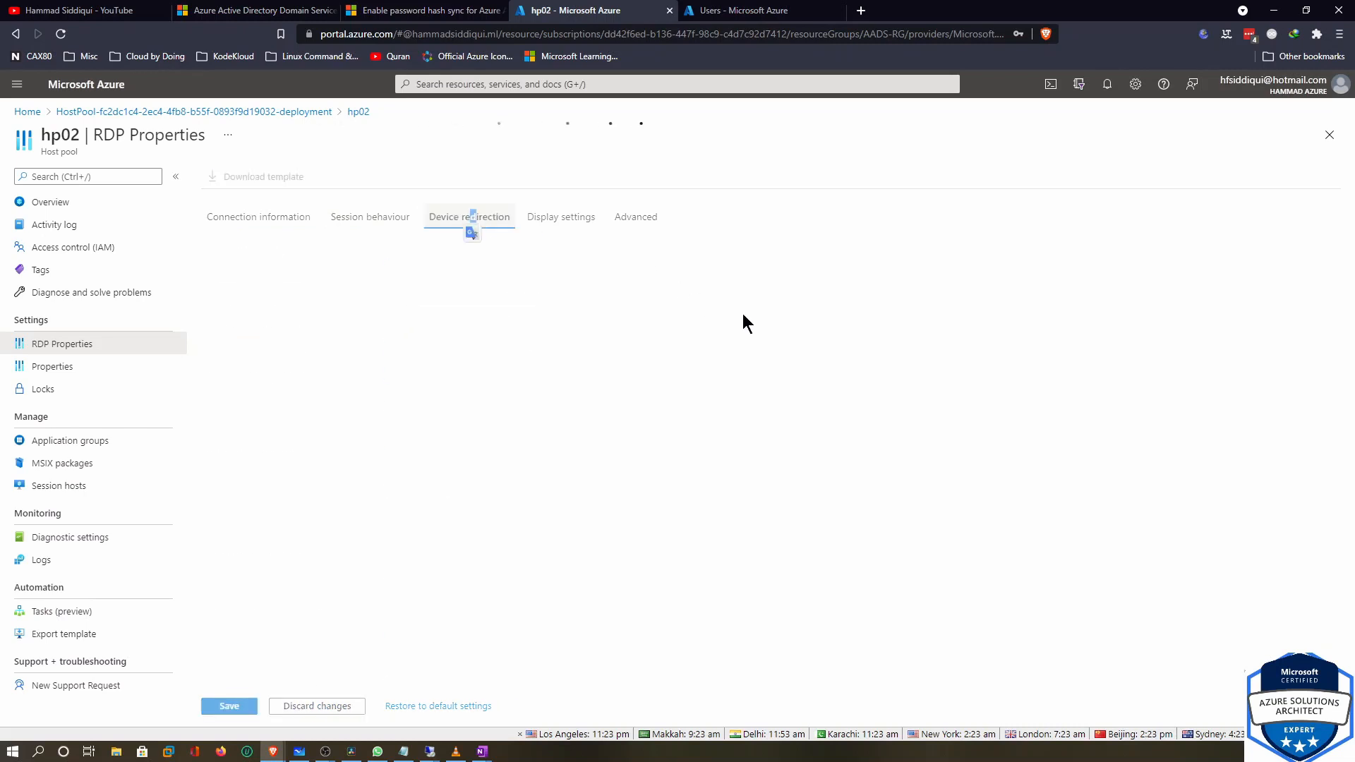
{"action": "left_click", "coordinate": [384, 283]}
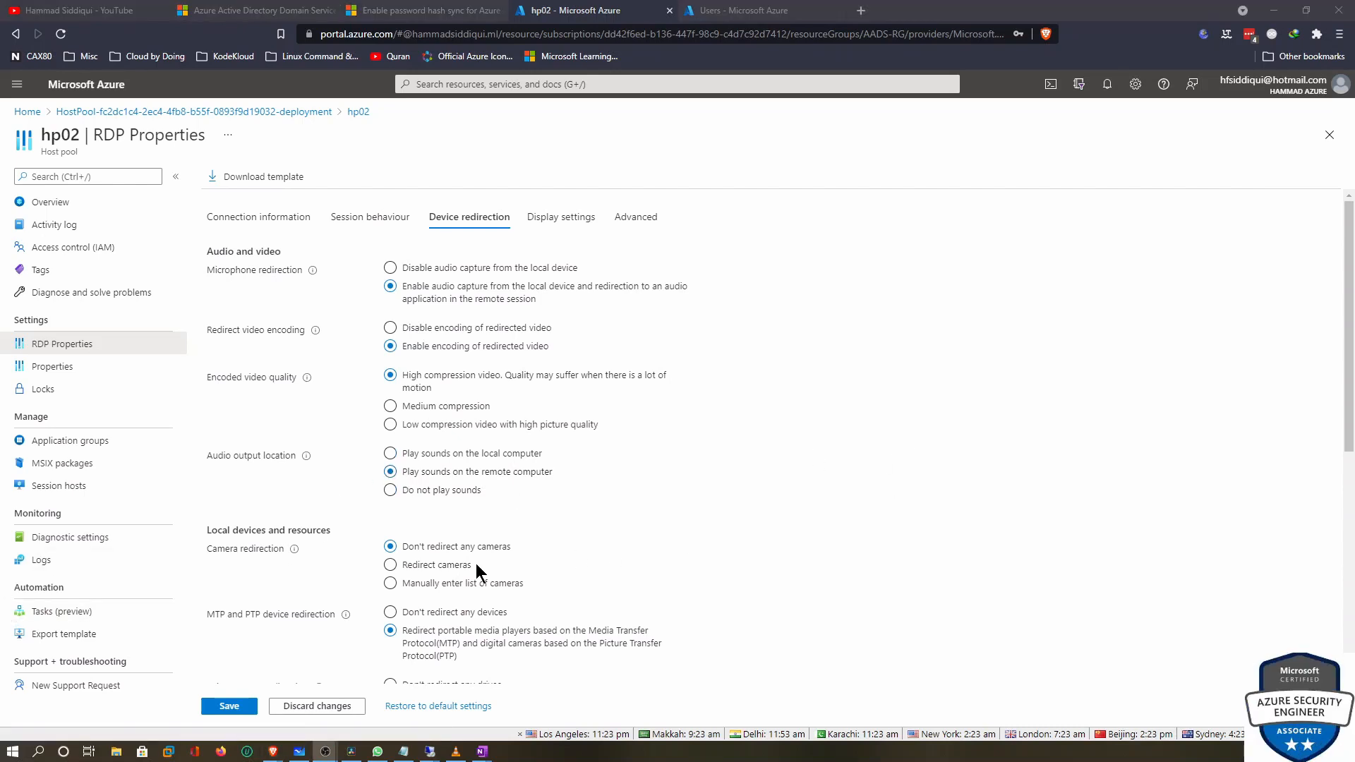
{"action": "left_click", "coordinate": [412, 572]}
{"action": "scroll", "coordinate": [626, 544], "scroll_direction": "down", "scroll_amount": 6}
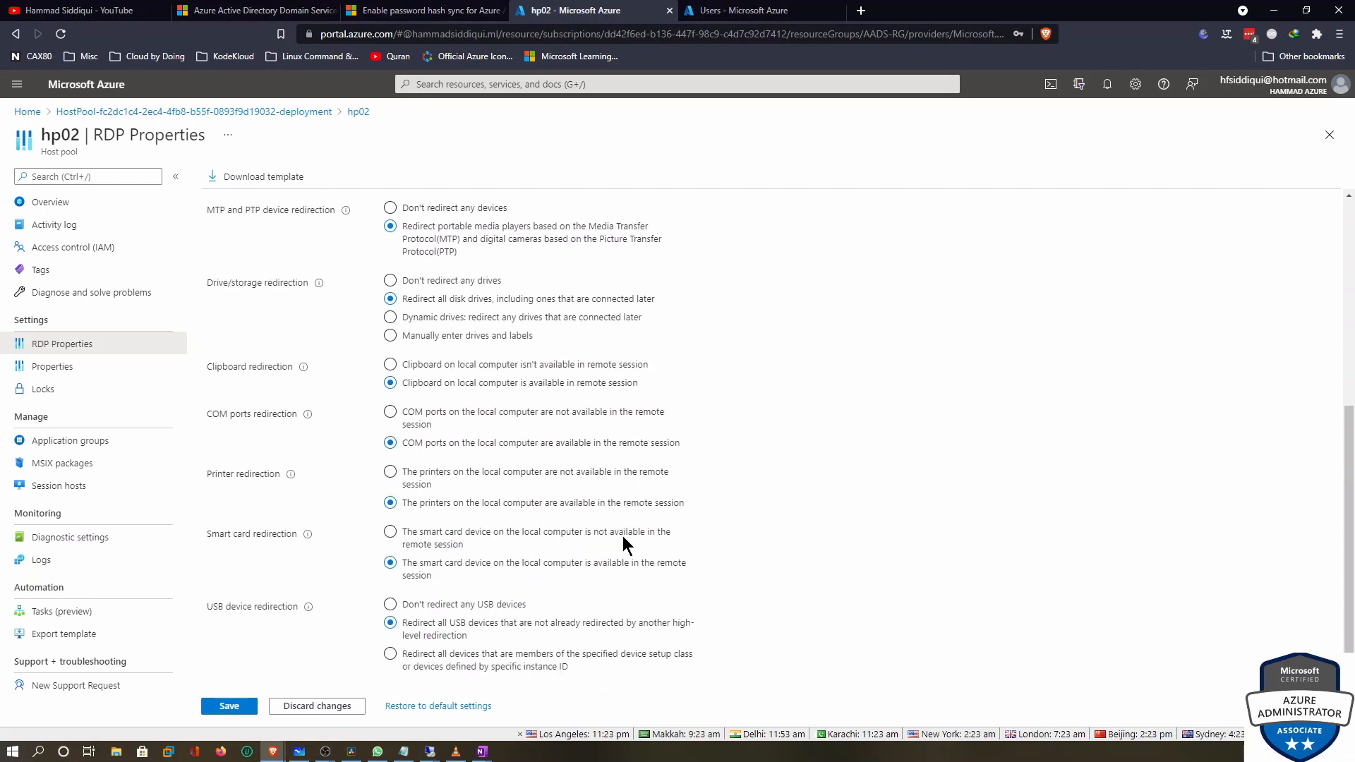
{"action": "scroll", "coordinate": [625, 544], "scroll_direction": "down", "scroll_amount": 1}
{"action": "left_click", "coordinate": [226, 706]}
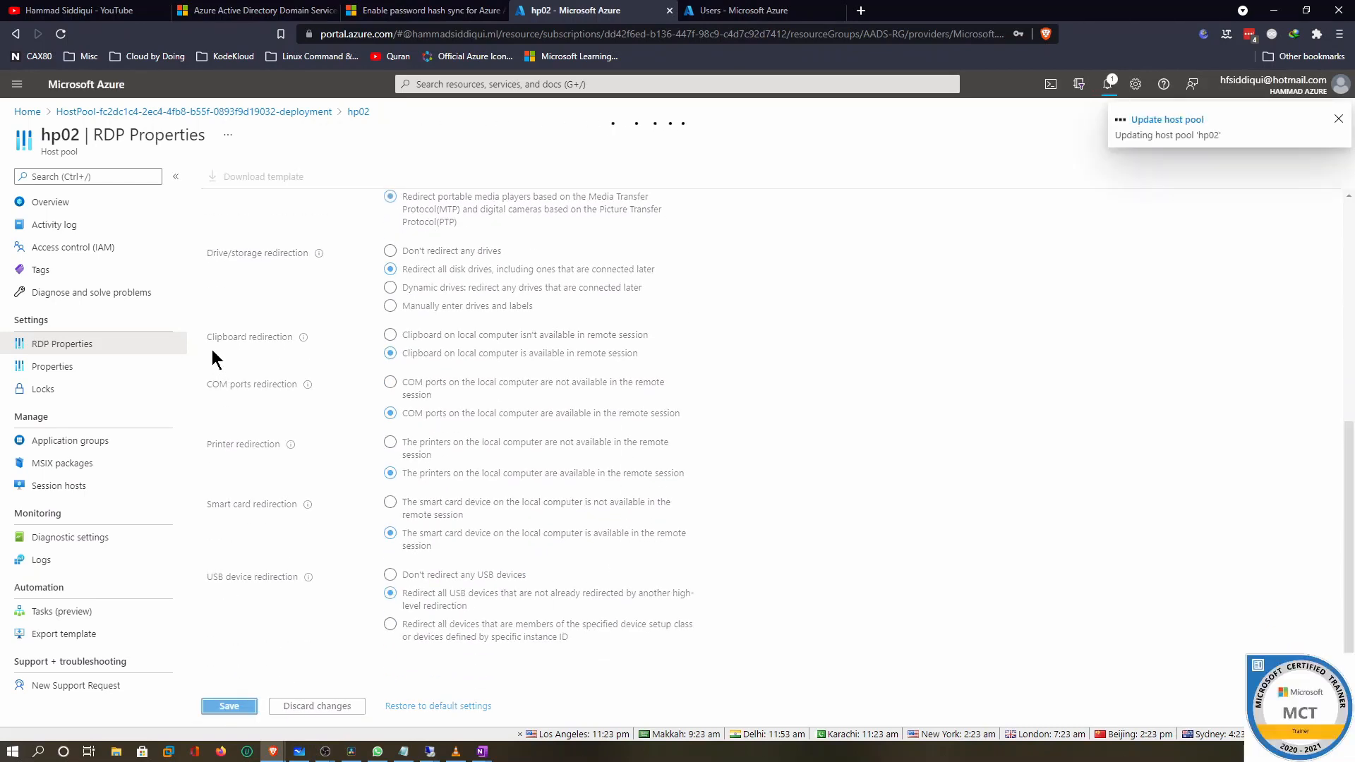
{"action": "left_click", "coordinate": [70, 490]}
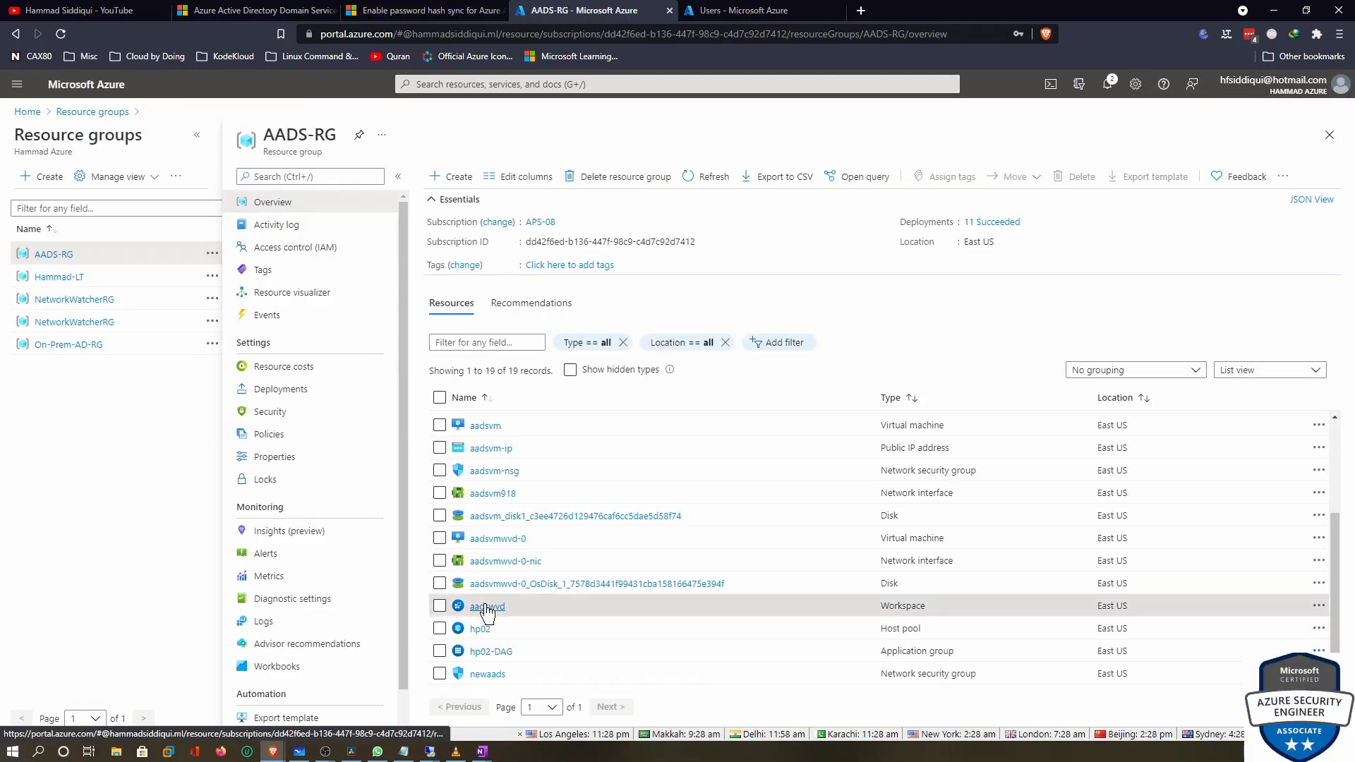
In workspace aadswvd, remove the AAD DC Administrators assignment from hp02-DAG
{"action": "left_click", "coordinate": [486, 607]}
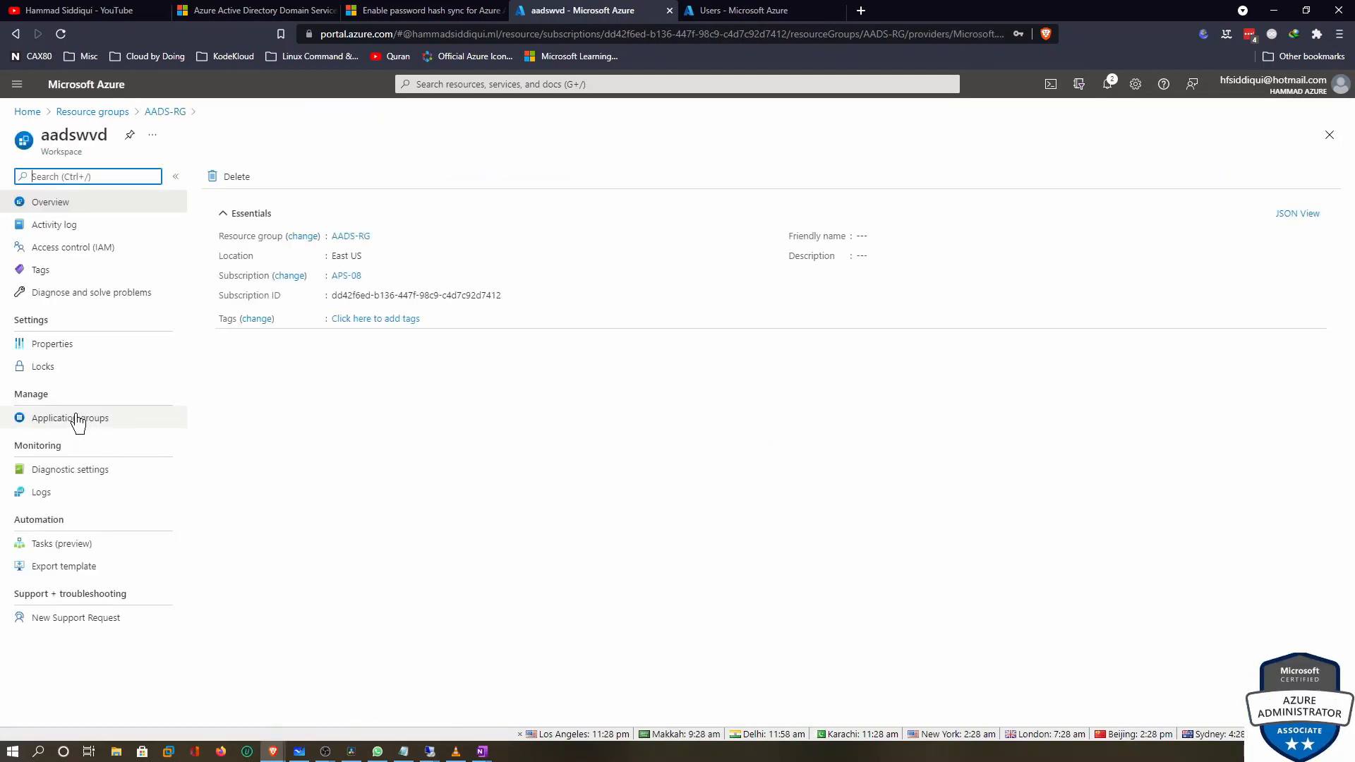
{"action": "left_click", "coordinate": [76, 419]}
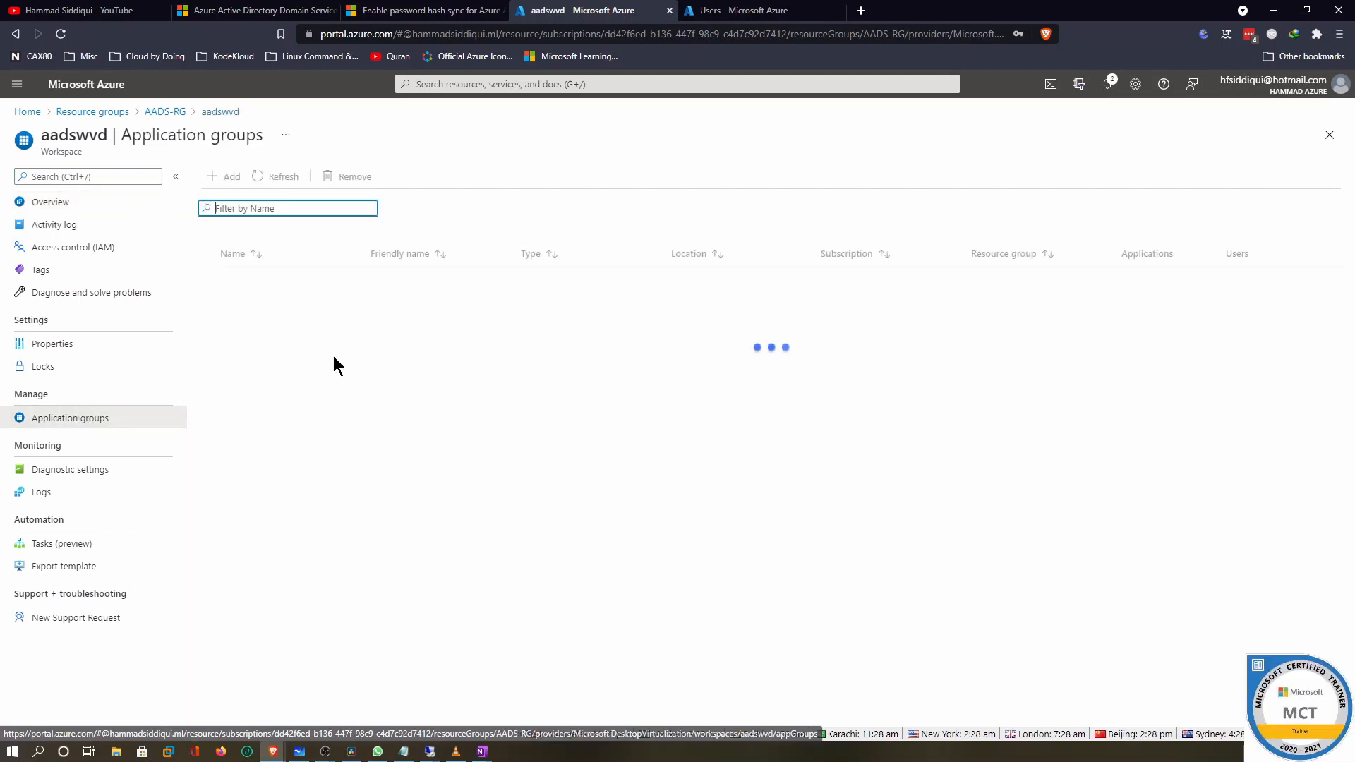
{"action": "left_click", "coordinate": [244, 280]}
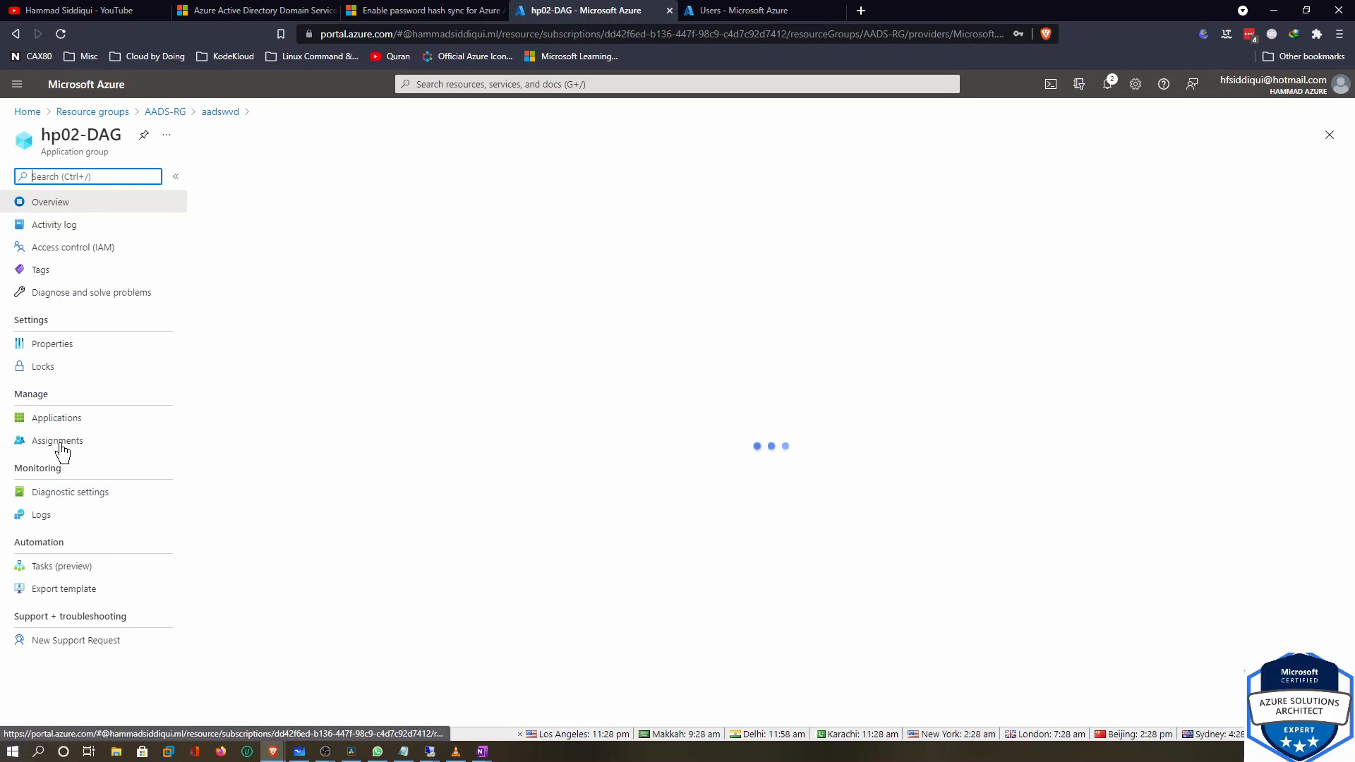
{"action": "left_click", "coordinate": [60, 446]}
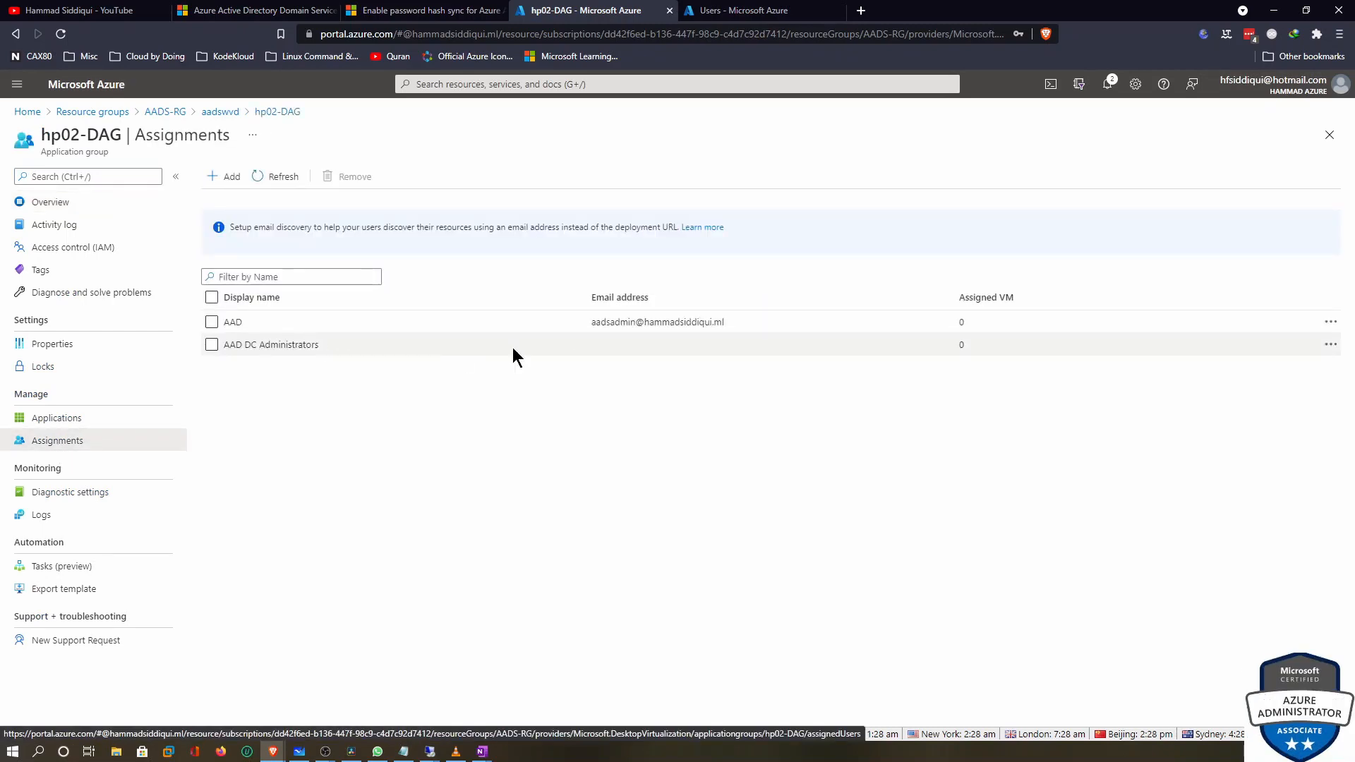
{"action": "left_click", "coordinate": [1330, 344]}
{"action": "left_click", "coordinate": [1282, 356]}
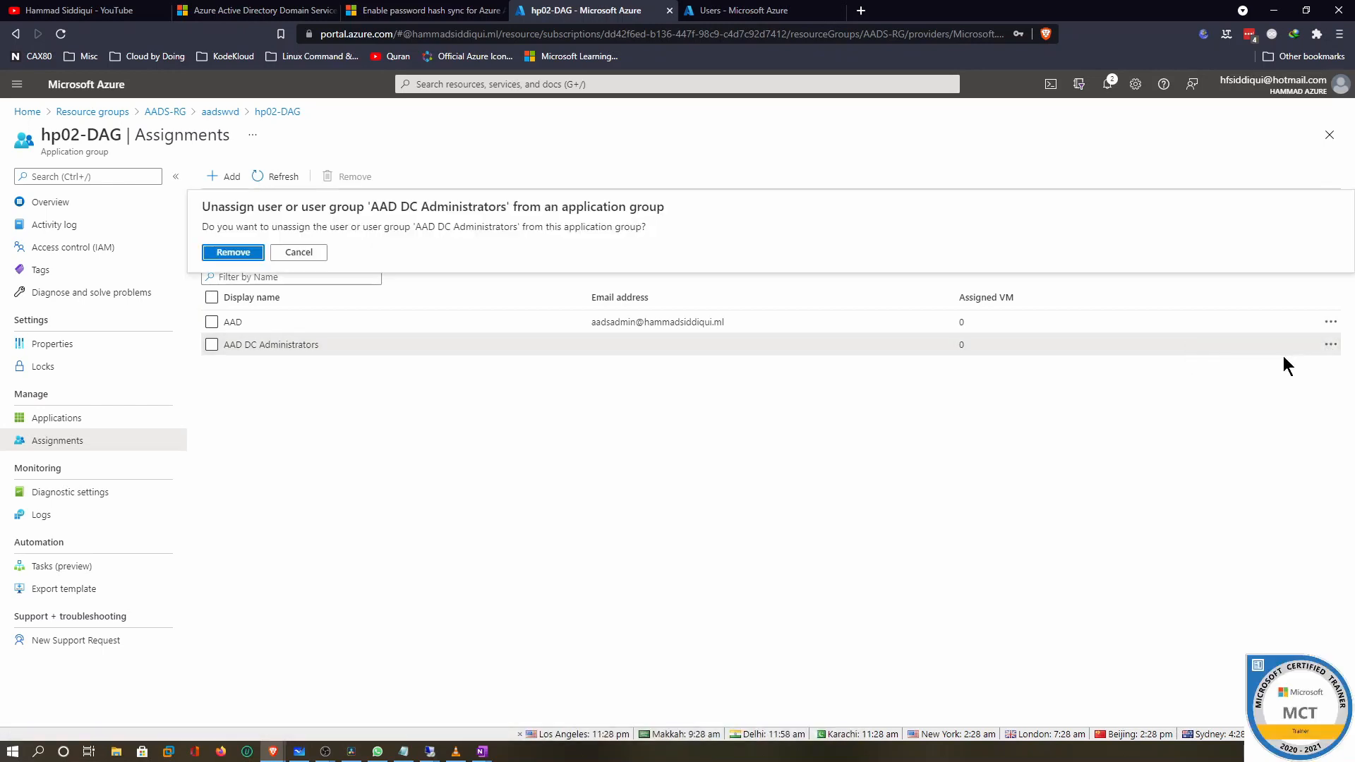
{"action": "left_click", "coordinate": [215, 252]}
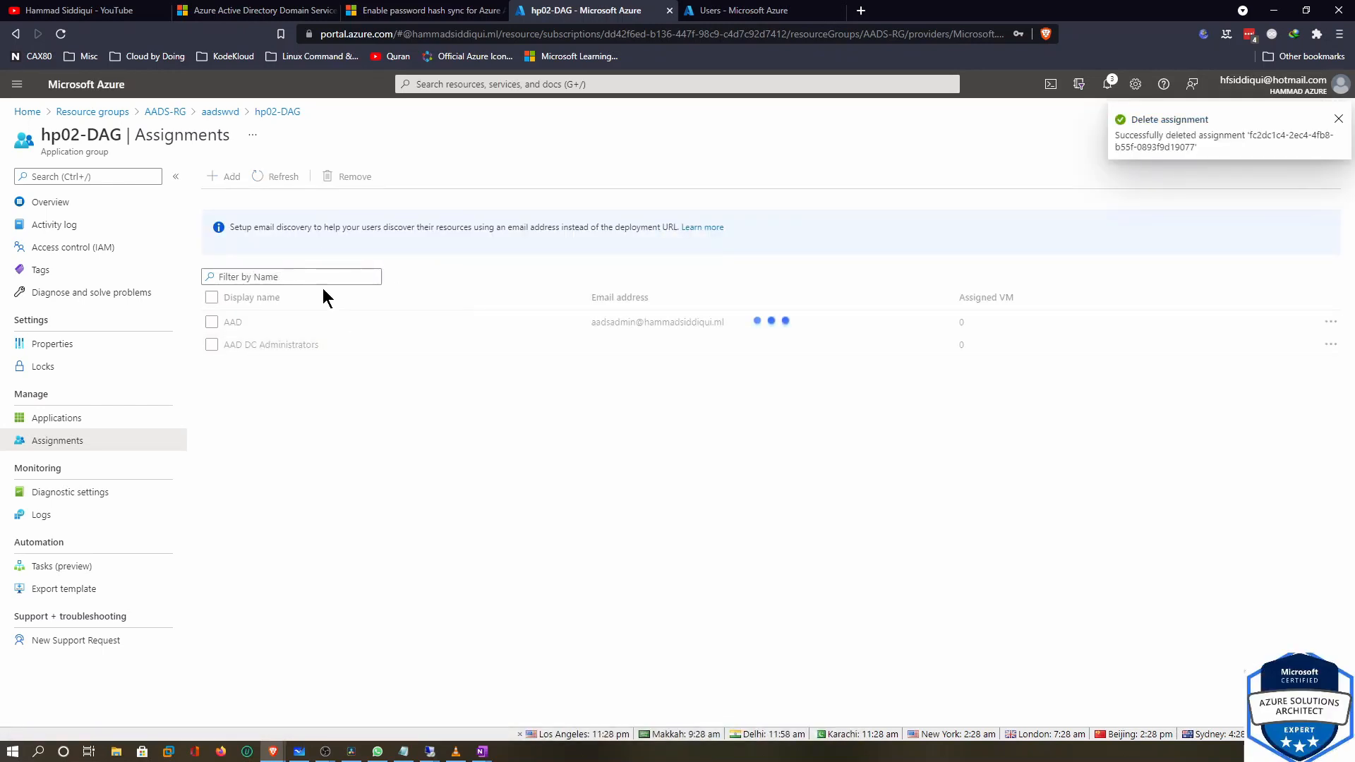
View hp02-DAG's published applications, then switch to the Azure Virtual Desktop docs window
{"action": "left_click", "coordinate": [56, 418]}
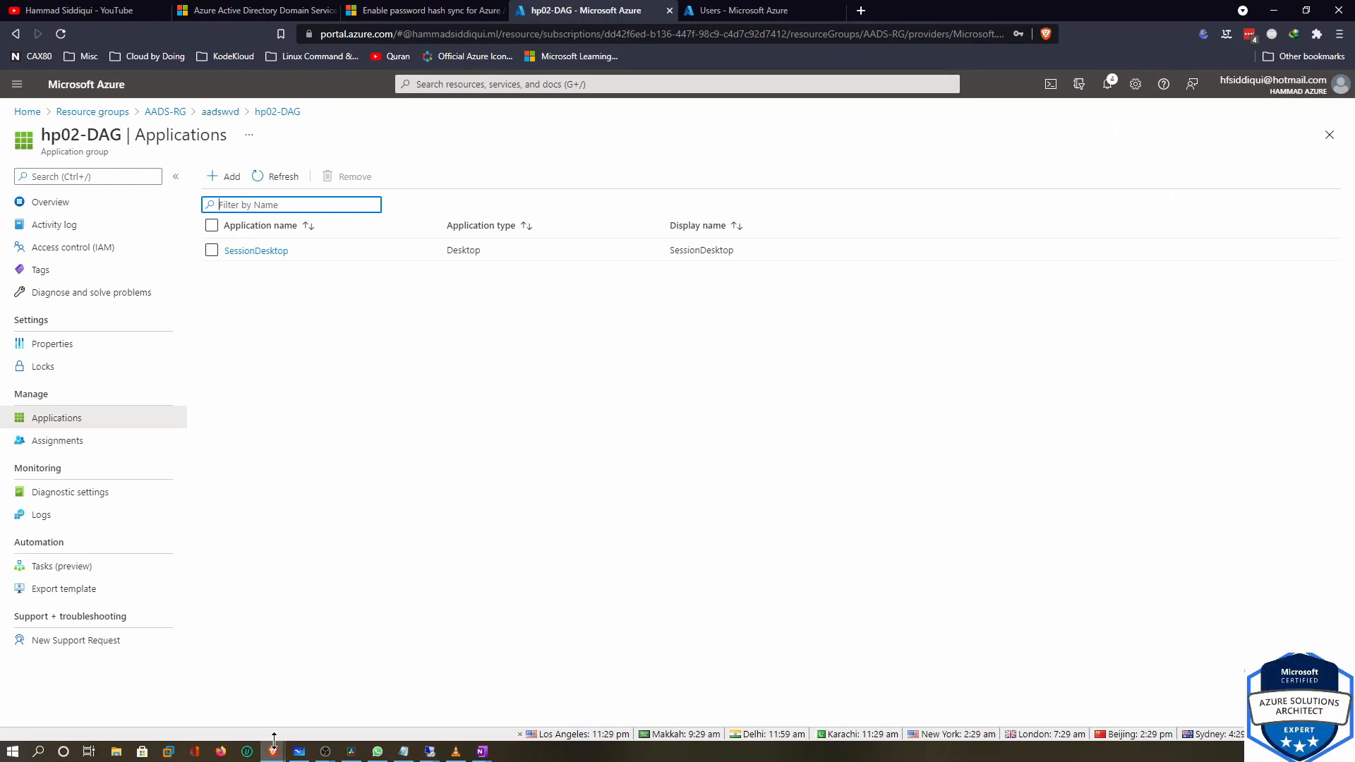
{"action": "mouse_move", "coordinate": [274, 738]}
{"action": "left_click", "coordinate": [329, 709]}
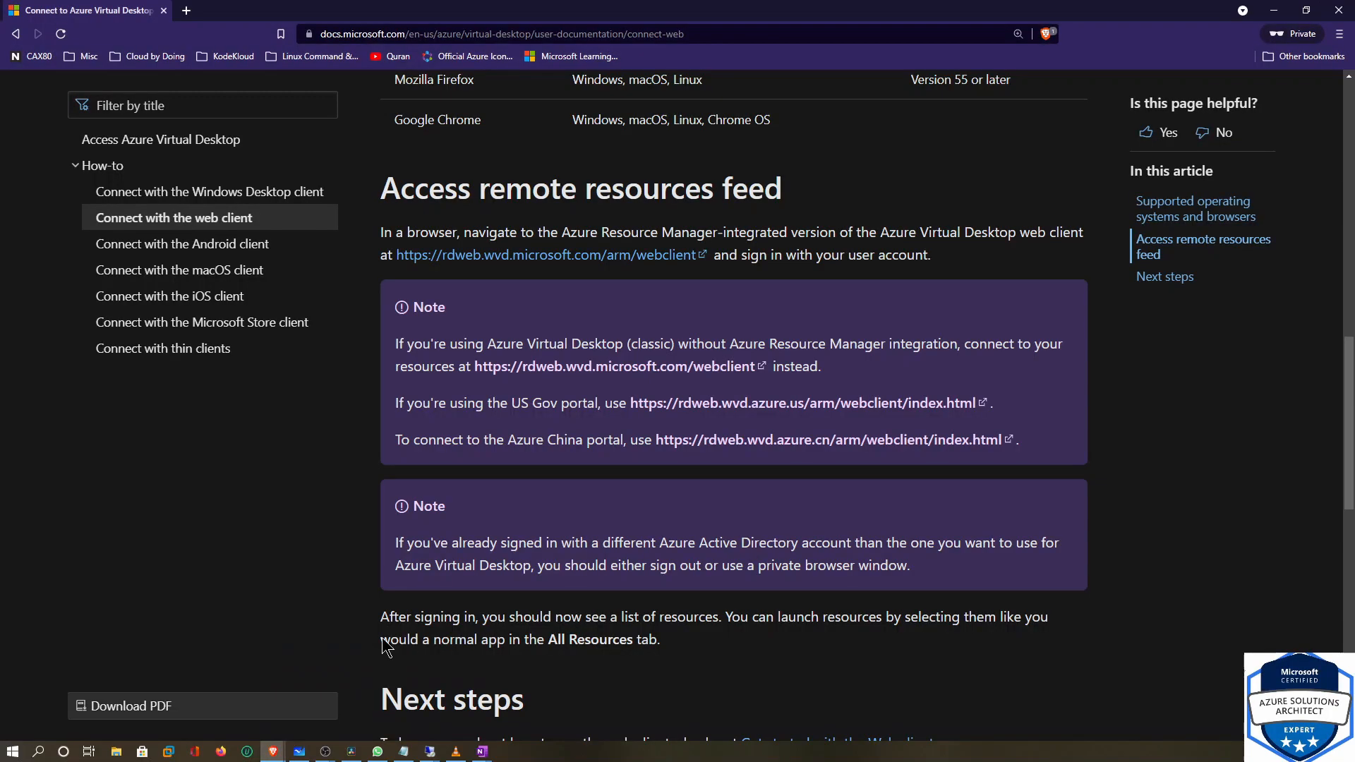
Open the web client privately, sign in skipping security setup and stay-signed-in, then show Whiteboard
{"action": "right_click", "coordinate": [510, 259]}
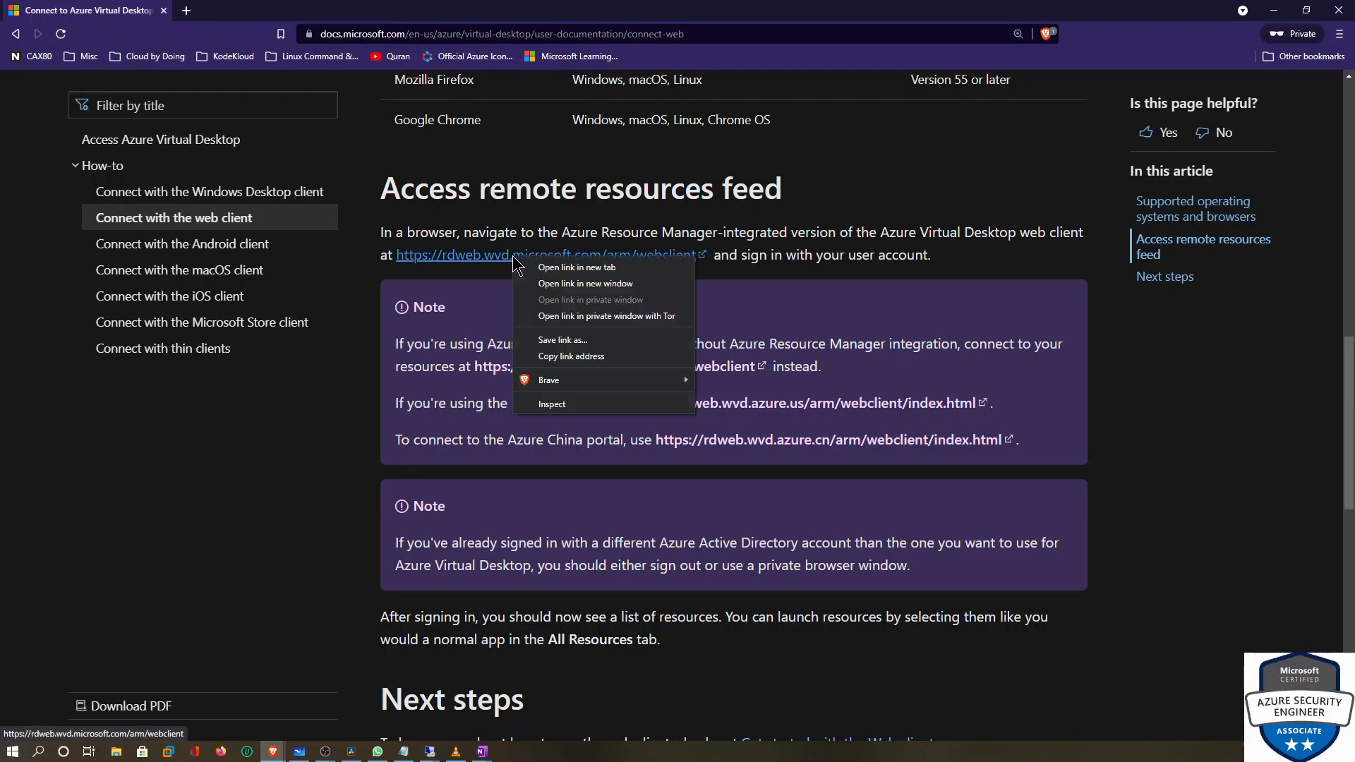
{"action": "left_click", "coordinate": [557, 299]}
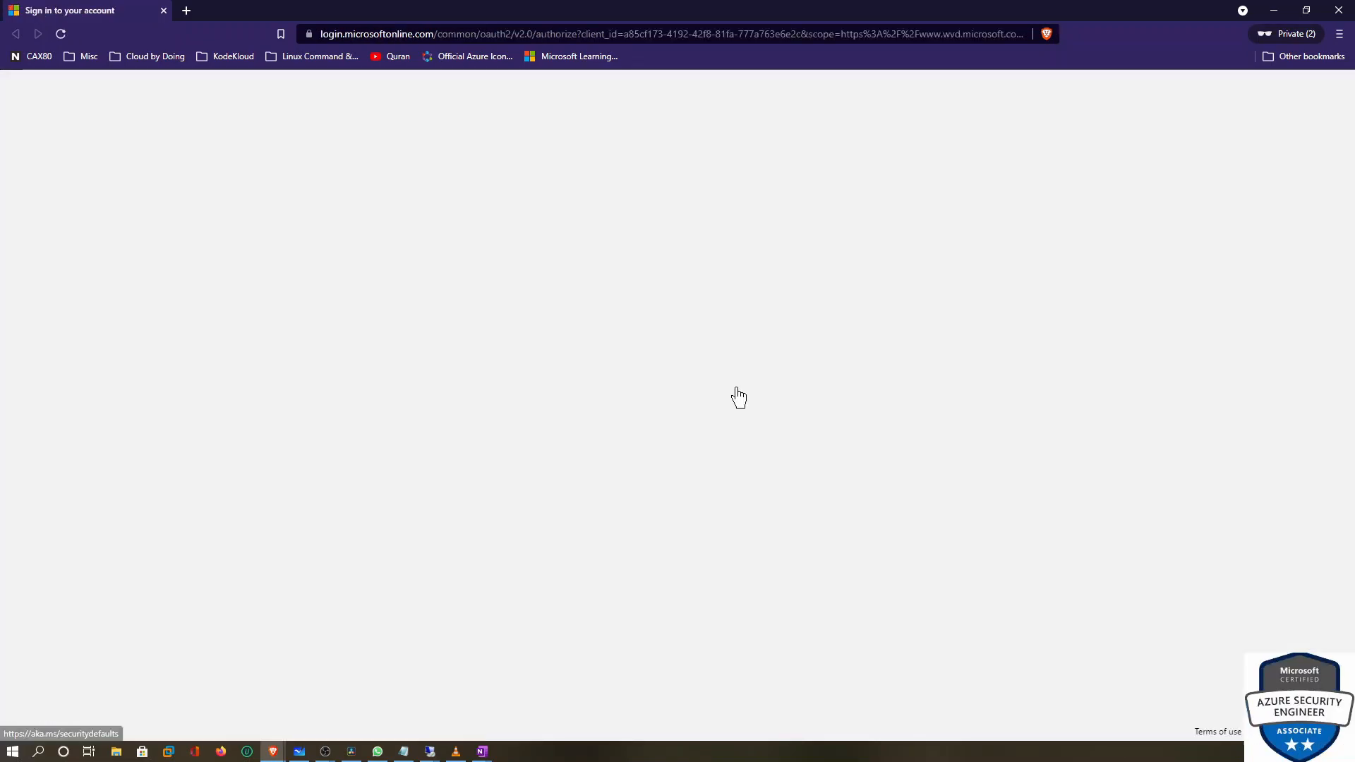
{"action": "left_click", "coordinate": [660, 422]}
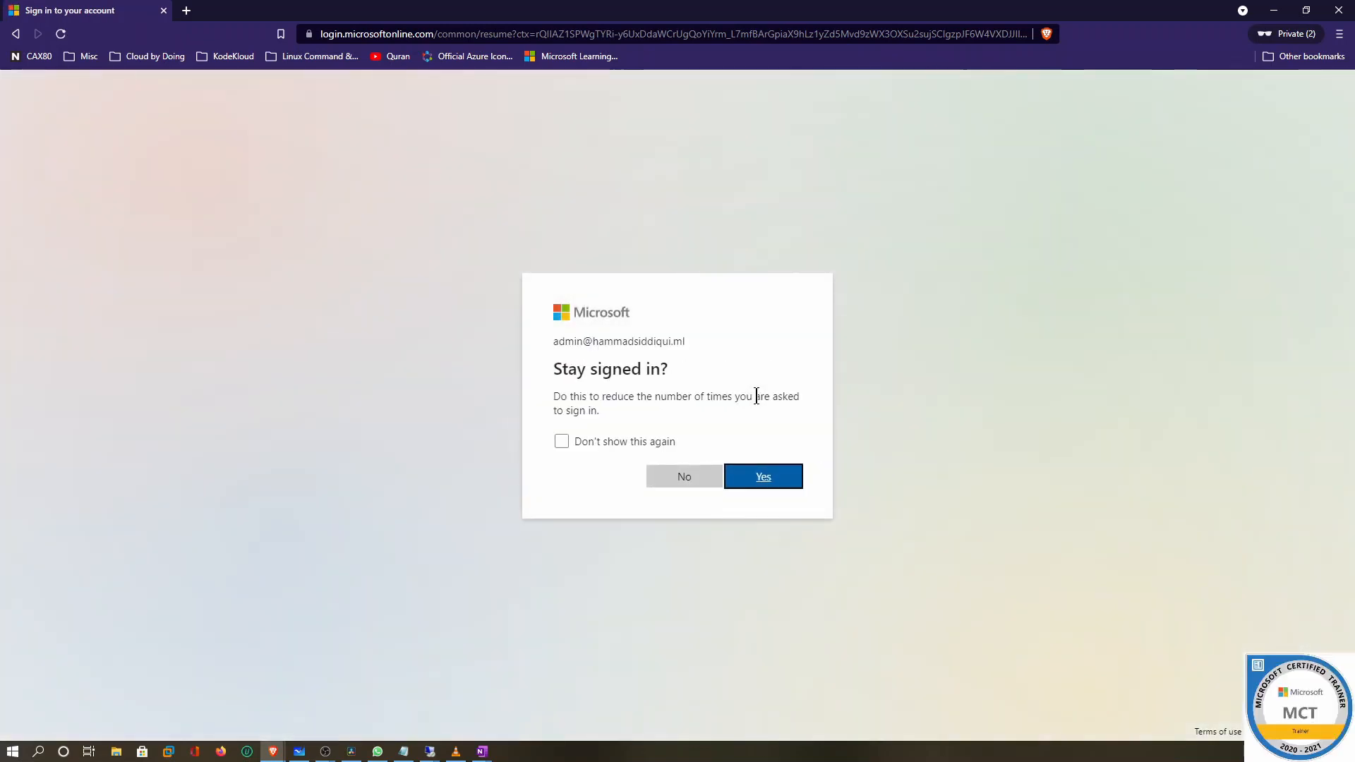
{"action": "left_click", "coordinate": [682, 480]}
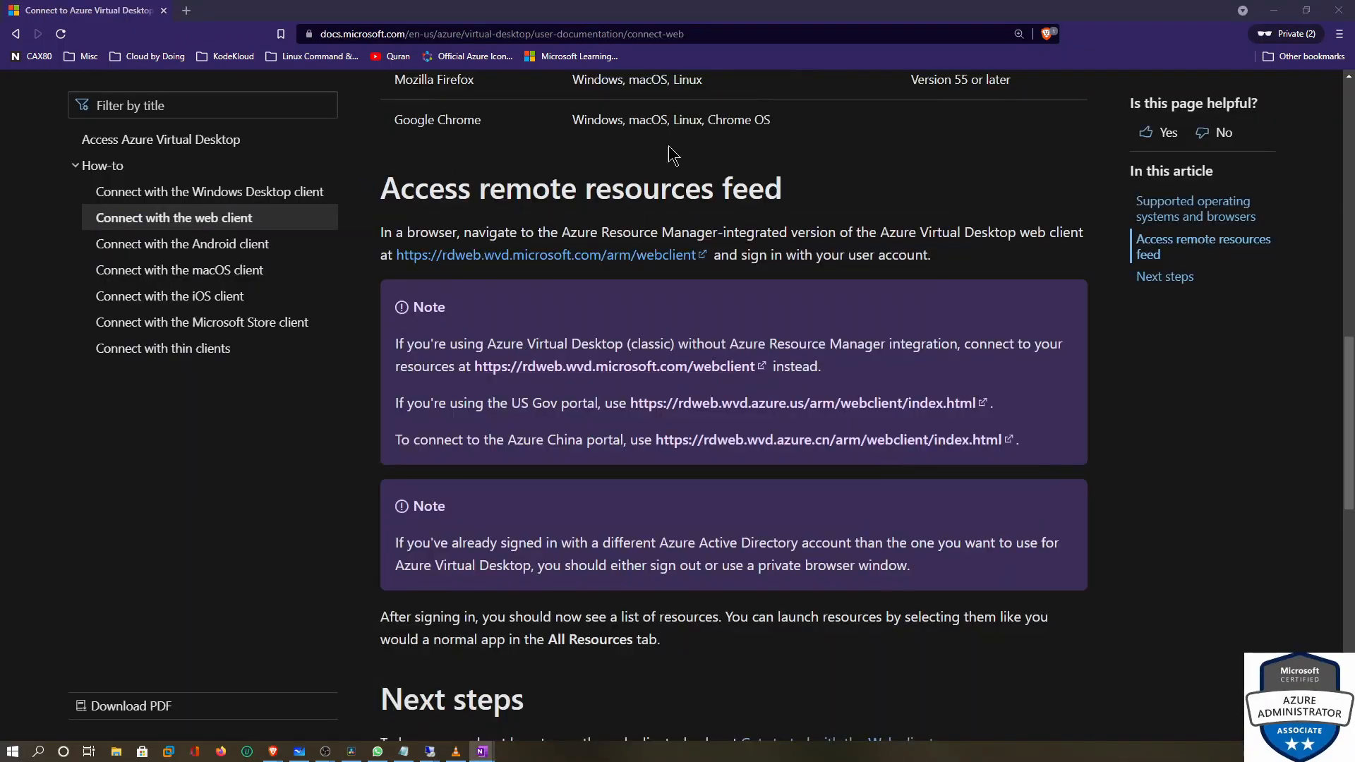
{"action": "left_click", "coordinate": [1274, 10]}
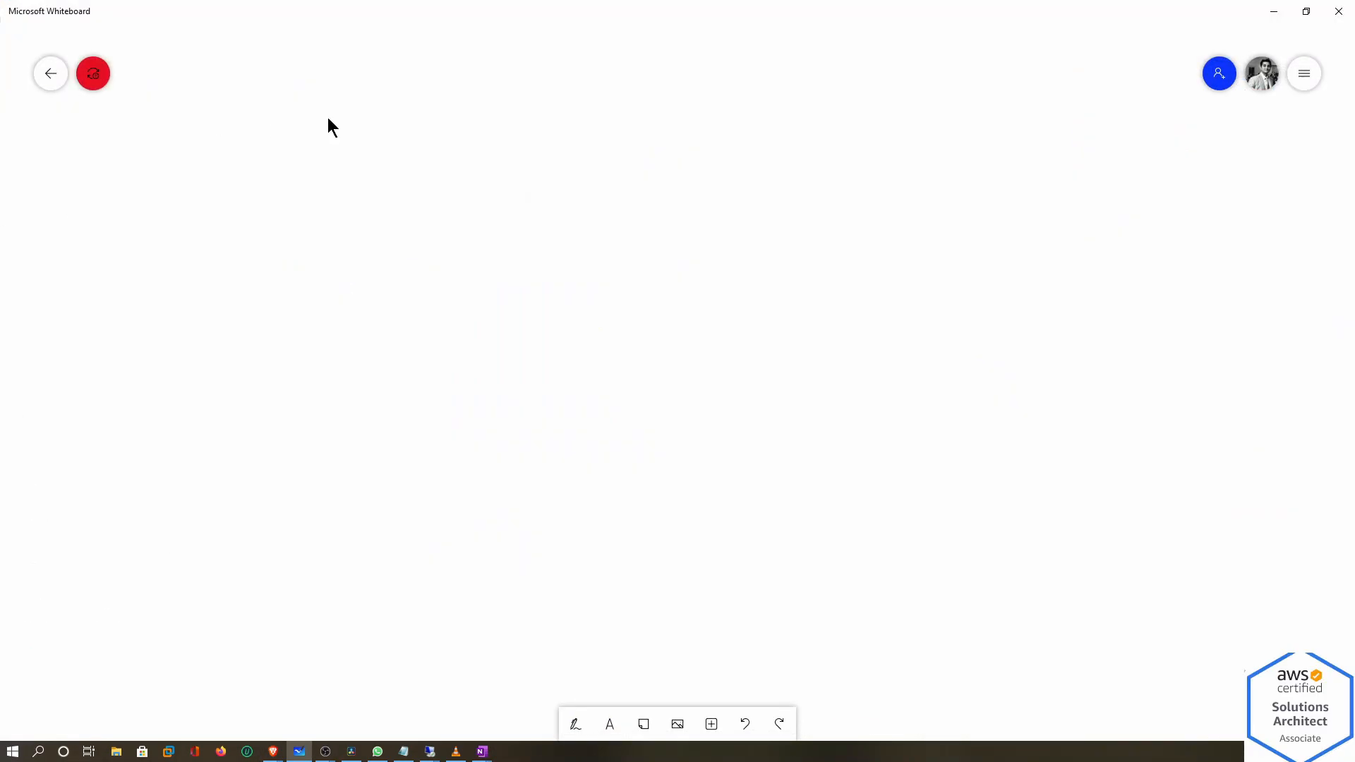
{"action": "scroll", "coordinate": [819, 315], "scroll_direction": "up", "scroll_amount": 3}
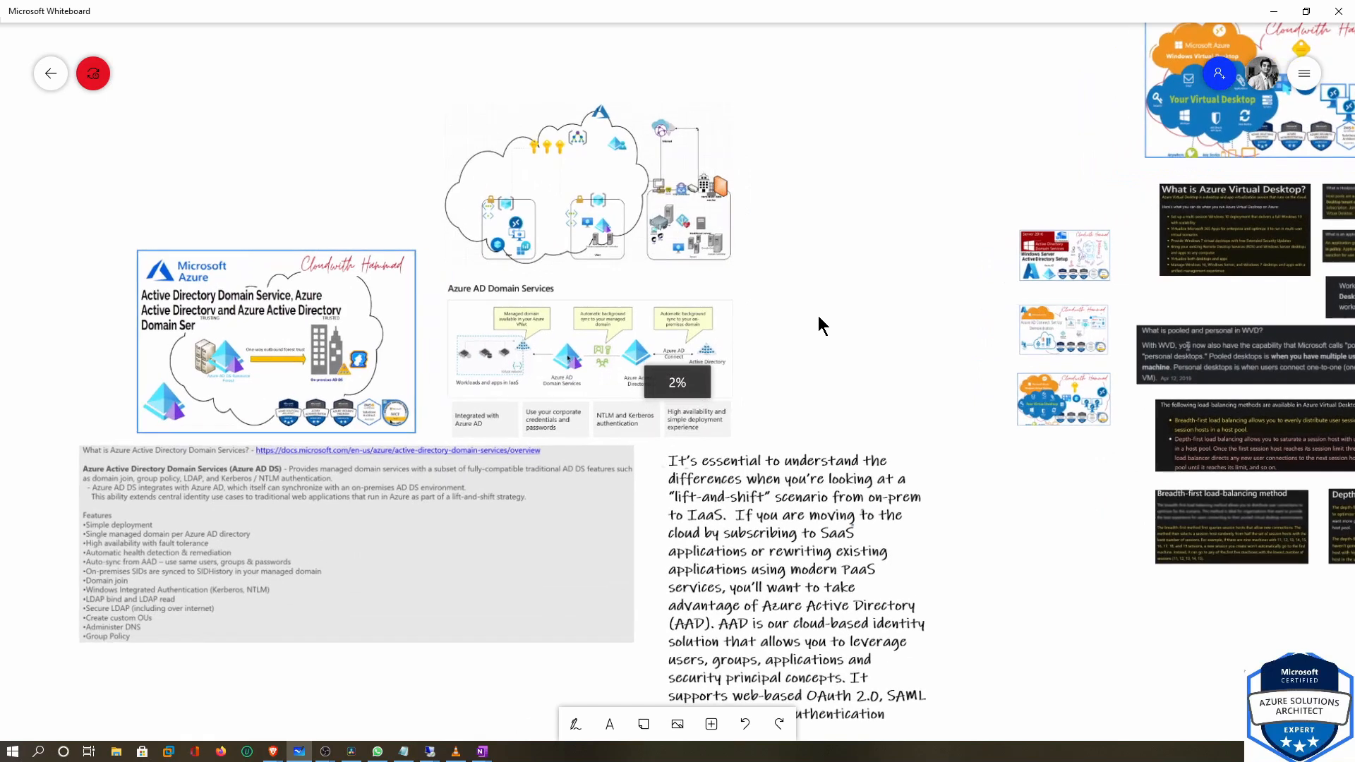